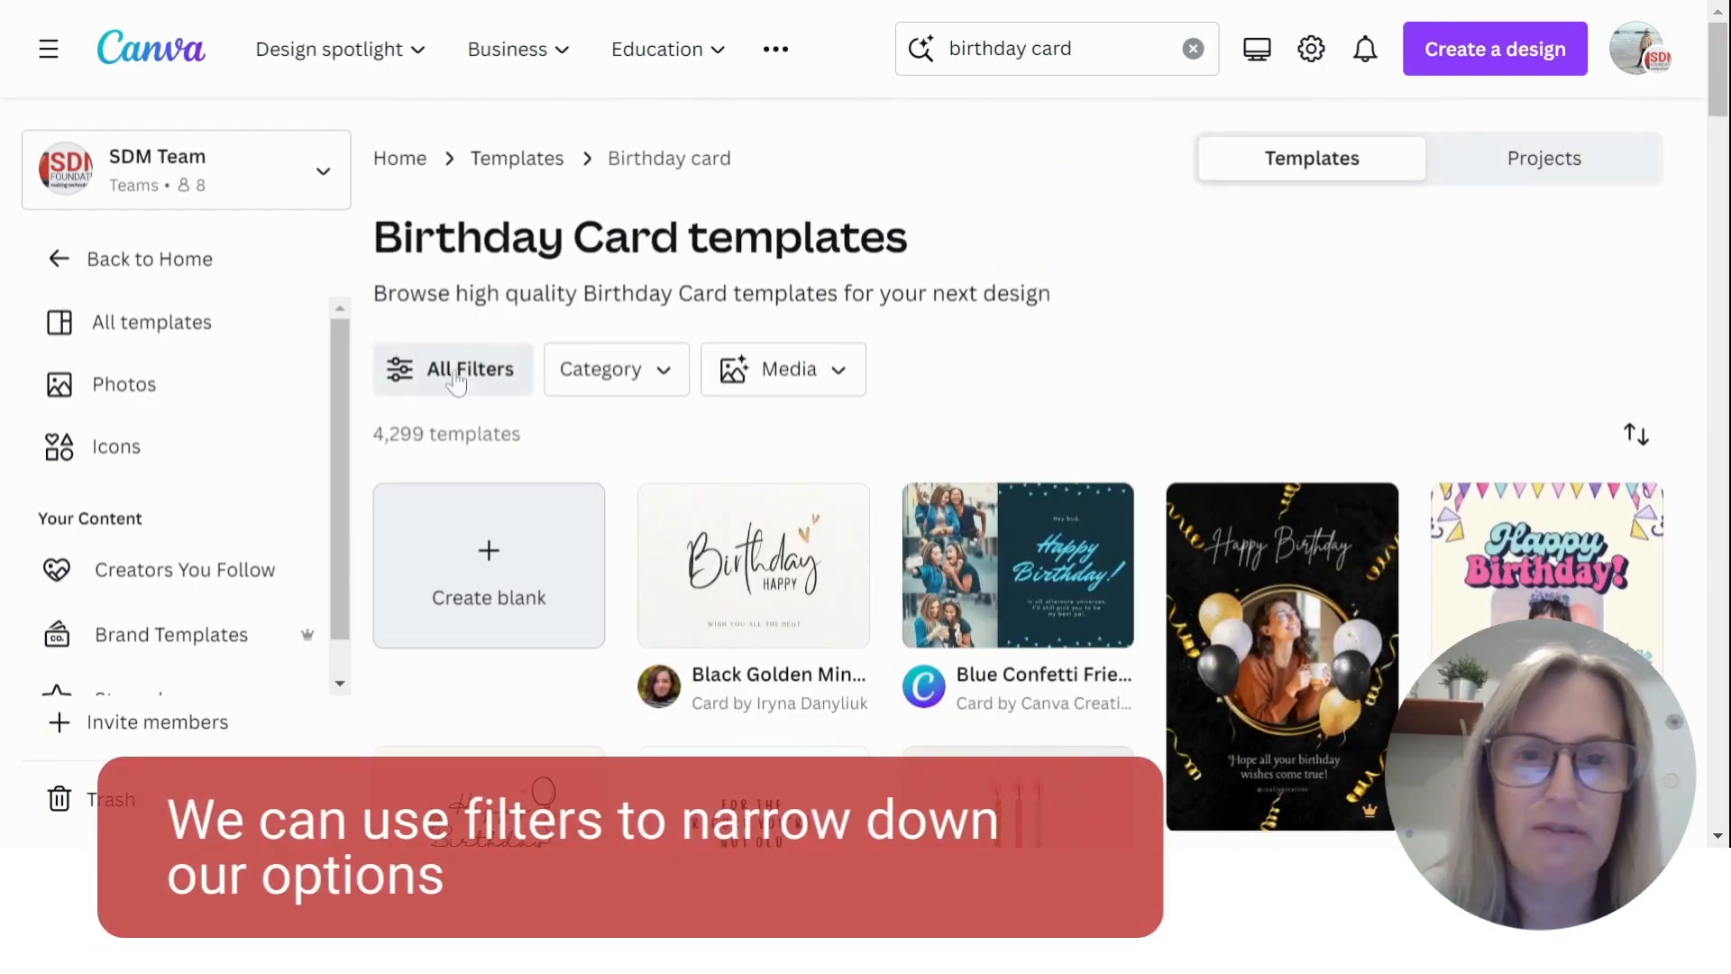
# - Filter the birthday card templates by the Landscape 7 × 5 in format and the Happy style
pyautogui.click(401, 372)
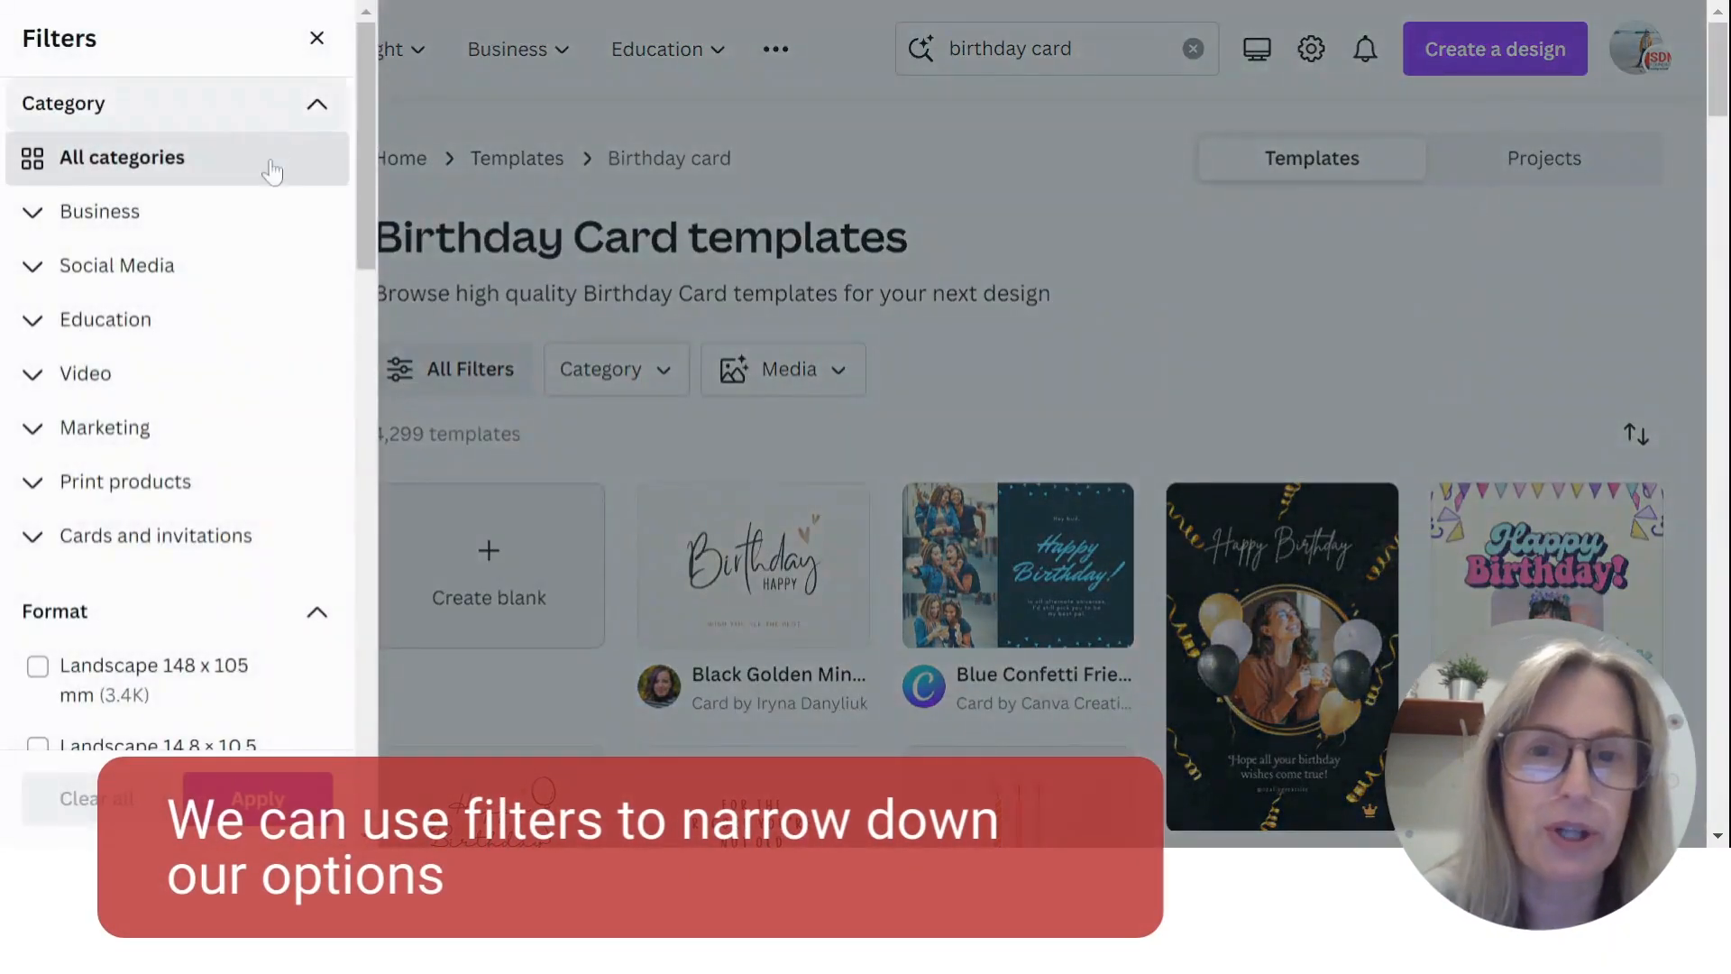
pyautogui.scroll(-1, 267, 341)
pyautogui.scroll(-4, 267, 341)
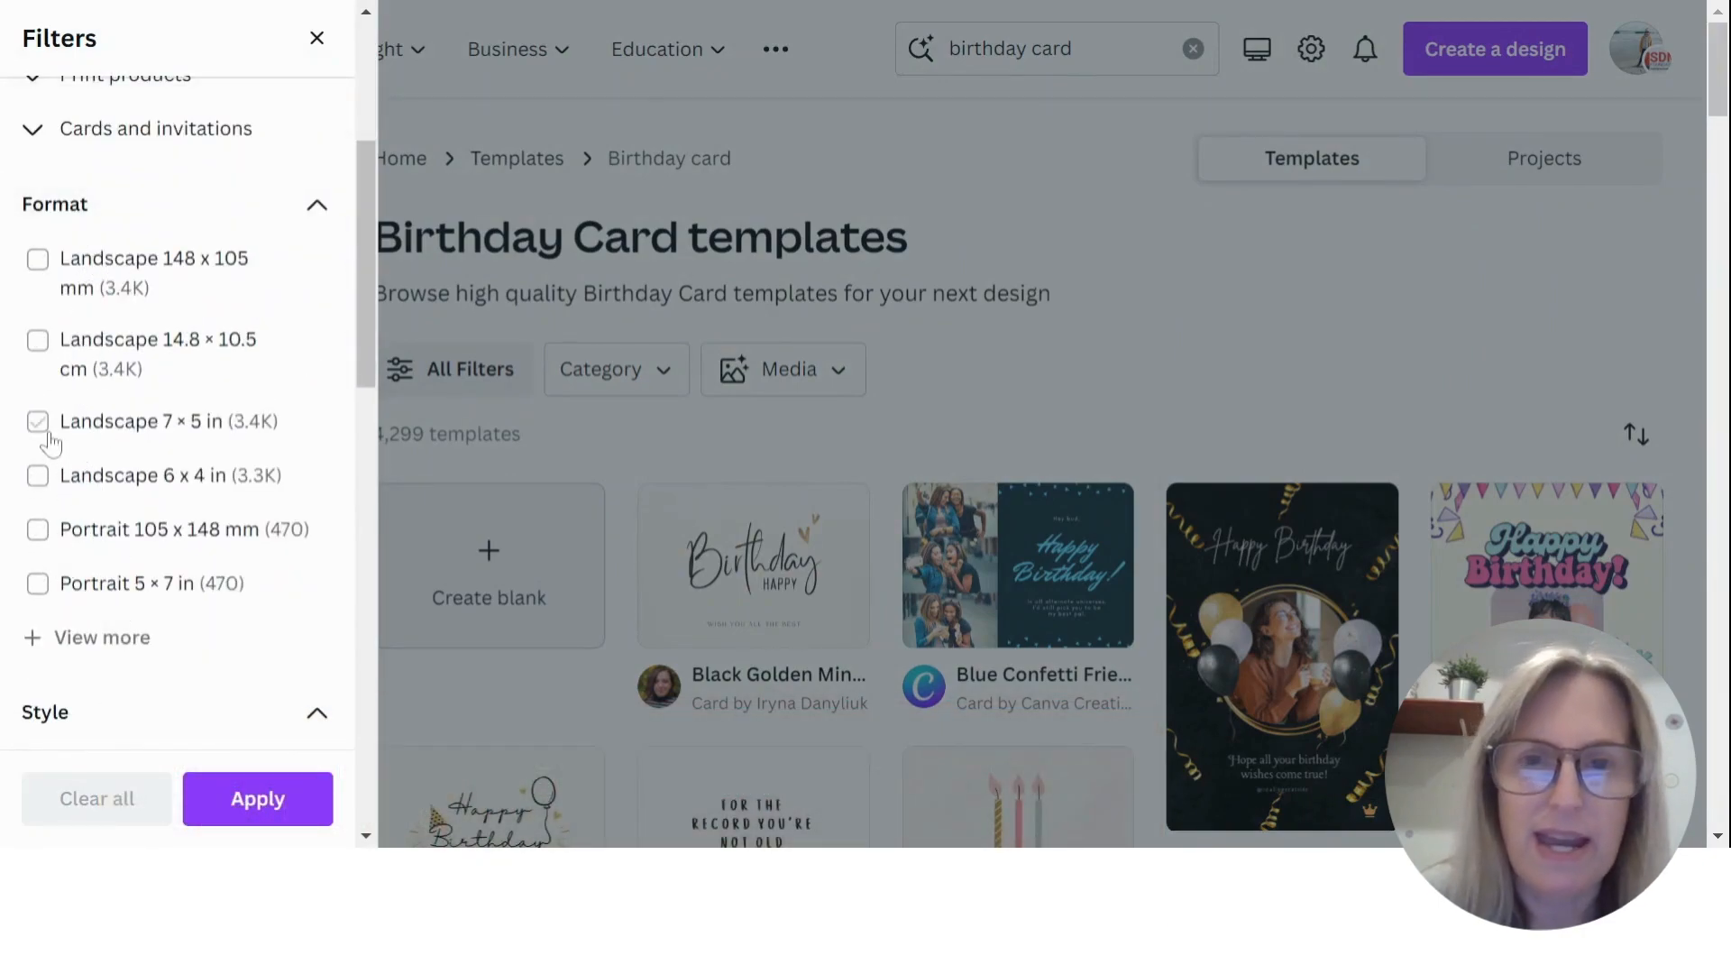
pyautogui.click(47, 431)
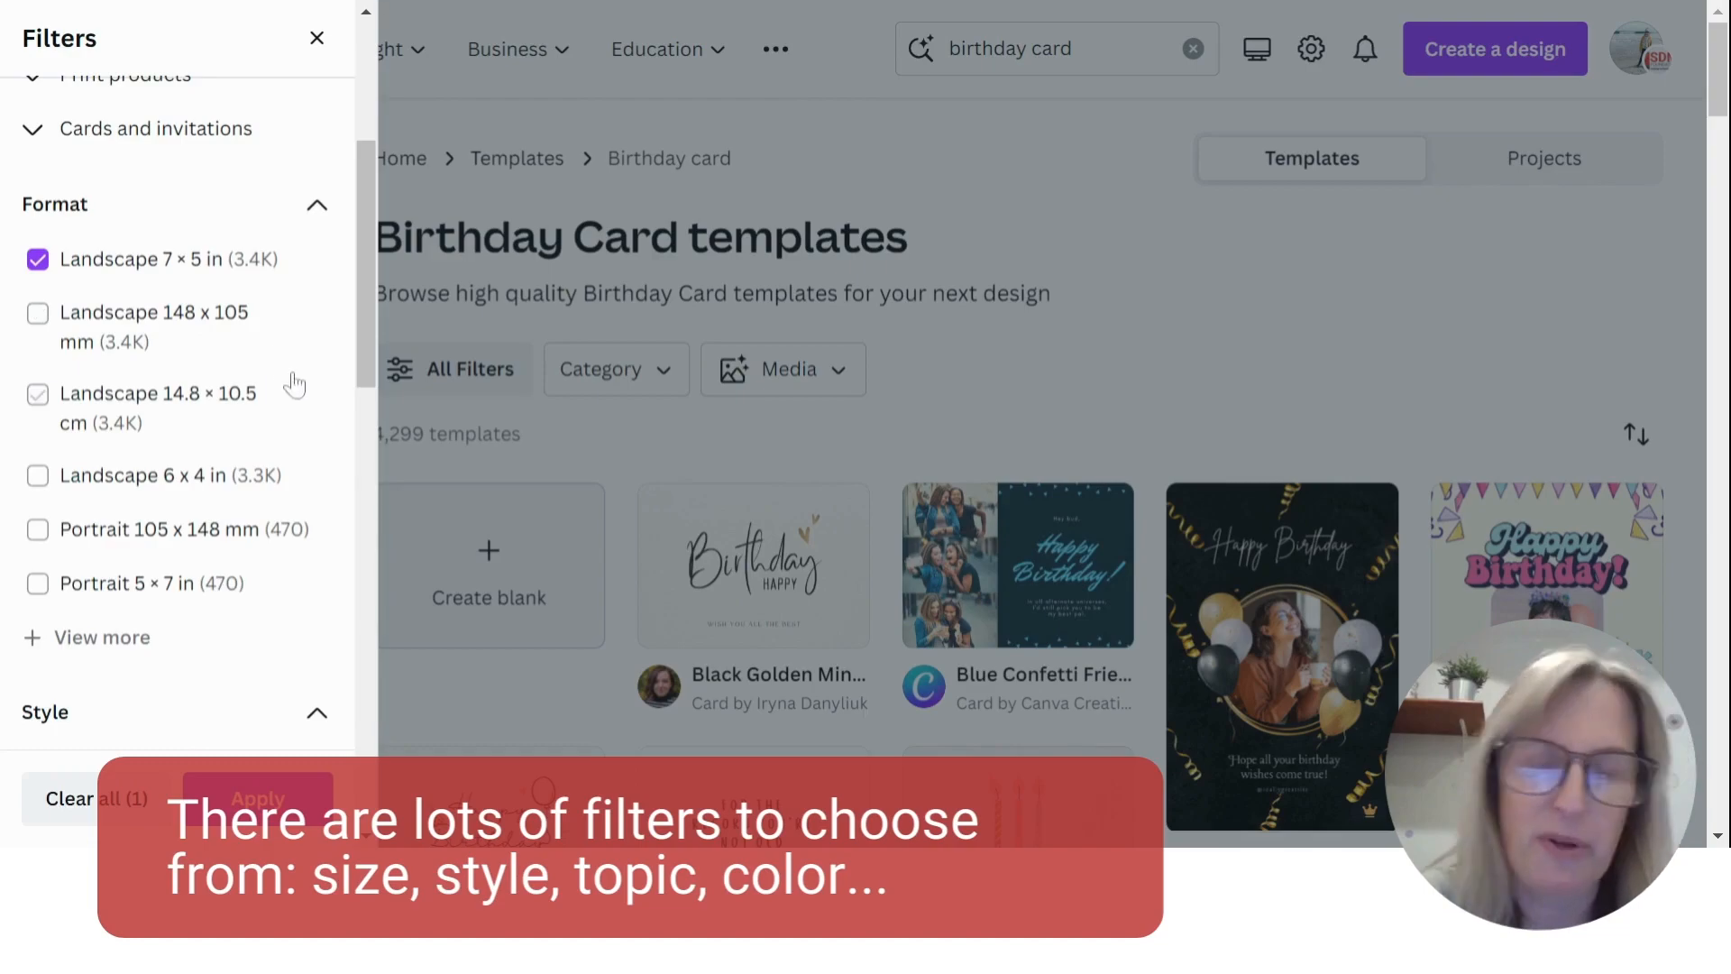
pyautogui.scroll(-6, 294, 385)
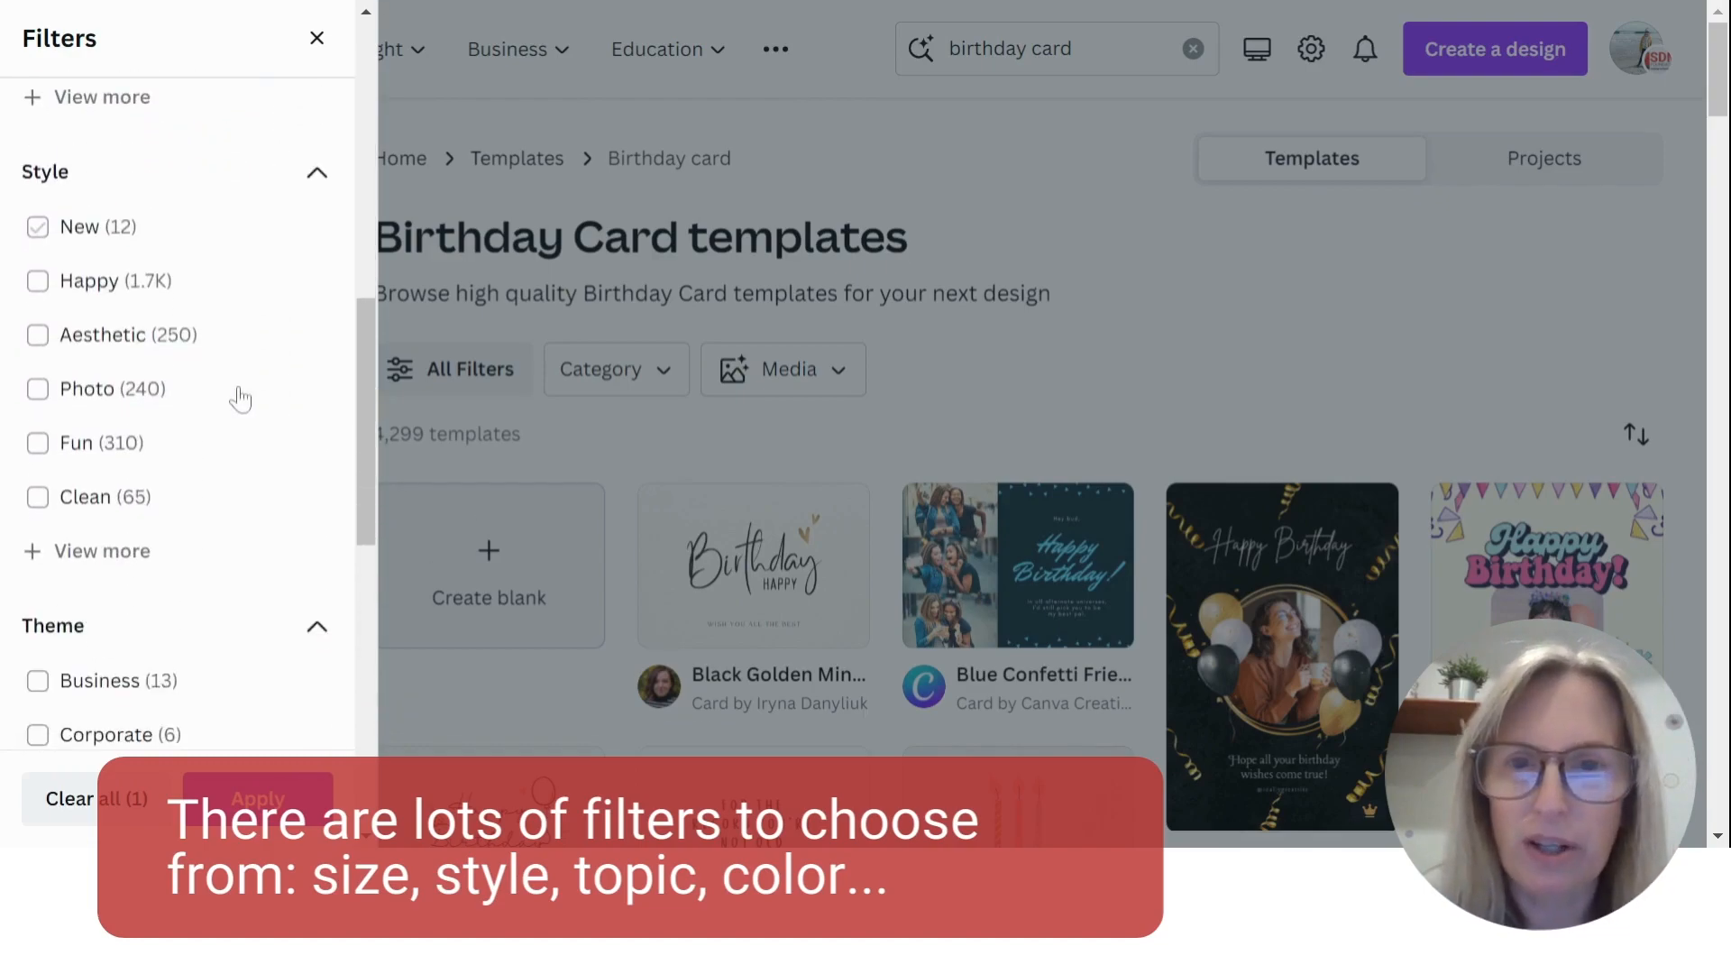
pyautogui.scroll(-2, 240, 397)
pyautogui.click(38, 146)
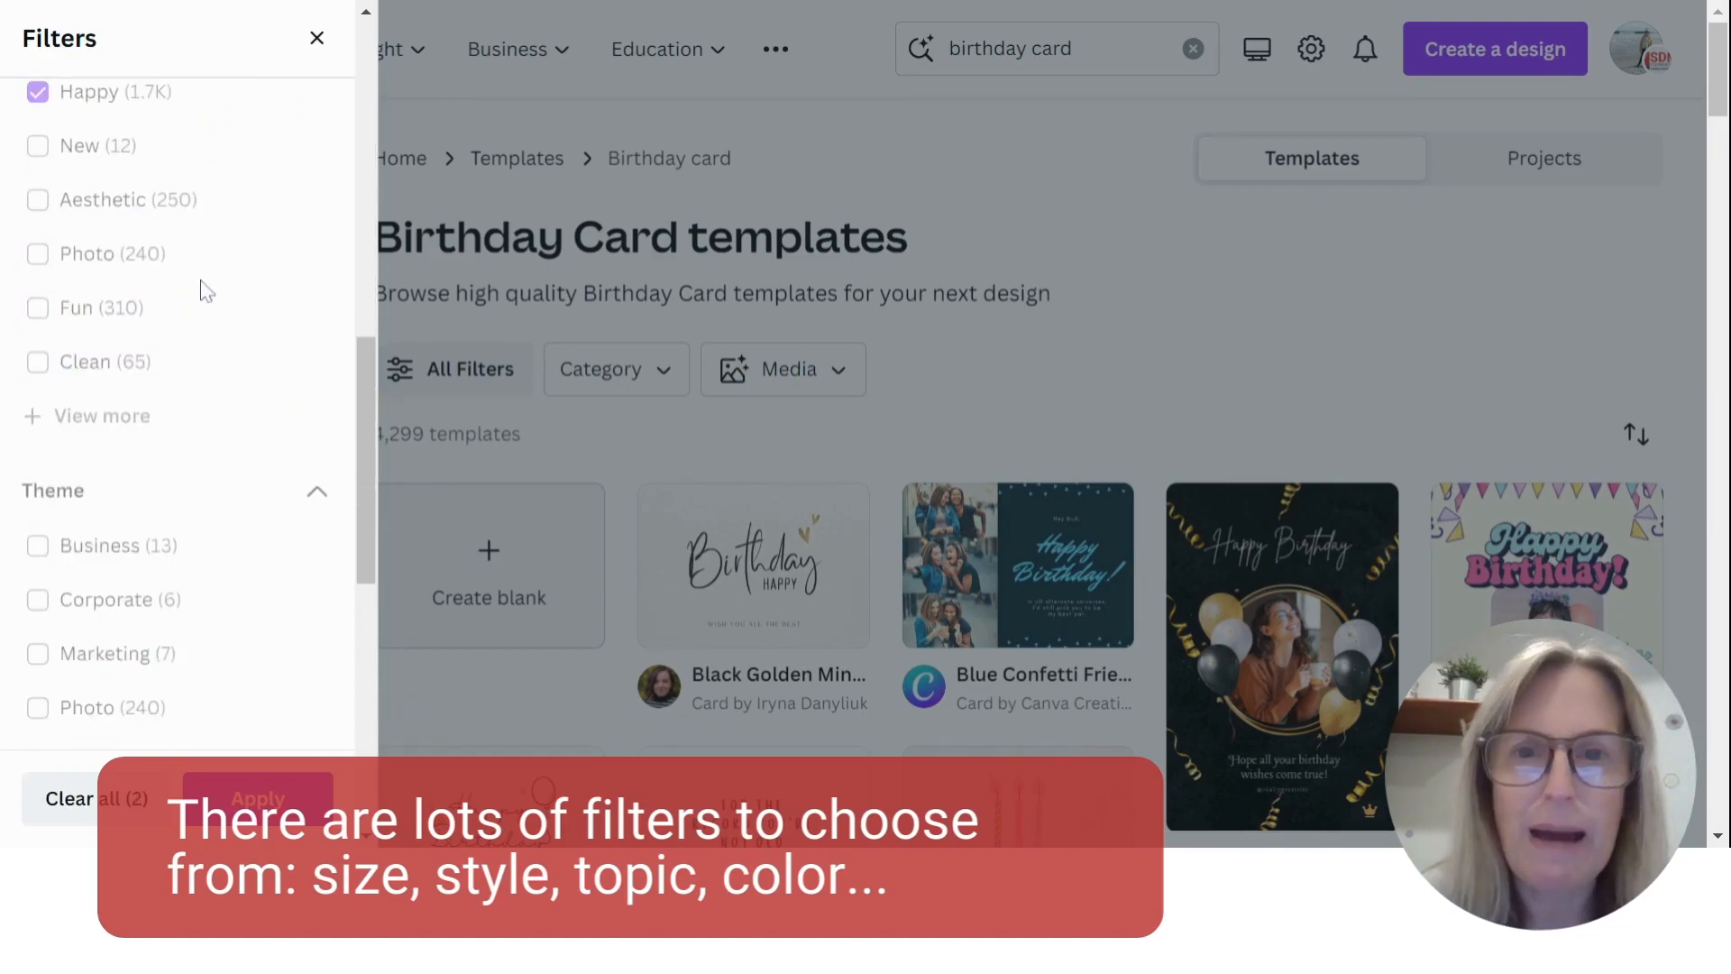
# - Add the Greeting theme and the yellow color to the filter selection and apply the filters
pyautogui.scroll(-3, 282, 310)
pyautogui.scroll(-3, 251, 322)
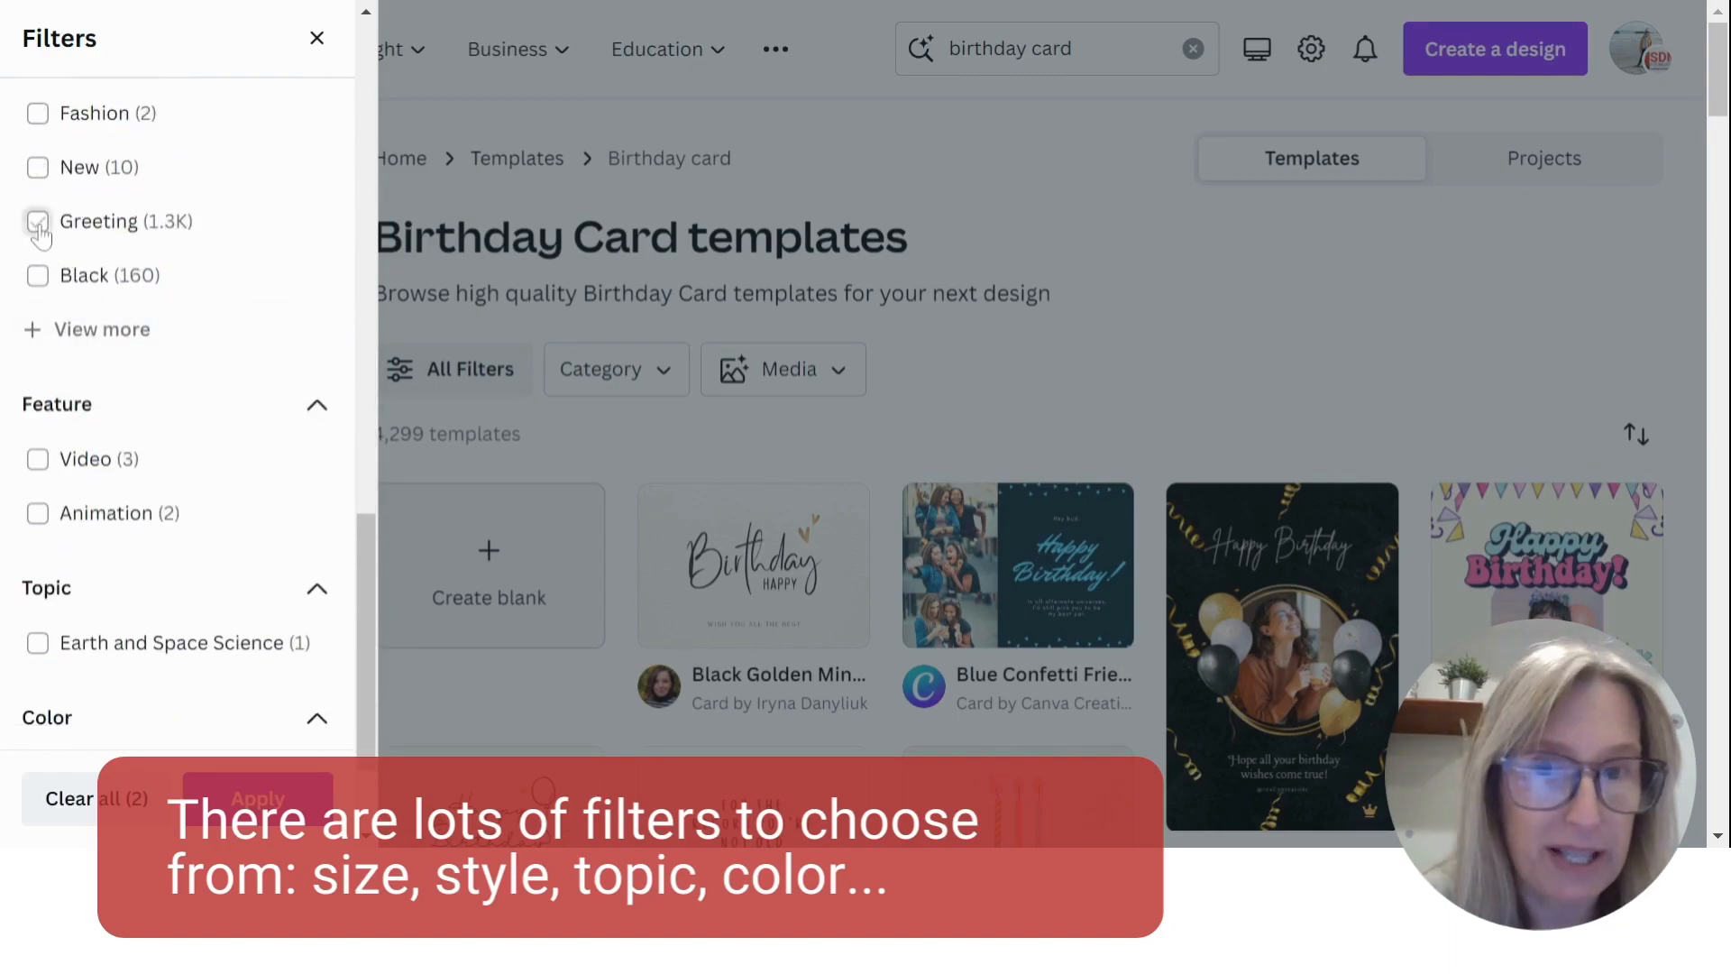
pyautogui.click(40, 236)
pyautogui.scroll(-3, 226, 293)
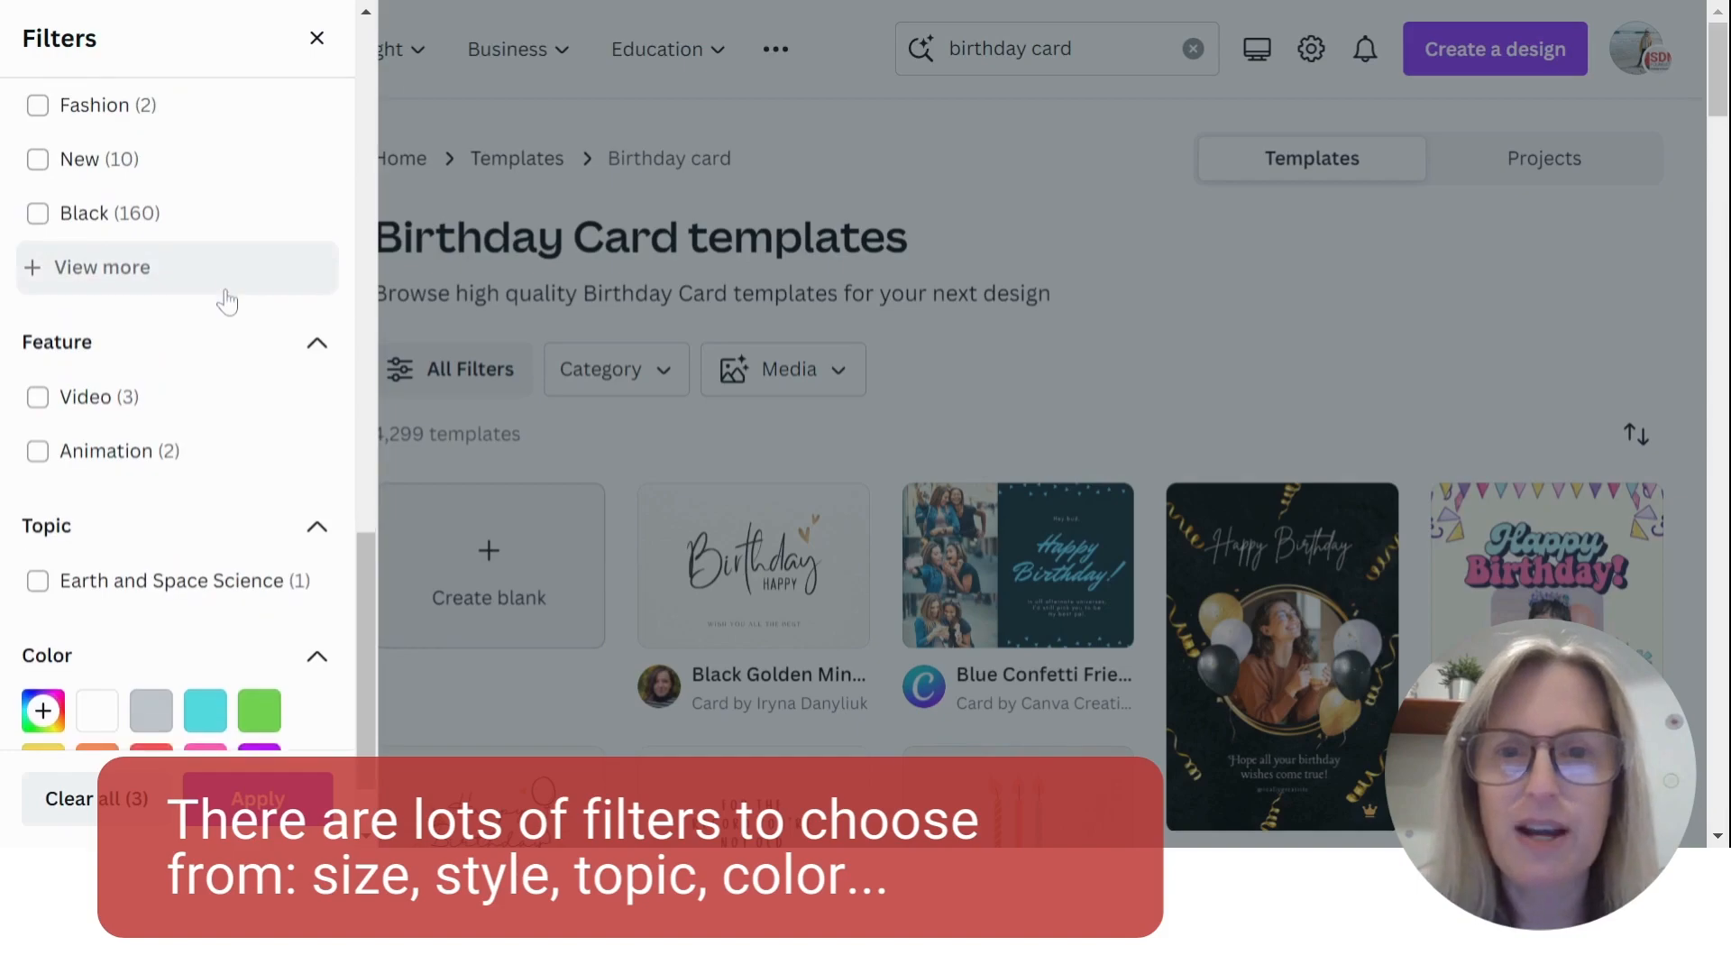
pyautogui.scroll(-2, 227, 302)
pyautogui.click(52, 646)
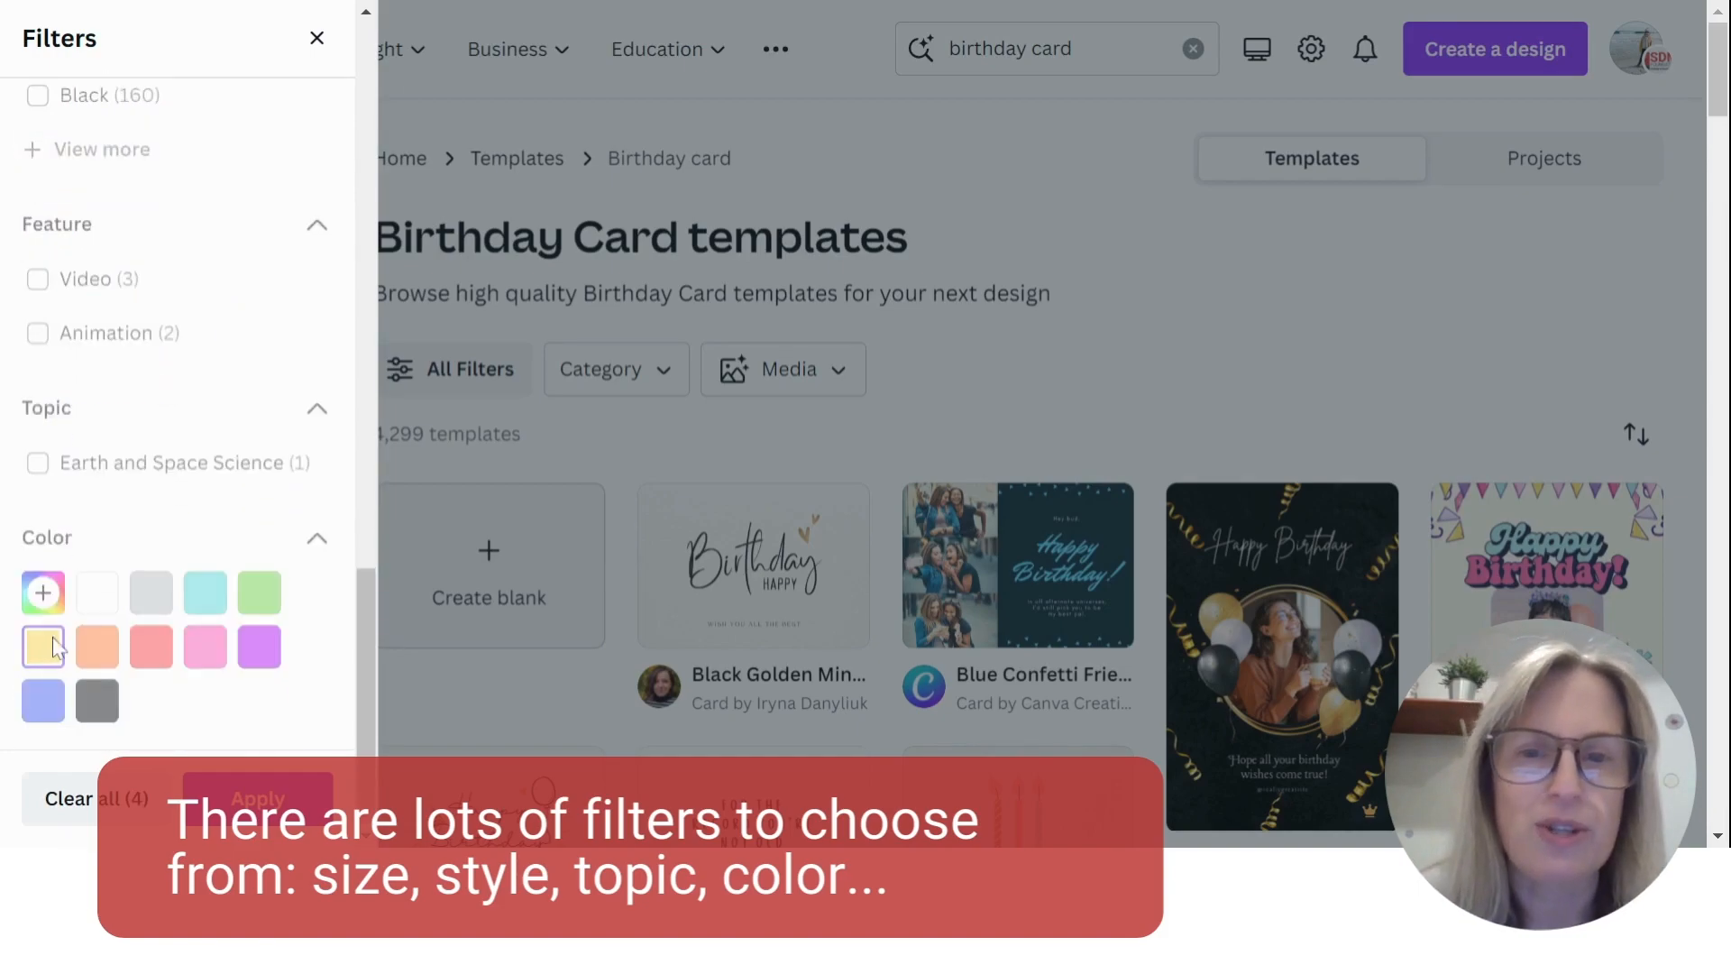
pyautogui.click(262, 799)
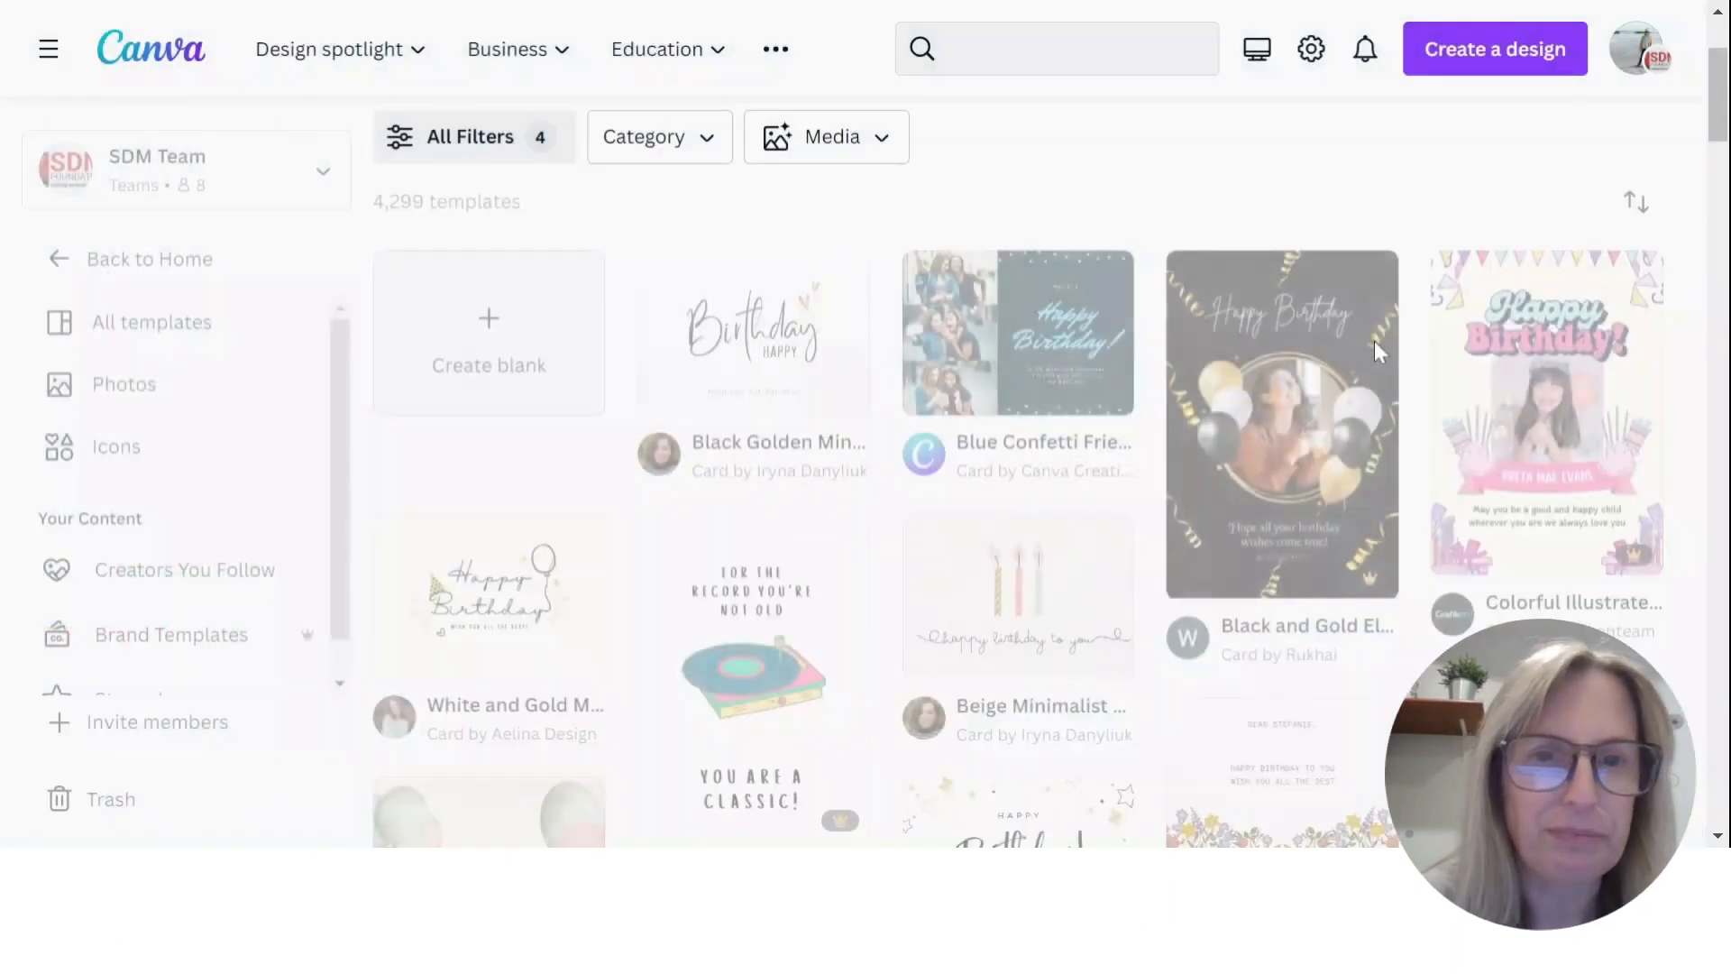
# - Look through the filtered birthday card templates and check which ones carry the Pro crown and which are free
pyautogui.scroll(-2, 1397, 338)
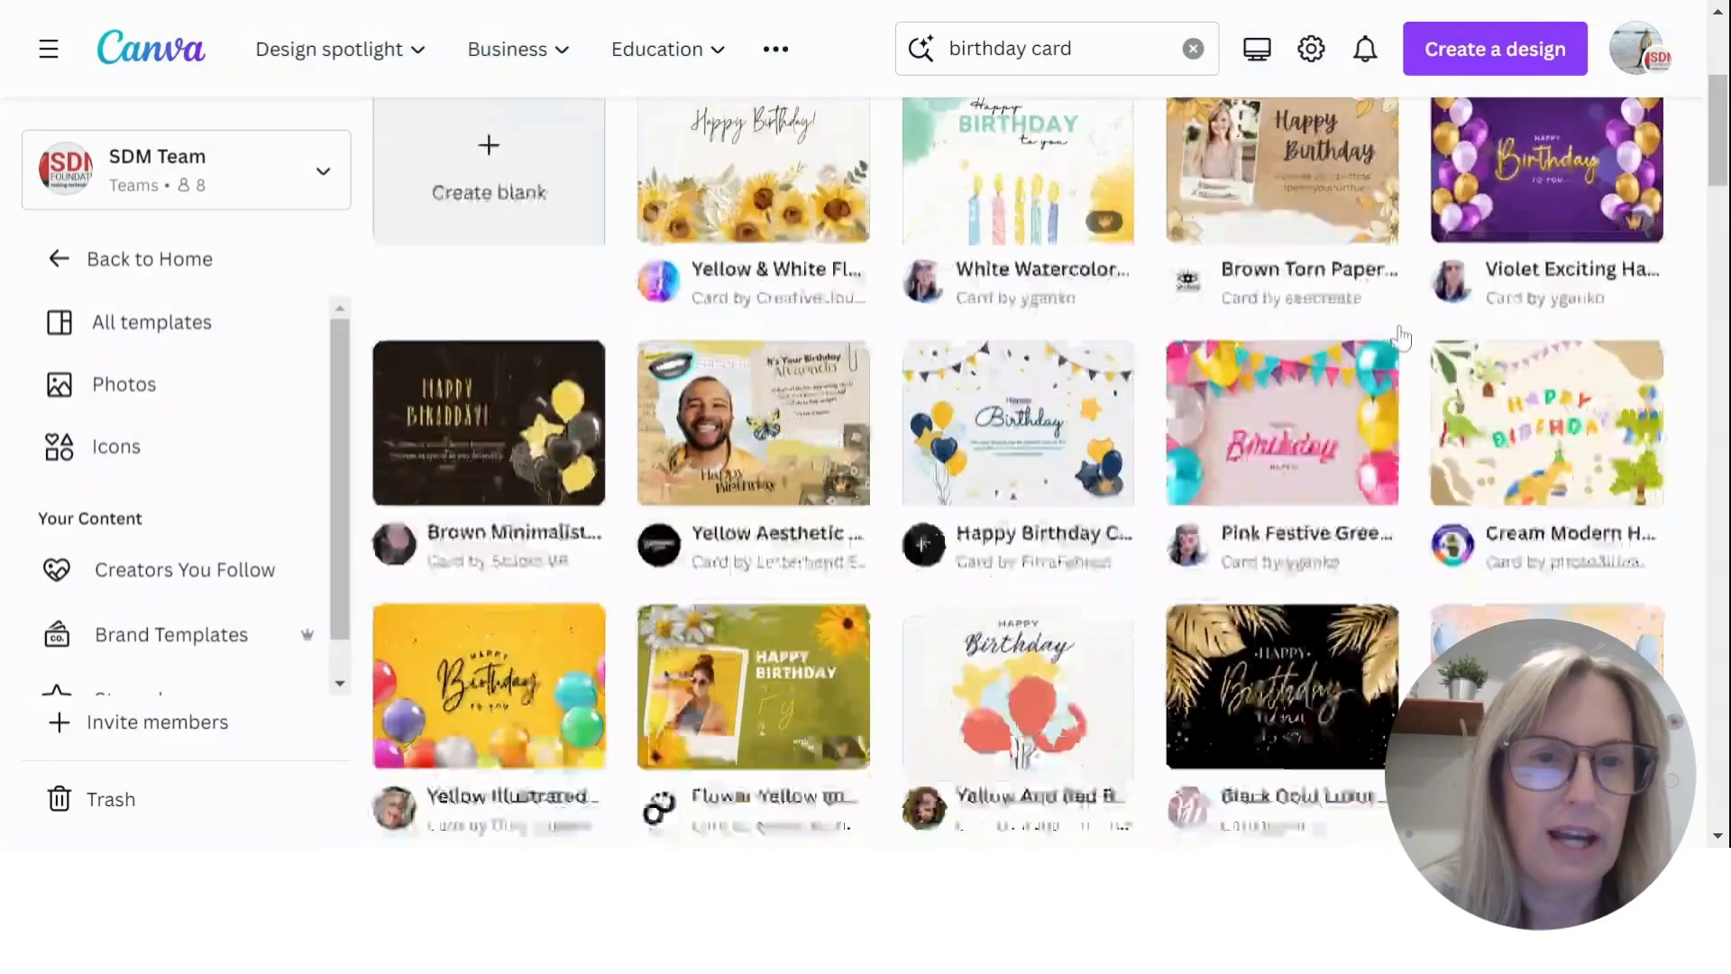
pyautogui.scroll(-4, 1400, 338)
pyautogui.scroll(-1, 913, 413)
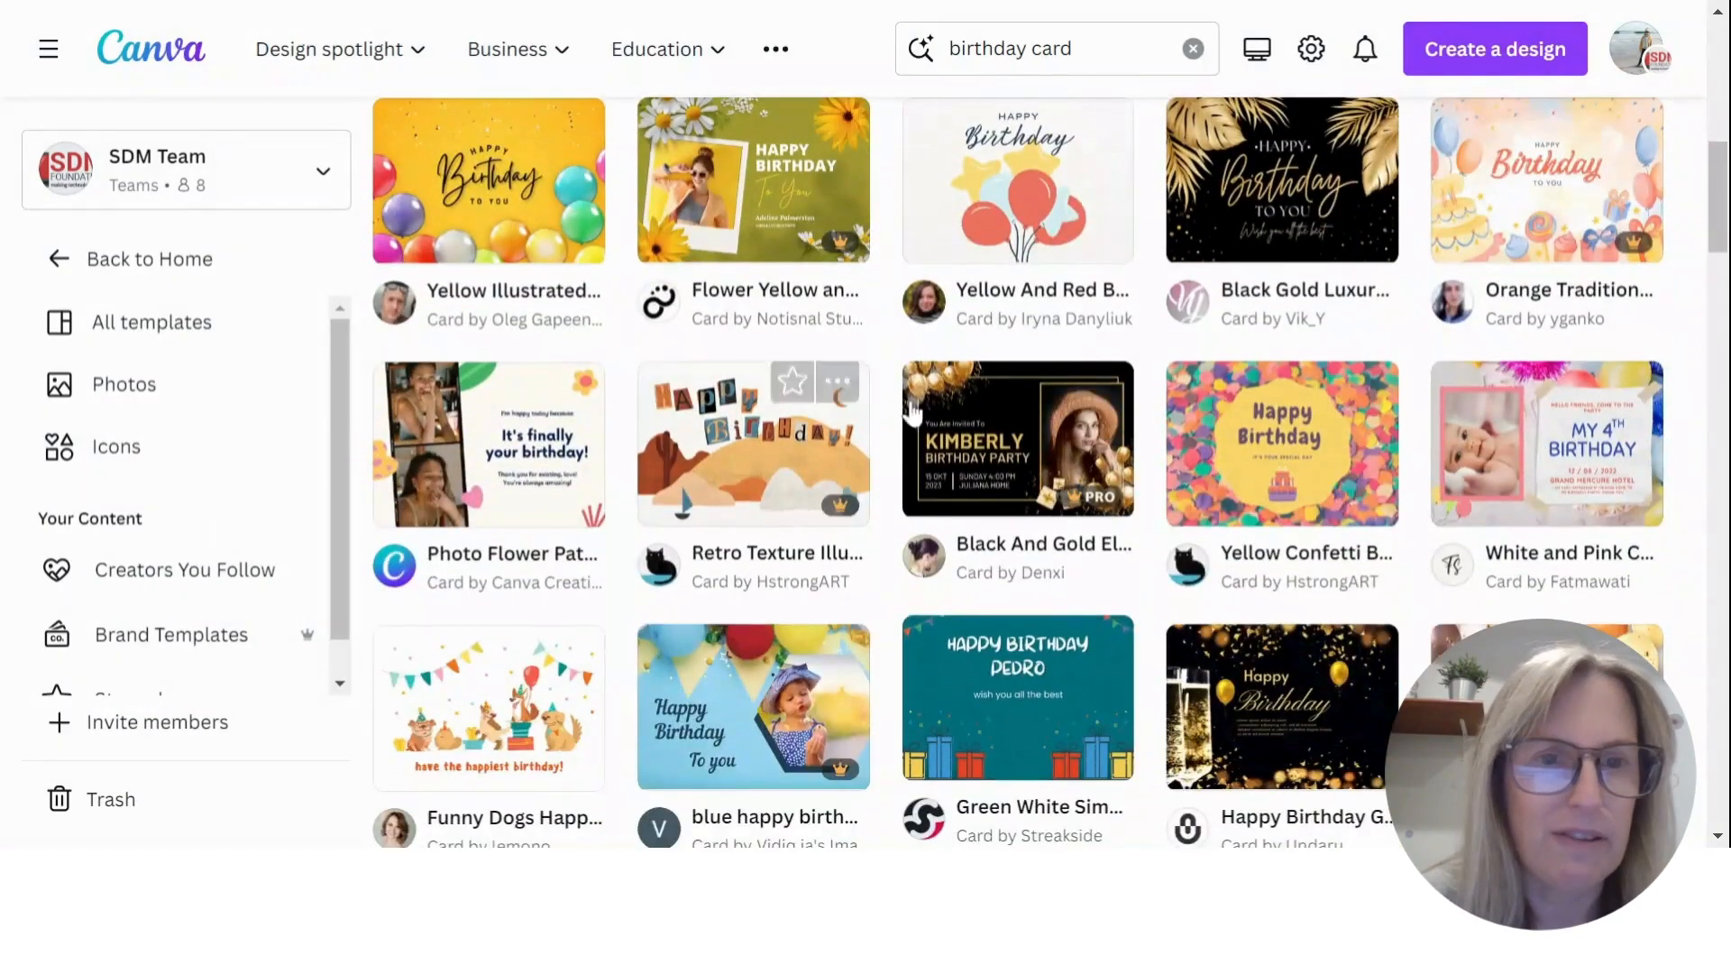
pyautogui.scroll(-2, 913, 413)
pyautogui.scroll(2, 896, 355)
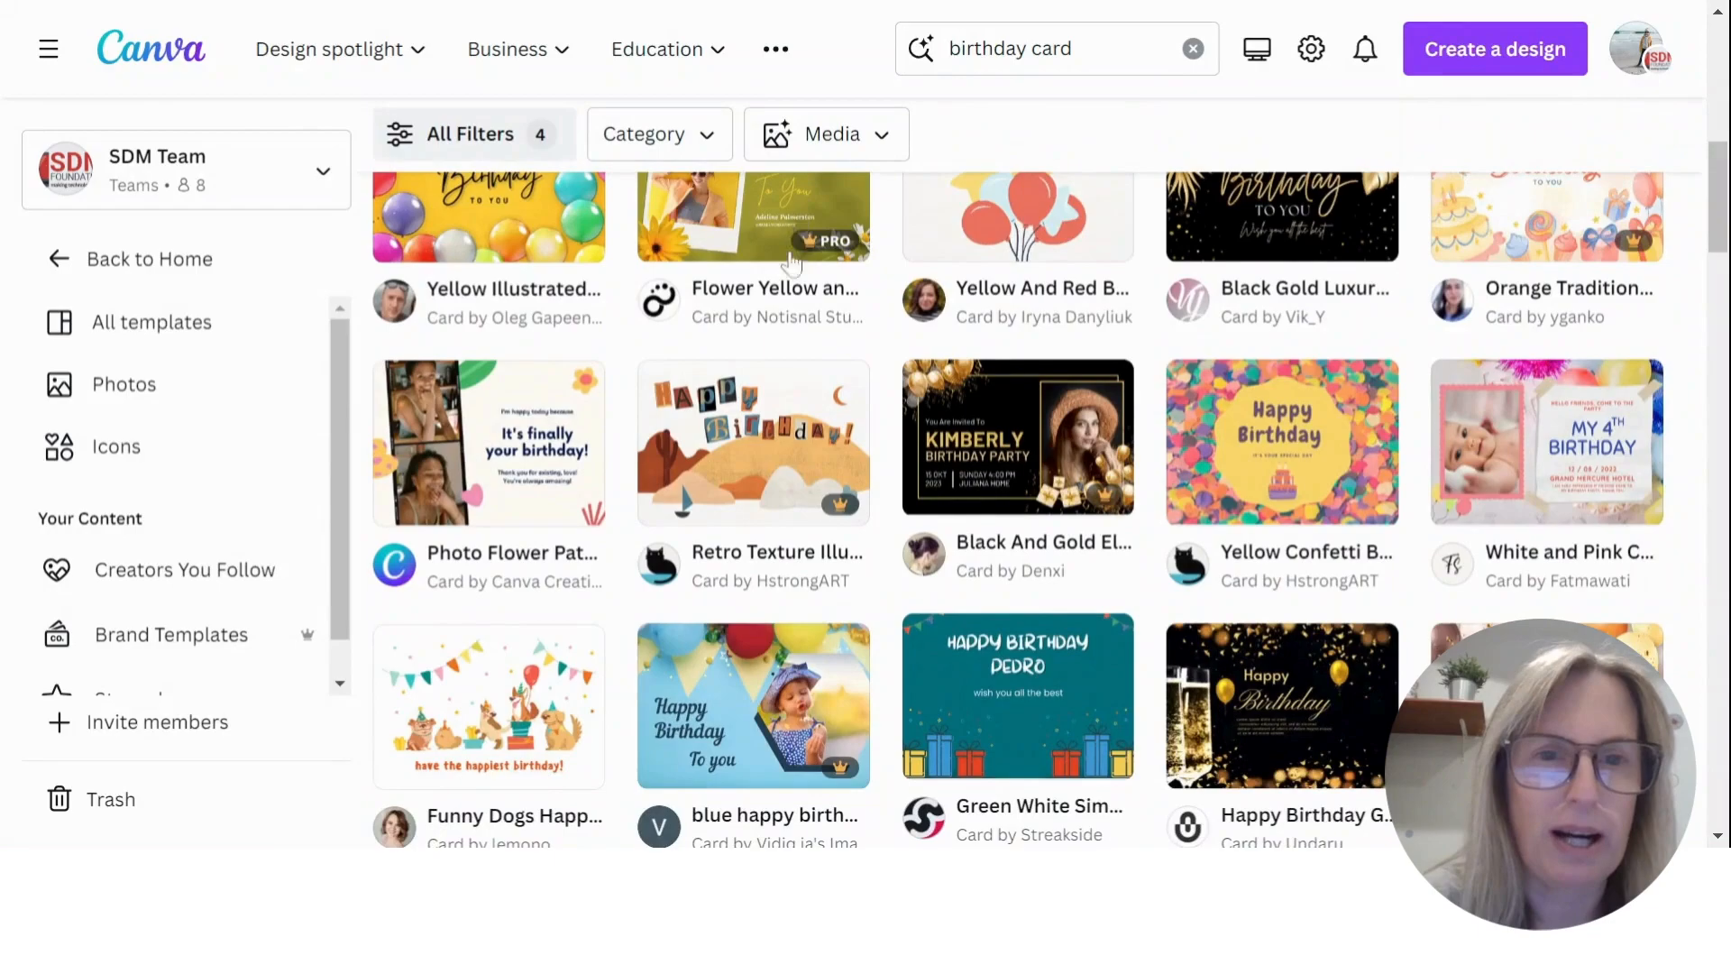
pyautogui.scroll(2, 790, 262)
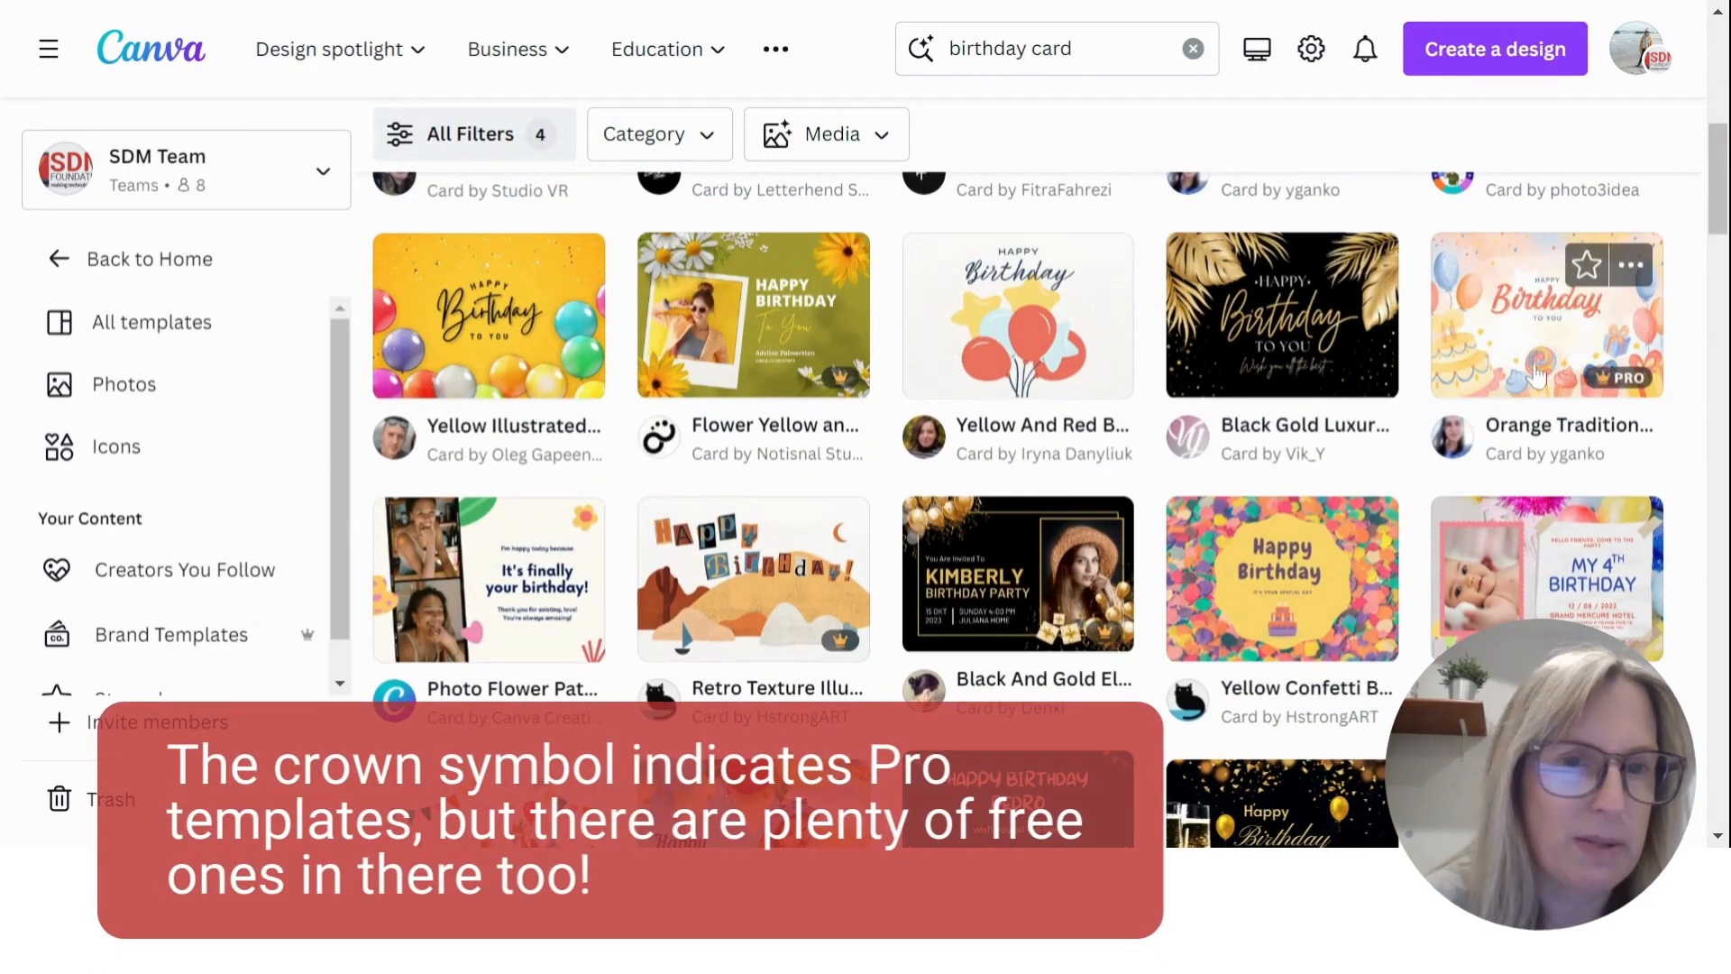
pyautogui.scroll(-8, 1312, 455)
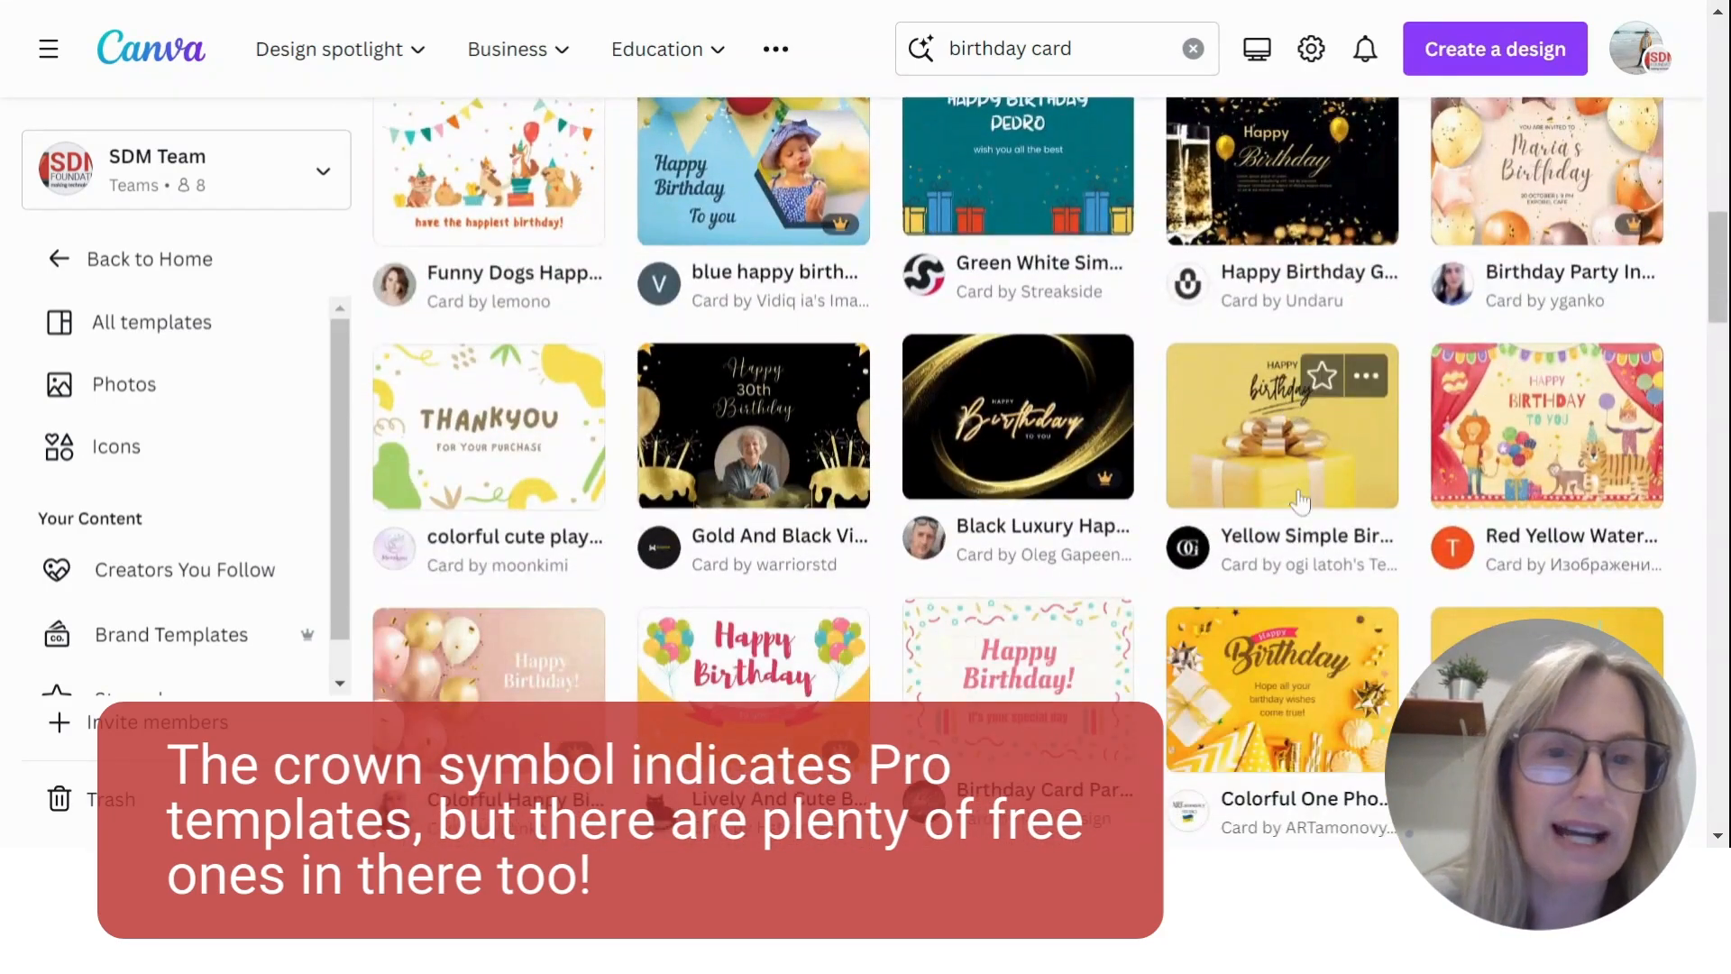
pyautogui.scroll(-2, 1301, 500)
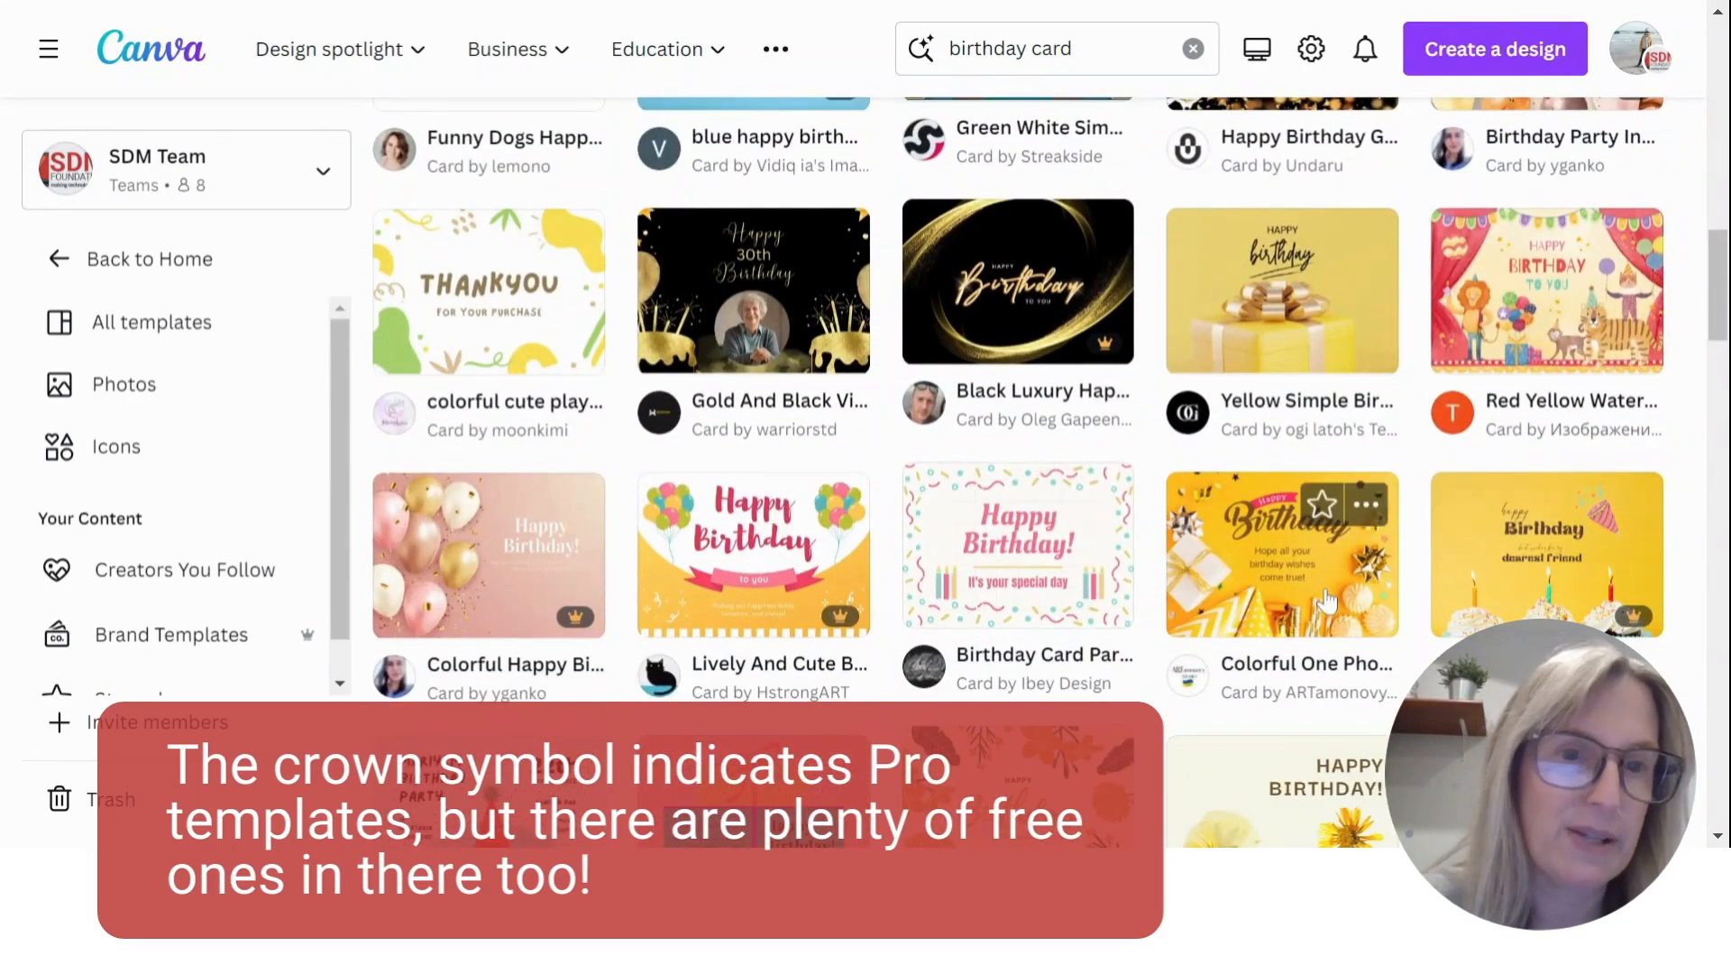
pyautogui.scroll(-3, 1325, 586)
pyautogui.scroll(16, 1325, 586)
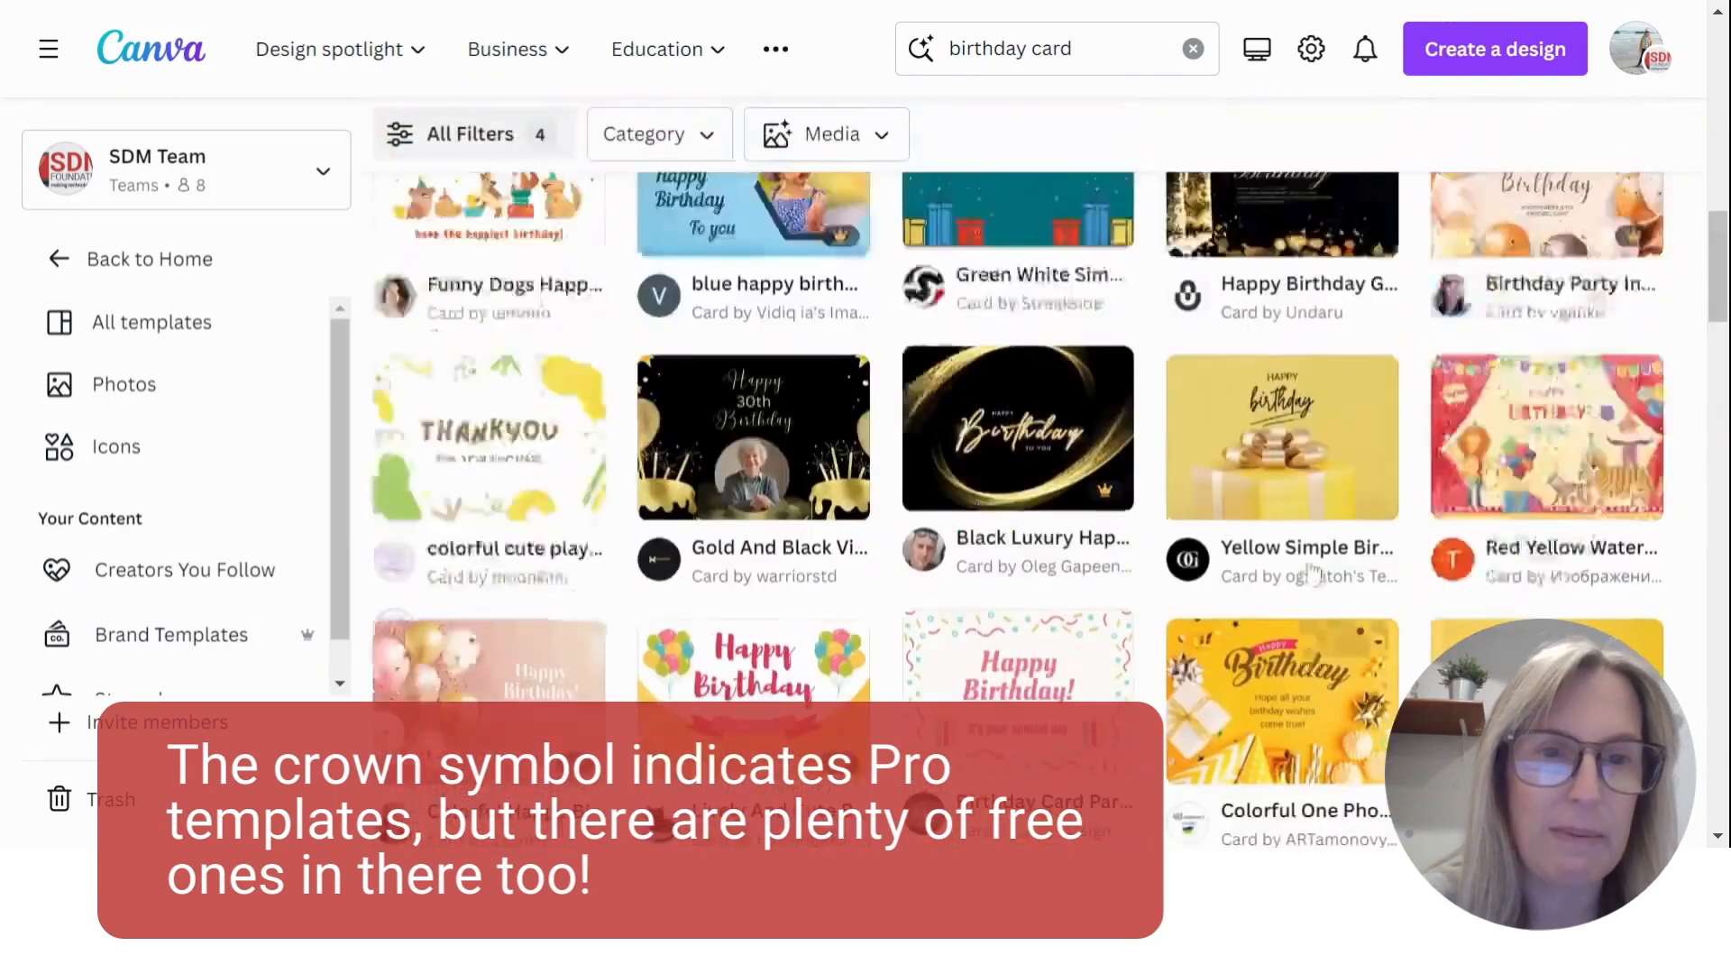
pyautogui.scroll(3, 1043, 123)
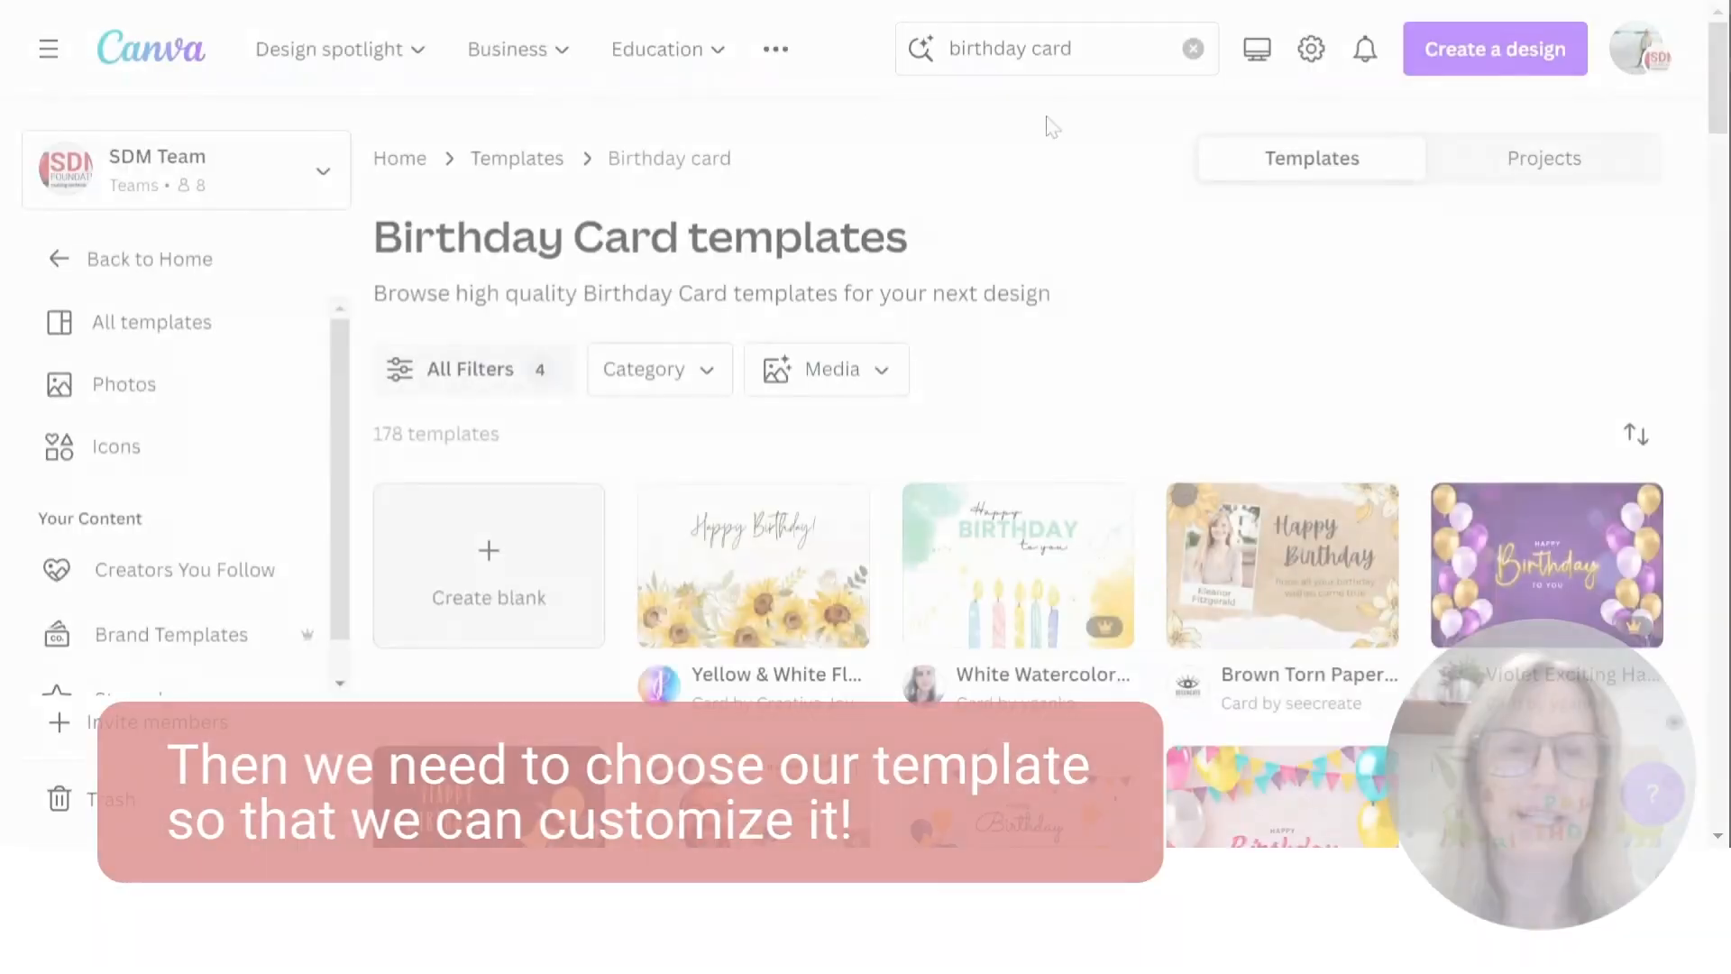
# - Choose a birthday card template from the filtered results
pyautogui.scroll(-4, 1151, 258)
pyautogui.scroll(-6, 1154, 260)
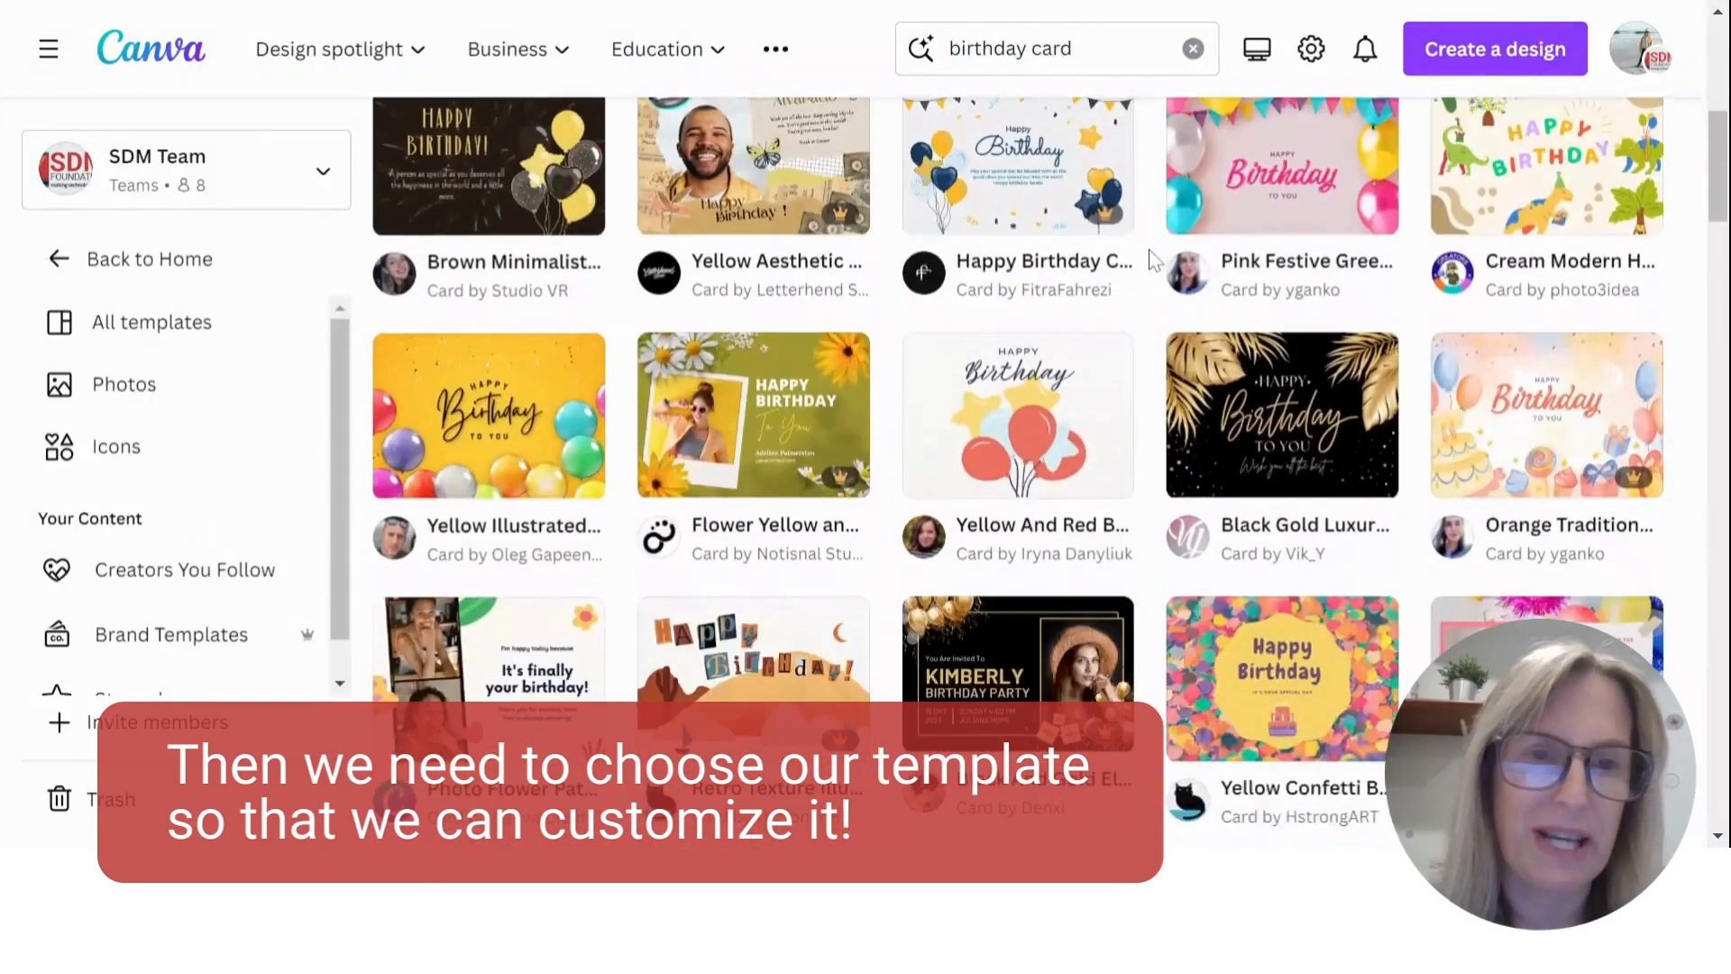
pyautogui.scroll(-9, 1145, 281)
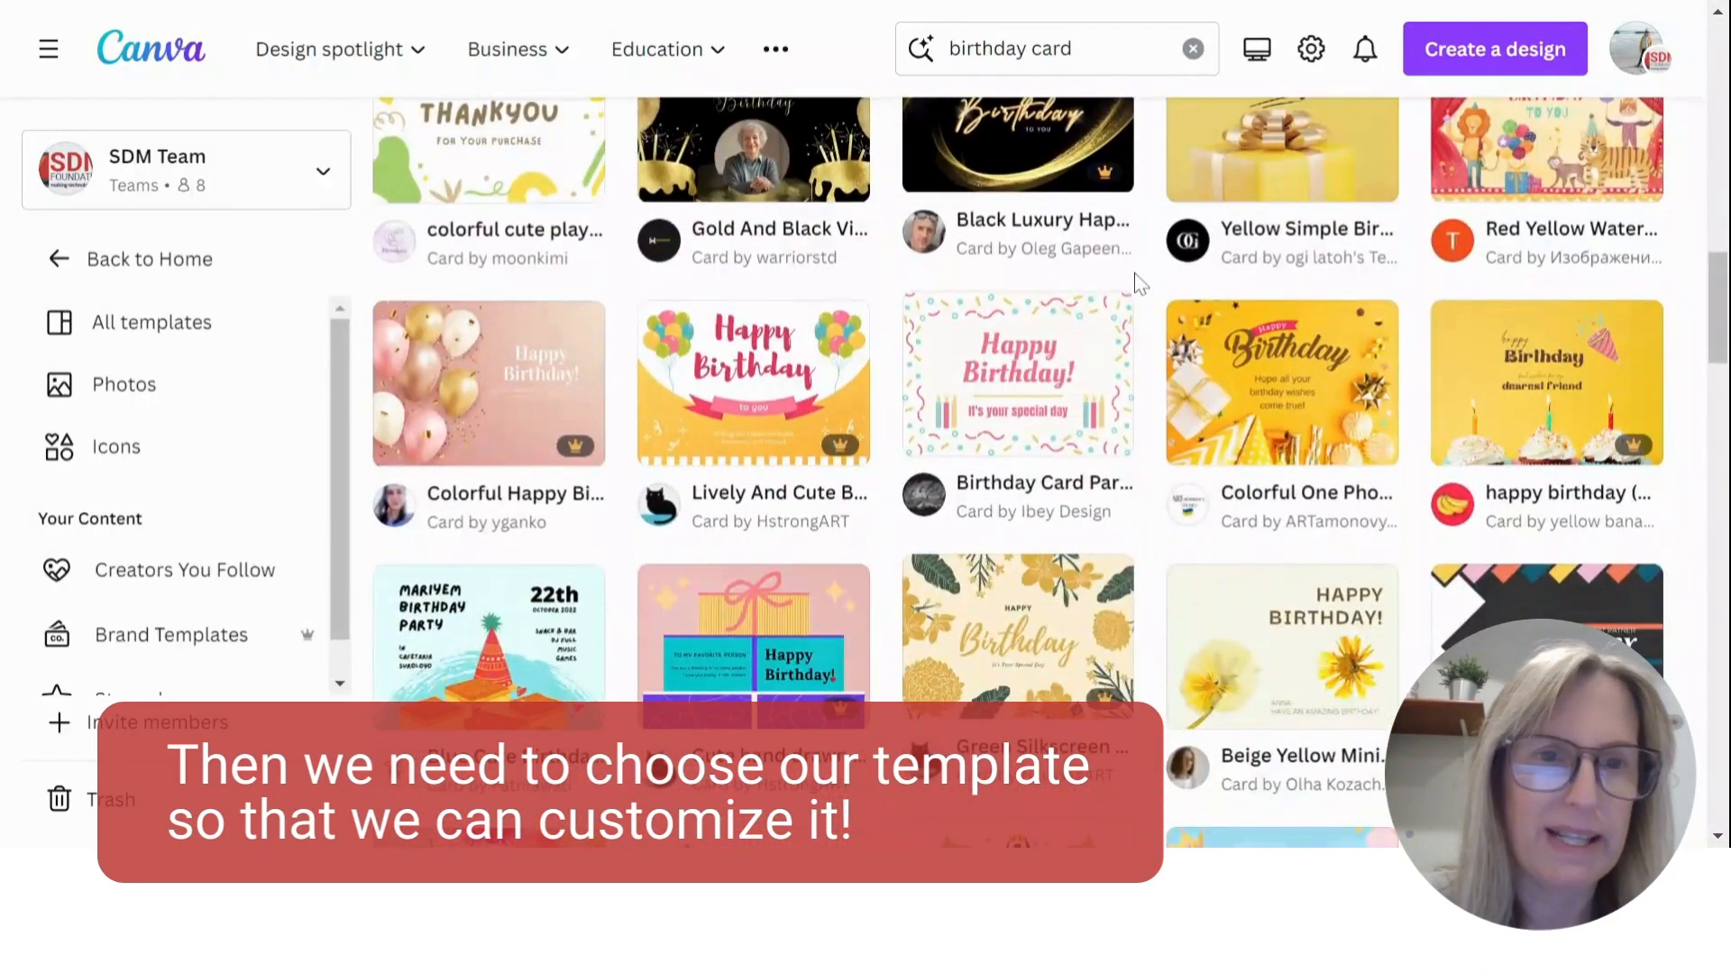
pyautogui.scroll(-3, 1140, 282)
pyautogui.scroll(4, 1172, 284)
pyautogui.click(1318, 293)
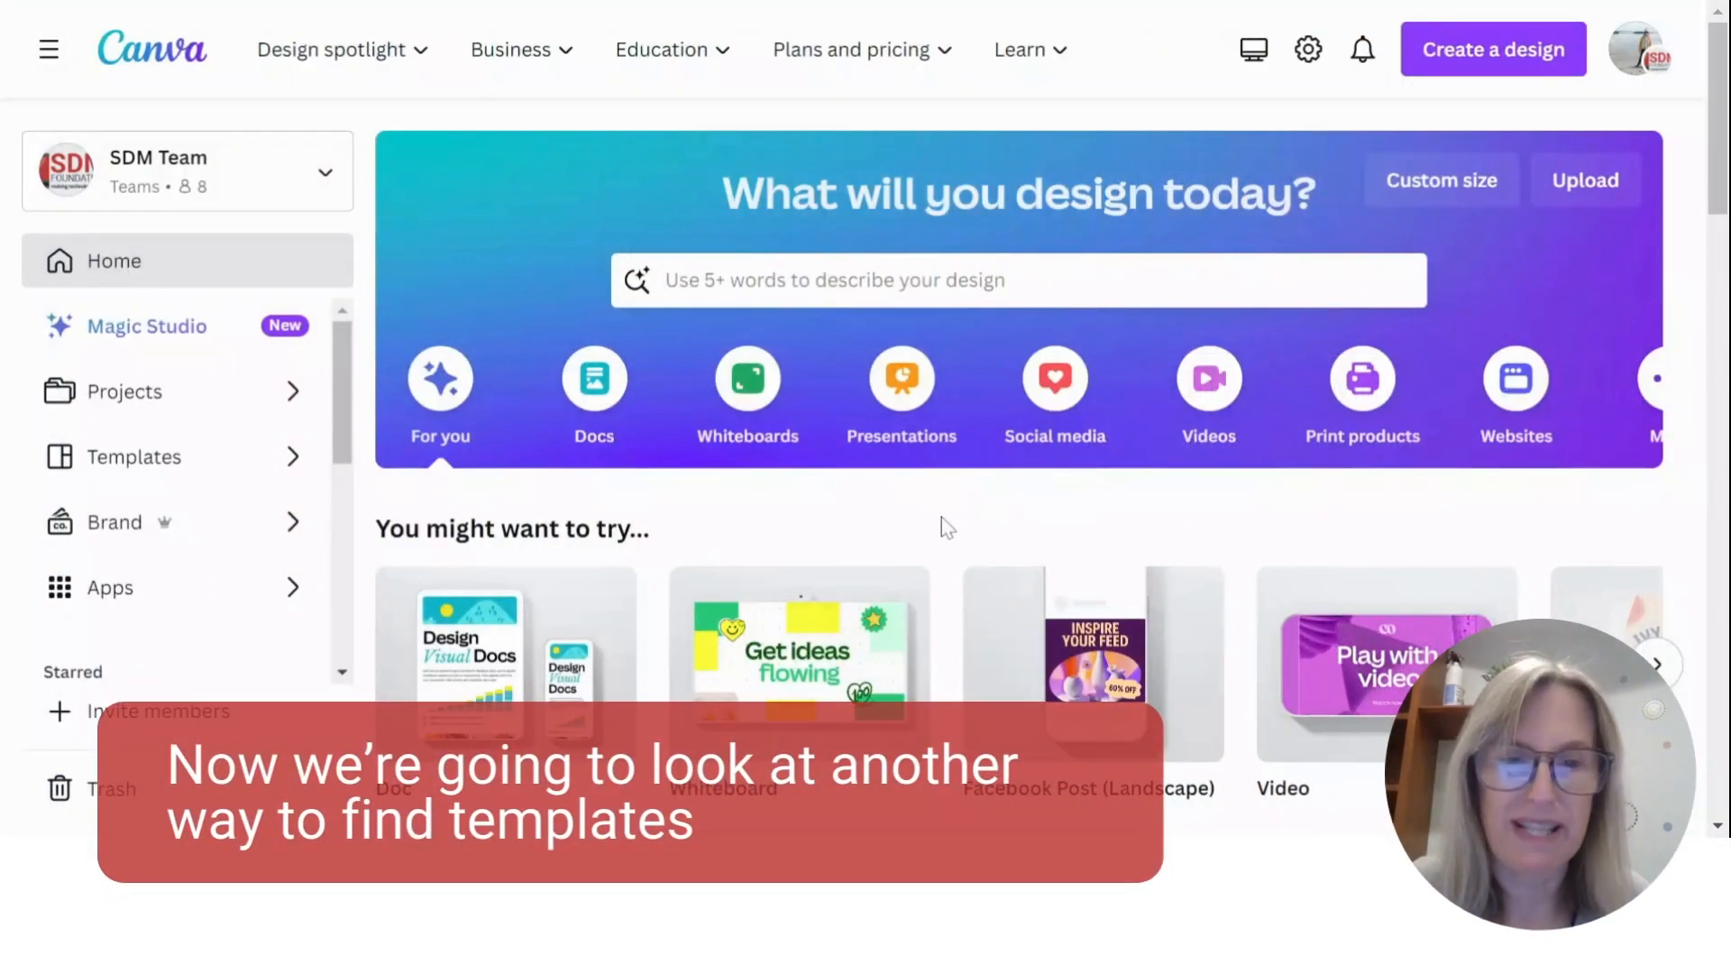
# - Browse the Holiday-themed designs in the template library and view the filters available for them
pyautogui.click(136, 468)
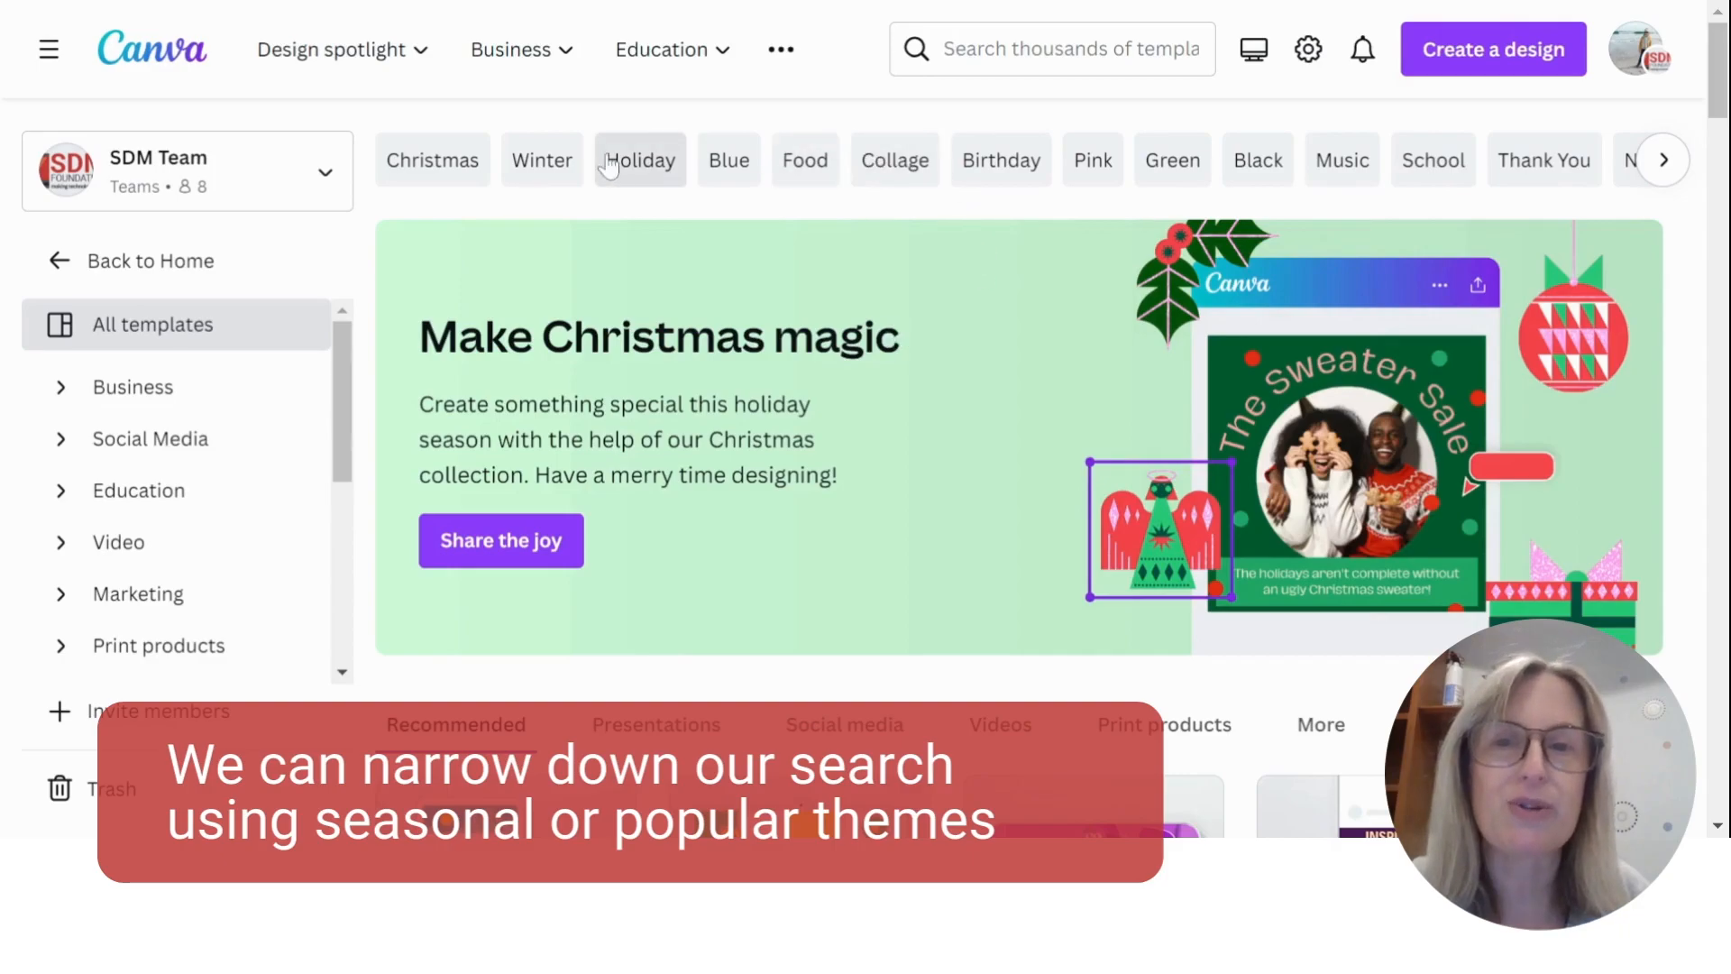
pyautogui.click(640, 163)
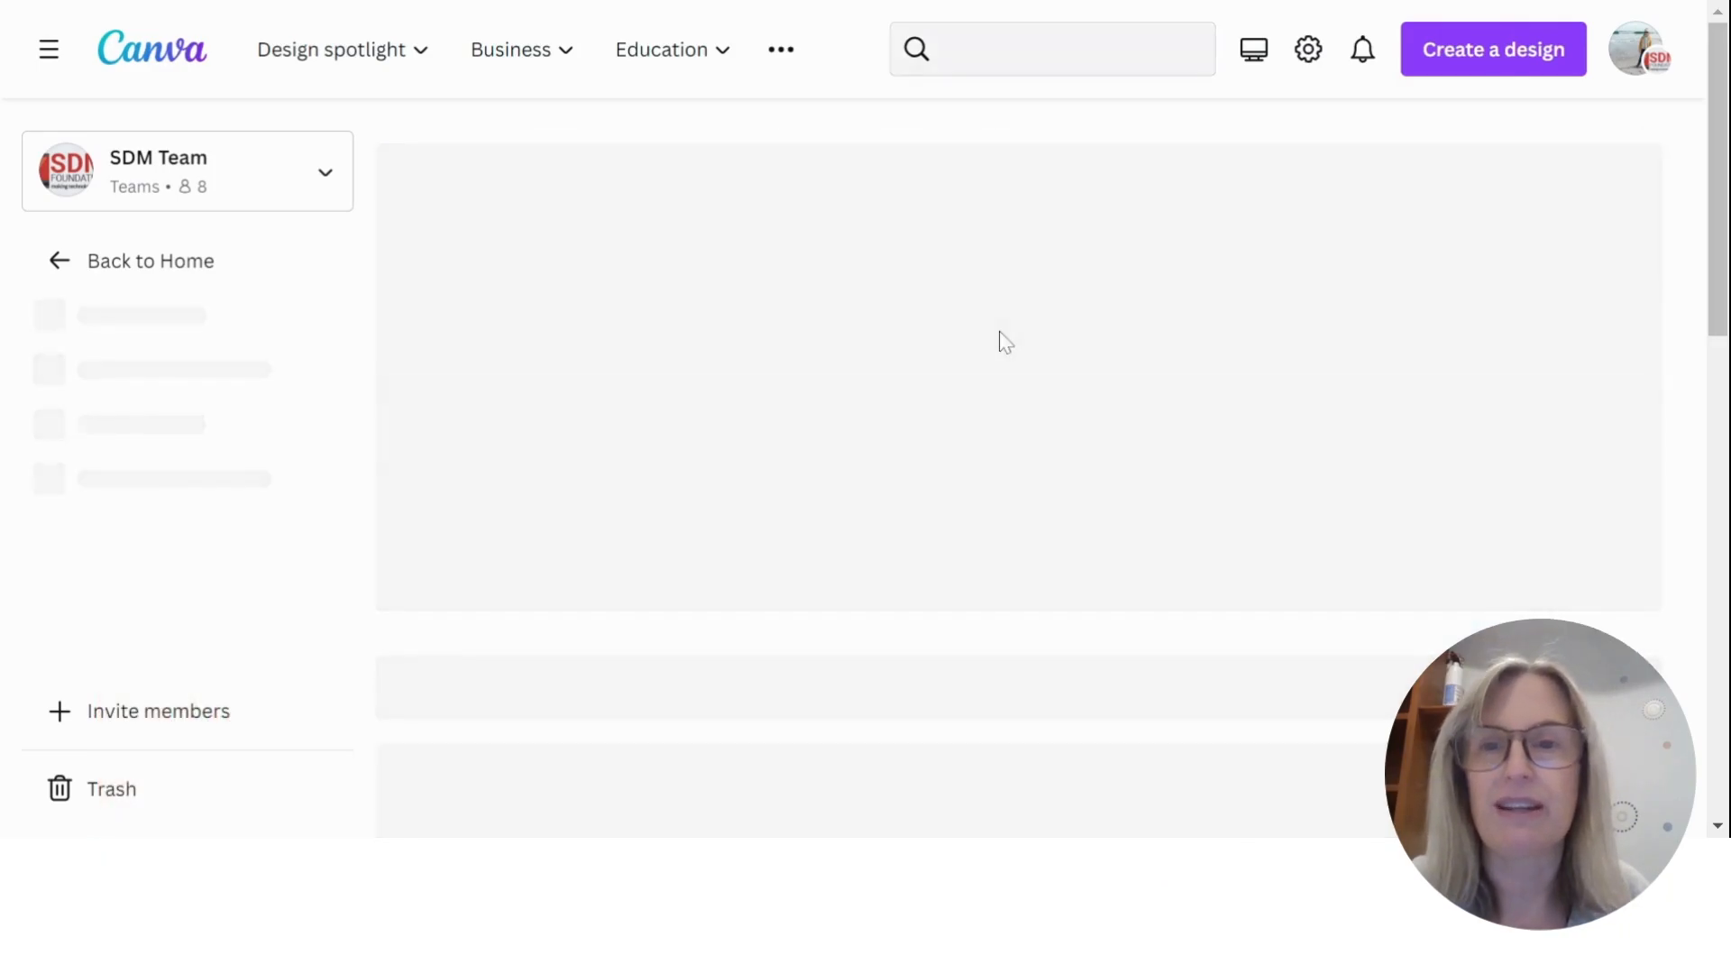
pyautogui.scroll(-15, 1043, 315)
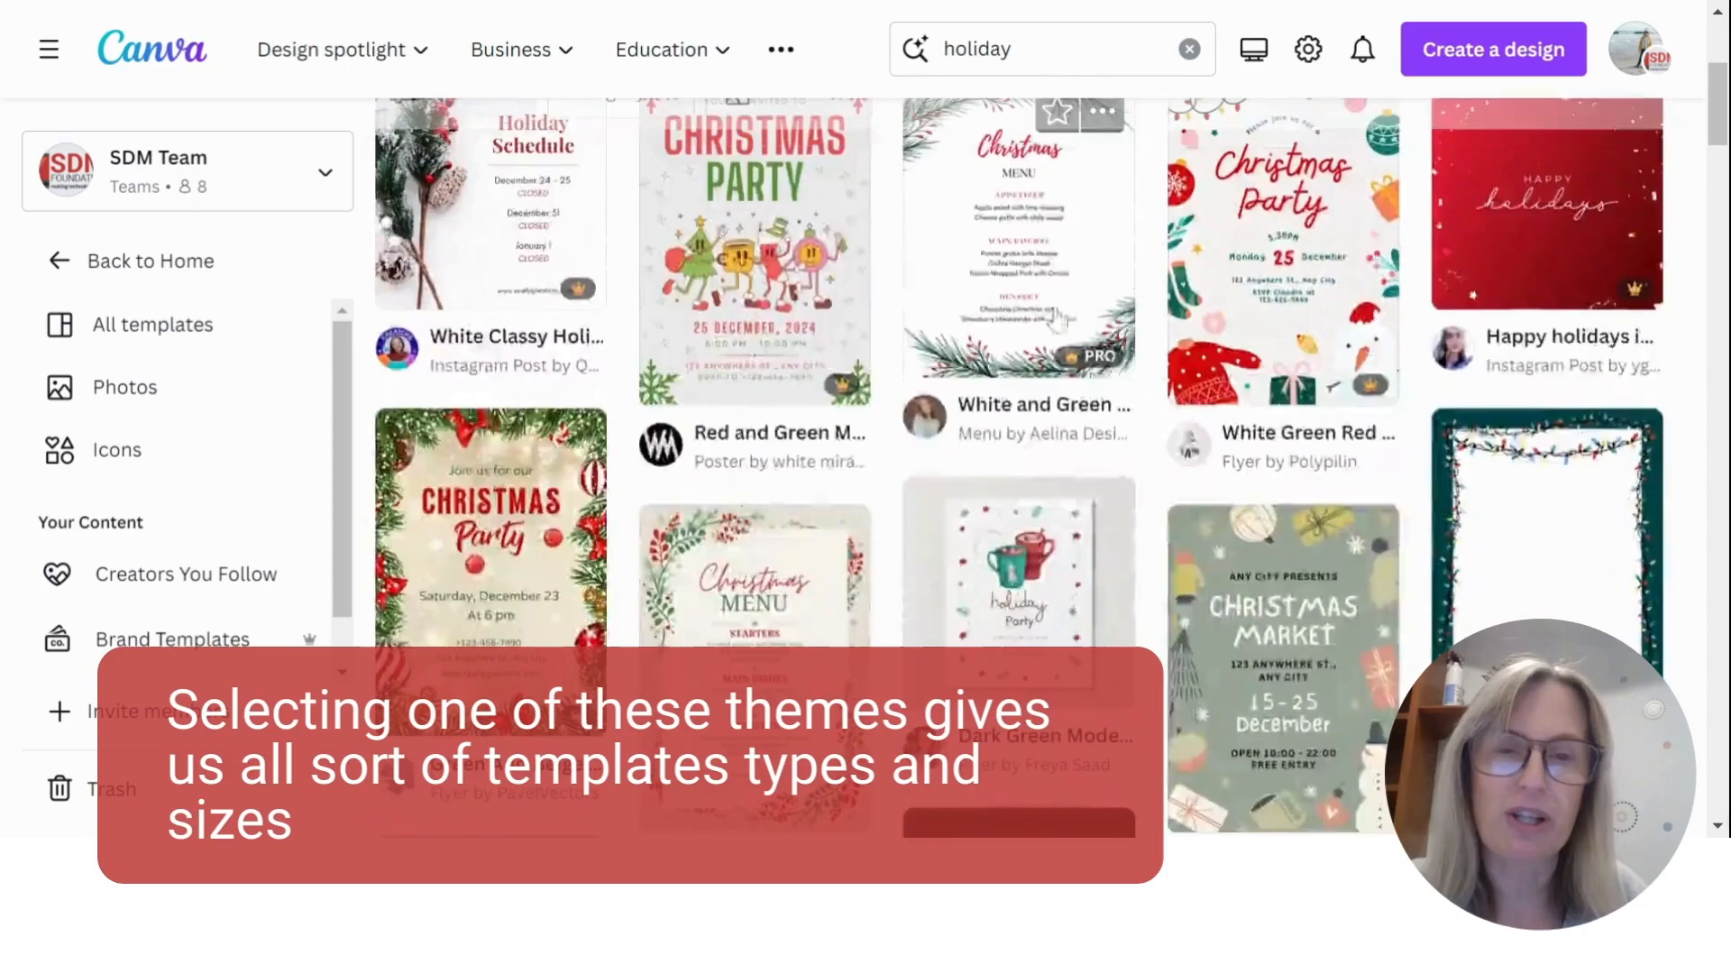
pyautogui.scroll(15, 1169, 495)
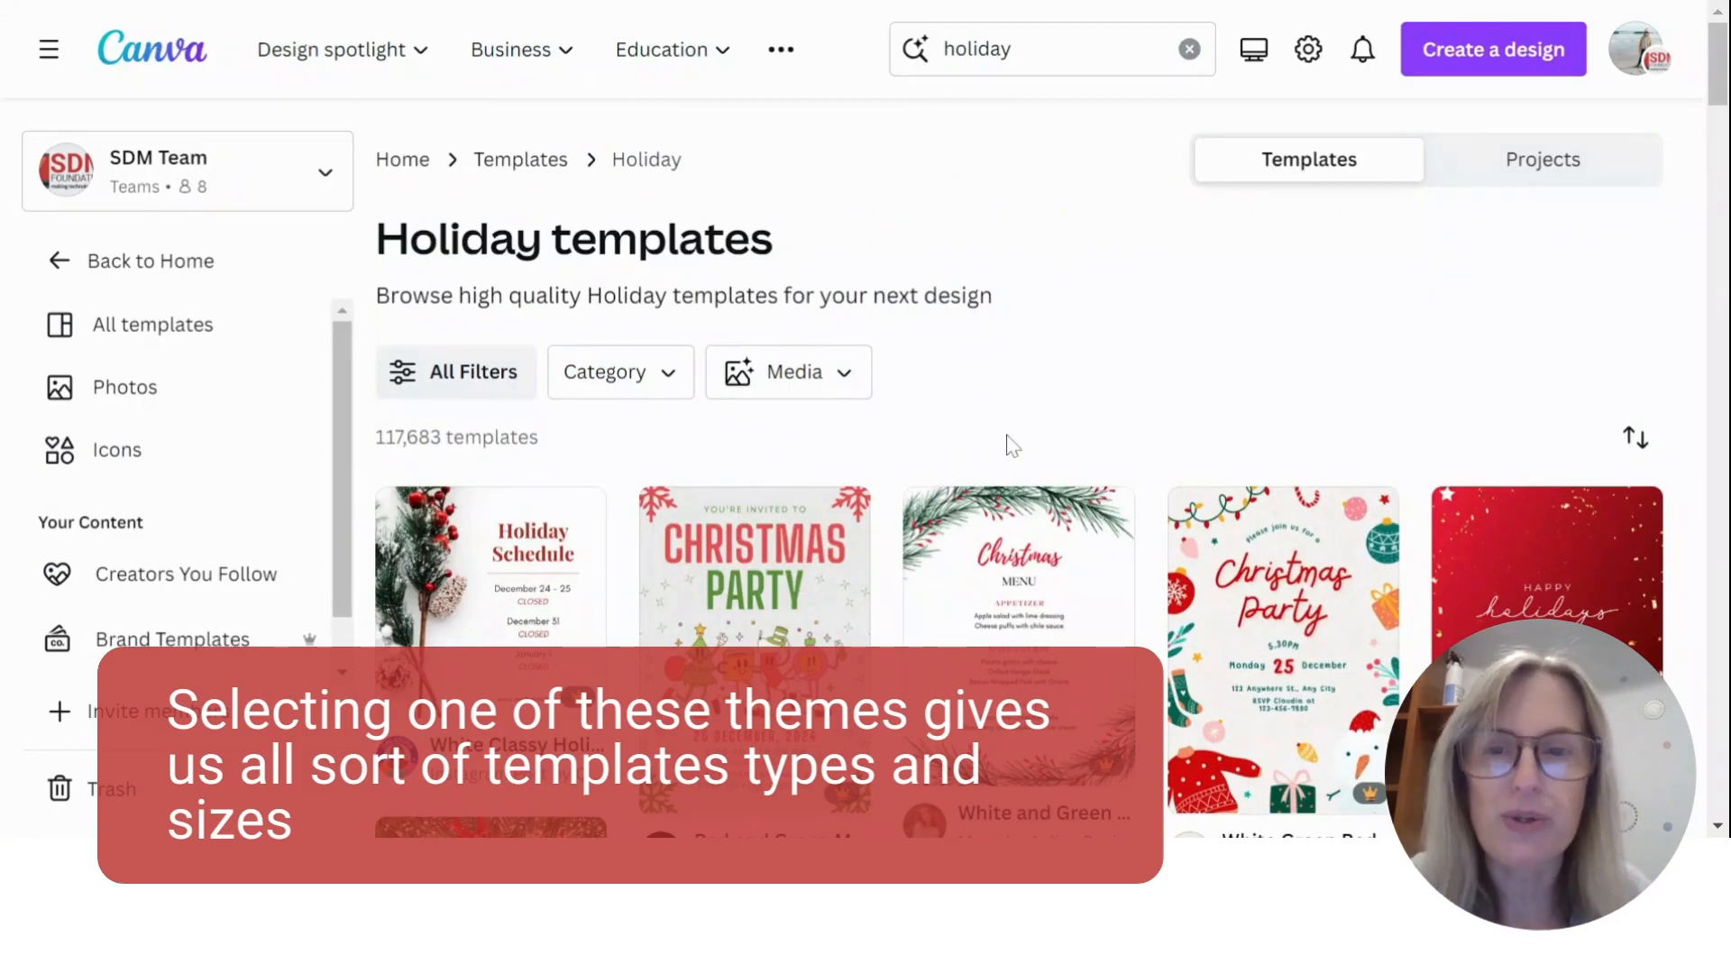
pyautogui.click(467, 372)
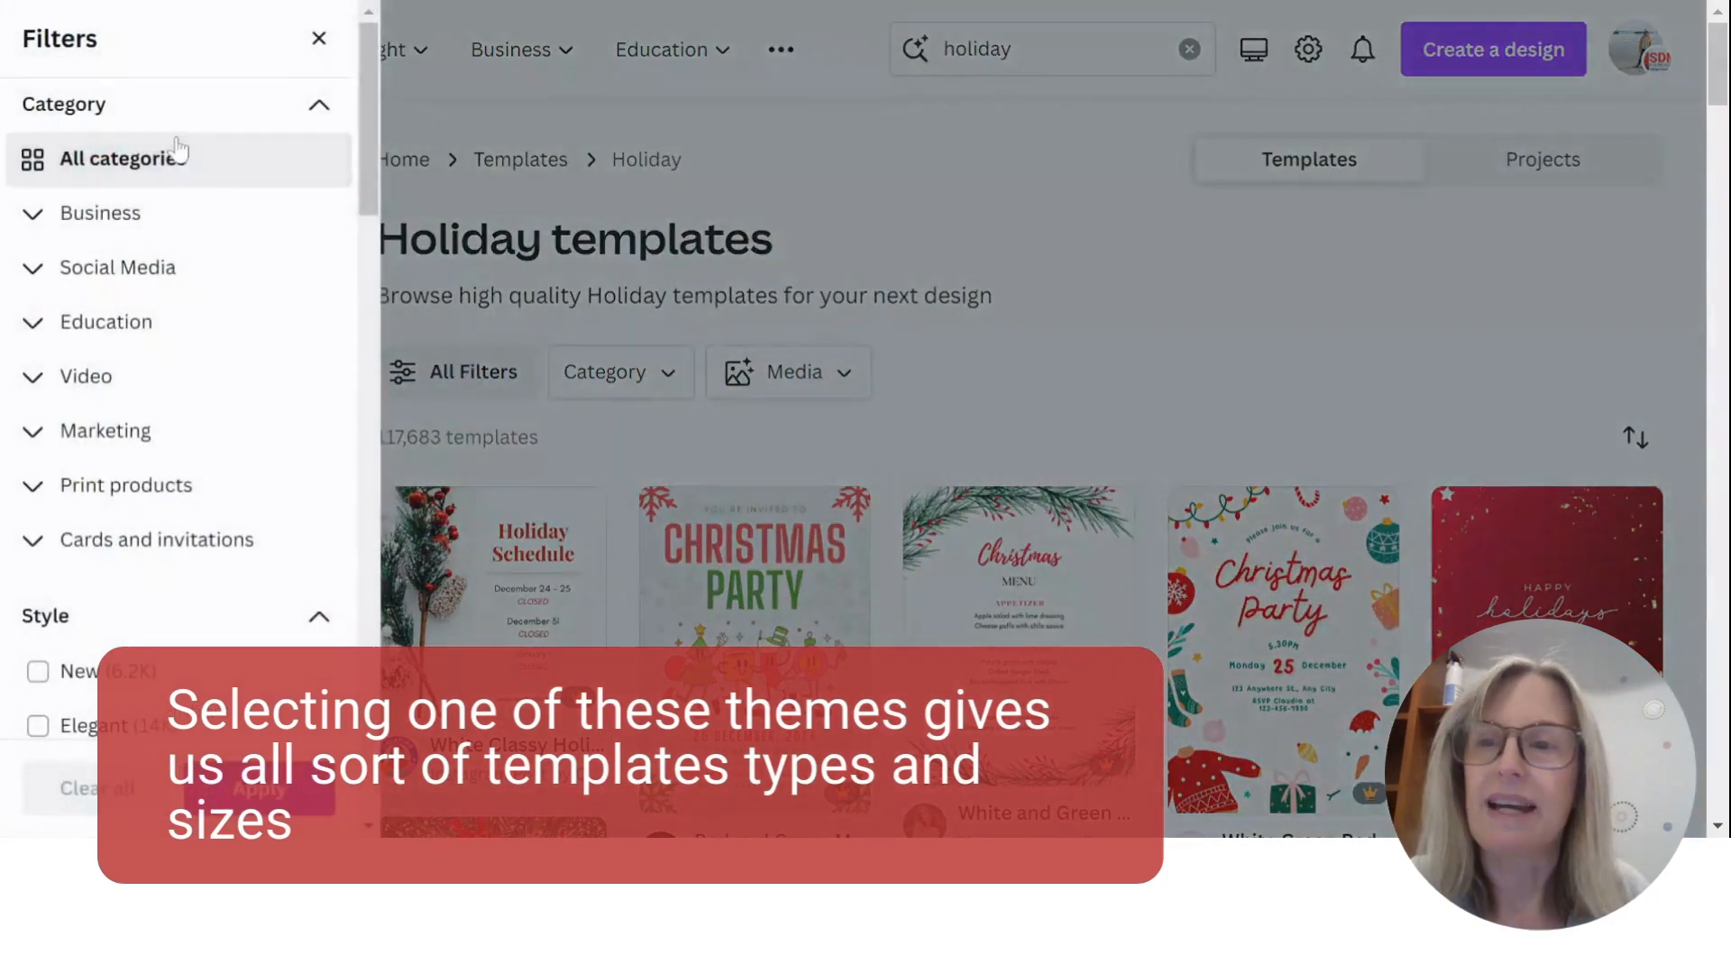
pyautogui.click(647, 451)
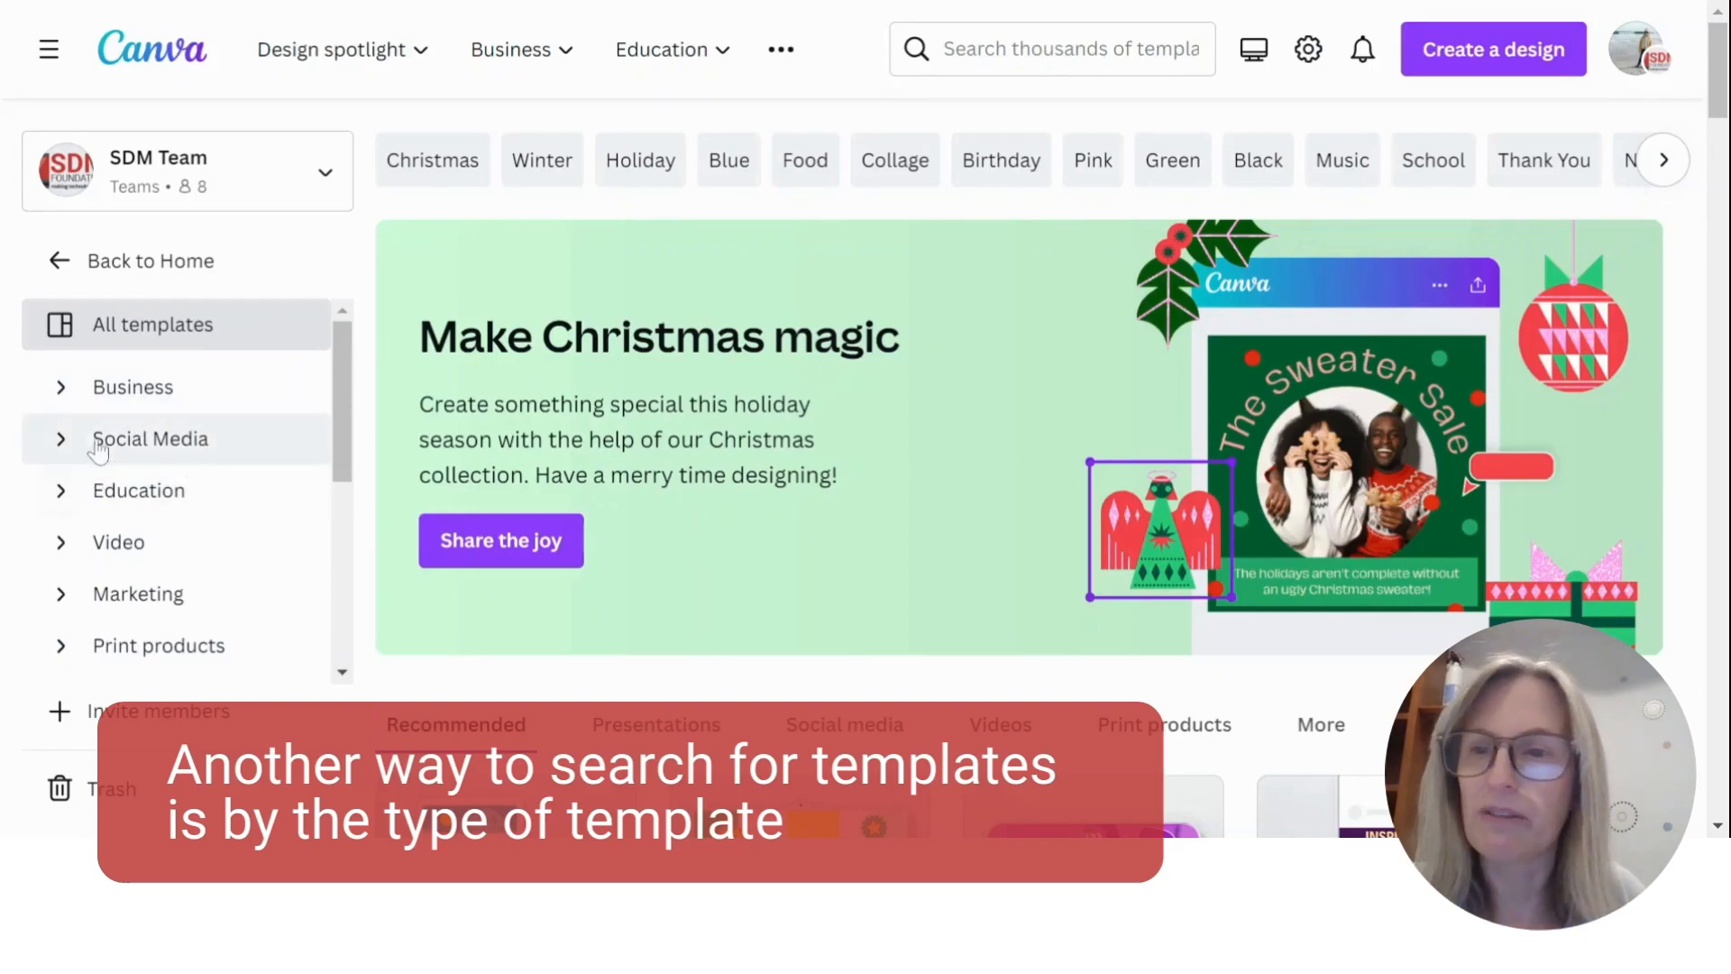
# - View the template types listed under the Business and Social Media categories, collapsing each category after viewing it
pyautogui.click(69, 394)
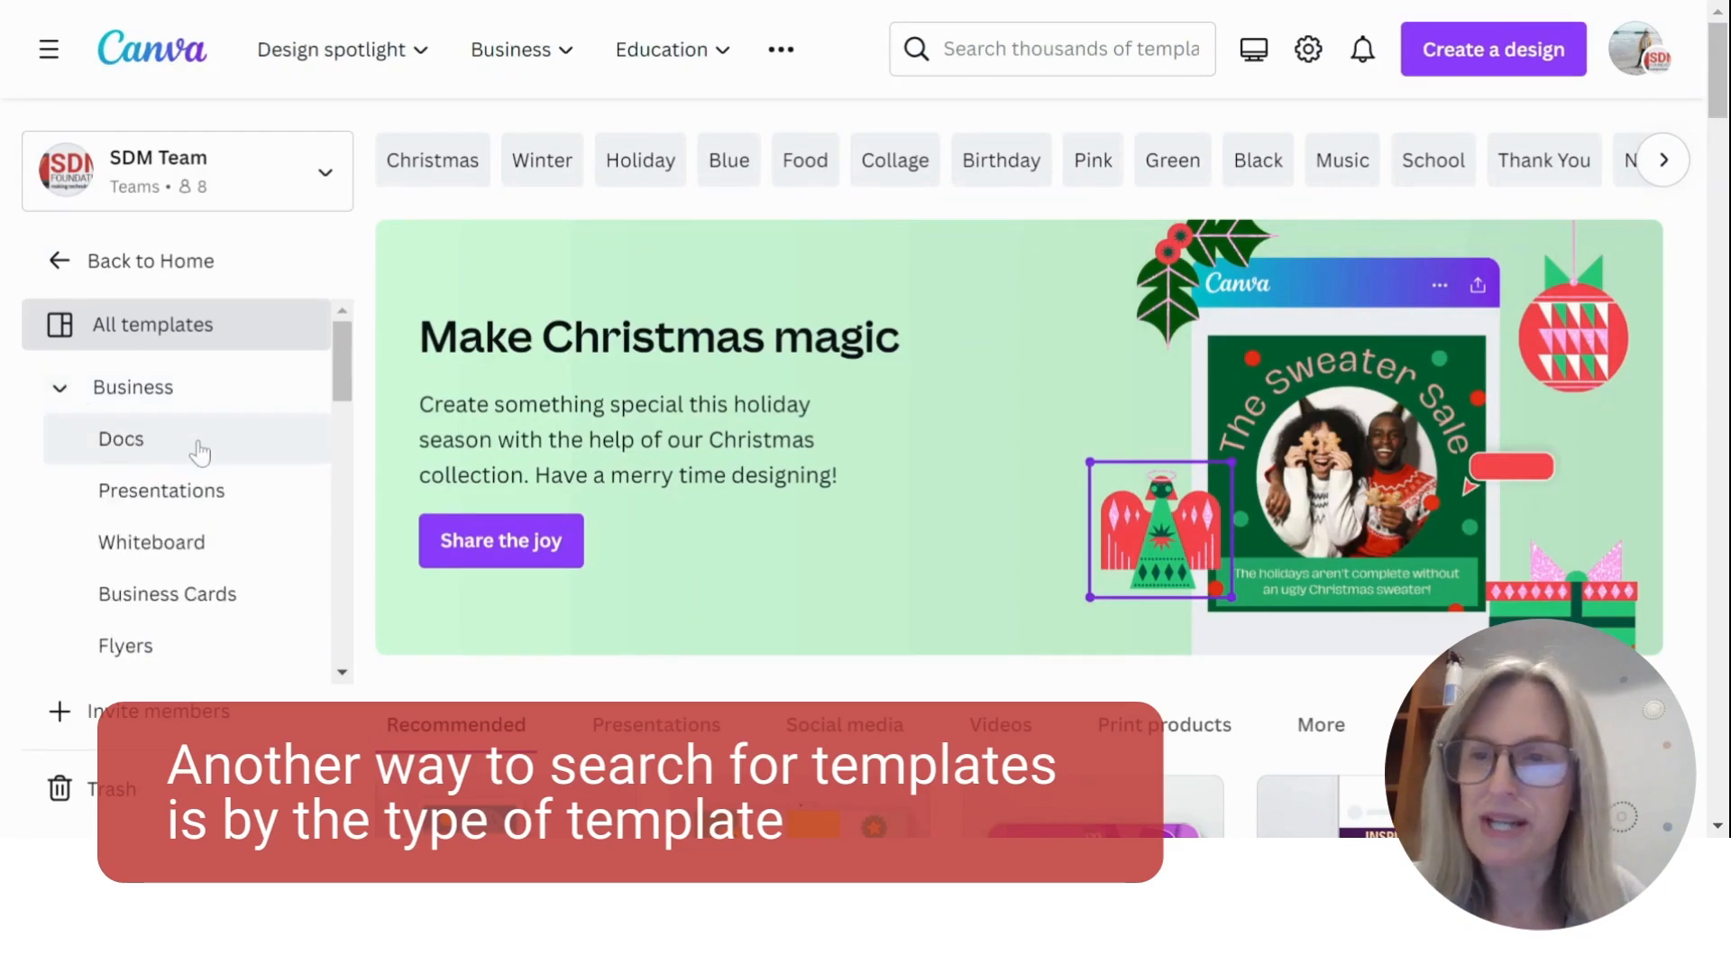
pyautogui.scroll(-3, 217, 505)
pyautogui.scroll(3, 231, 544)
pyautogui.click(61, 395)
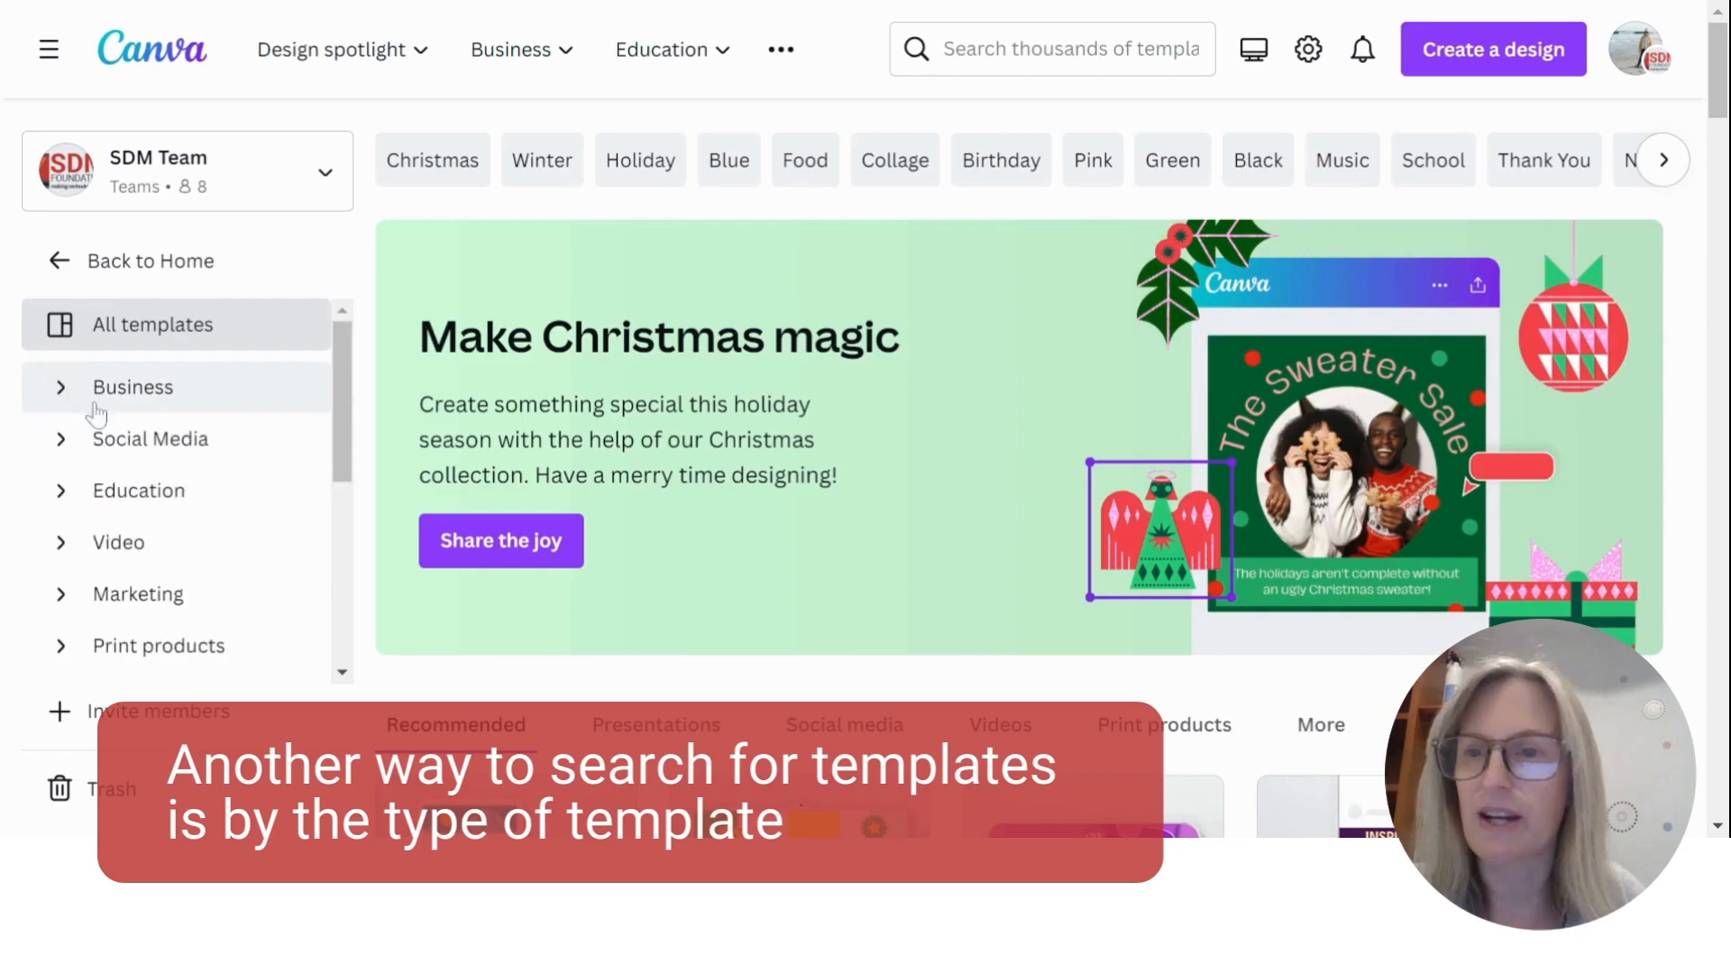
pyautogui.click(60, 444)
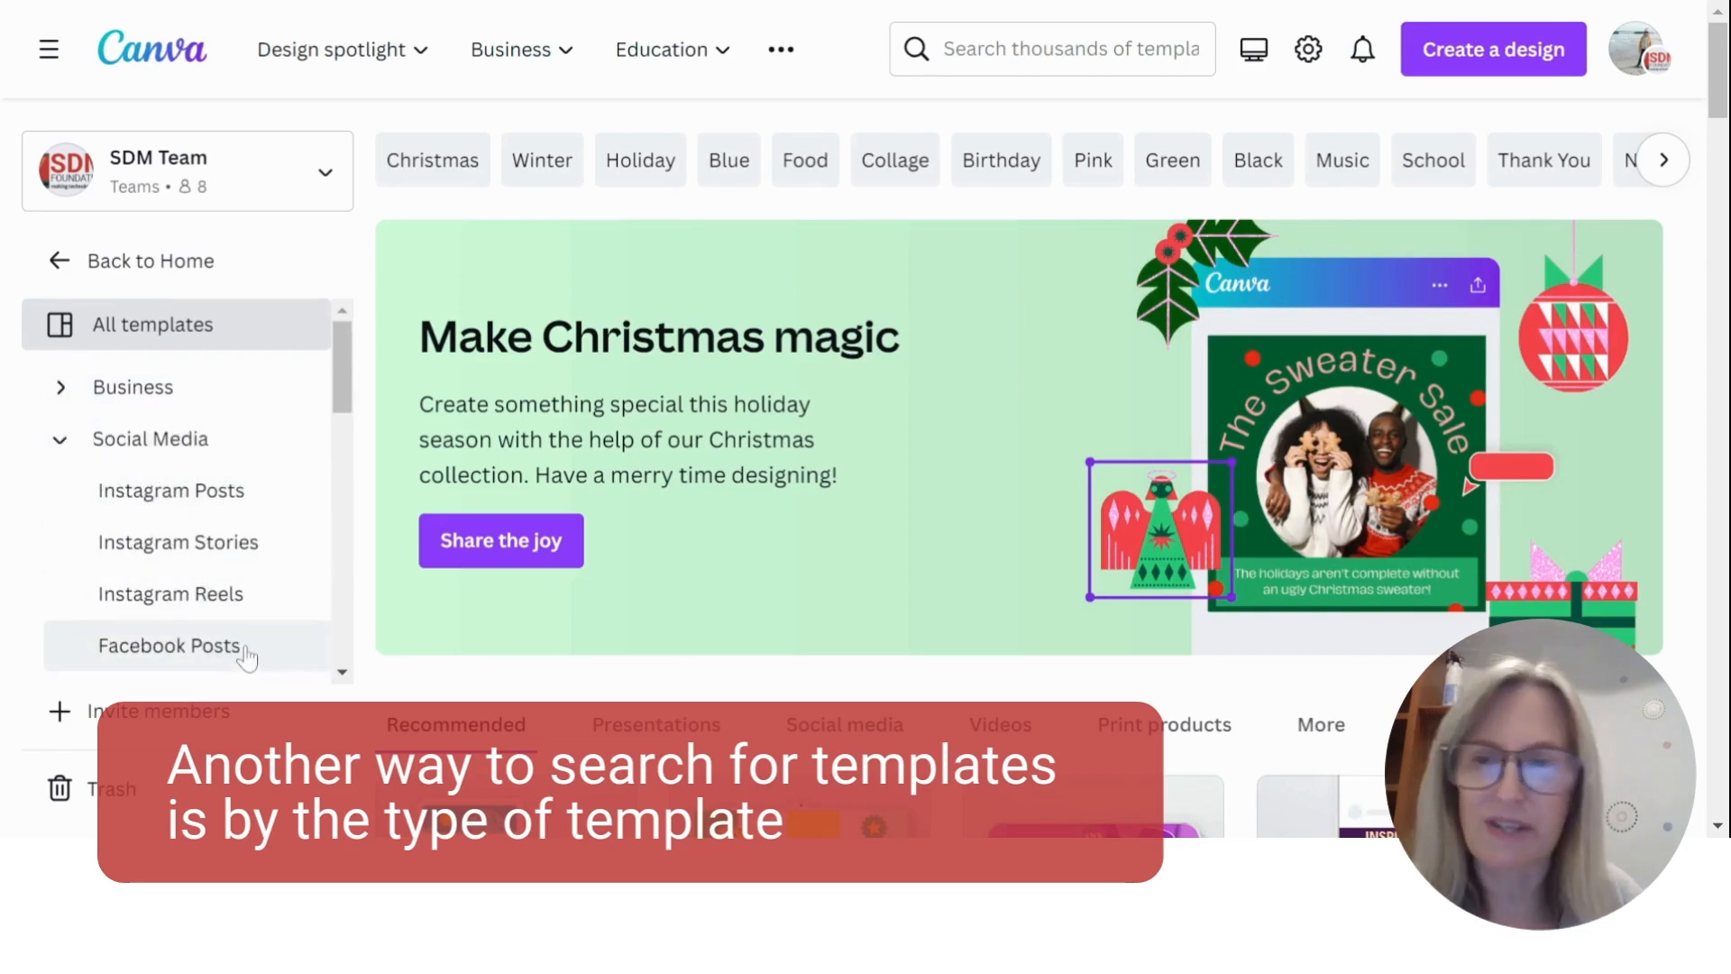
pyautogui.click(62, 441)
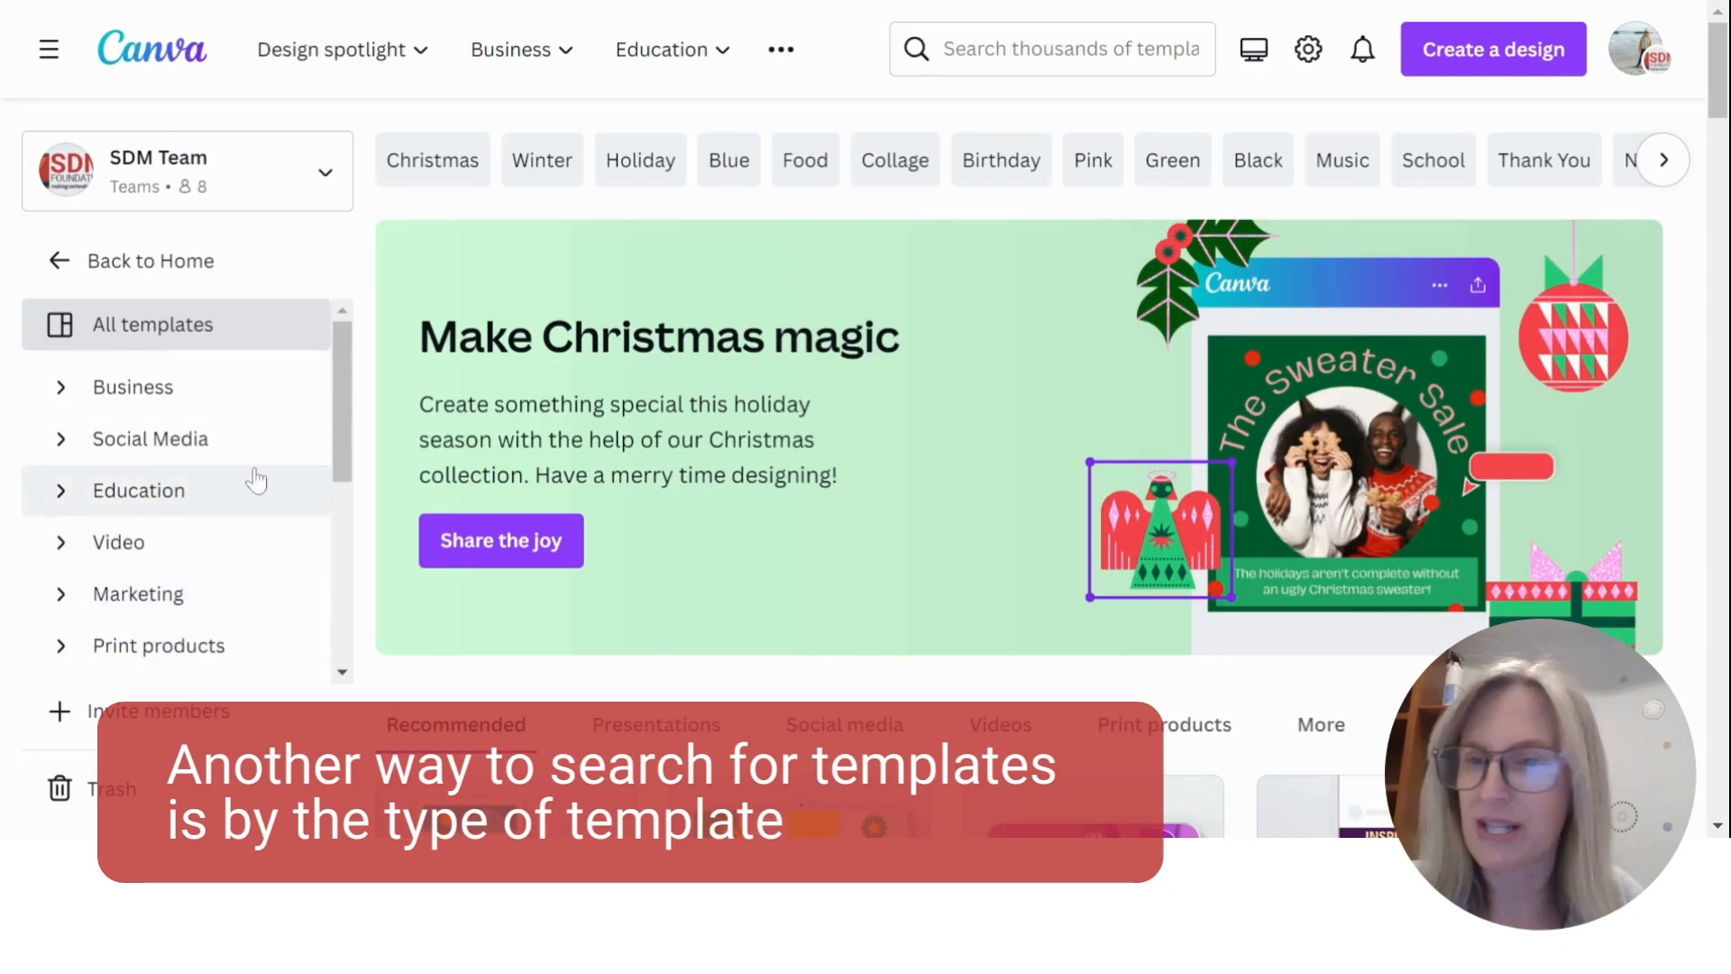
# - Open the Posters templates from the Marketing category
pyautogui.scroll(-3, 255, 479)
pyautogui.click(60, 457)
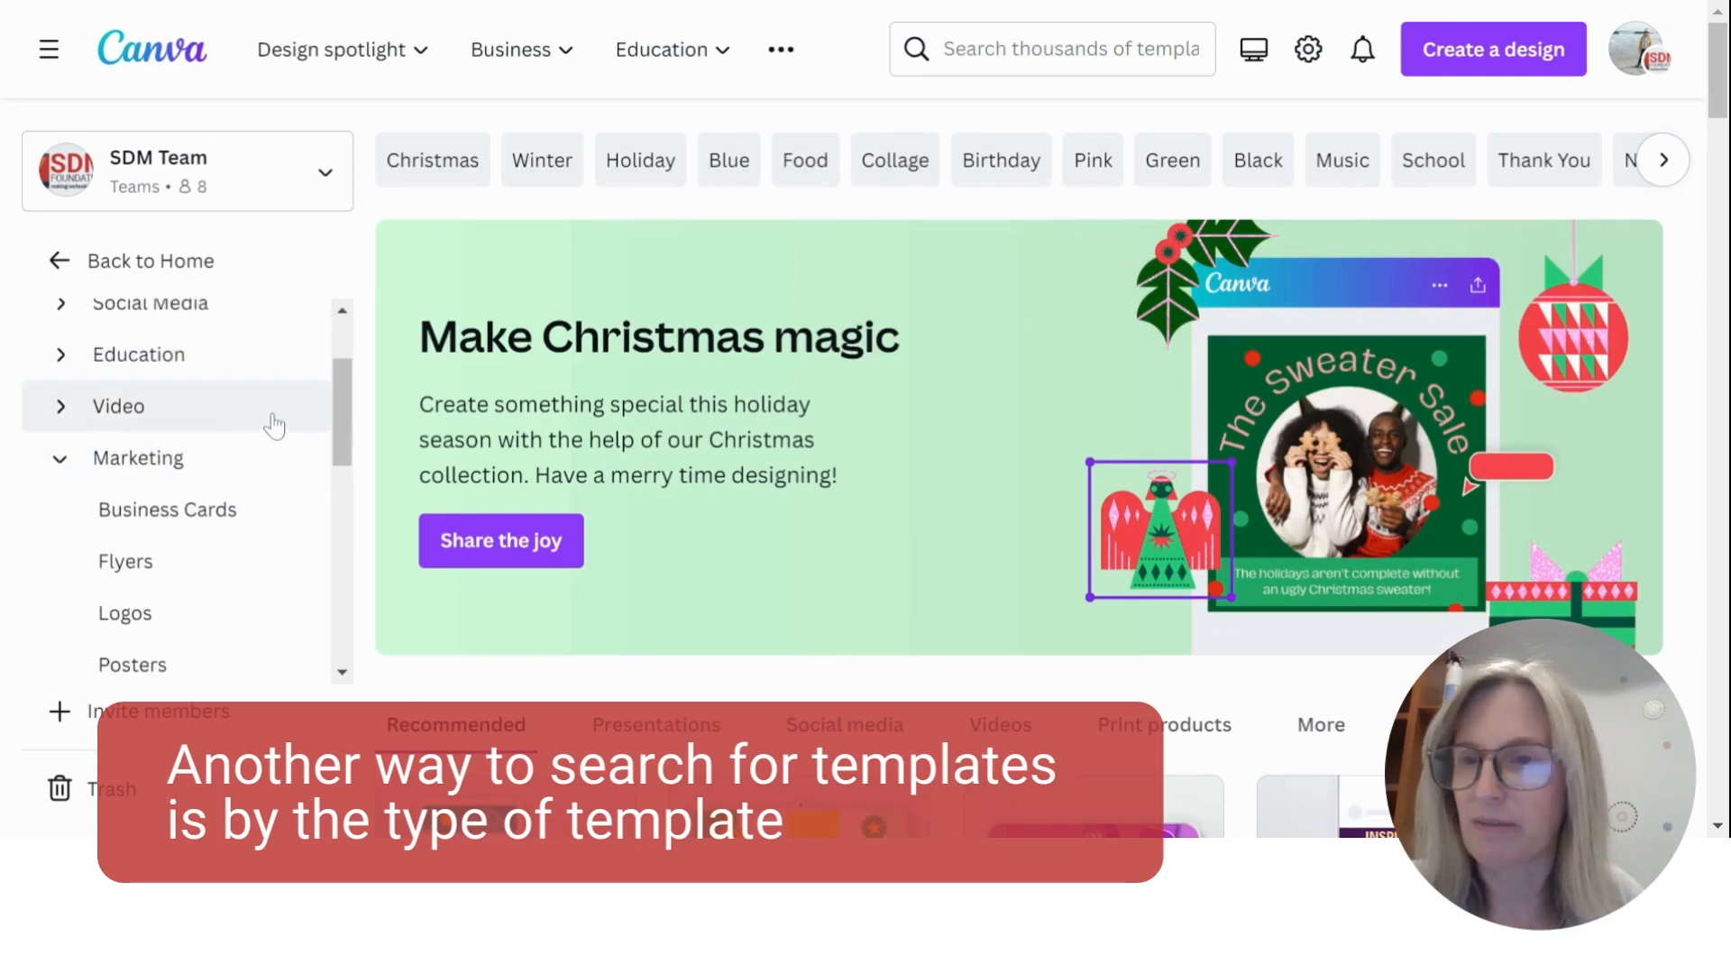
pyautogui.scroll(-2, 261, 406)
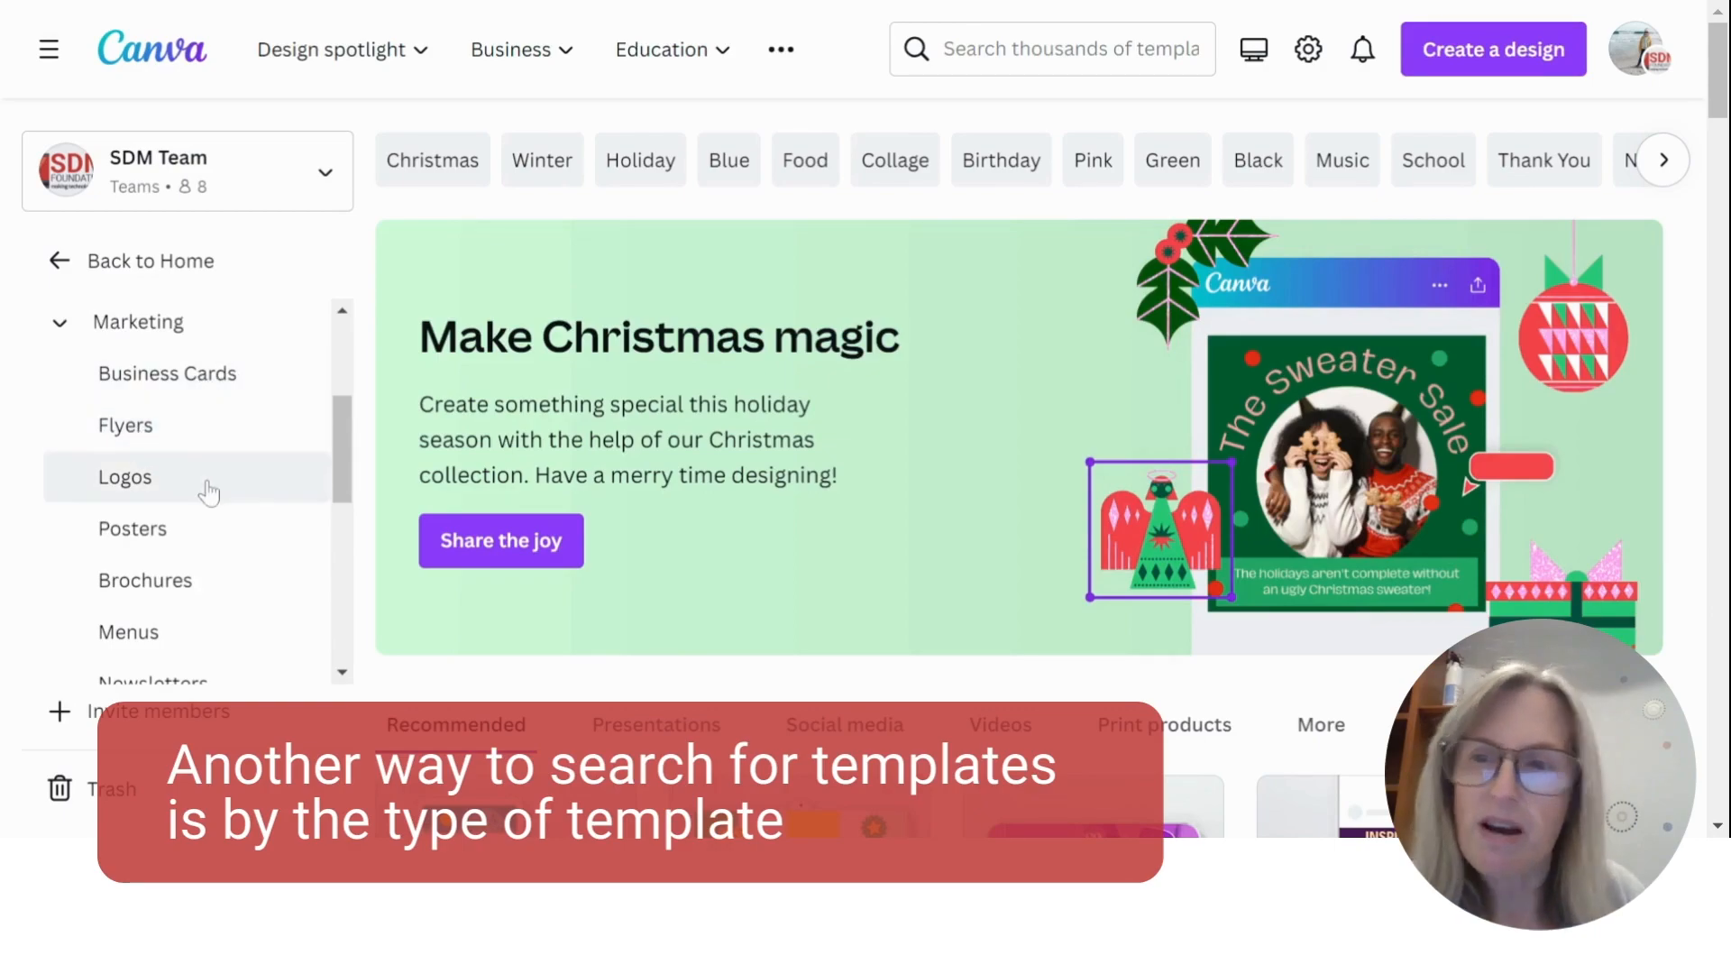
pyautogui.click(219, 539)
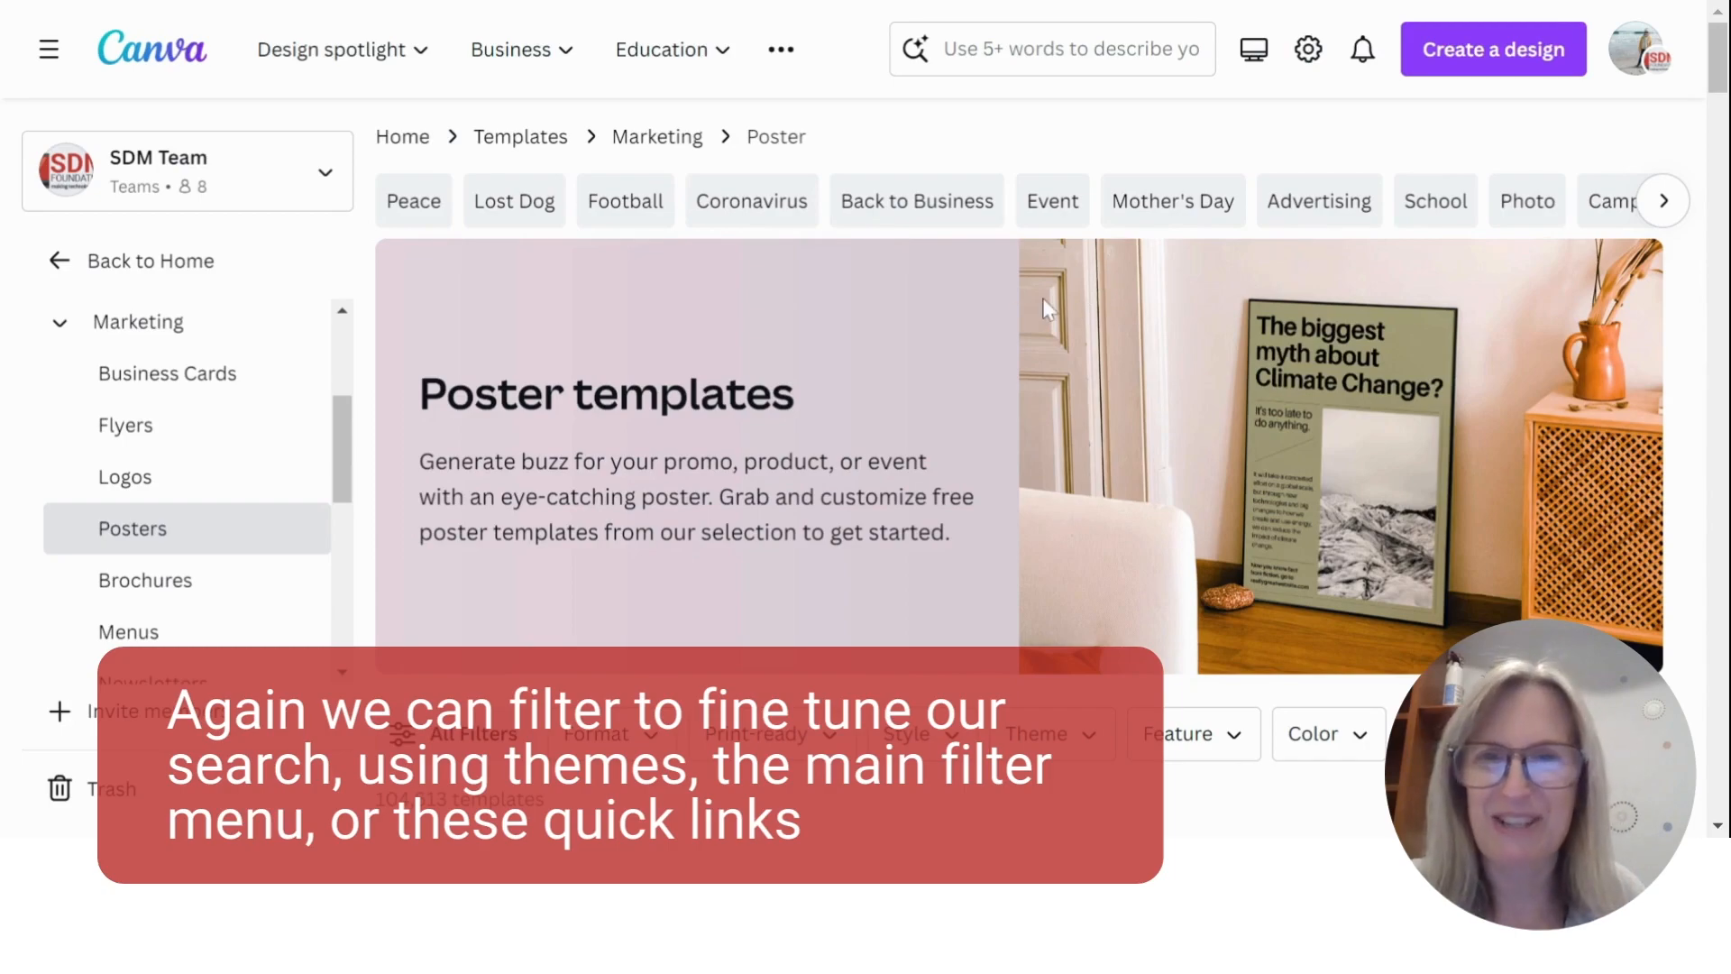
# - View the full filter list for the poster templates, including the individual Format and Style options
pyautogui.scroll(-6, 1046, 306)
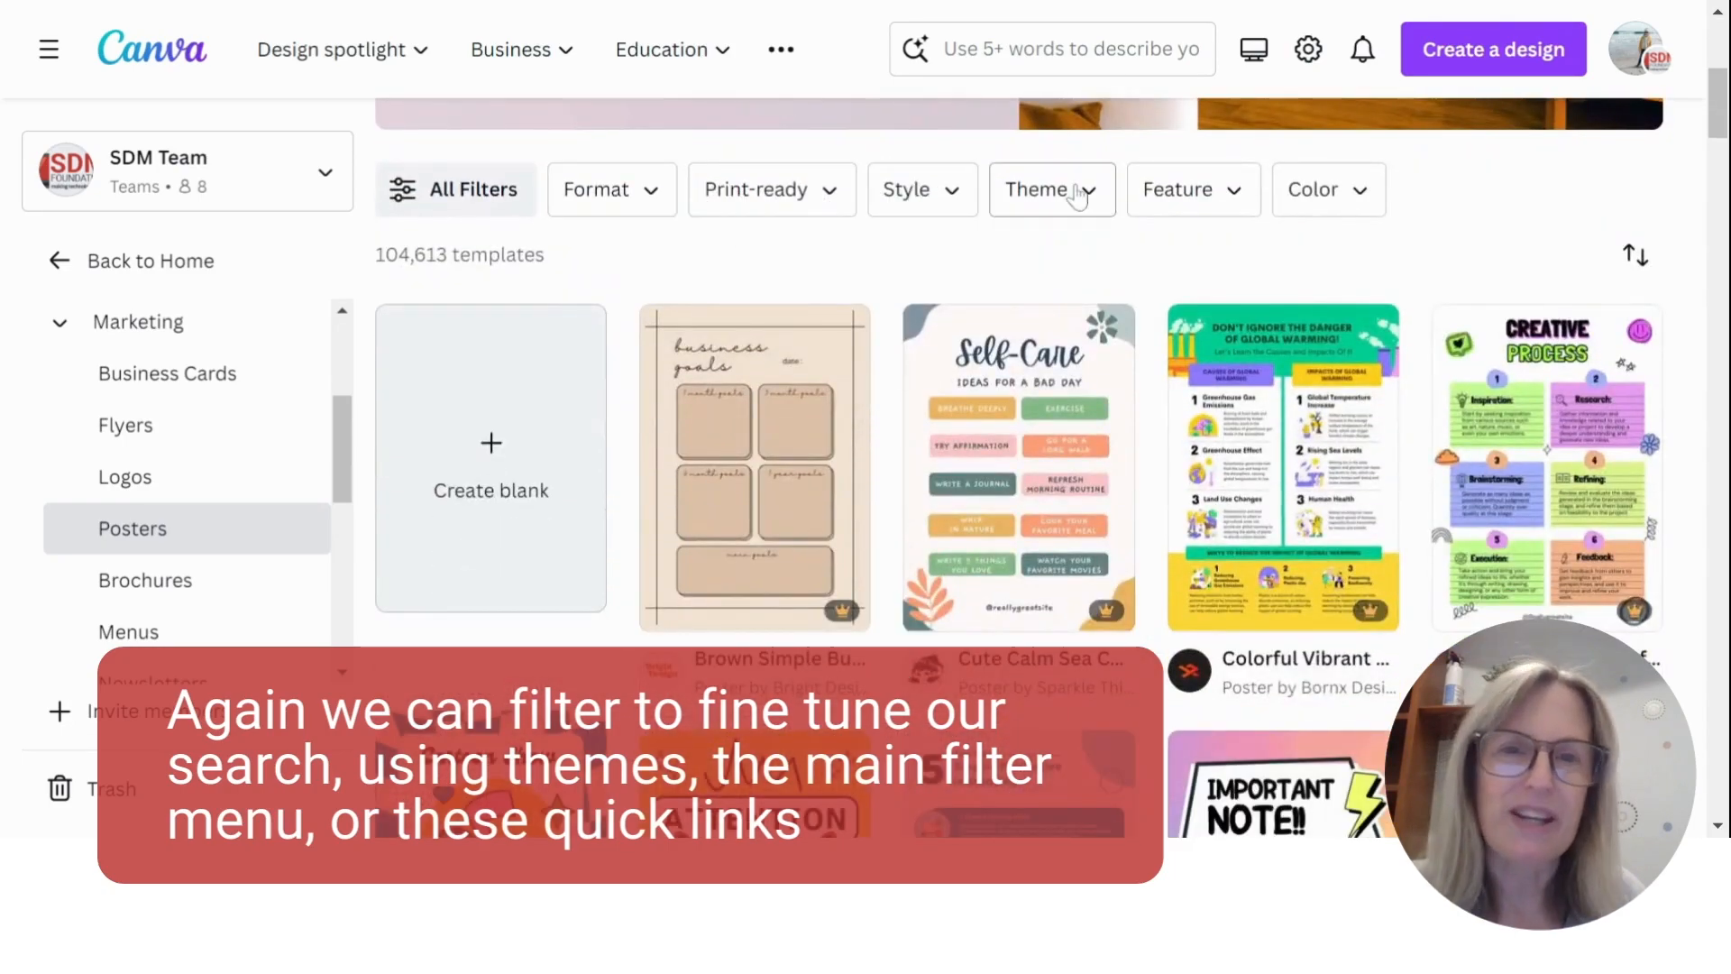
pyautogui.click(442, 207)
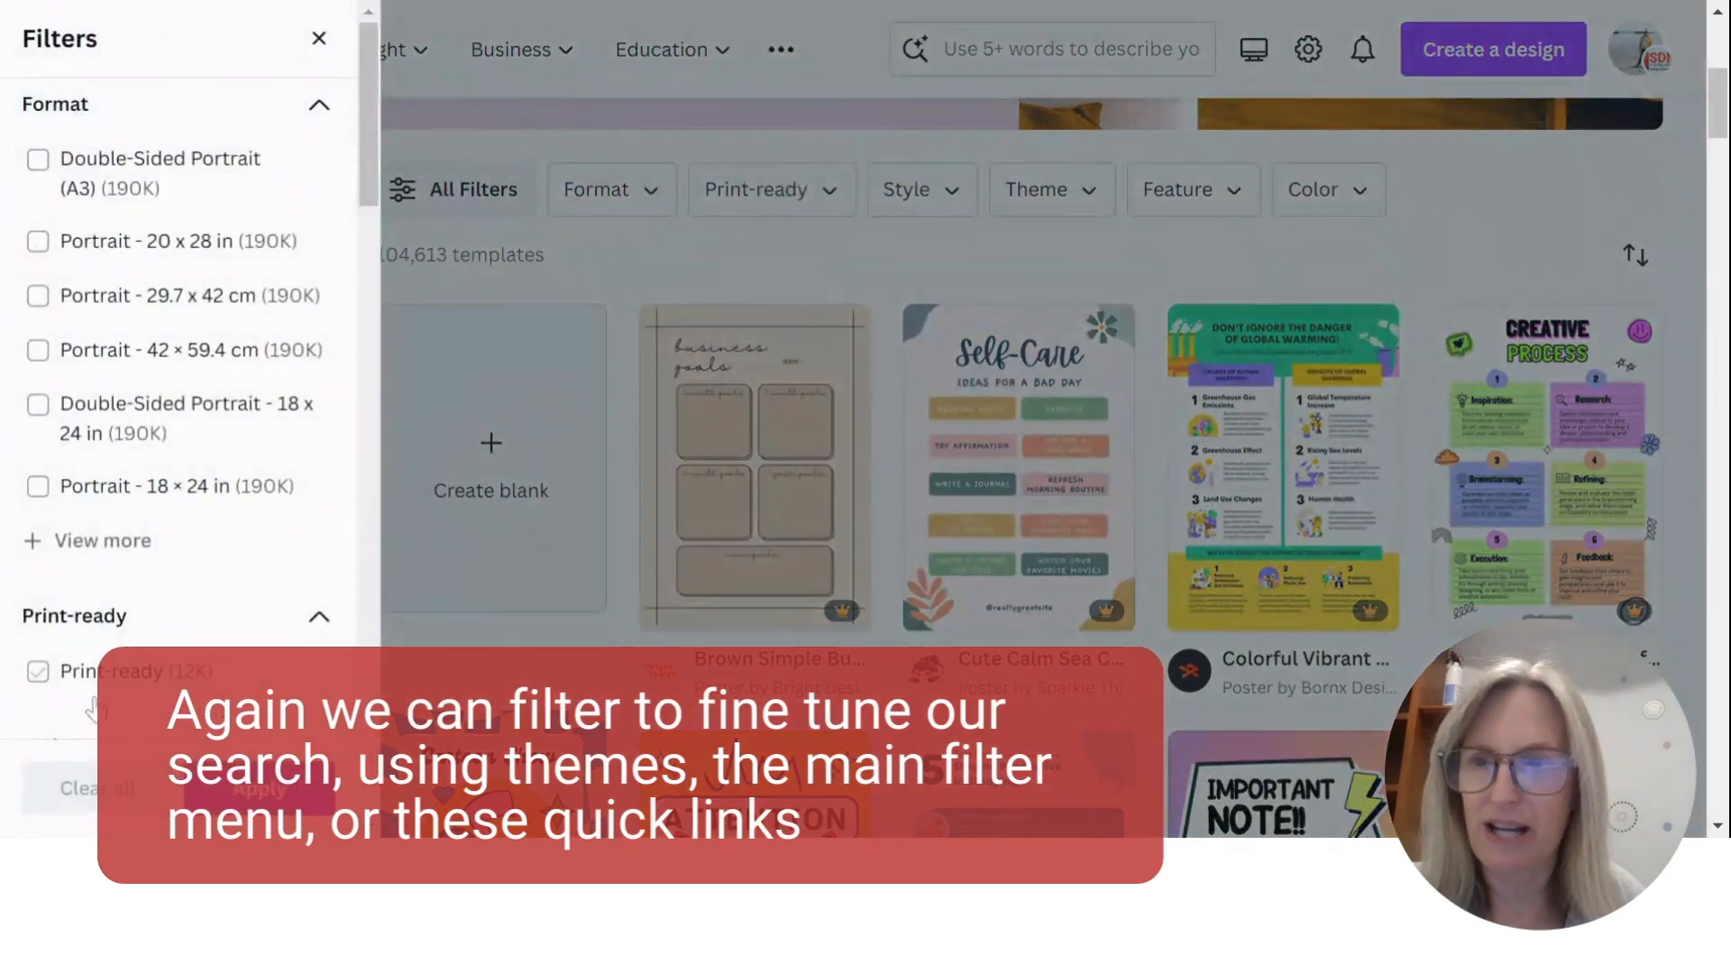
pyautogui.click(604, 256)
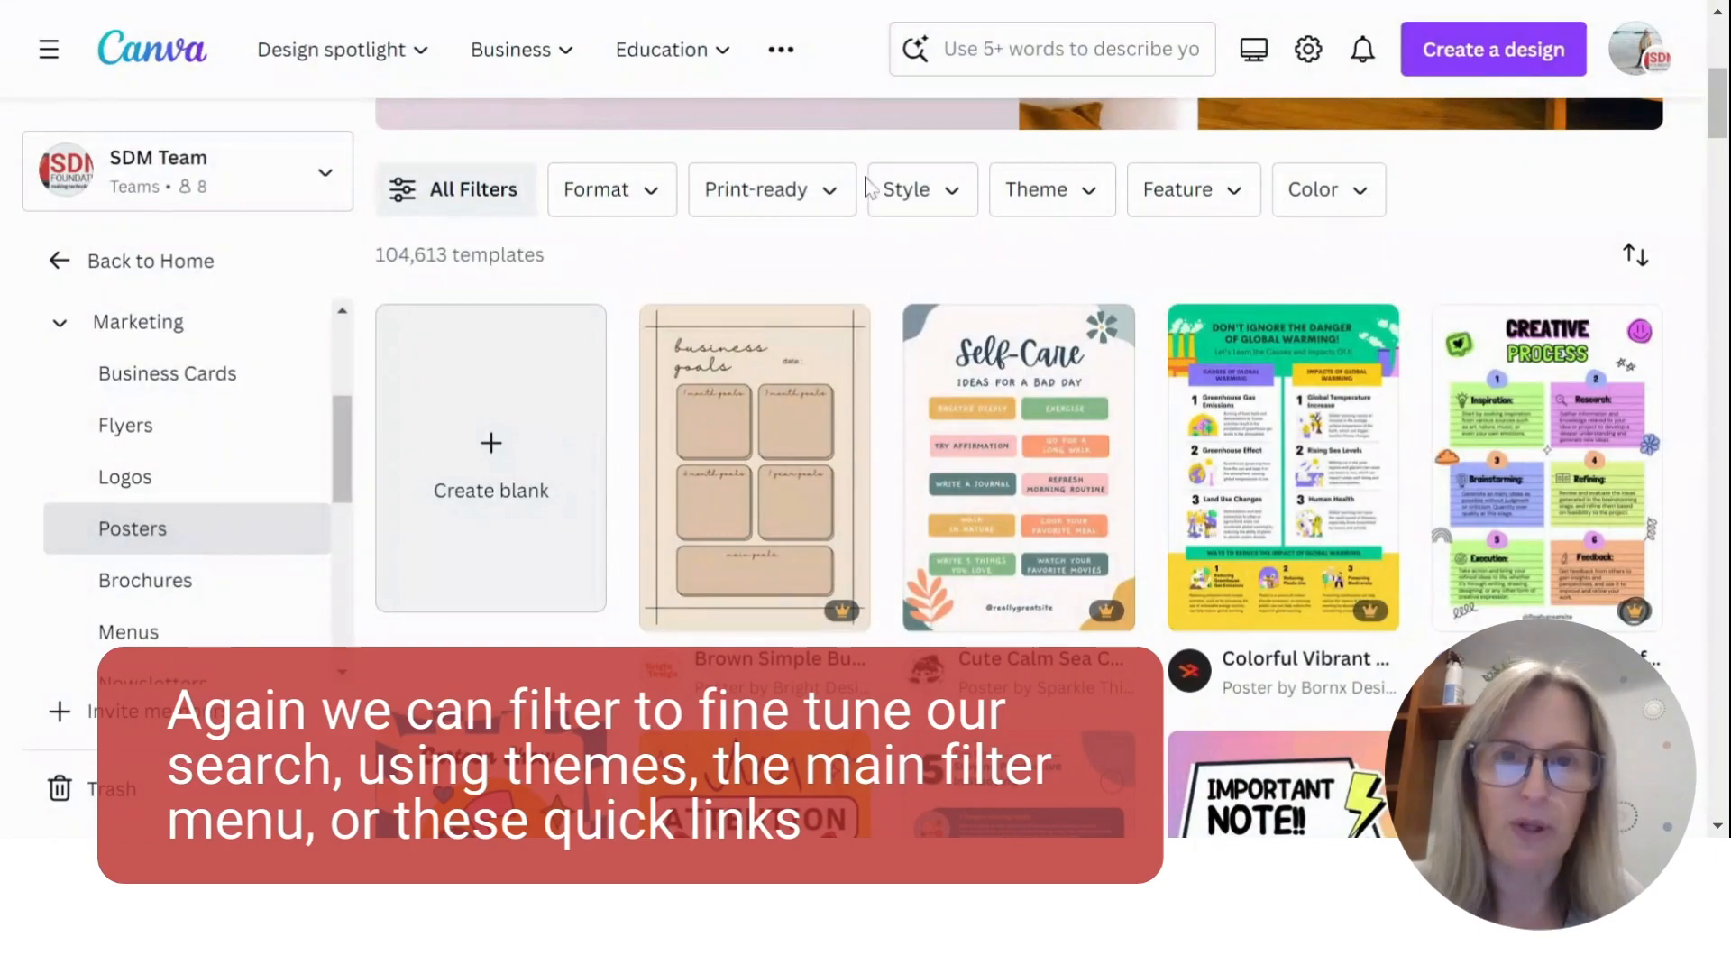
pyautogui.click(644, 202)
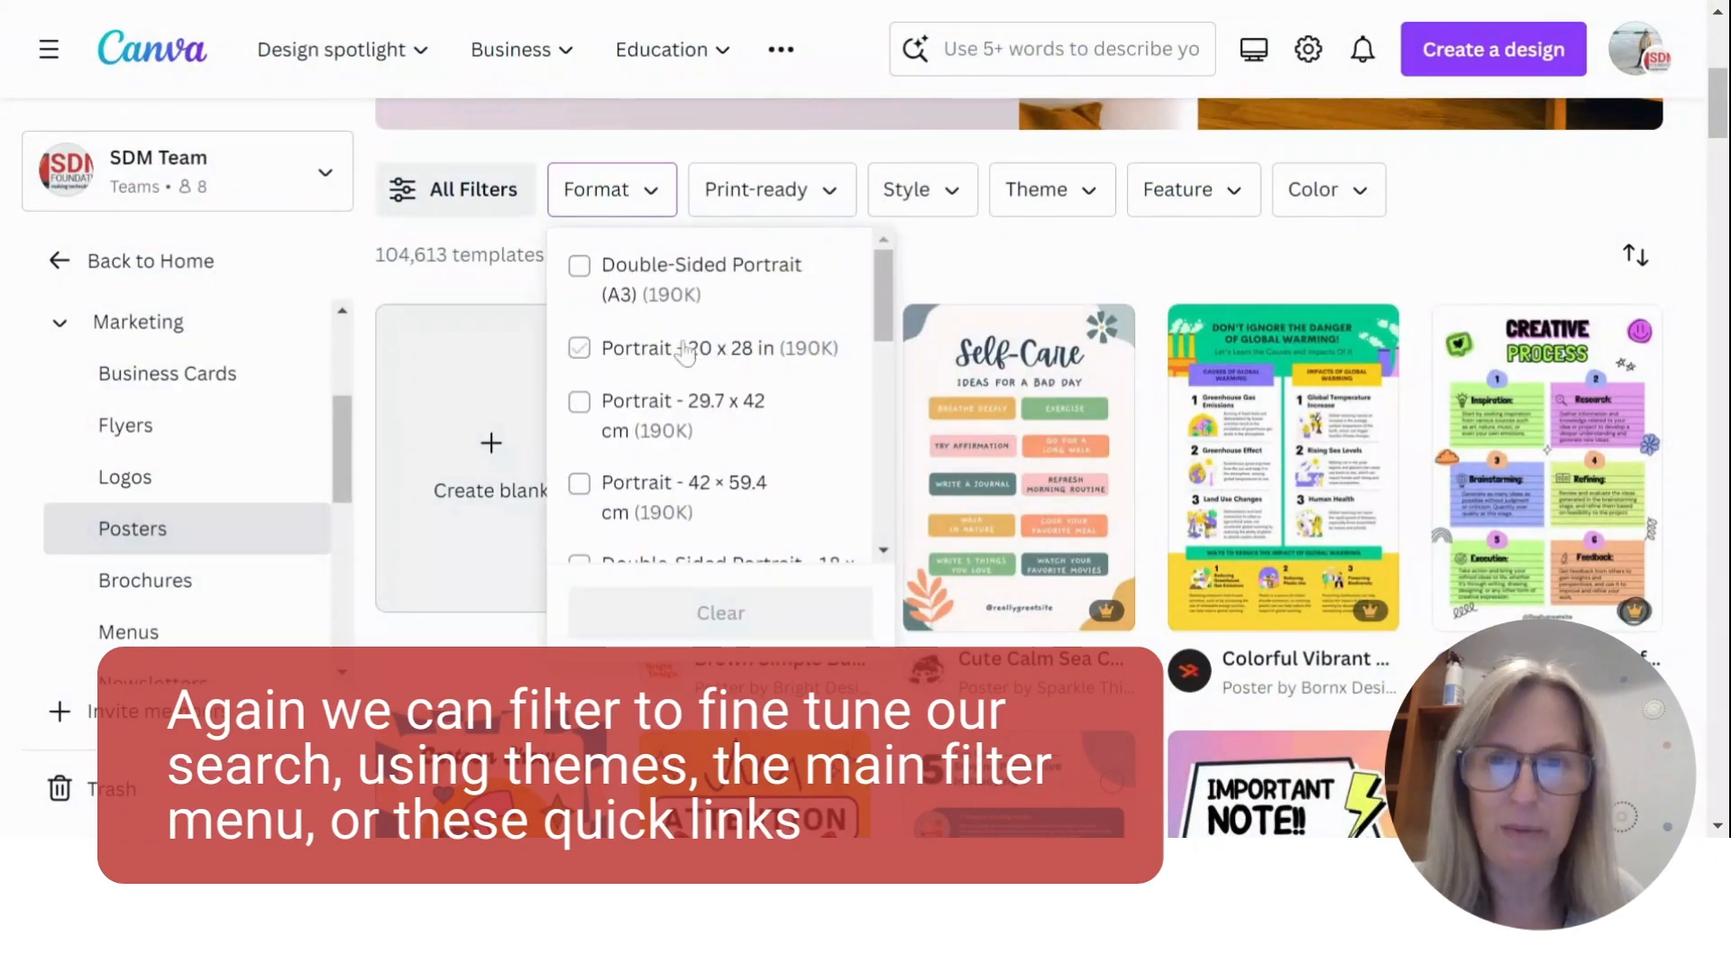
pyautogui.click(902, 192)
pyautogui.click(905, 189)
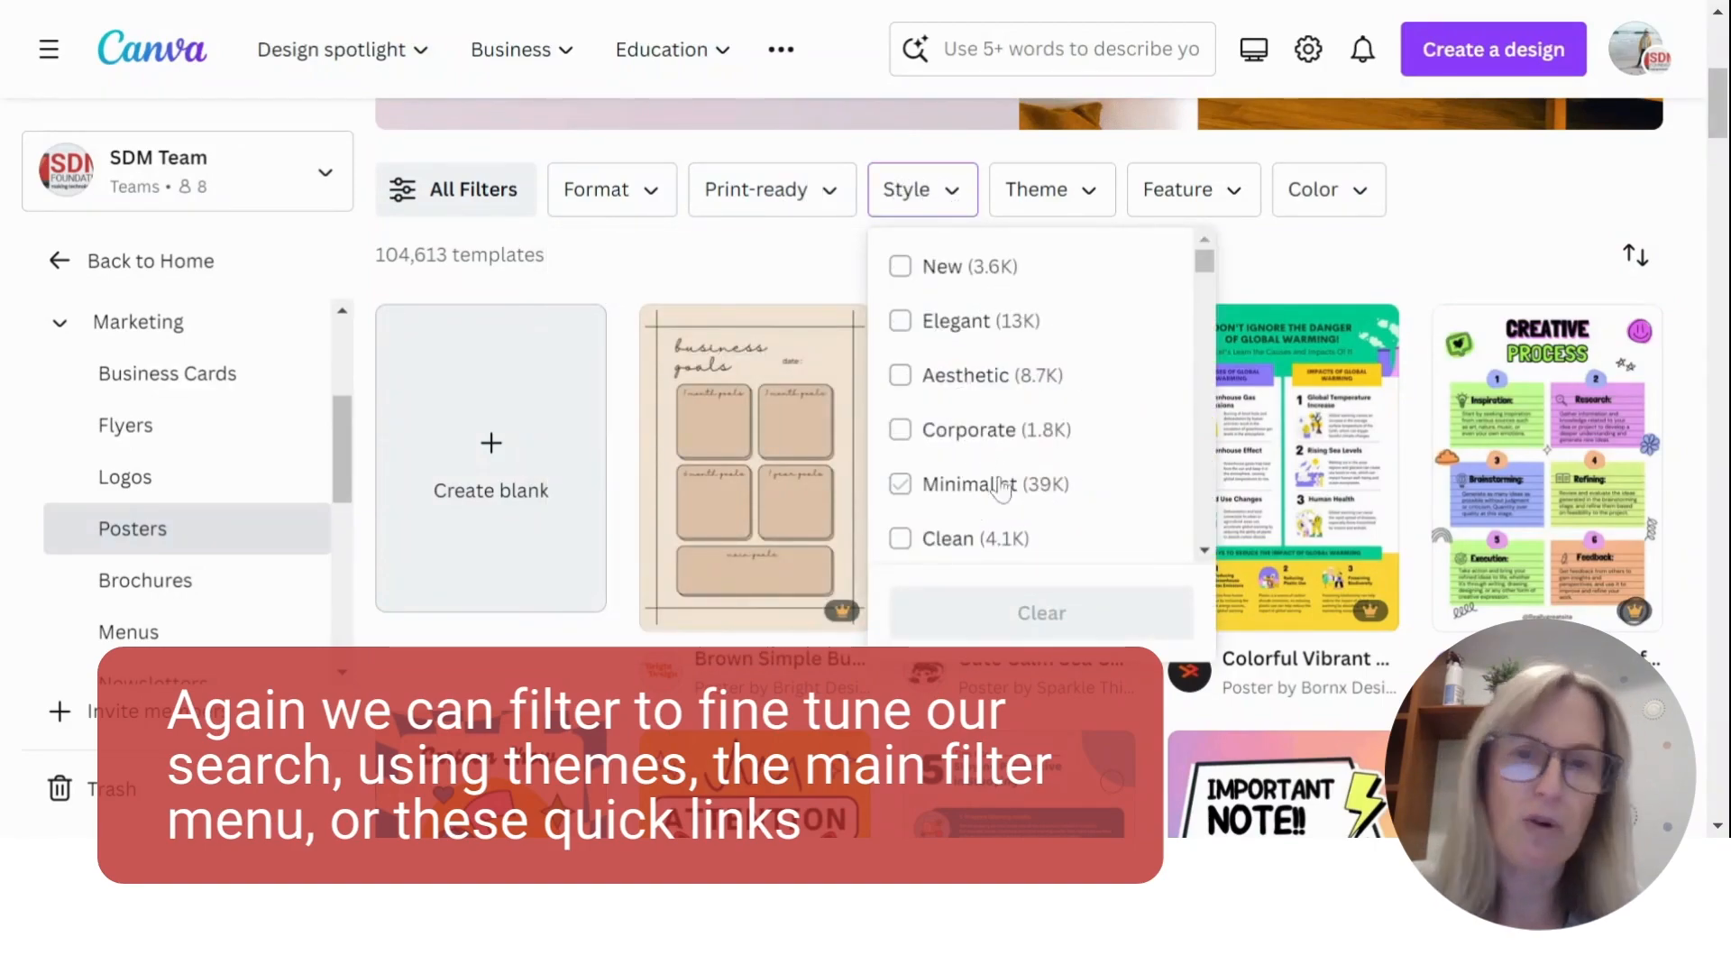
pyautogui.scroll(-2, 997, 367)
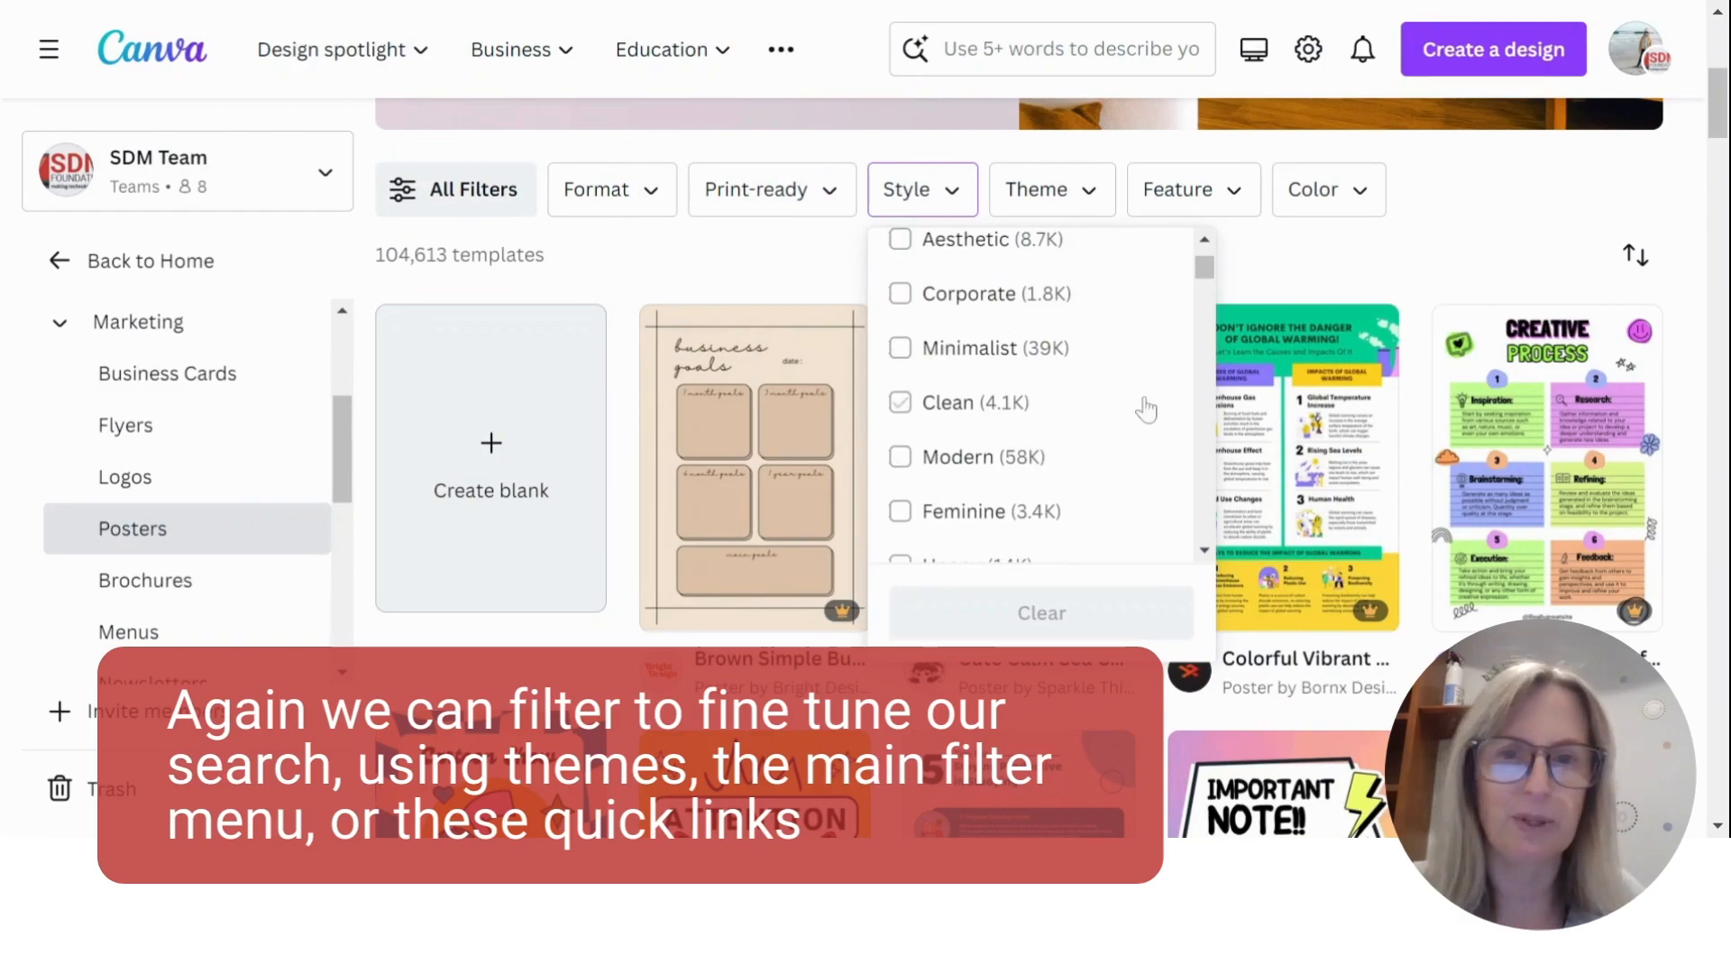
pyautogui.scroll(-2, 1136, 419)
# - View the Theme, Color and Feature filter options for the poster templates without applying any
pyautogui.click(1077, 200)
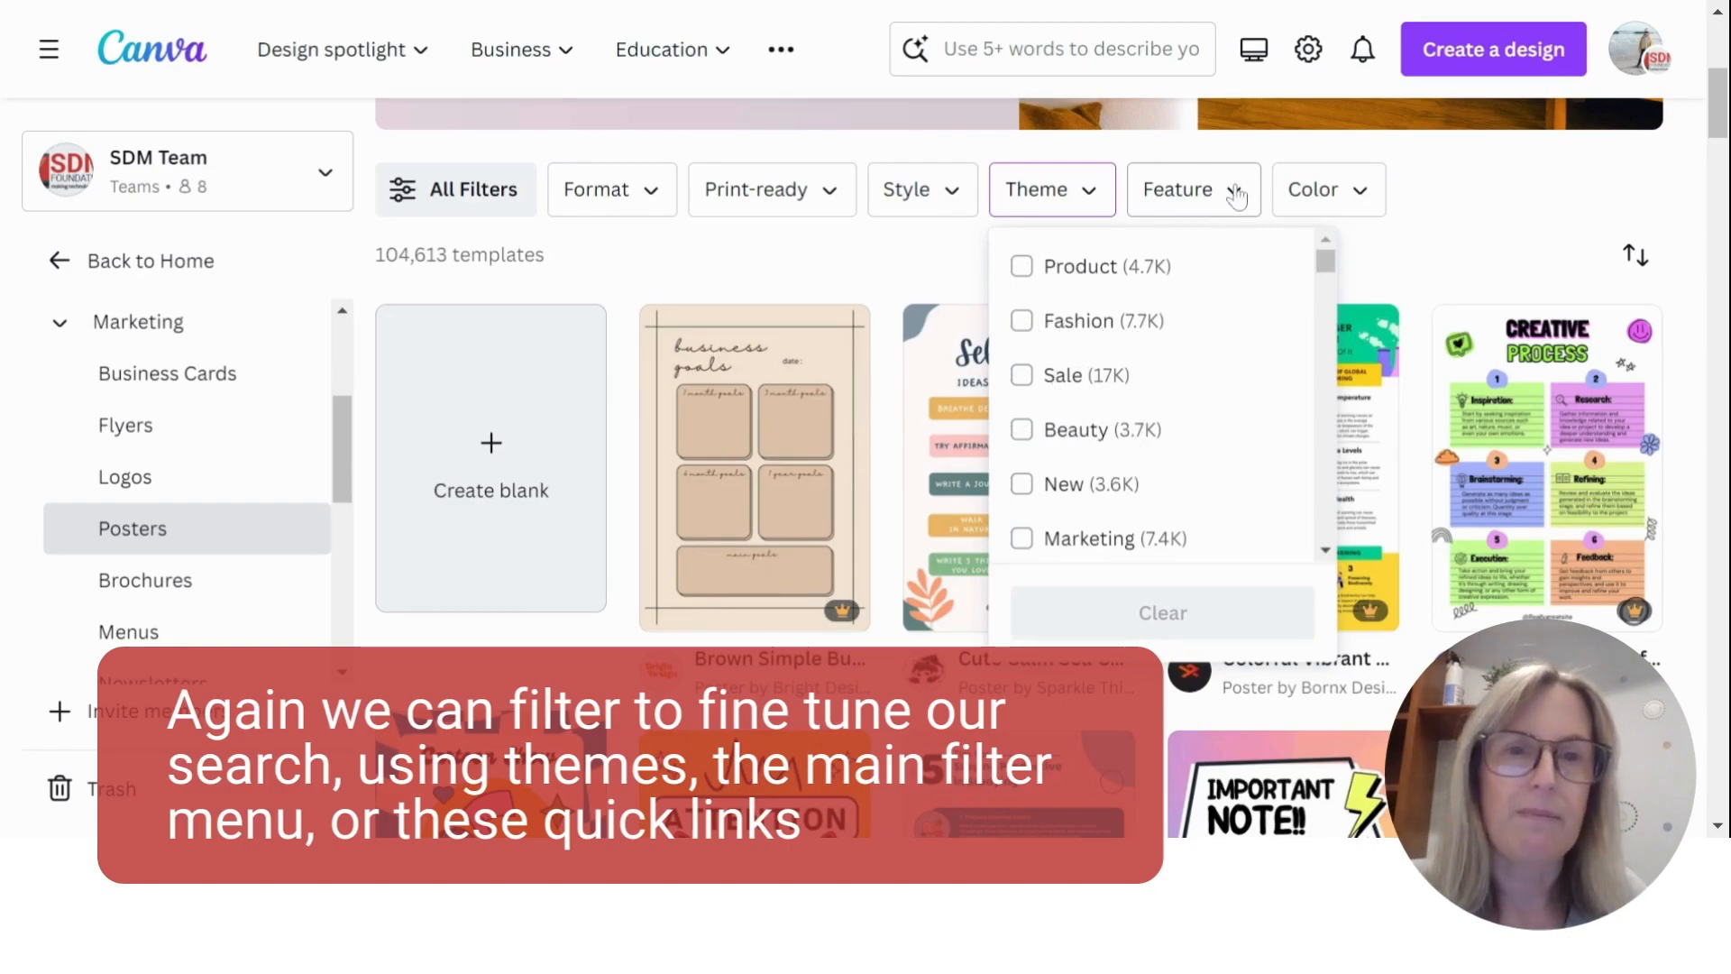
pyautogui.click(1325, 191)
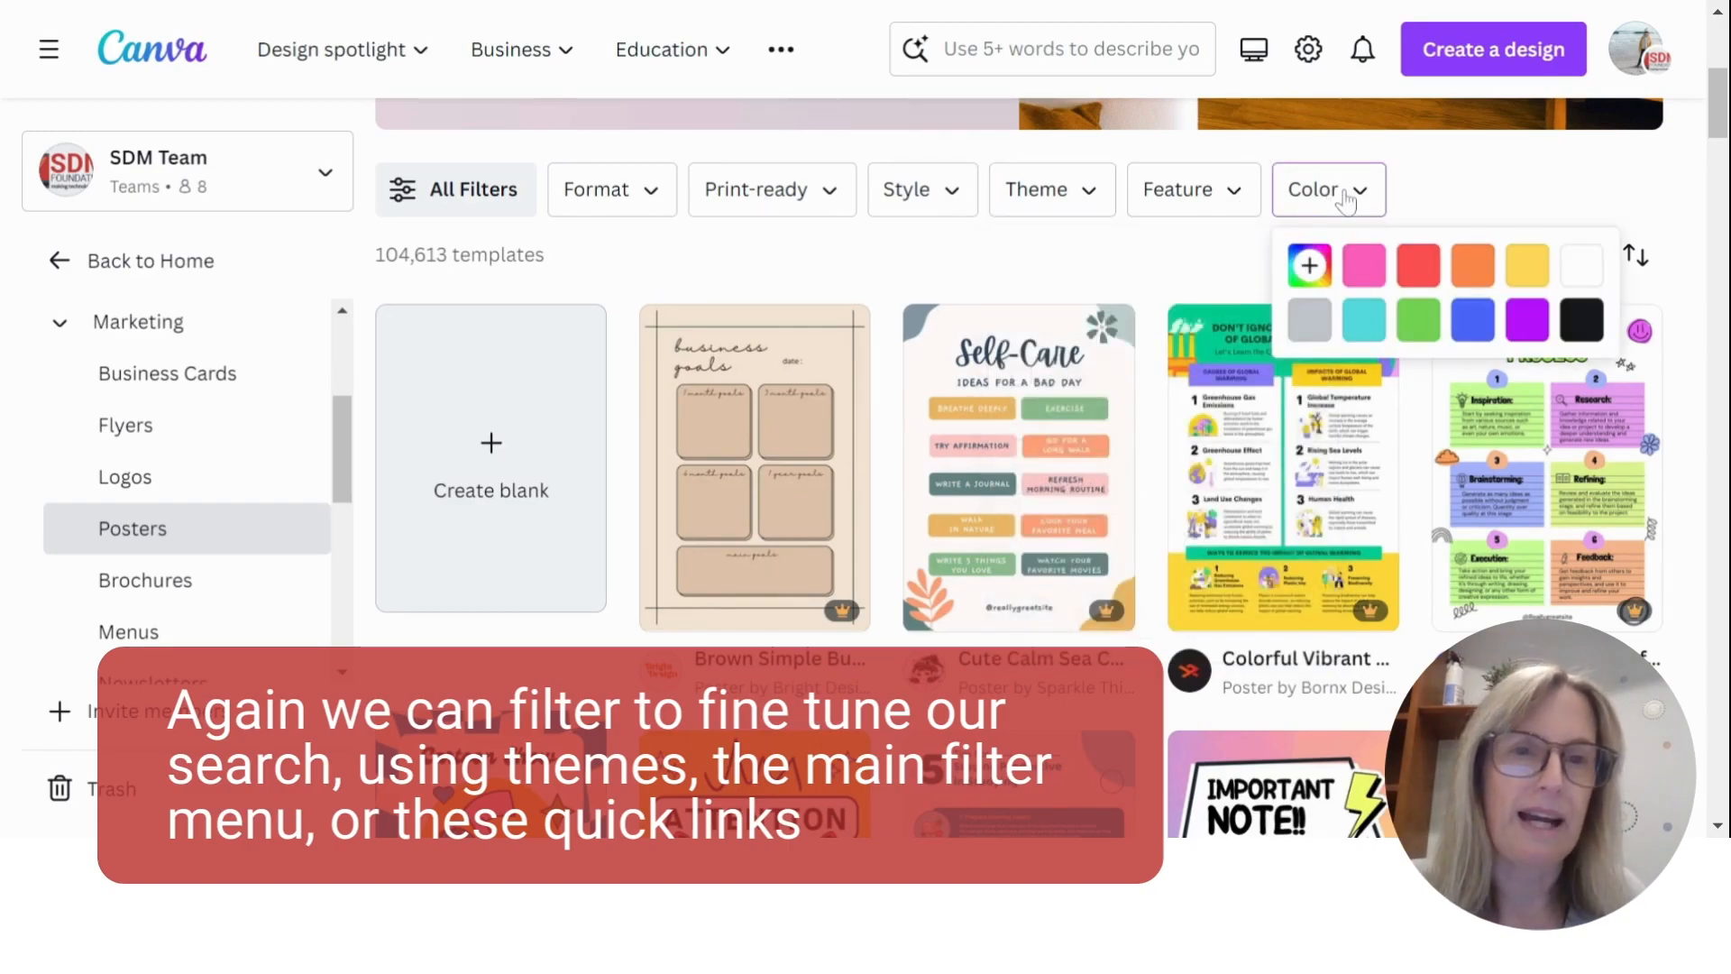
pyautogui.click(1244, 193)
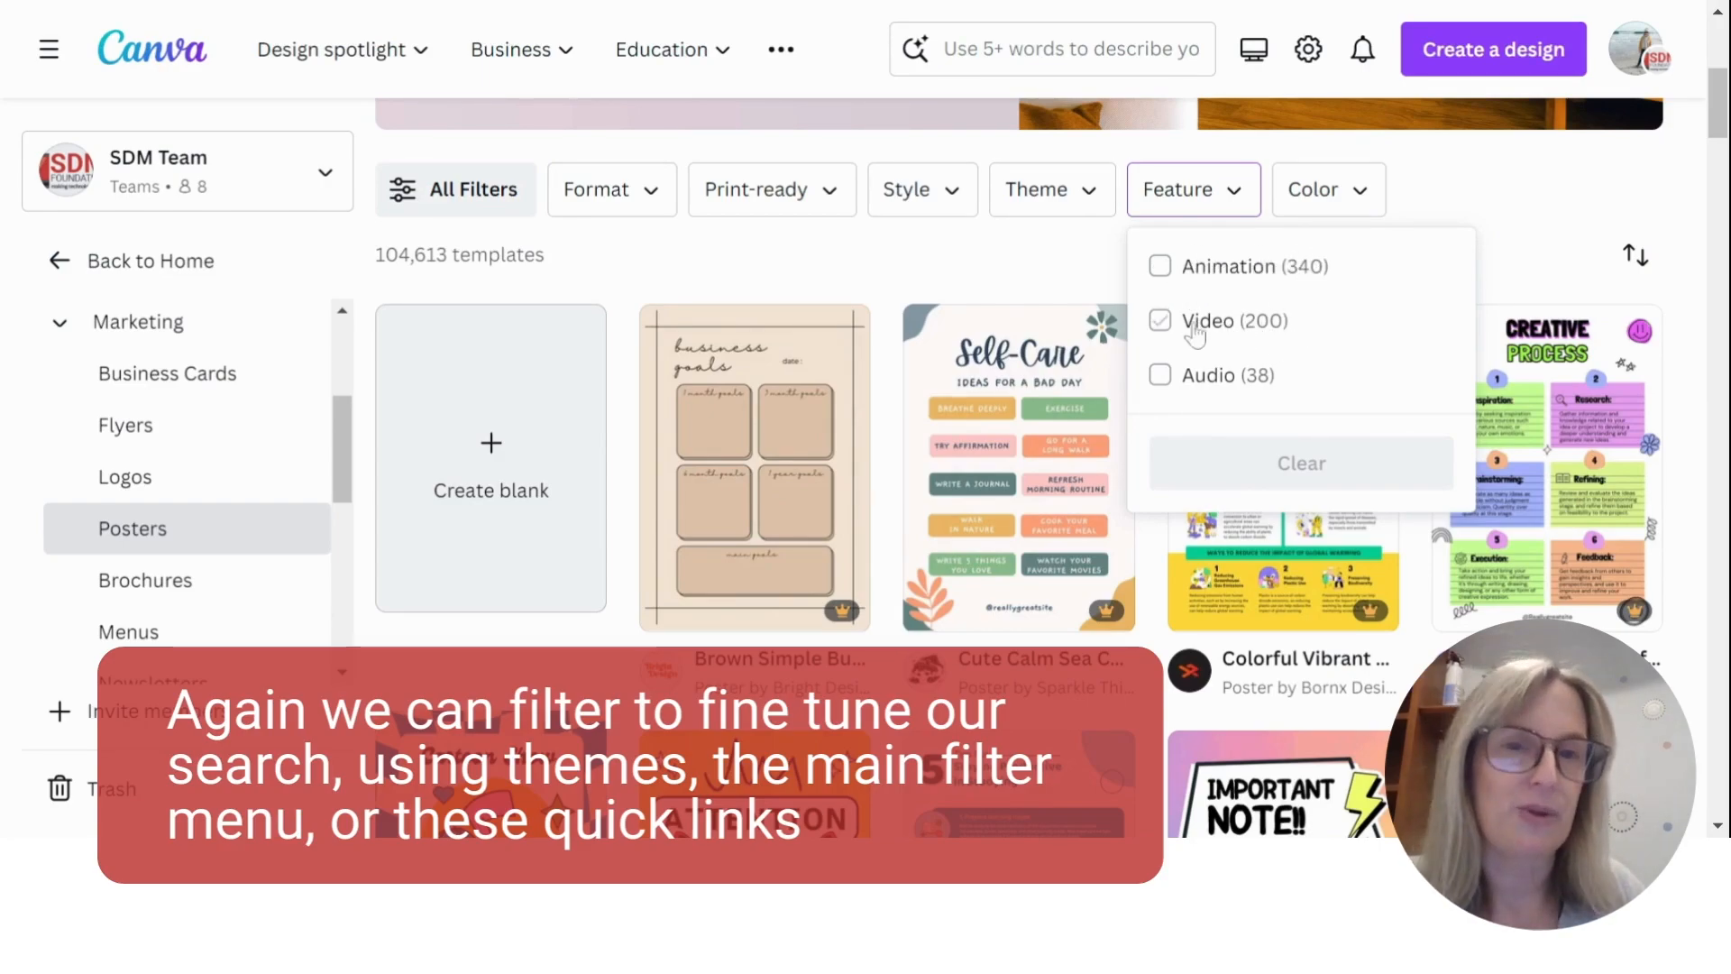
pyautogui.click(1043, 251)
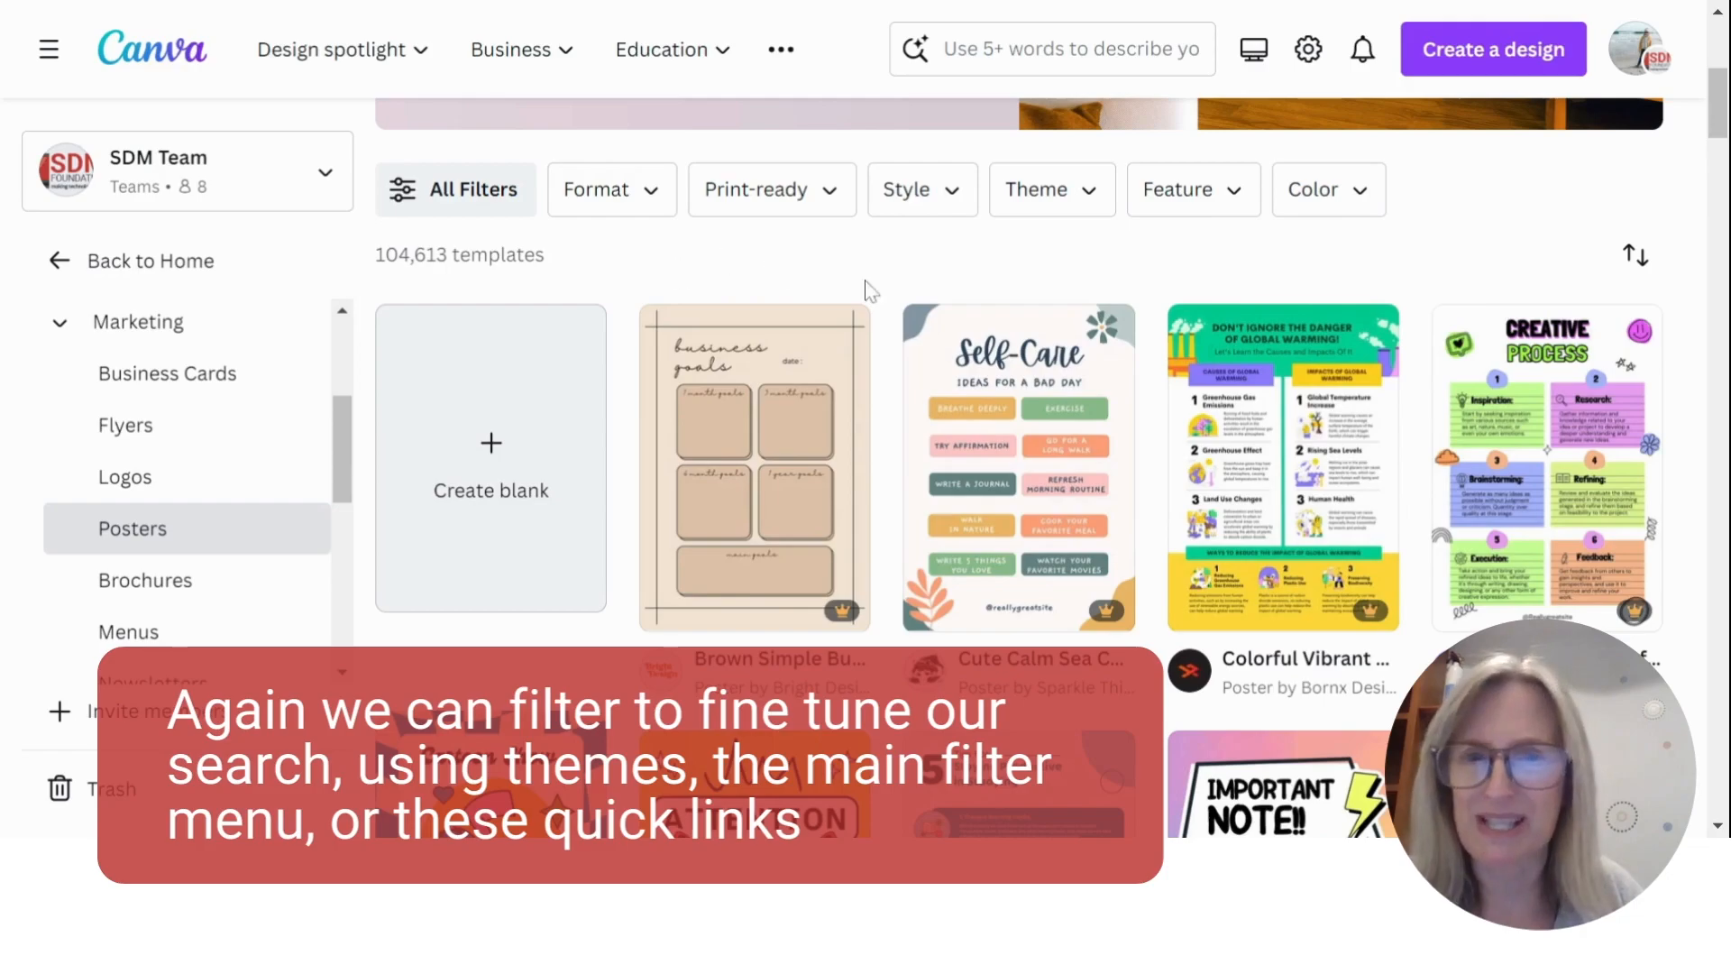
pyautogui.scroll(5, 945, 294)
pyautogui.scroll(-3, 989, 281)
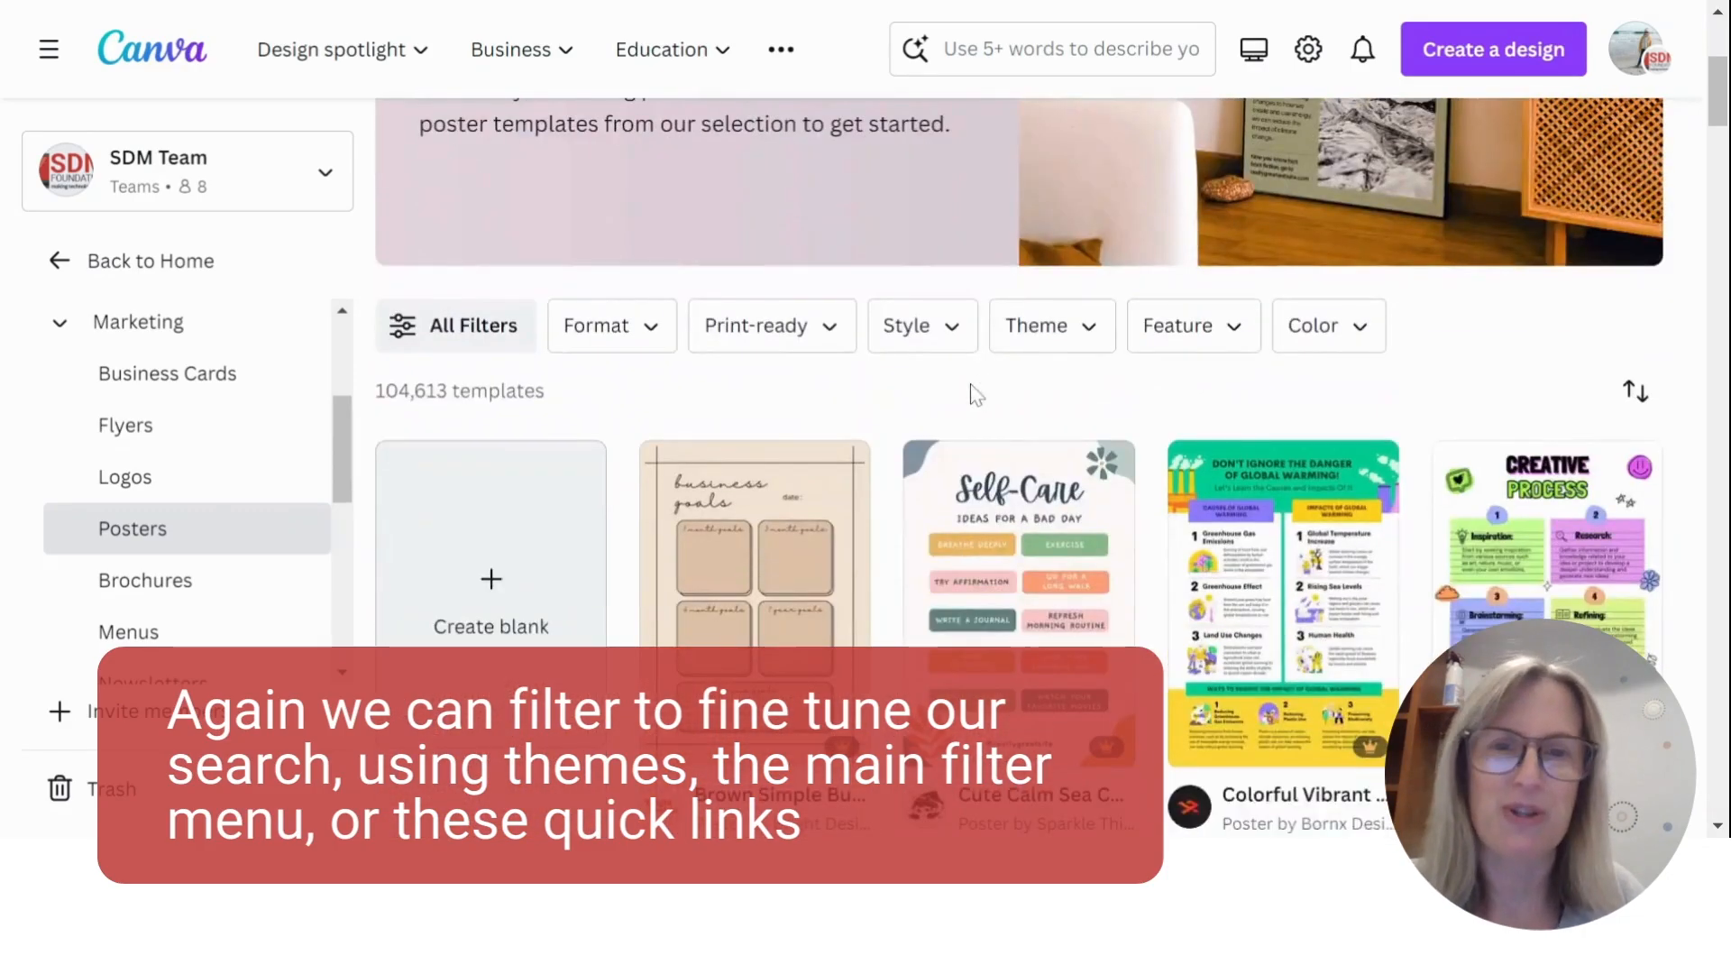
# - Filter the poster templates by the Corporate style and the Education theme
pyautogui.click(957, 335)
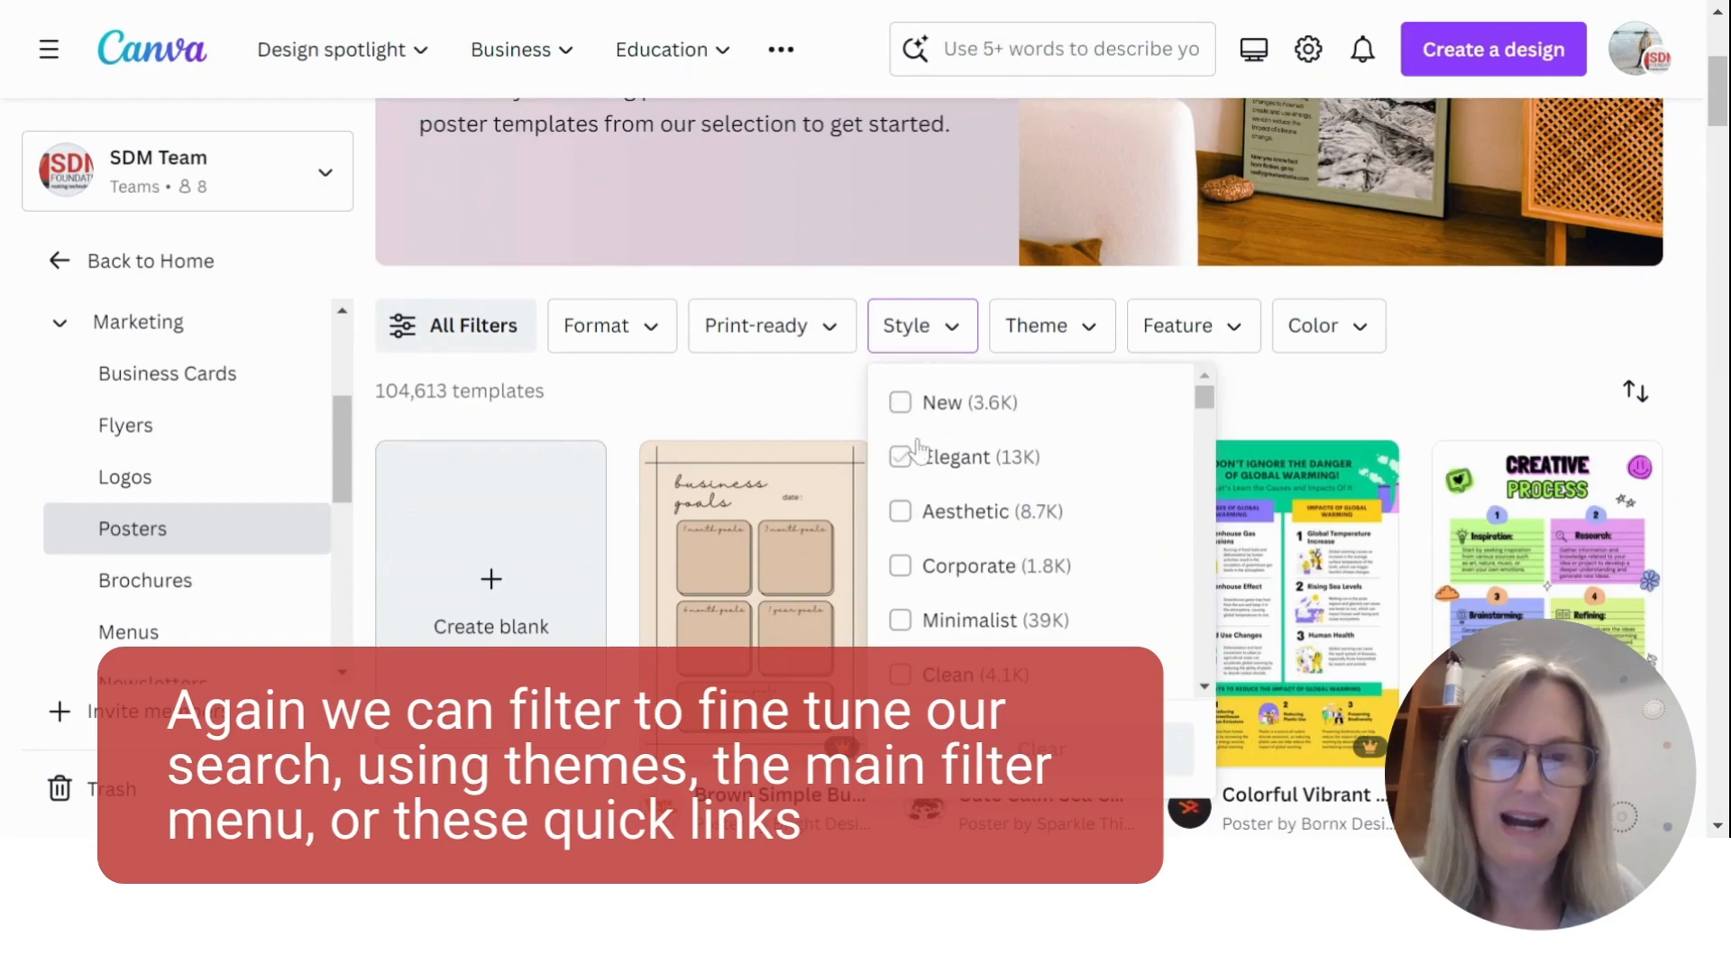
pyautogui.click(921, 579)
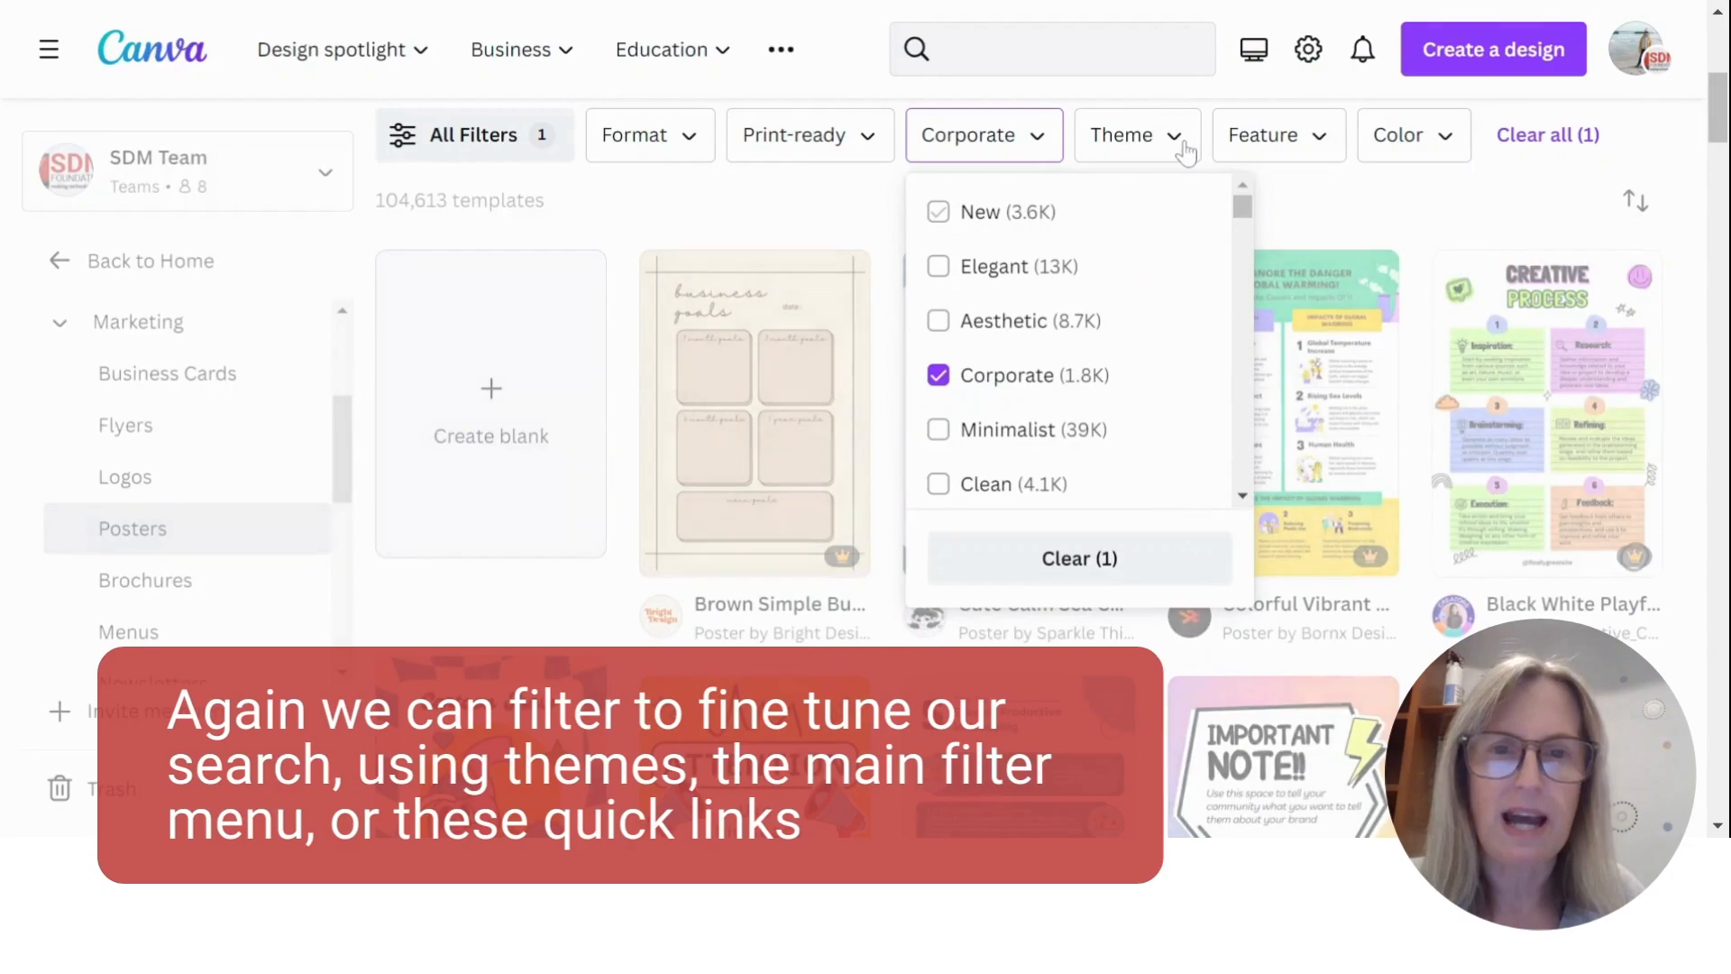
pyautogui.click(1182, 148)
pyautogui.scroll(-3, 1314, 399)
pyautogui.scroll(2, 1313, 399)
pyautogui.scroll(-2, 1318, 365)
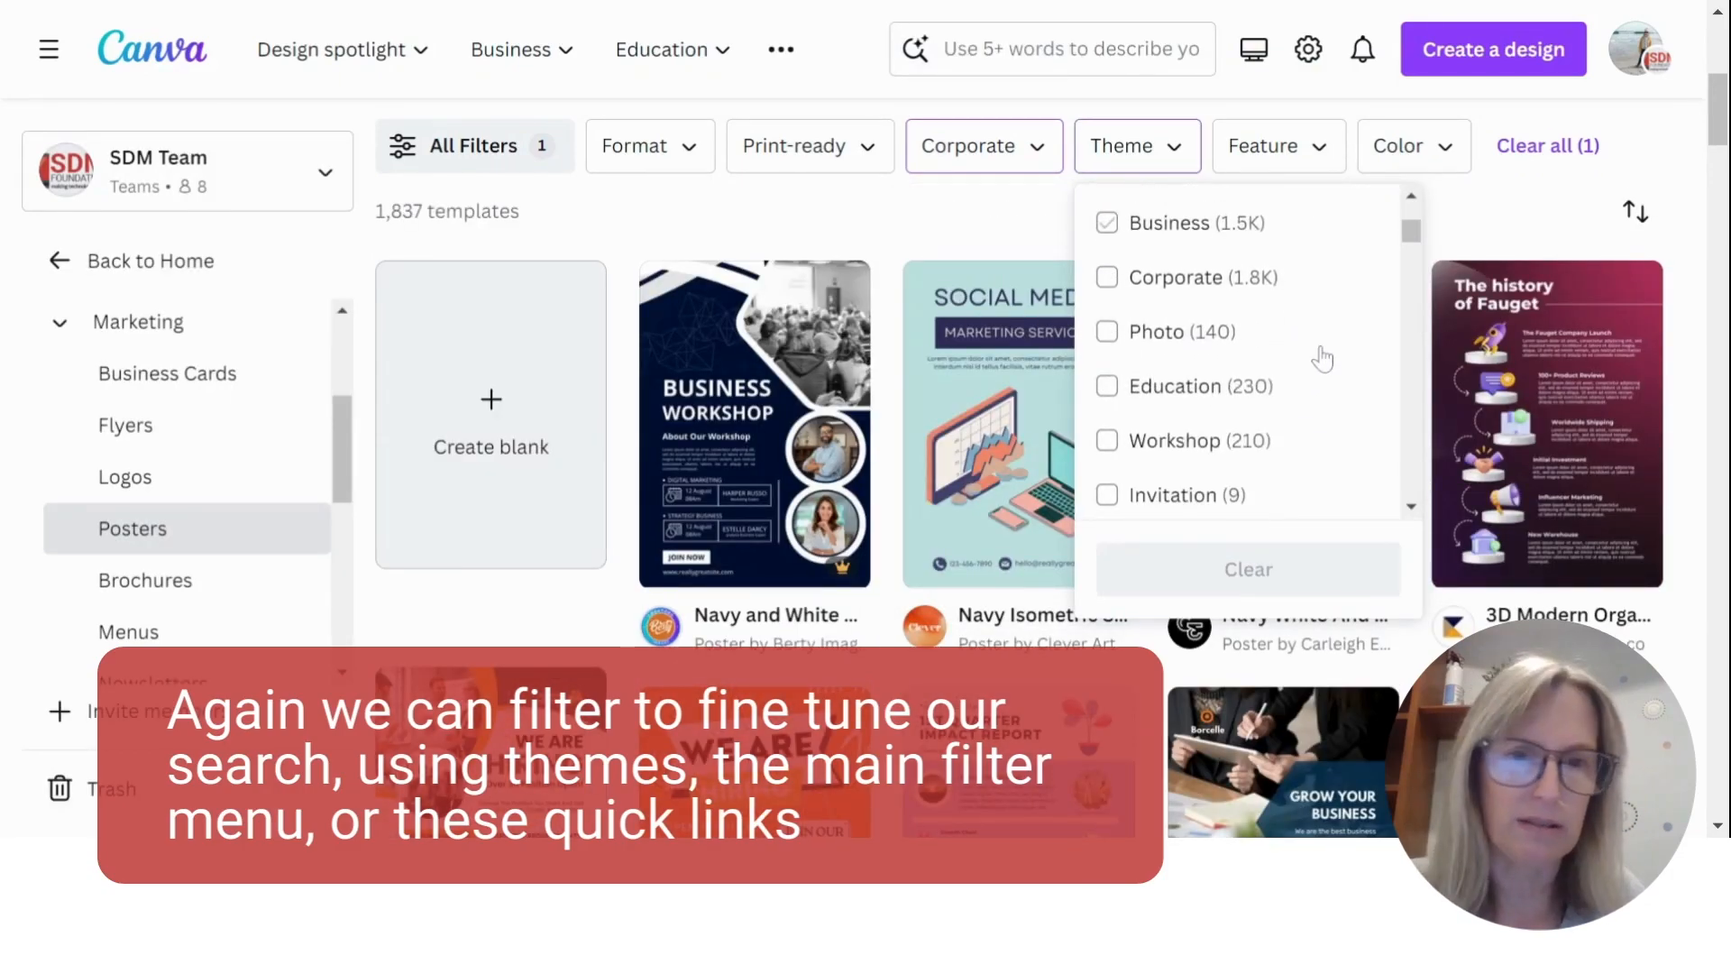
pyautogui.scroll(-3, 1322, 359)
pyautogui.scroll(1, 1304, 386)
pyautogui.scroll(3, 1304, 386)
pyautogui.scroll(-1, 1304, 384)
pyautogui.scroll(1, 1304, 383)
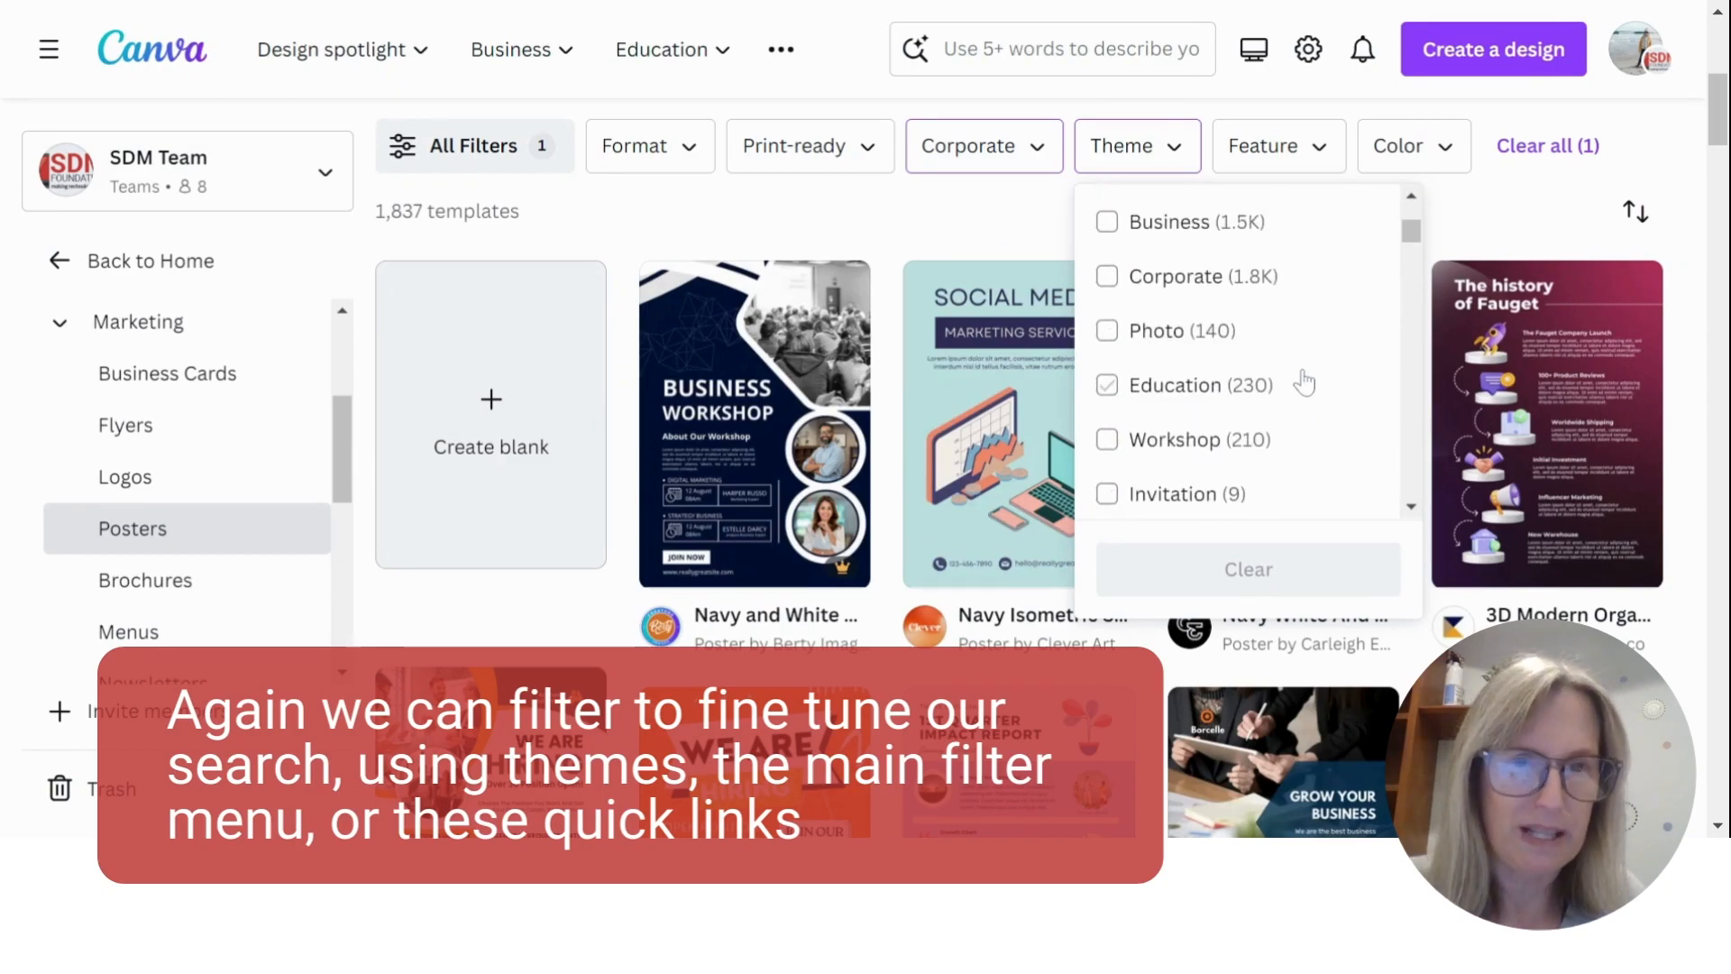
pyautogui.click(1106, 385)
pyautogui.click(1463, 222)
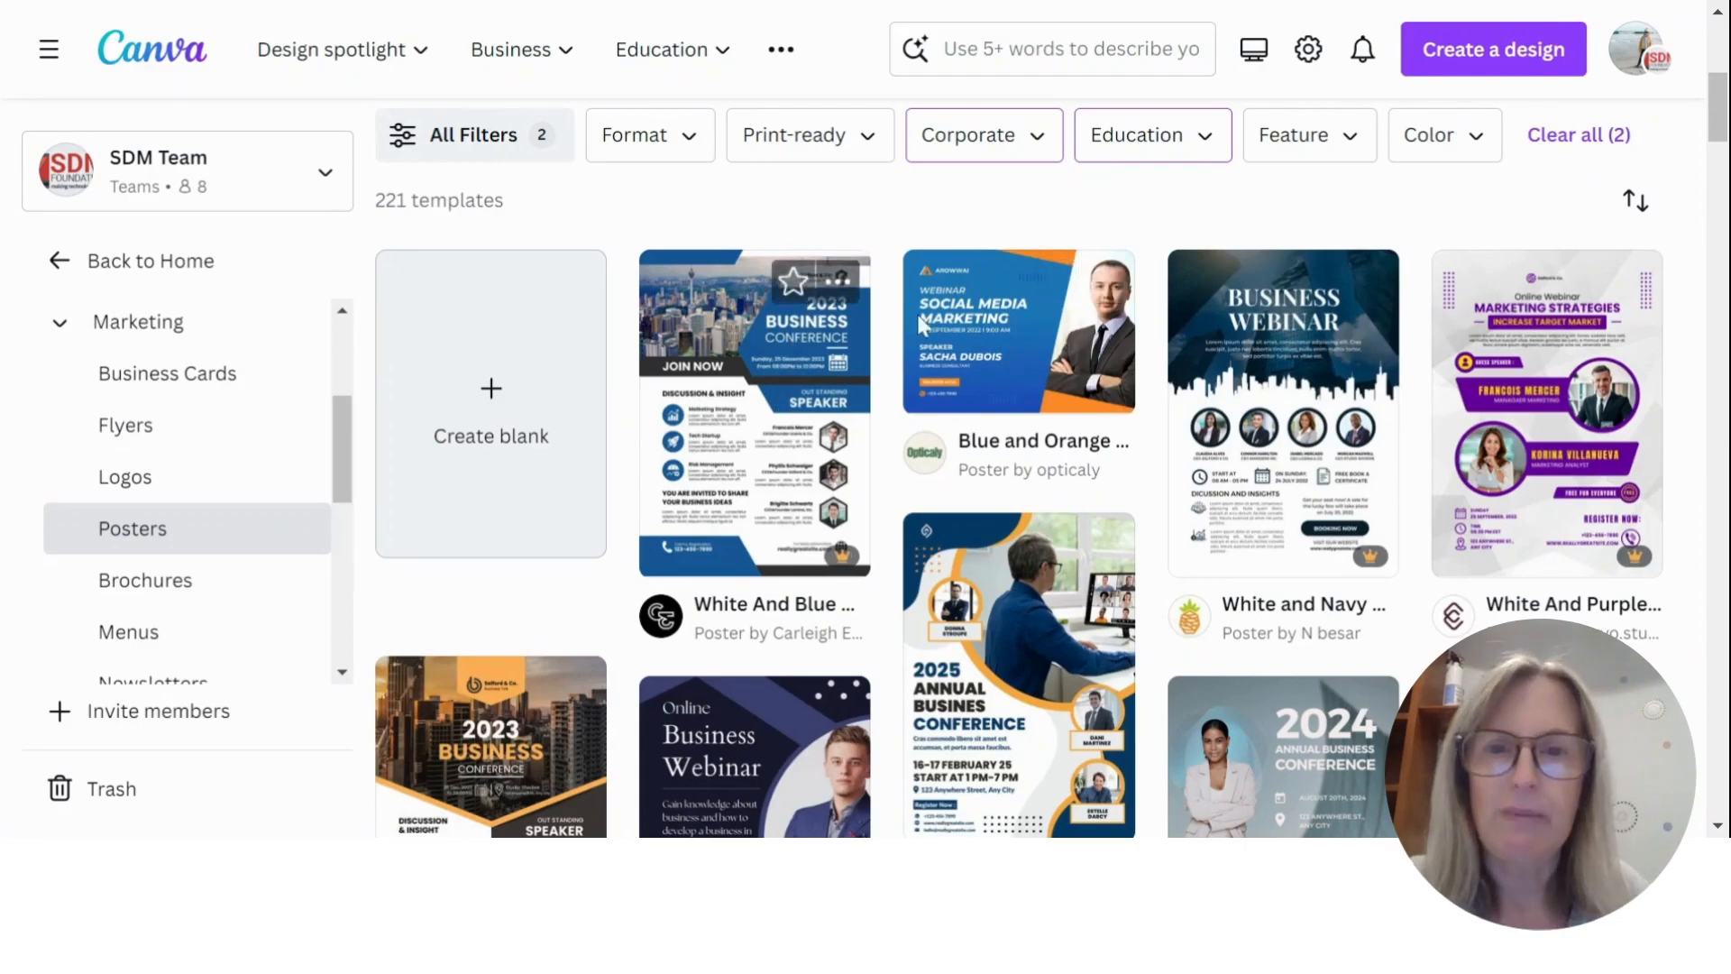
# - Browse the filtered poster templates for a layout that could serve as the basis of a design
pyautogui.scroll(-5, 1294, 422)
pyautogui.scroll(-2, 1293, 422)
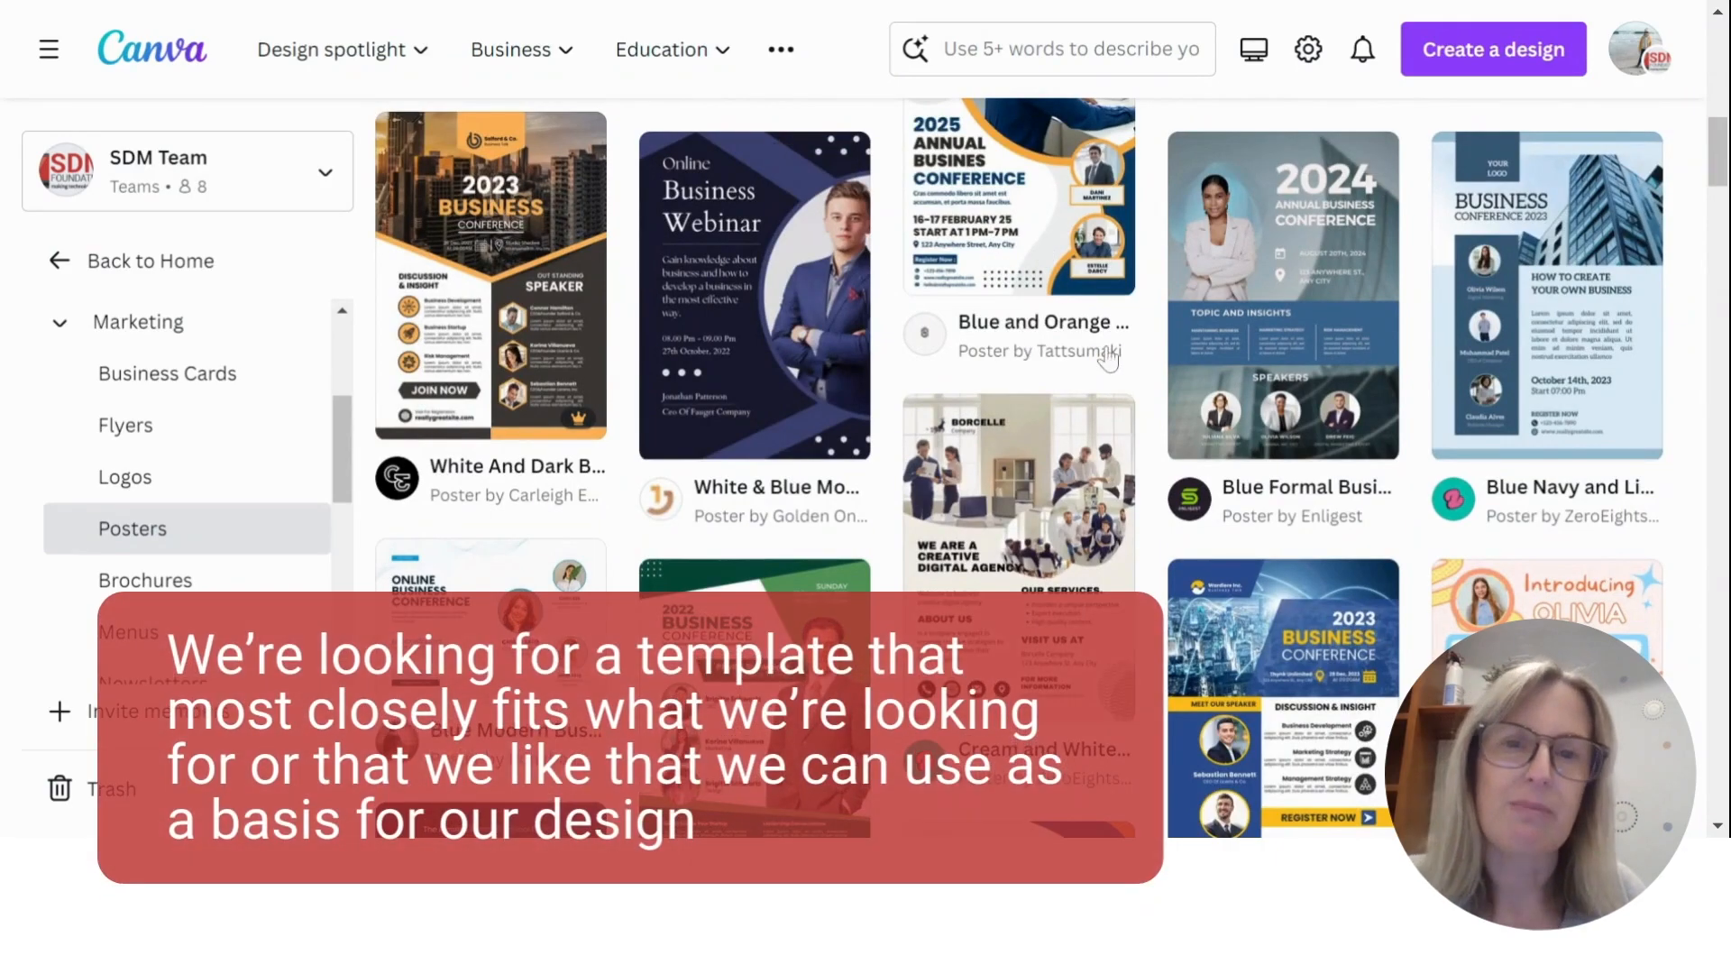
pyautogui.scroll(3, 1168, 362)
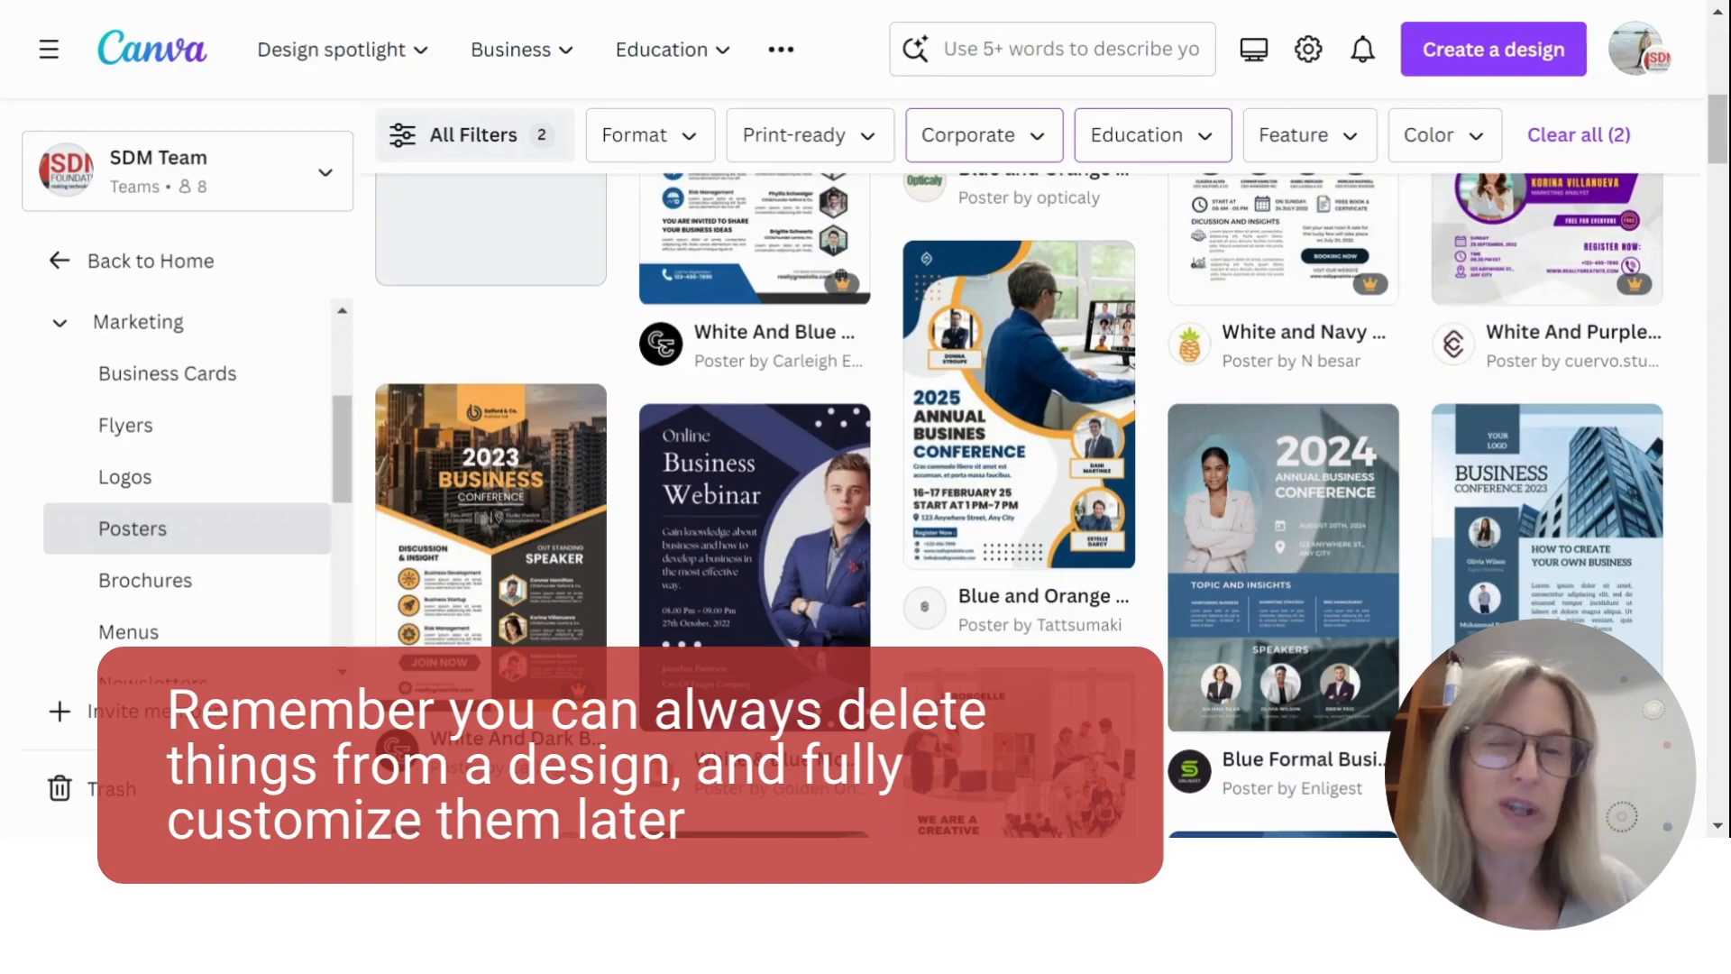
pyautogui.scroll(-3, 1161, 351)
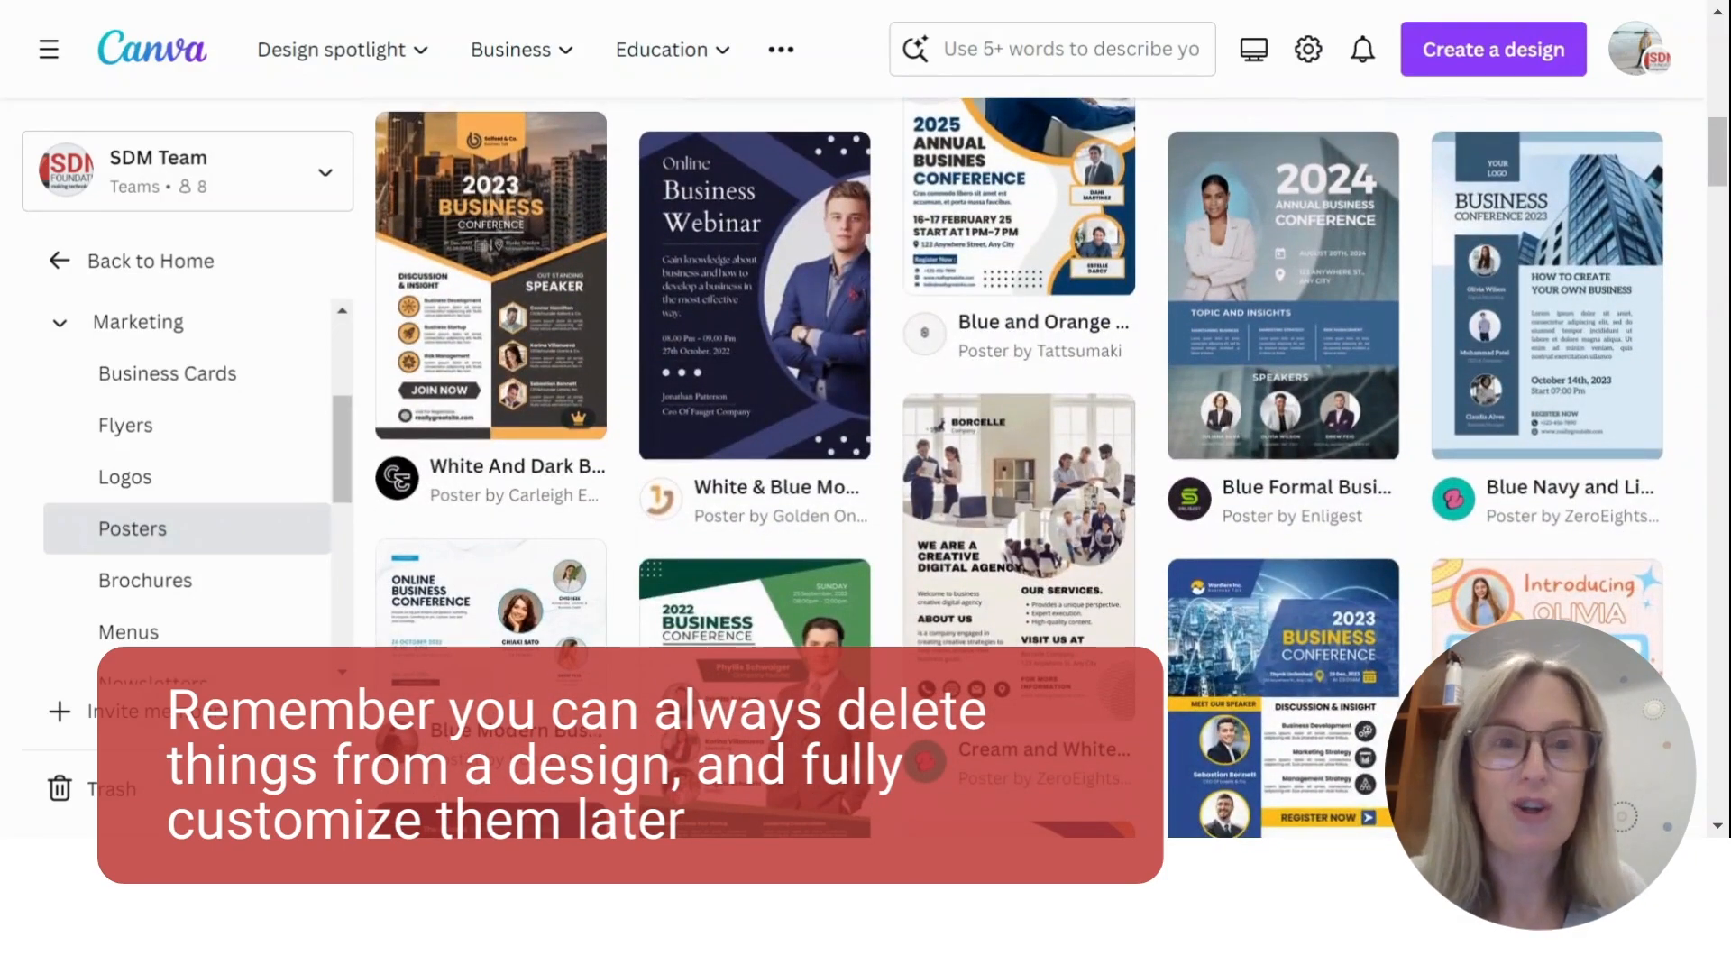
pyautogui.scroll(8, 1186, 442)
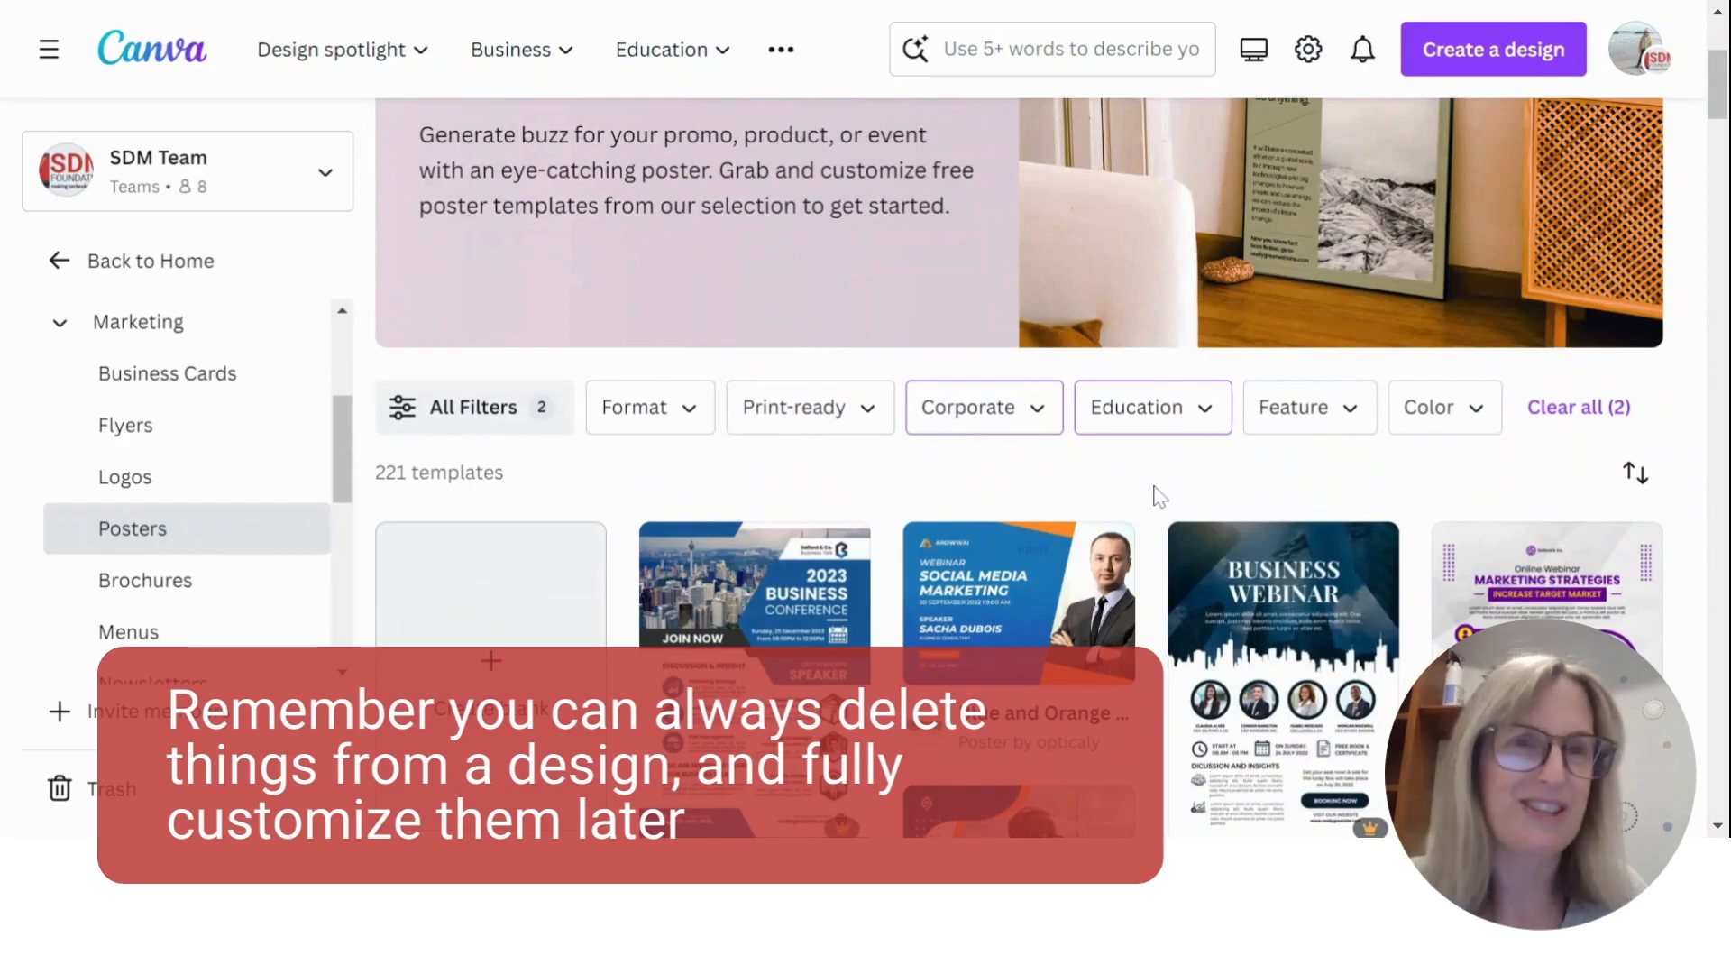
pyautogui.scroll(-5, 1160, 495)
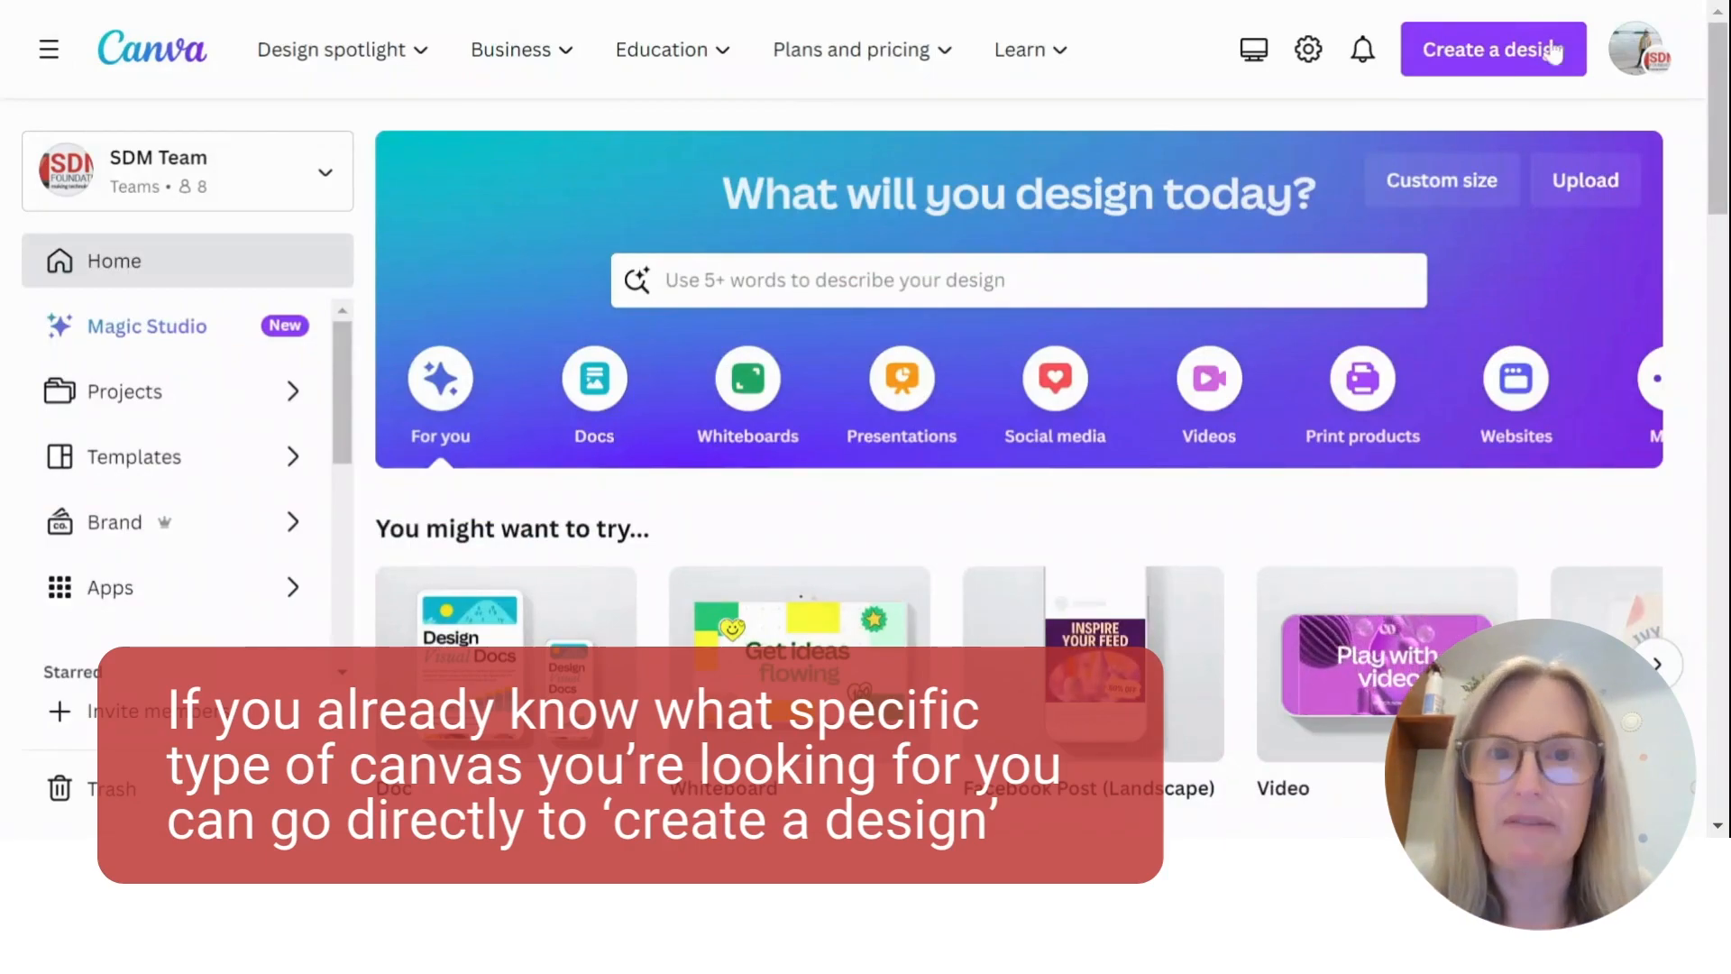
# - Create a new blank design from the home page using the Instagram Post (Square) format
pyautogui.click(1499, 56)
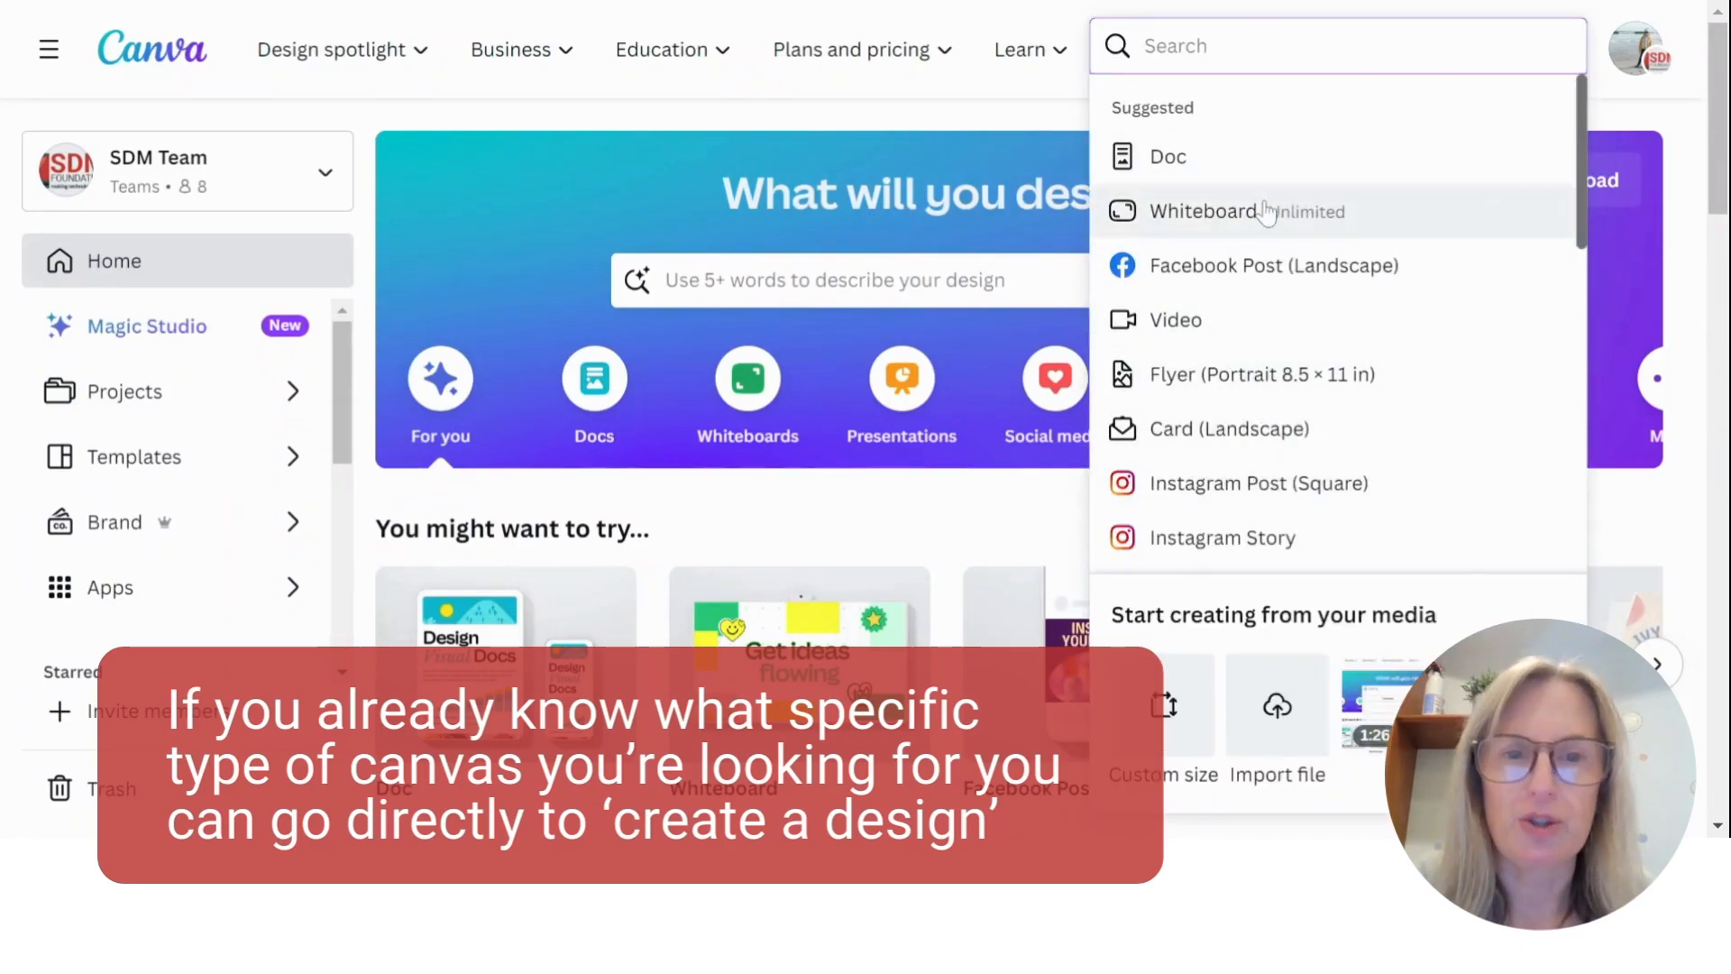
pyautogui.scroll(-2, 1289, 404)
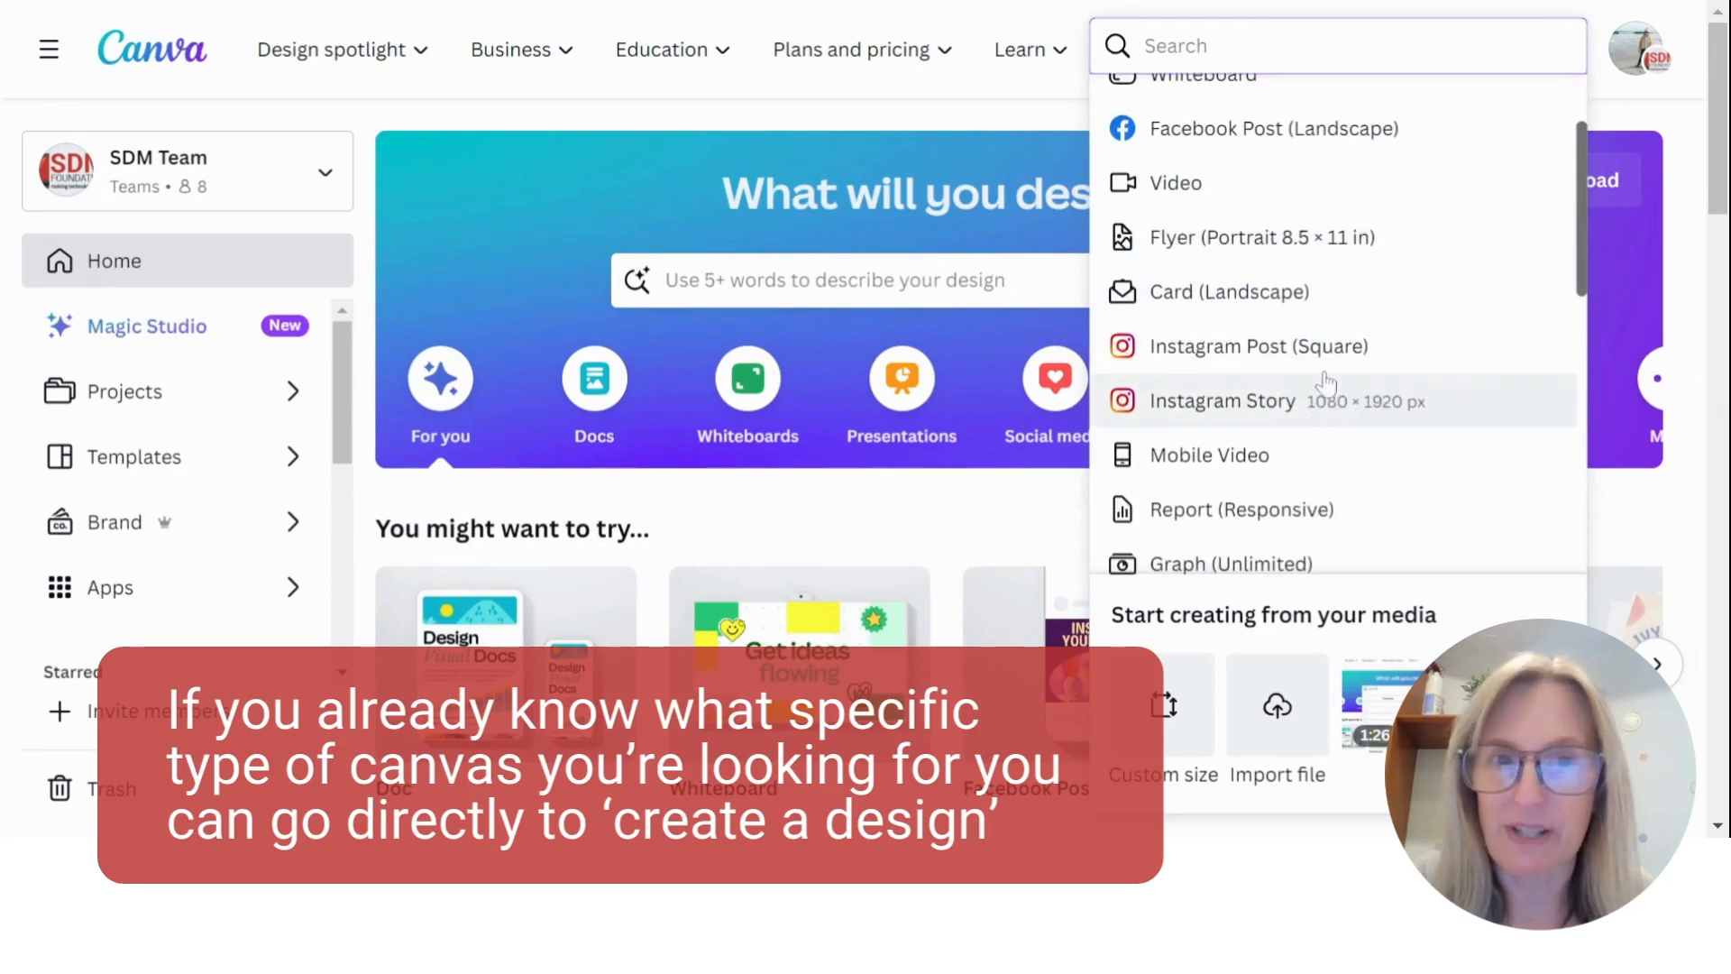
pyautogui.click(1256, 359)
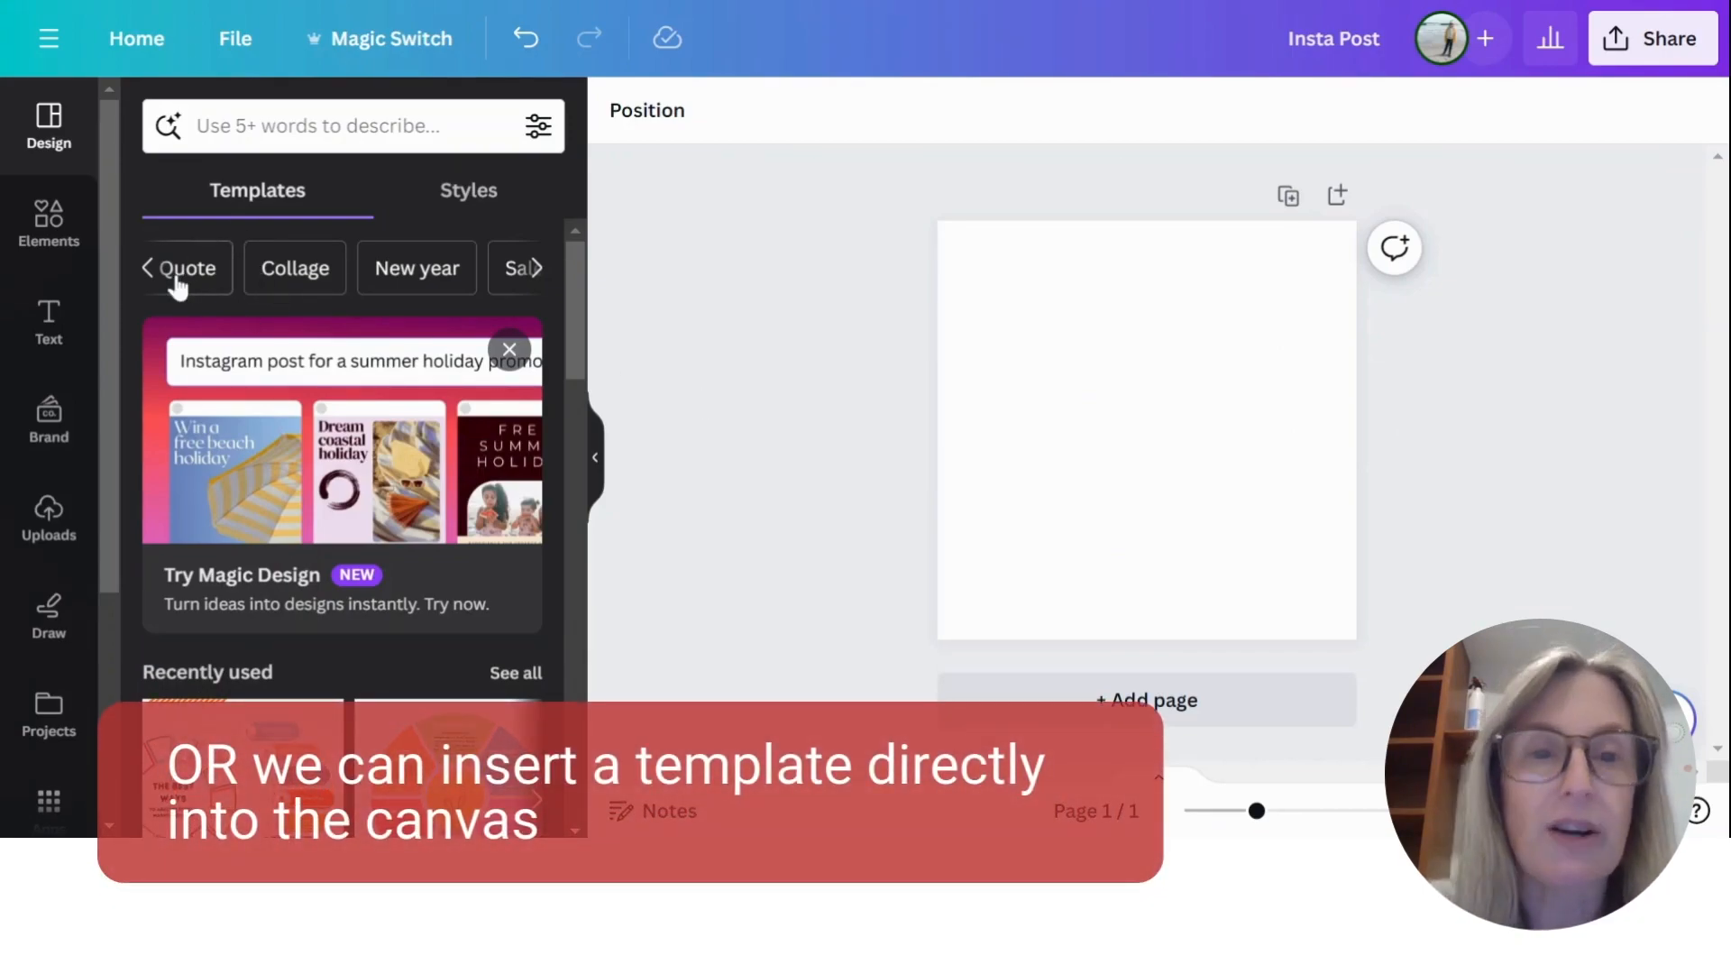
# - Browse the suggested template topics, recently used templates and full template results offered for the Instagram post
pyautogui.click(147, 271)
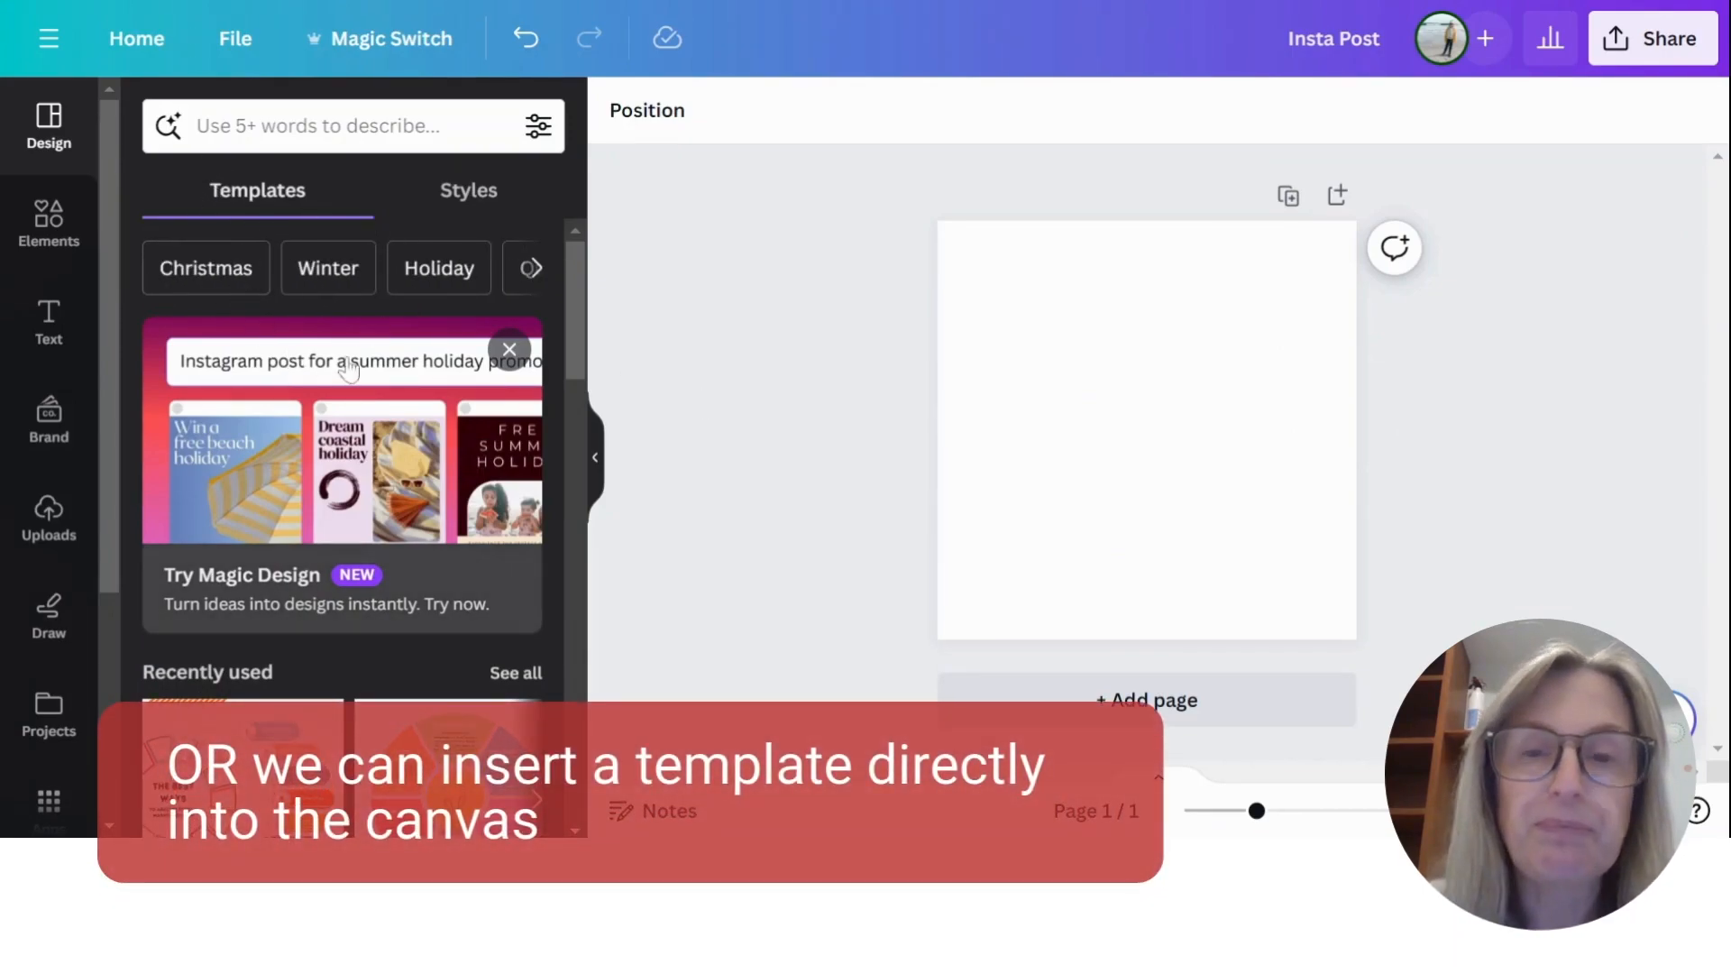
pyautogui.click(541, 282)
pyautogui.scroll(-5, 414, 436)
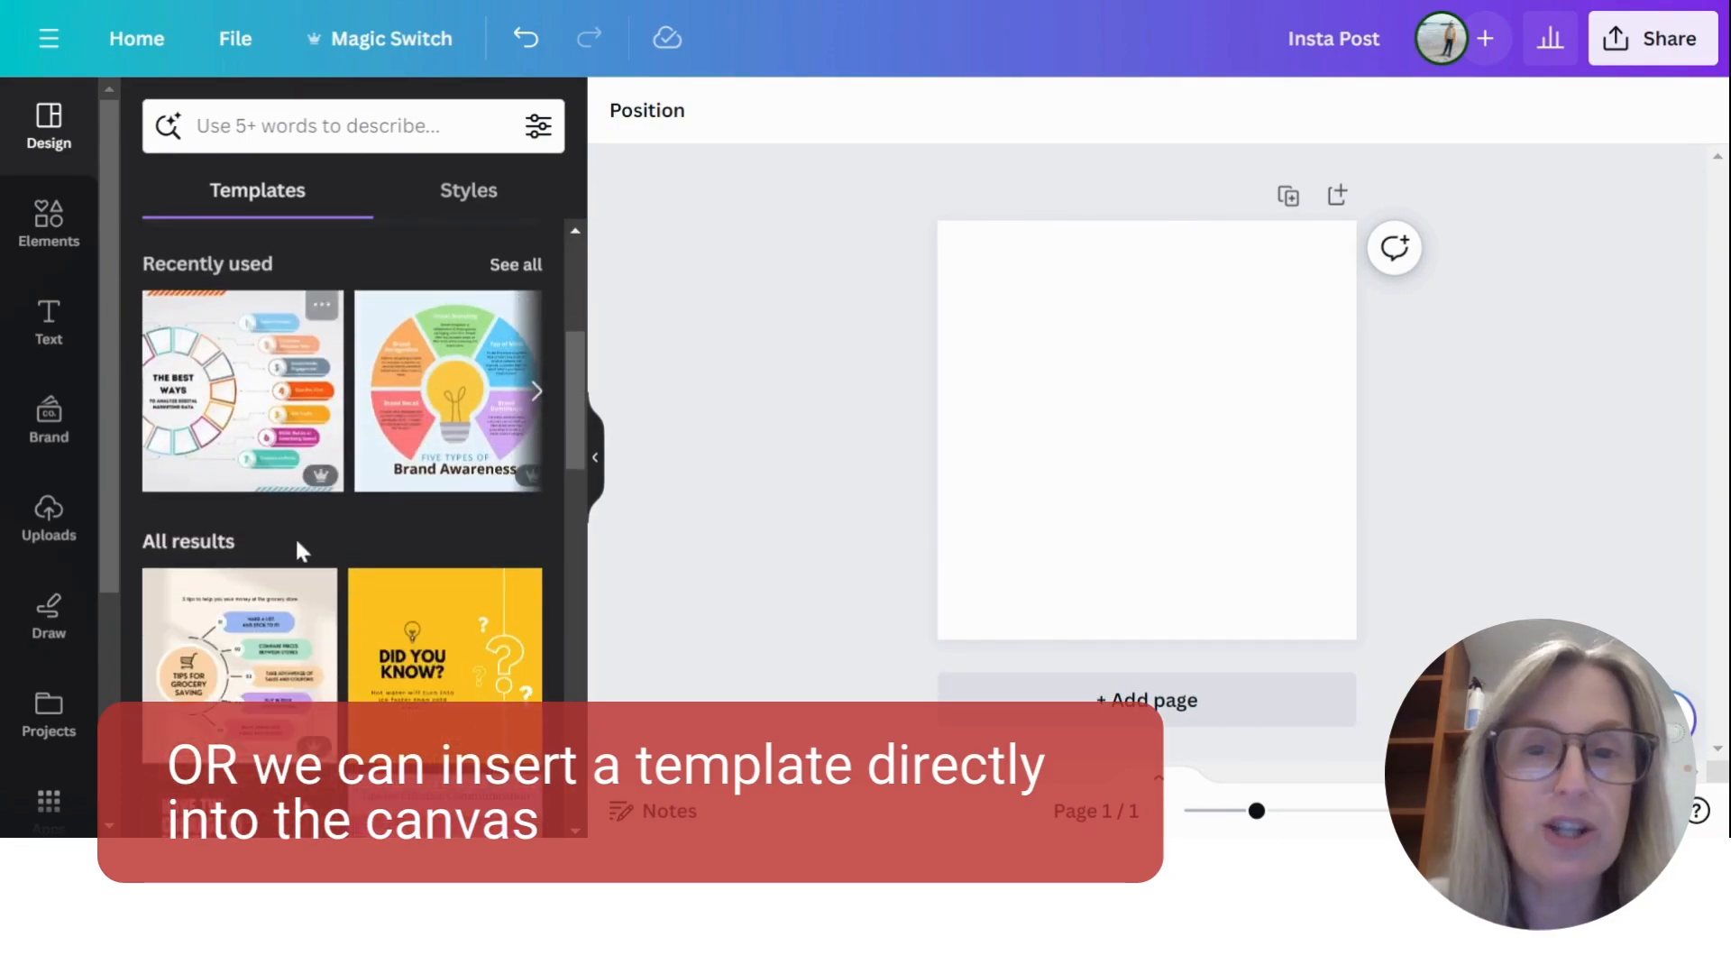
pyautogui.scroll(-10, 457, 530)
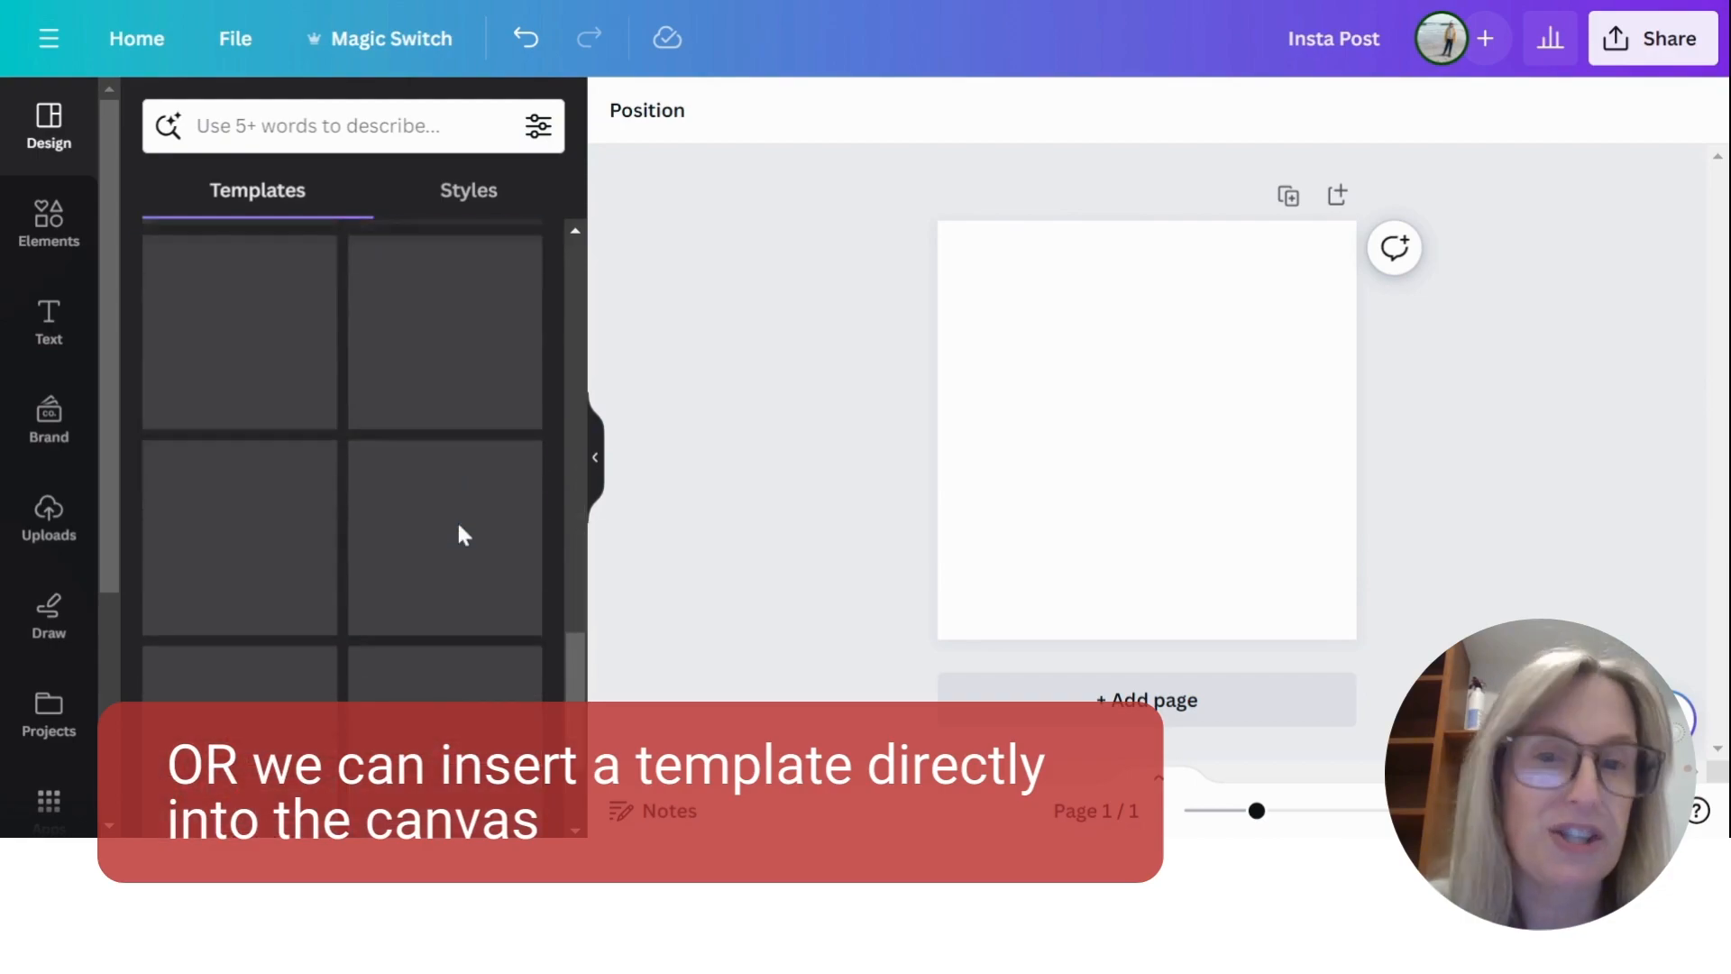
pyautogui.scroll(15, 461, 533)
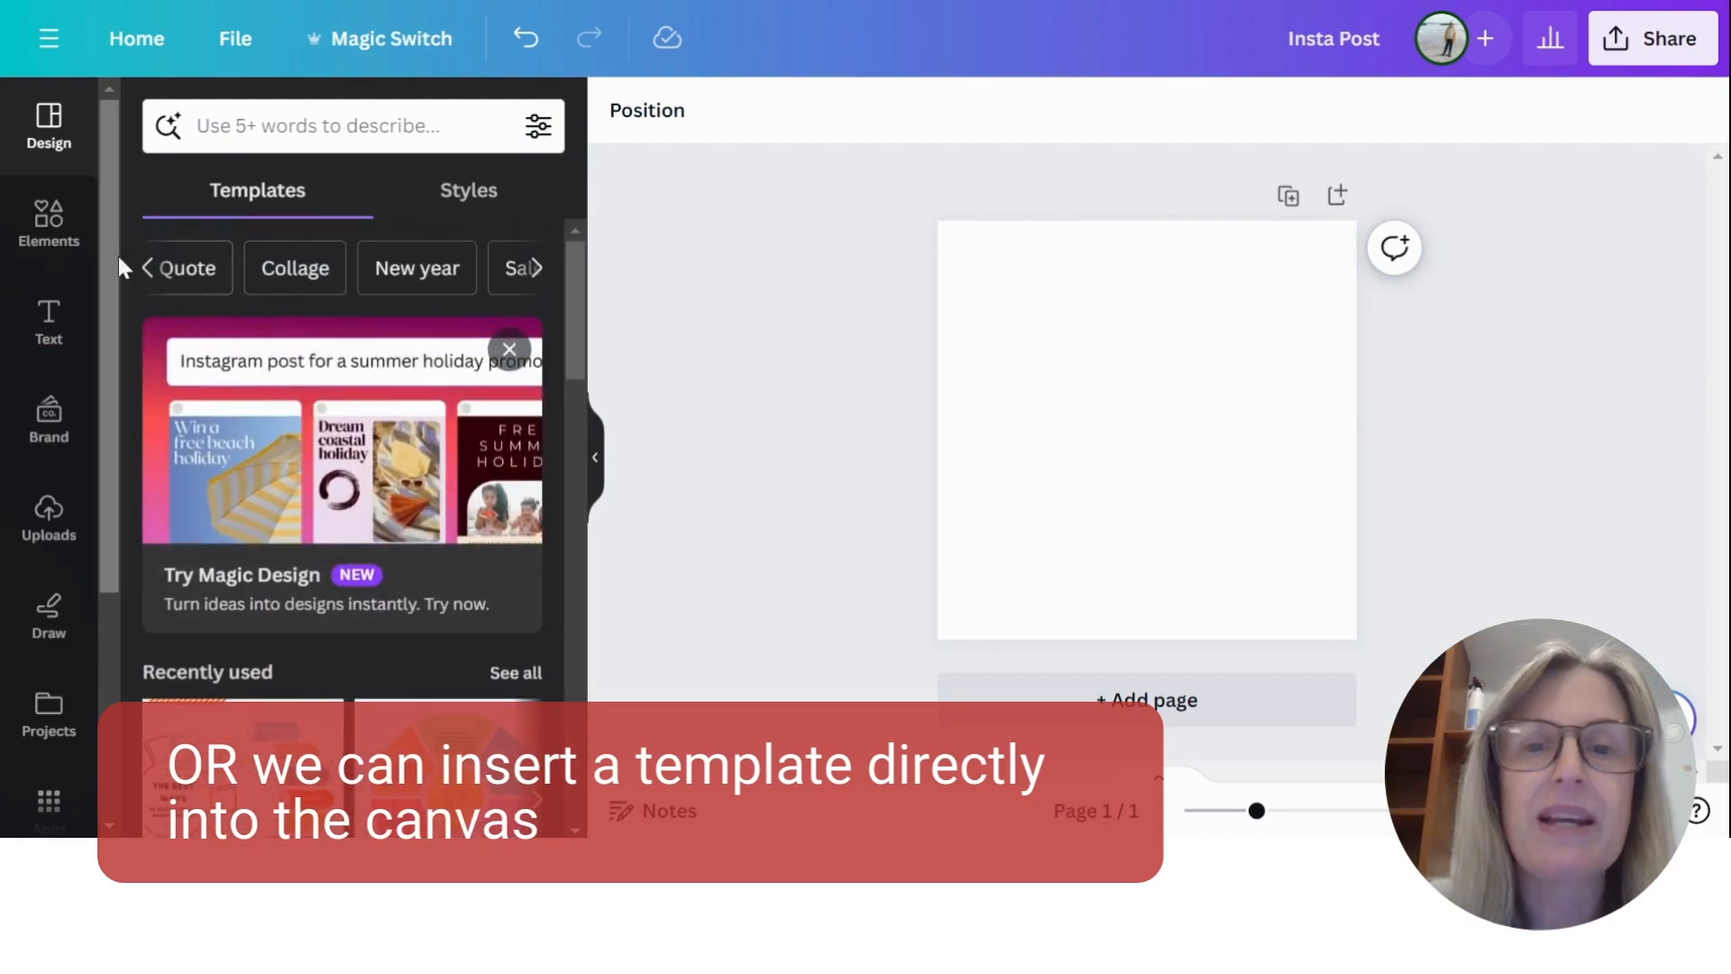
# - Narrow the templates to the Winter topic and apply the Hello December Instagram Post template to the blank canvas
pyautogui.click(152, 269)
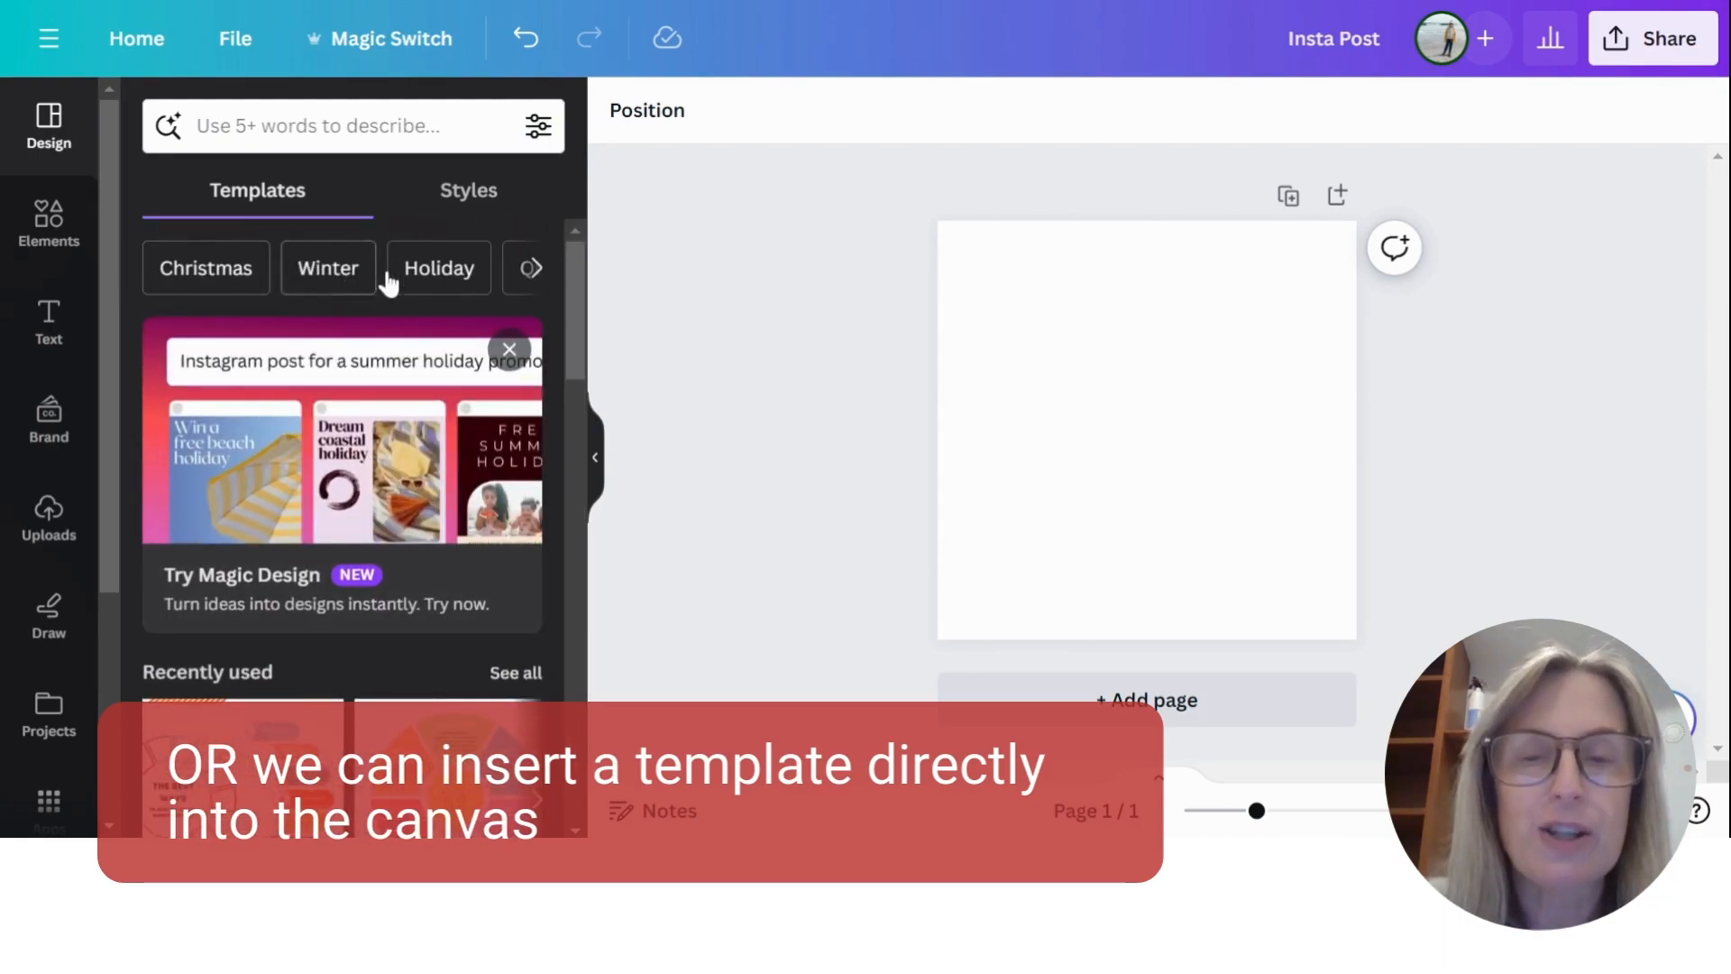
pyautogui.click(330, 269)
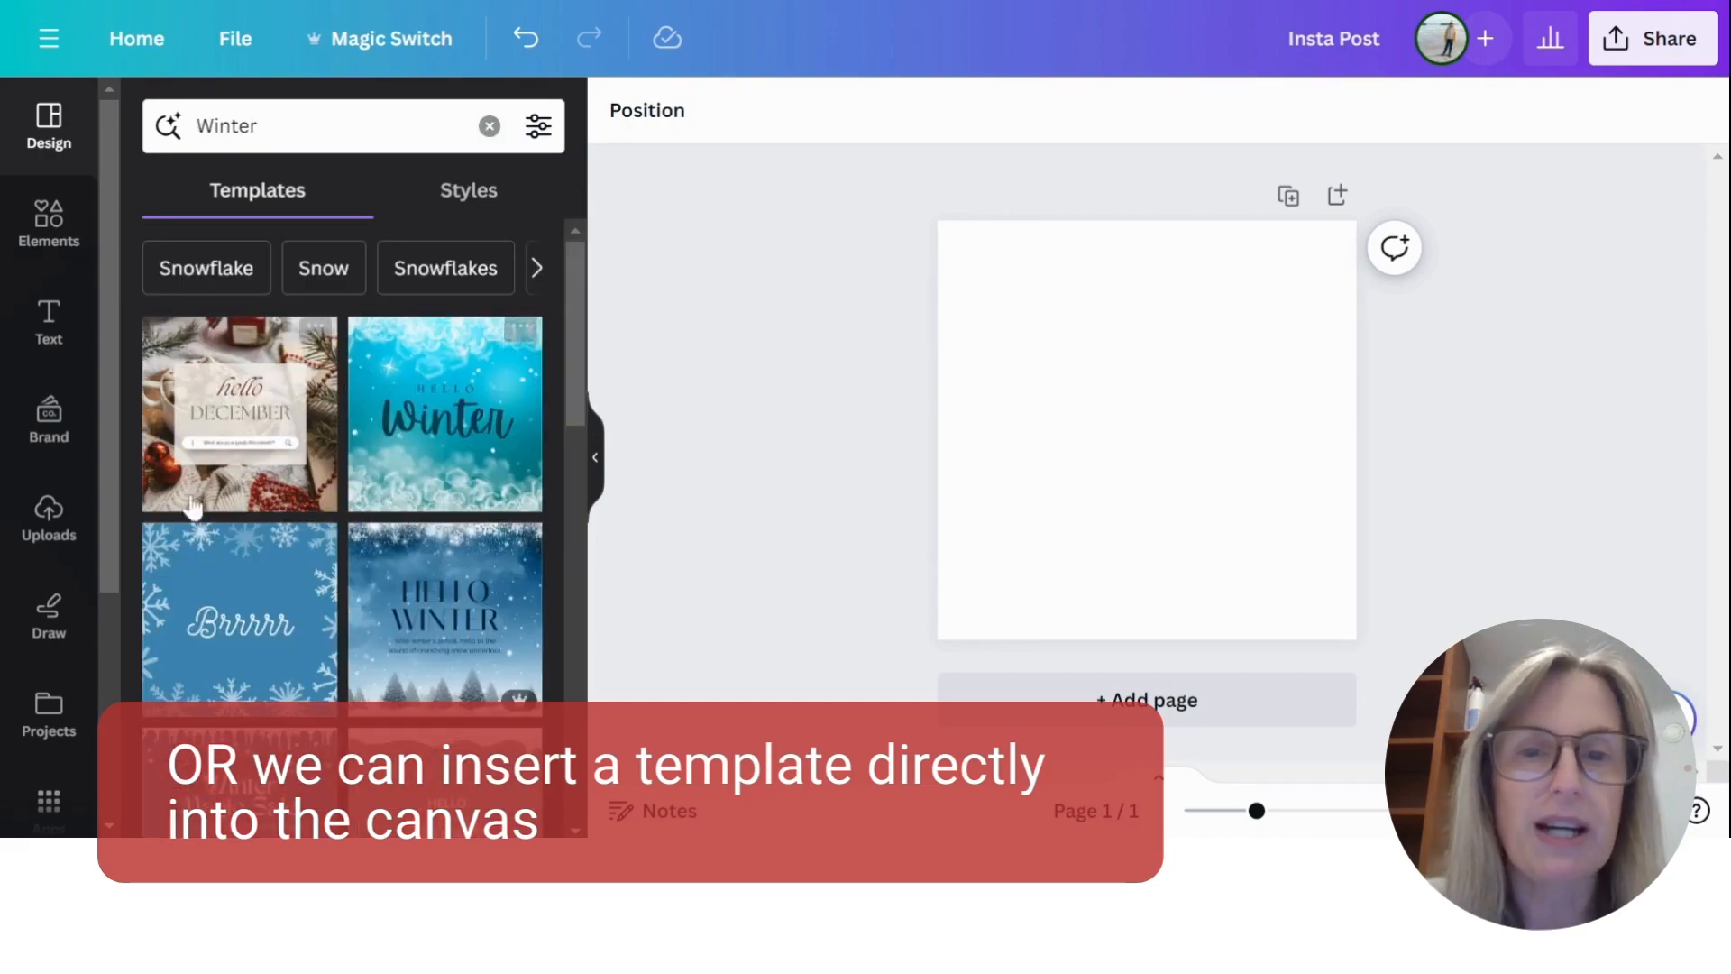
pyautogui.scroll(-5, 388, 406)
pyautogui.scroll(2, 445, 592)
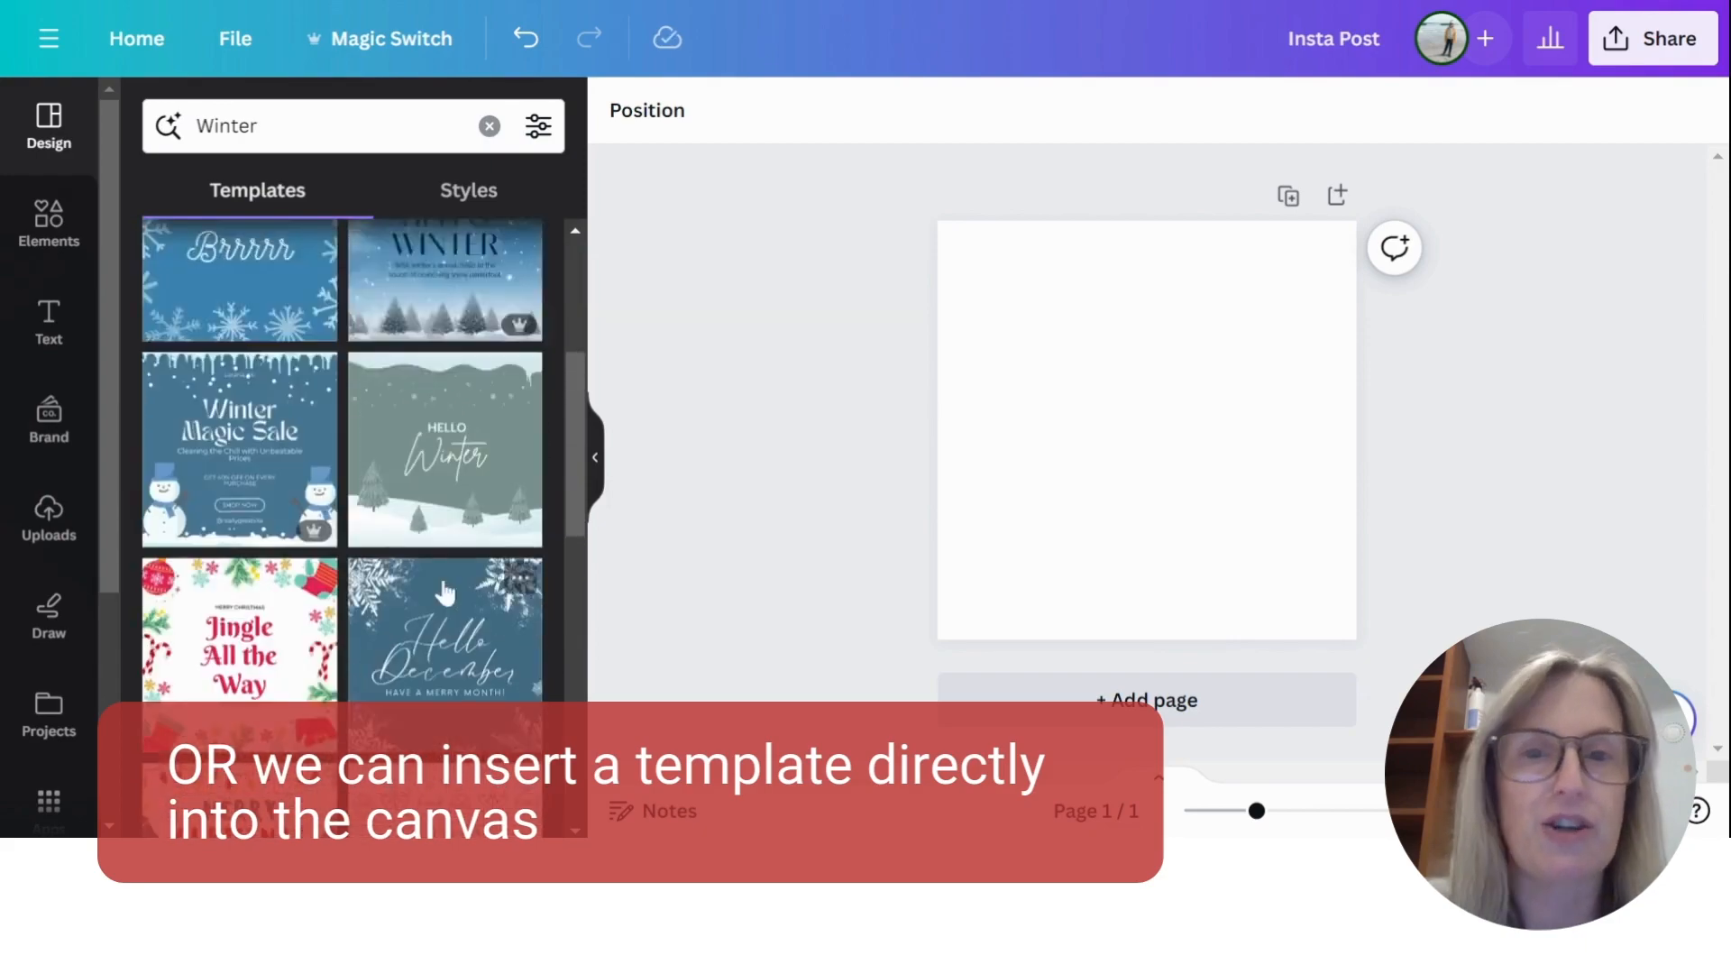
pyautogui.scroll(3, 444, 592)
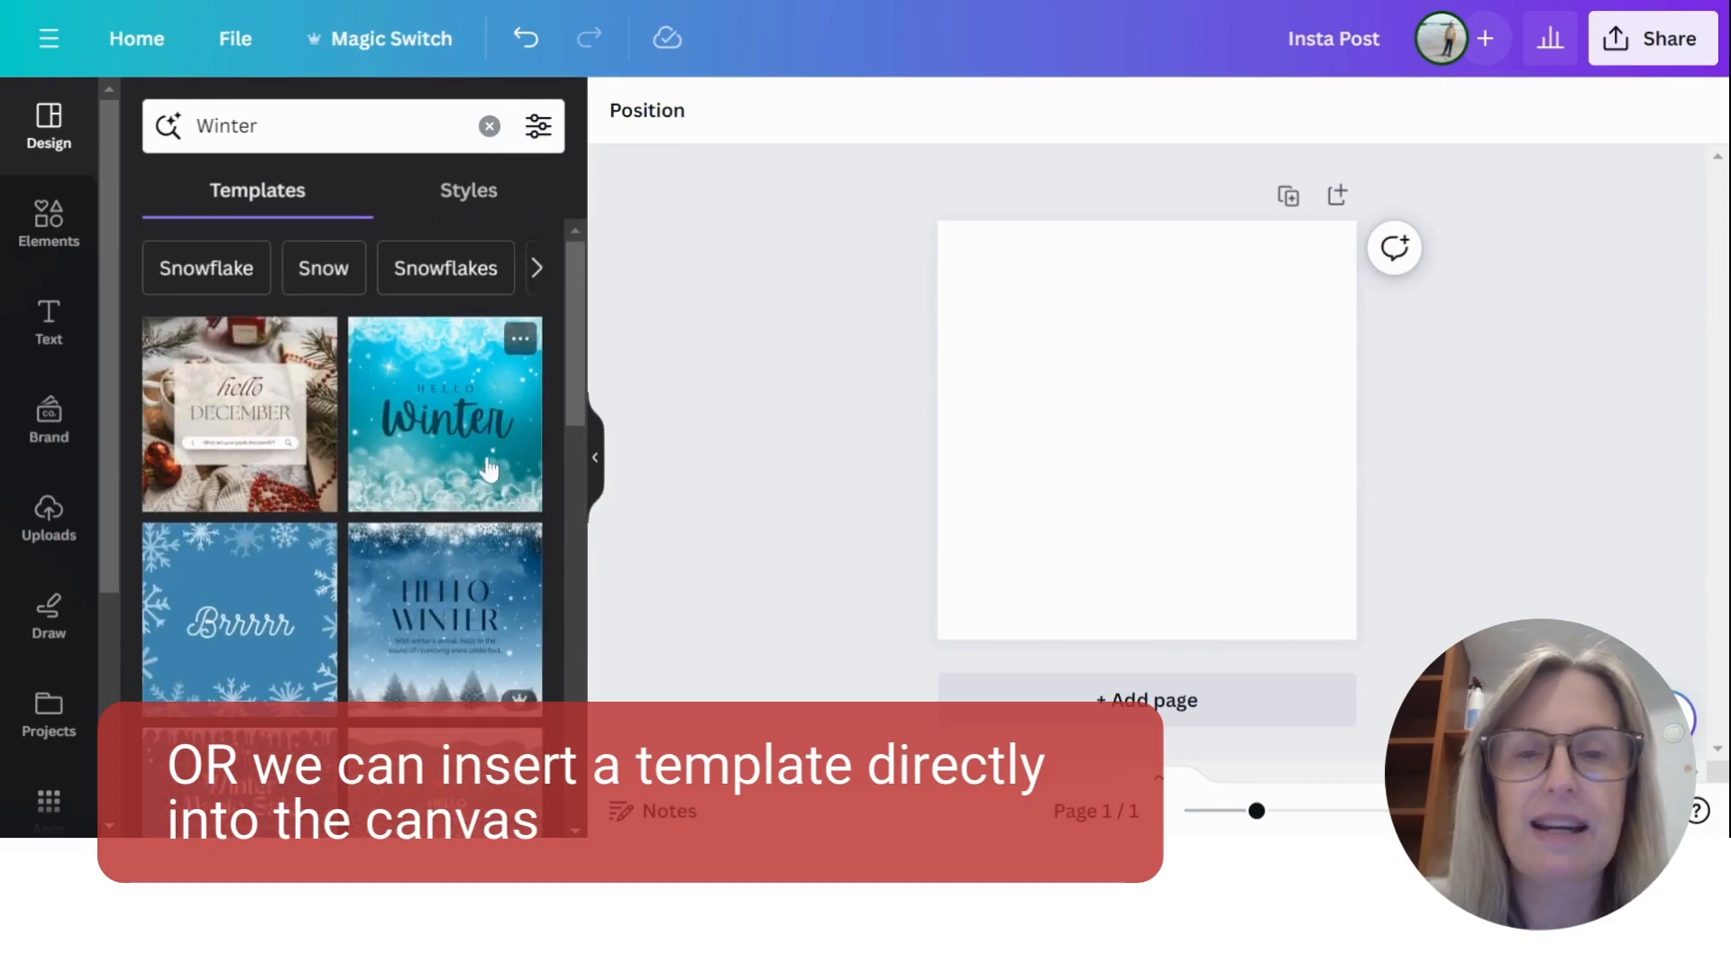
pyautogui.click(195, 377)
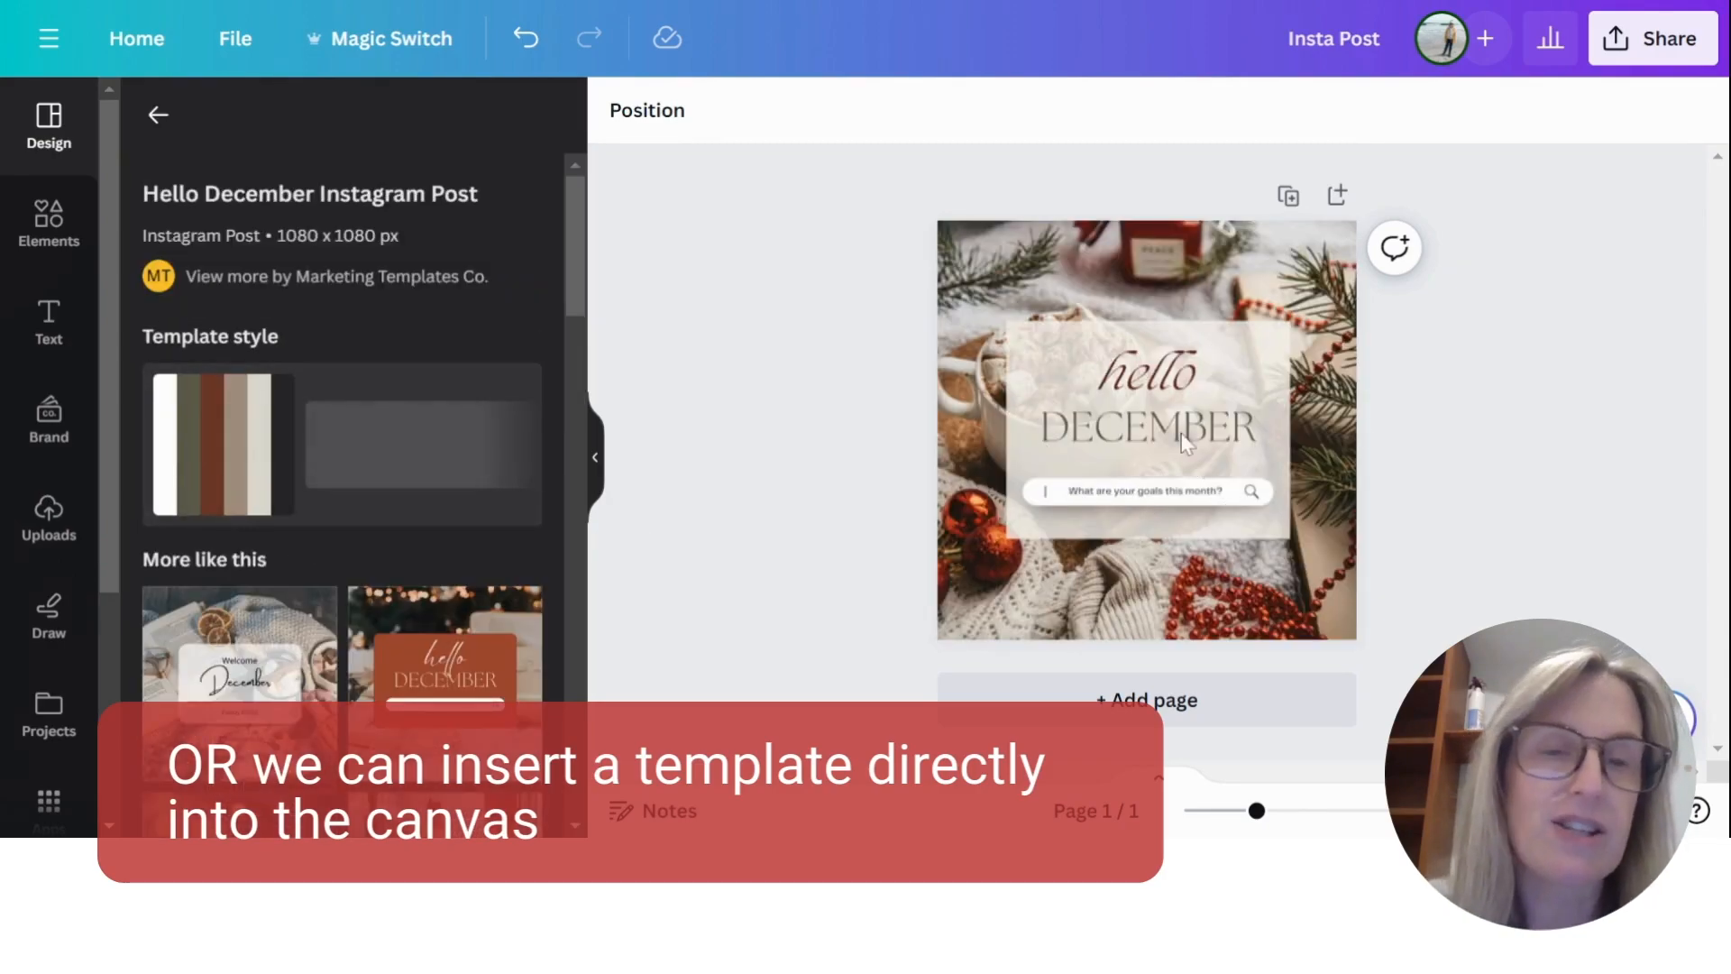
pyautogui.click(1134, 386)
pyautogui.click(1134, 386)
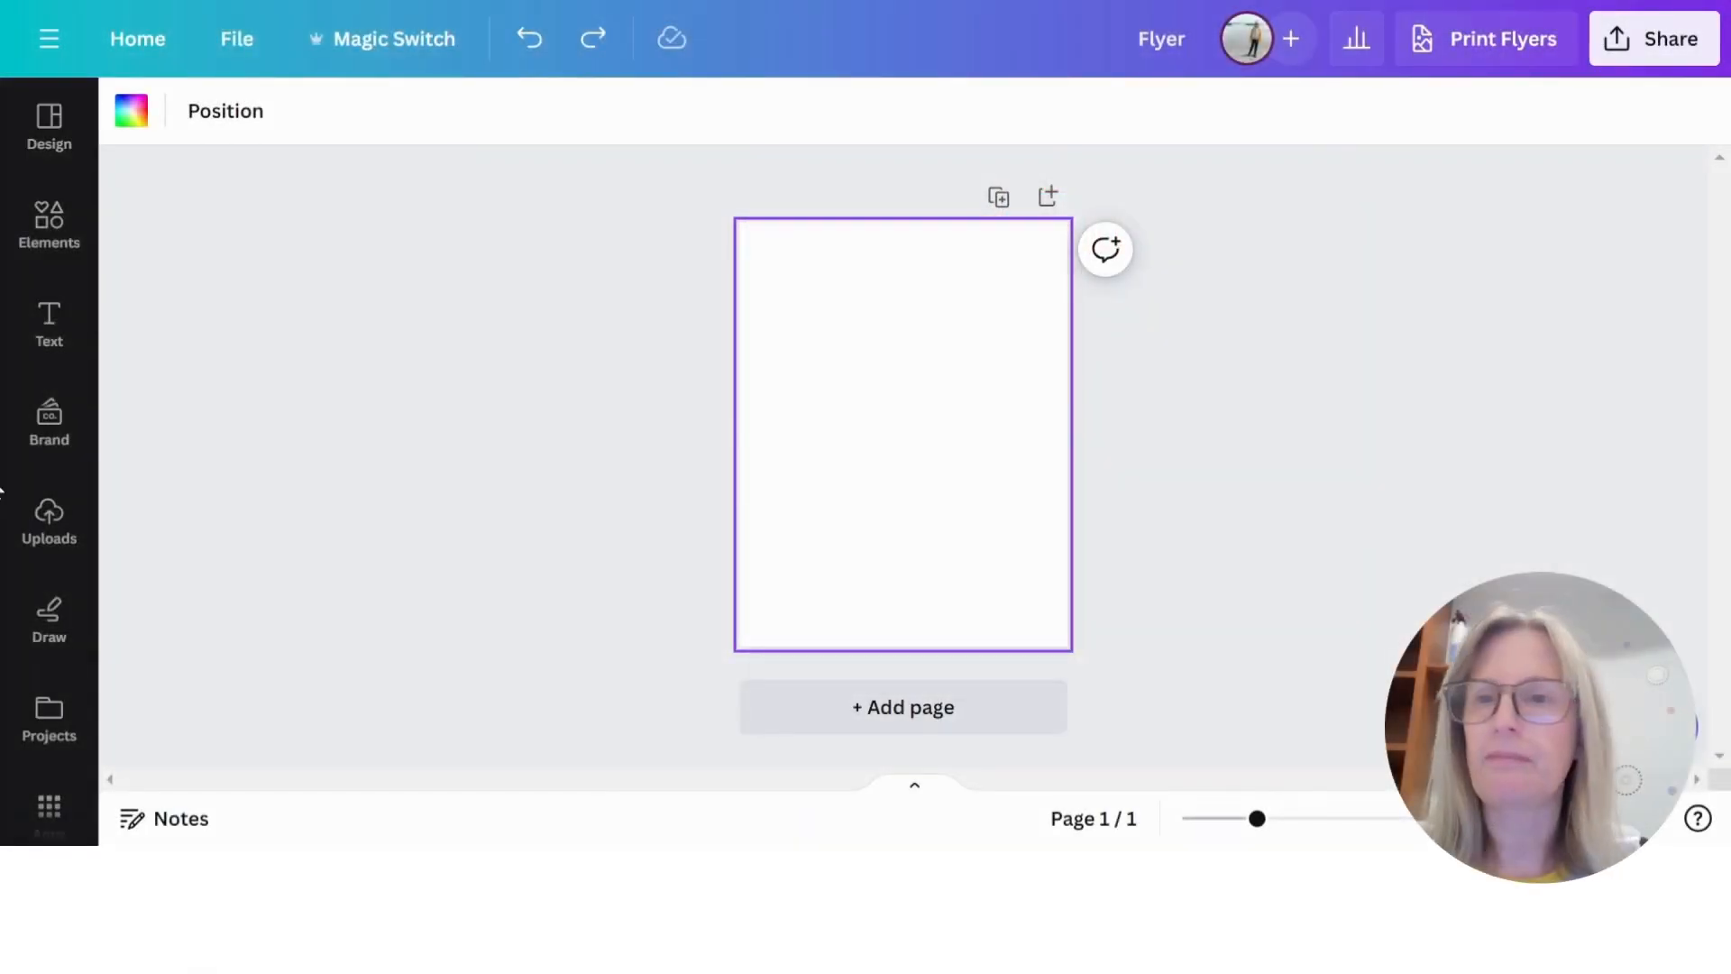
# - Browse the templates offered for the blank flyer, including the recently used ones and all results
pyautogui.click(49, 126)
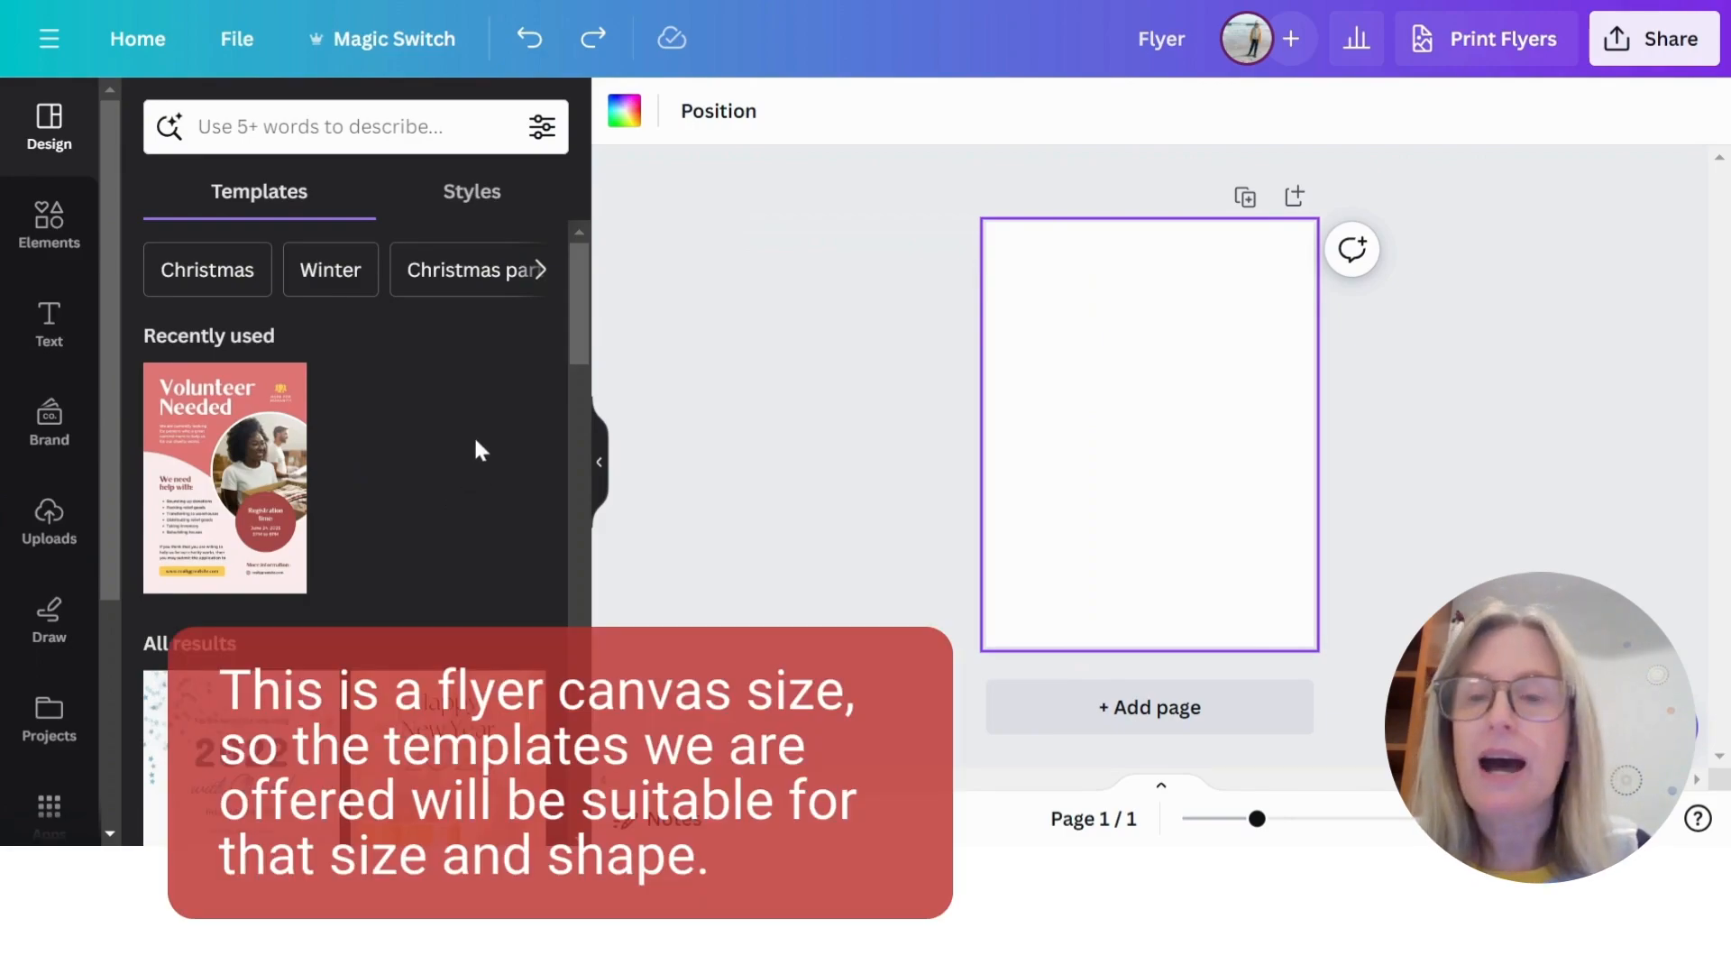
pyautogui.scroll(-10, 476, 442)
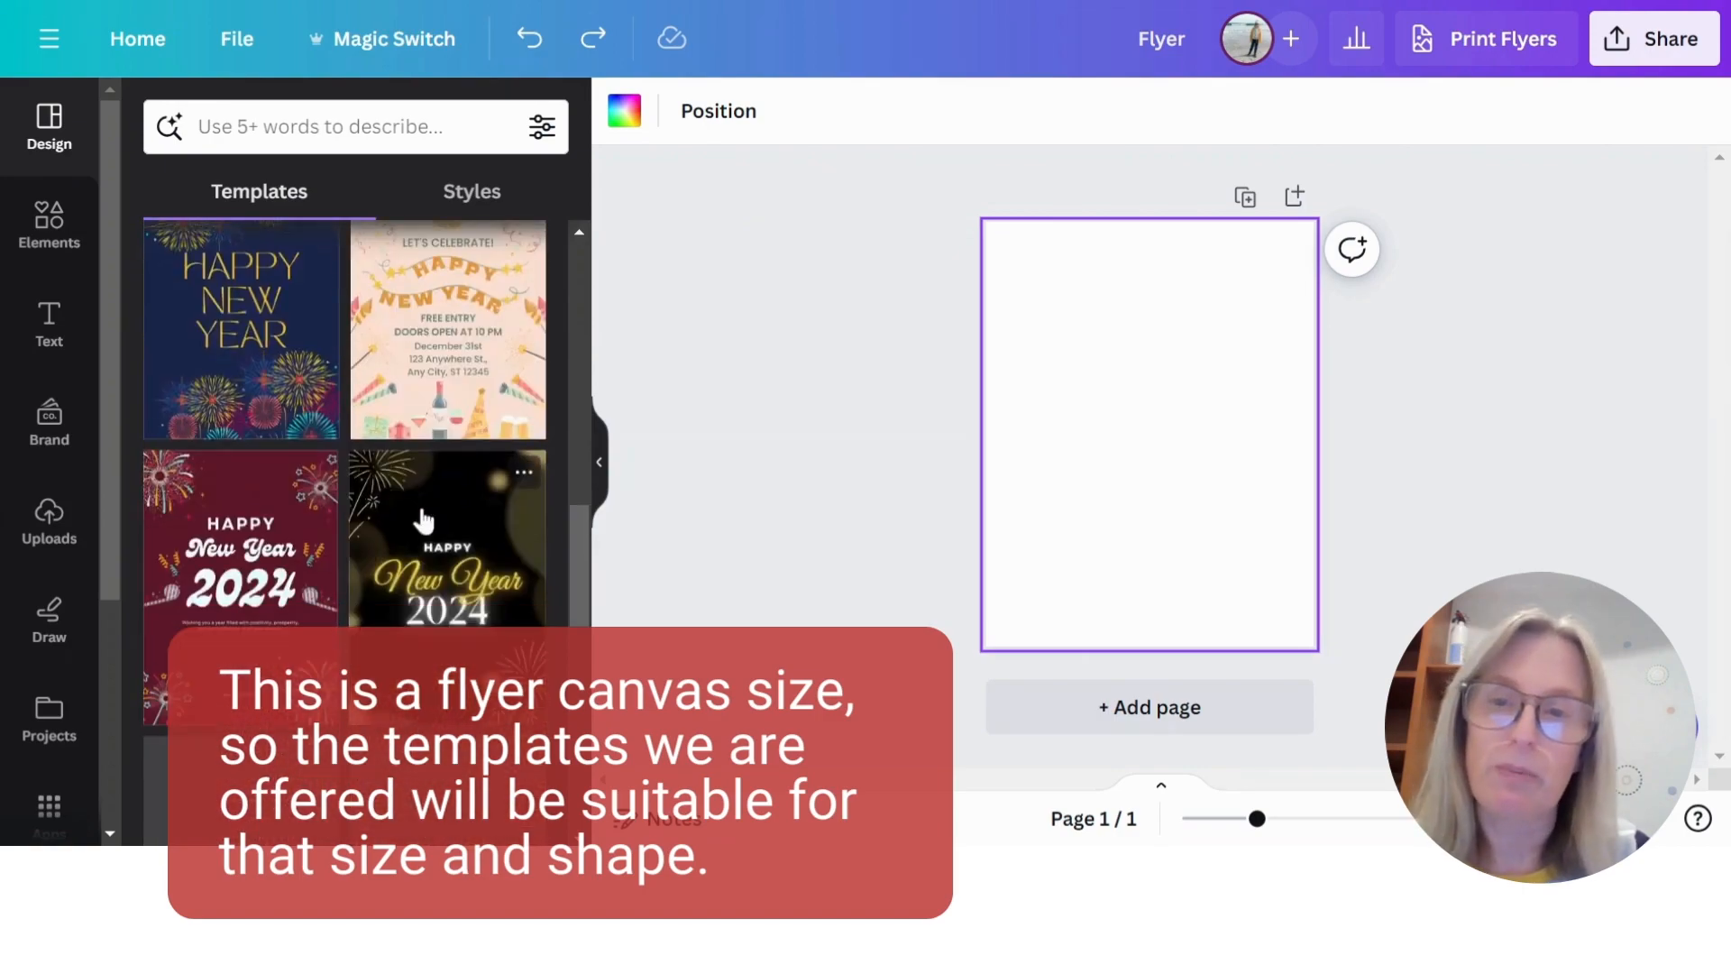
pyautogui.scroll(10, 423, 521)
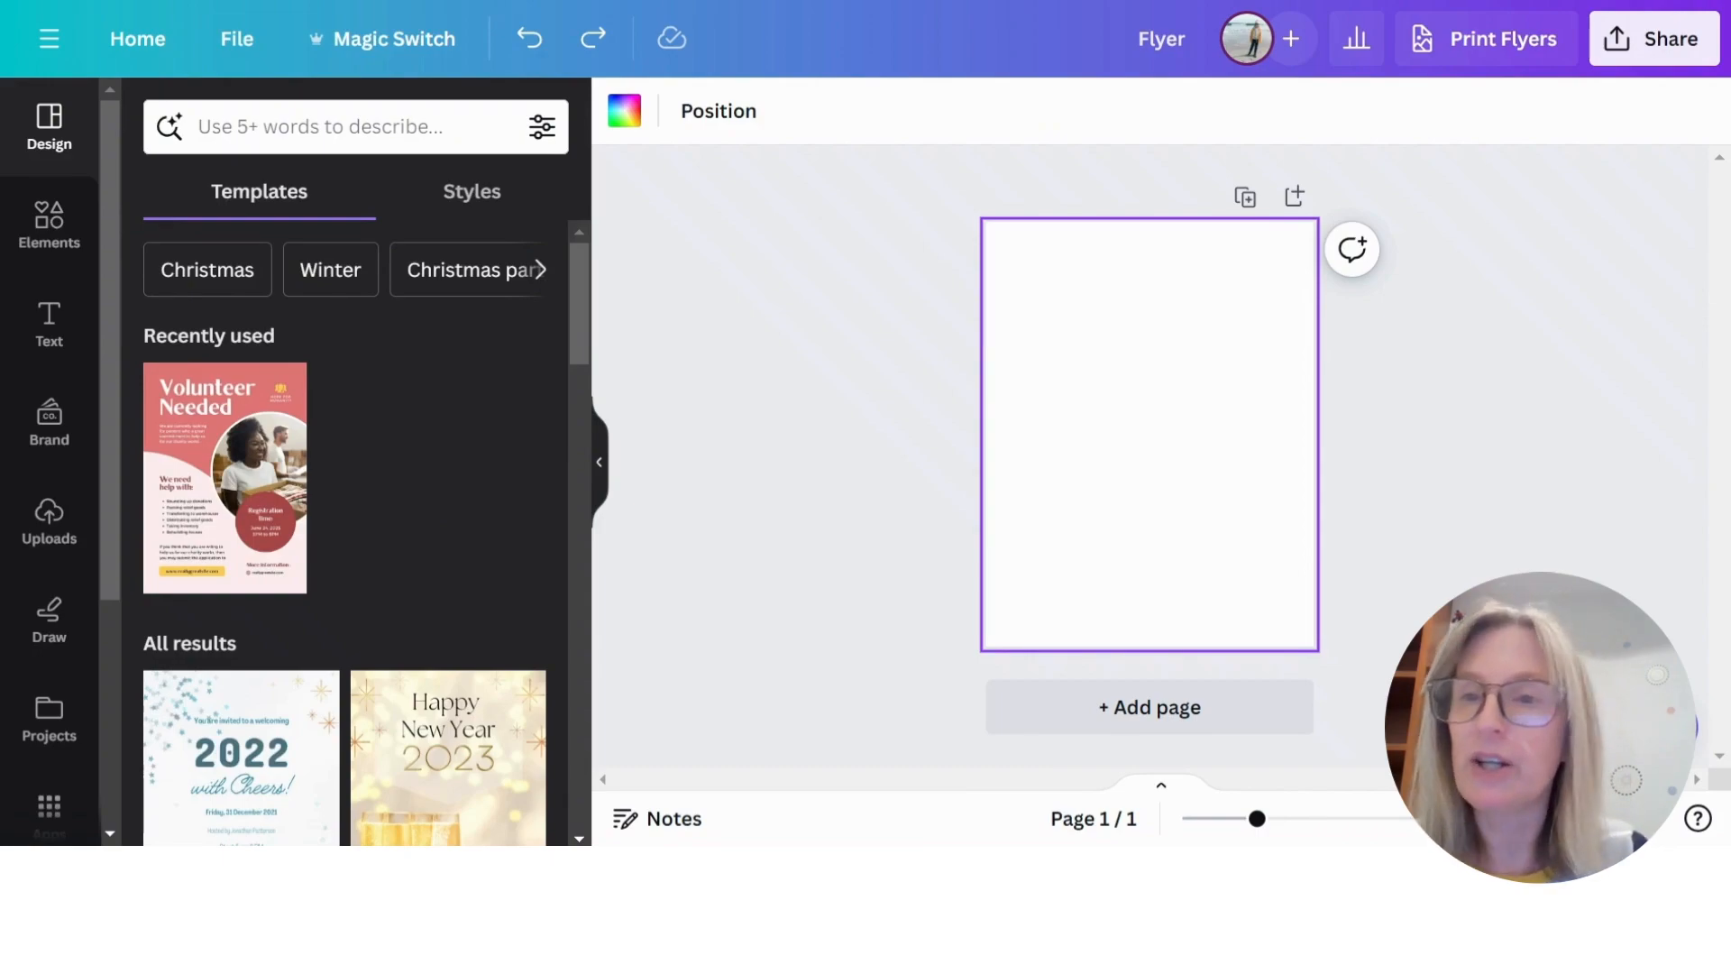
# - Look through the suggested design styles, choose Lively and browse the flyer templates matching that style
pyautogui.click(475, 193)
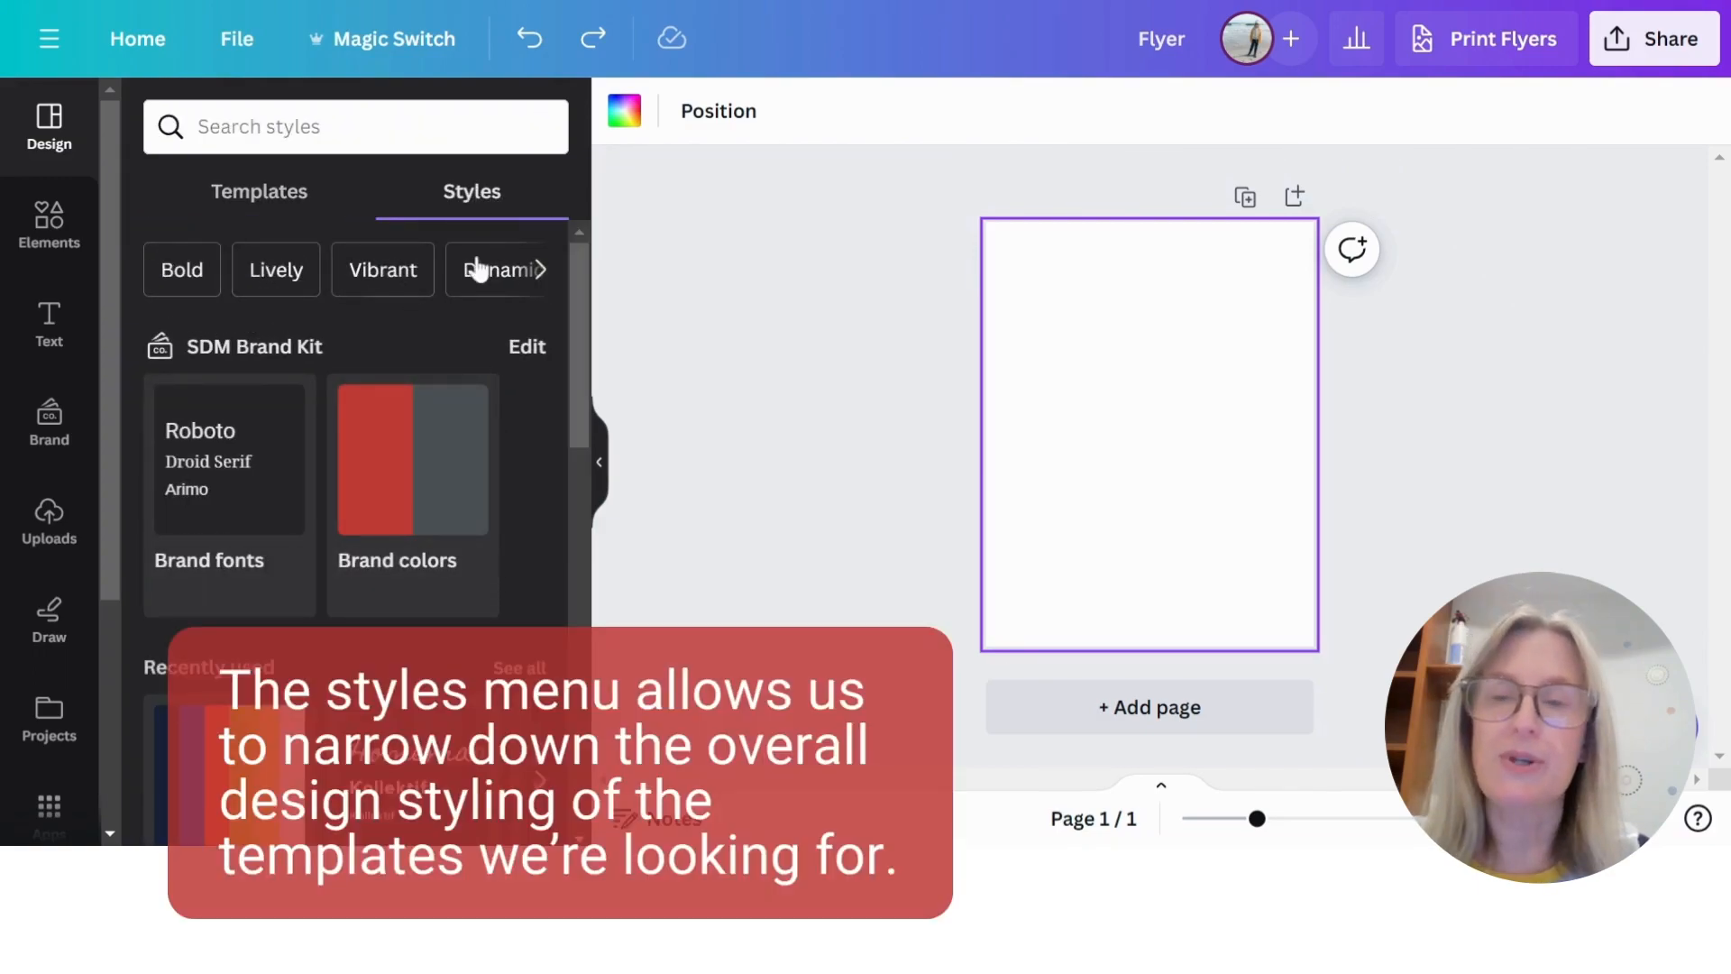
pyautogui.click(540, 270)
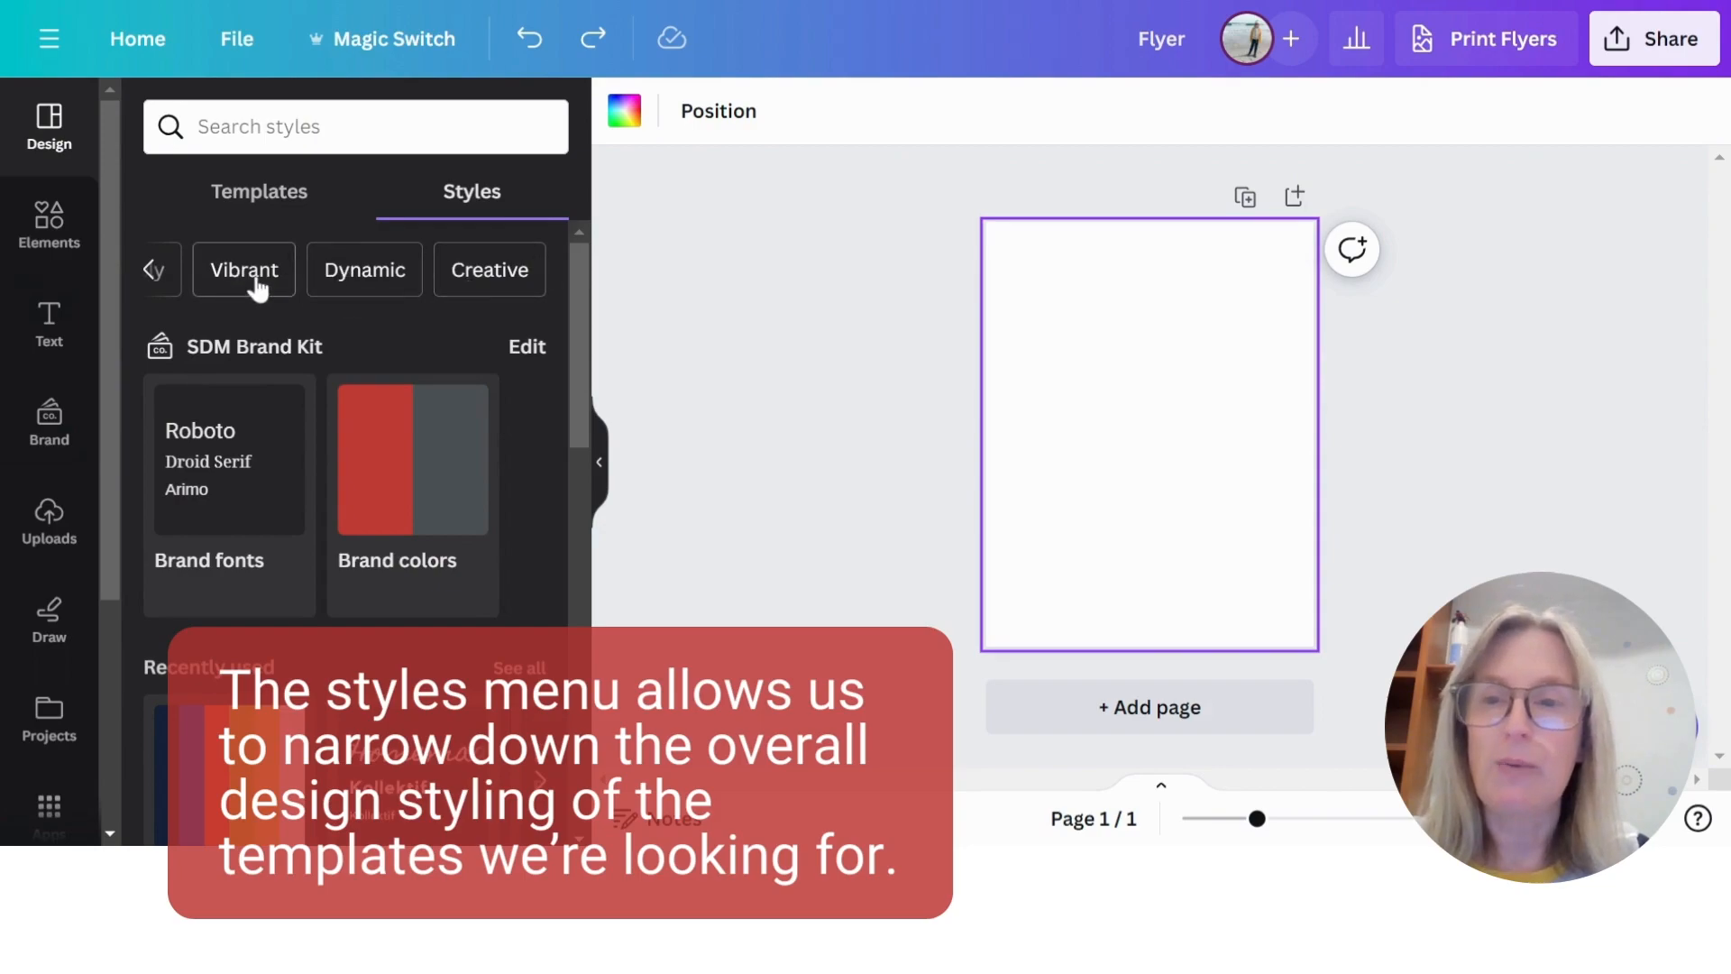
pyautogui.click(151, 269)
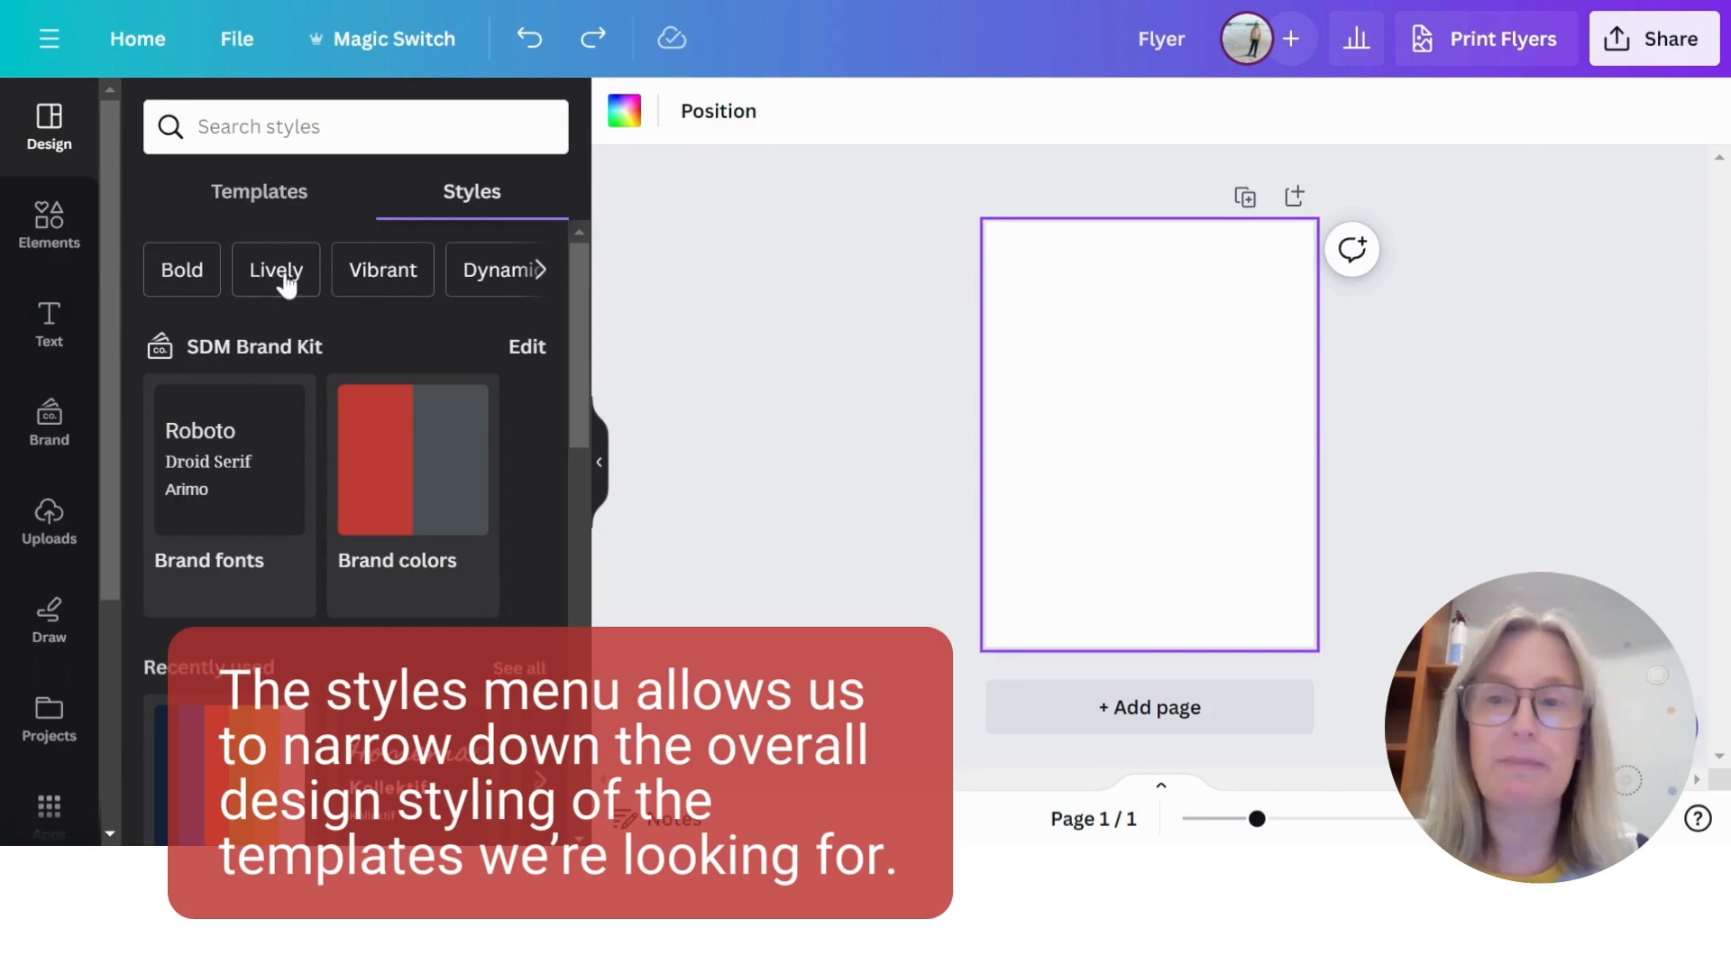
pyautogui.click(282, 271)
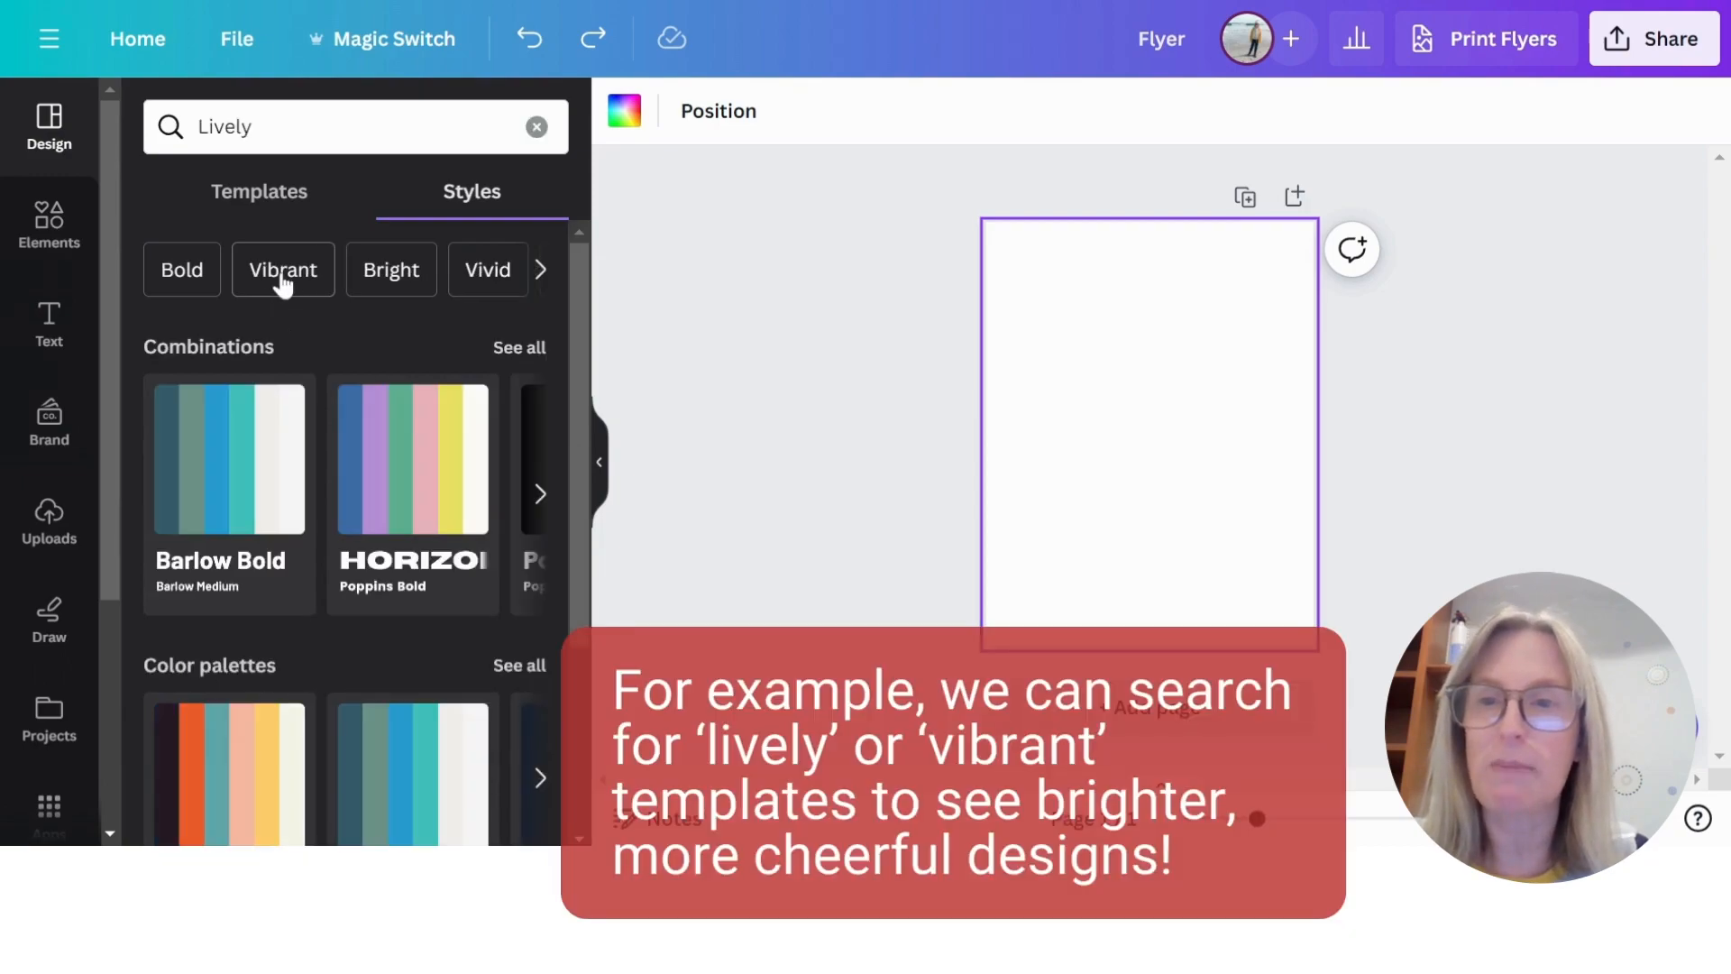
pyautogui.click(266, 198)
pyautogui.scroll(-5, 467, 453)
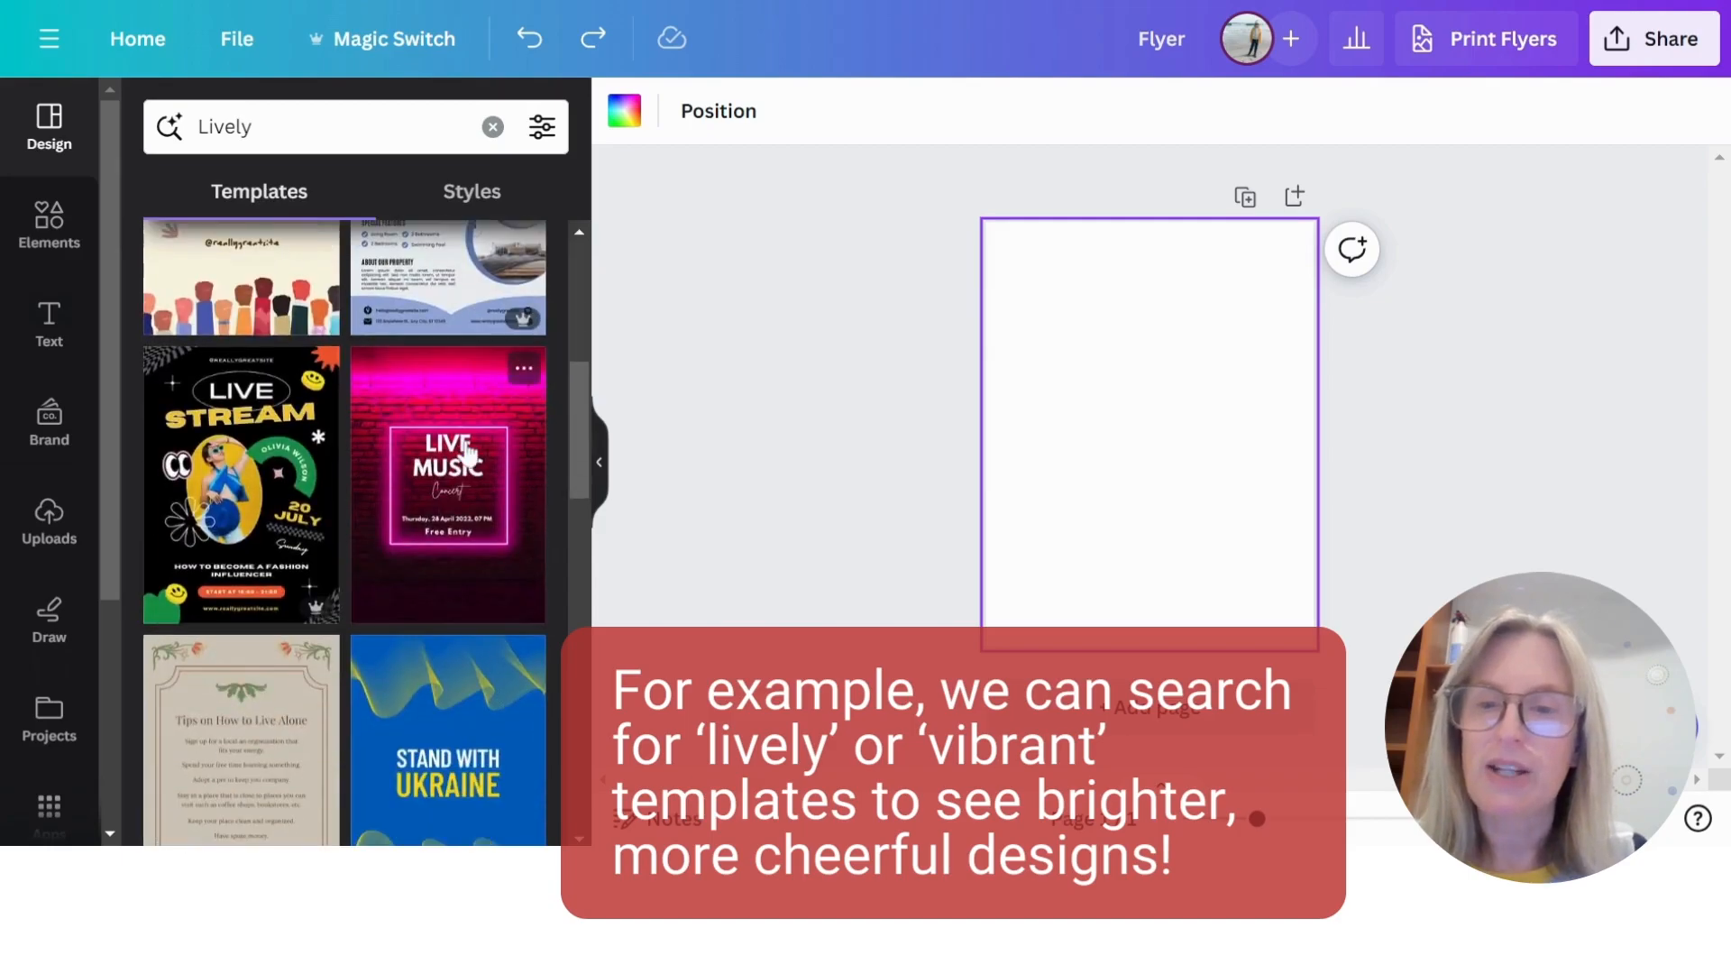
pyautogui.scroll(-4, 421, 590)
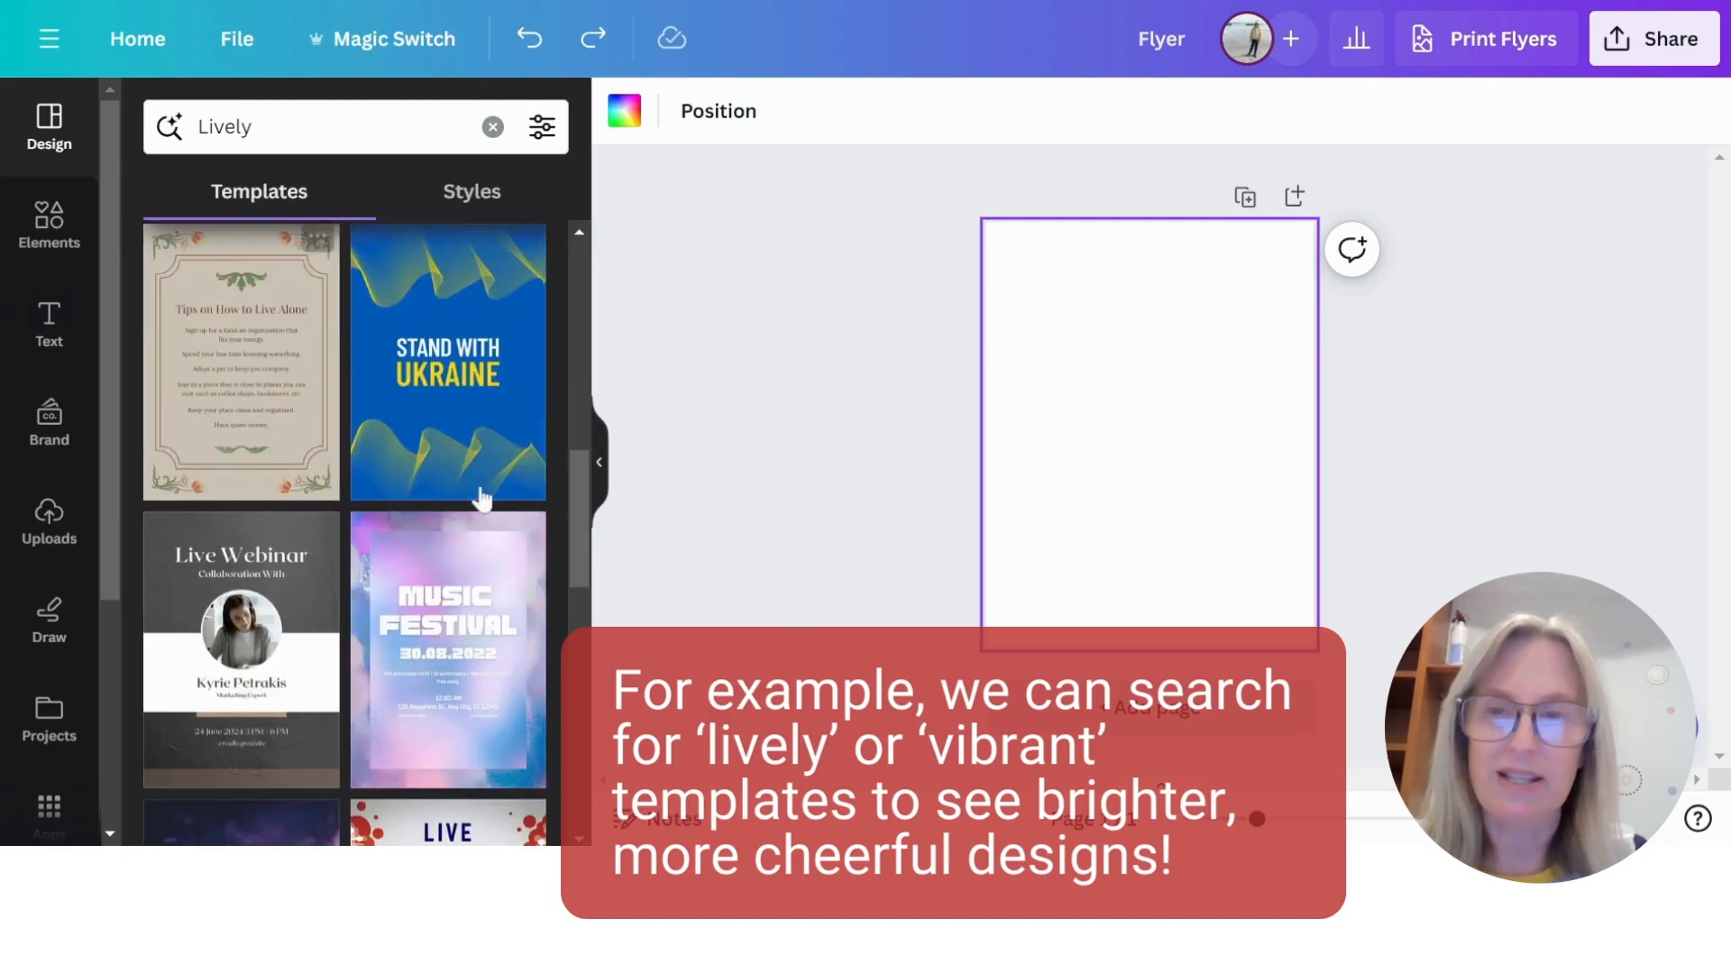
pyautogui.scroll(-8, 421, 505)
pyautogui.scroll(15, 444, 509)
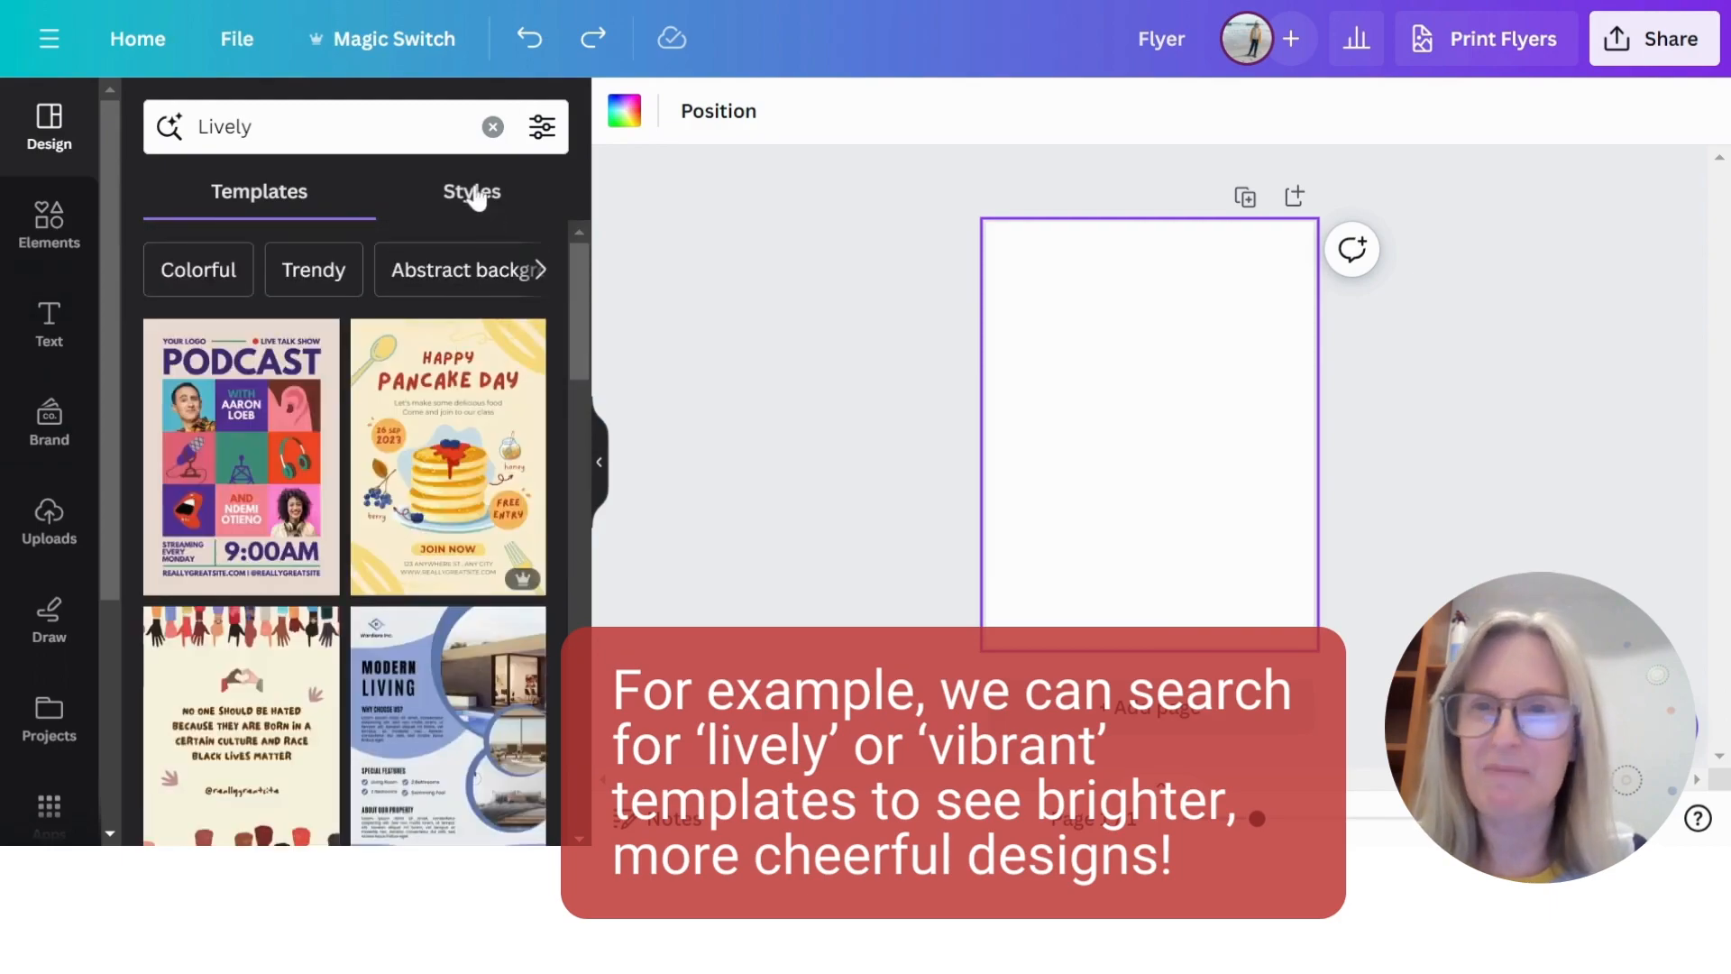
# - Replace the Lively style with Vibrant and browse the matching flyer templates
pyautogui.click(475, 197)
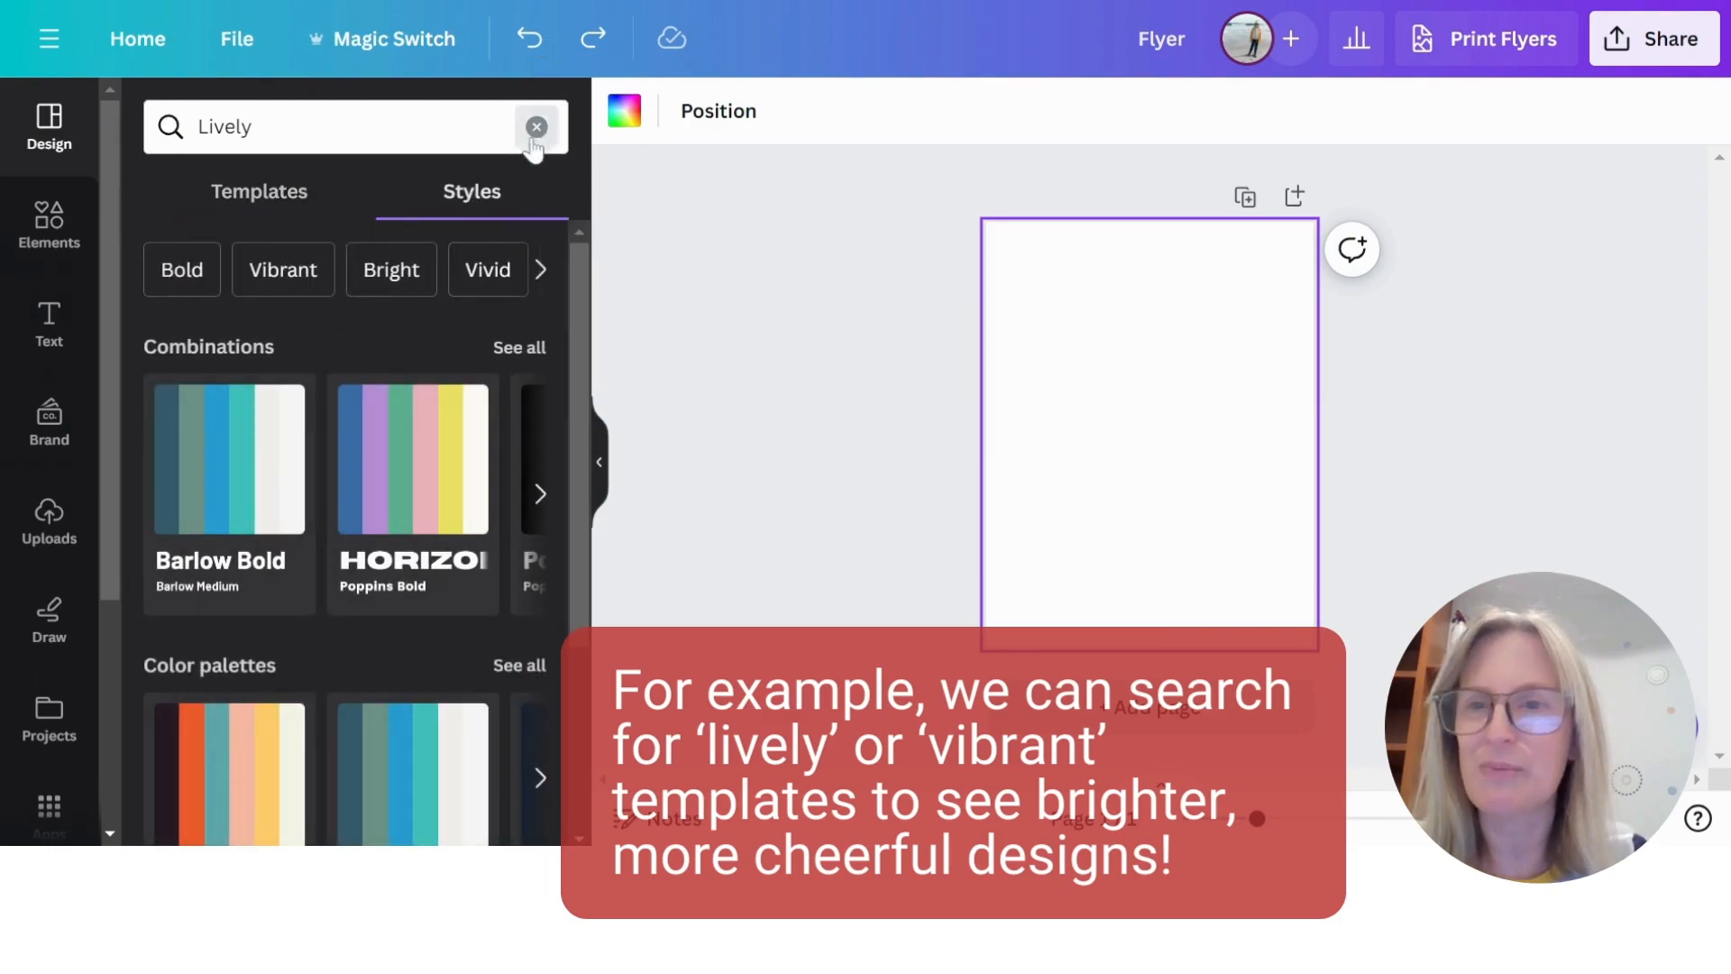
pyautogui.click(537, 128)
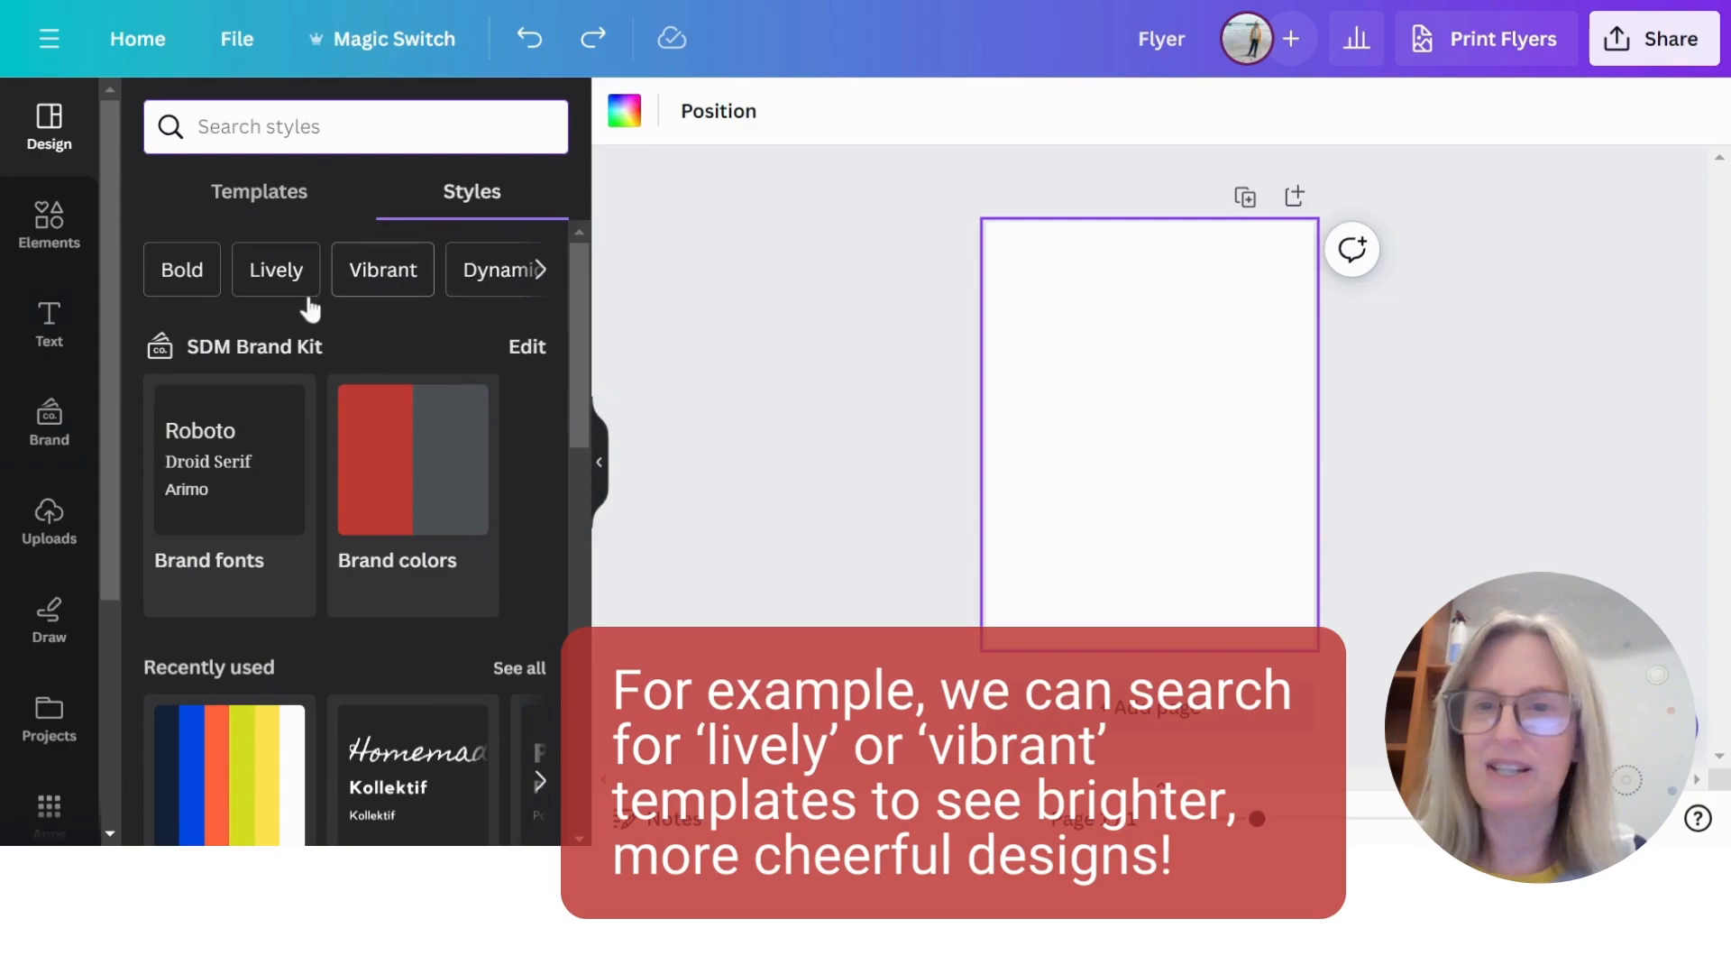
pyautogui.click(392, 271)
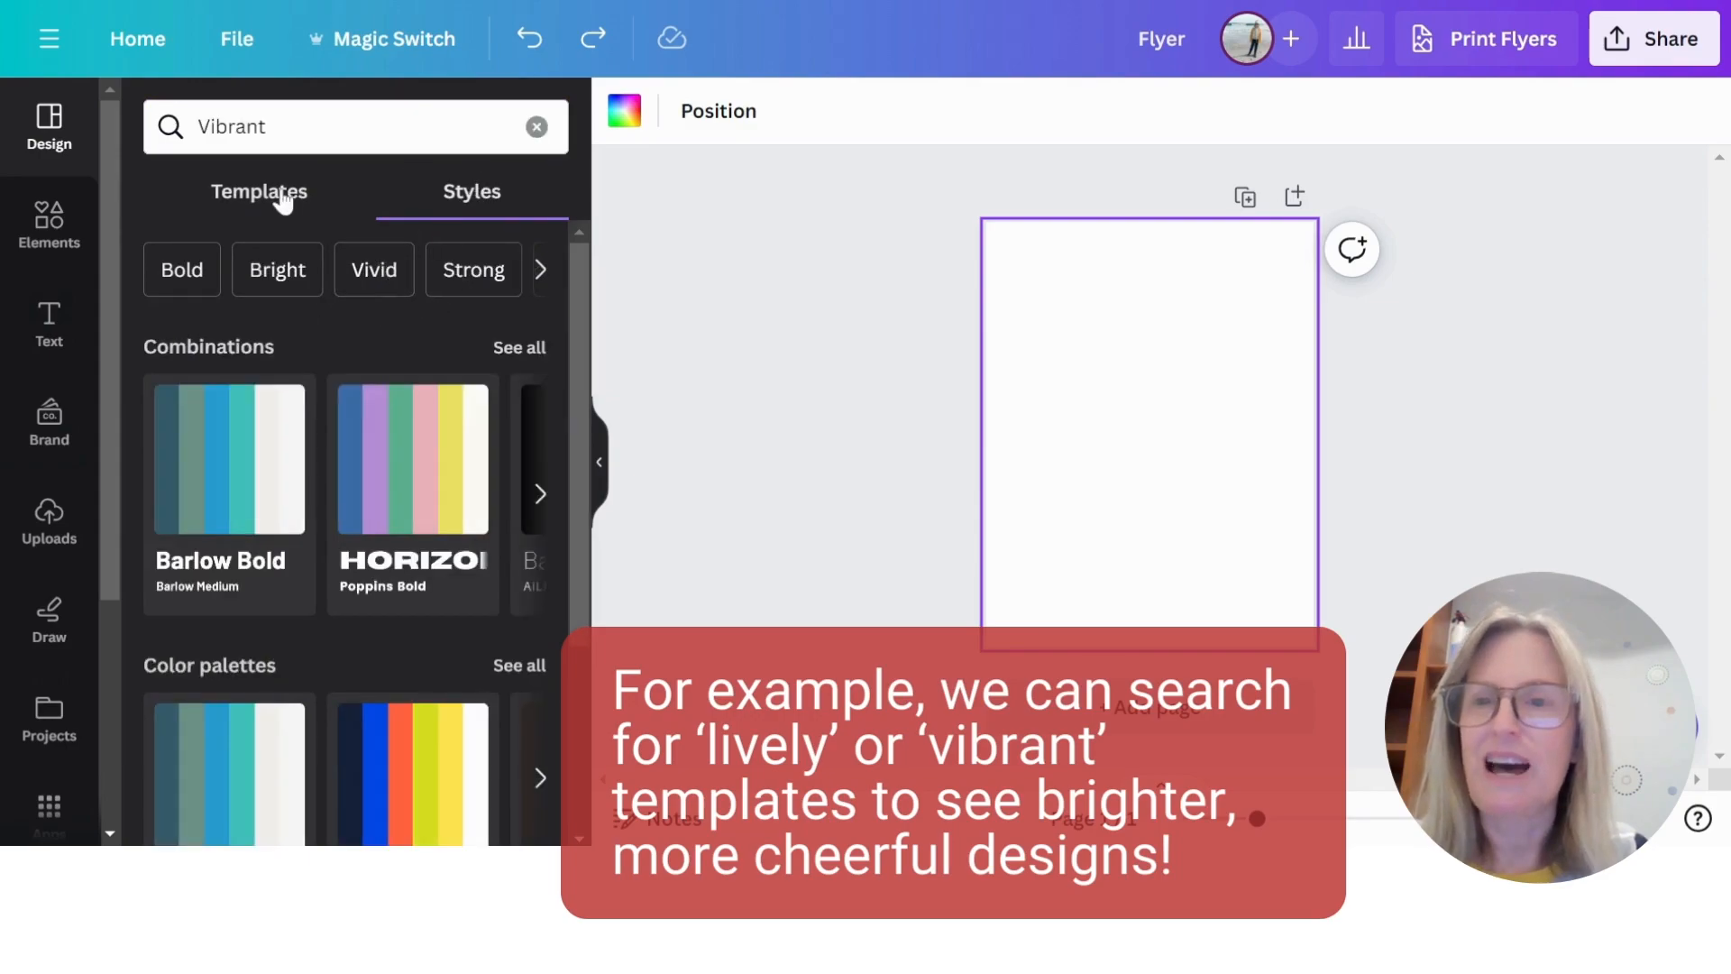
pyautogui.click(273, 200)
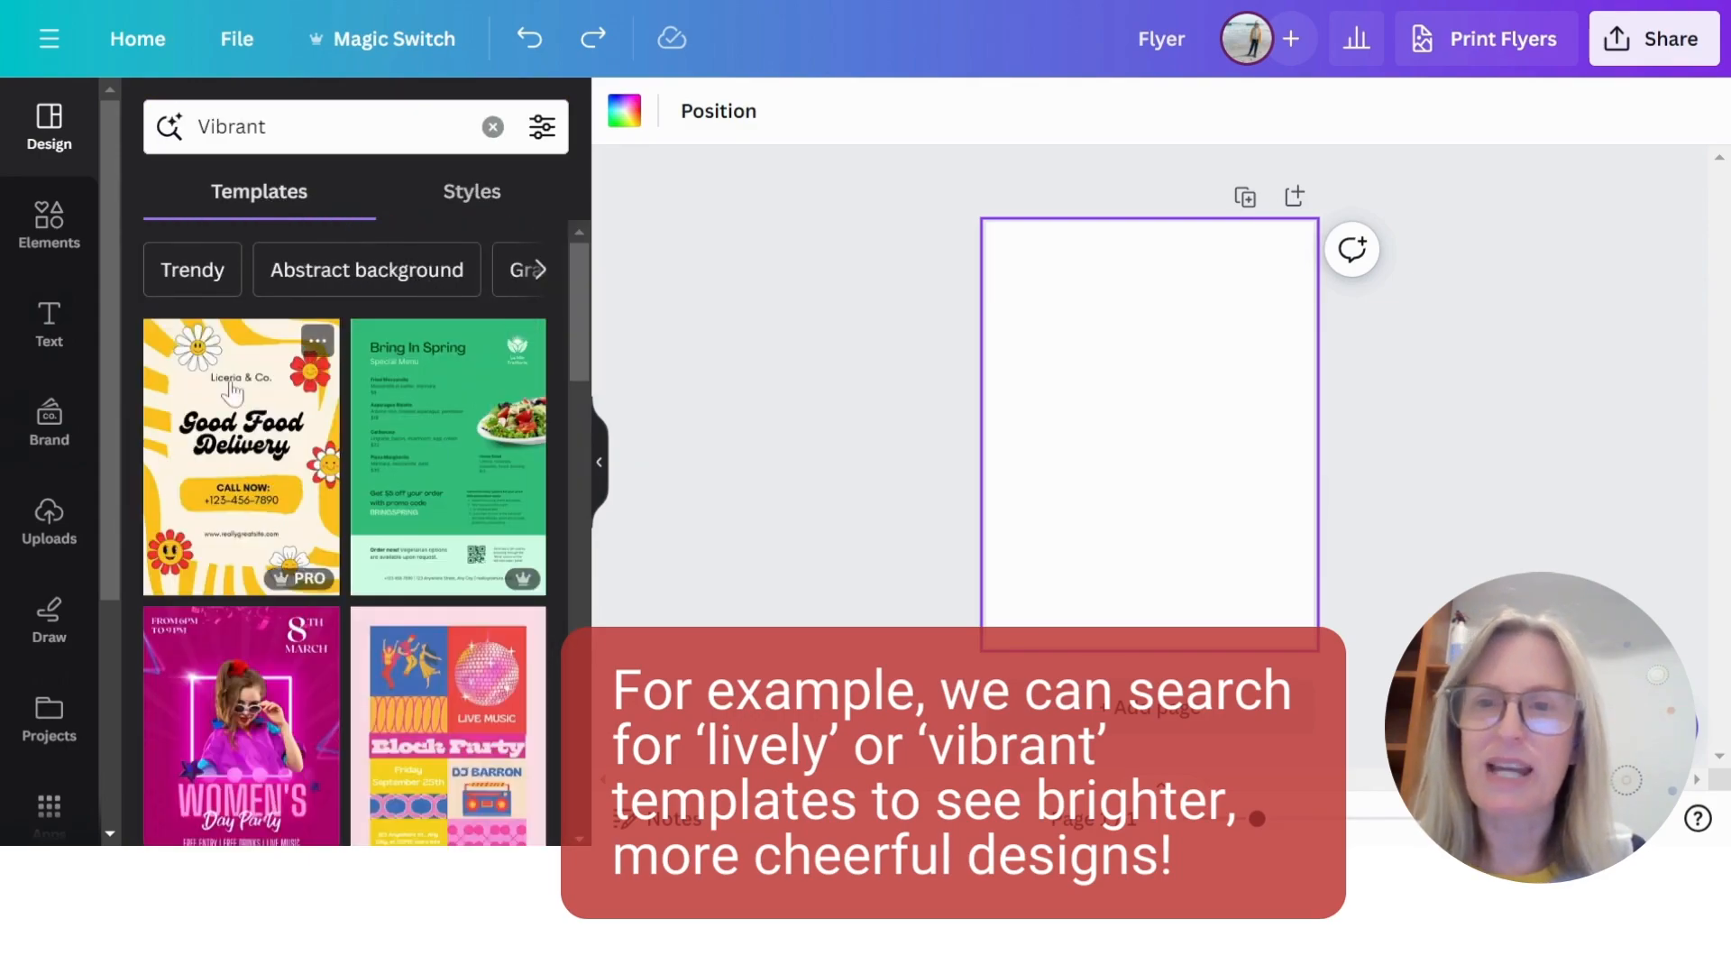
pyautogui.scroll(-12, 385, 669)
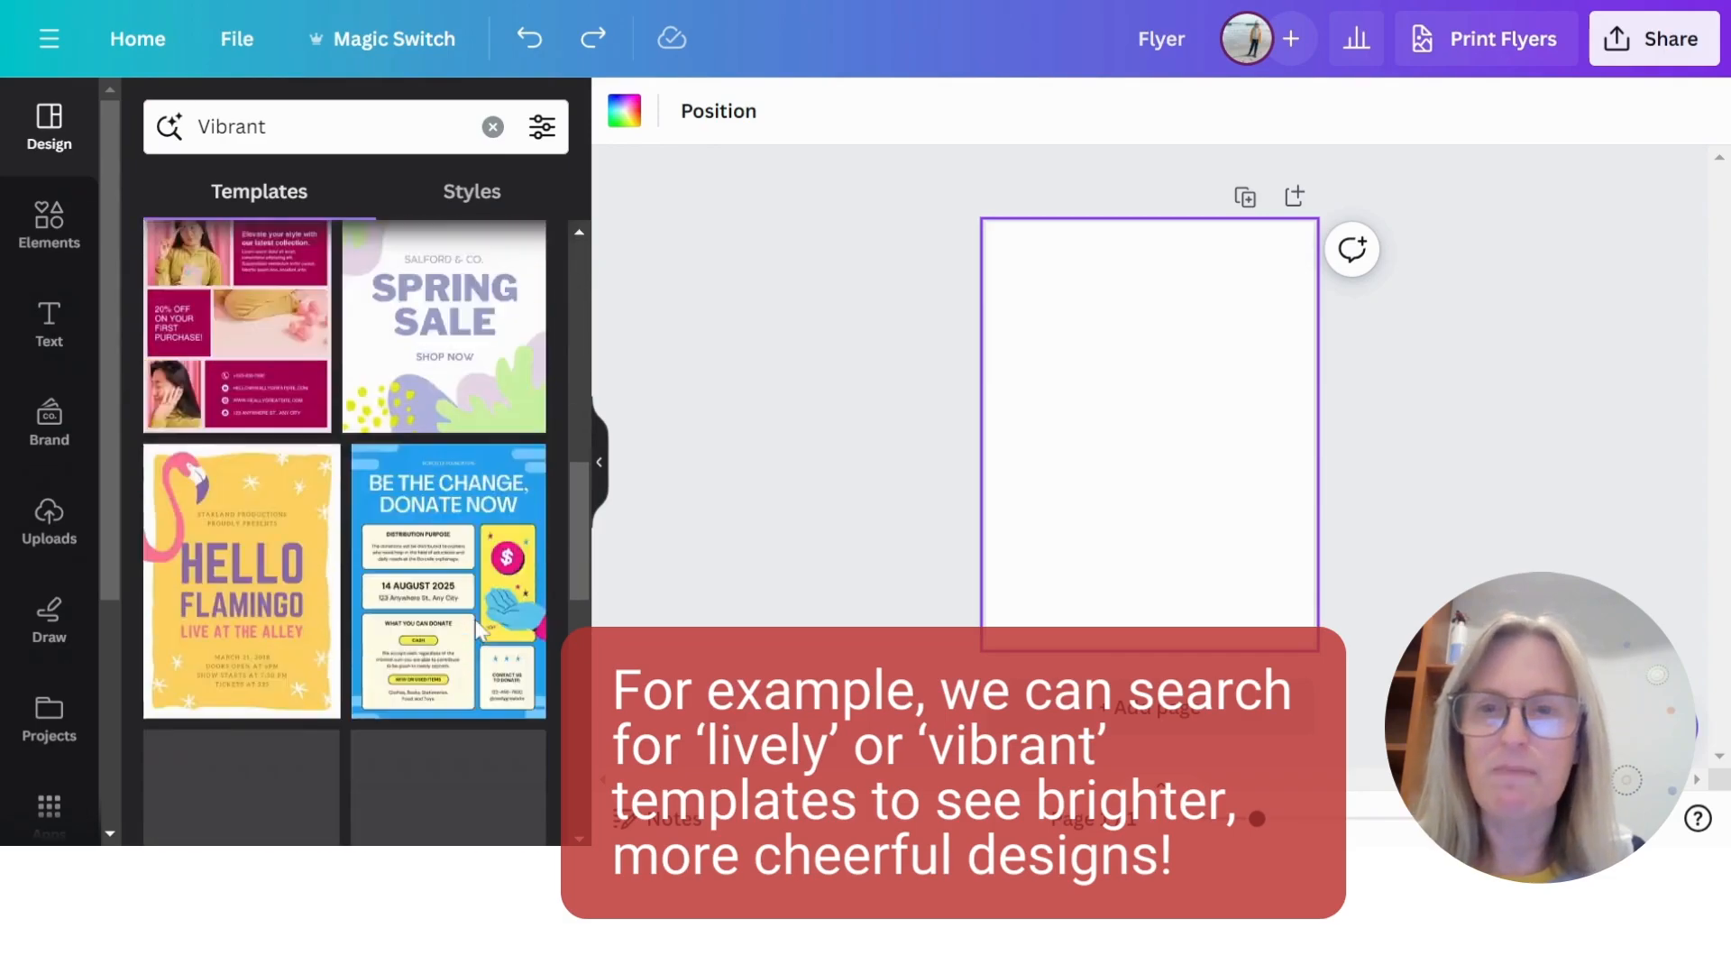
pyautogui.scroll(10, 476, 631)
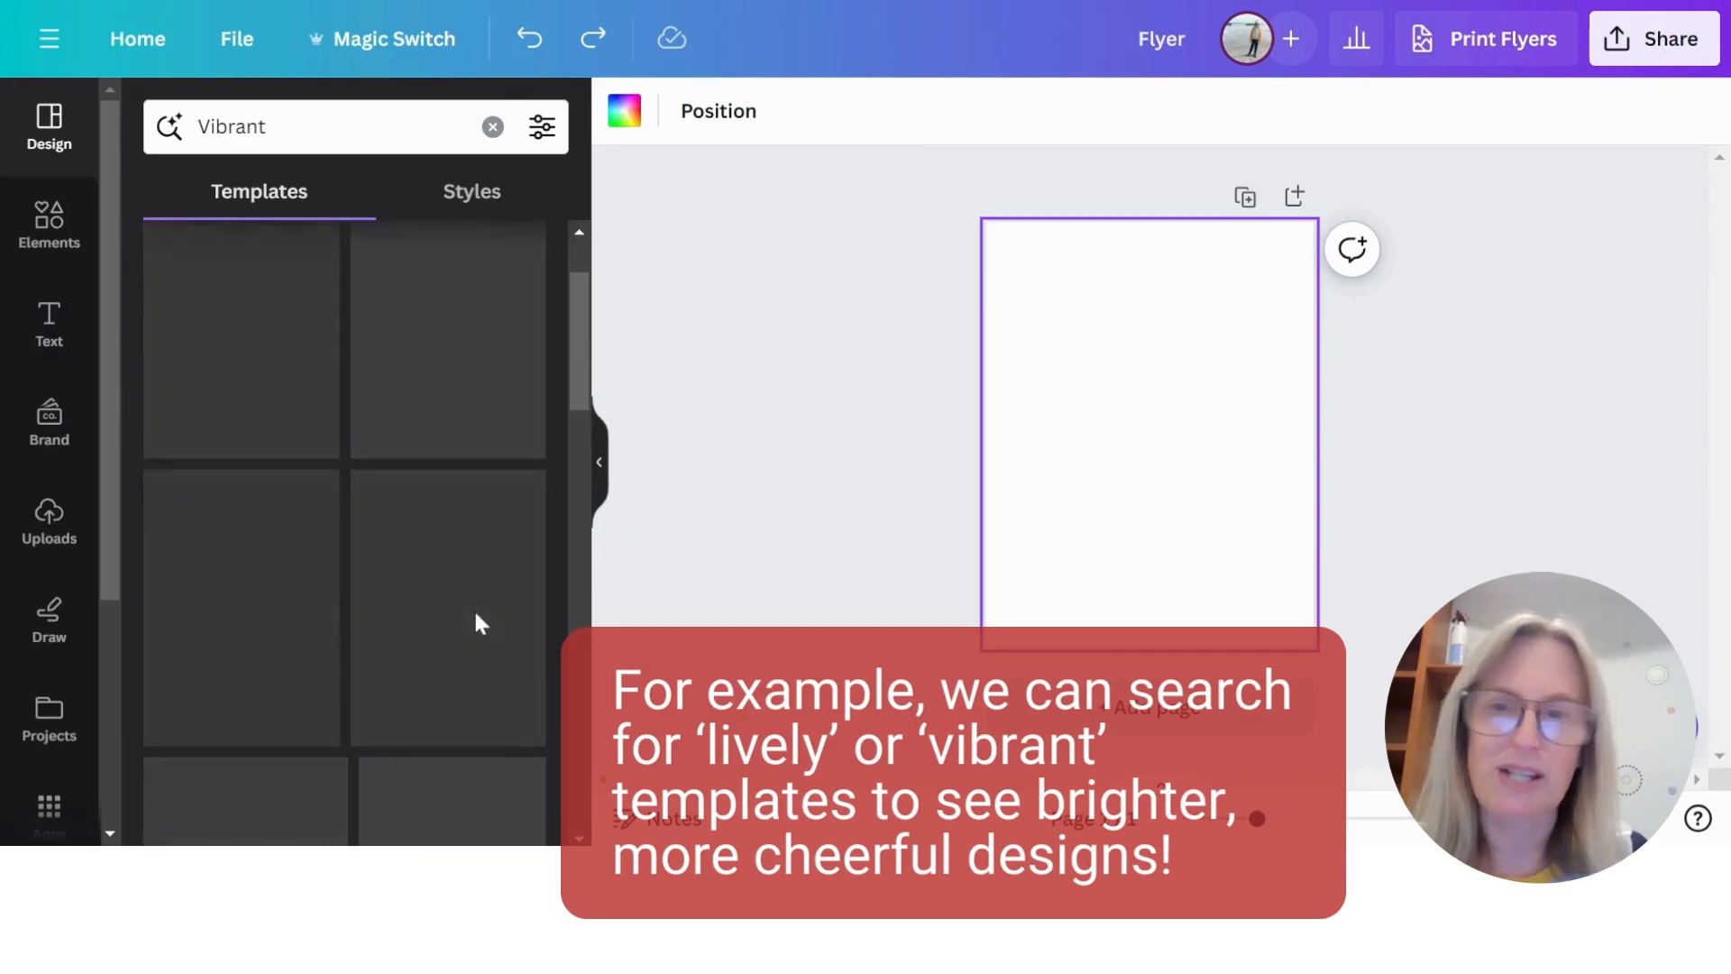
pyautogui.scroll(2, 476, 619)
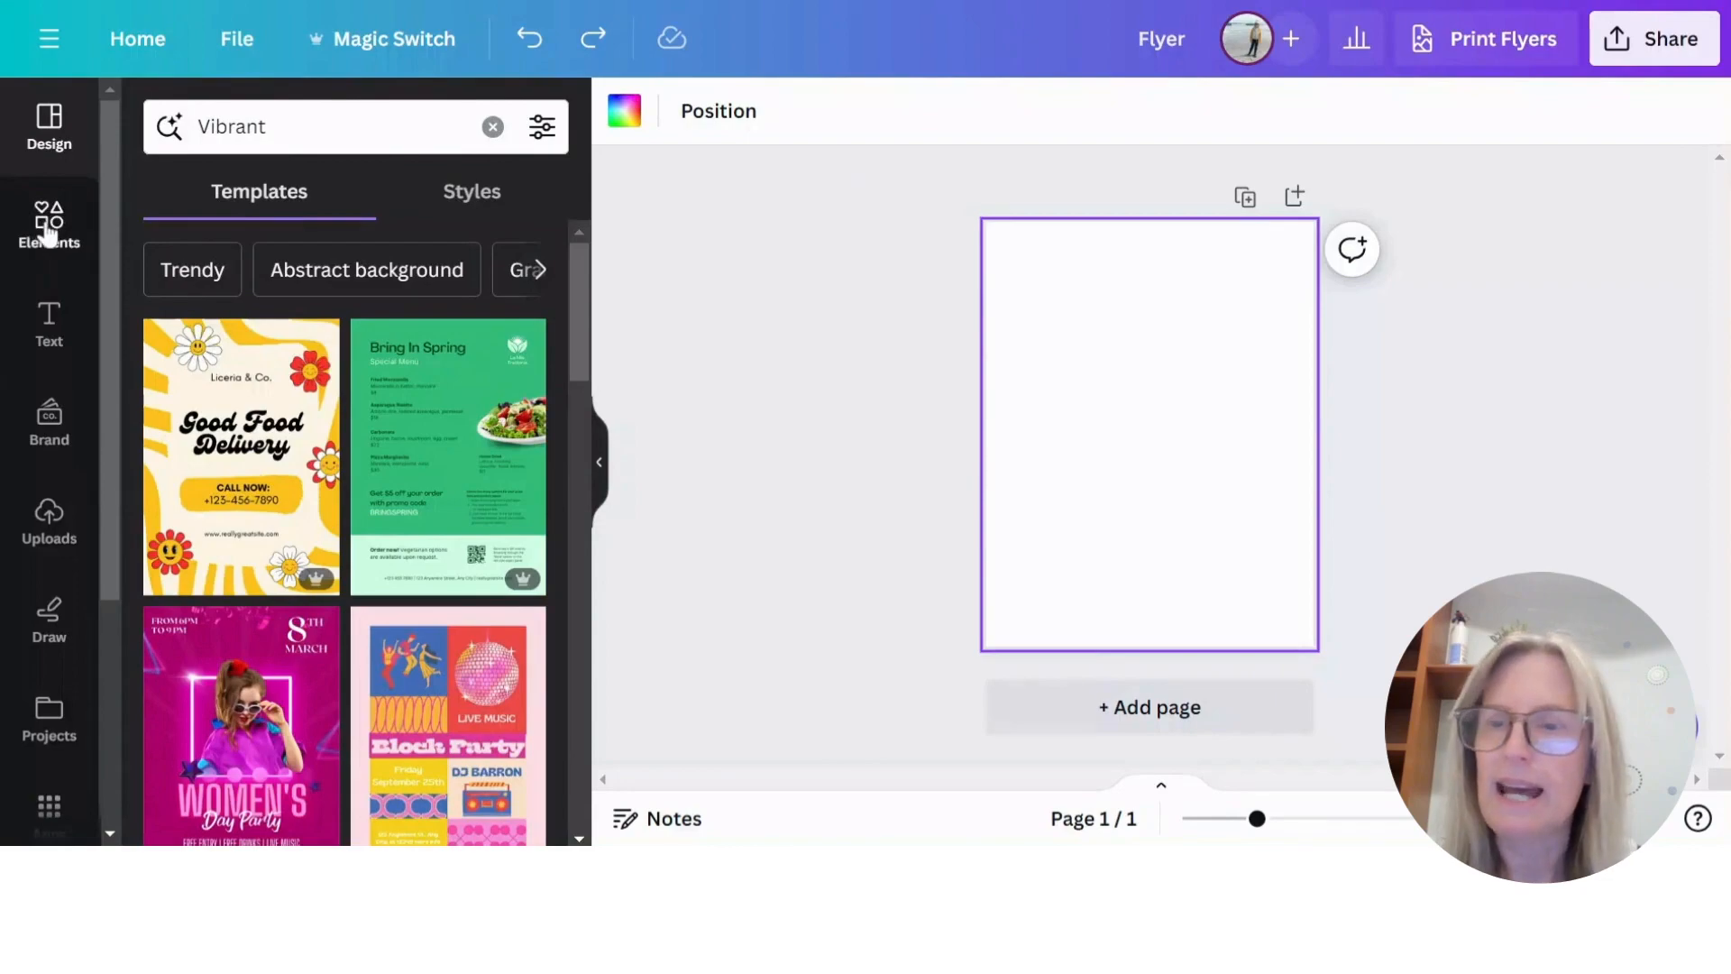
# - Open the elements library and look through the suggested quick links, such as Square, Logo and Santa hat
pyautogui.click(49, 234)
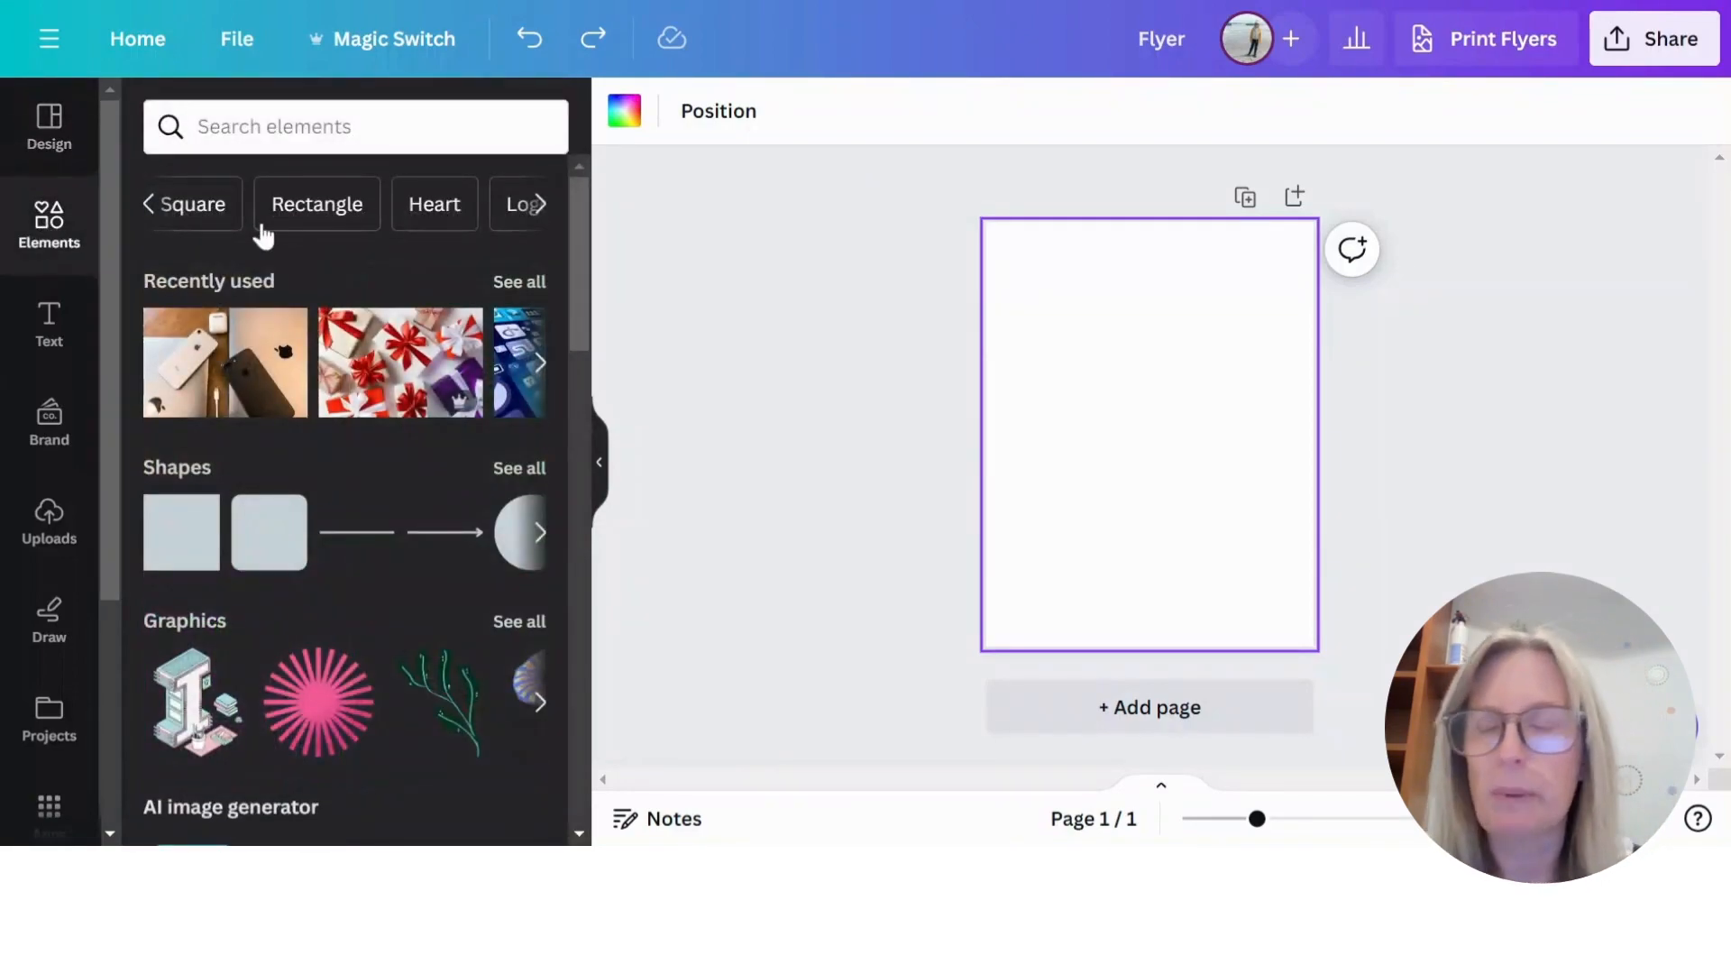
pyautogui.click(147, 204)
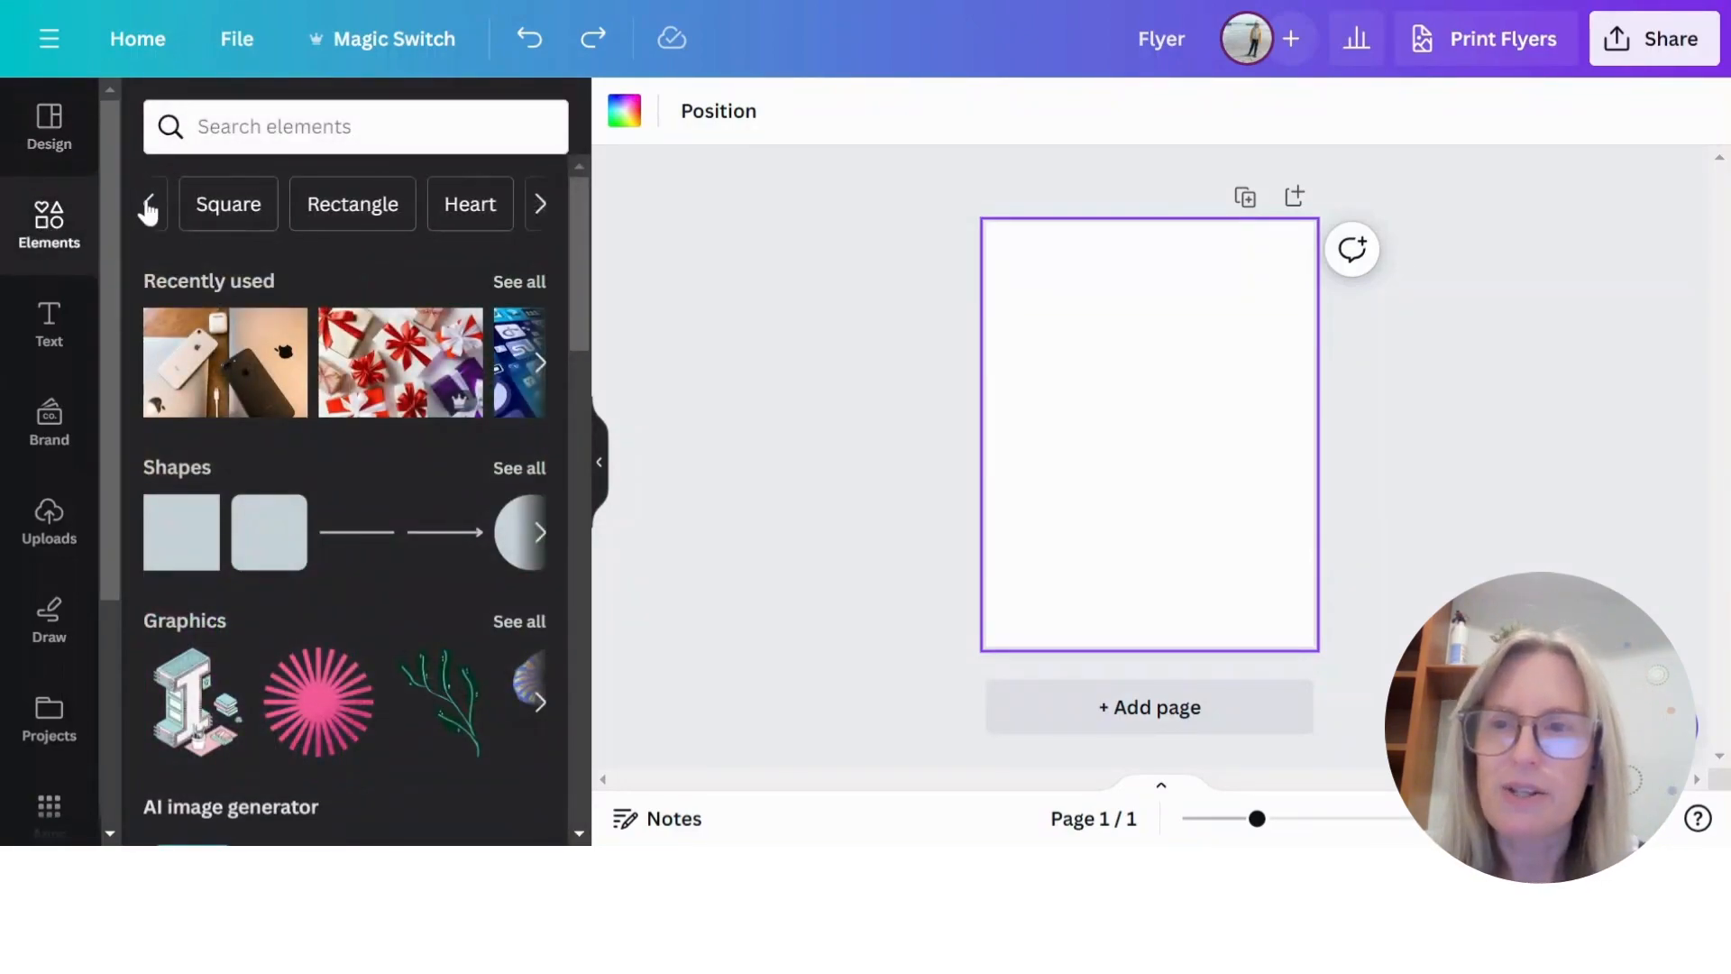
pyautogui.click(541, 204)
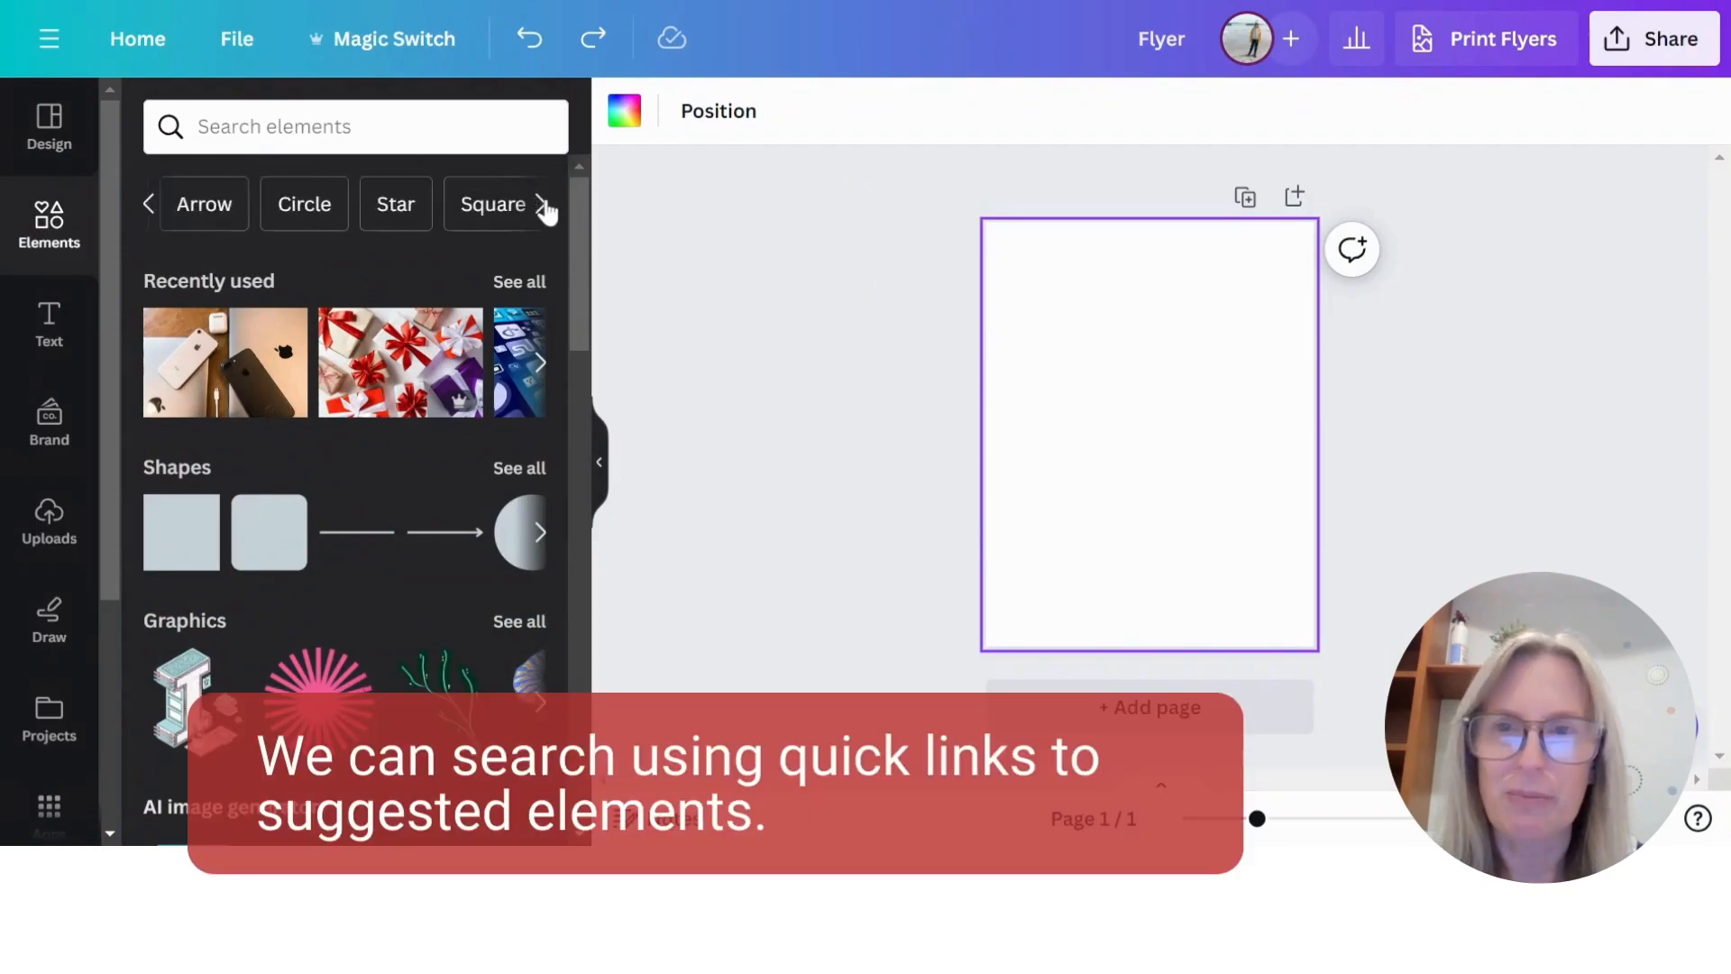
pyautogui.click(541, 205)
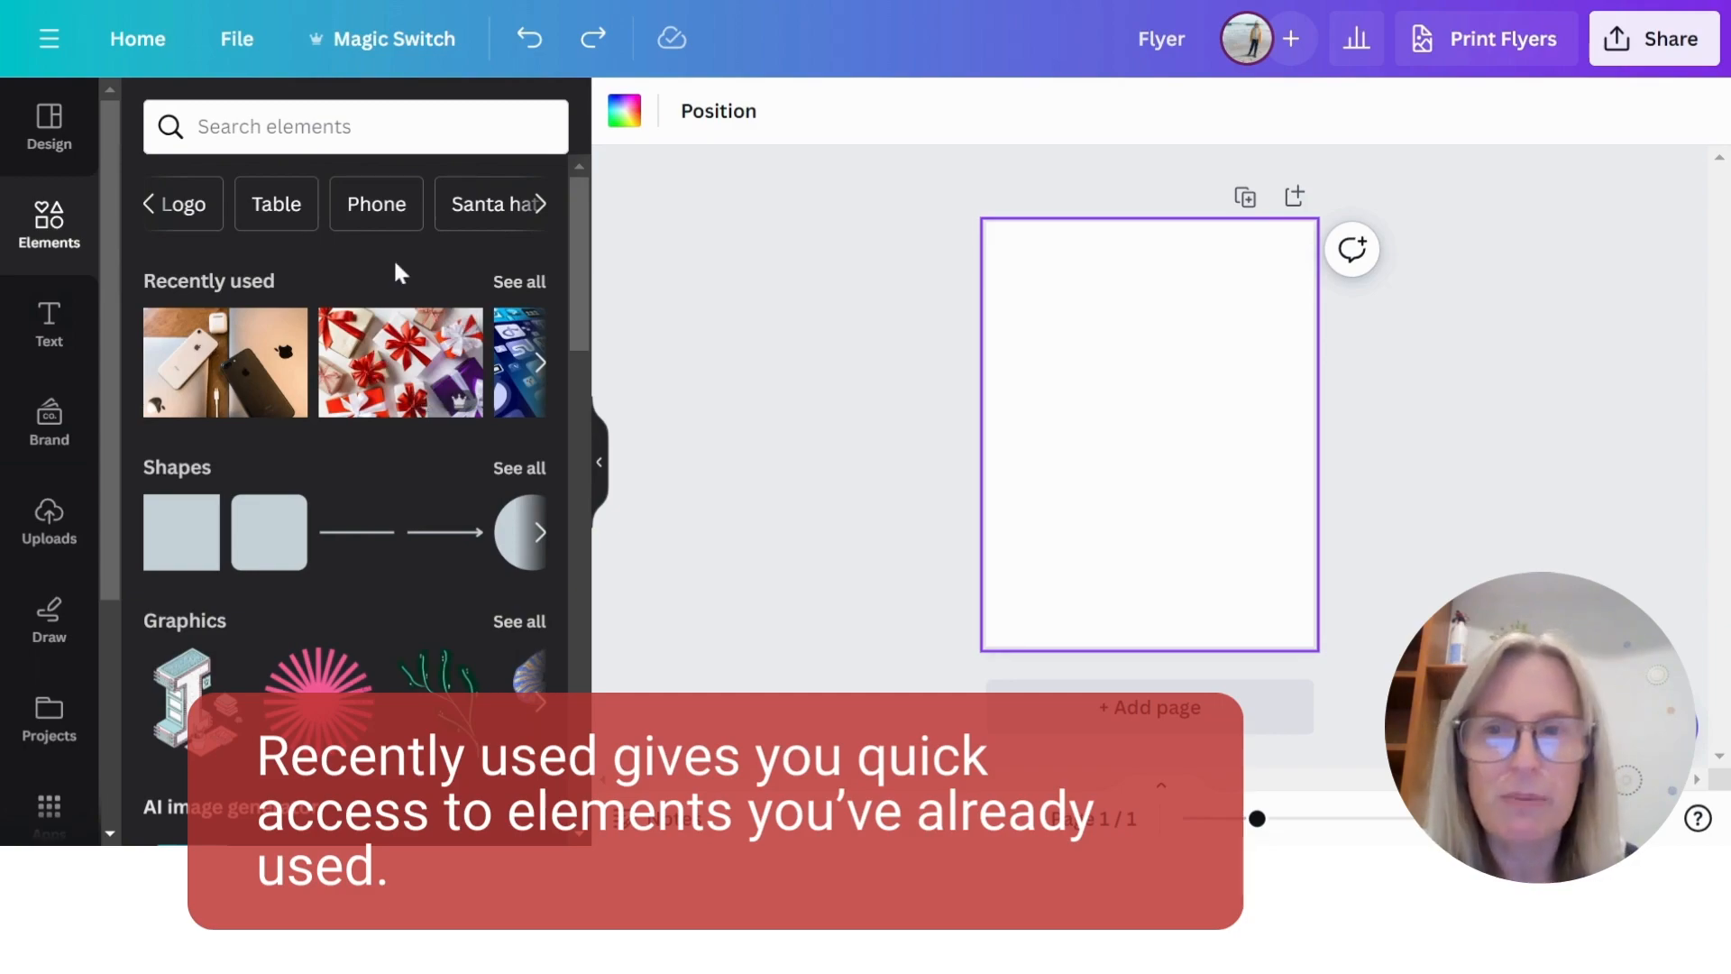
# - Open the full Shapes collection, look through its lines and shapes, and add a square to the flyer
pyautogui.scroll(-3, 415, 352)
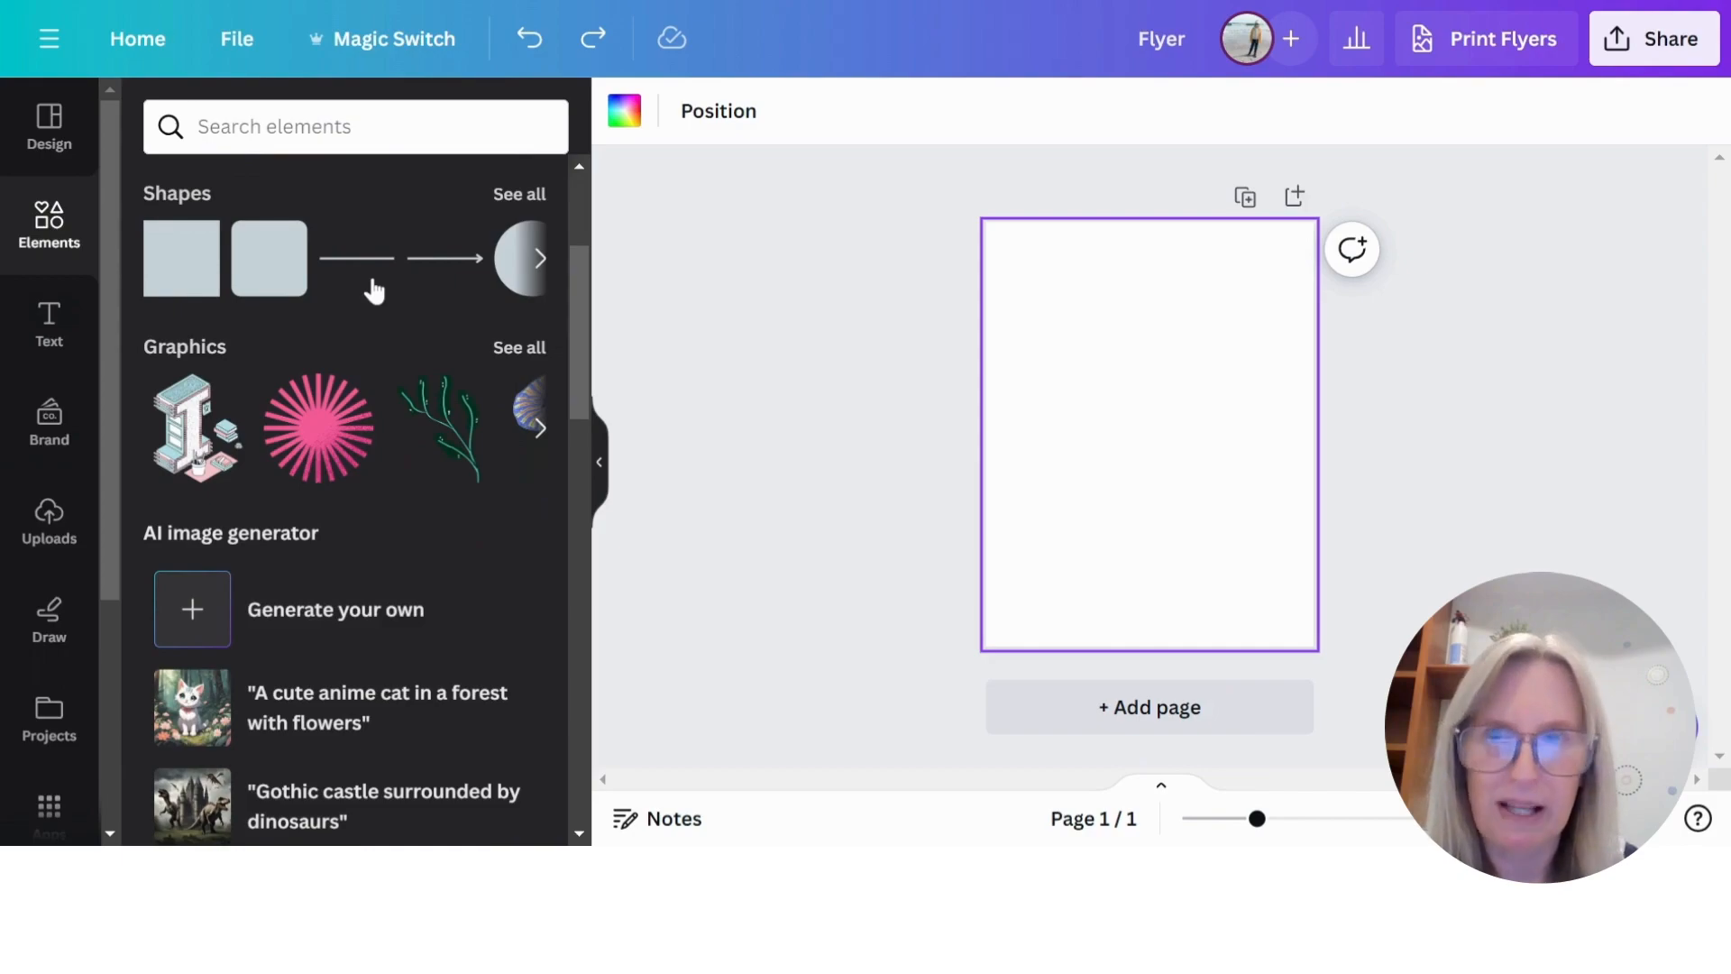
pyautogui.click(509, 194)
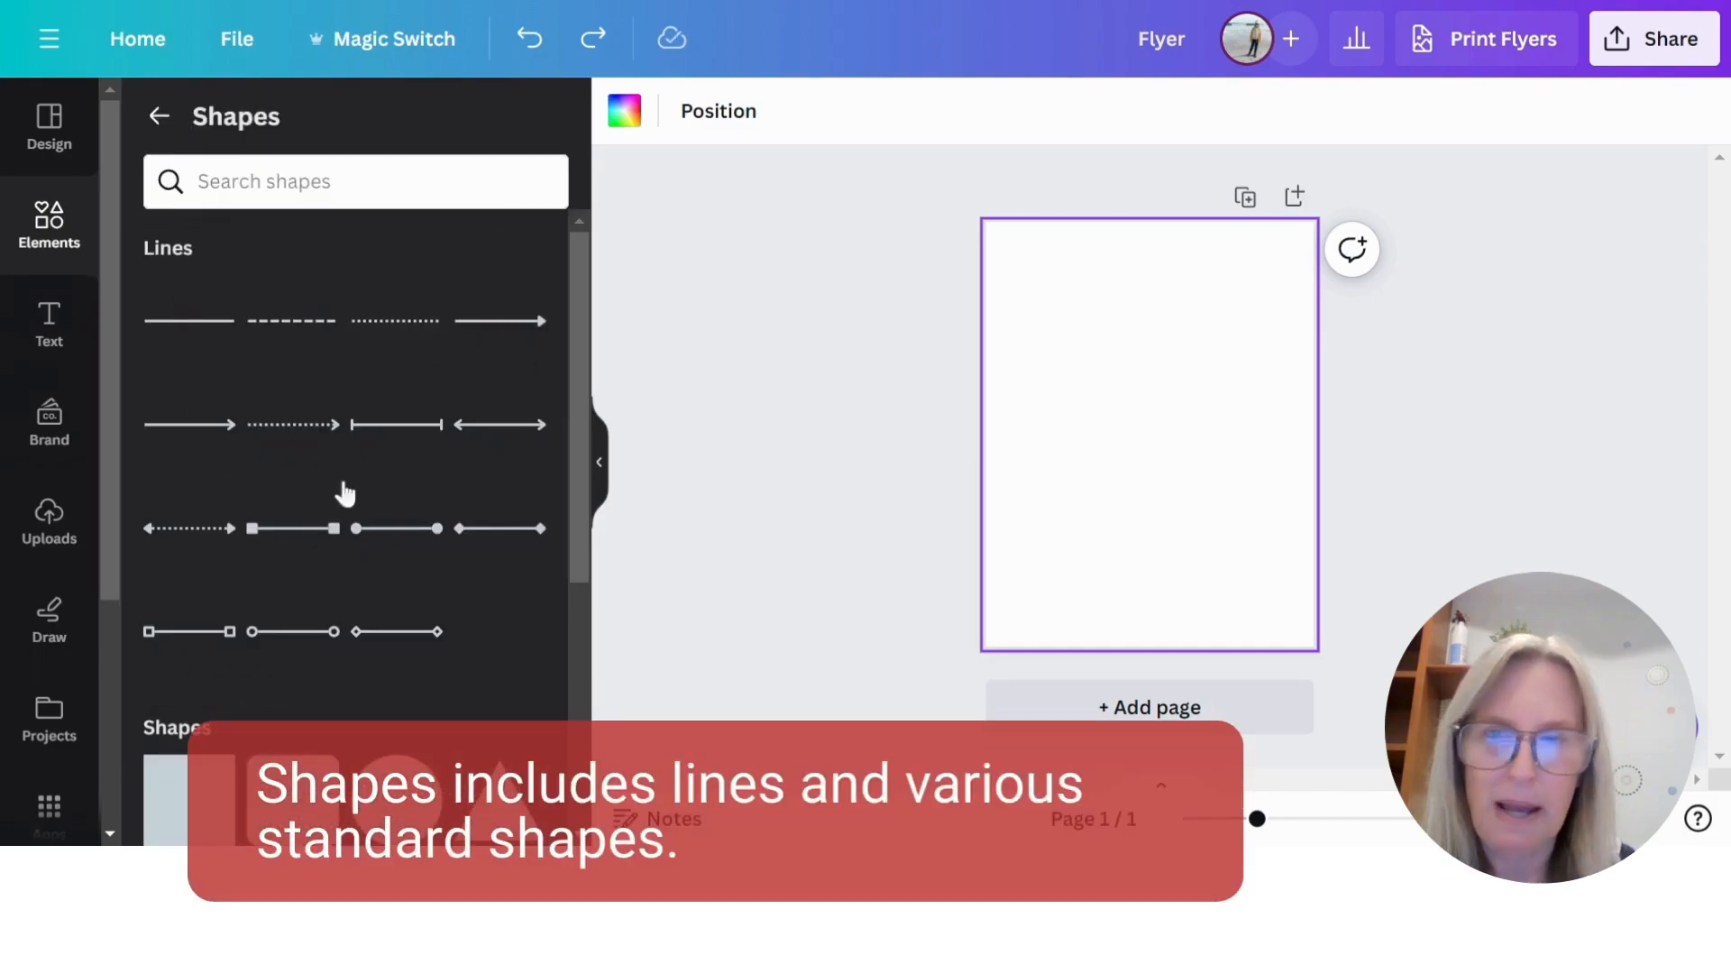
pyautogui.scroll(-9, 344, 493)
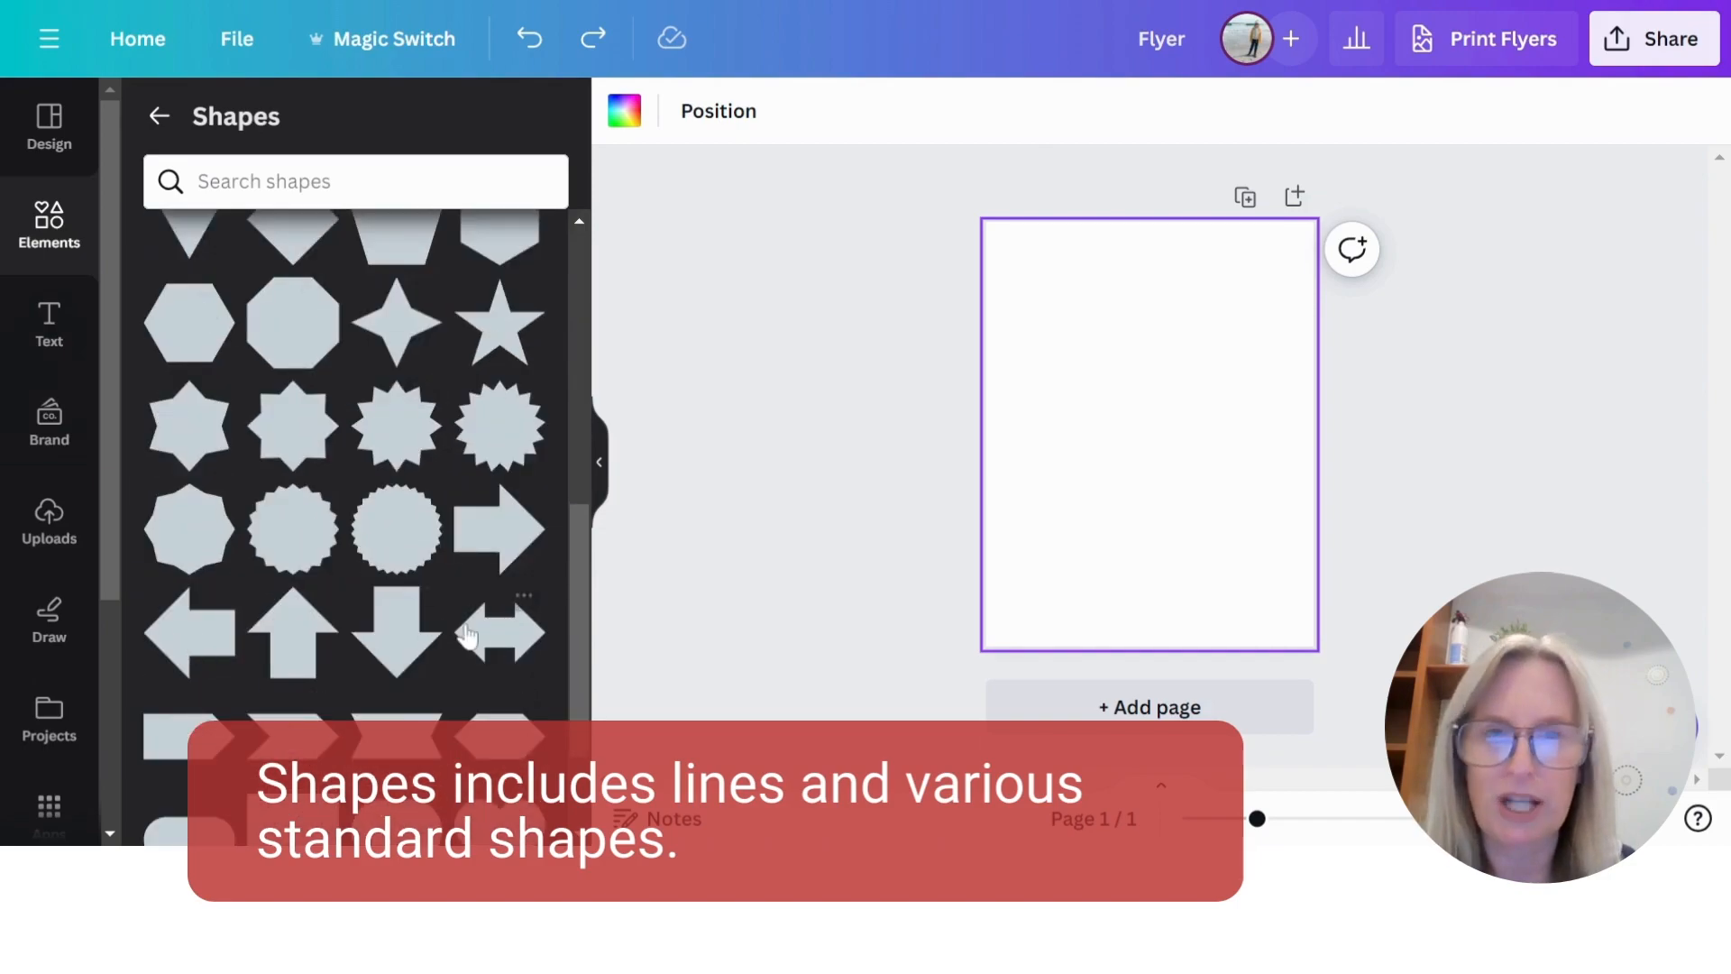
pyautogui.scroll(8, 466, 635)
pyautogui.scroll(-2, 452, 622)
pyautogui.click(191, 541)
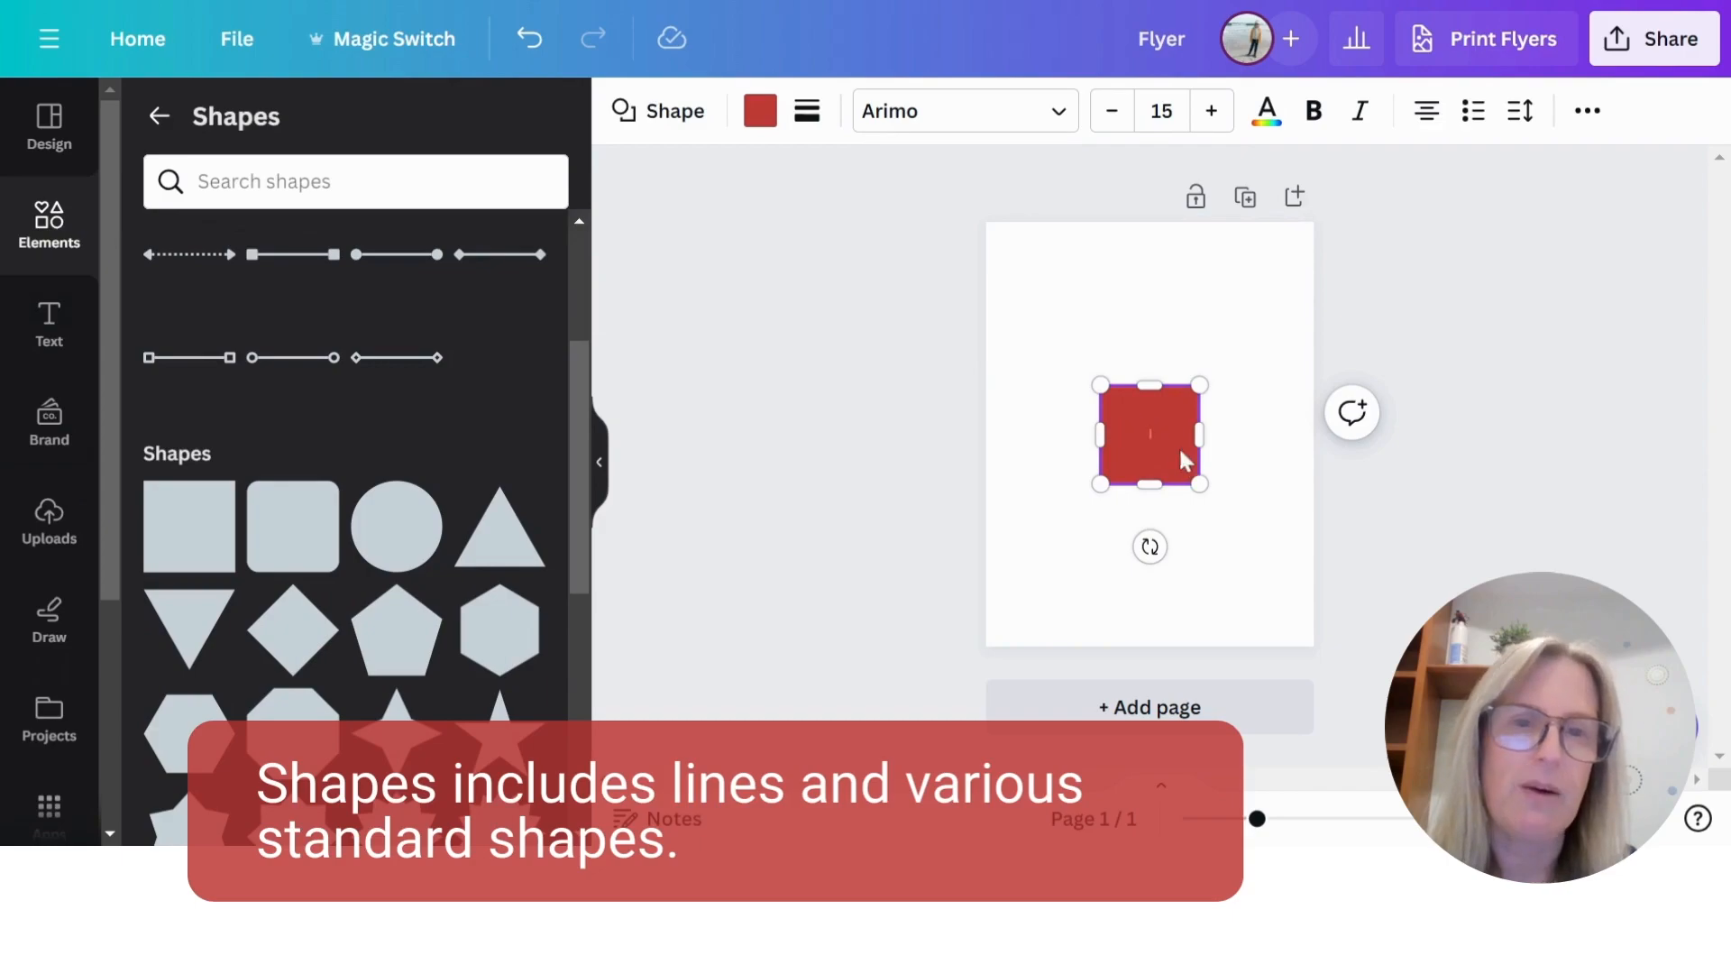
# - Return to the elements library and open the full Graphics collection to view its categories
pyautogui.click(158, 115)
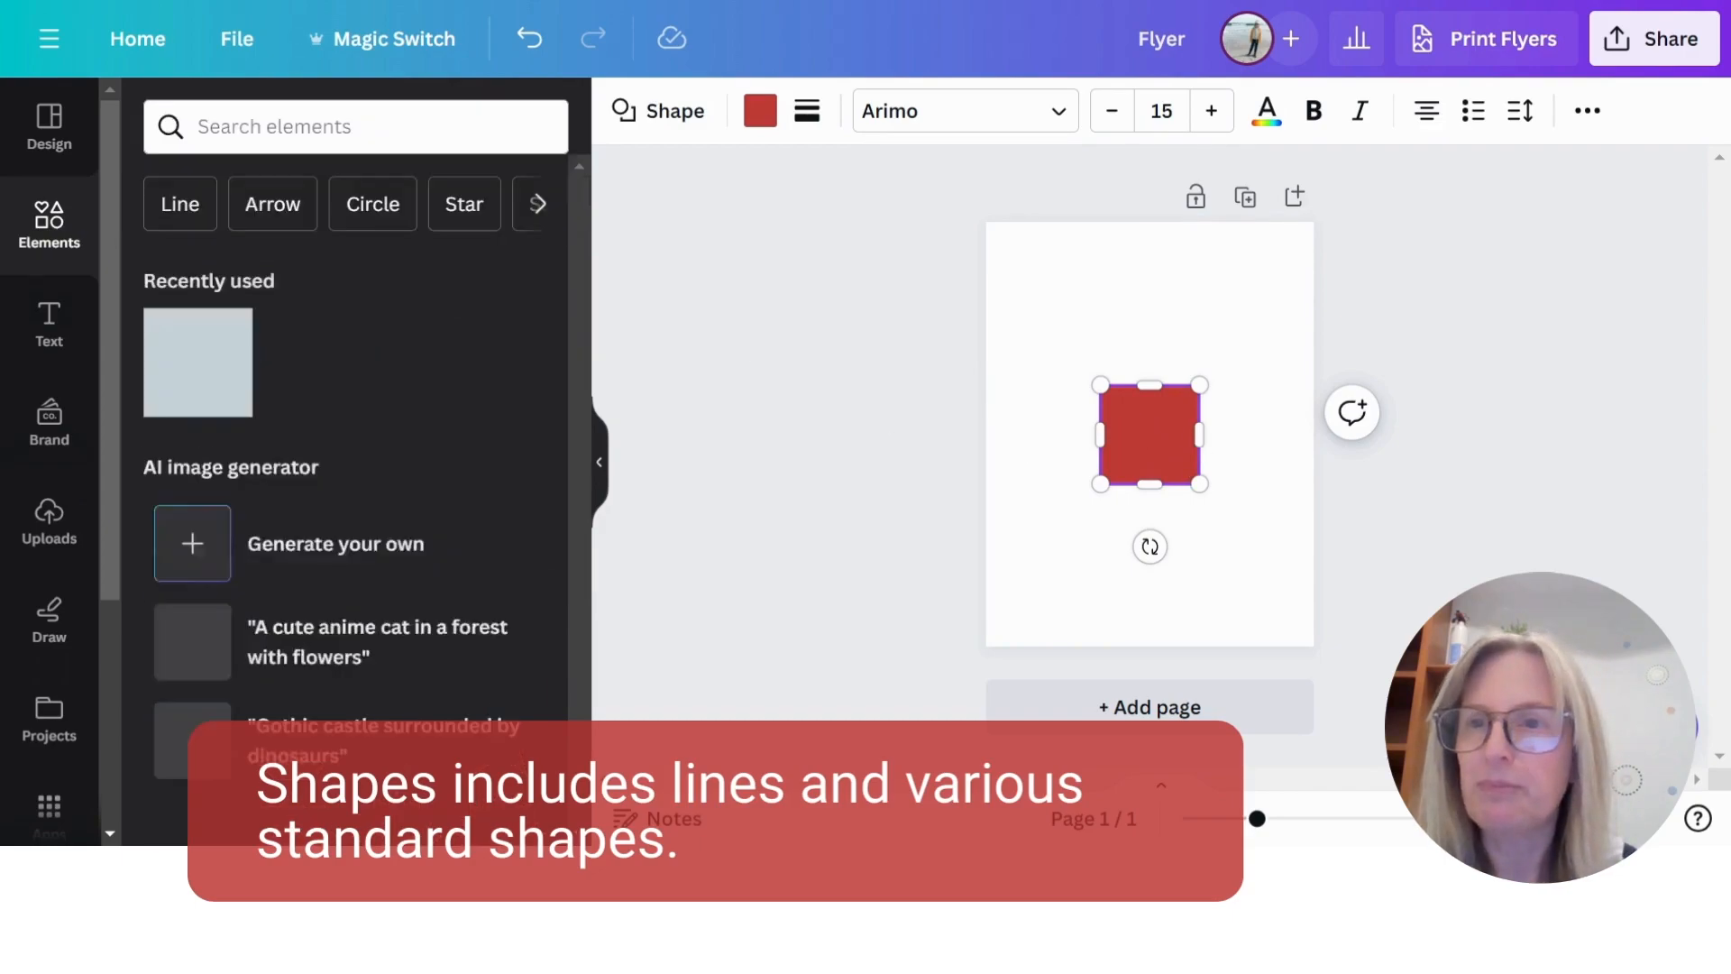
pyautogui.scroll(-2, 351, 433)
pyautogui.scroll(-3, 333, 417)
pyautogui.scroll(1, 406, 378)
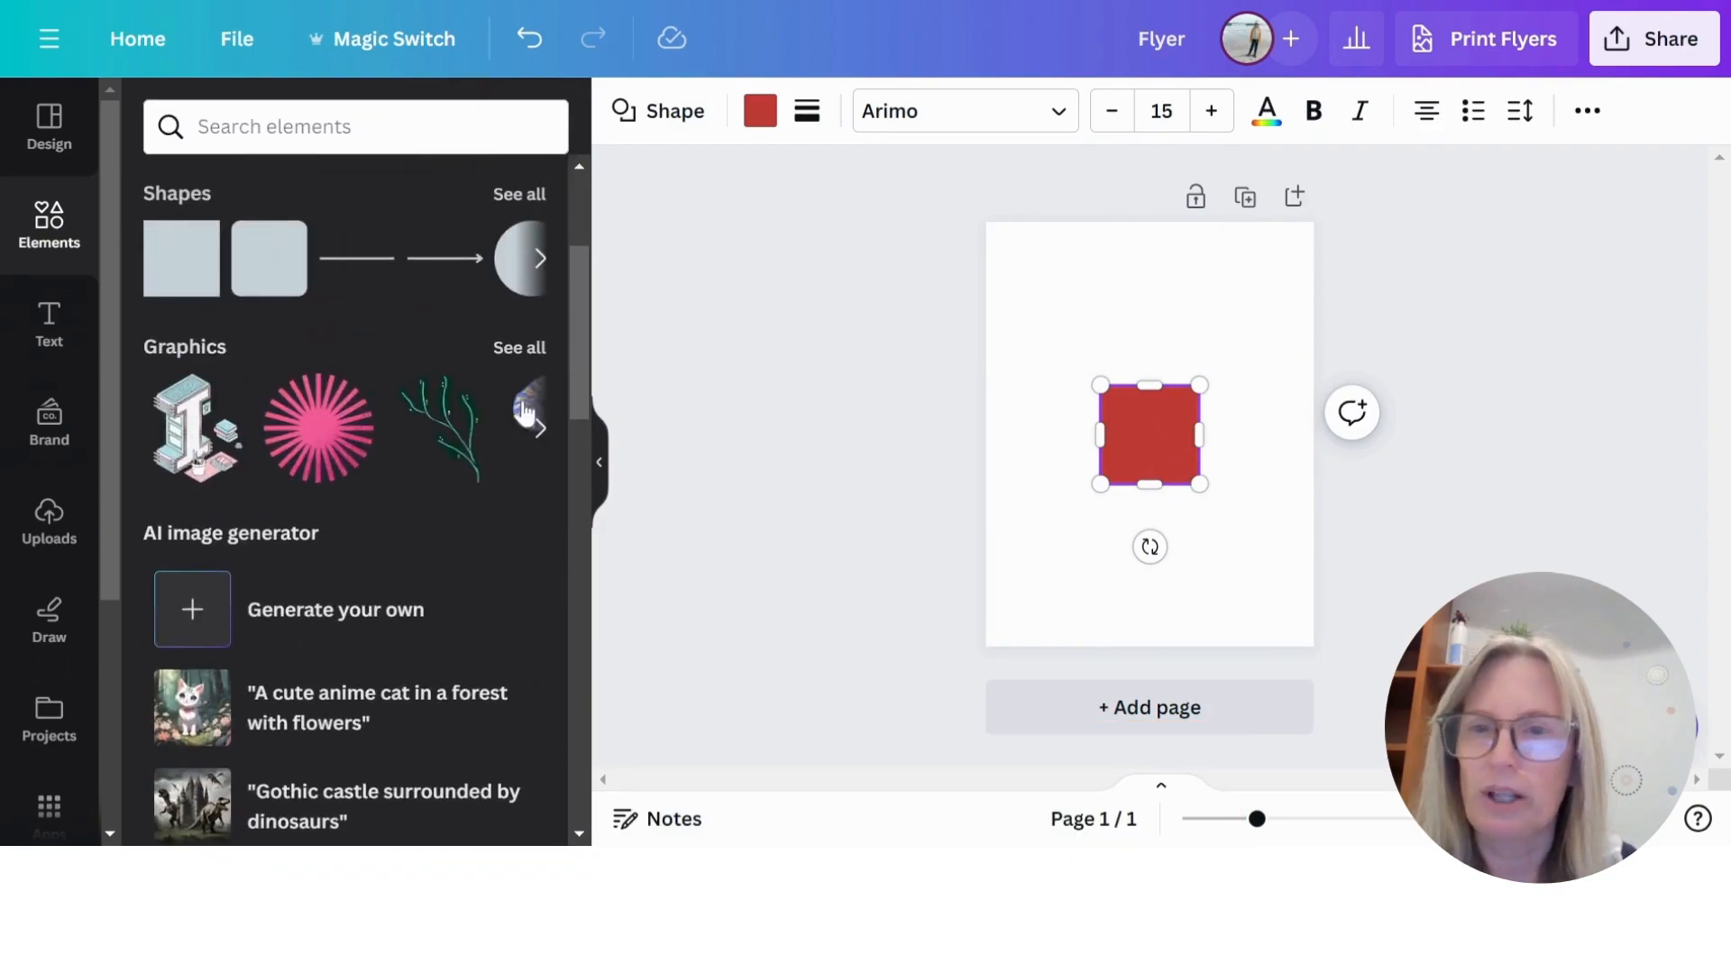
pyautogui.click(518, 346)
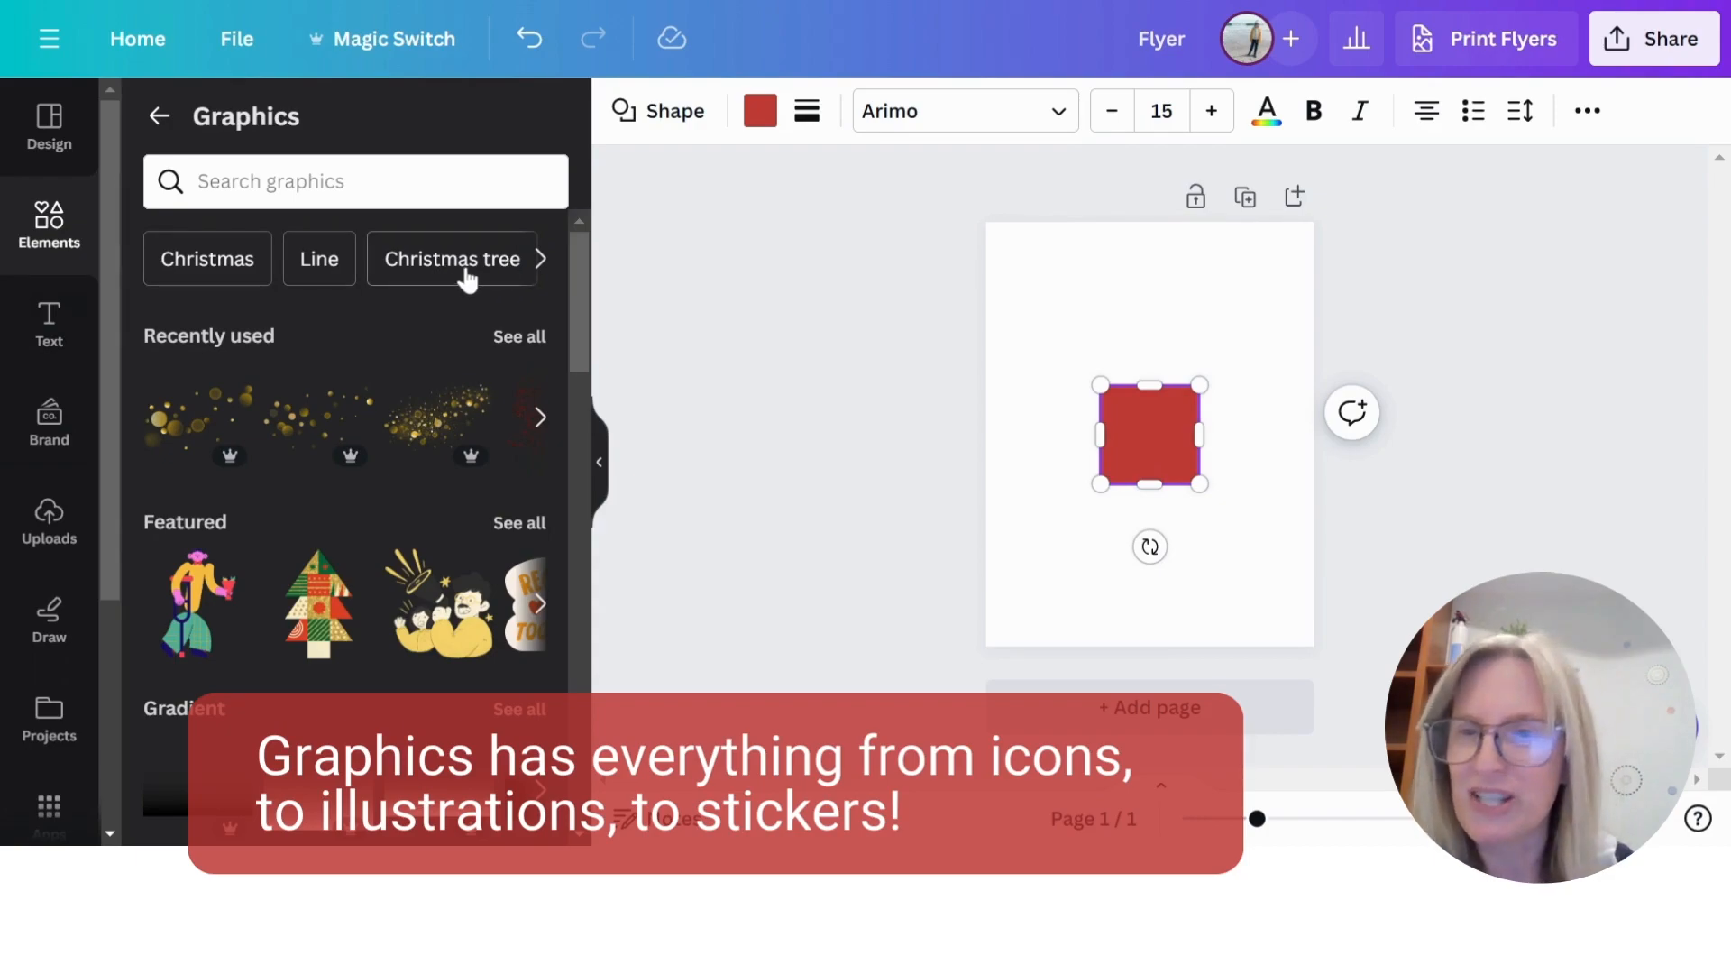
pyautogui.scroll(-3, 467, 280)
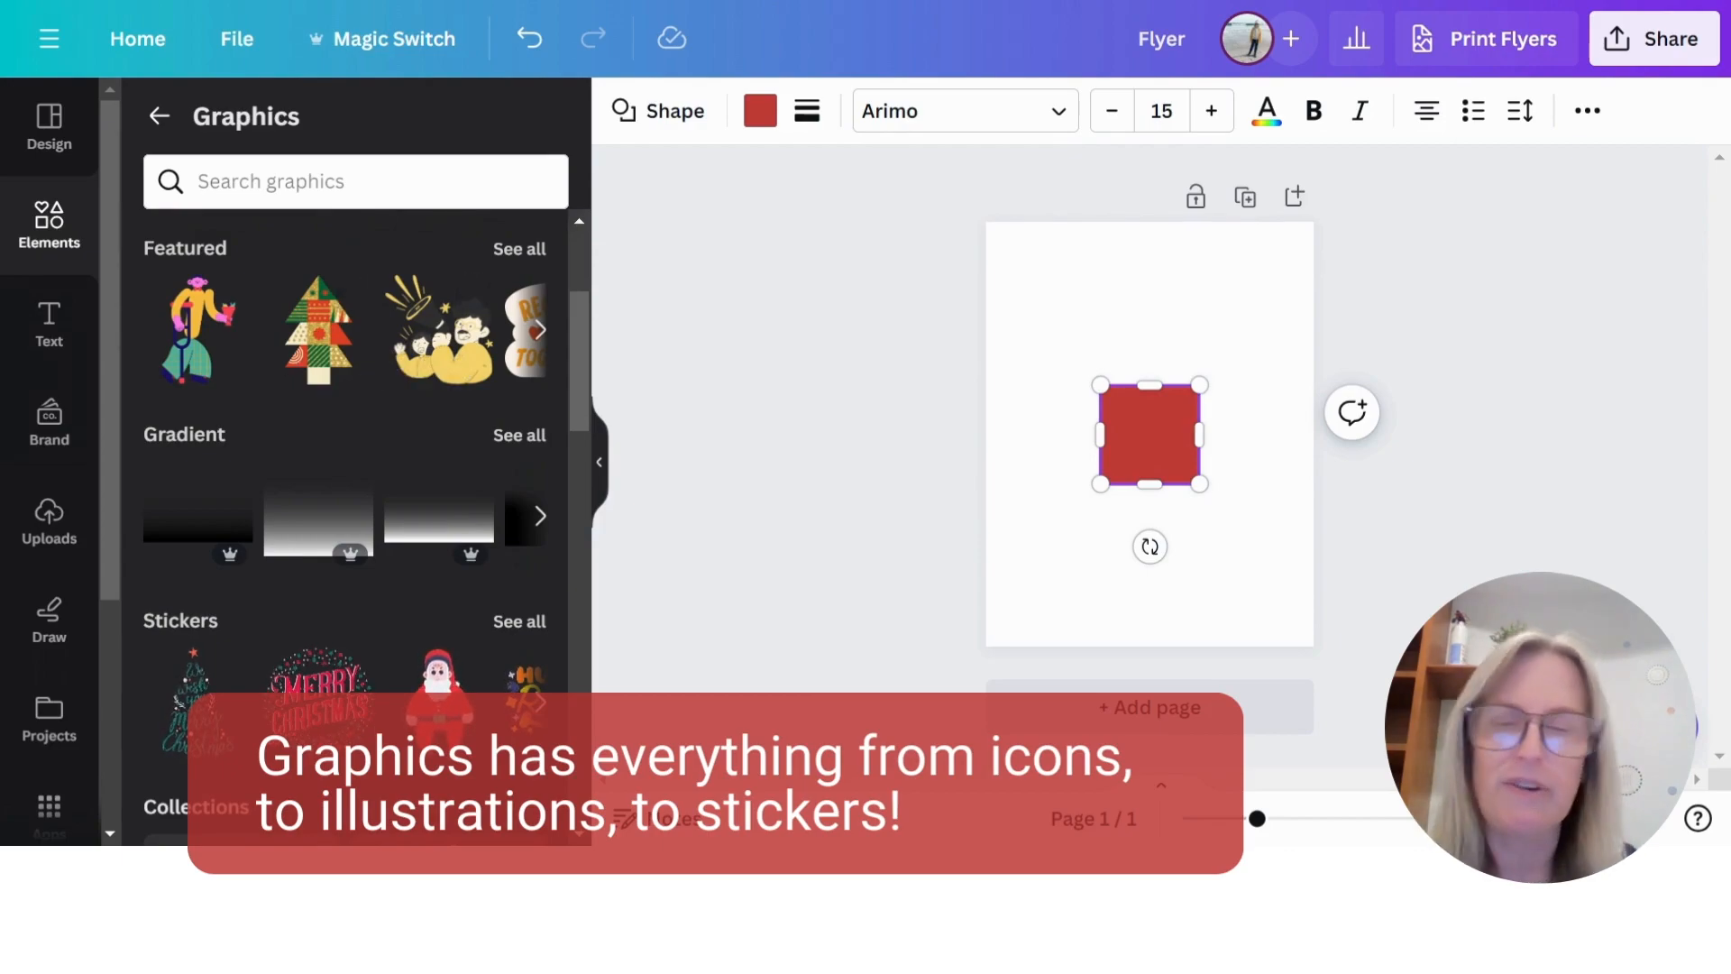
# - Browse all the Featured graphics and return to the Graphics overview
pyautogui.click(520, 249)
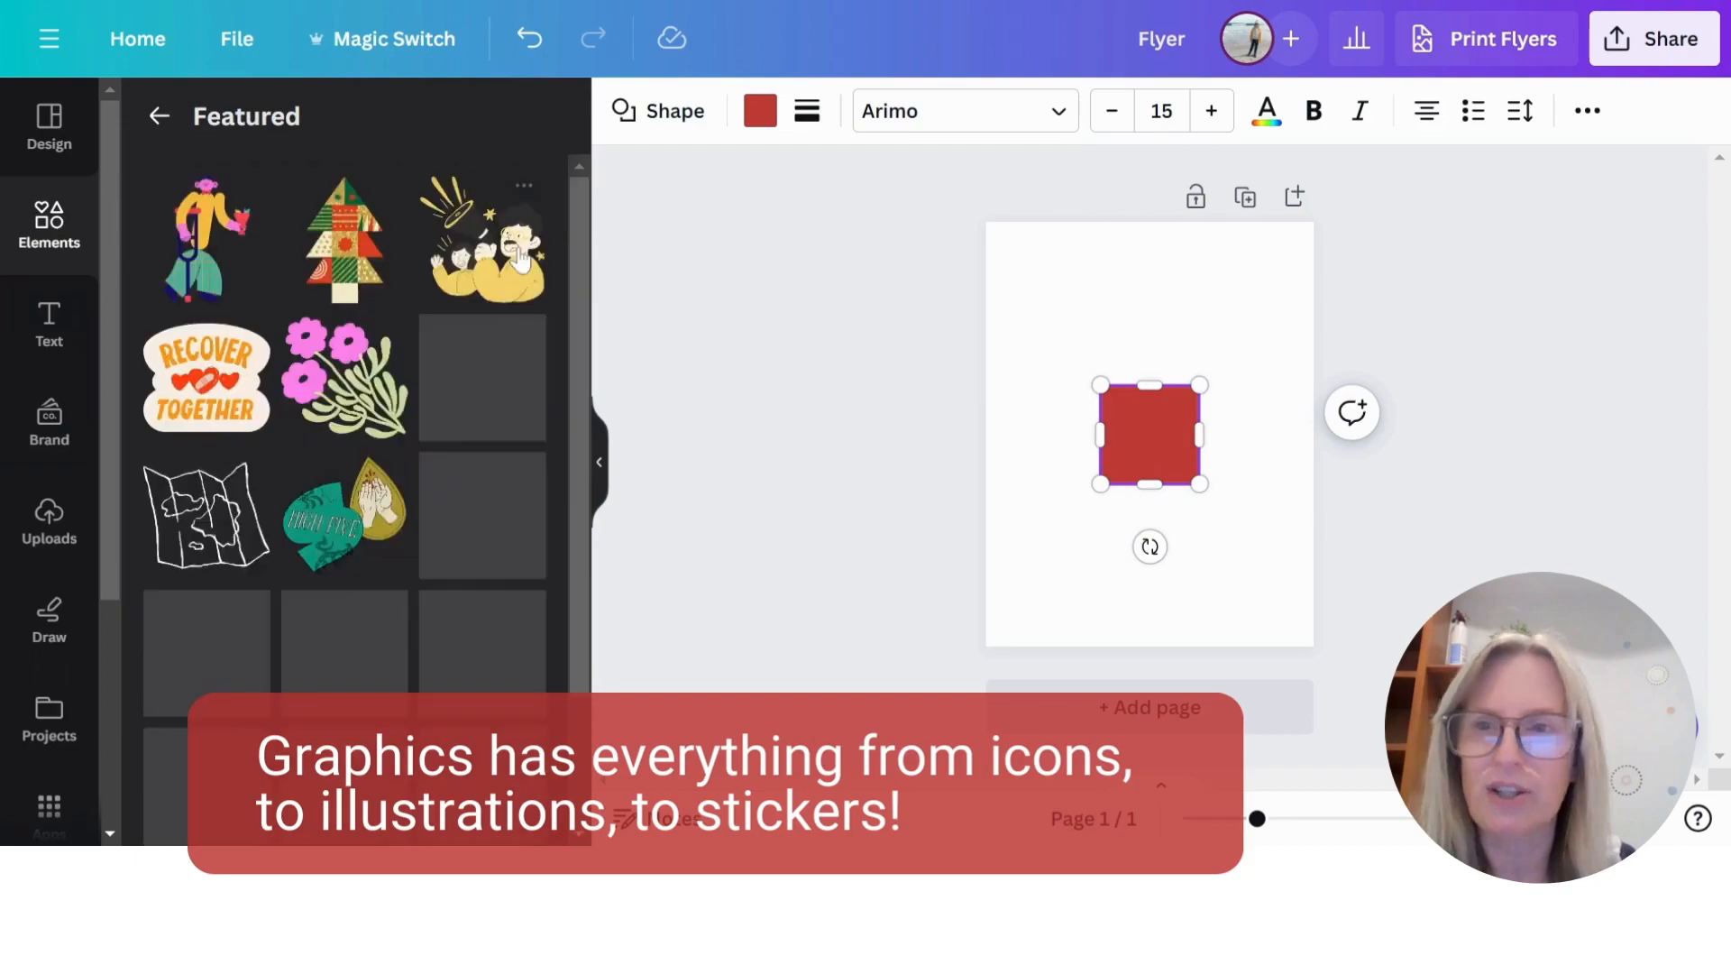
pyautogui.scroll(-2, 477, 451)
pyautogui.scroll(-3, 460, 613)
pyautogui.scroll(-3, 424, 613)
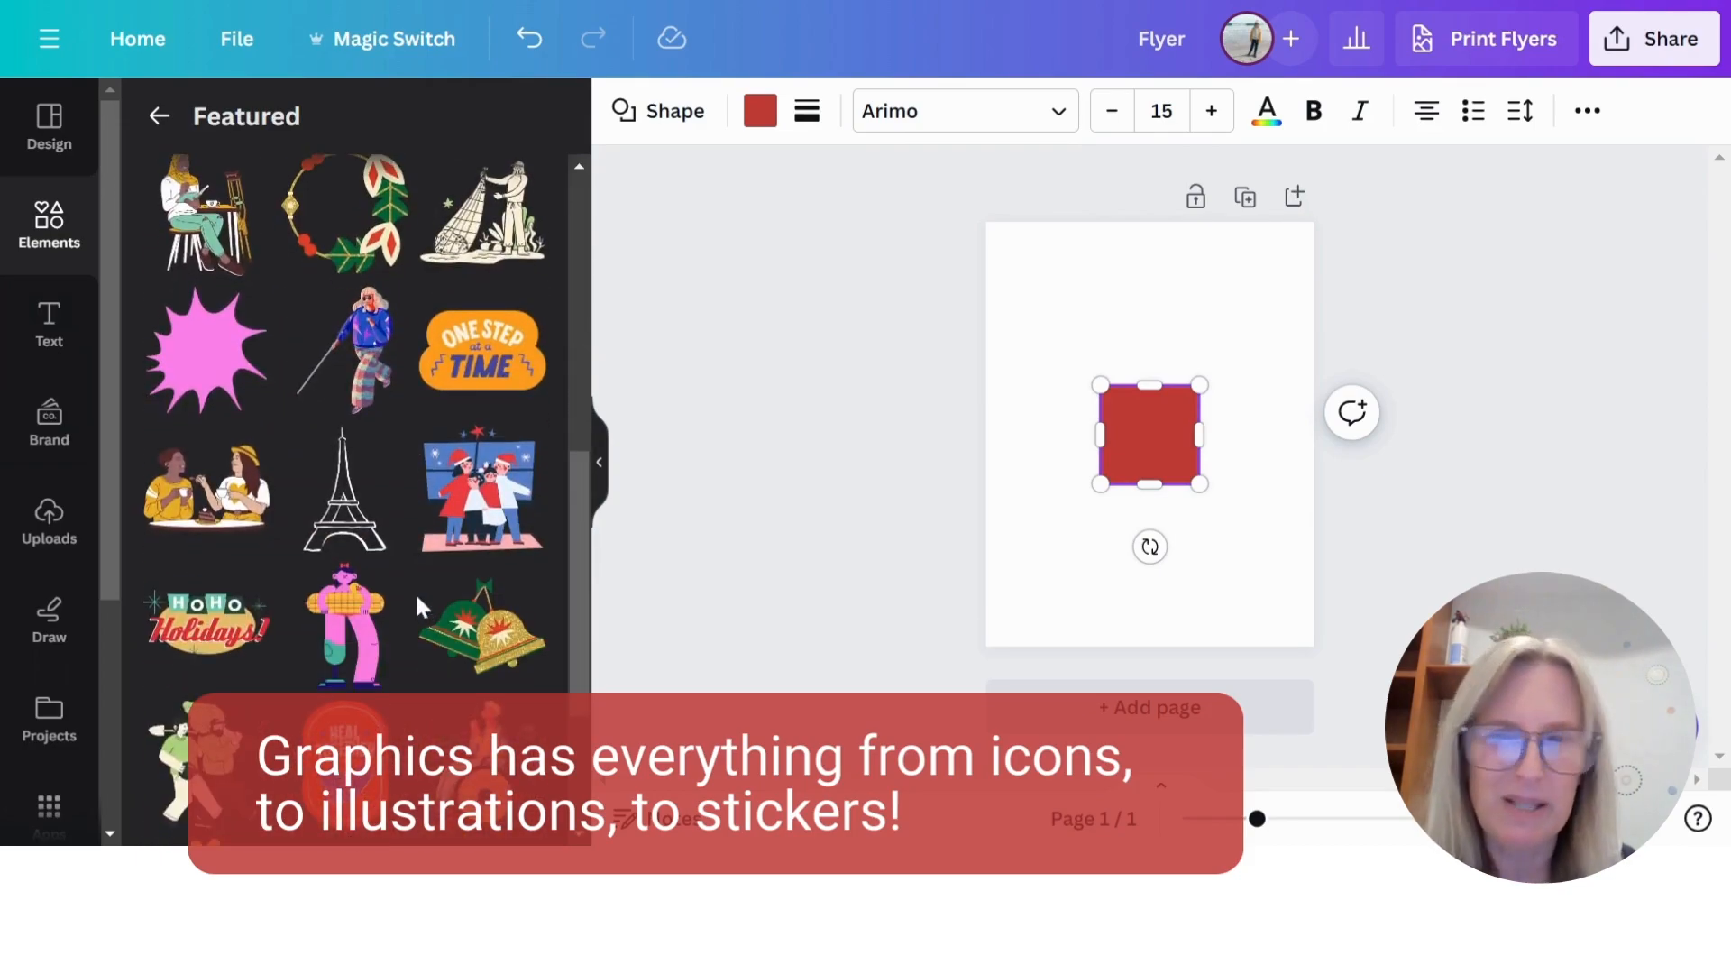
pyautogui.scroll(-5, 419, 595)
pyautogui.click(160, 120)
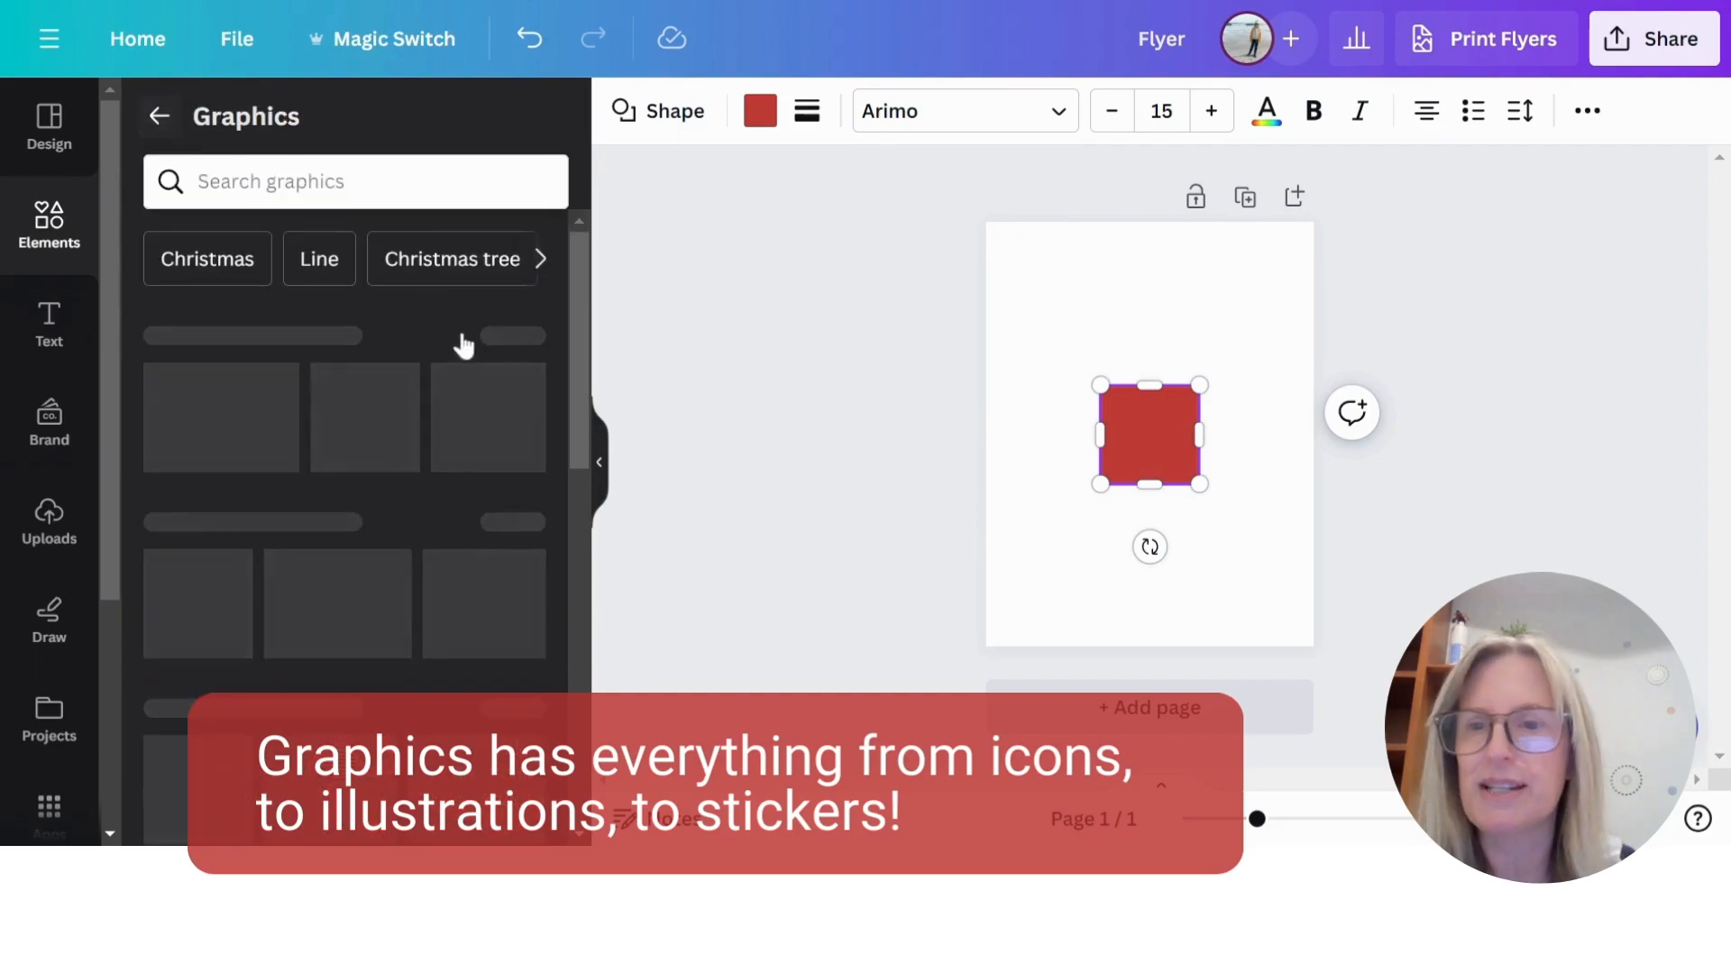
# - Examine the Gradient, Stickers and Collections sections of the Graphics library
pyautogui.scroll(-4, 414, 379)
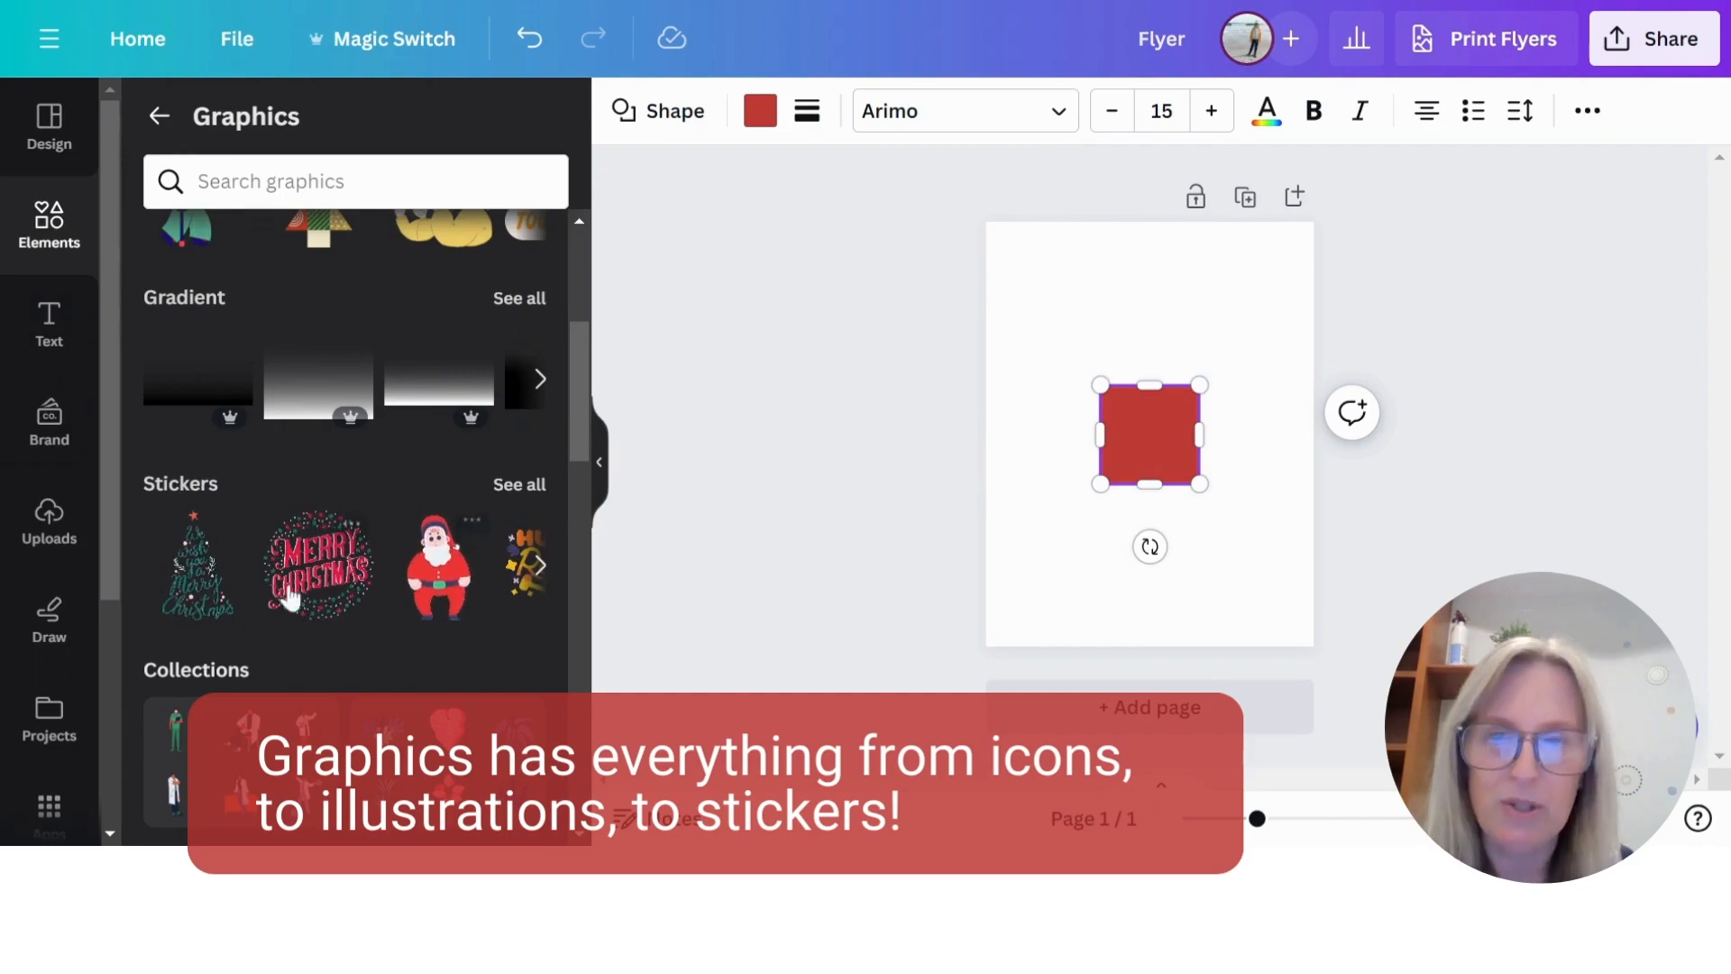
pyautogui.scroll(-2, 396, 606)
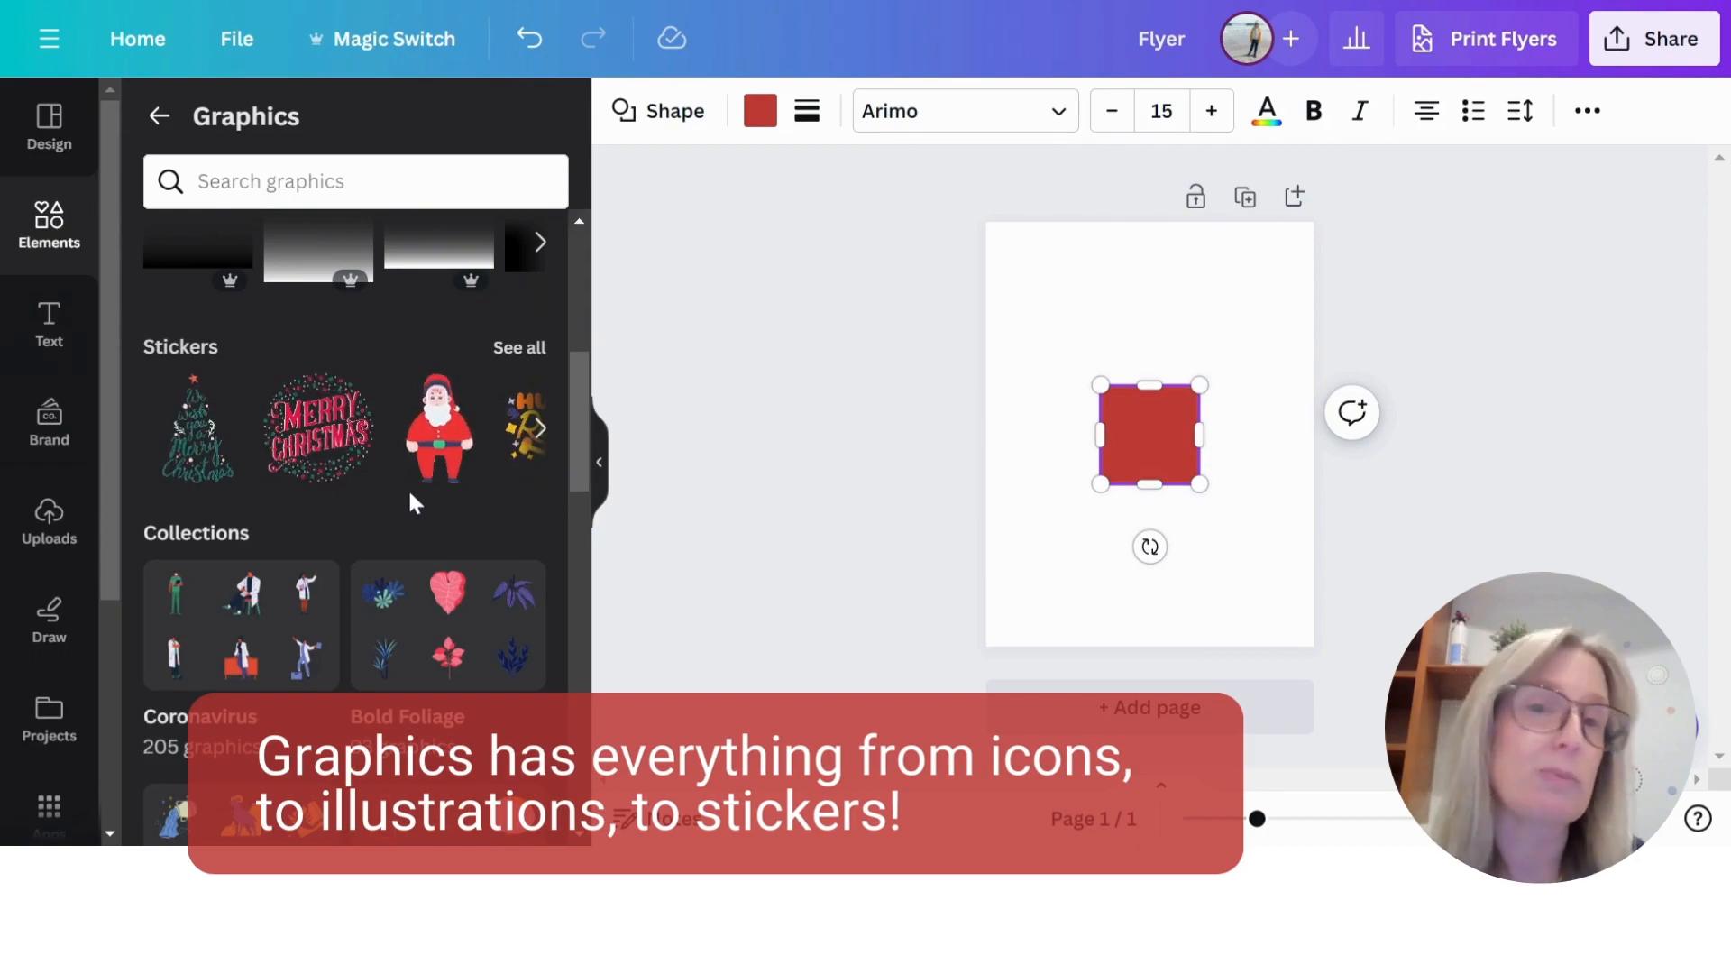
pyautogui.scroll(-3, 413, 485)
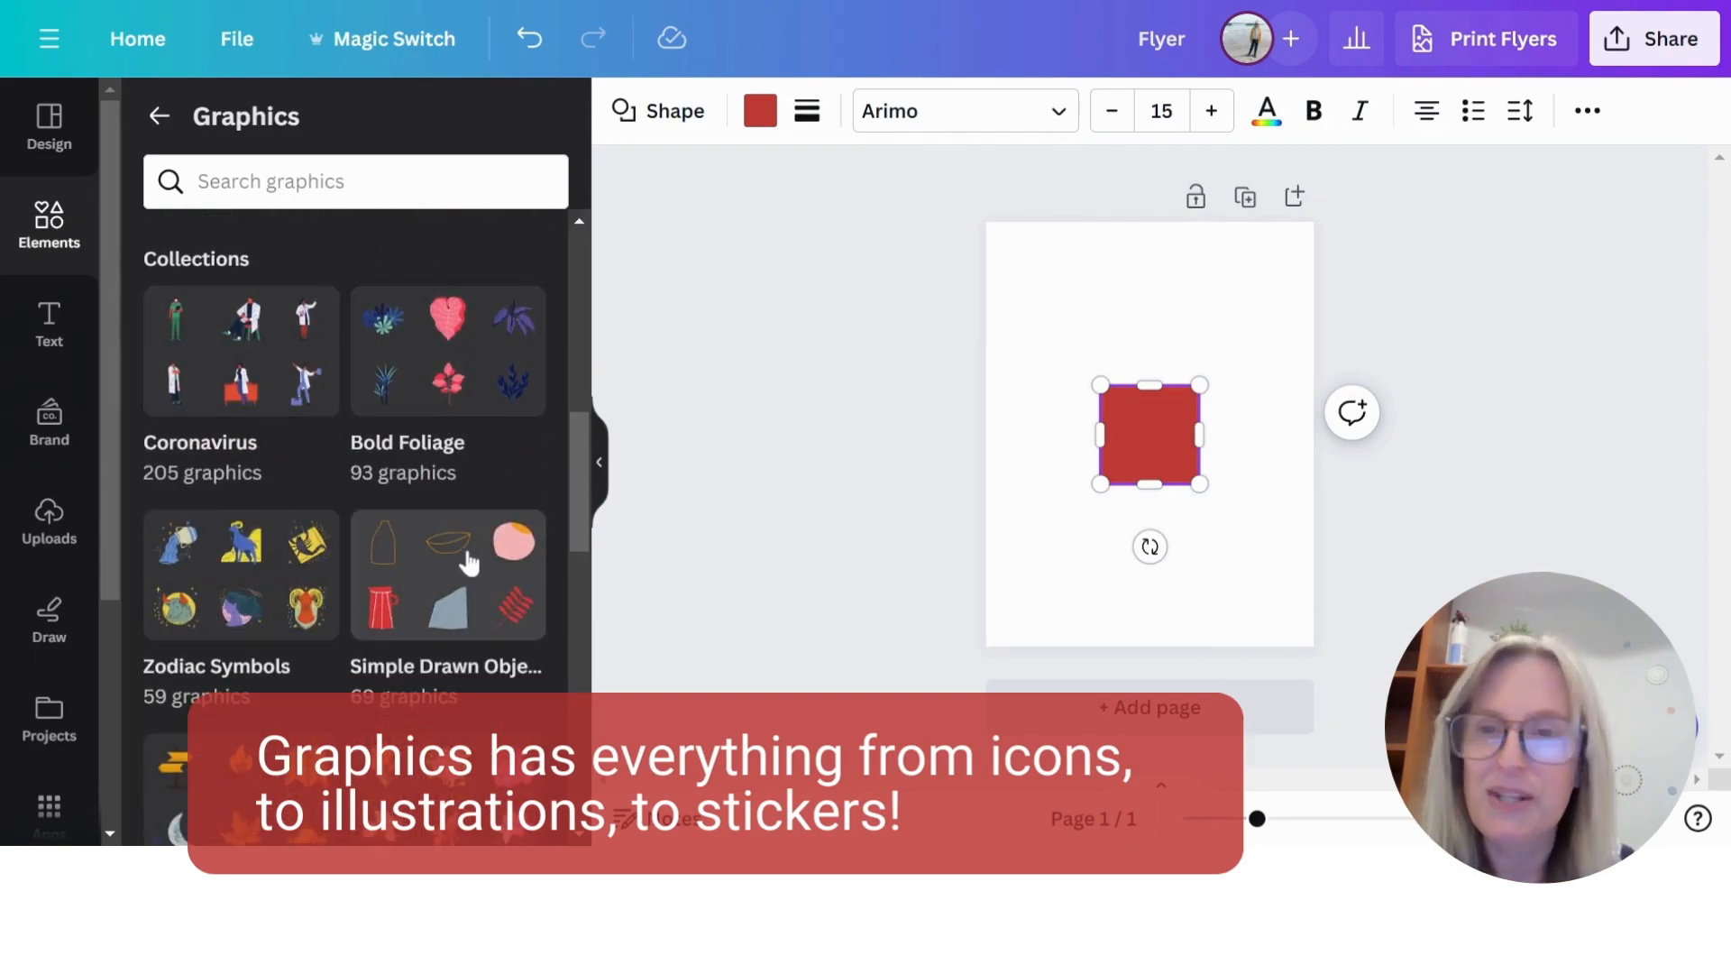
# - Open the Bold Foliage collection in Graphics and add the pink heart-shaped leaf to the flyer
pyautogui.scroll(-2, 464, 550)
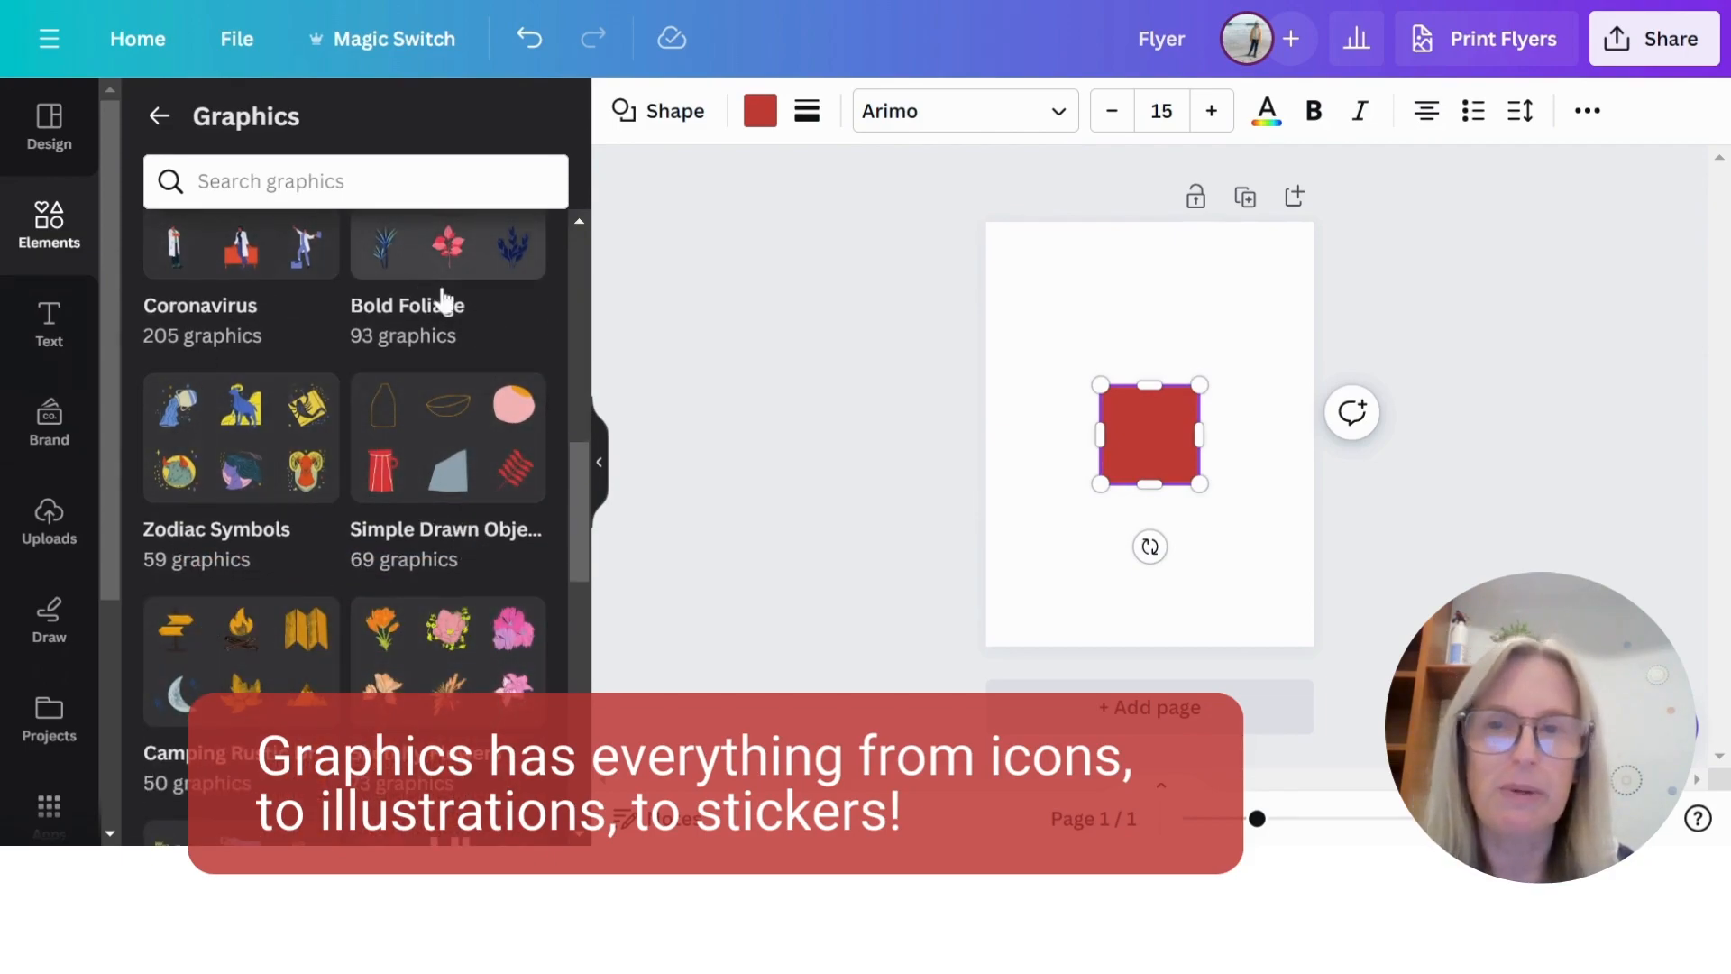
pyautogui.scroll(2, 455, 307)
pyautogui.click(460, 409)
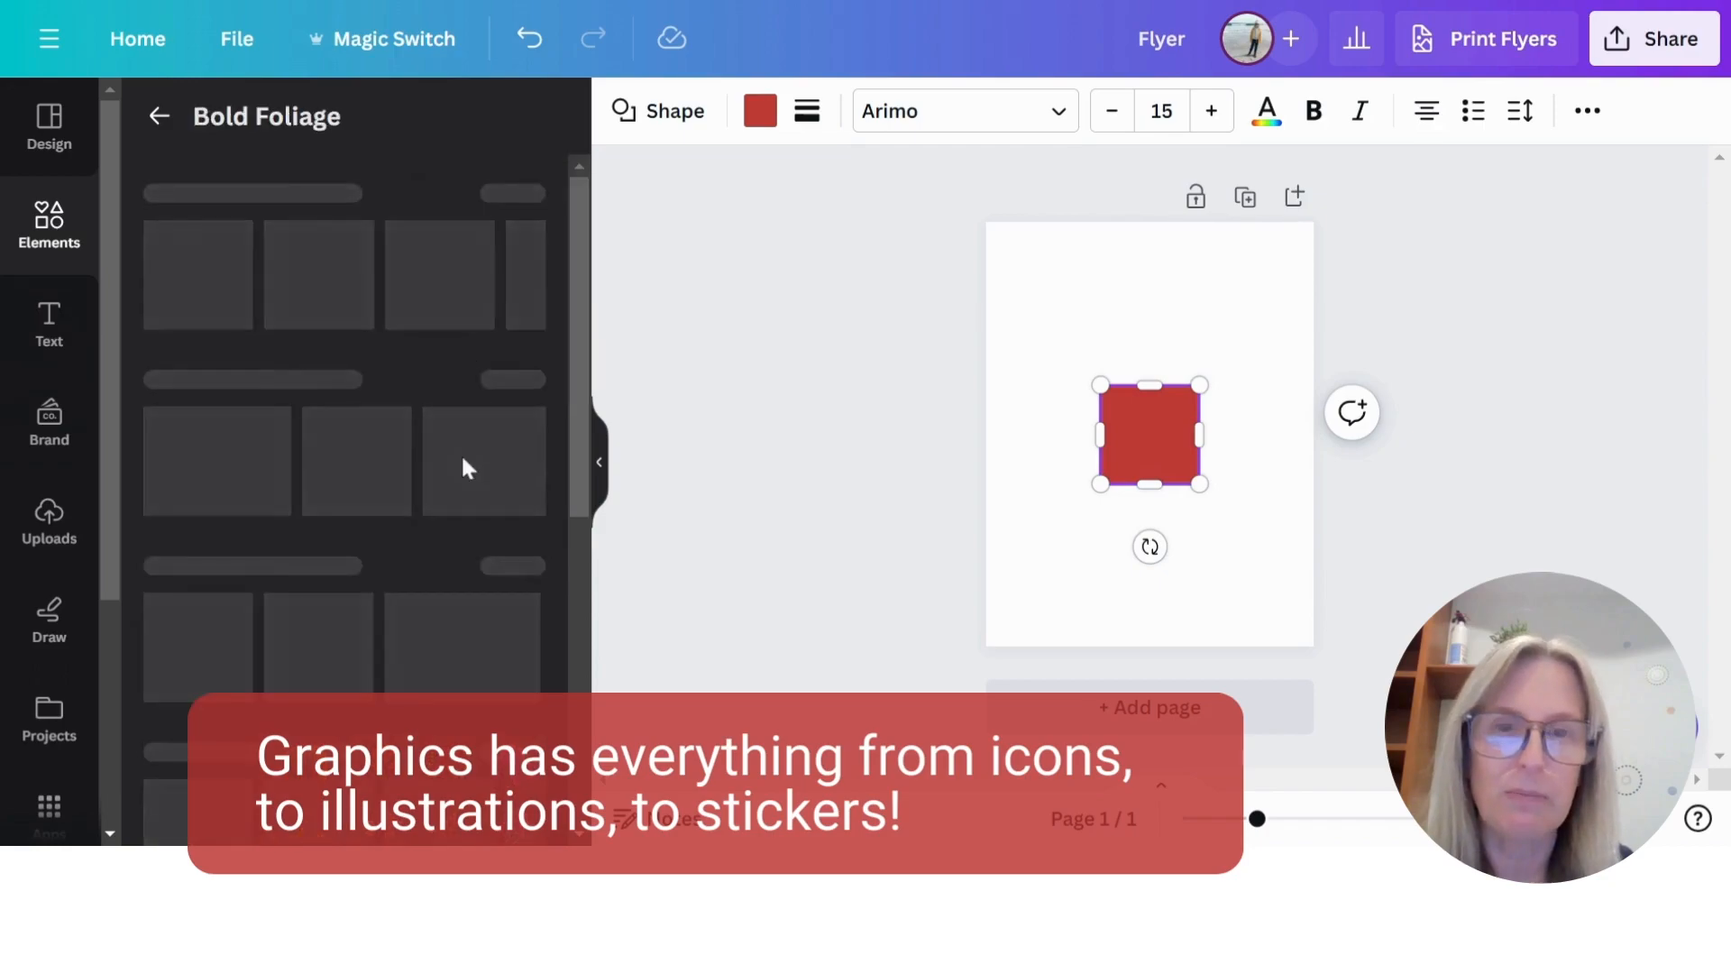
pyautogui.click(333, 241)
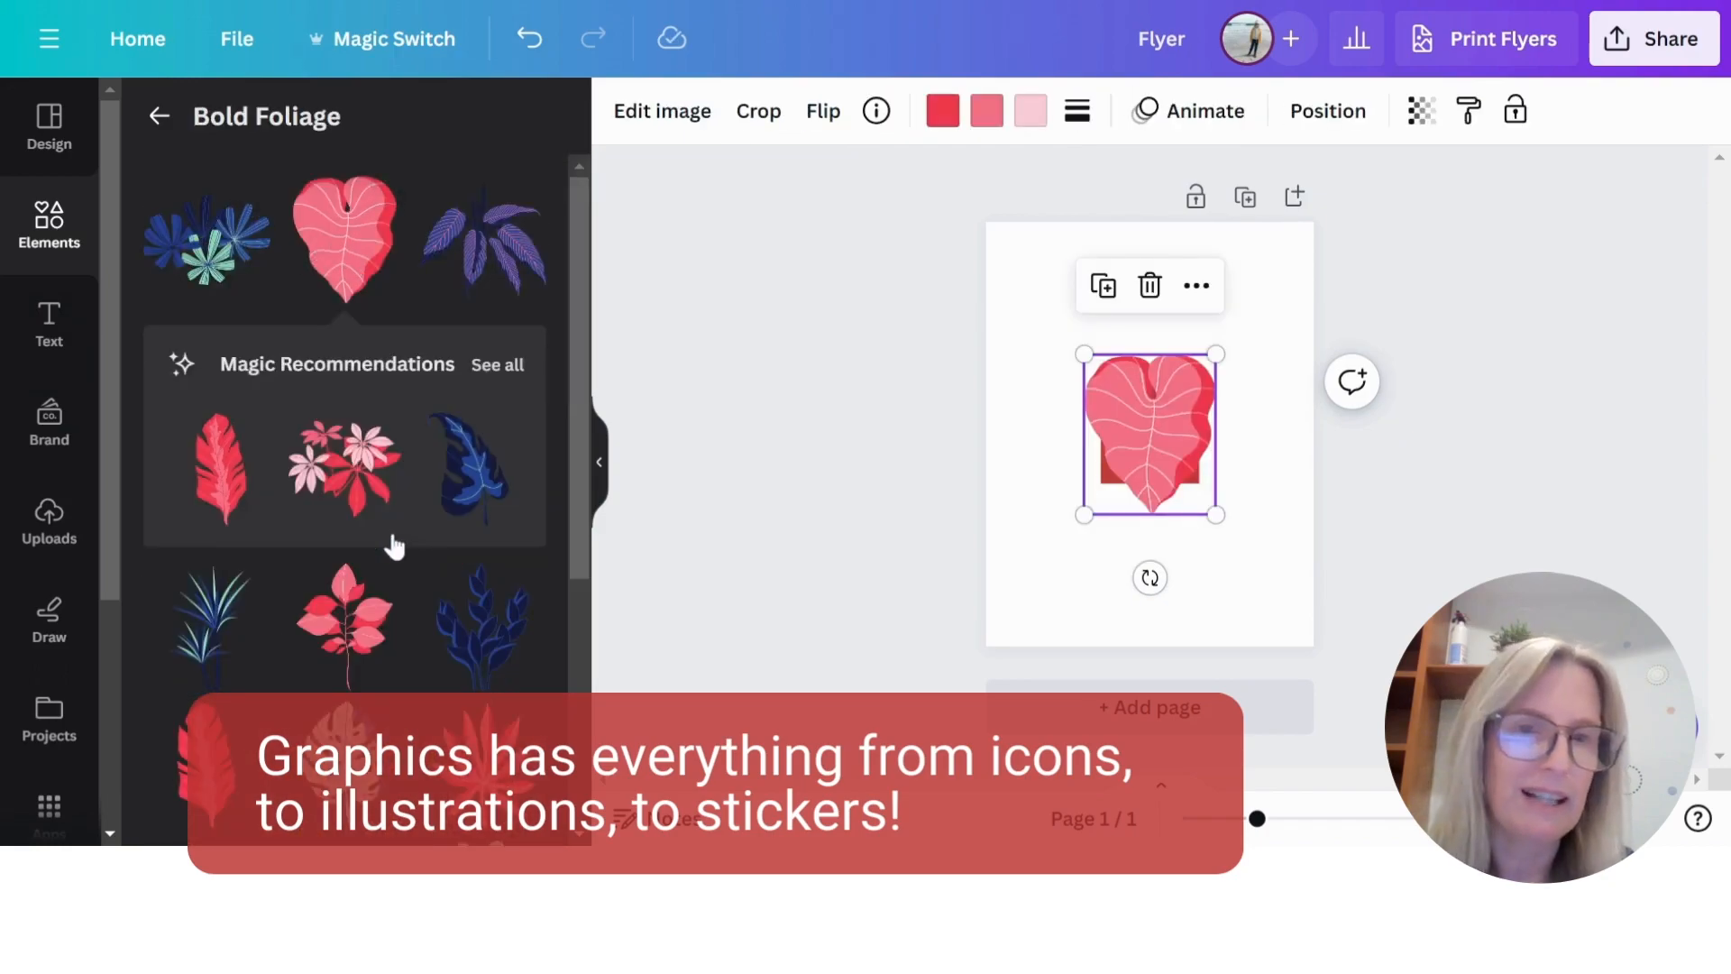
# - Return to the Graphics overview and look through the remaining graphic collections
pyautogui.click(158, 115)
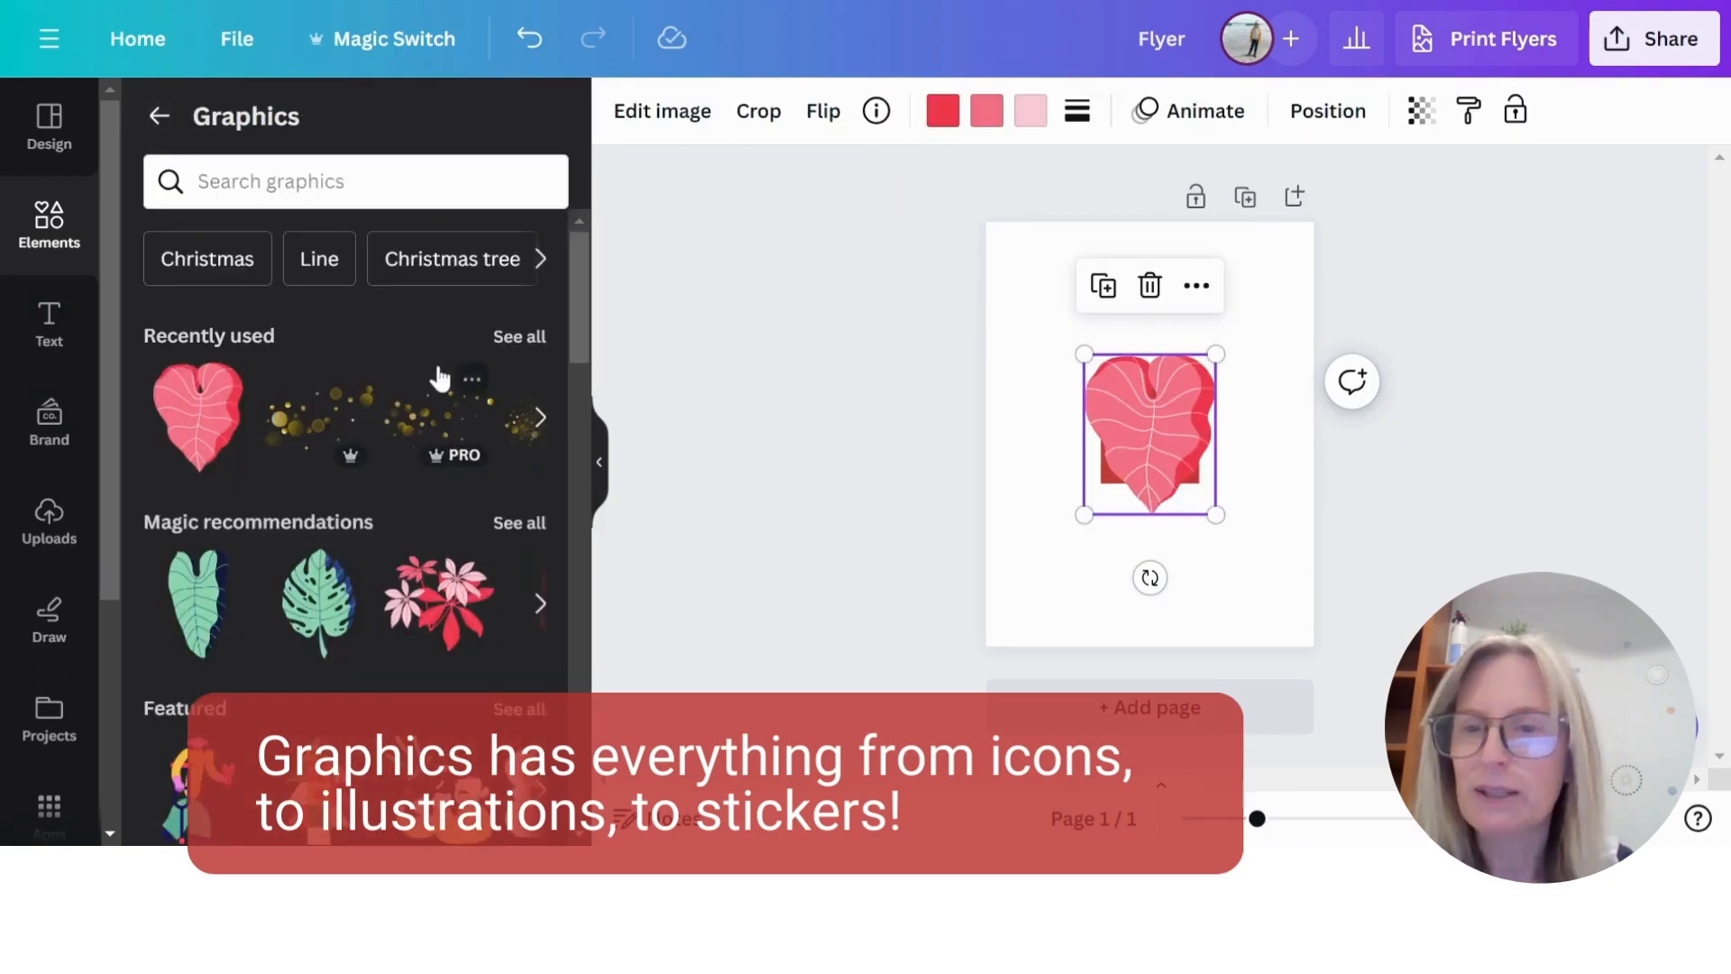
pyautogui.scroll(-2, 433, 365)
pyautogui.scroll(-10, 432, 357)
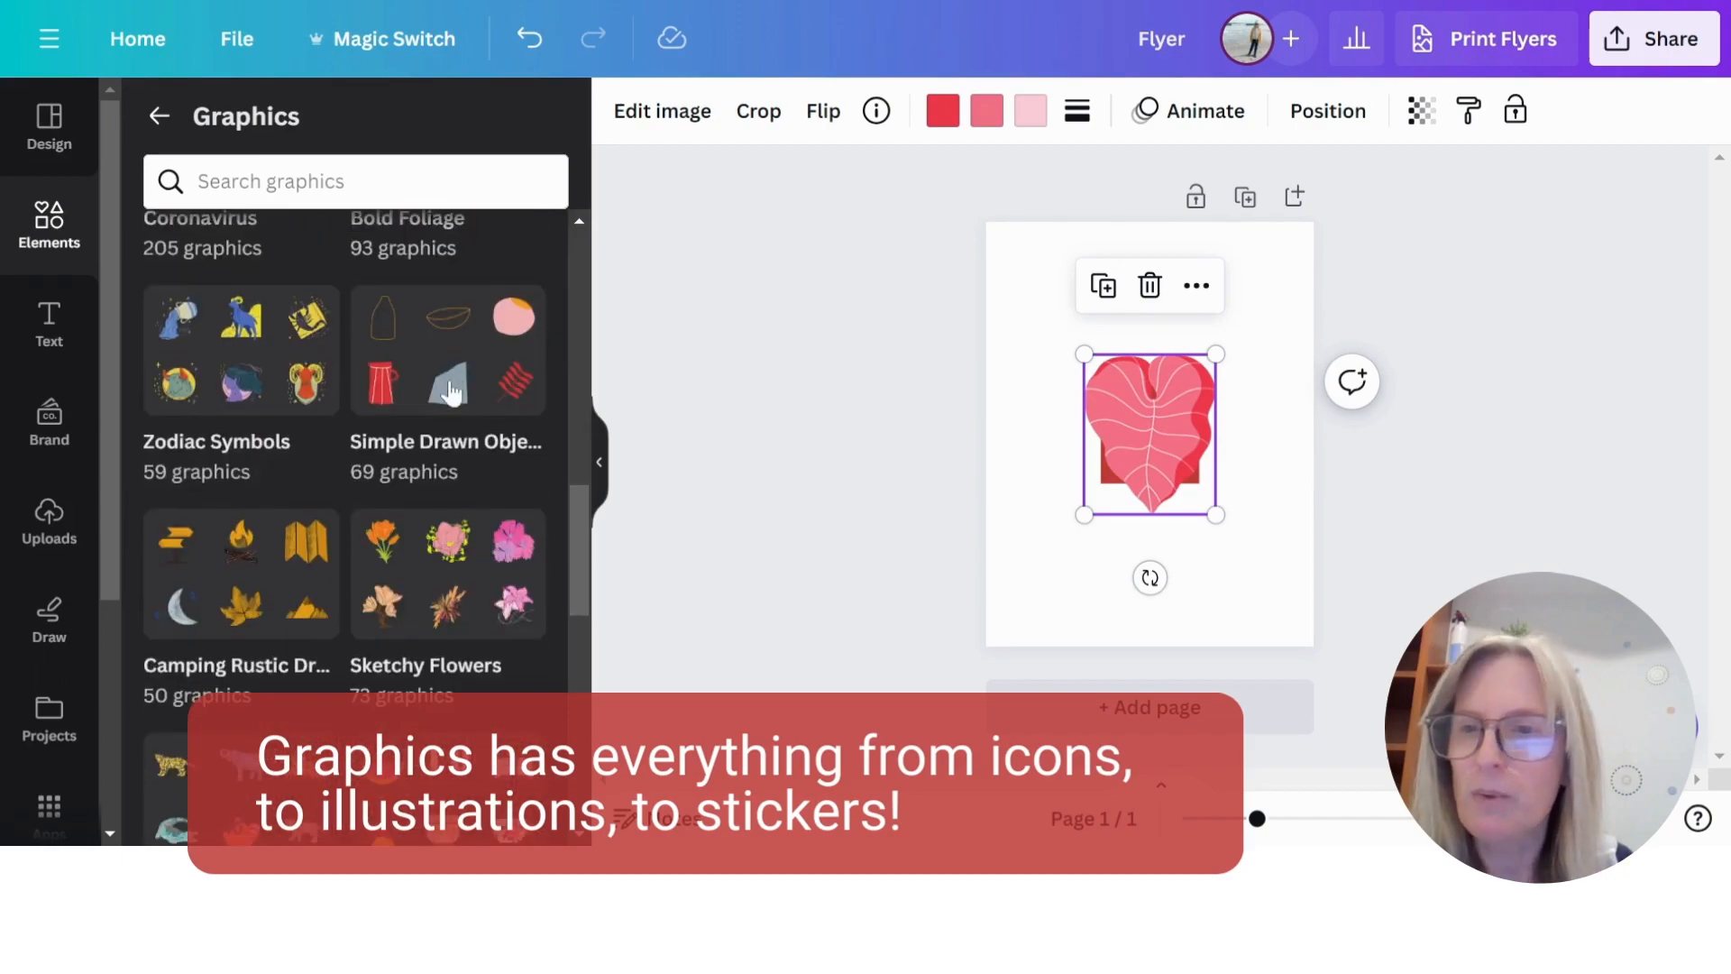
pyautogui.scroll(-5, 448, 388)
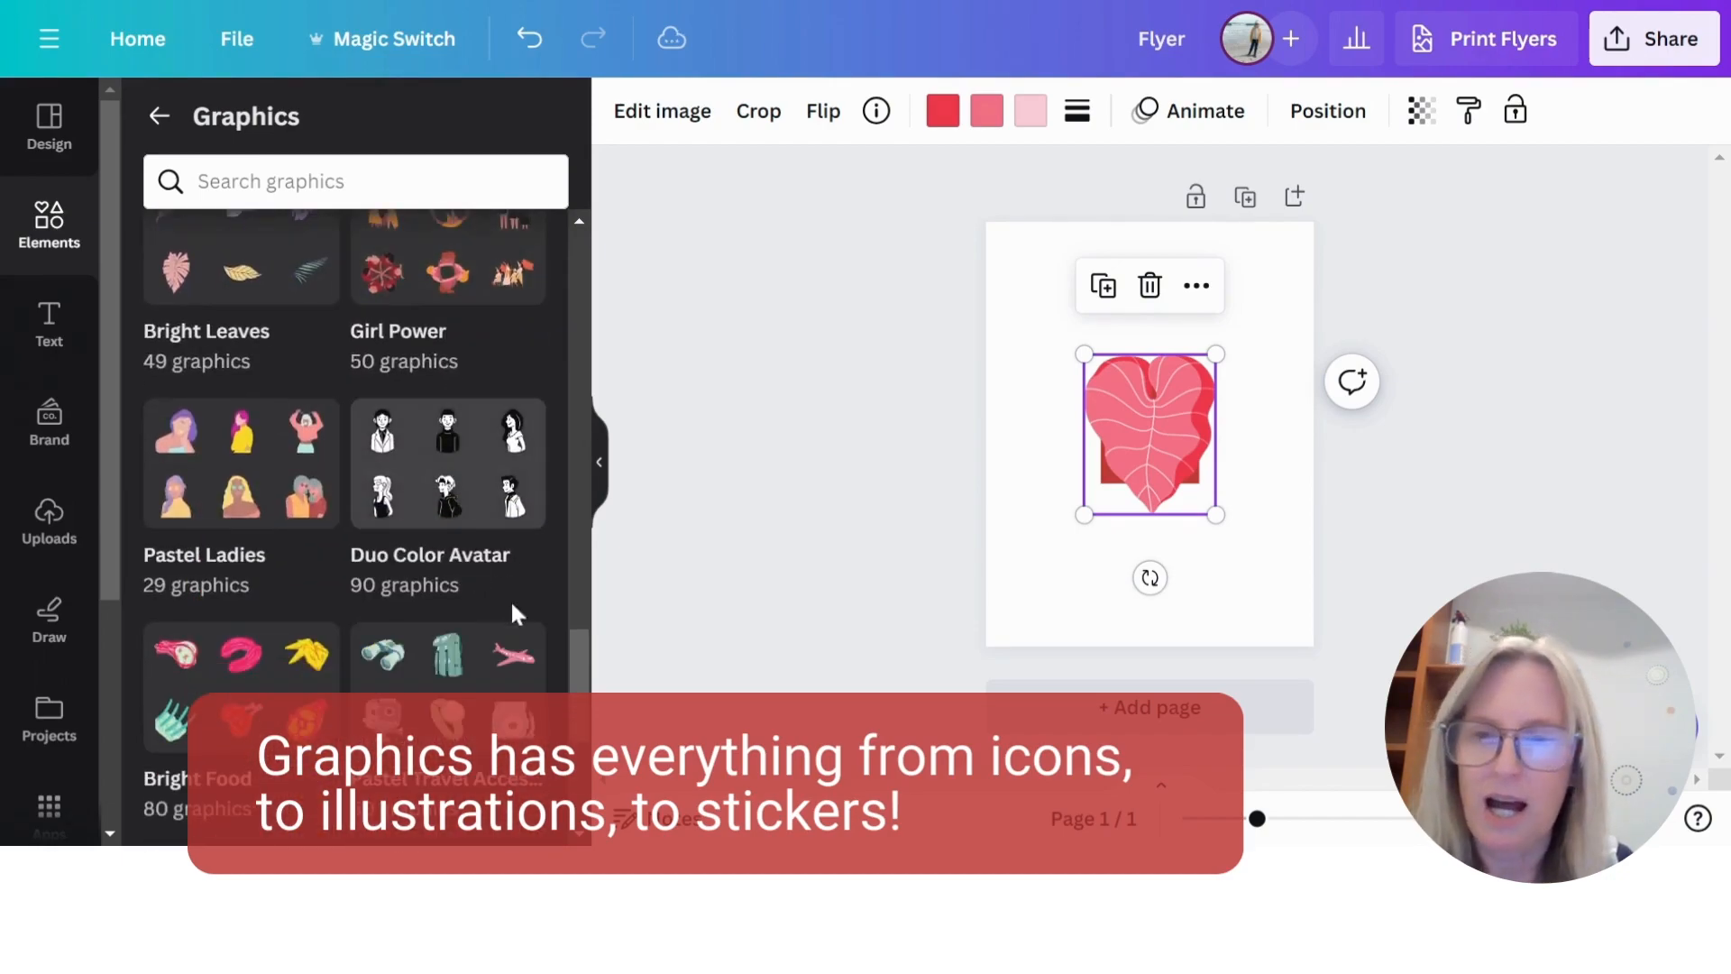
pyautogui.scroll(15, 397, 494)
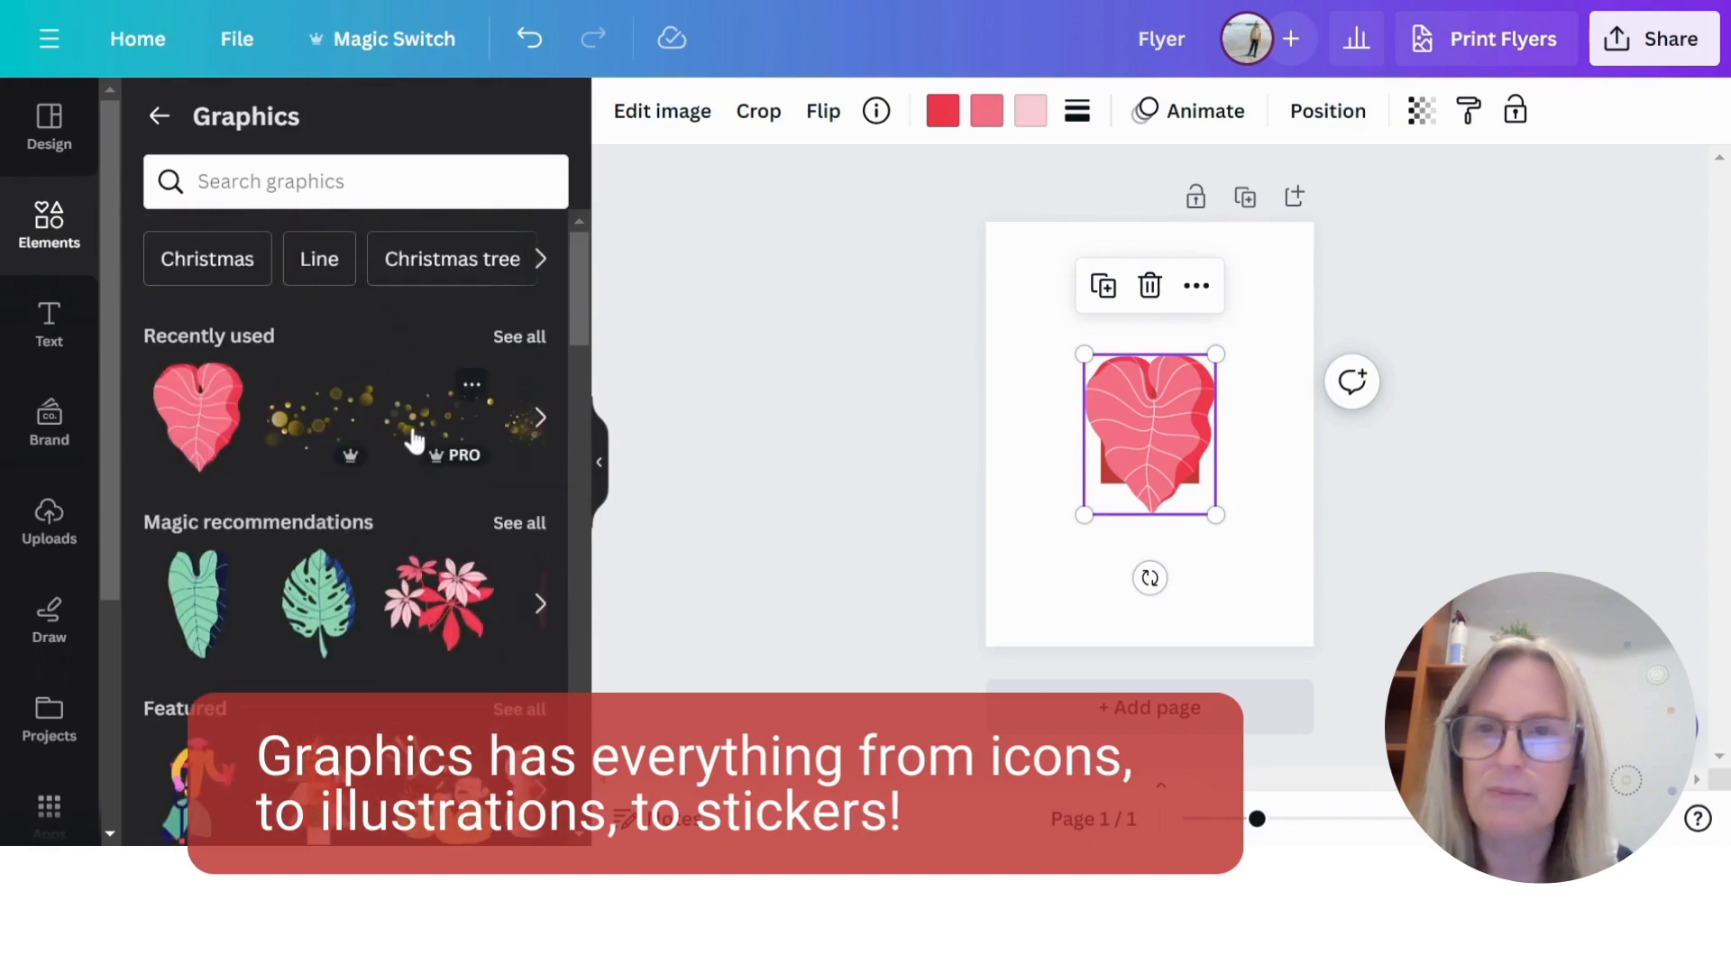
# - Search the graphics library for "neon"
pyautogui.click(307, 181)
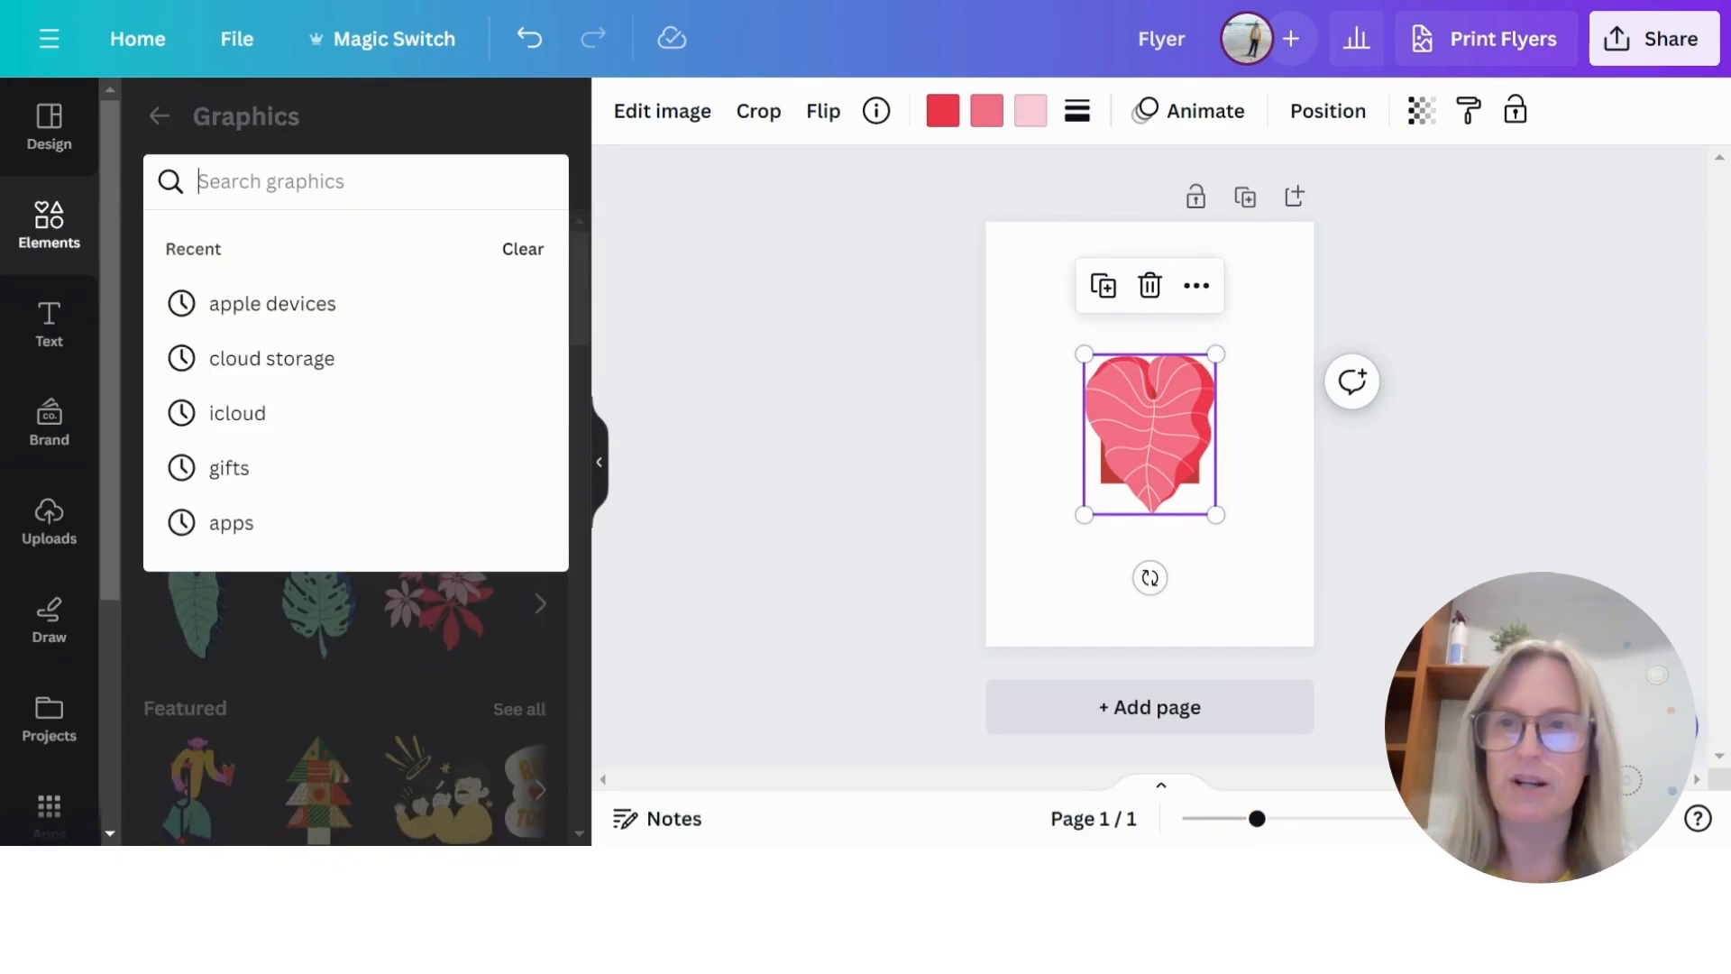
pyautogui.write('neon')
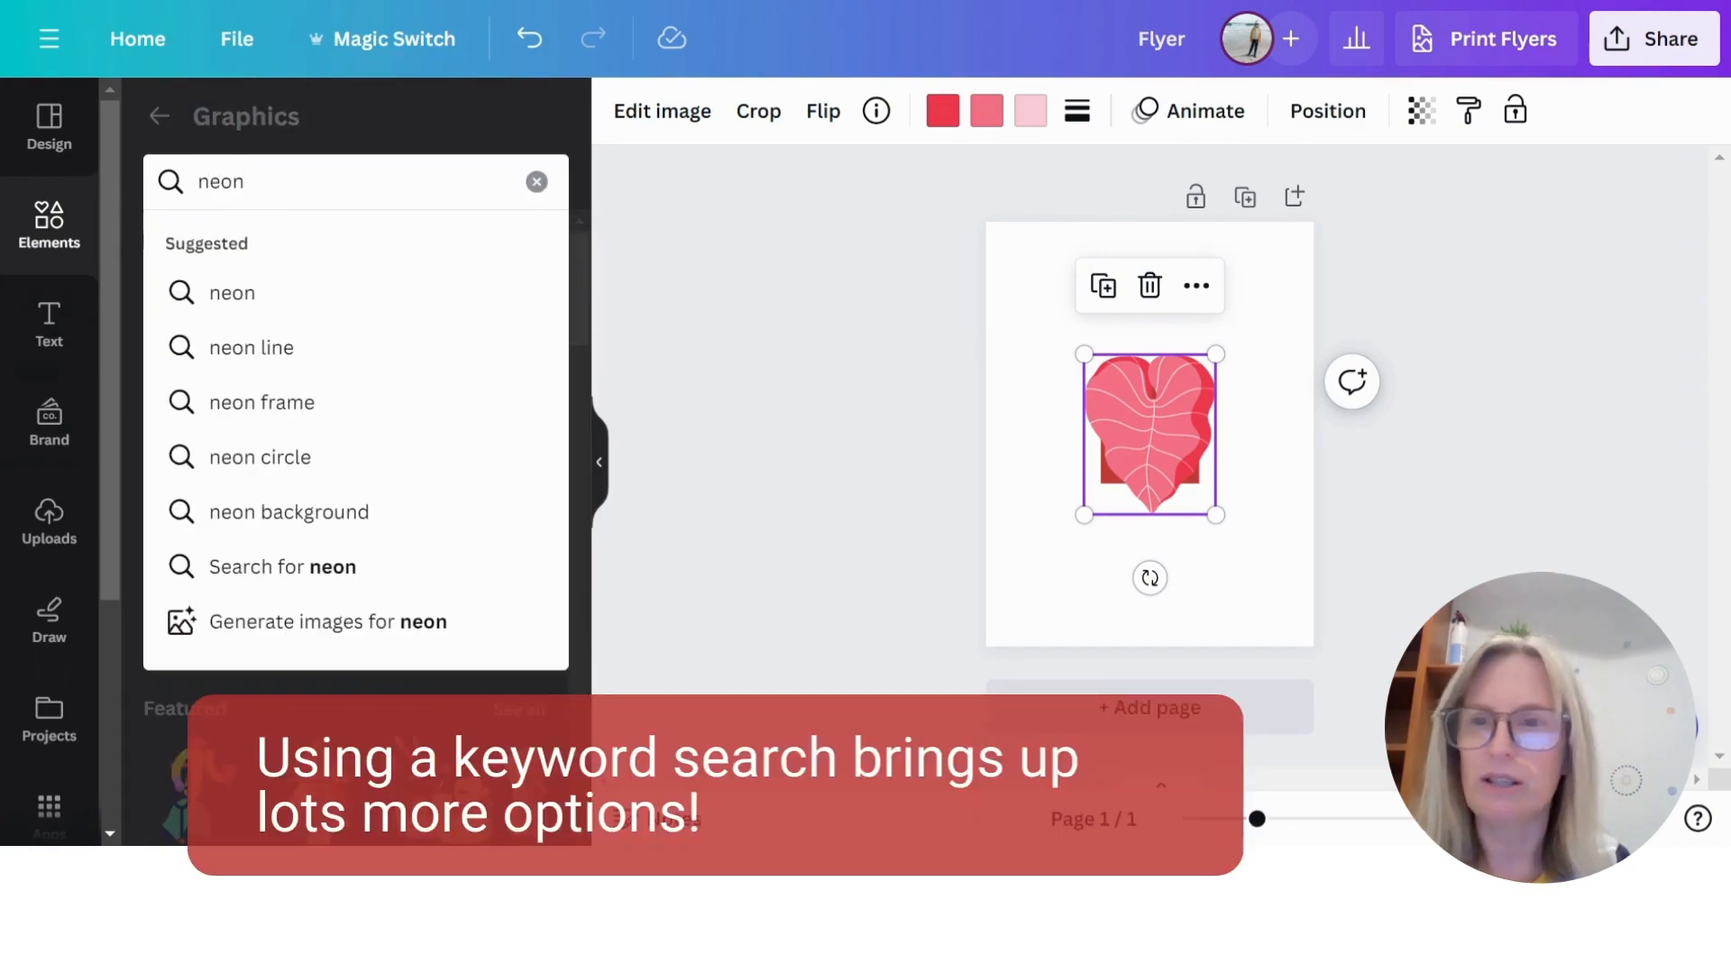
pyautogui.press('Return')
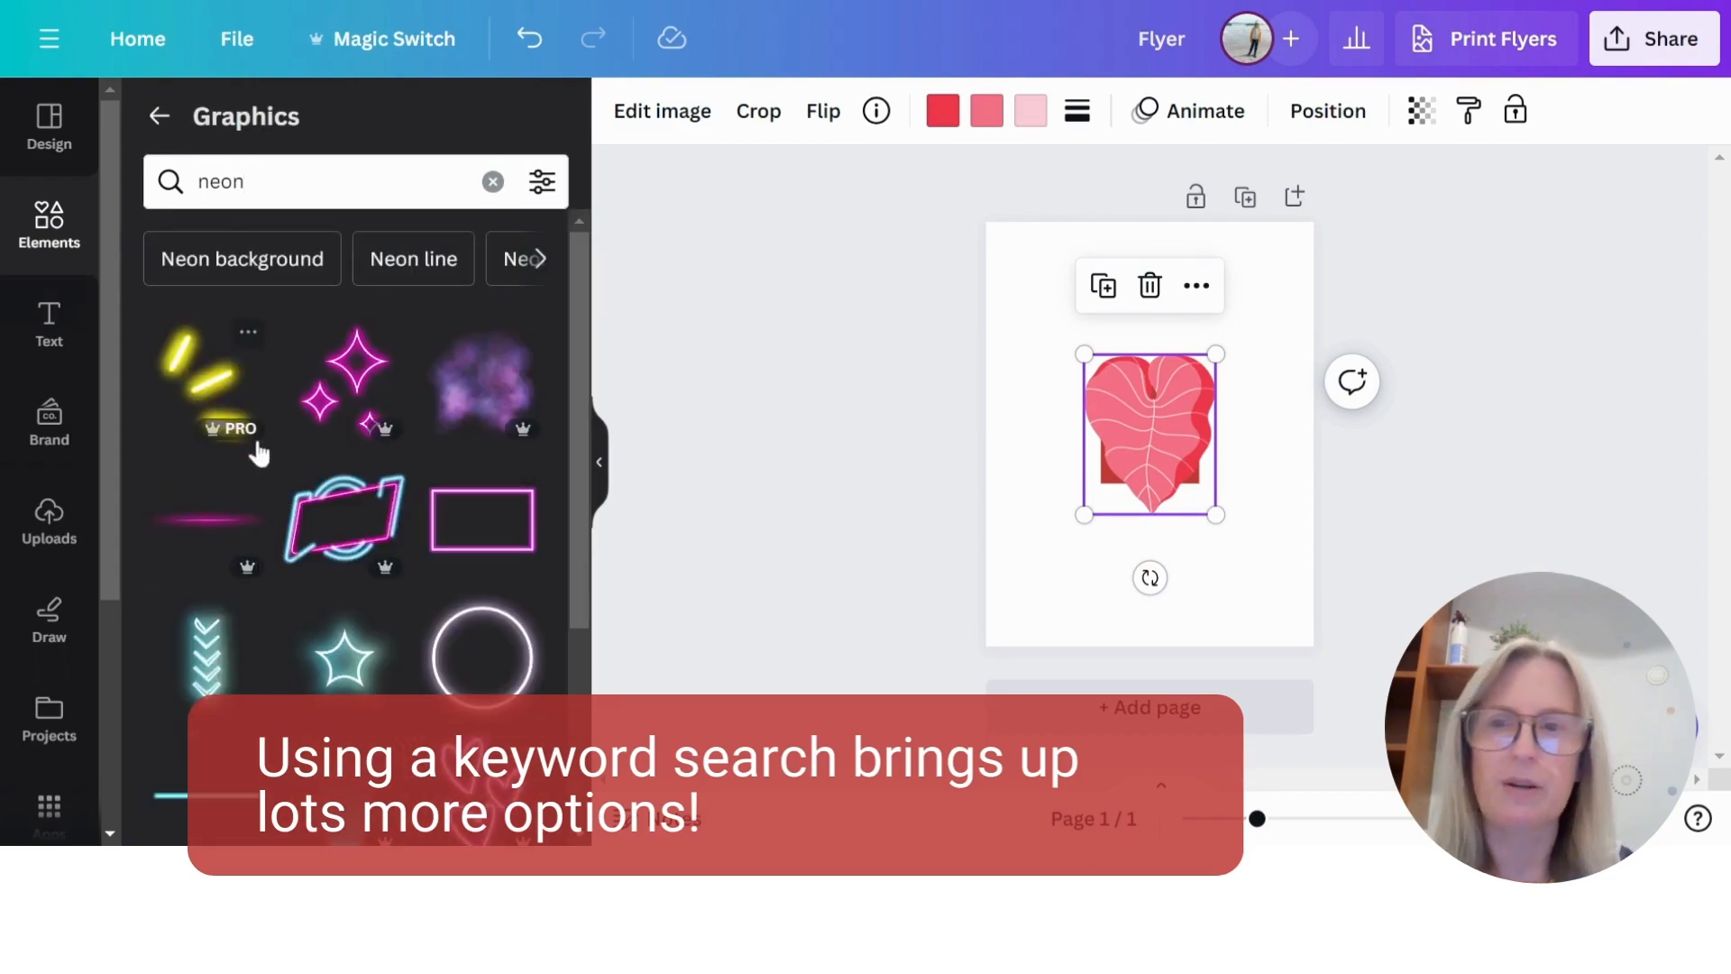
# - Return to the main elements library and search all elements for "gift"
pyautogui.click(158, 117)
pyautogui.click(280, 131)
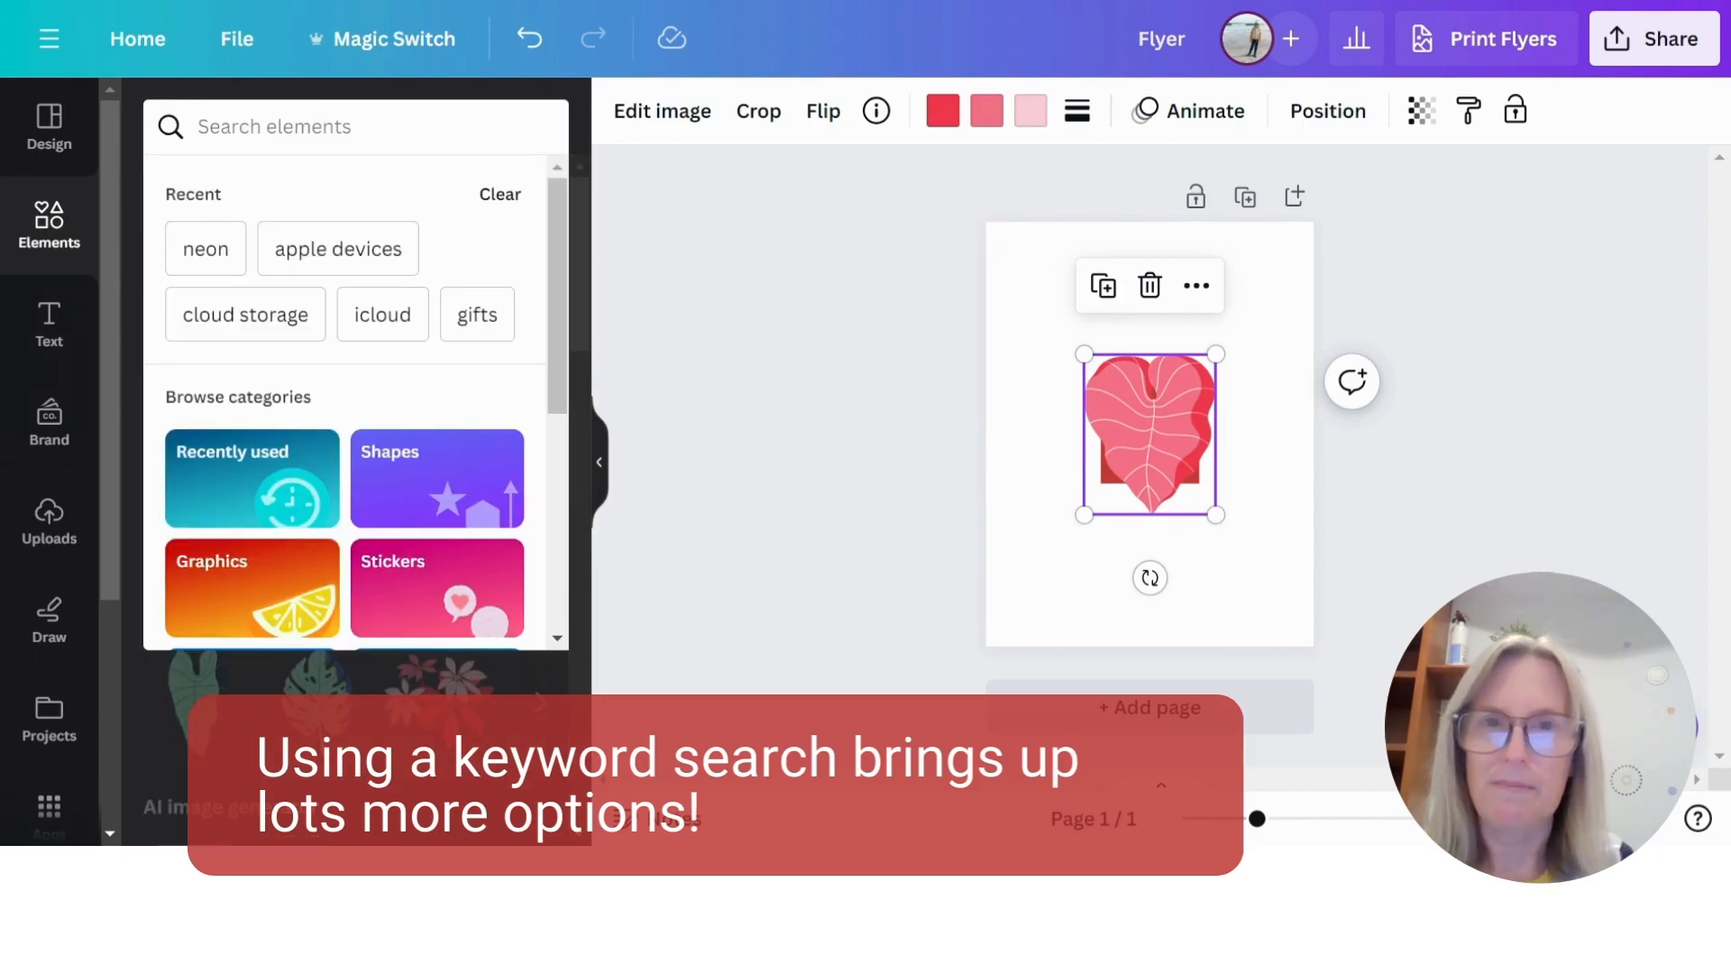
pyautogui.write('gift')
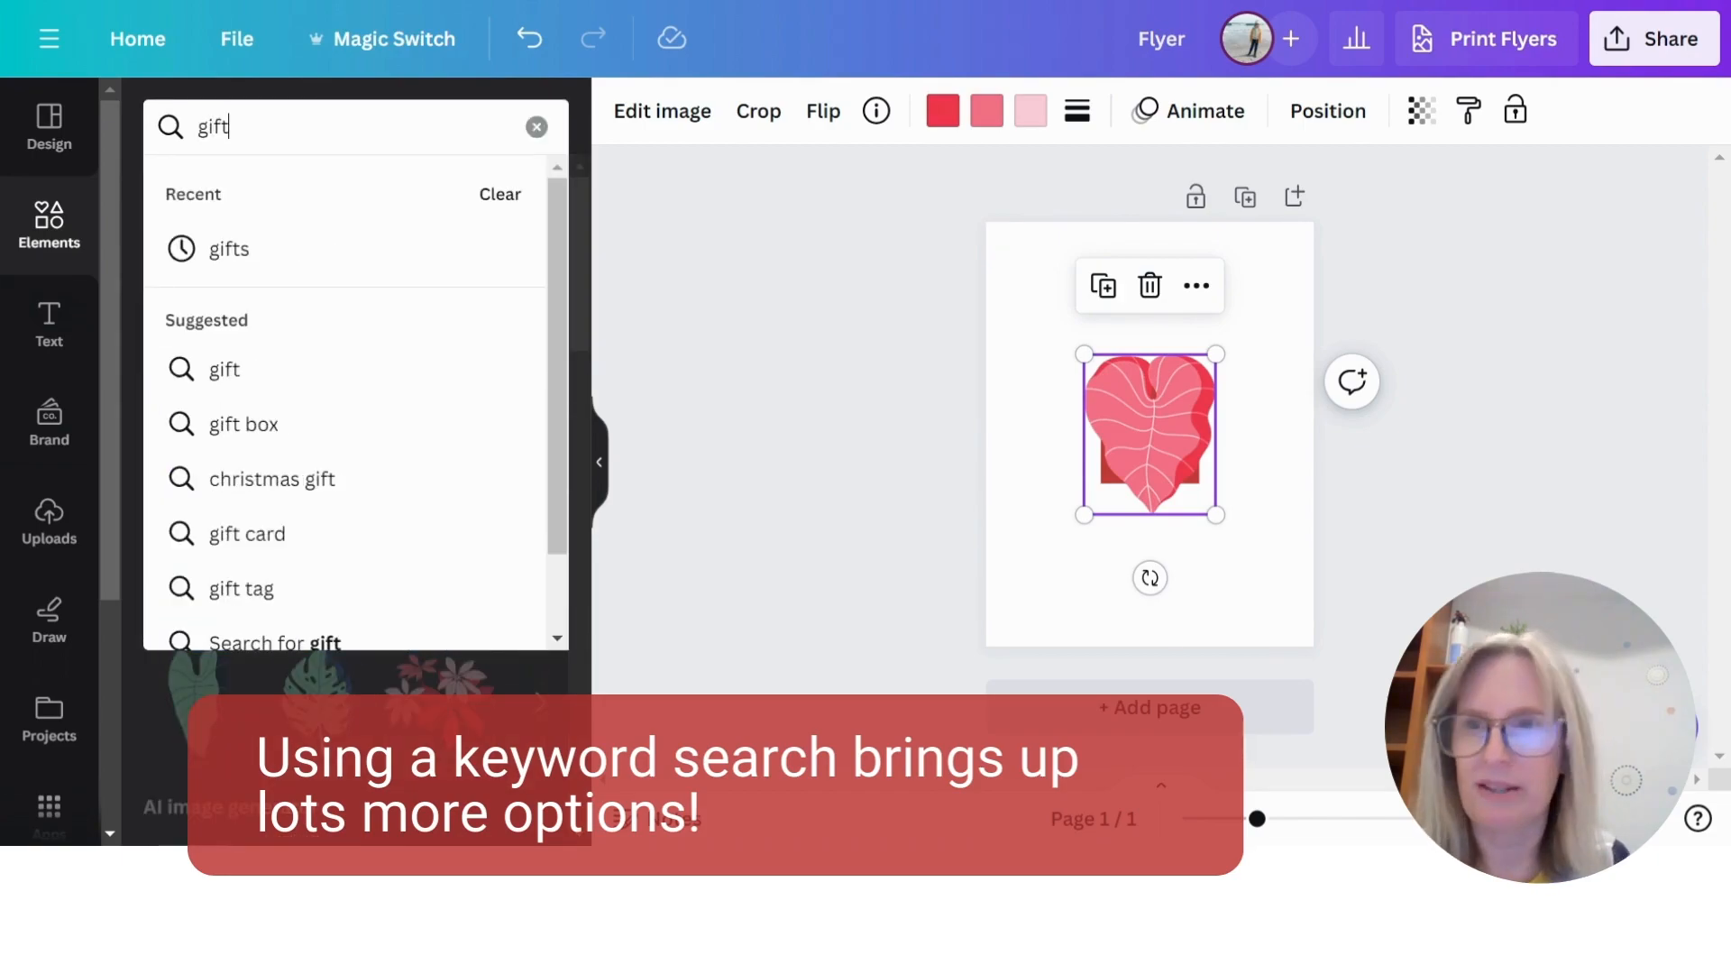
pyautogui.press('Return')
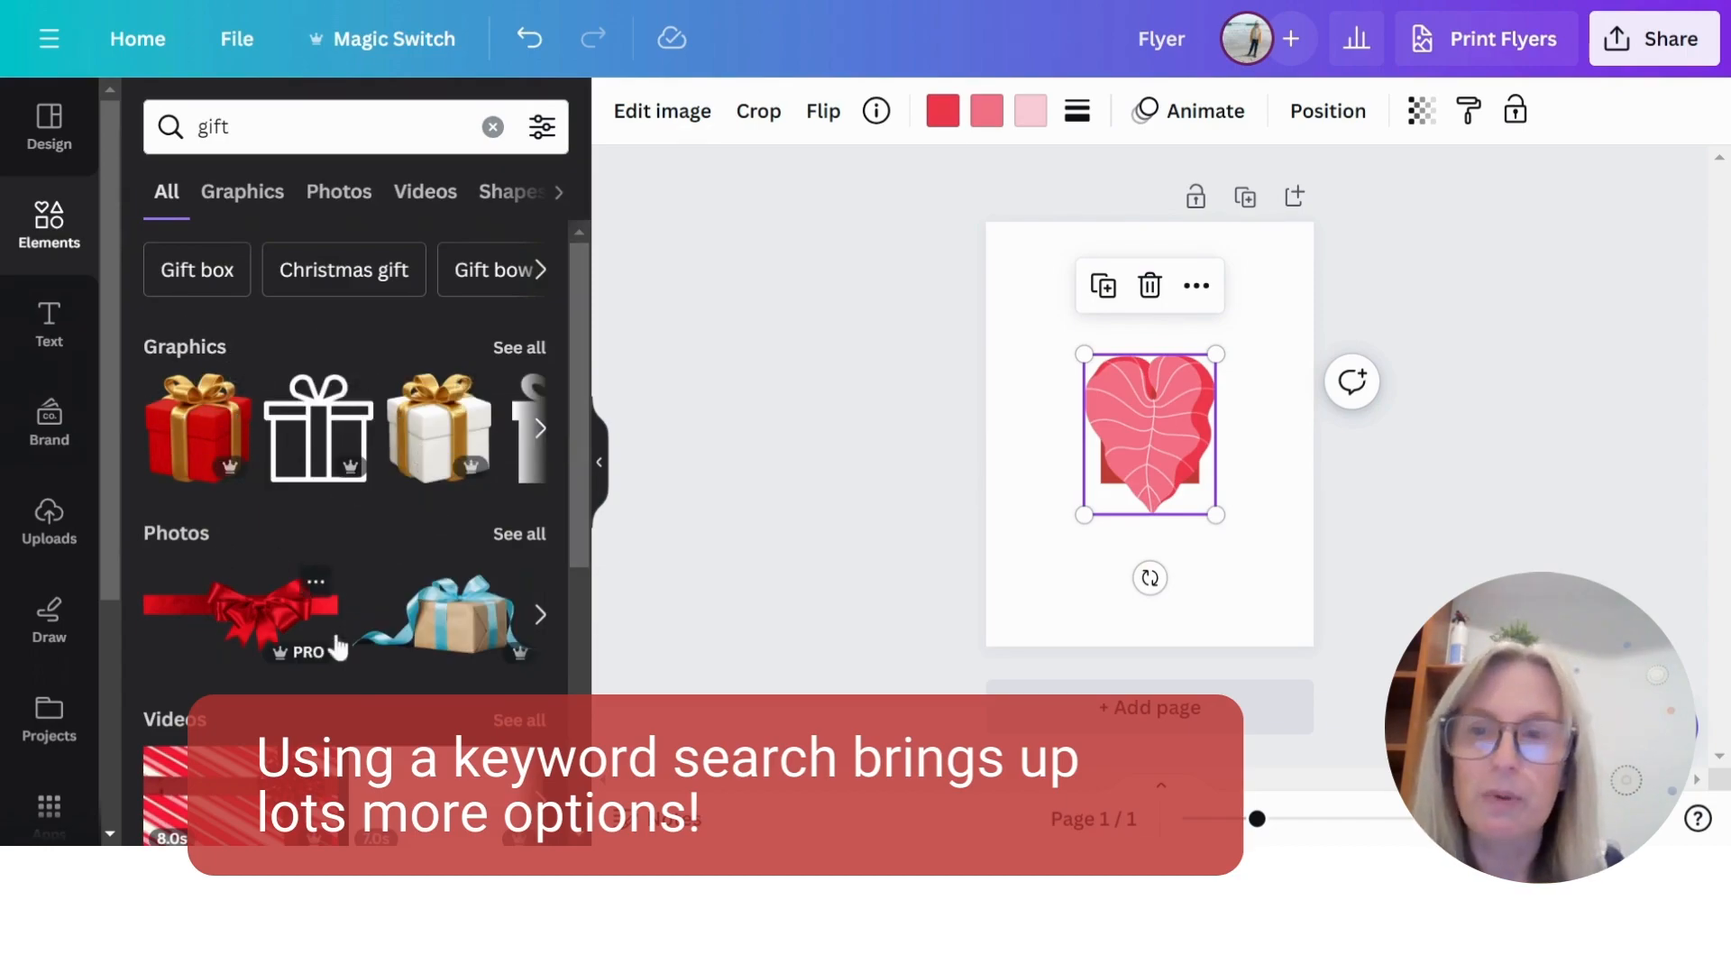
# - Show all gift photos, add the red ribbon with a bow to the flyer, and place it below the leaf
pyautogui.click(530, 534)
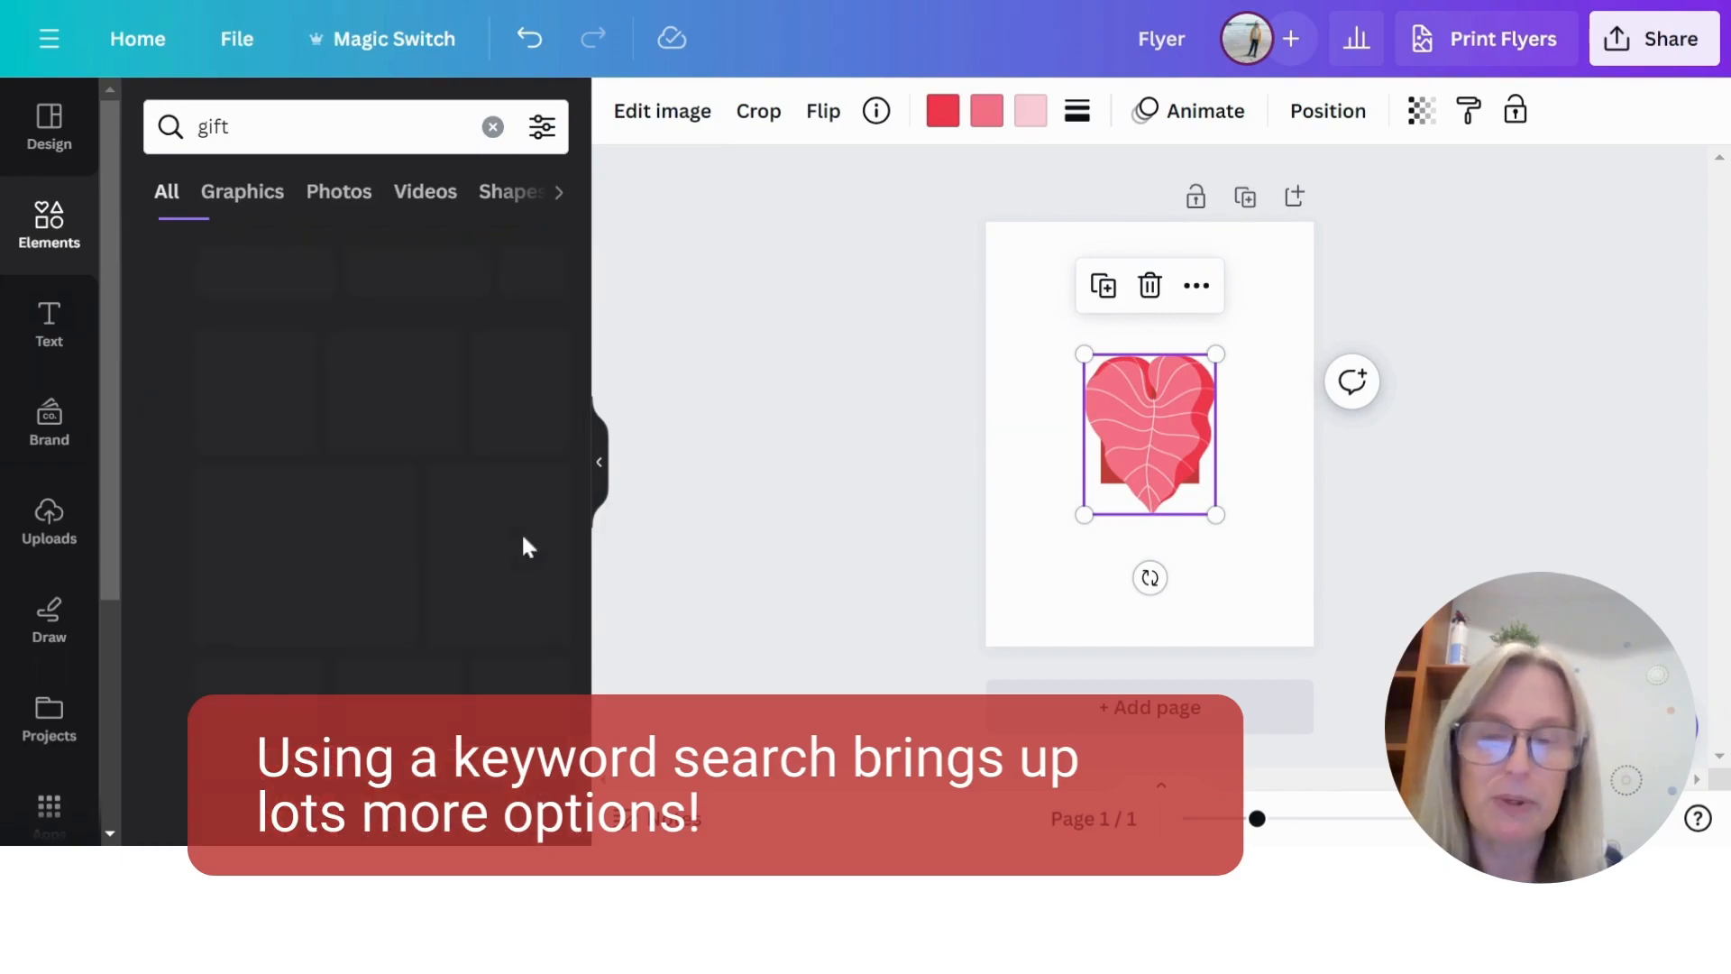
pyautogui.click(383, 413)
pyautogui.moveTo(1172, 436); pyautogui.dragTo(1165, 572)
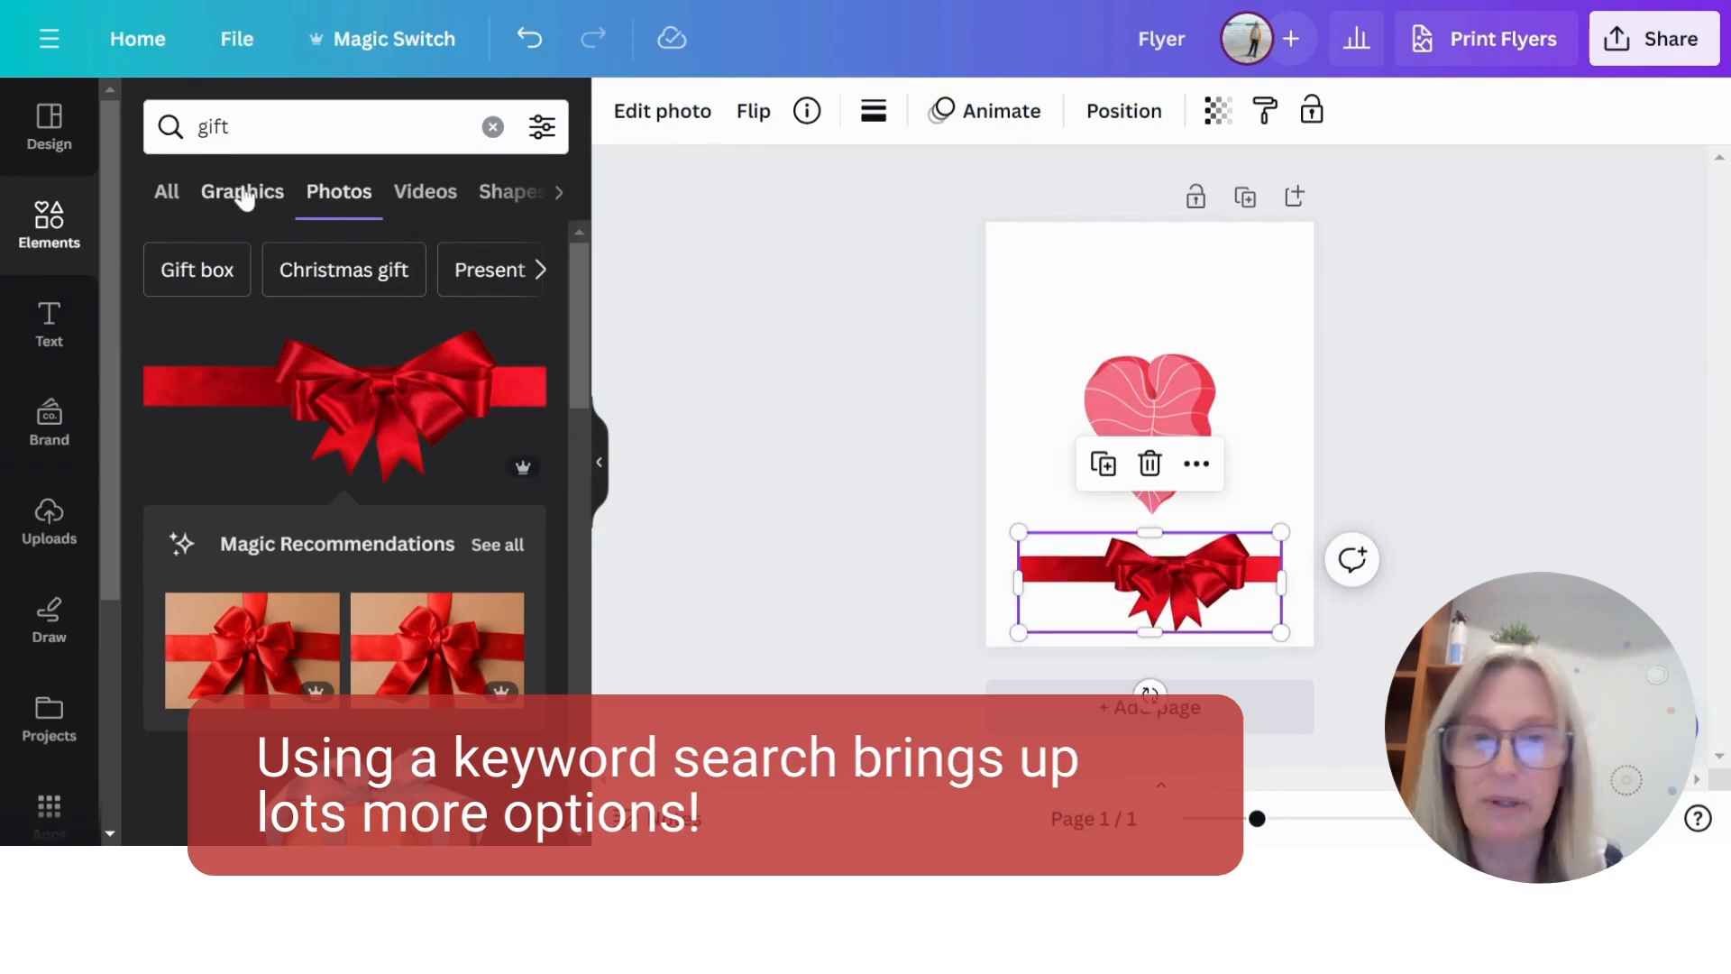
# - Clear the gift search and open the full Photos collection from the elements library
pyautogui.click(492, 126)
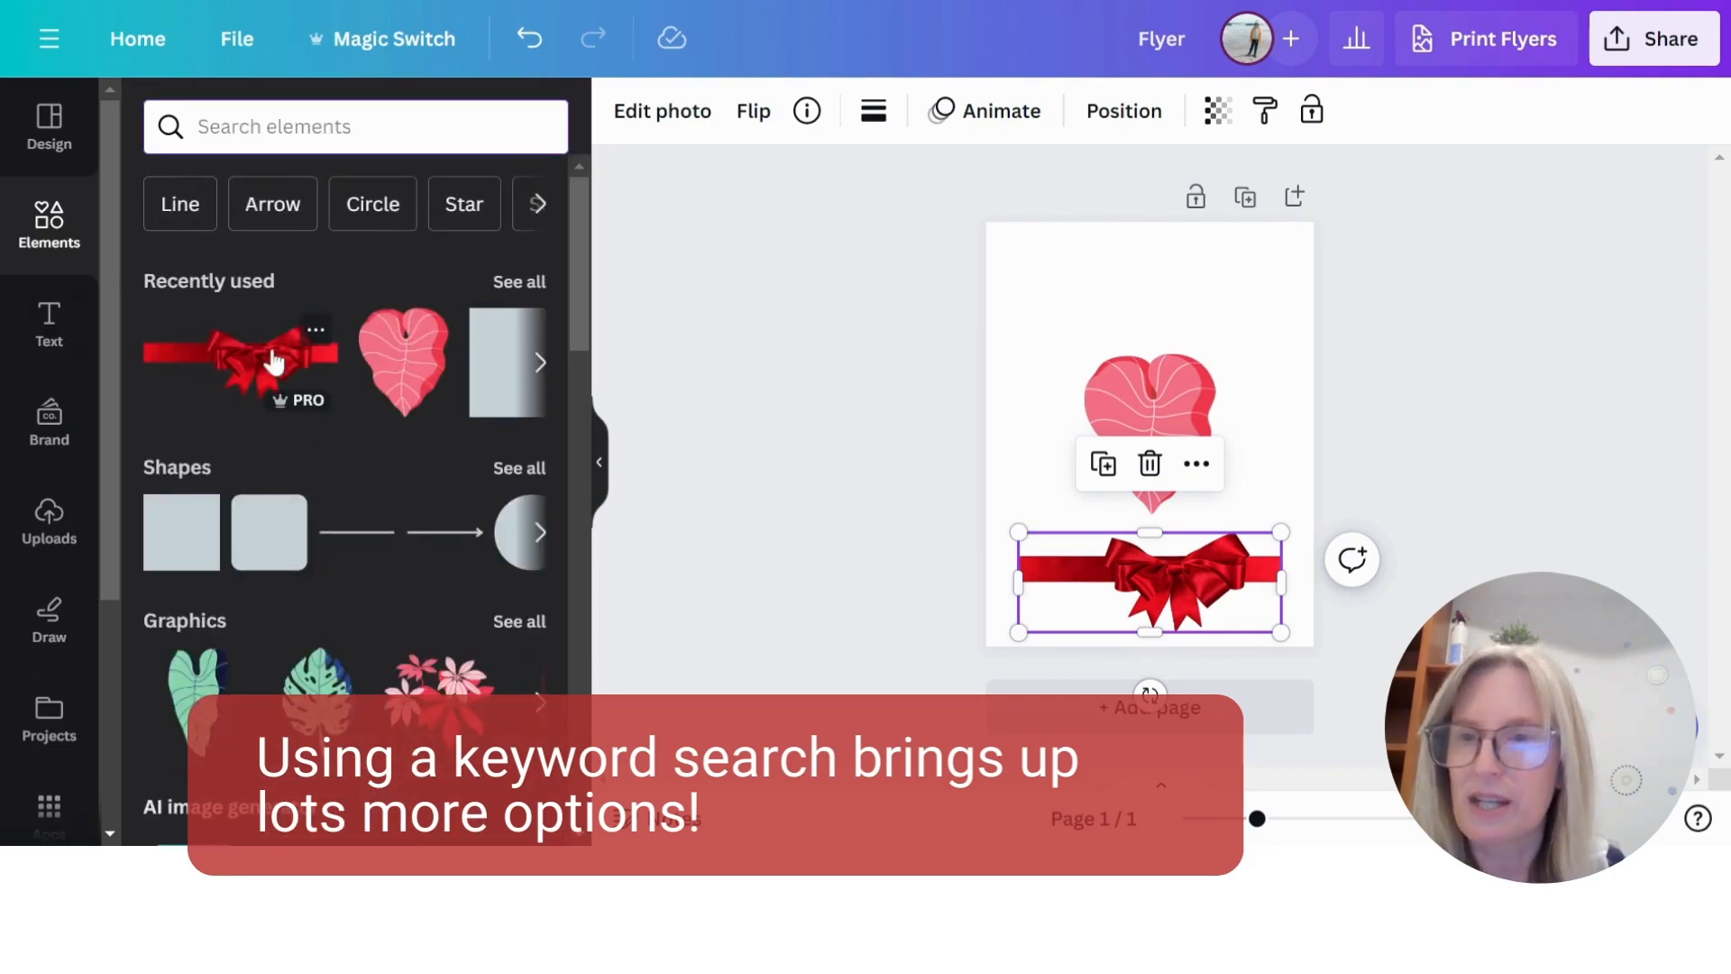
pyautogui.scroll(-5, 377, 455)
pyautogui.scroll(-1, 457, 424)
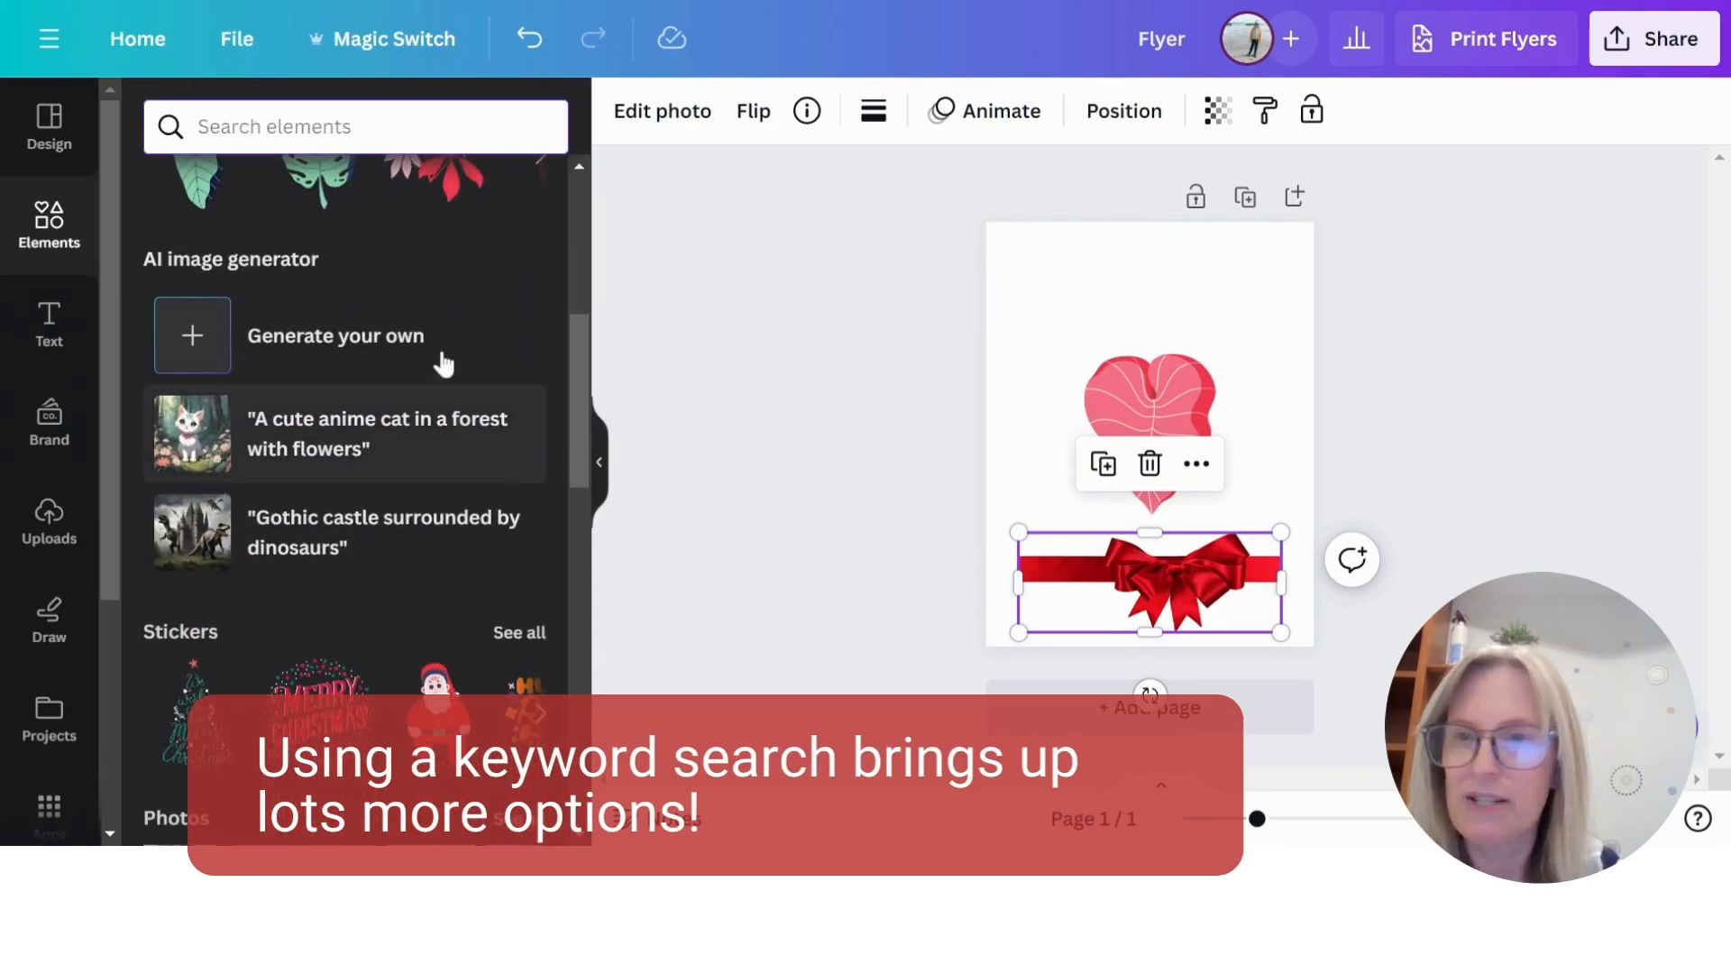
pyautogui.scroll(-3, 432, 375)
pyautogui.scroll(-3, 437, 372)
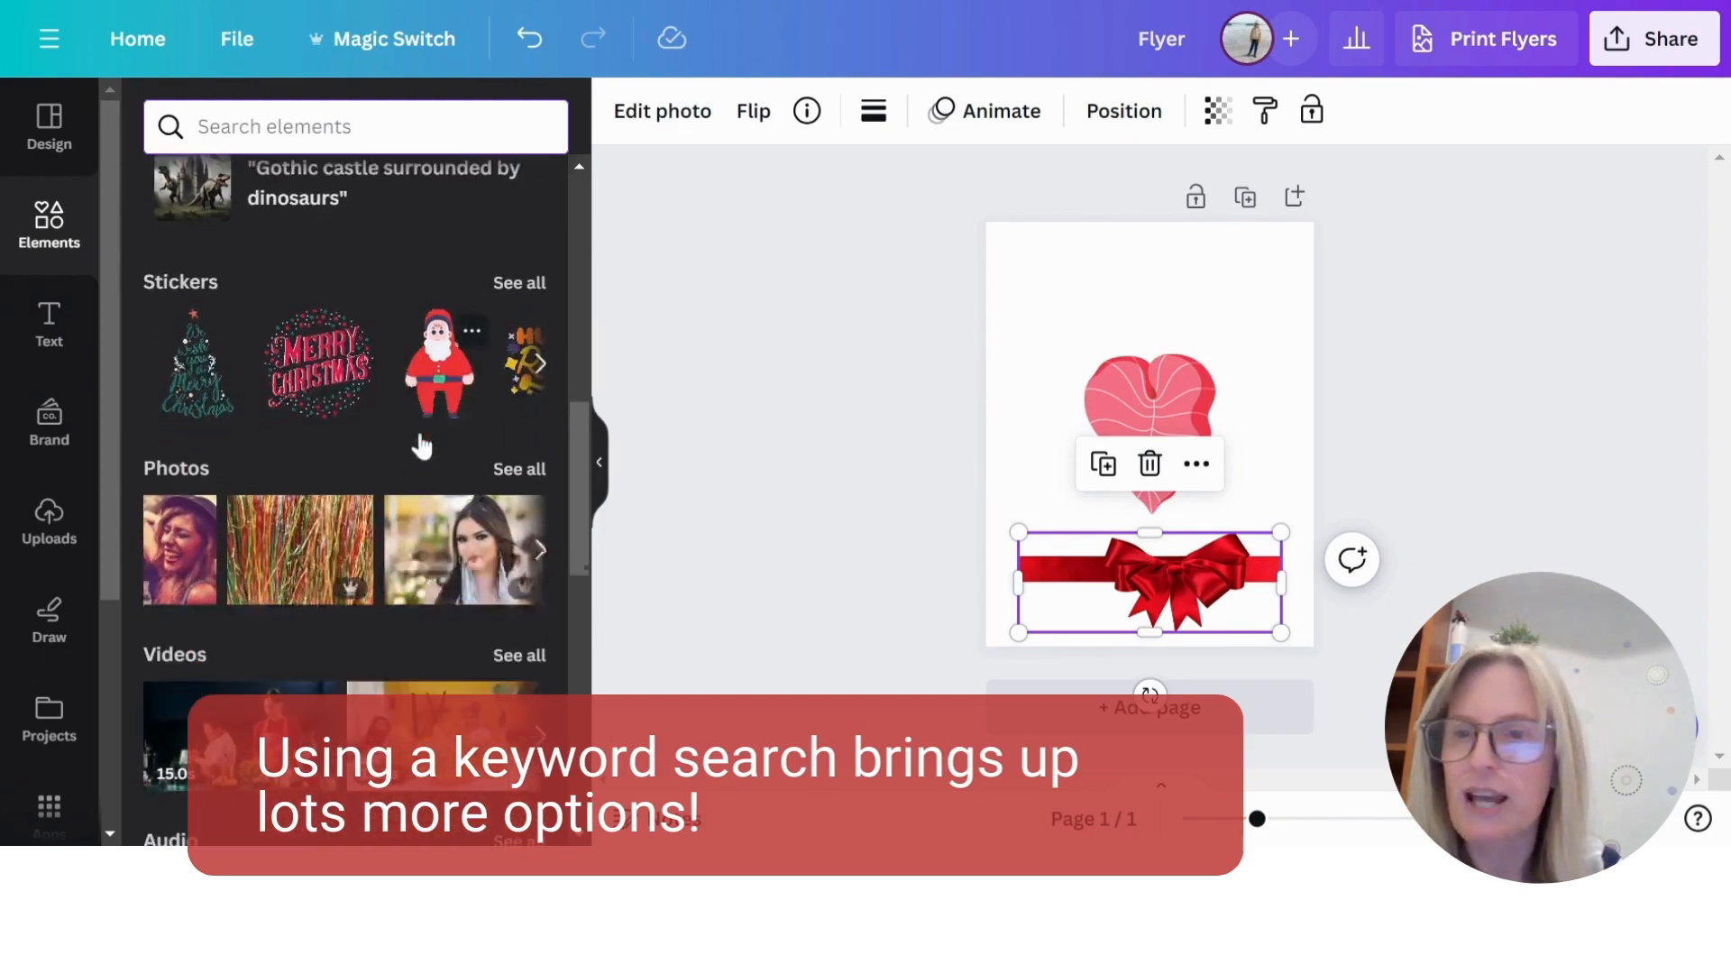
pyautogui.click(518, 271)
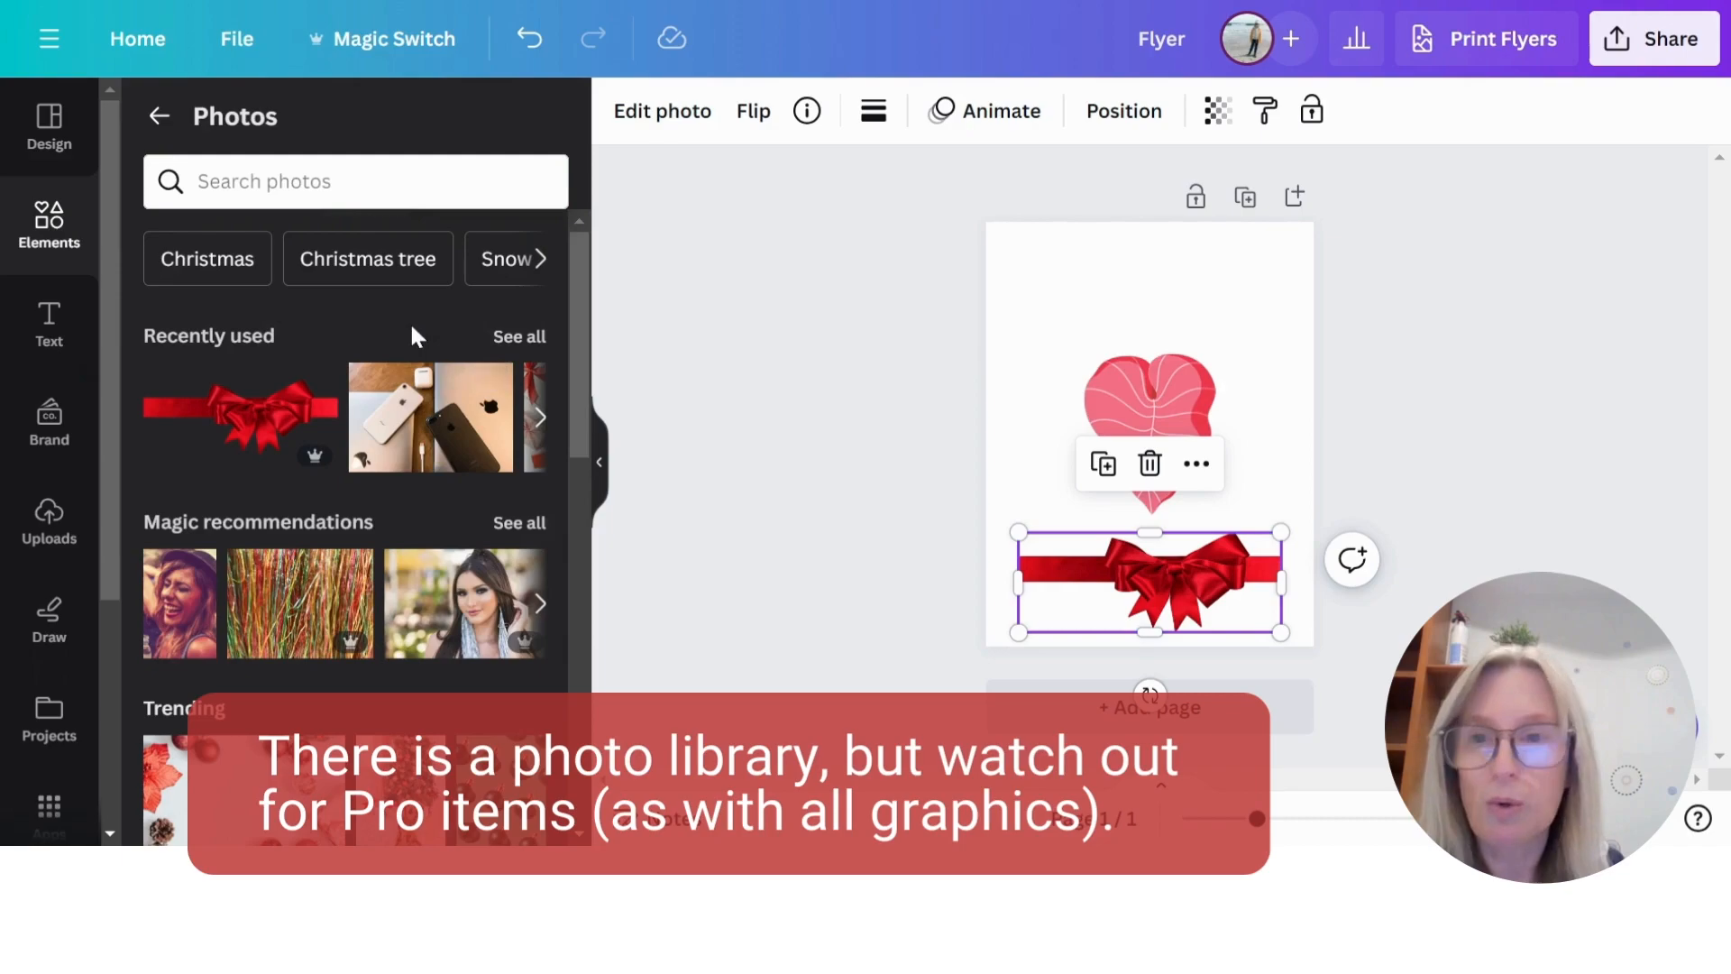
# - Look through the Magic recommendations and Trending sections of the Photos collection
pyautogui.scroll(-3, 411, 324)
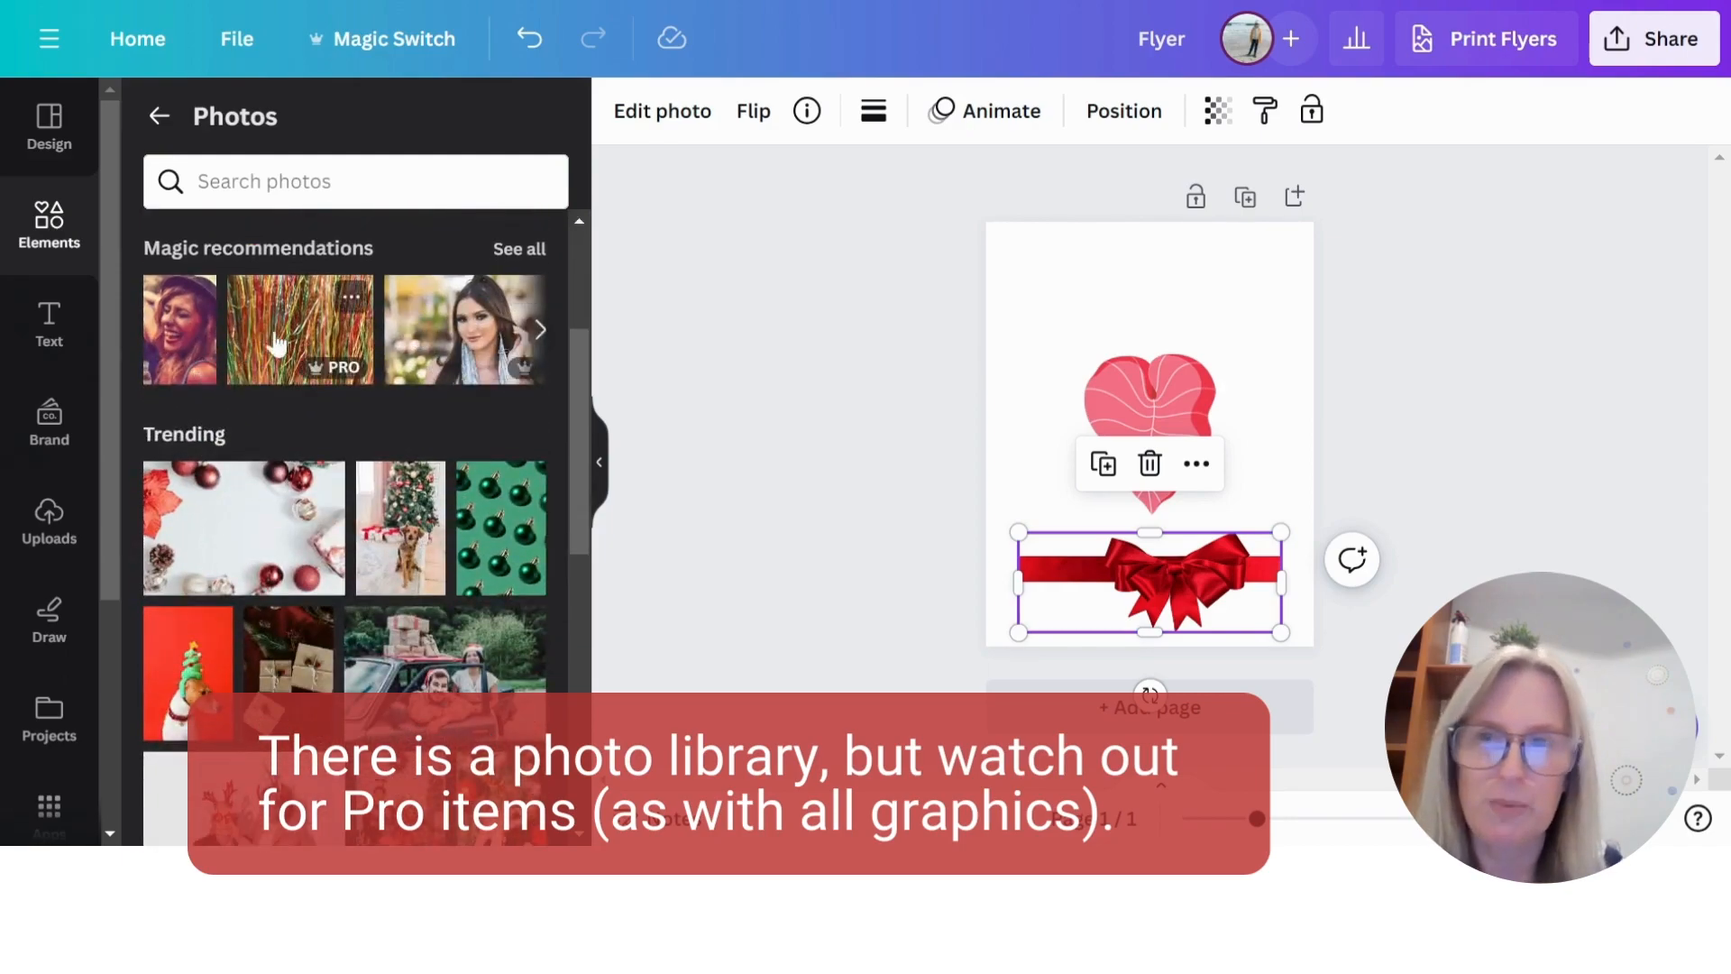
pyautogui.scroll(-2, 458, 527)
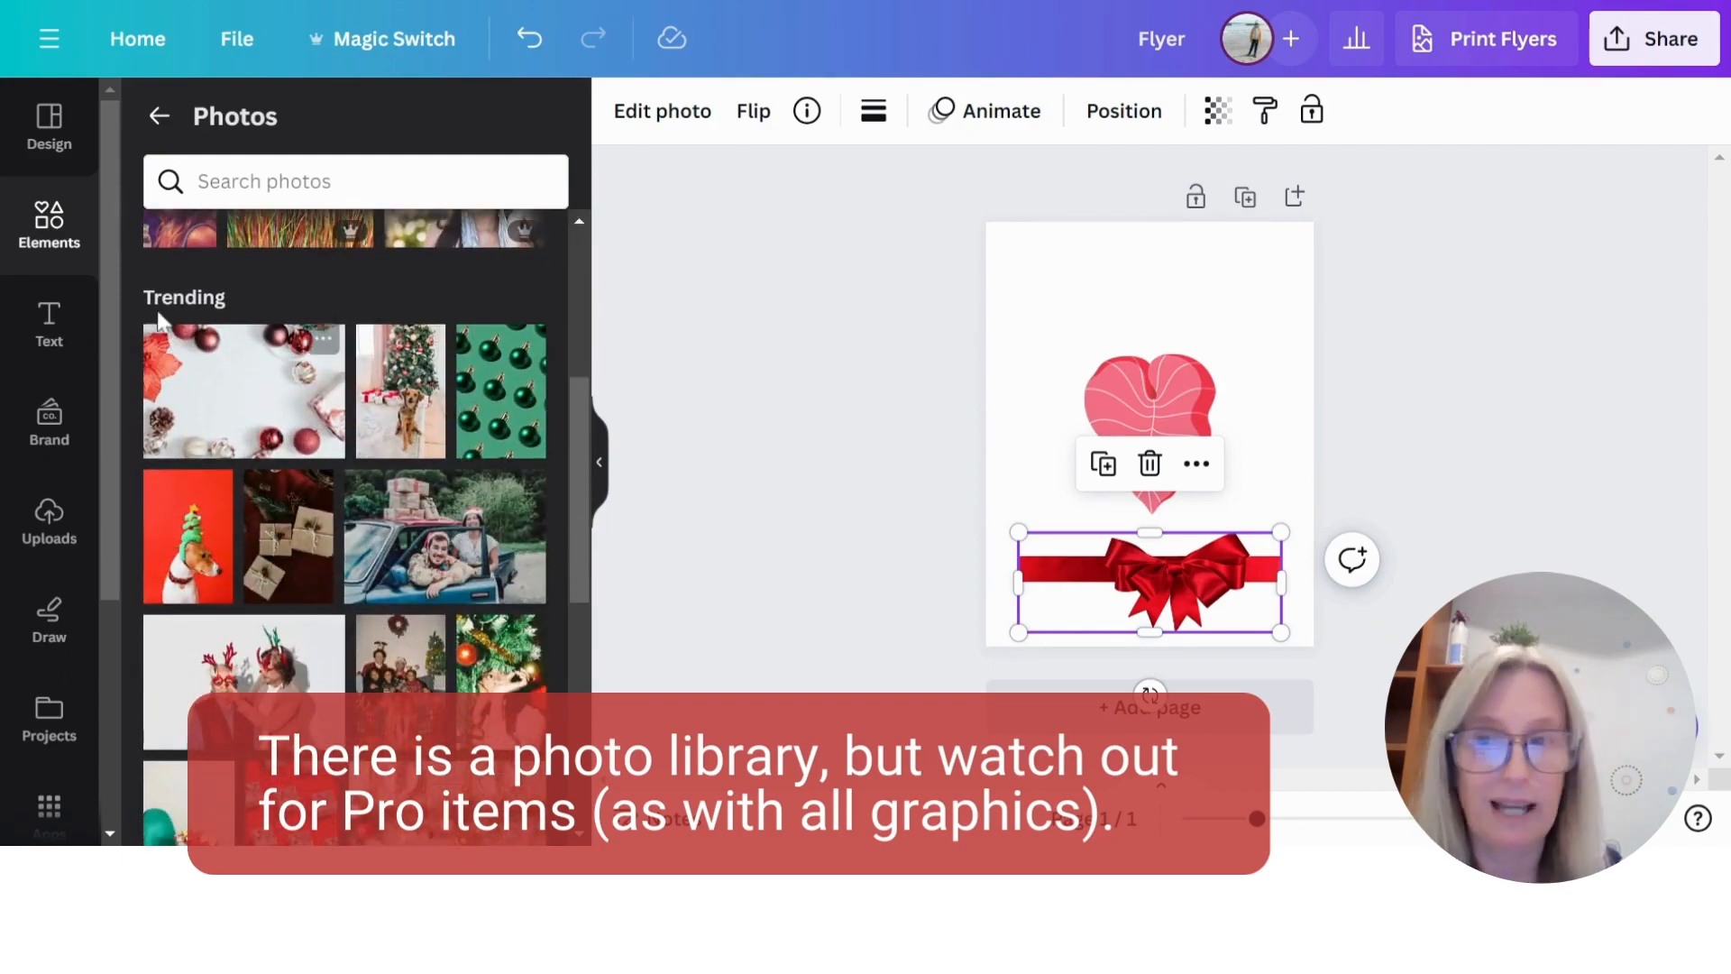
pyautogui.scroll(-2, 377, 471)
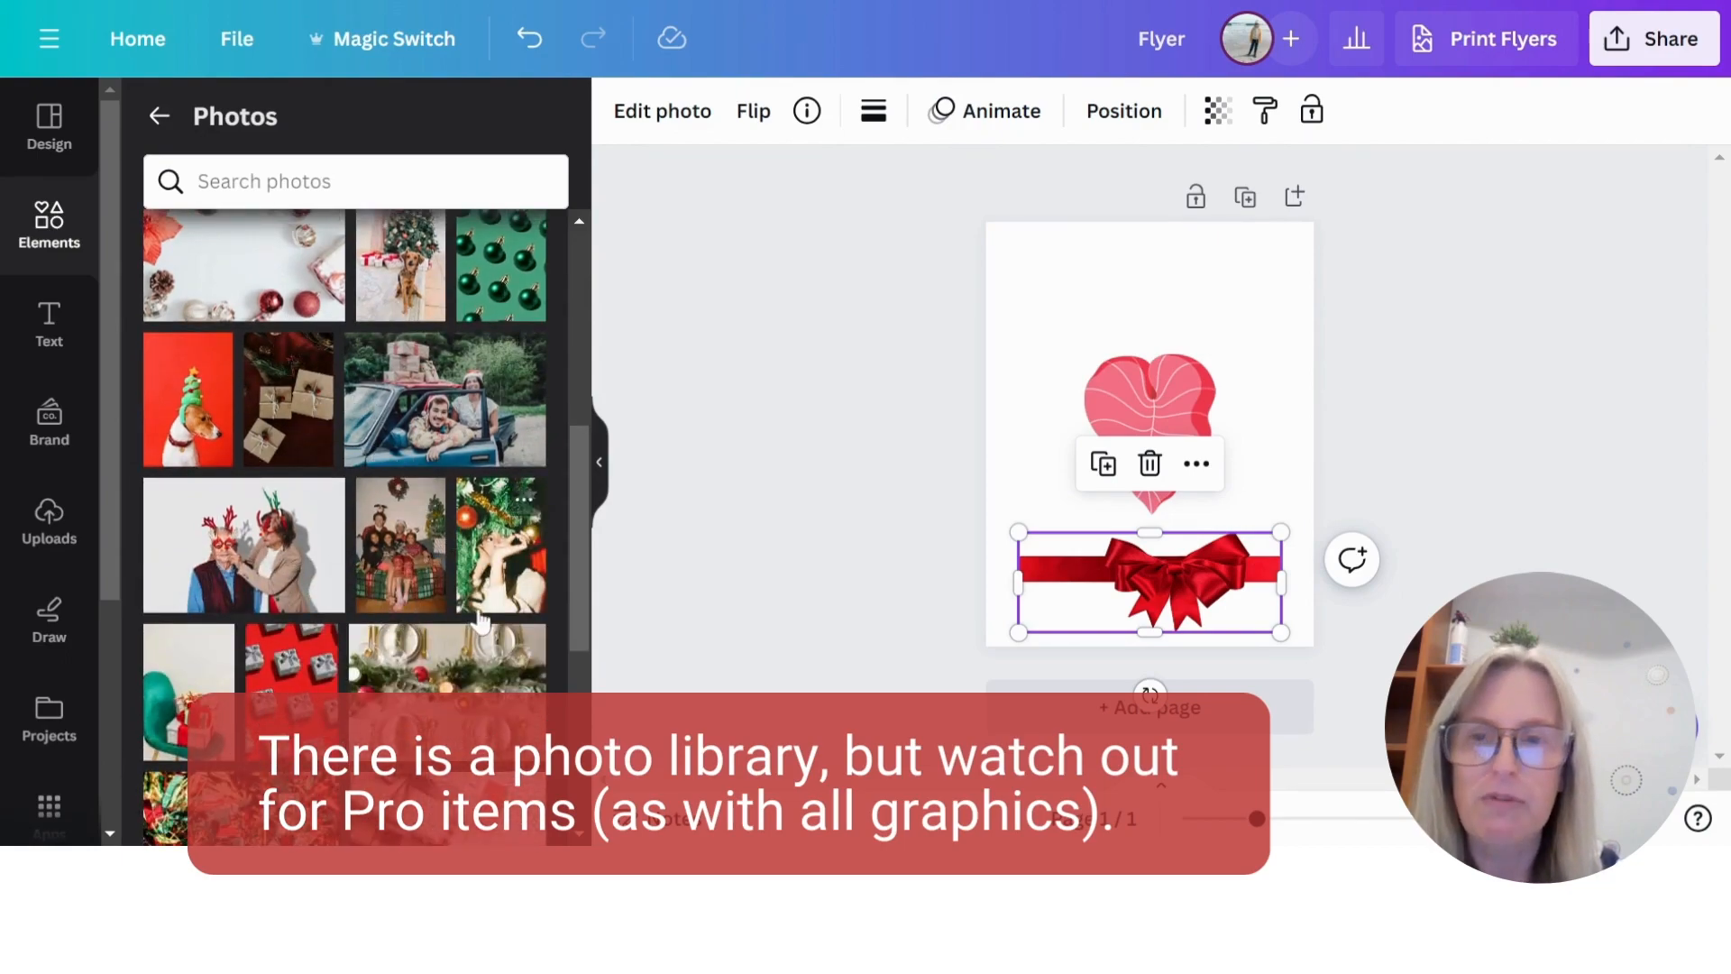
pyautogui.scroll(-2, 521, 500)
pyautogui.scroll(-3, 451, 667)
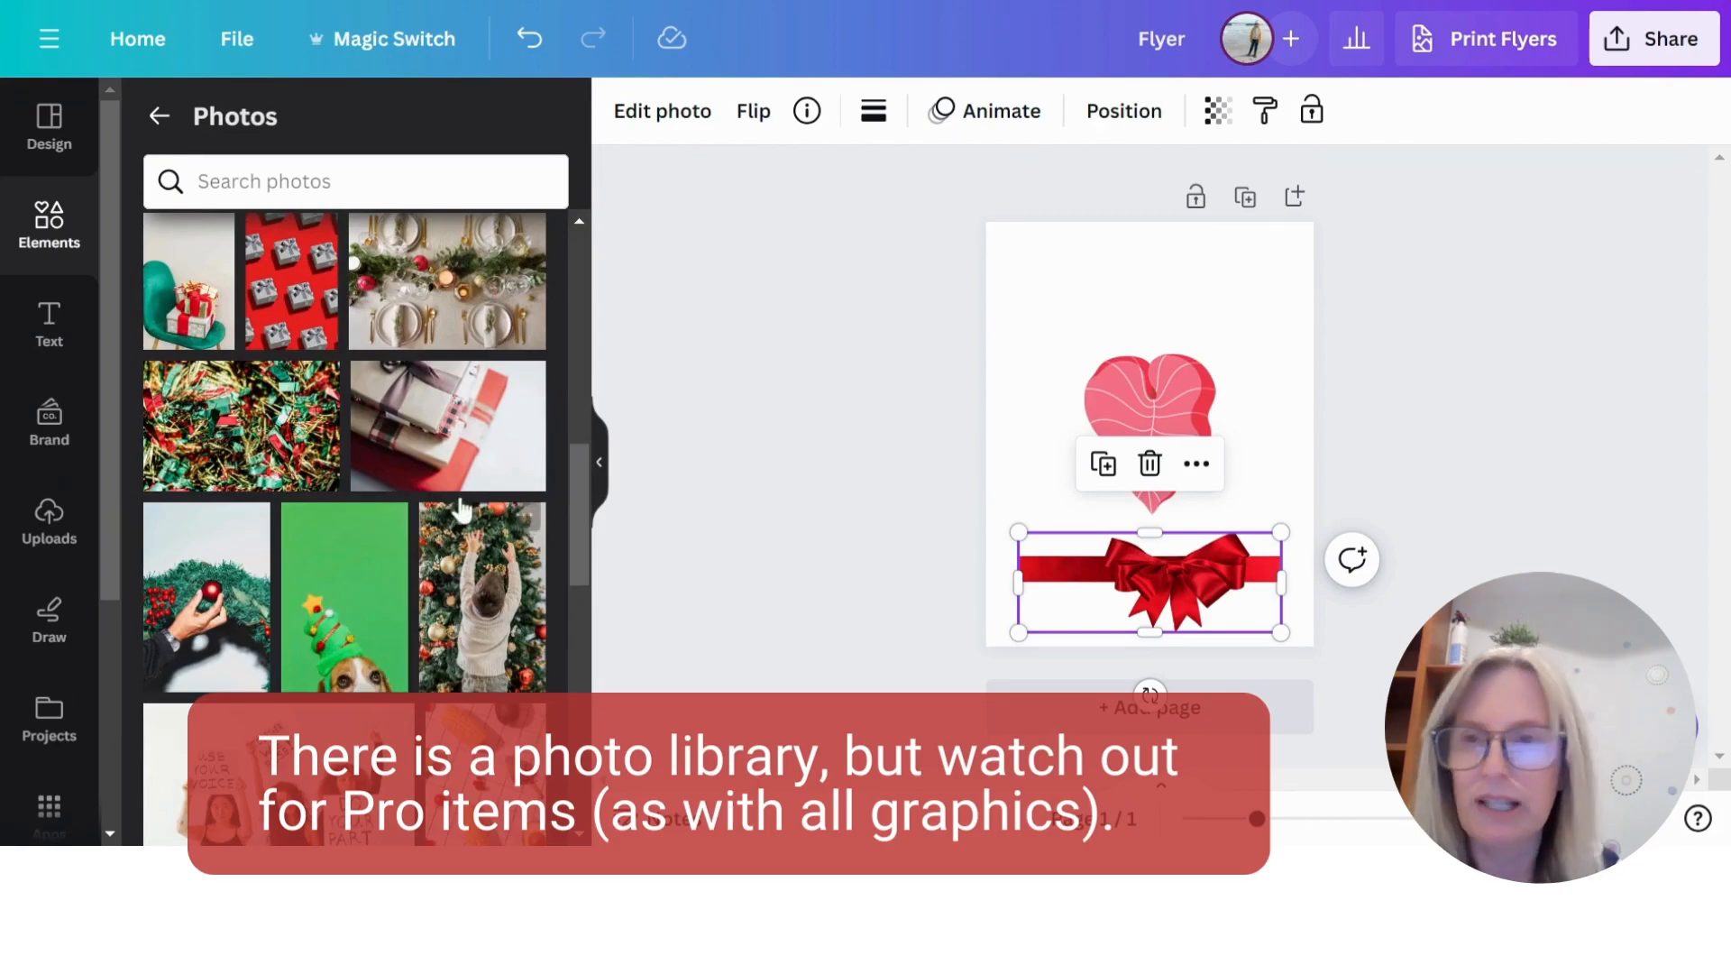
pyautogui.scroll(10, 456, 502)
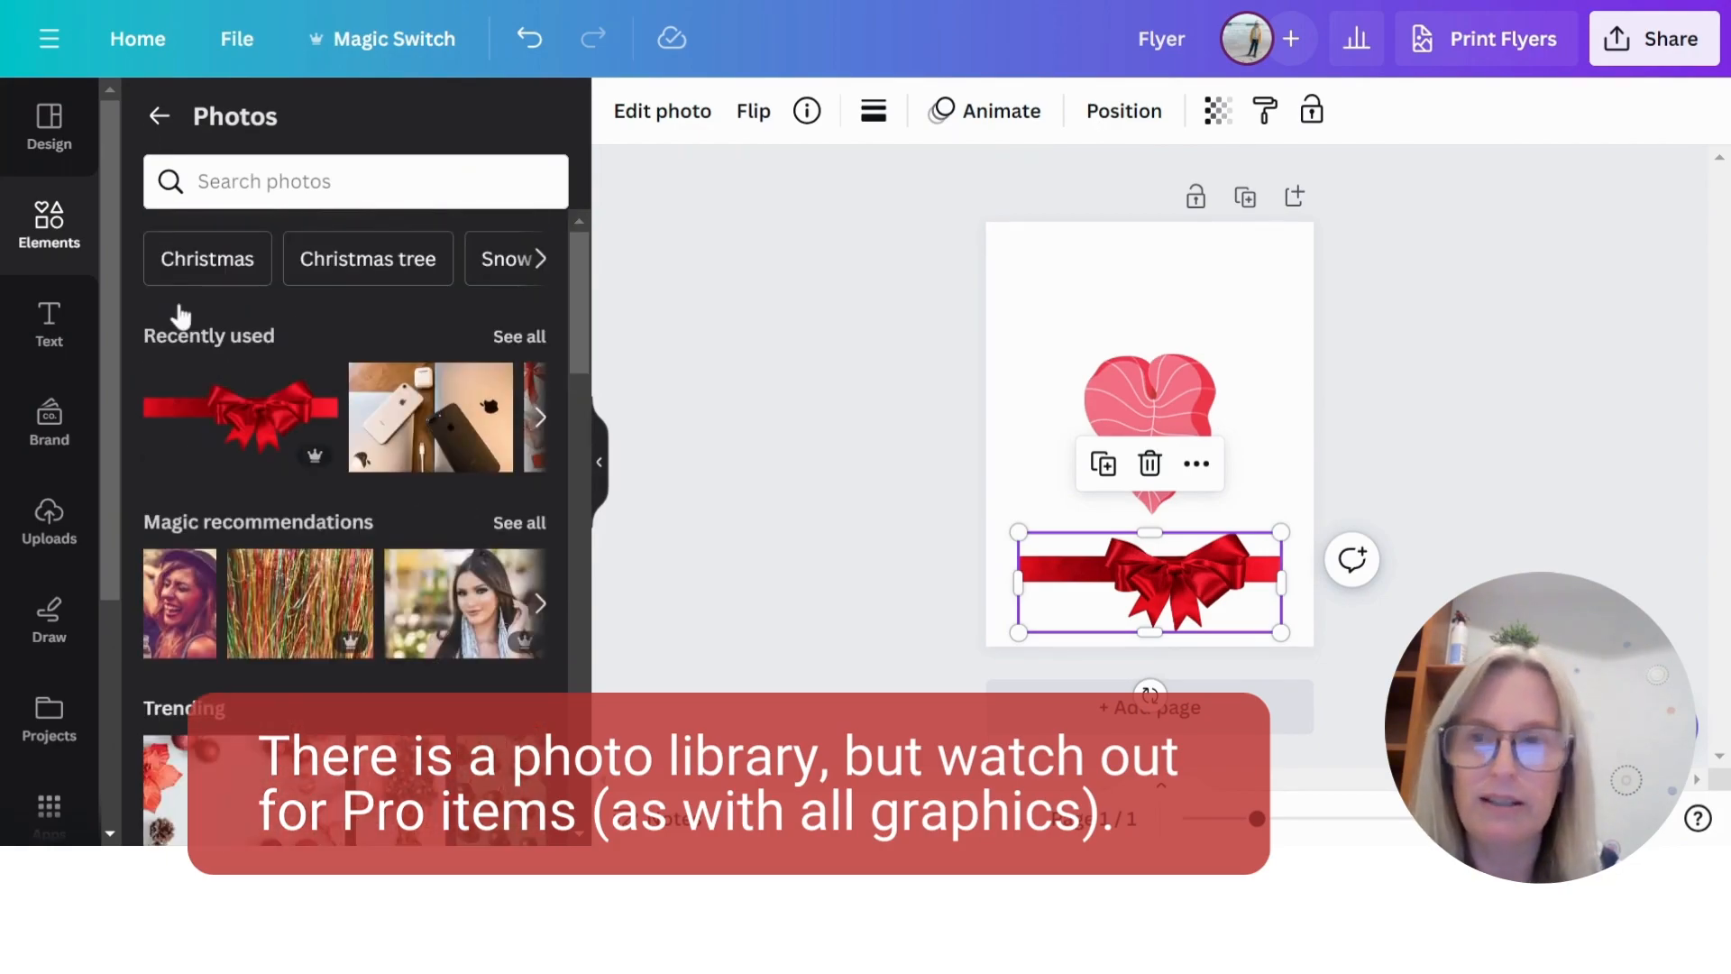
# - Return to the elements library and examine its Videos, Audio and Charts sections
pyautogui.click(160, 115)
pyautogui.scroll(-5, 395, 292)
pyautogui.scroll(-6, 406, 357)
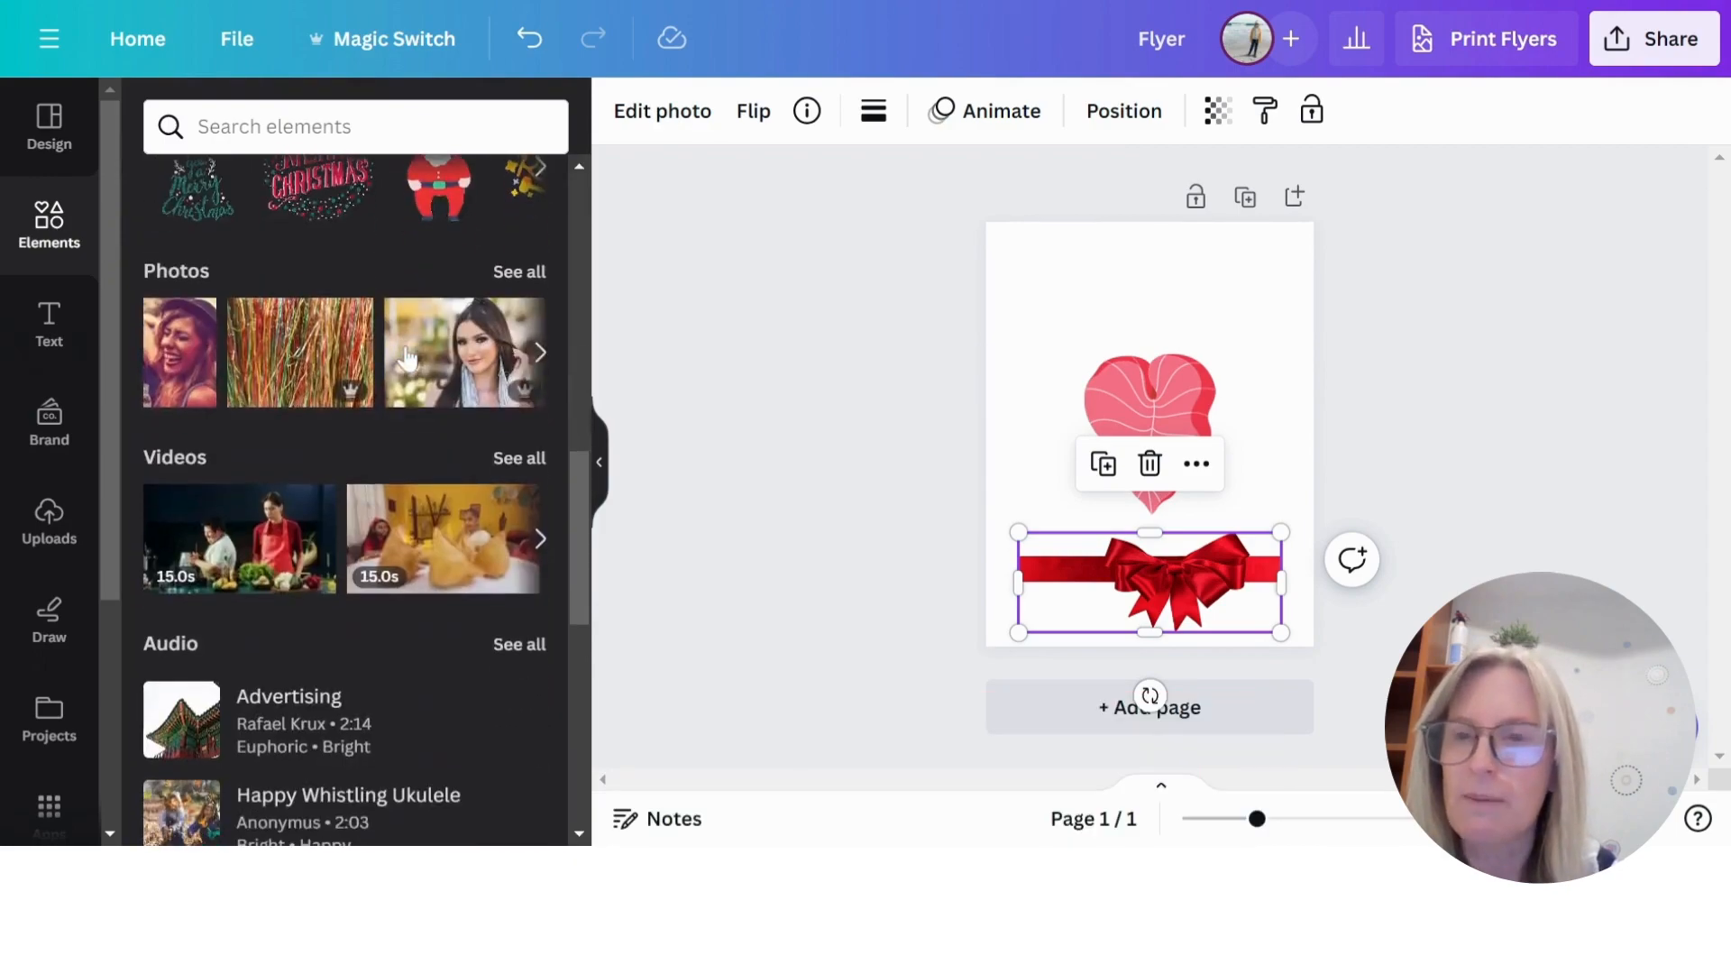
pyautogui.scroll(-2, 276, 391)
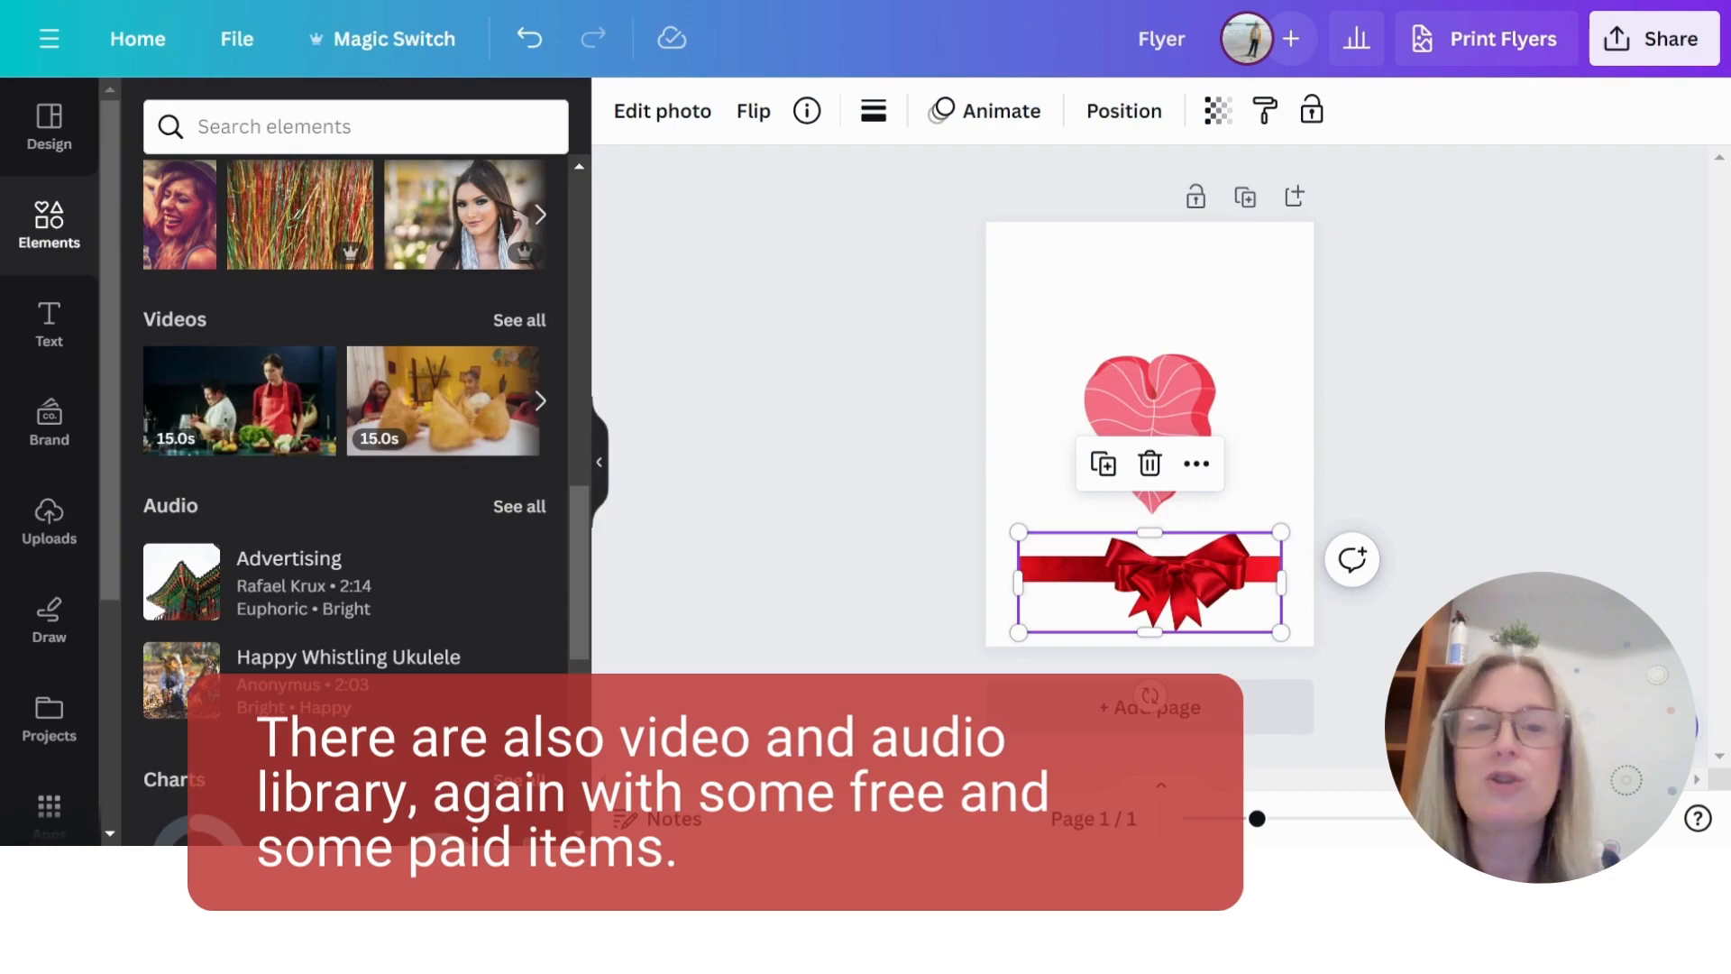
pyautogui.scroll(-2, 475, 491)
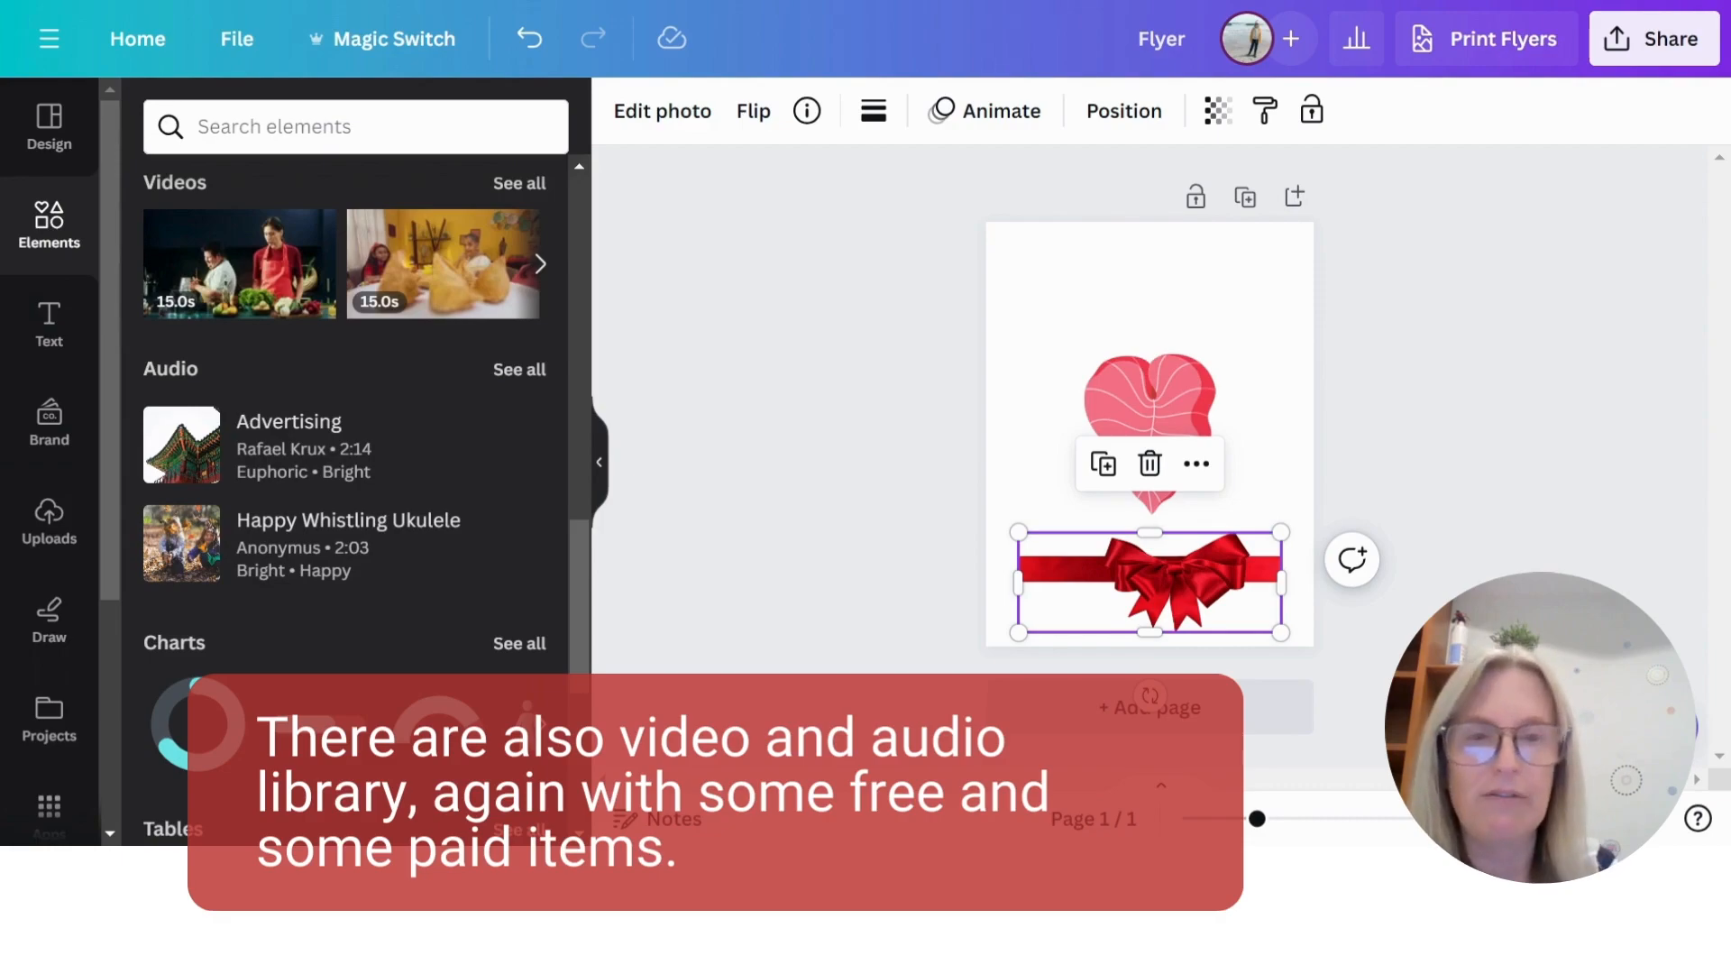
pyautogui.scroll(-5, 398, 385)
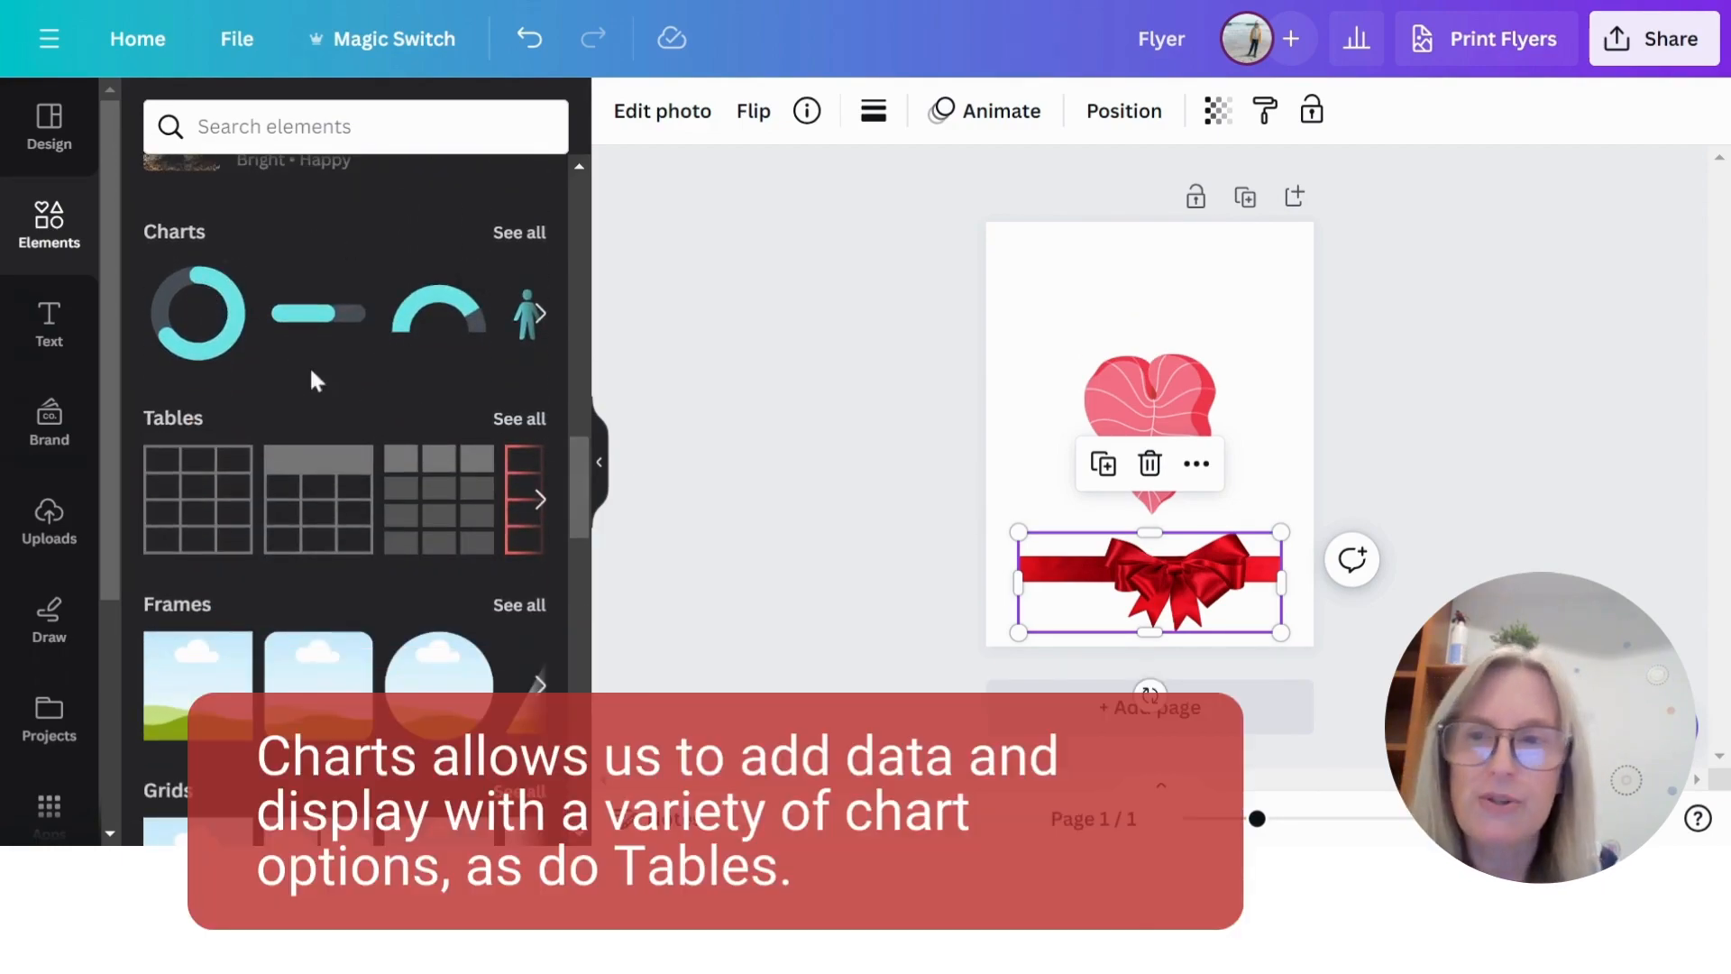
# - Open the full Charts collection and examine the bar, line and dot, interactive and pie chart types
pyautogui.click(505, 237)
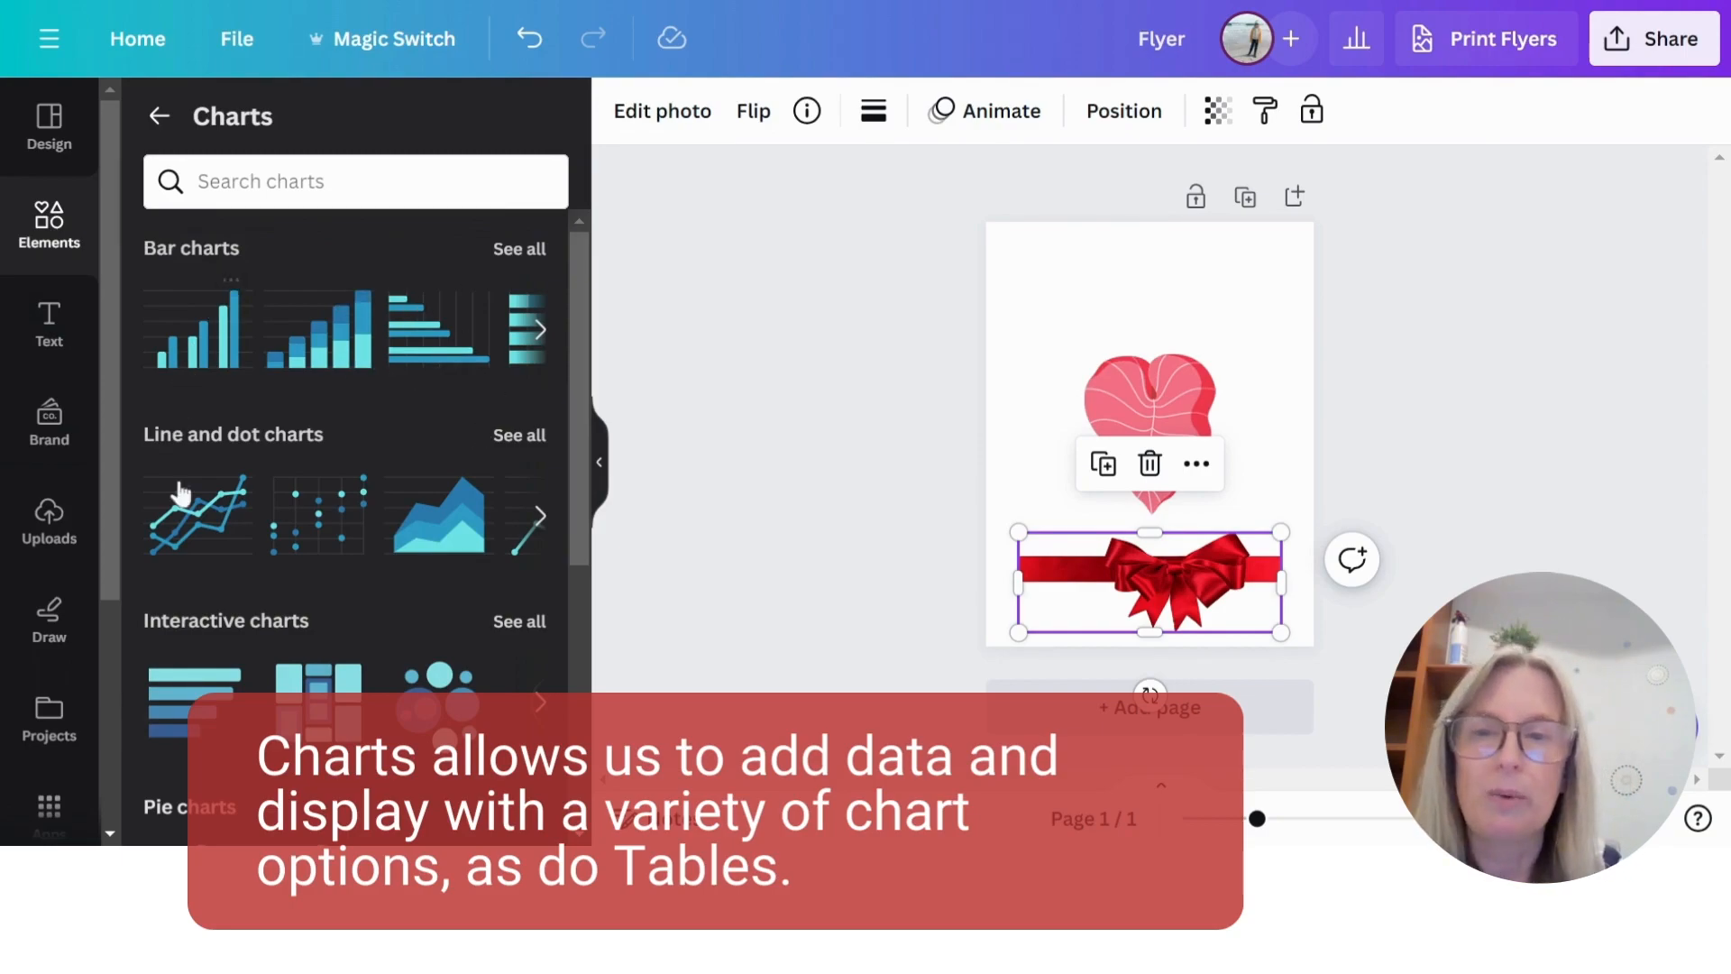
pyautogui.scroll(-3, 435, 586)
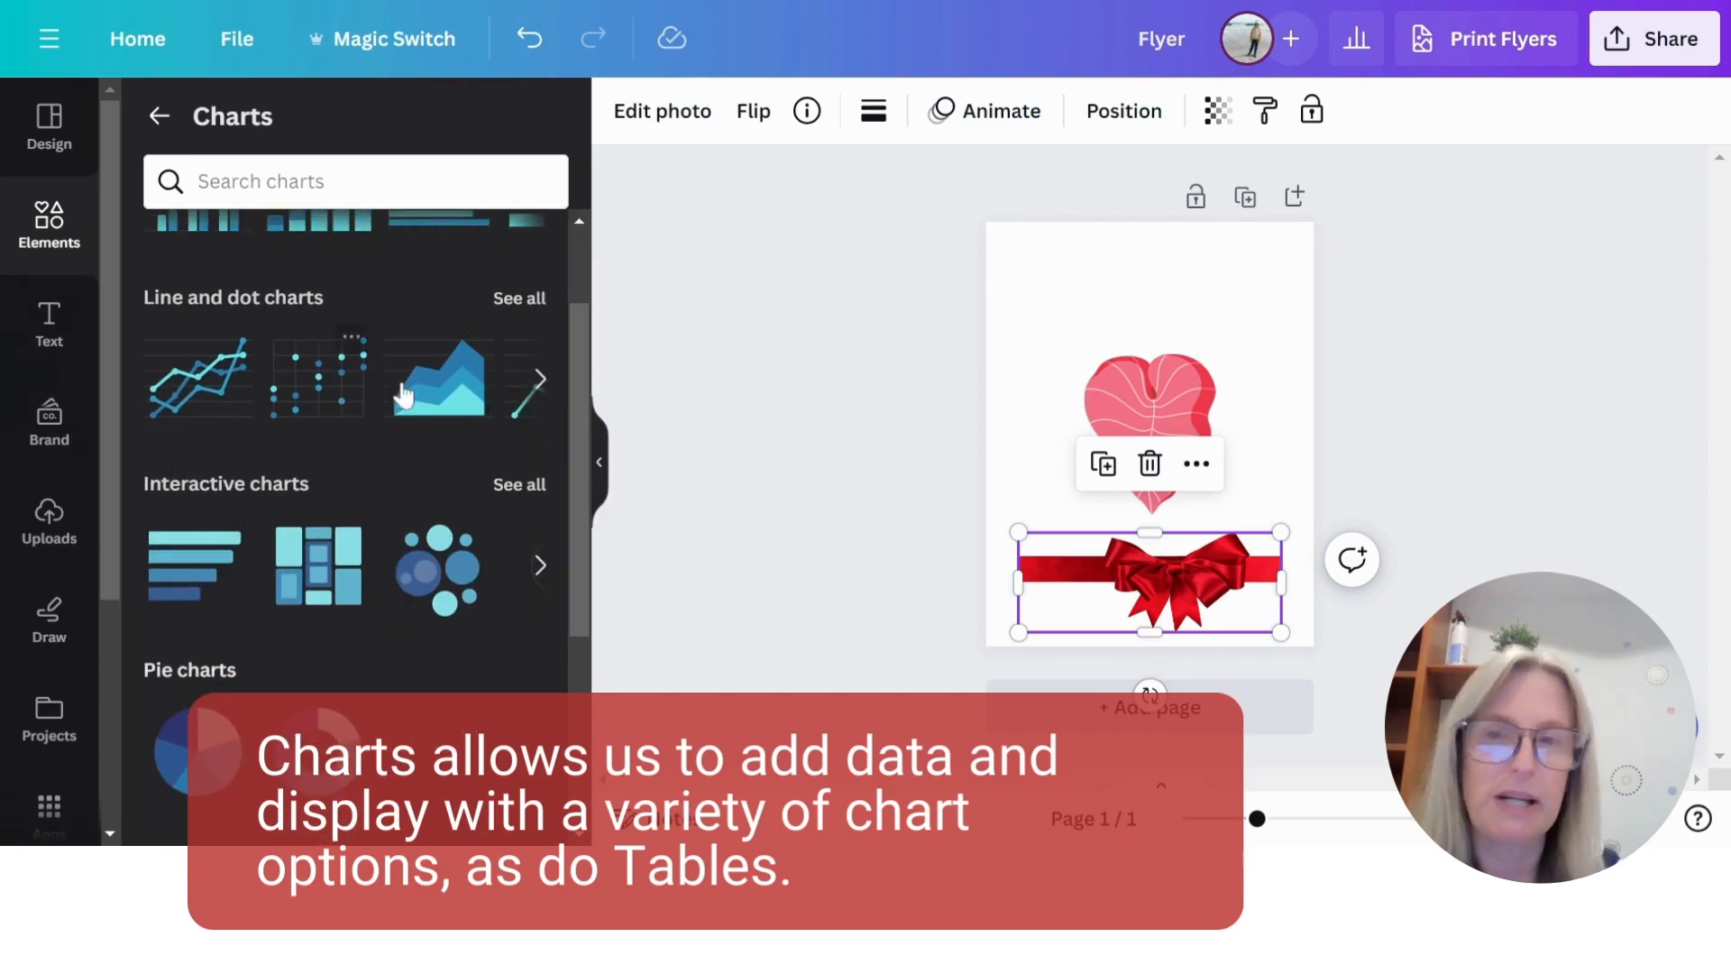
pyautogui.scroll(3, 420, 505)
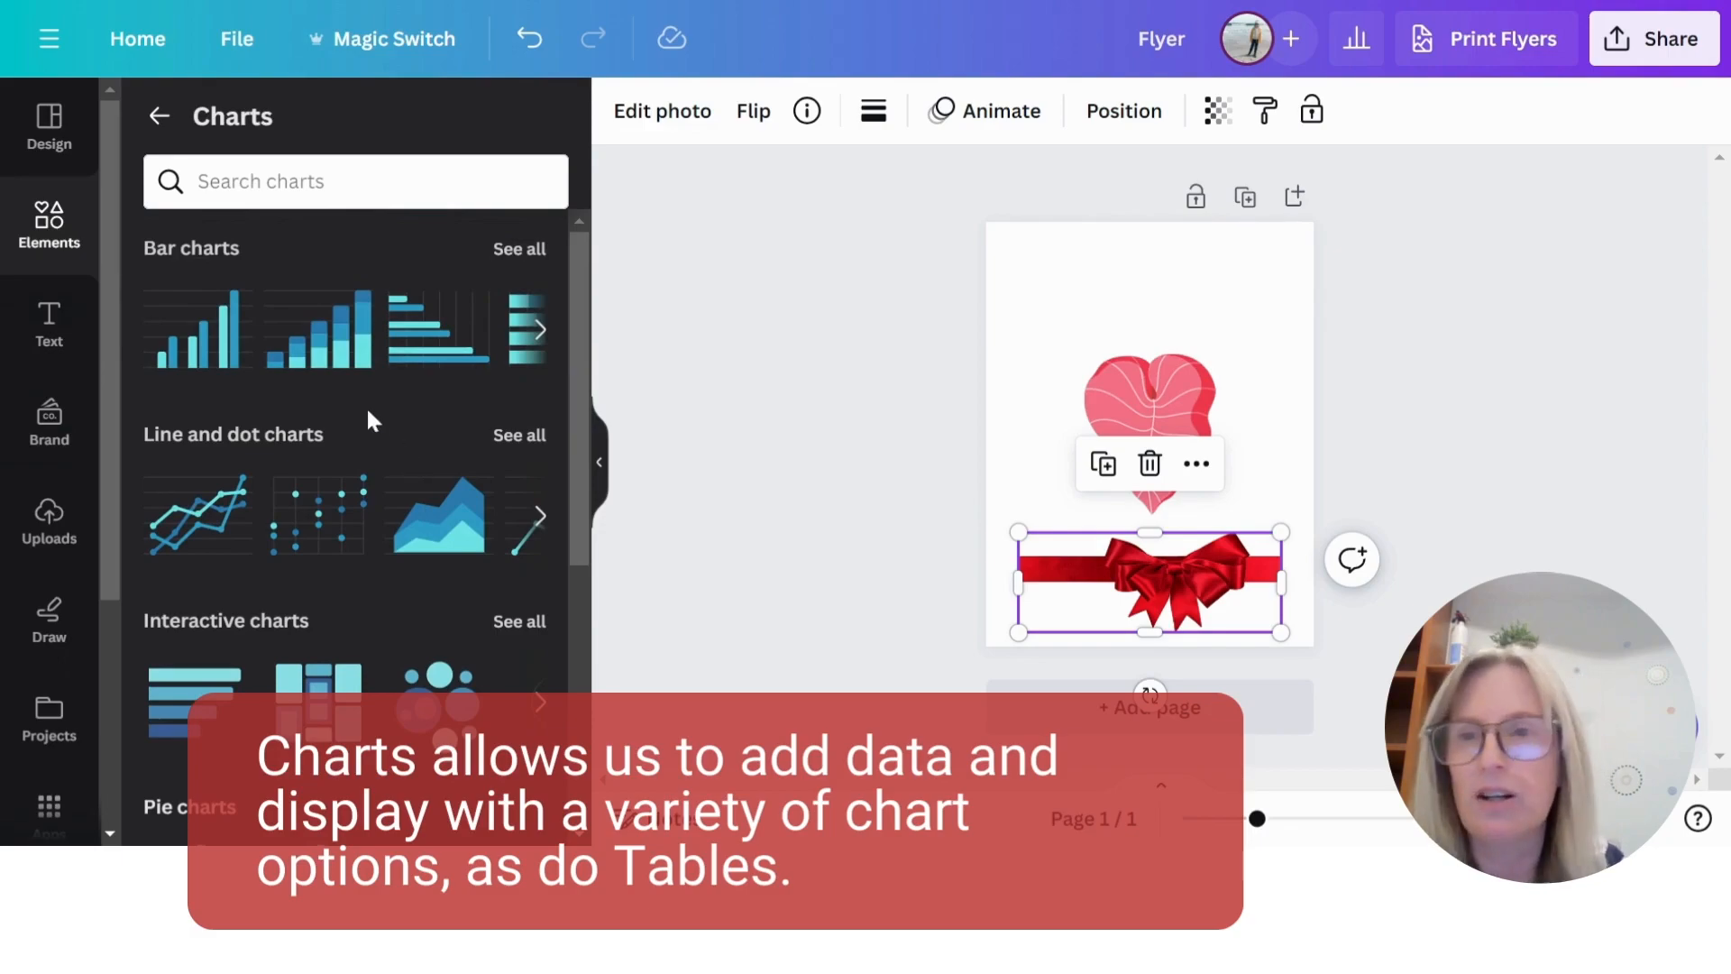
# - Return to the elements library and examine its Tables, Frames and Grids sections
pyautogui.click(161, 118)
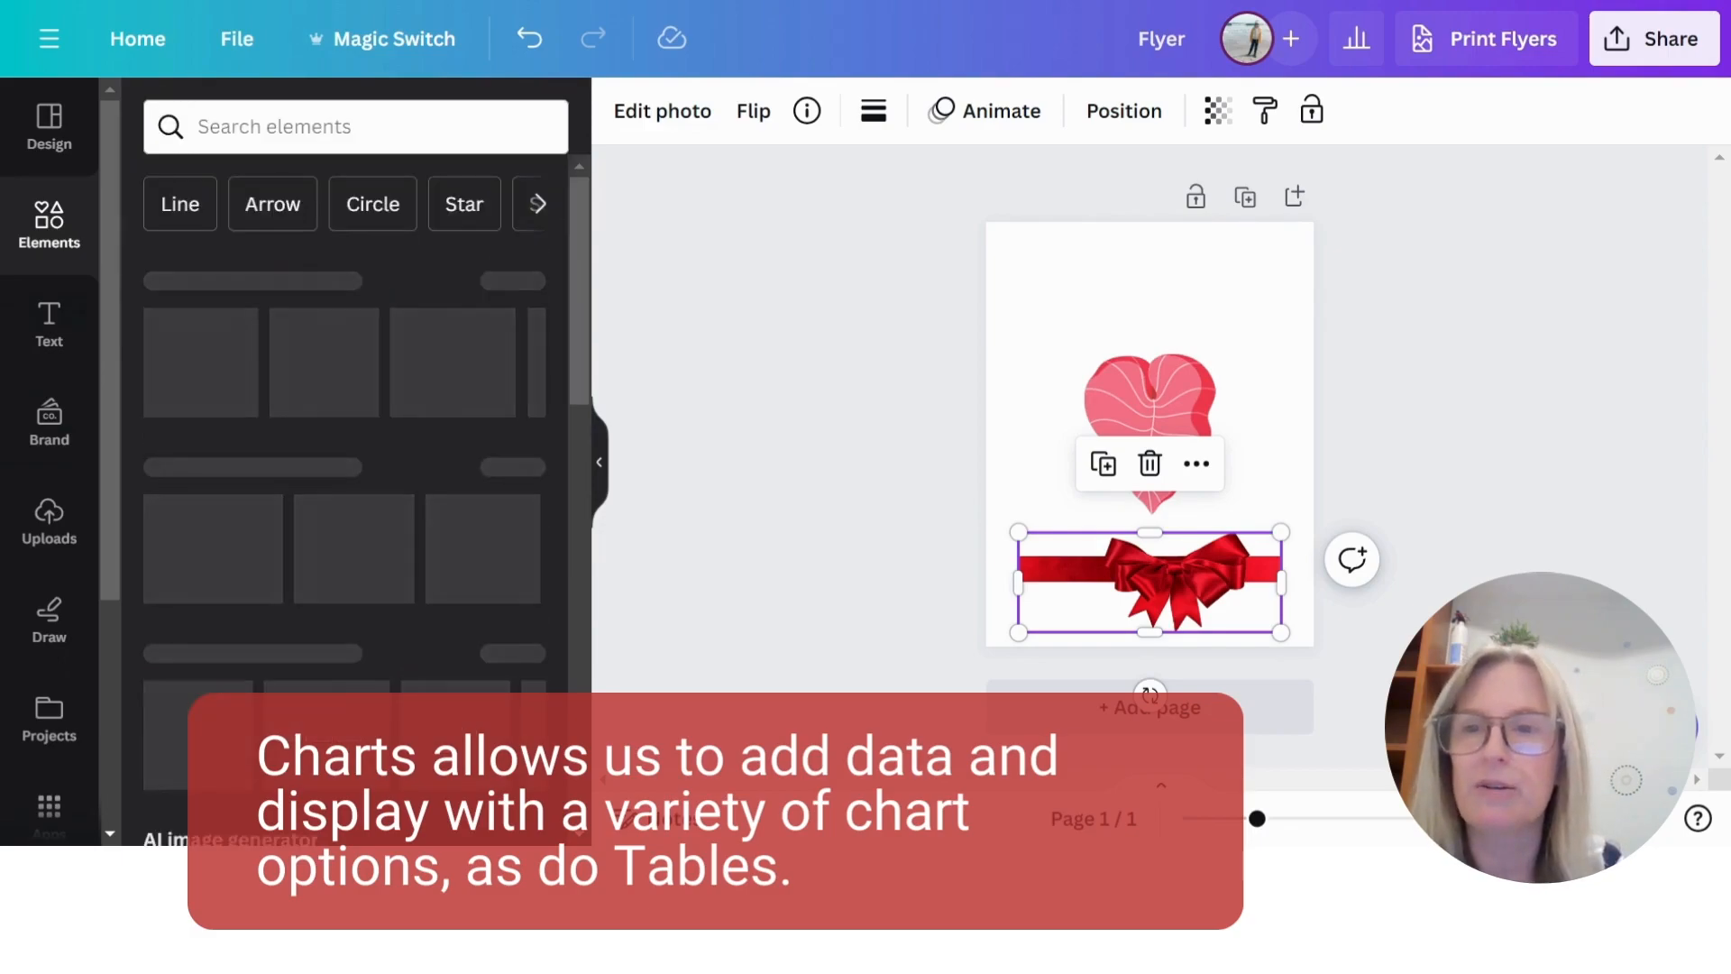
pyautogui.scroll(-5, 423, 257)
pyautogui.scroll(-12, 441, 269)
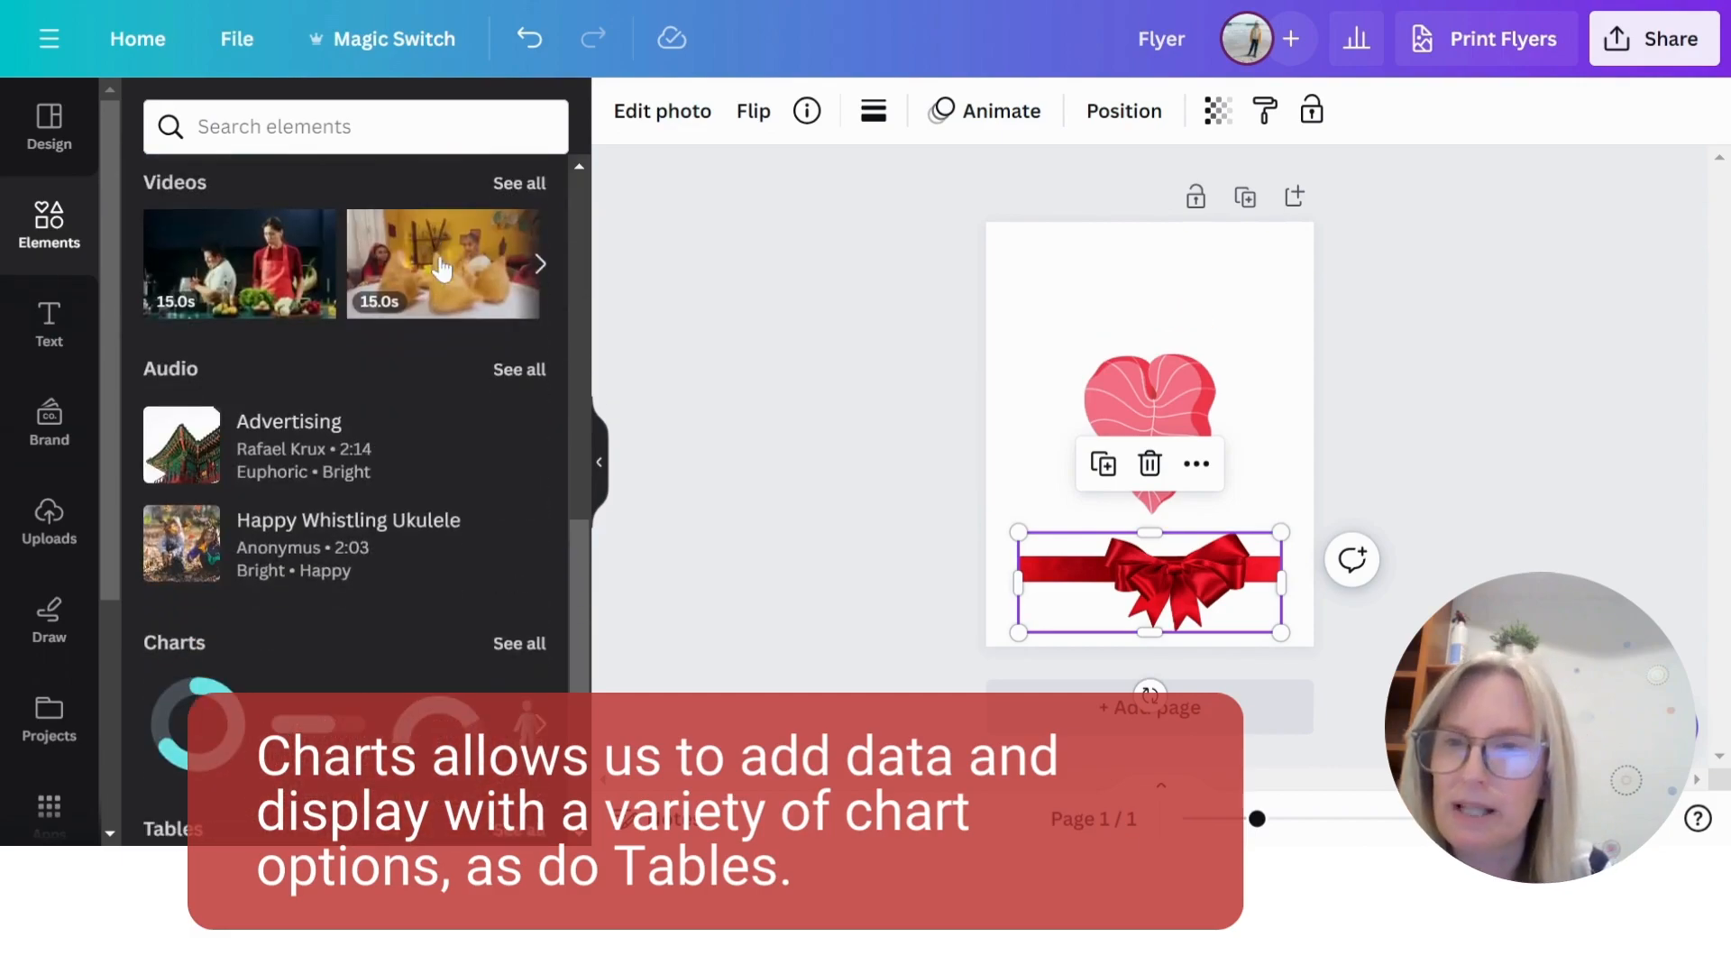
pyautogui.scroll(2, 275, 410)
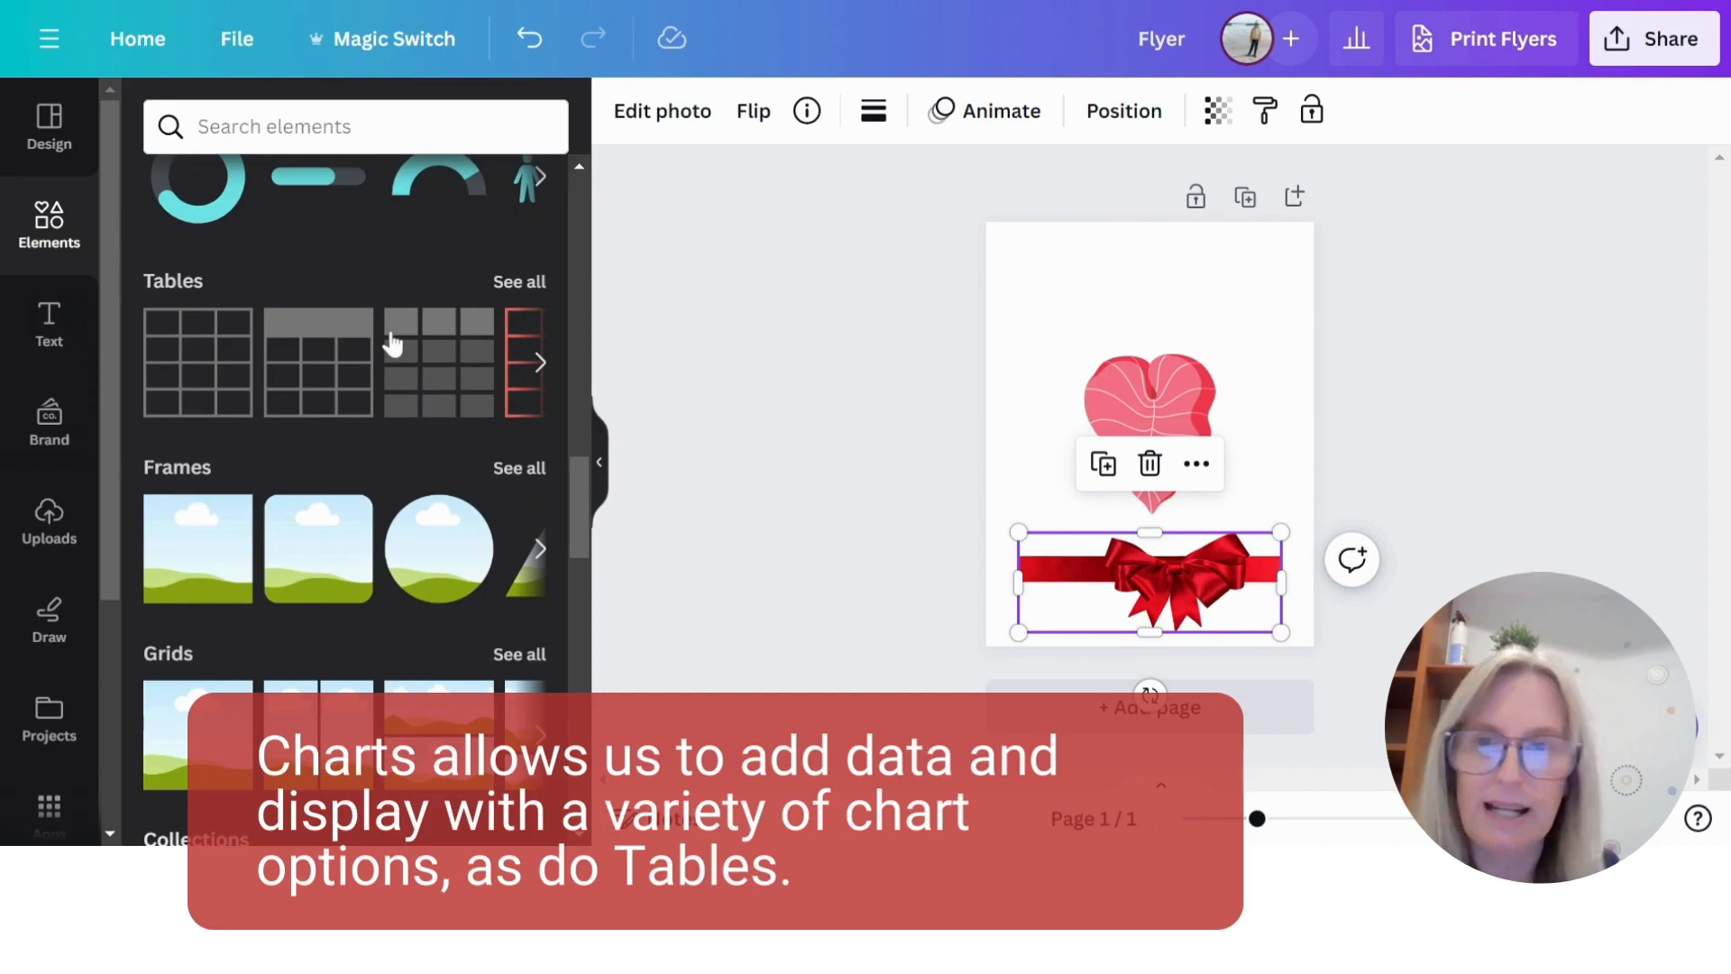
pyautogui.scroll(-2, 225, 541)
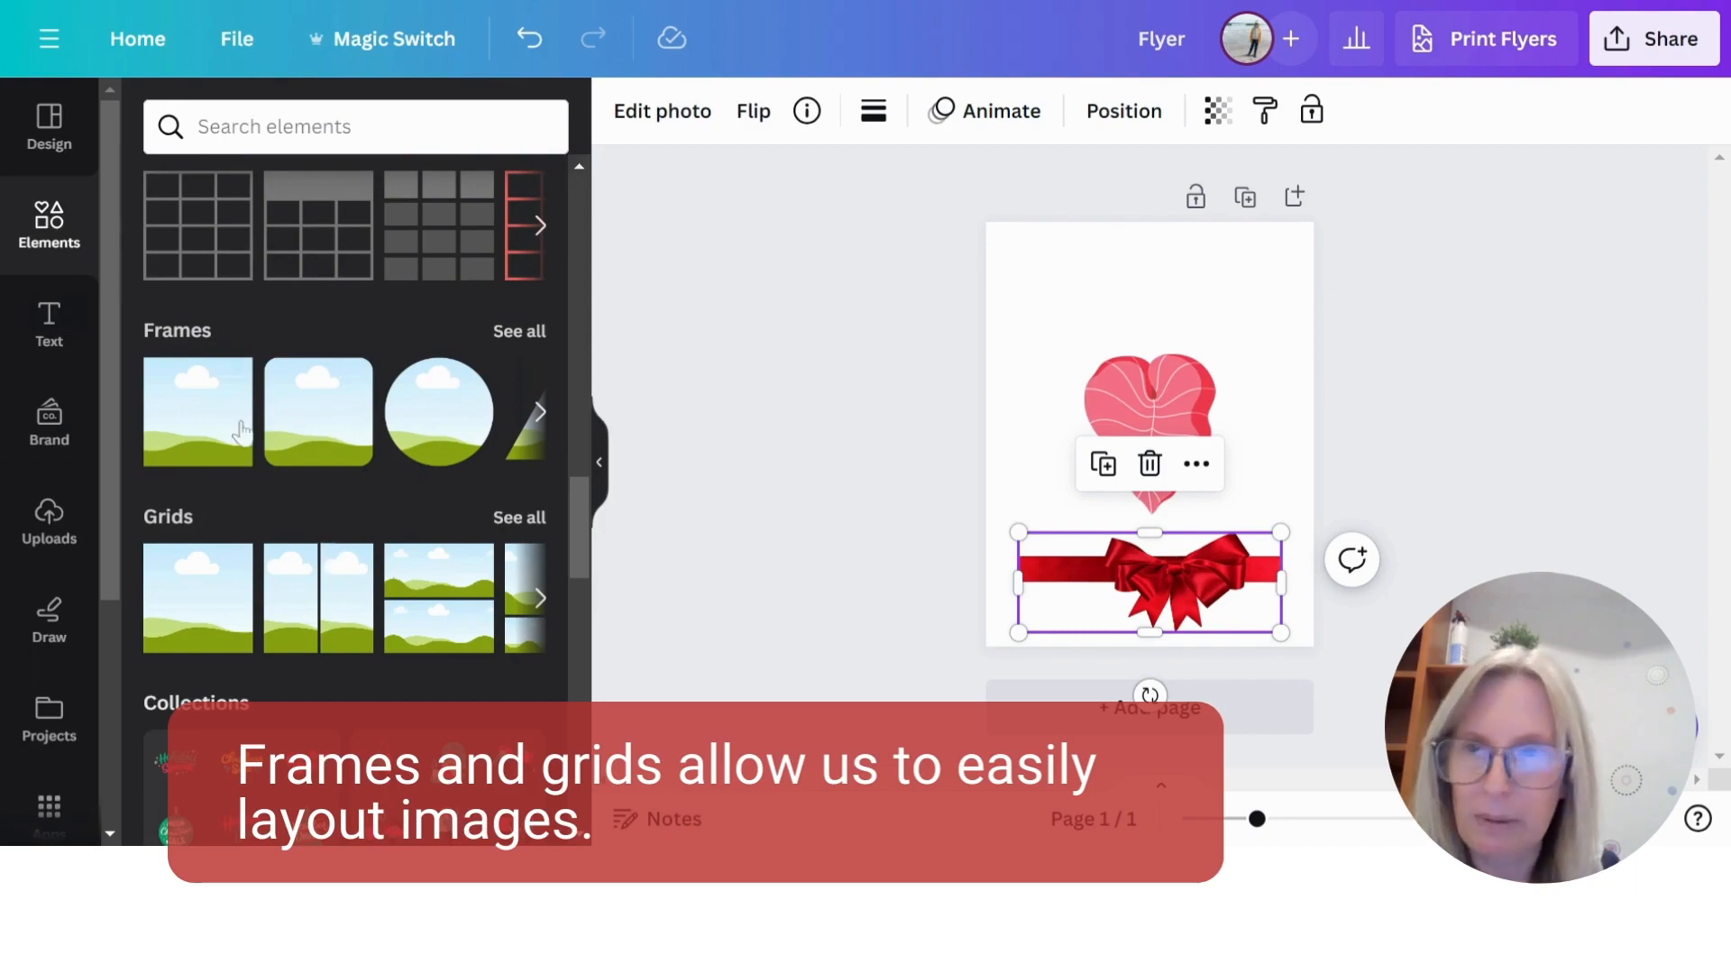
# - Add a square frame to the flyer's upper part and a desktop monitor frame from the Devices frames overlapping its lower right corner
pyautogui.click(199, 433)
pyautogui.moveTo(1145, 388); pyautogui.dragTo(1140, 306)
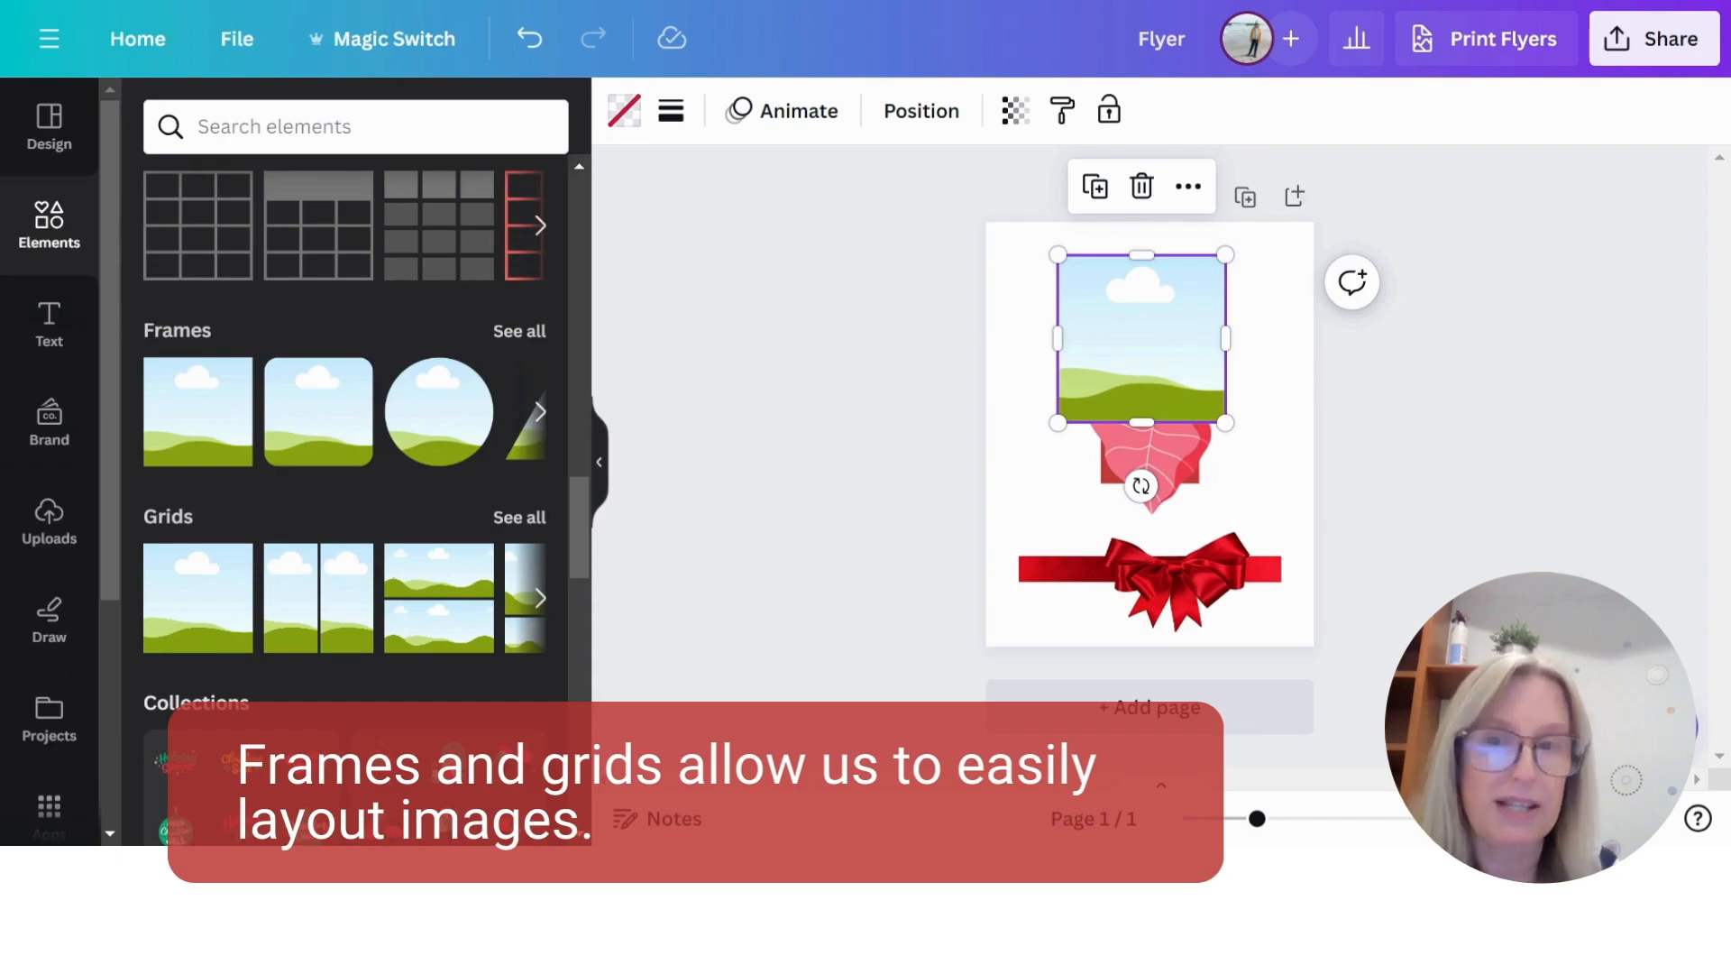
pyautogui.click(521, 331)
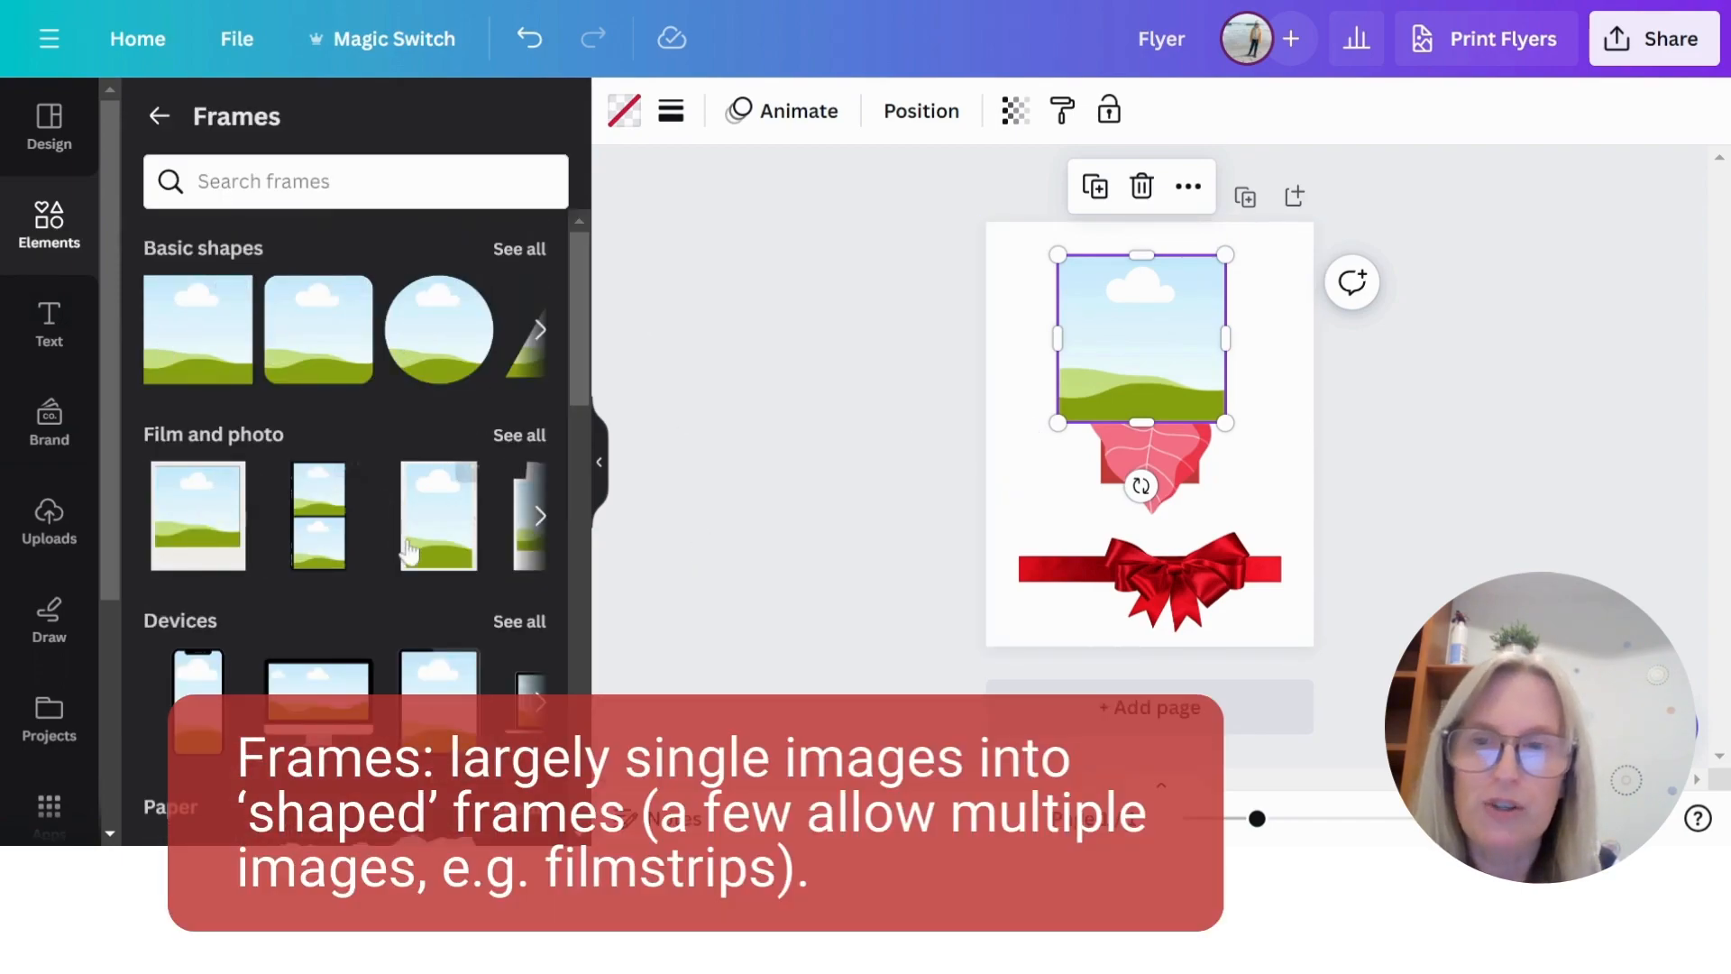
pyautogui.scroll(-3, 466, 514)
pyautogui.scroll(3, 466, 514)
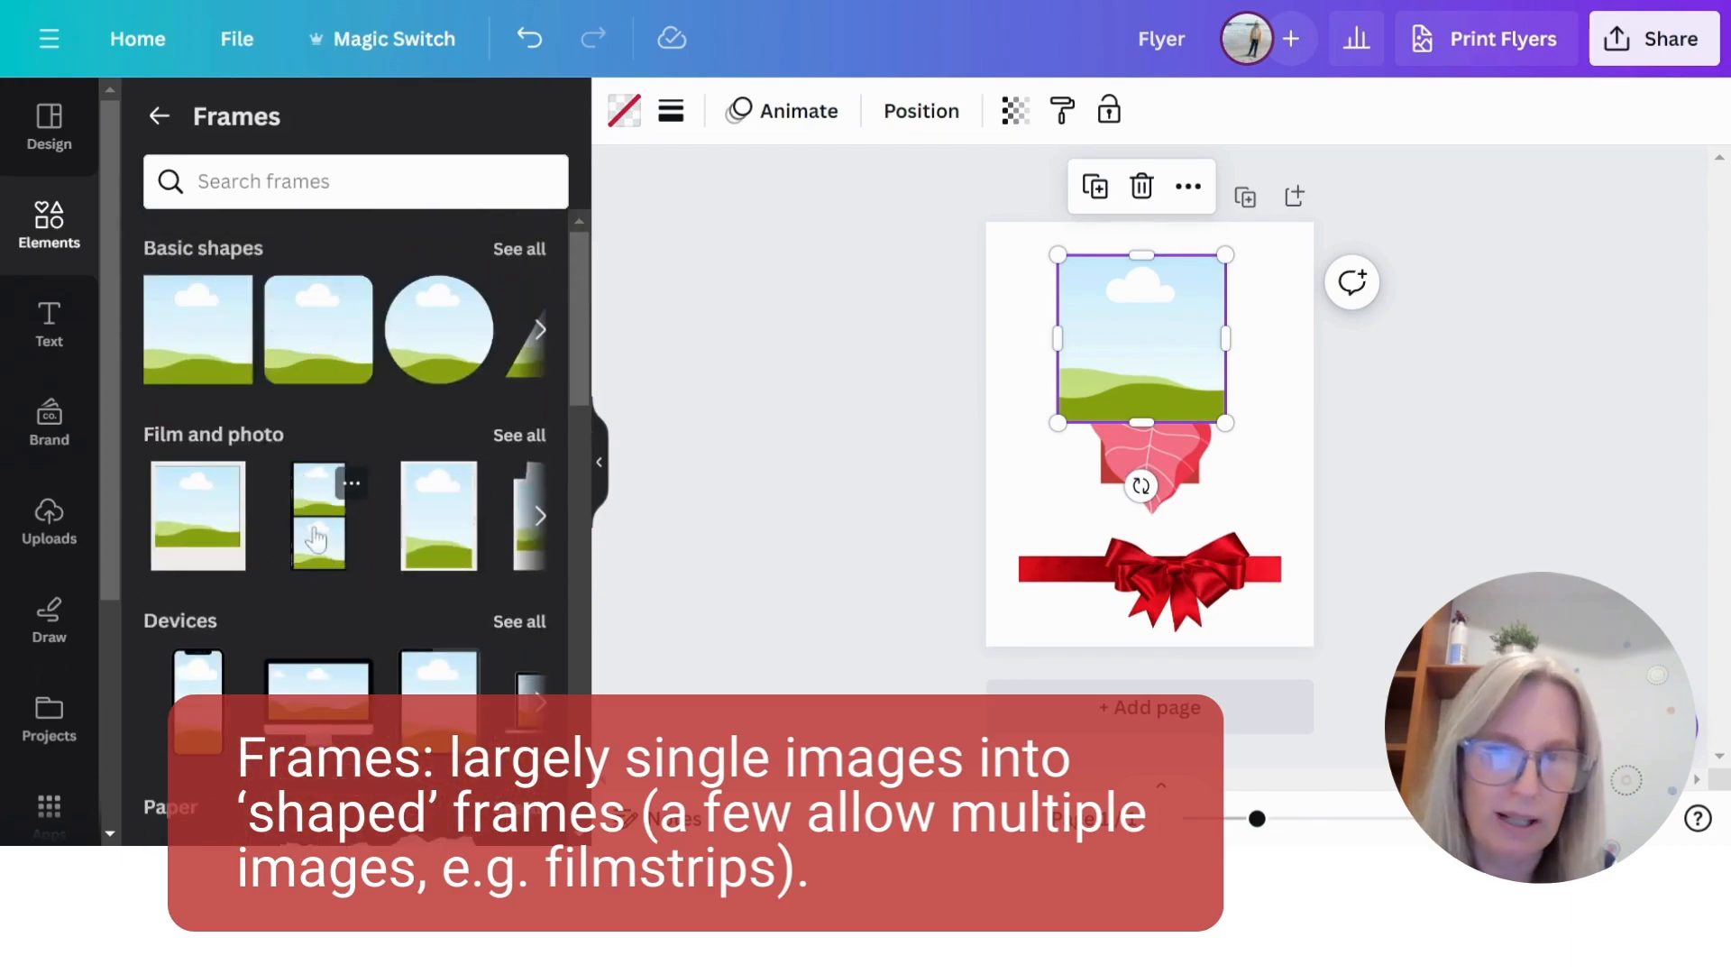
pyautogui.scroll(-3, 377, 513)
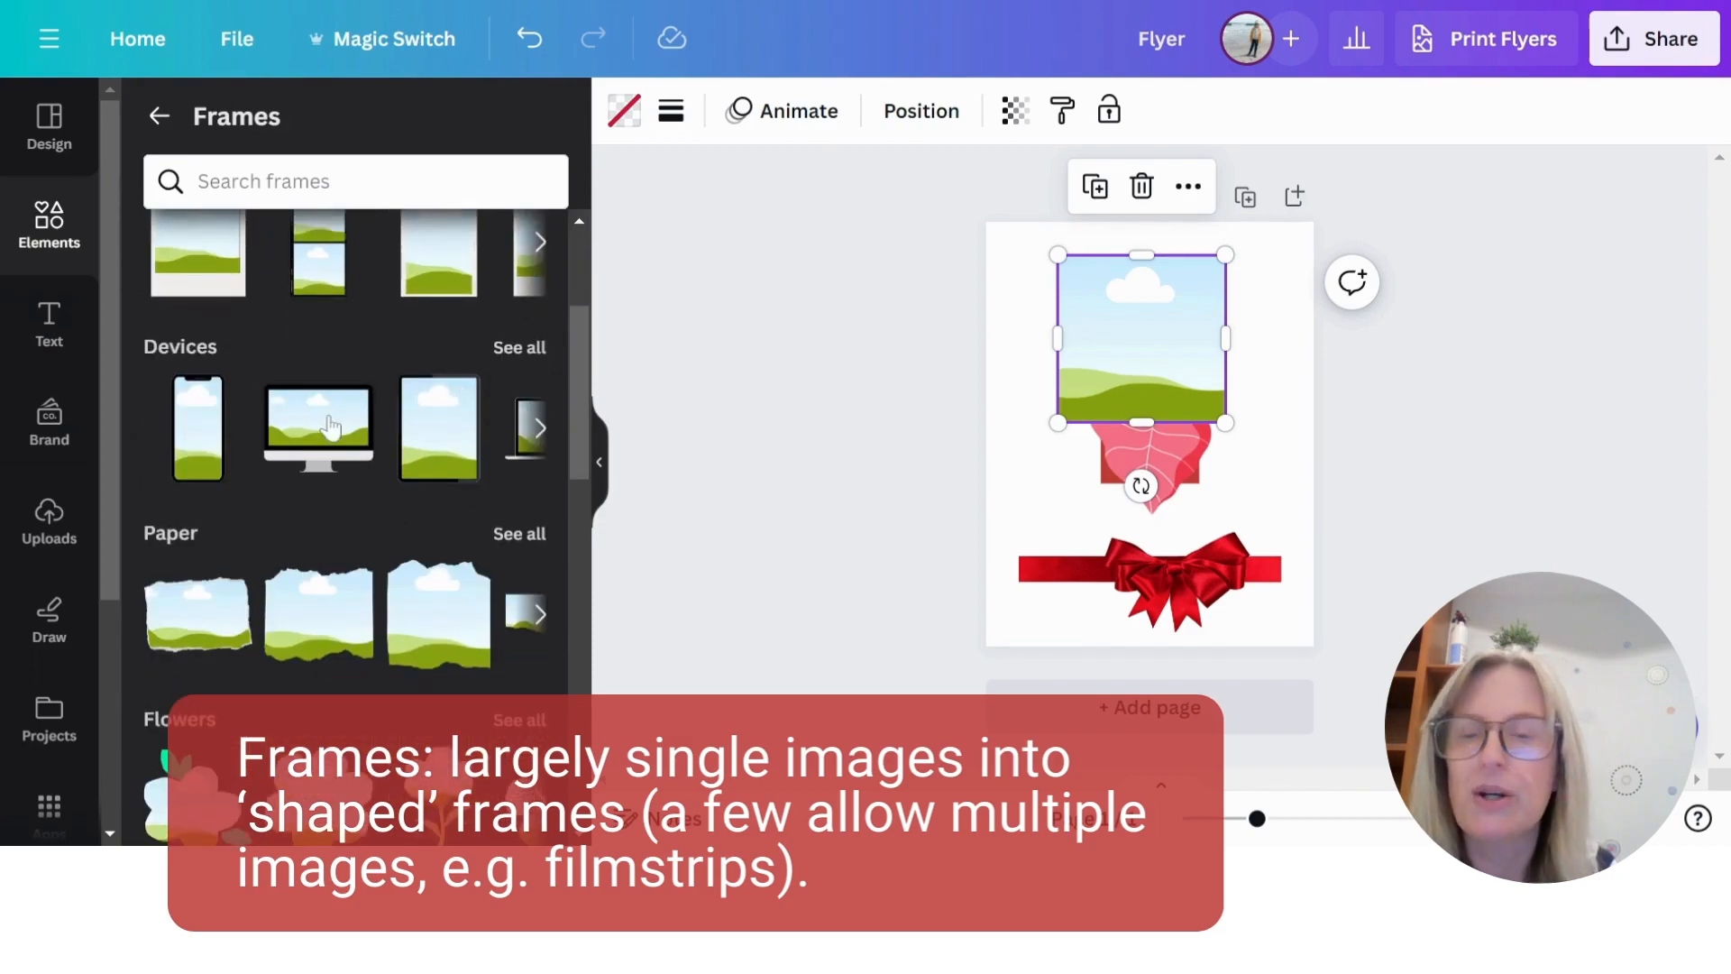
pyautogui.moveTo(334, 431); pyautogui.dragTo(1236, 497)
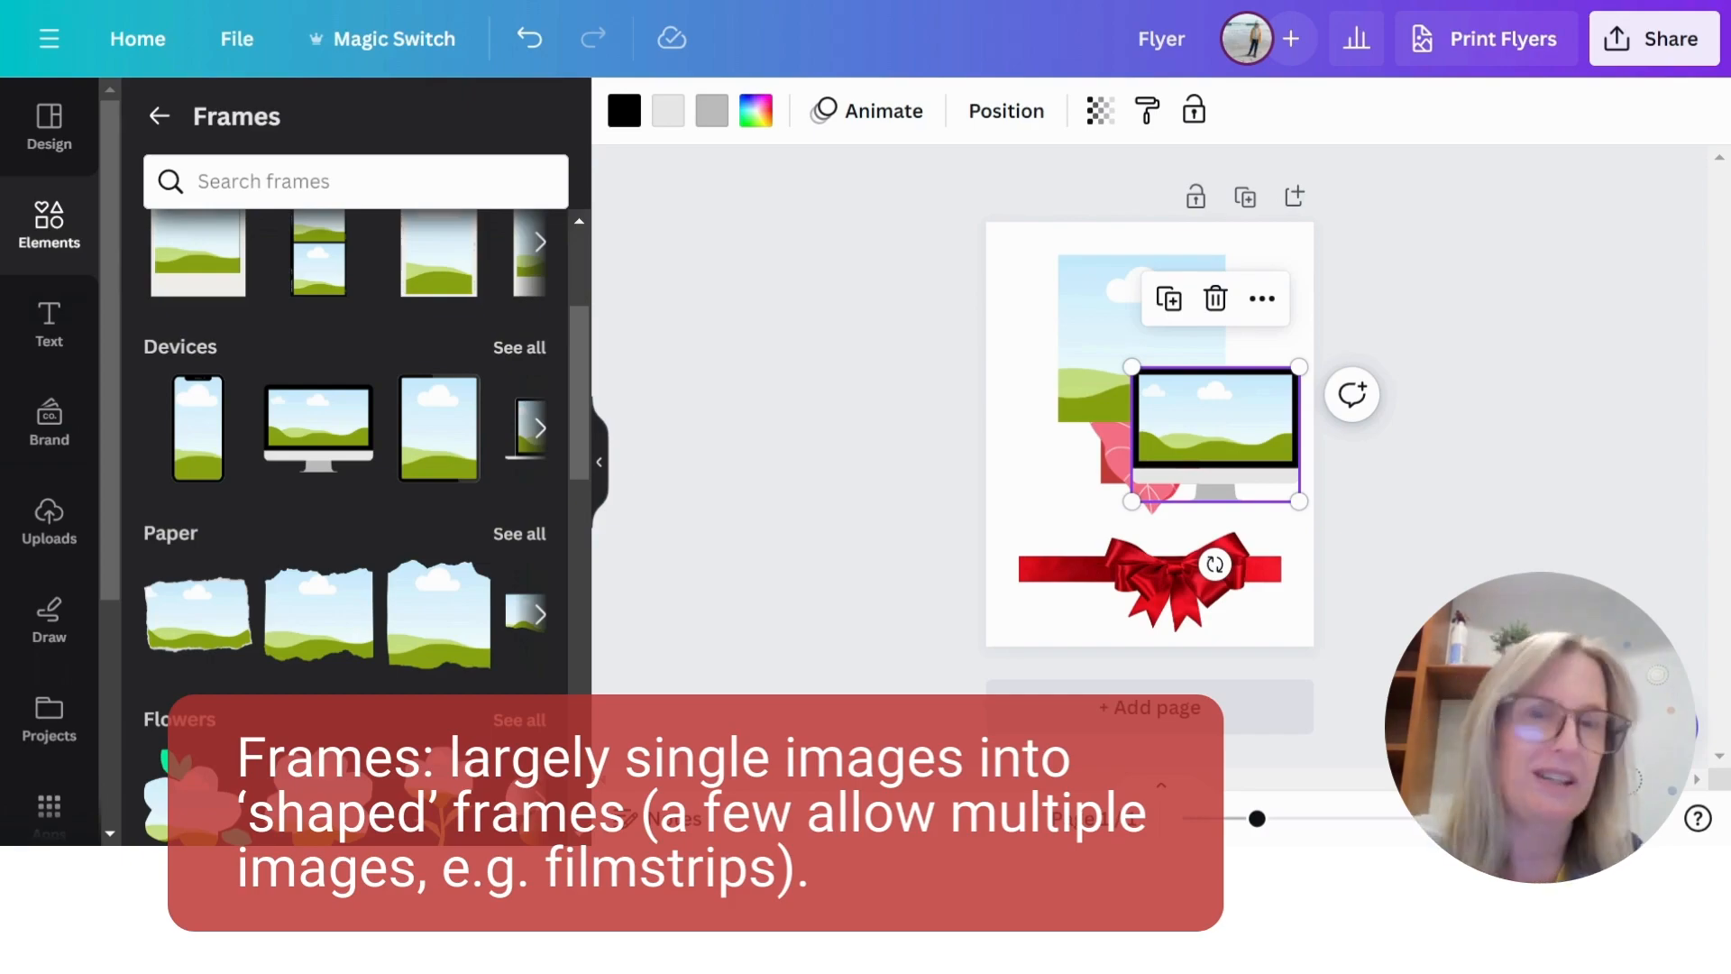
# - Look through the Paper, Flowers and Blob sections of the Frames collection
pyautogui.scroll(-3, 495, 514)
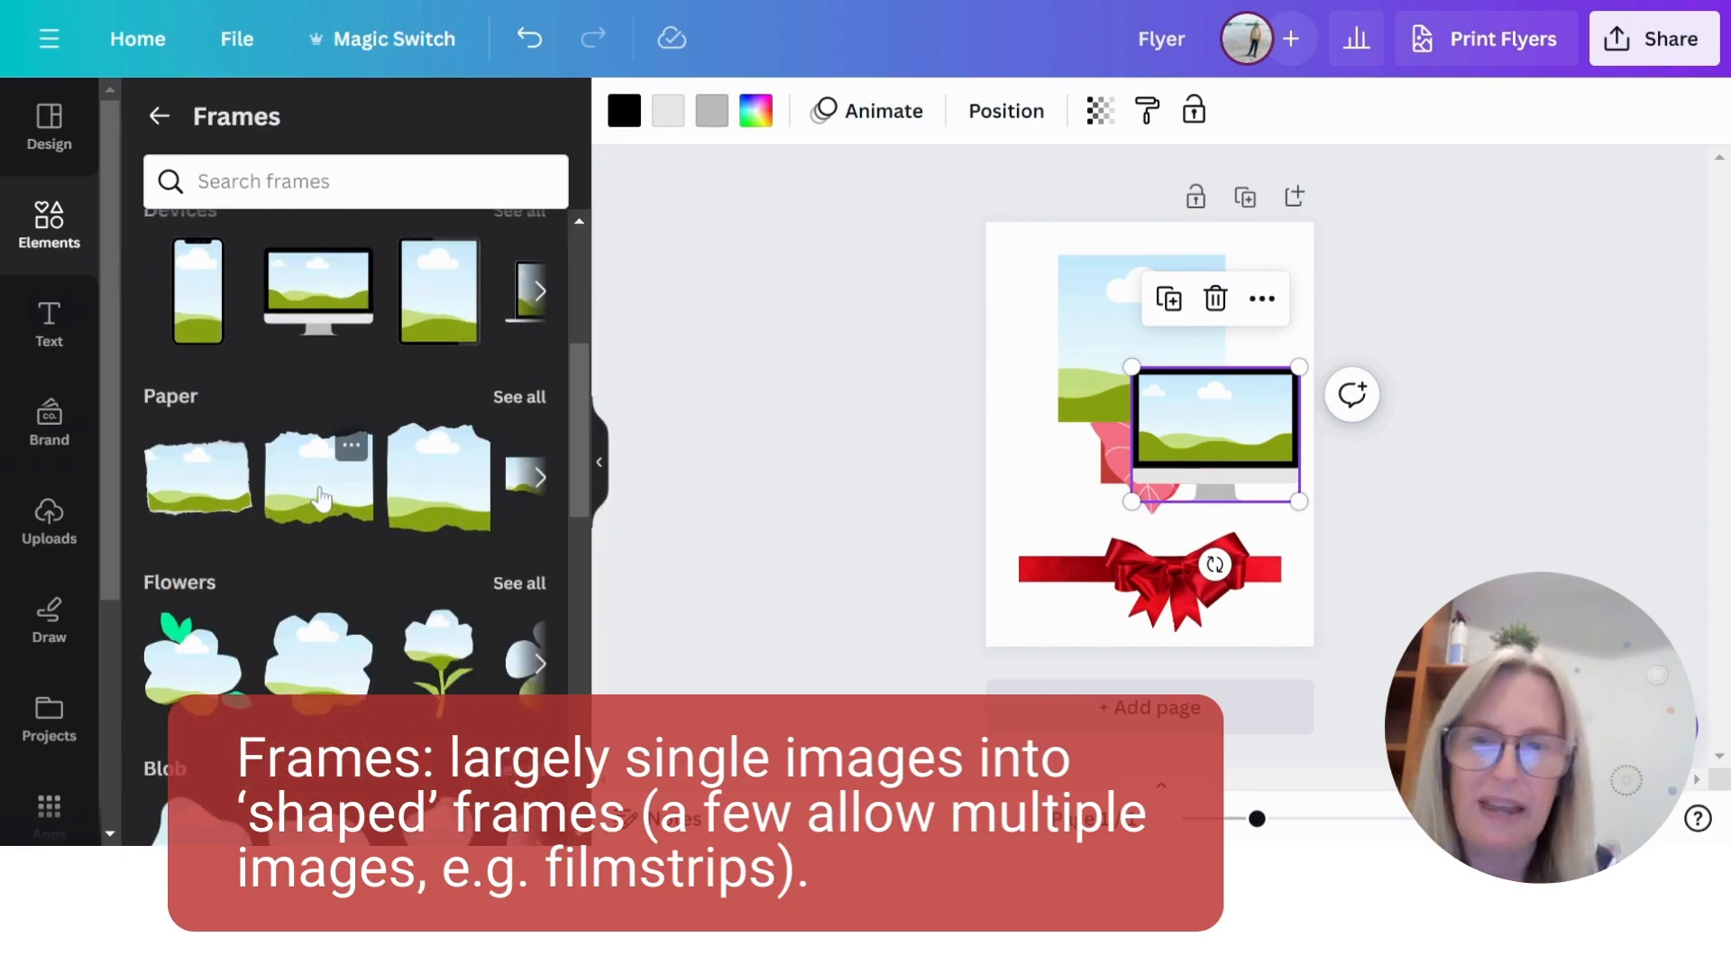
pyautogui.scroll(-3, 371, 545)
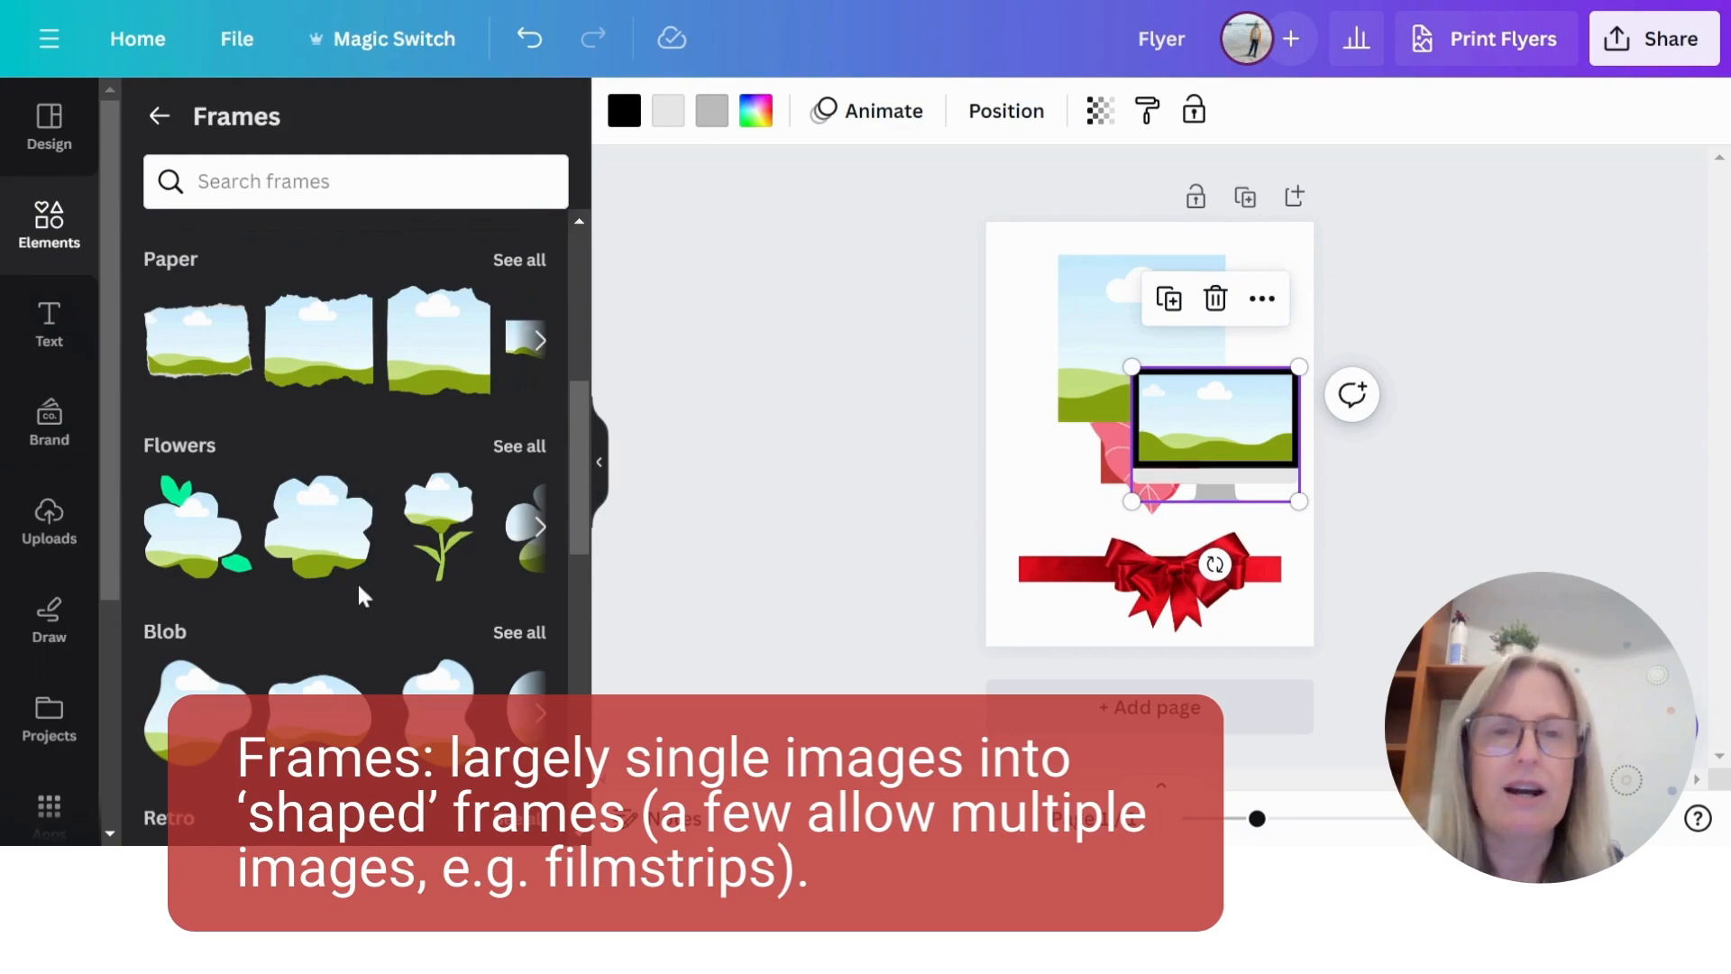
pyautogui.scroll(6, 271, 243)
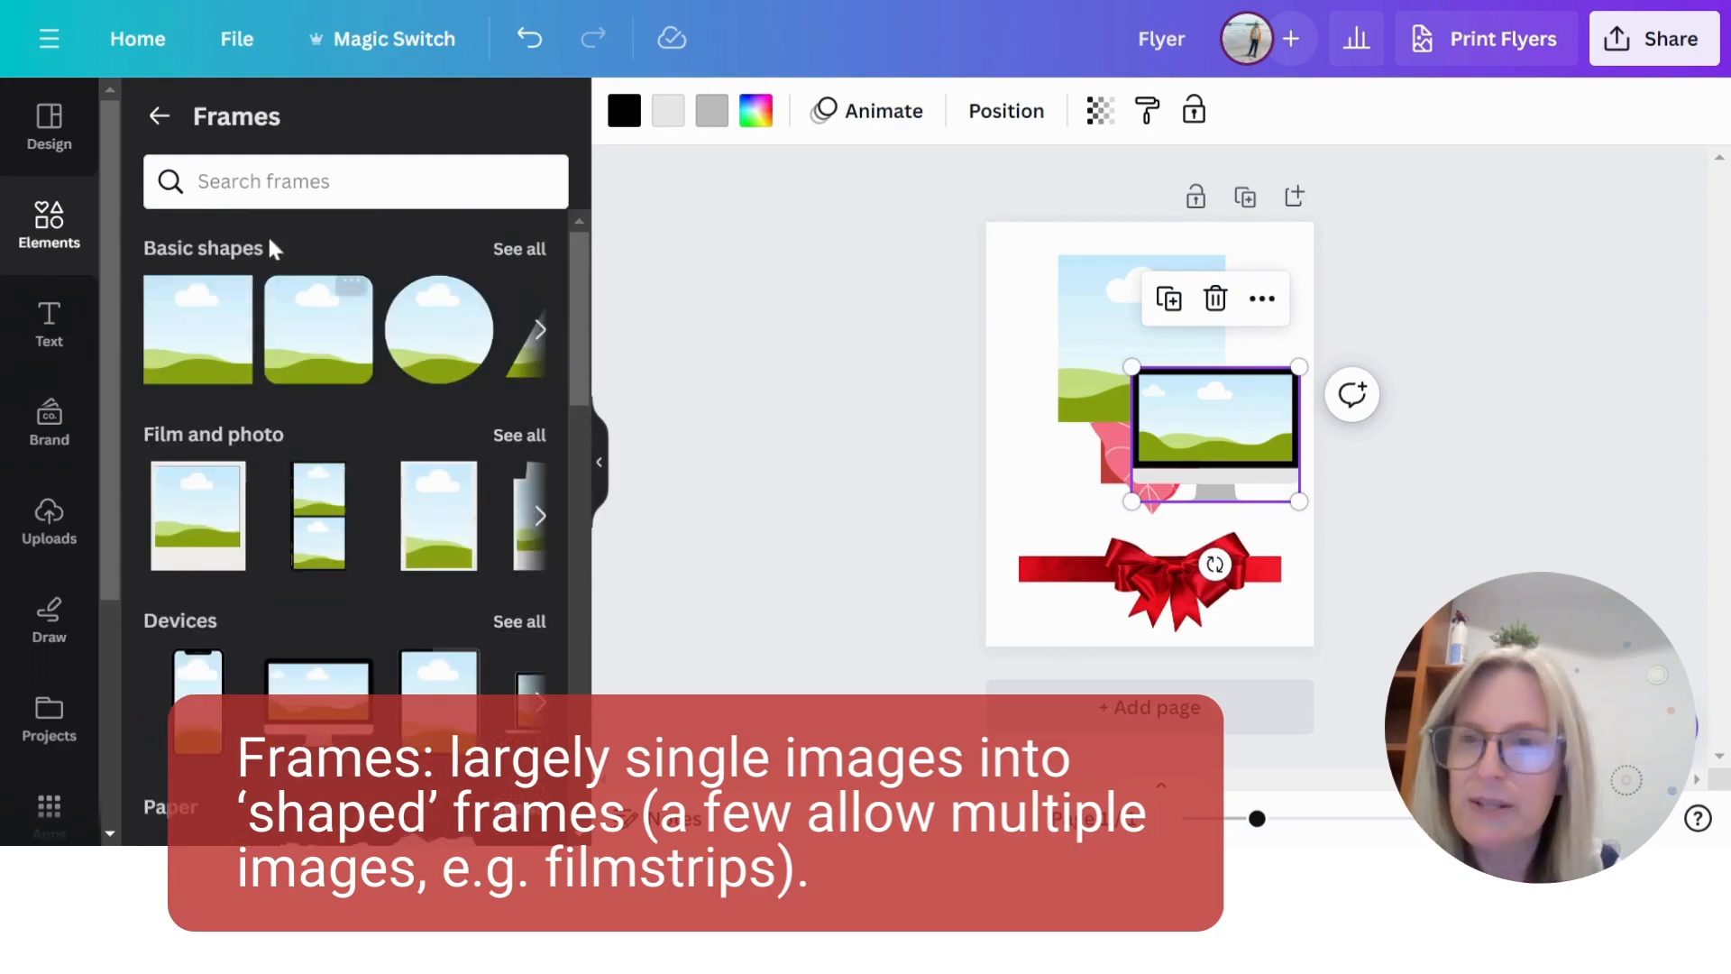
# - Return to the elements library, open the full Grids collection and examine its multi-image layouts
pyautogui.click(159, 115)
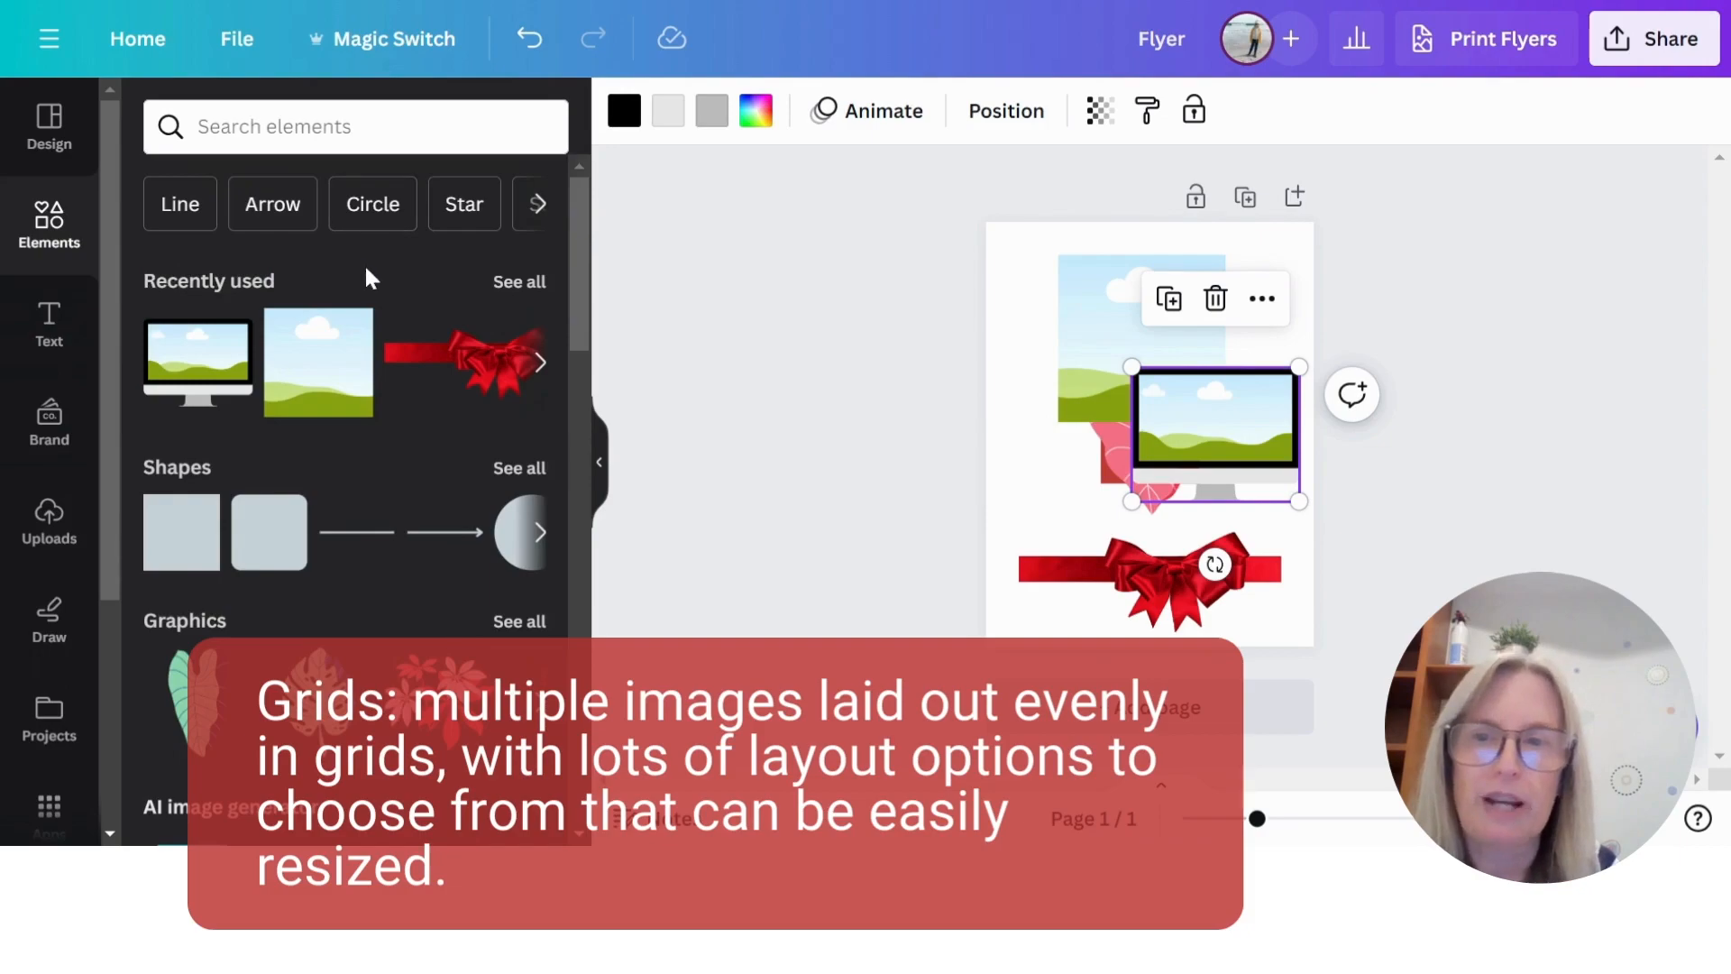
pyautogui.scroll(-10, 370, 279)
pyautogui.scroll(-8, 388, 311)
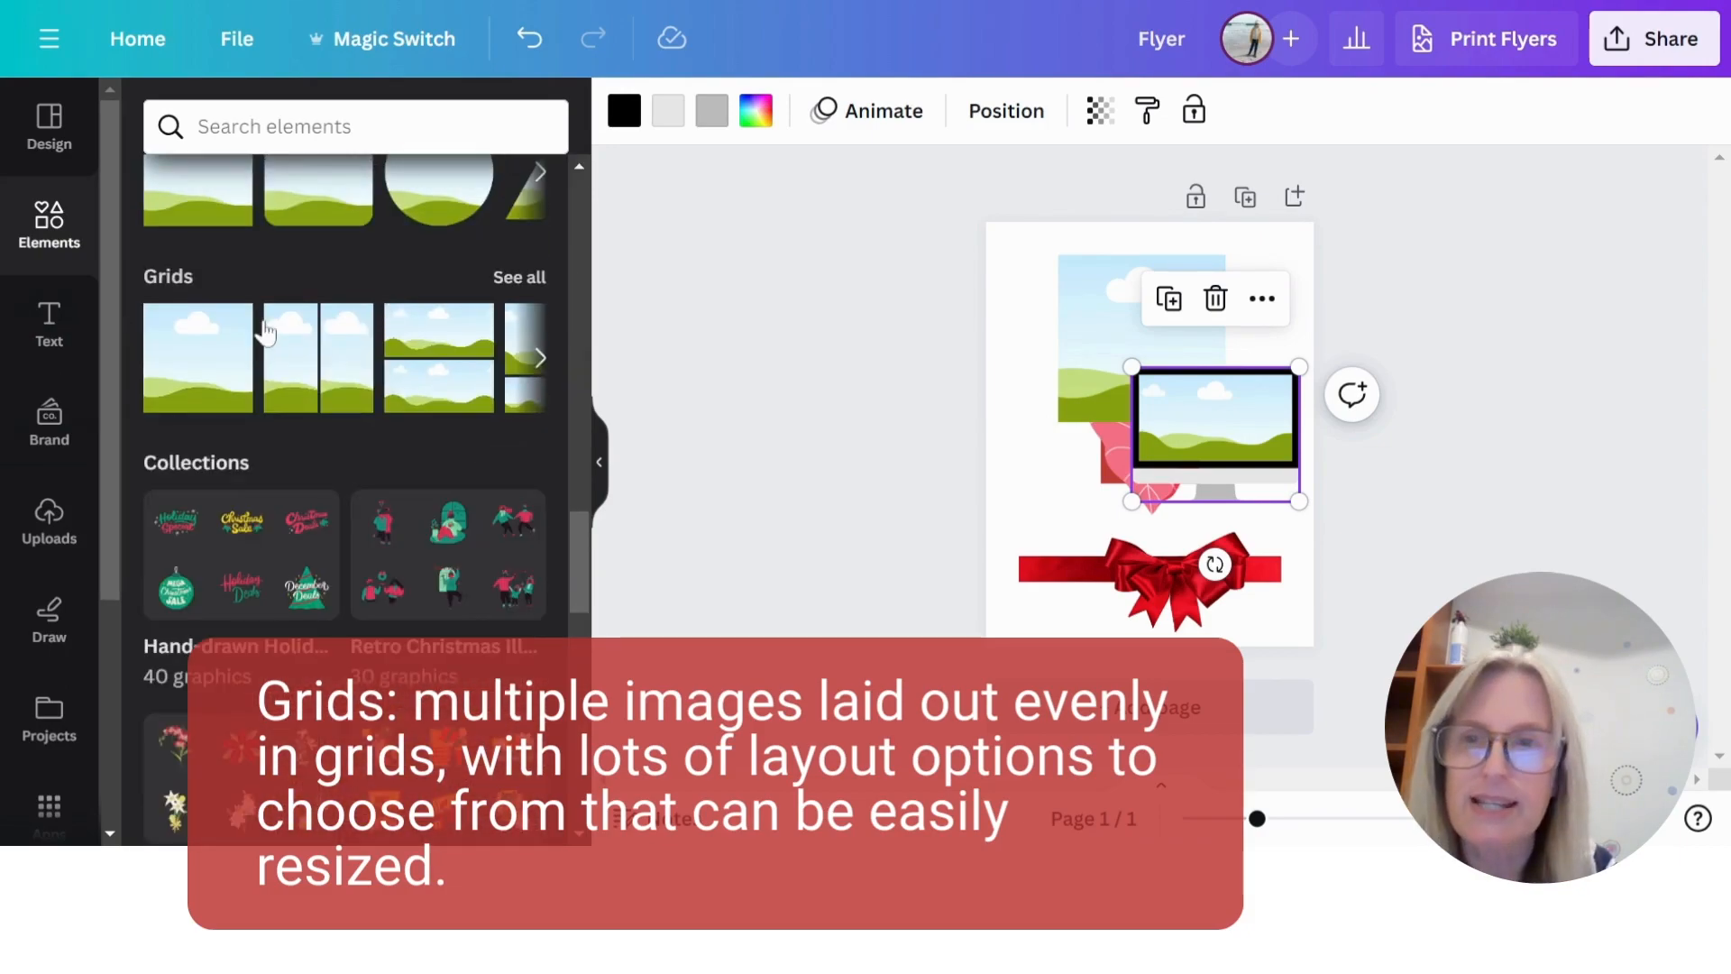
pyautogui.scroll(2, 271, 338)
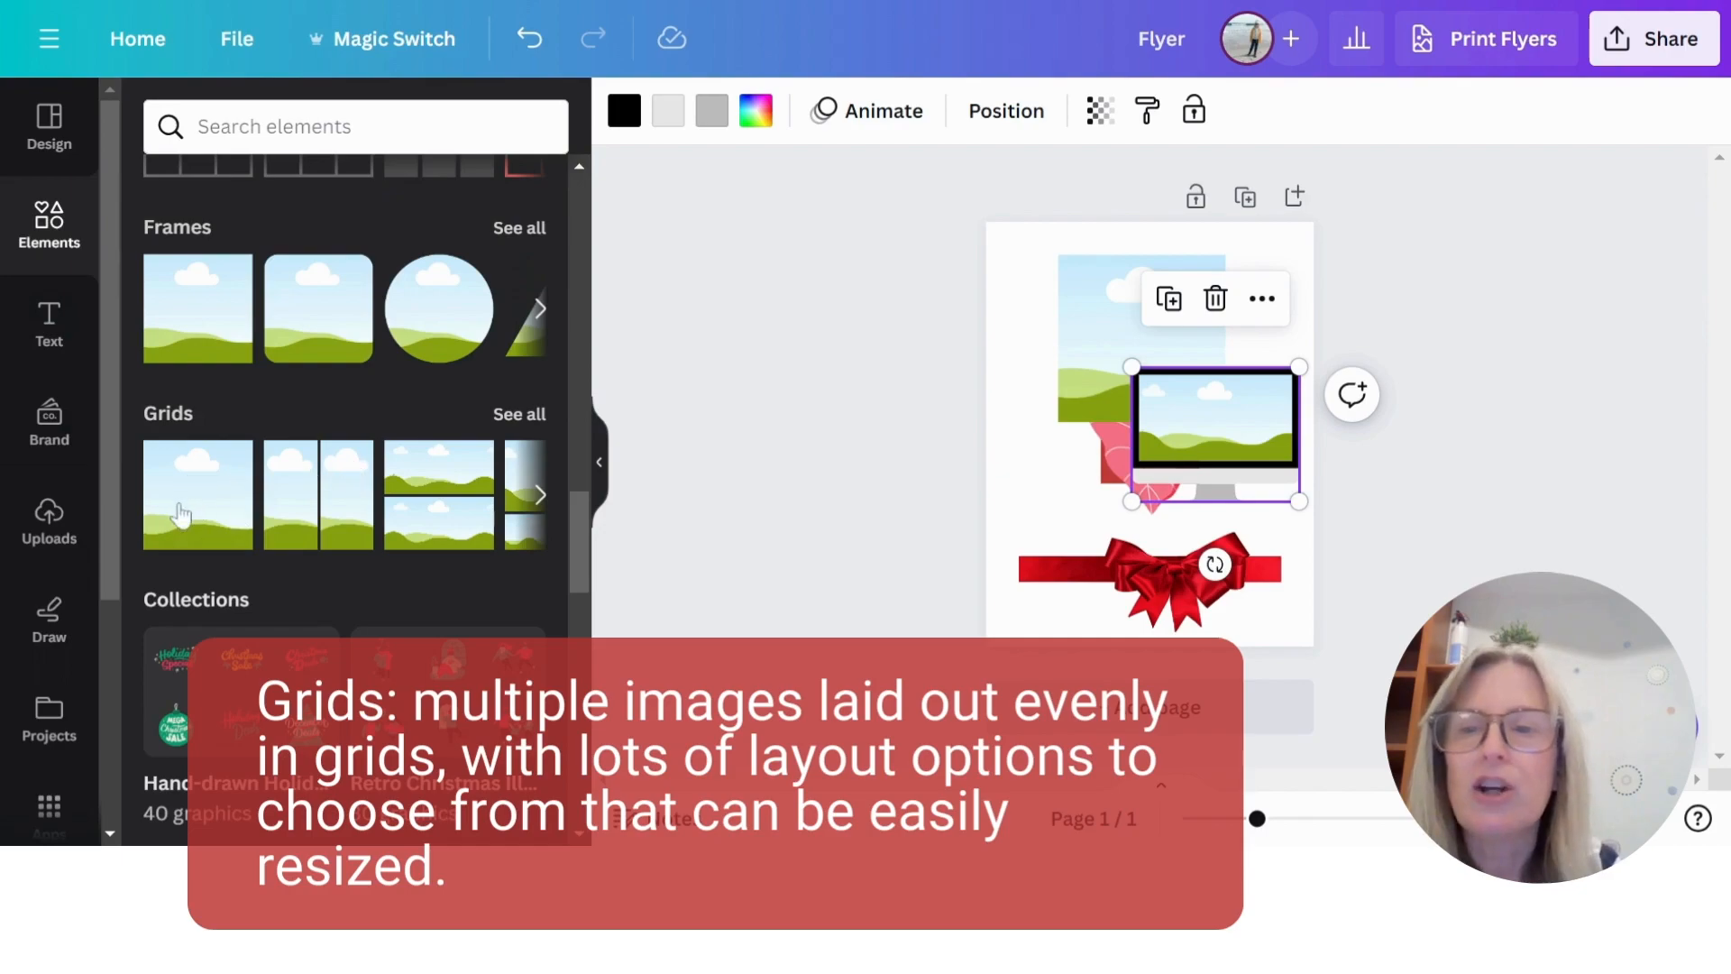
pyautogui.click(517, 413)
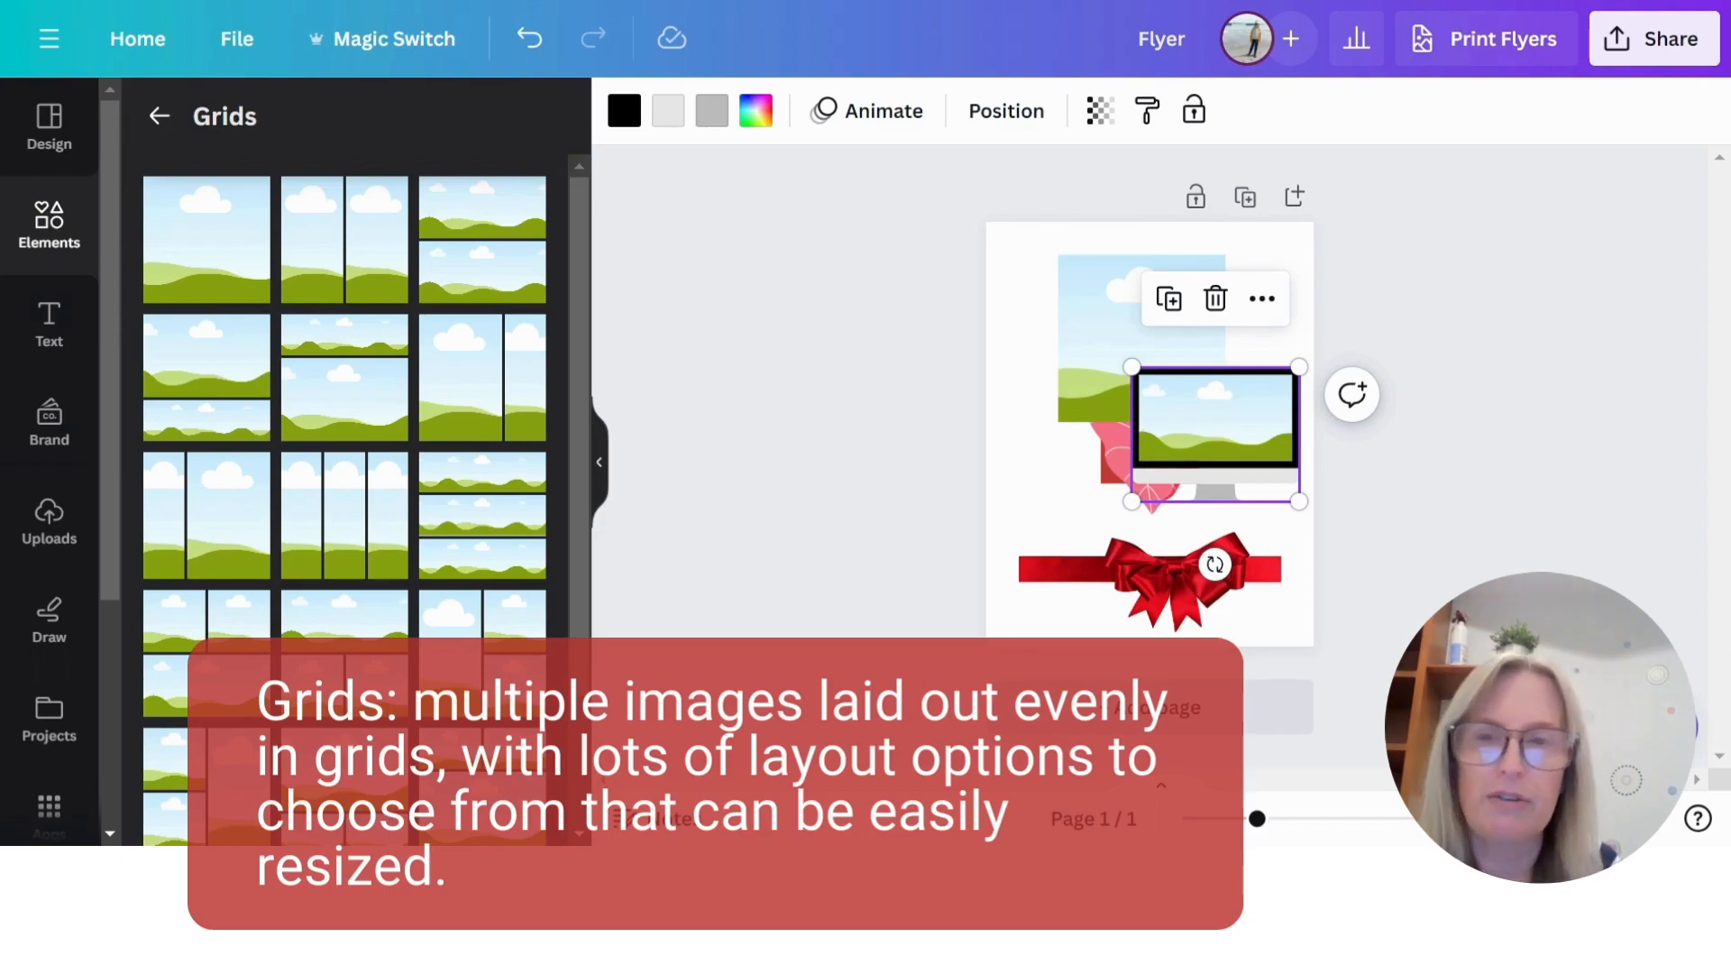
pyautogui.scroll(-3, 375, 498)
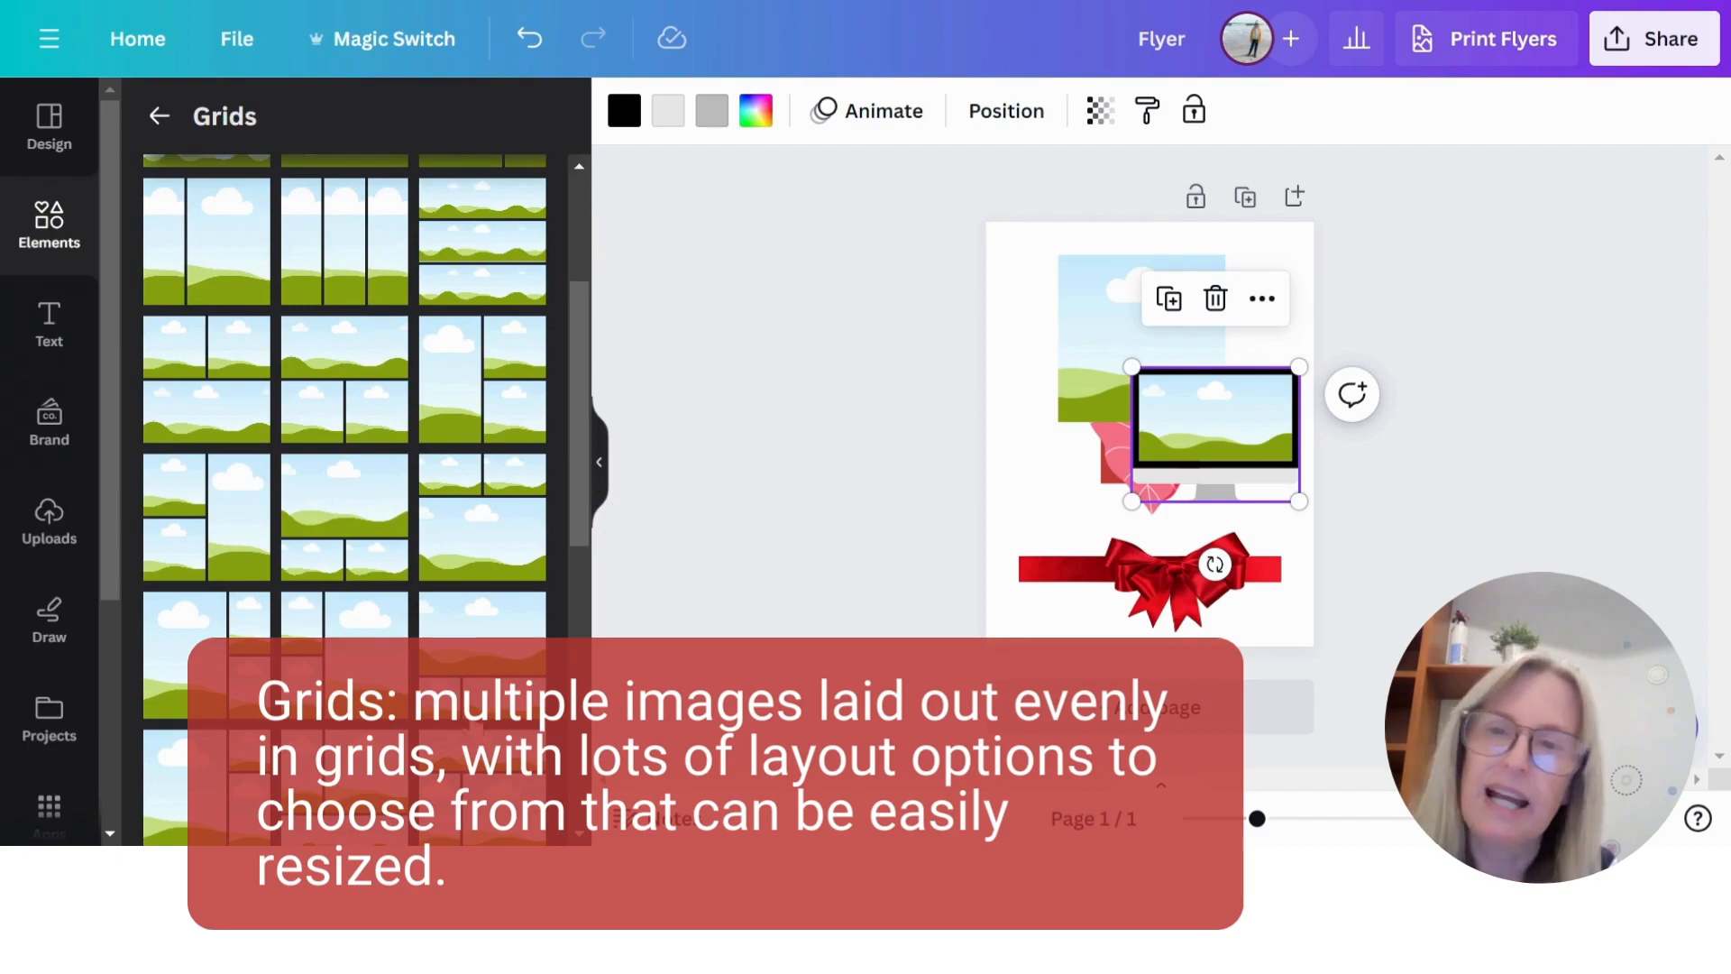
pyautogui.scroll(-5, 451, 568)
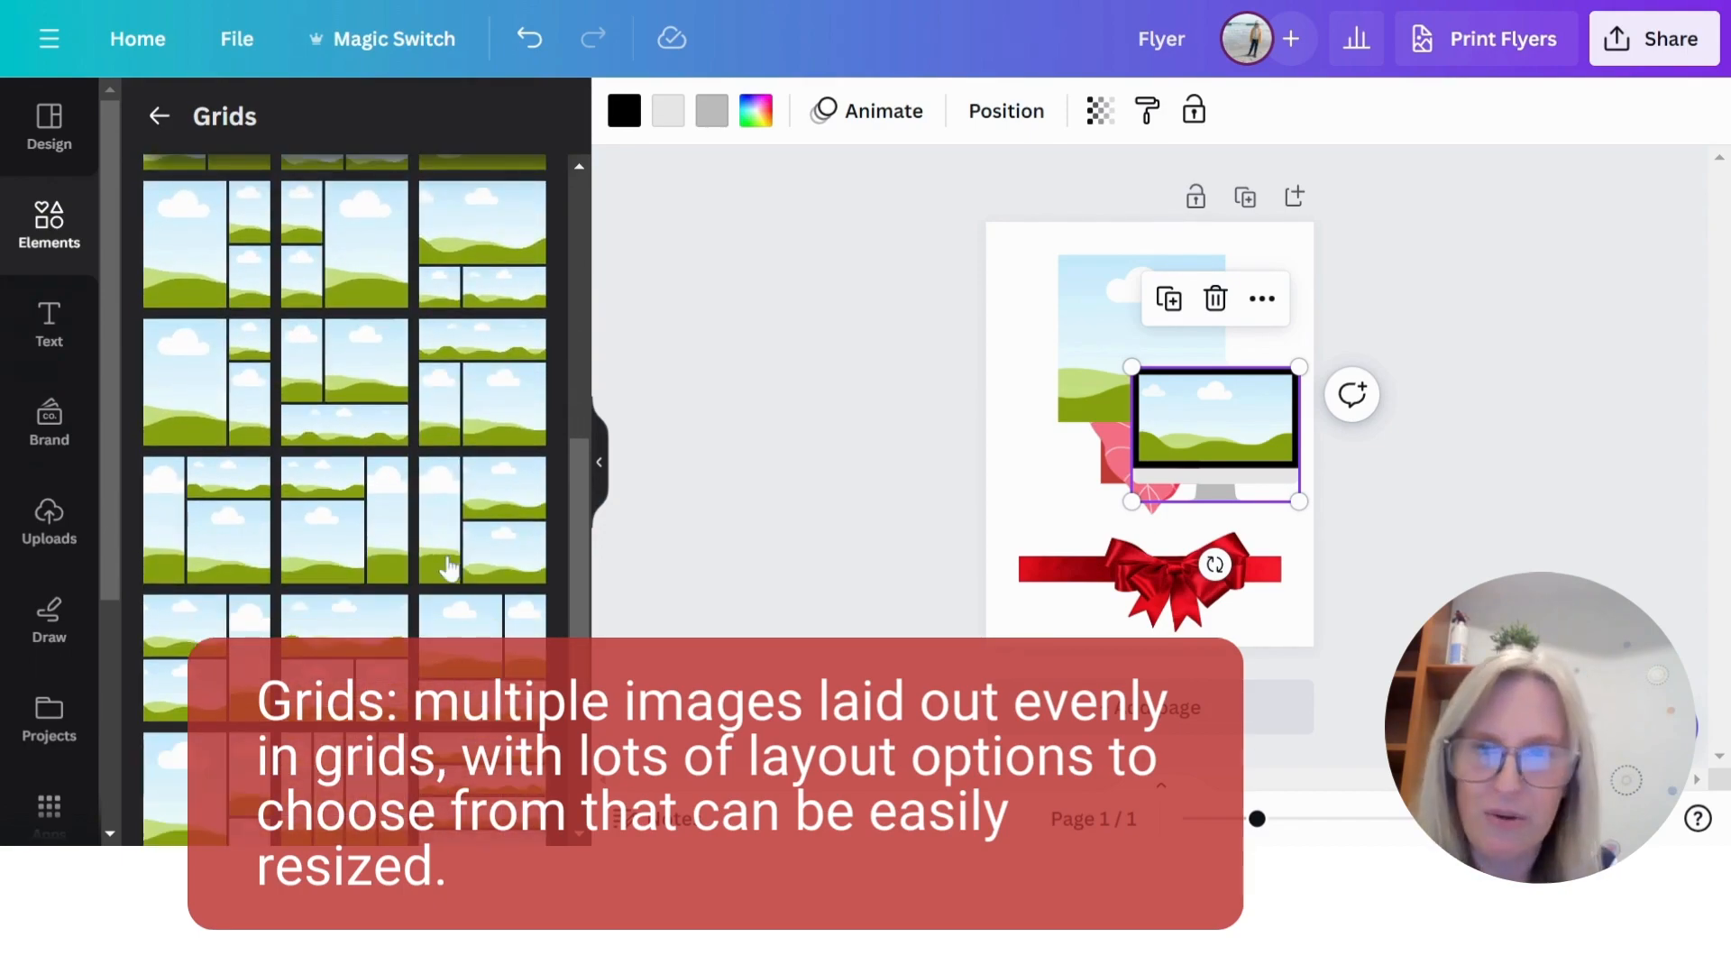
pyautogui.scroll(-3, 406, 576)
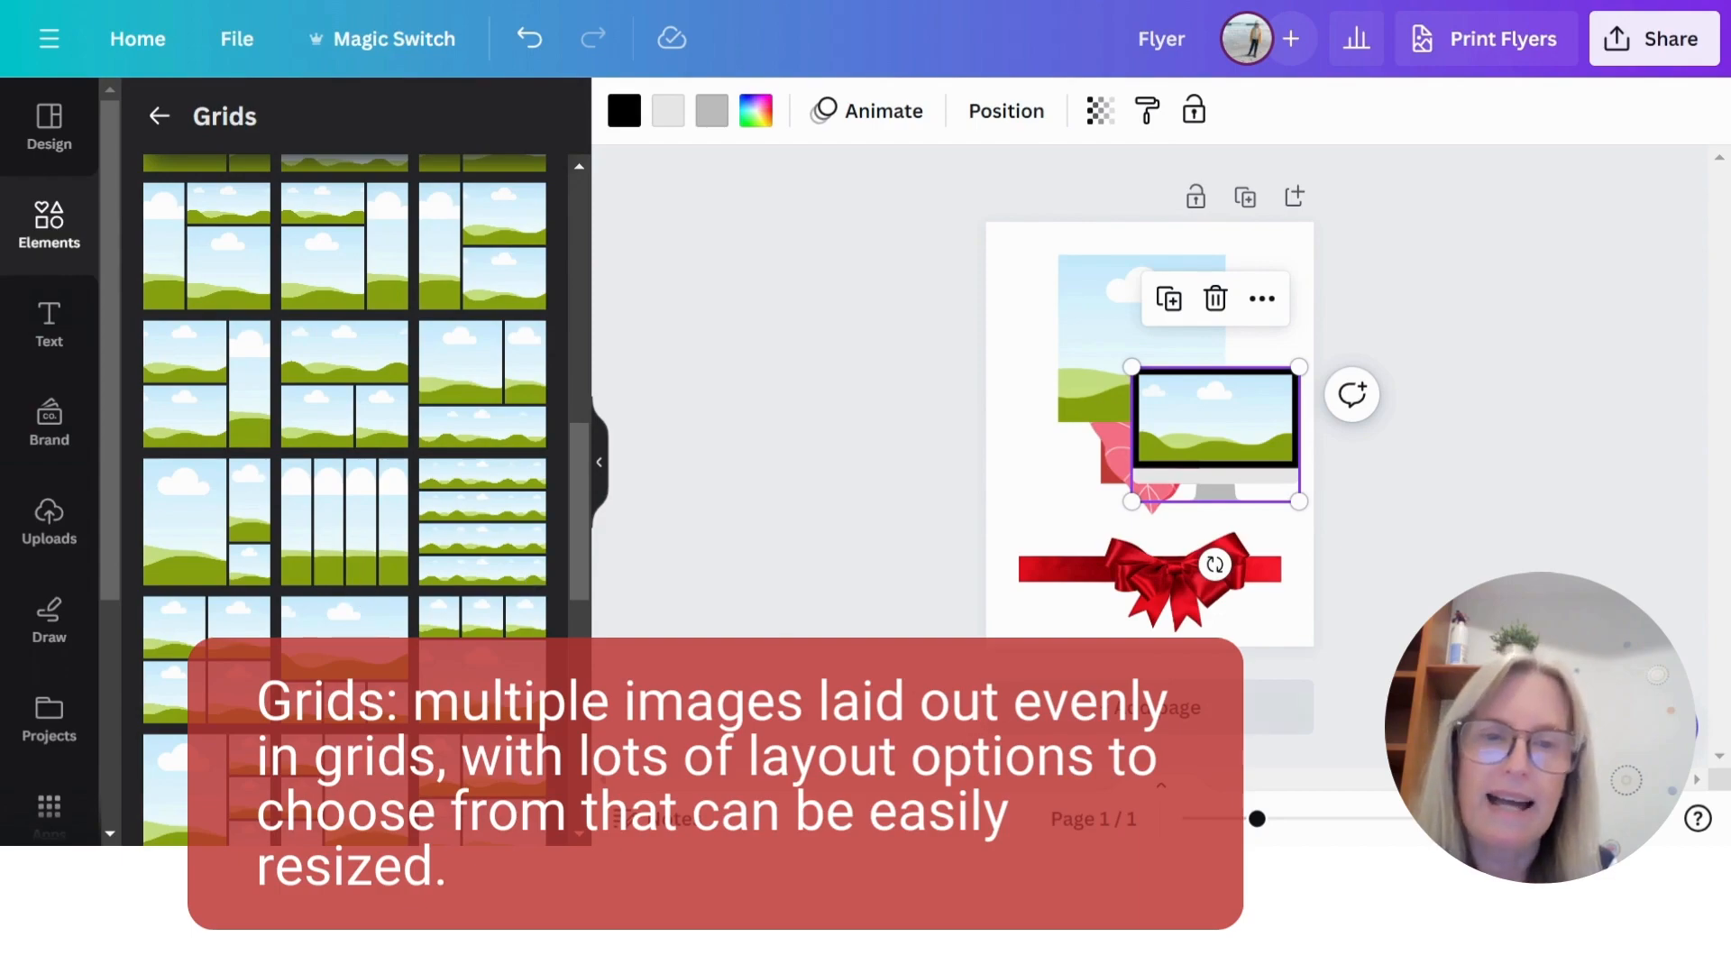
# - Add a second page and insert a four-column grid, shortened to about a third of the page height in the upper half
pyautogui.click(1118, 706)
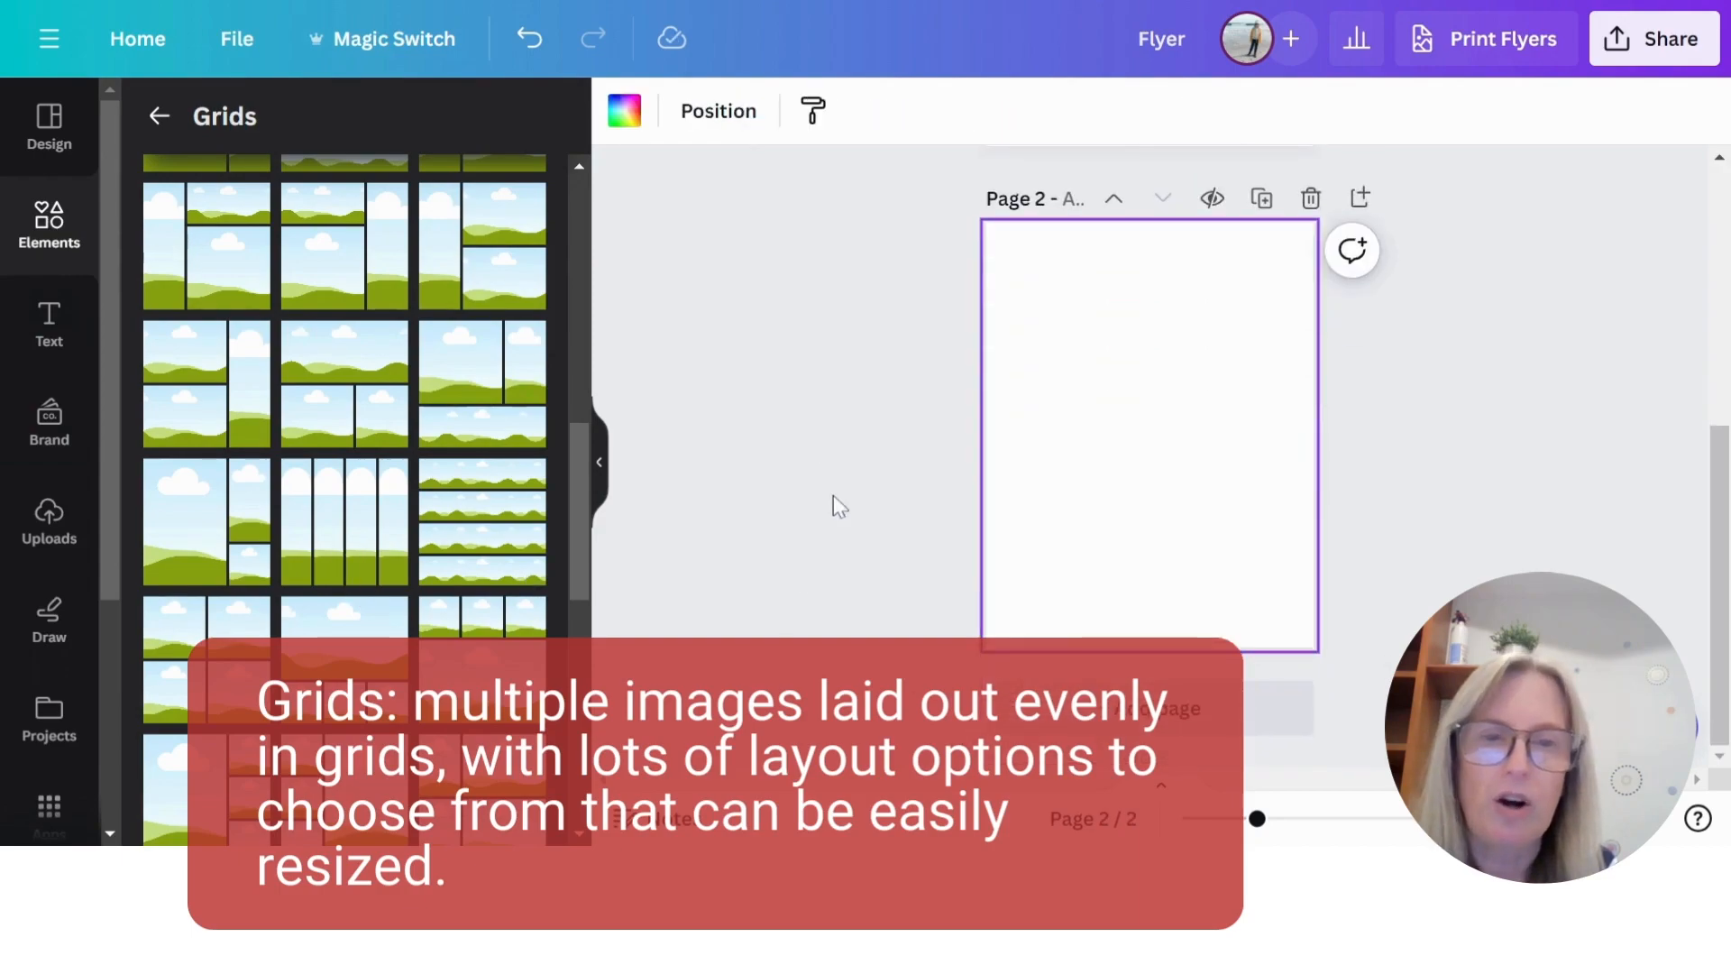
pyautogui.click(326, 536)
pyautogui.moveTo(1147, 647); pyautogui.dragTo(1147, 361)
pyautogui.moveTo(1190, 306); pyautogui.dragTo(1186, 348)
pyautogui.click(1247, 559)
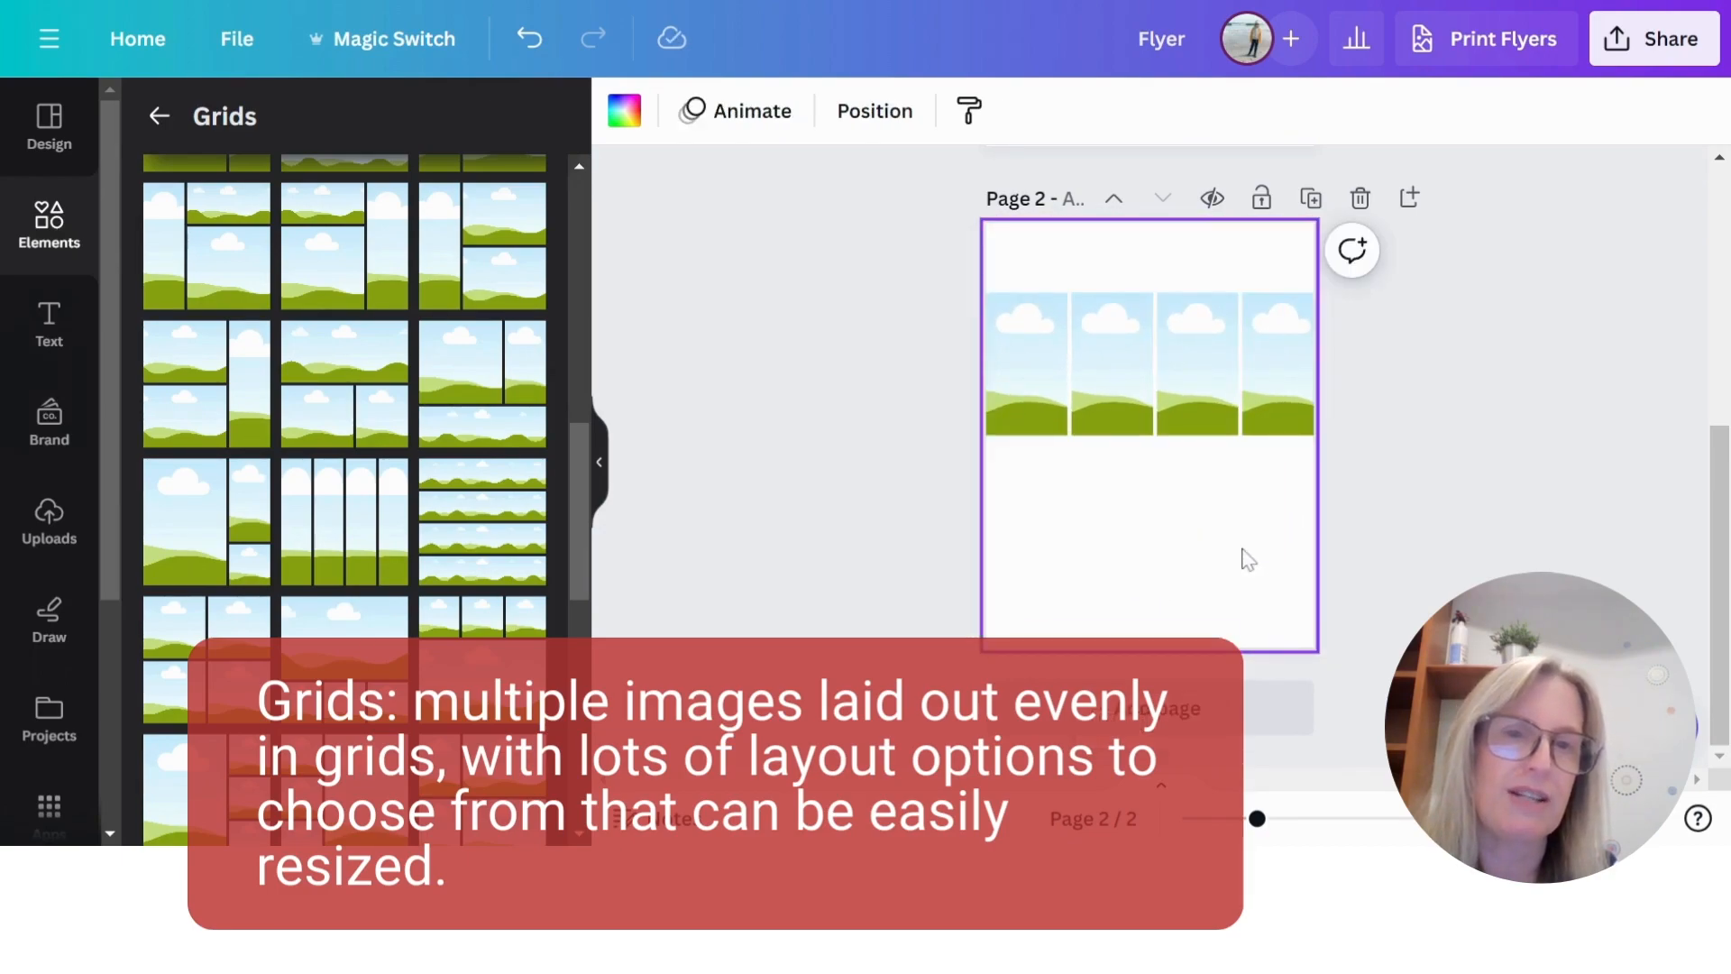
# - Return to the elements library and look through its themed graphic Collections
pyautogui.click(158, 116)
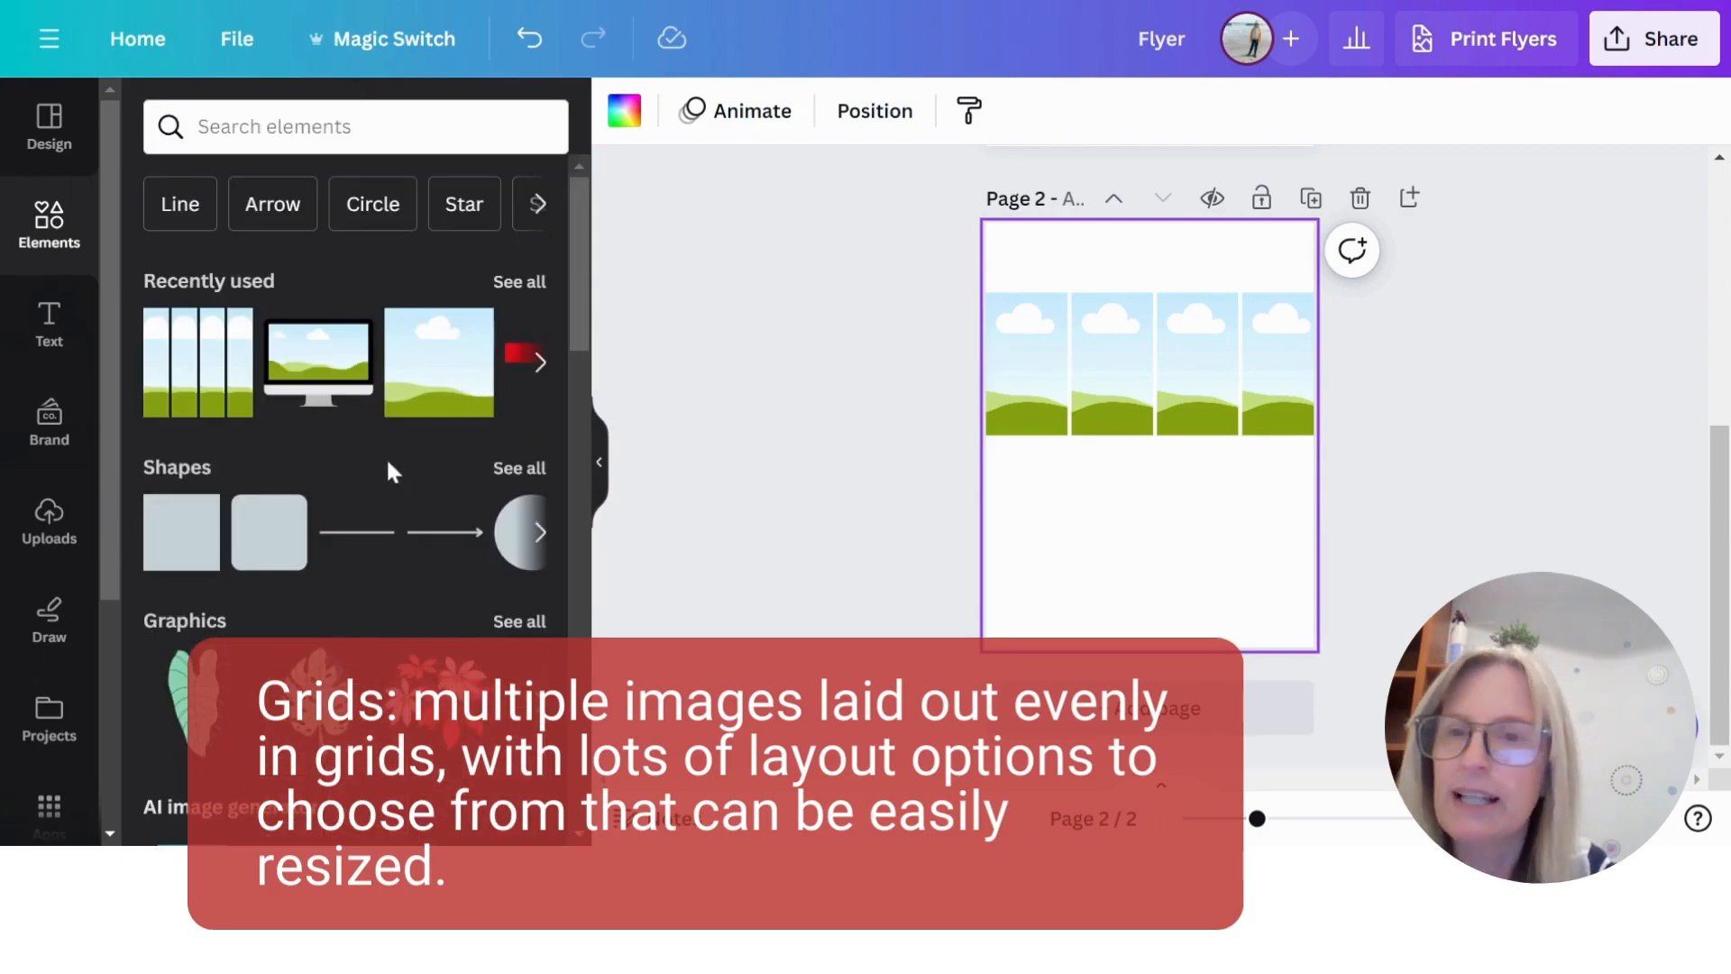
pyautogui.scroll(-15, 447, 435)
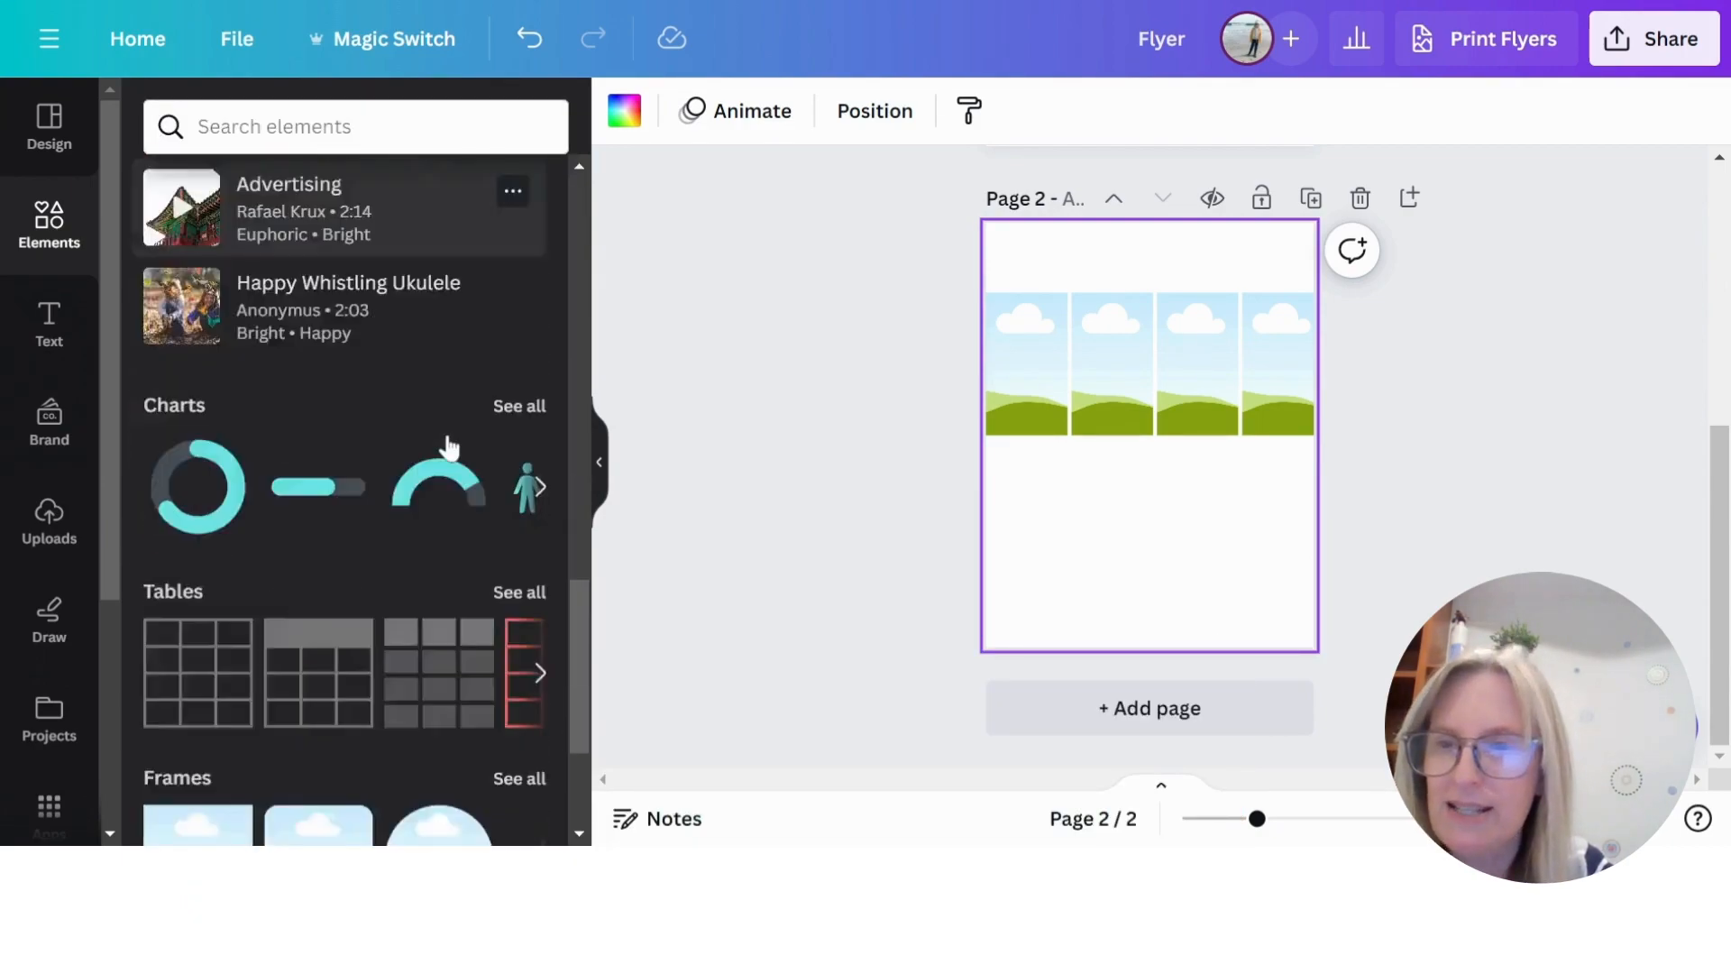
pyautogui.scroll(-8, 445, 433)
pyautogui.scroll(5, 445, 429)
pyautogui.scroll(-10, 445, 429)
pyautogui.scroll(-10, 453, 473)
pyautogui.scroll(4, 455, 482)
pyautogui.scroll(-3, 455, 477)
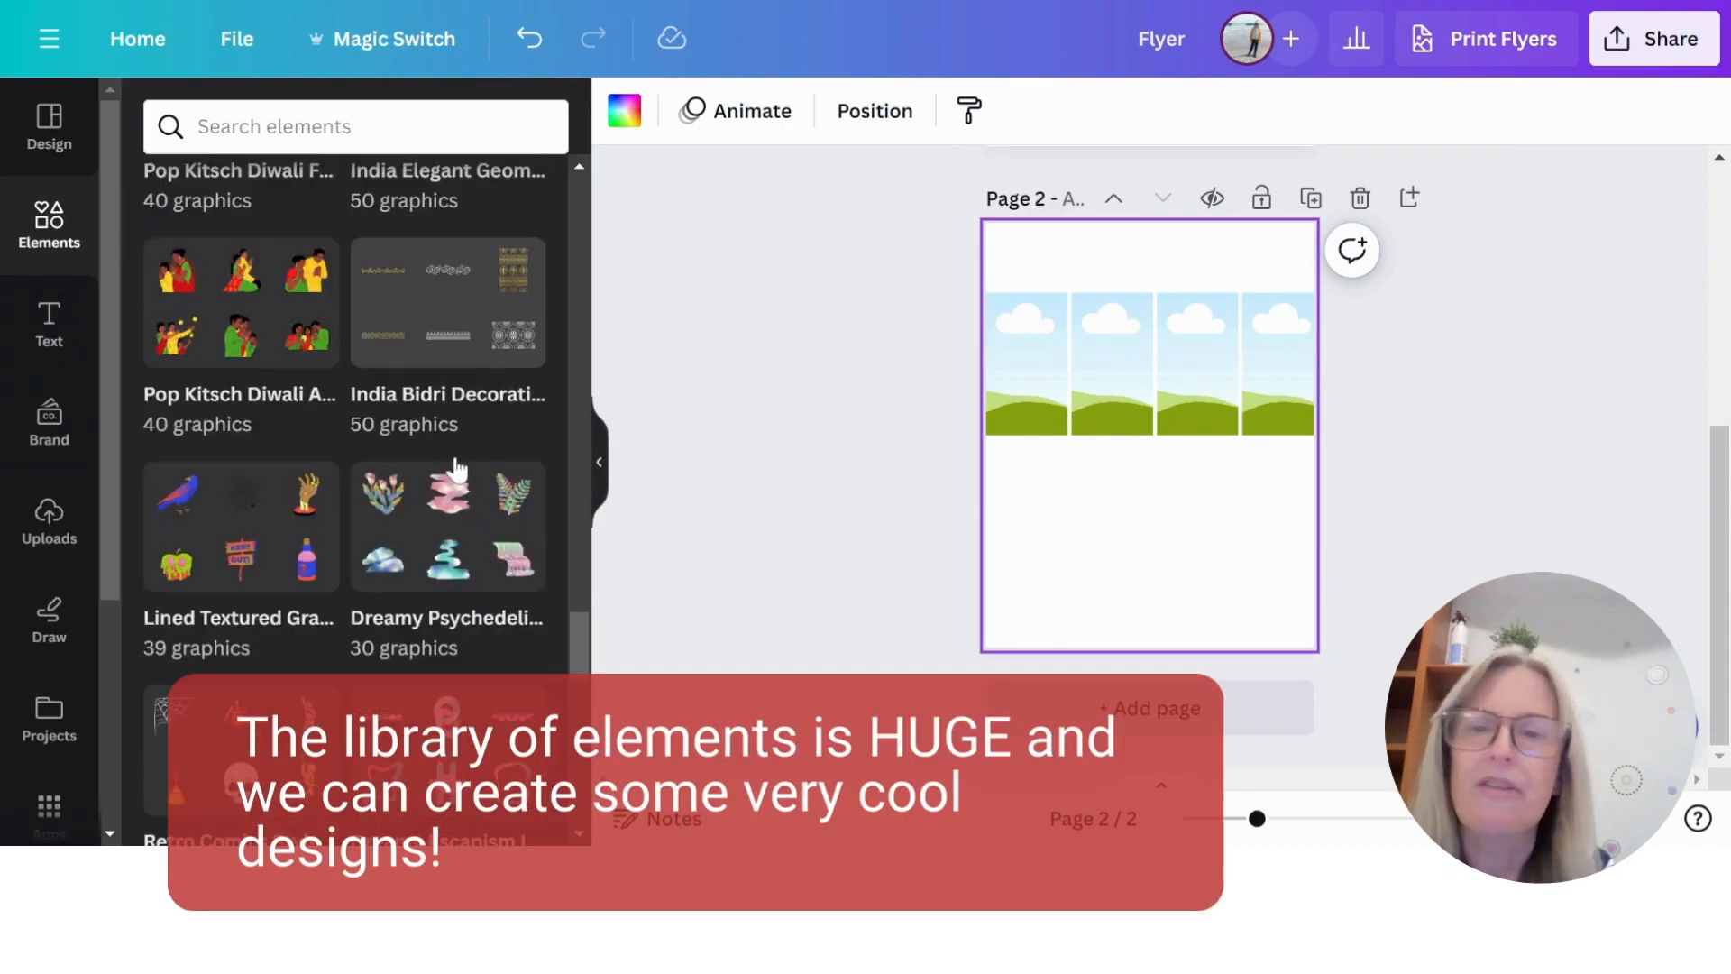
pyautogui.scroll(-3, 455, 469)
pyautogui.scroll(8, 457, 469)
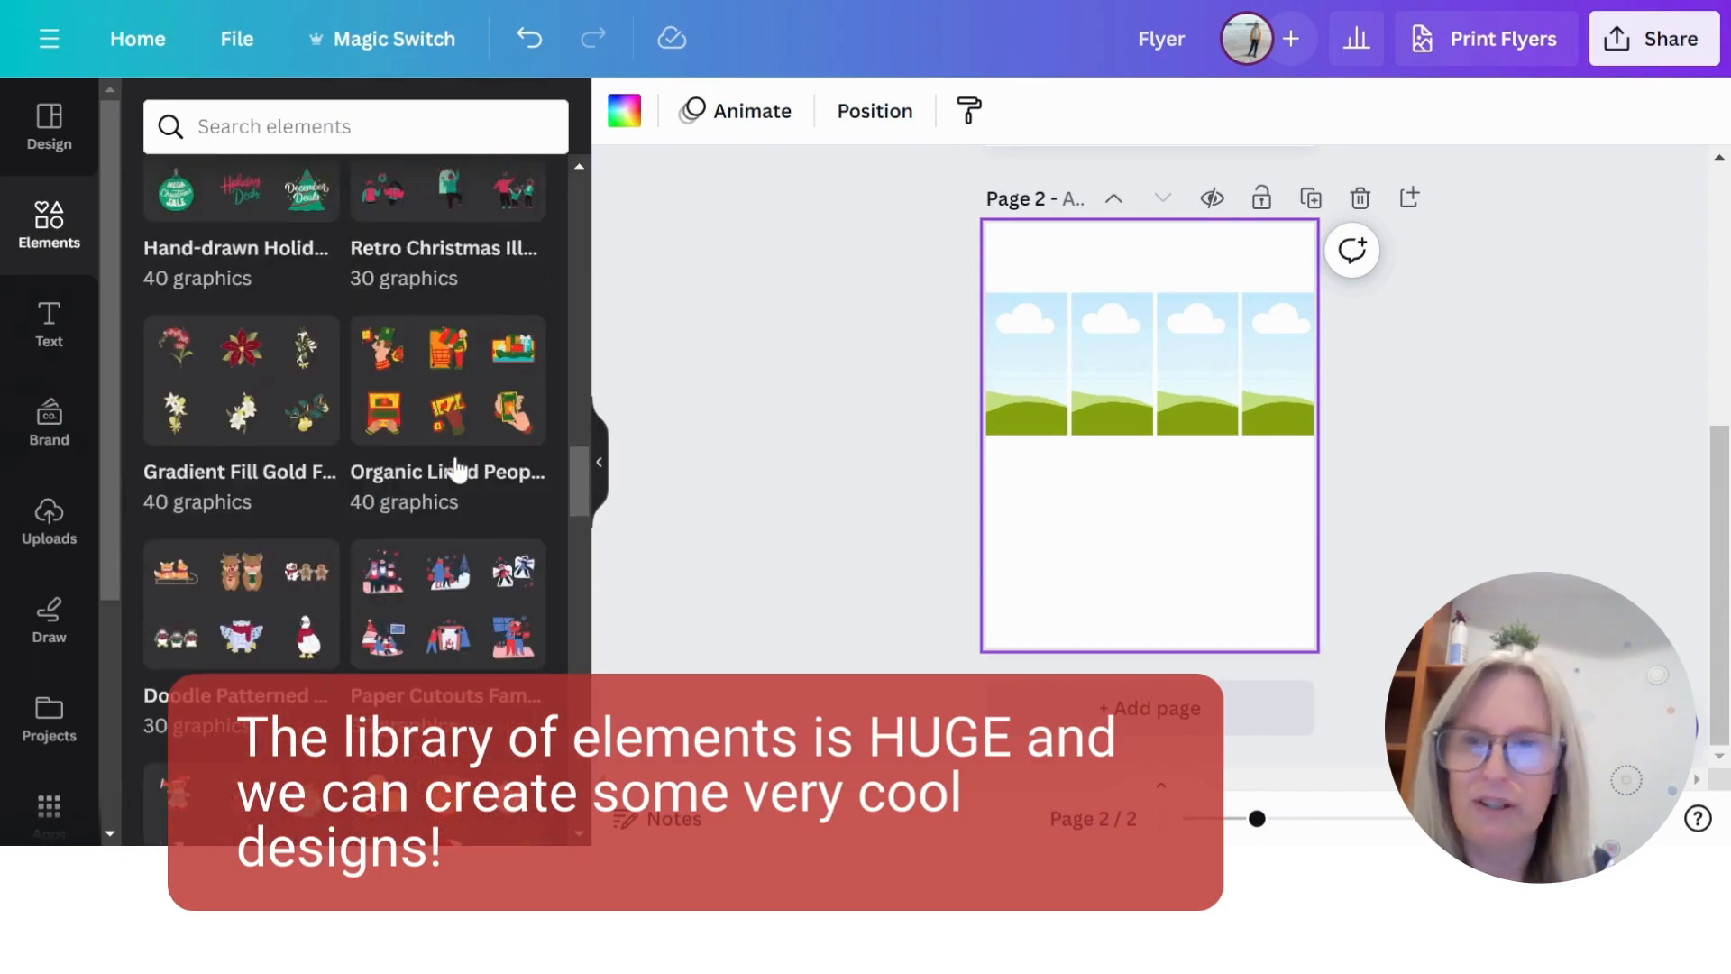
pyautogui.scroll(15, 456, 469)
pyautogui.scroll(5, 456, 466)
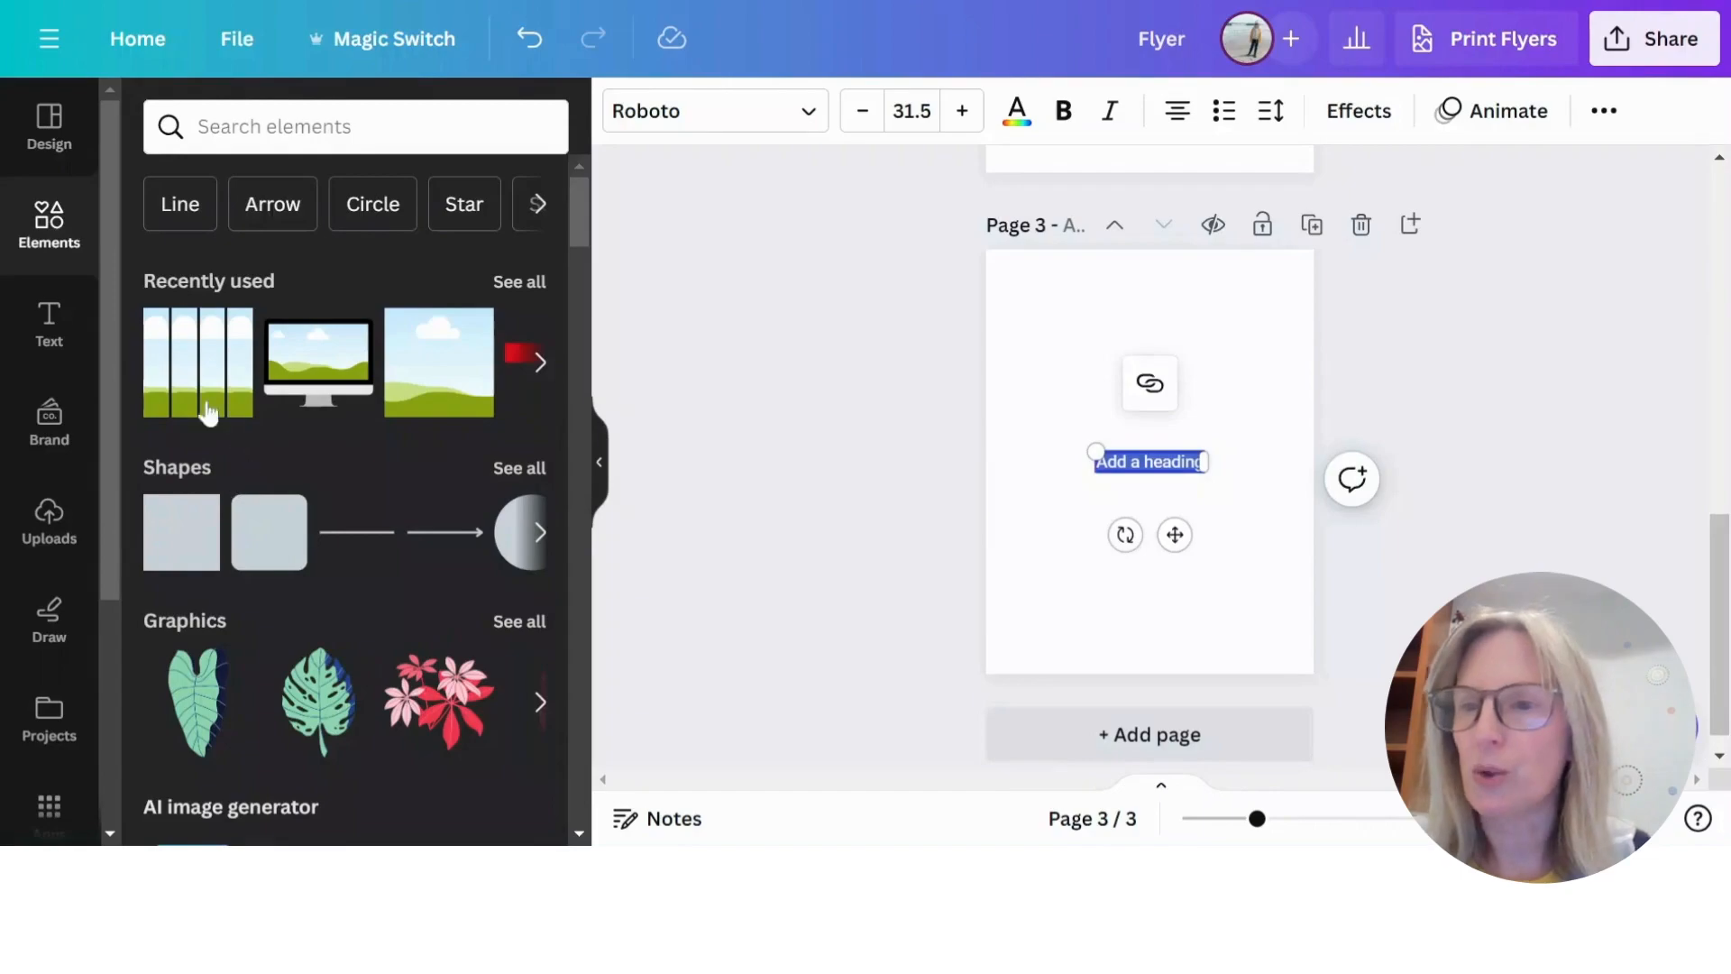
# - Open the text library and examine the heading, subheading and body text options and the ready-made font combinations
pyautogui.click(48, 322)
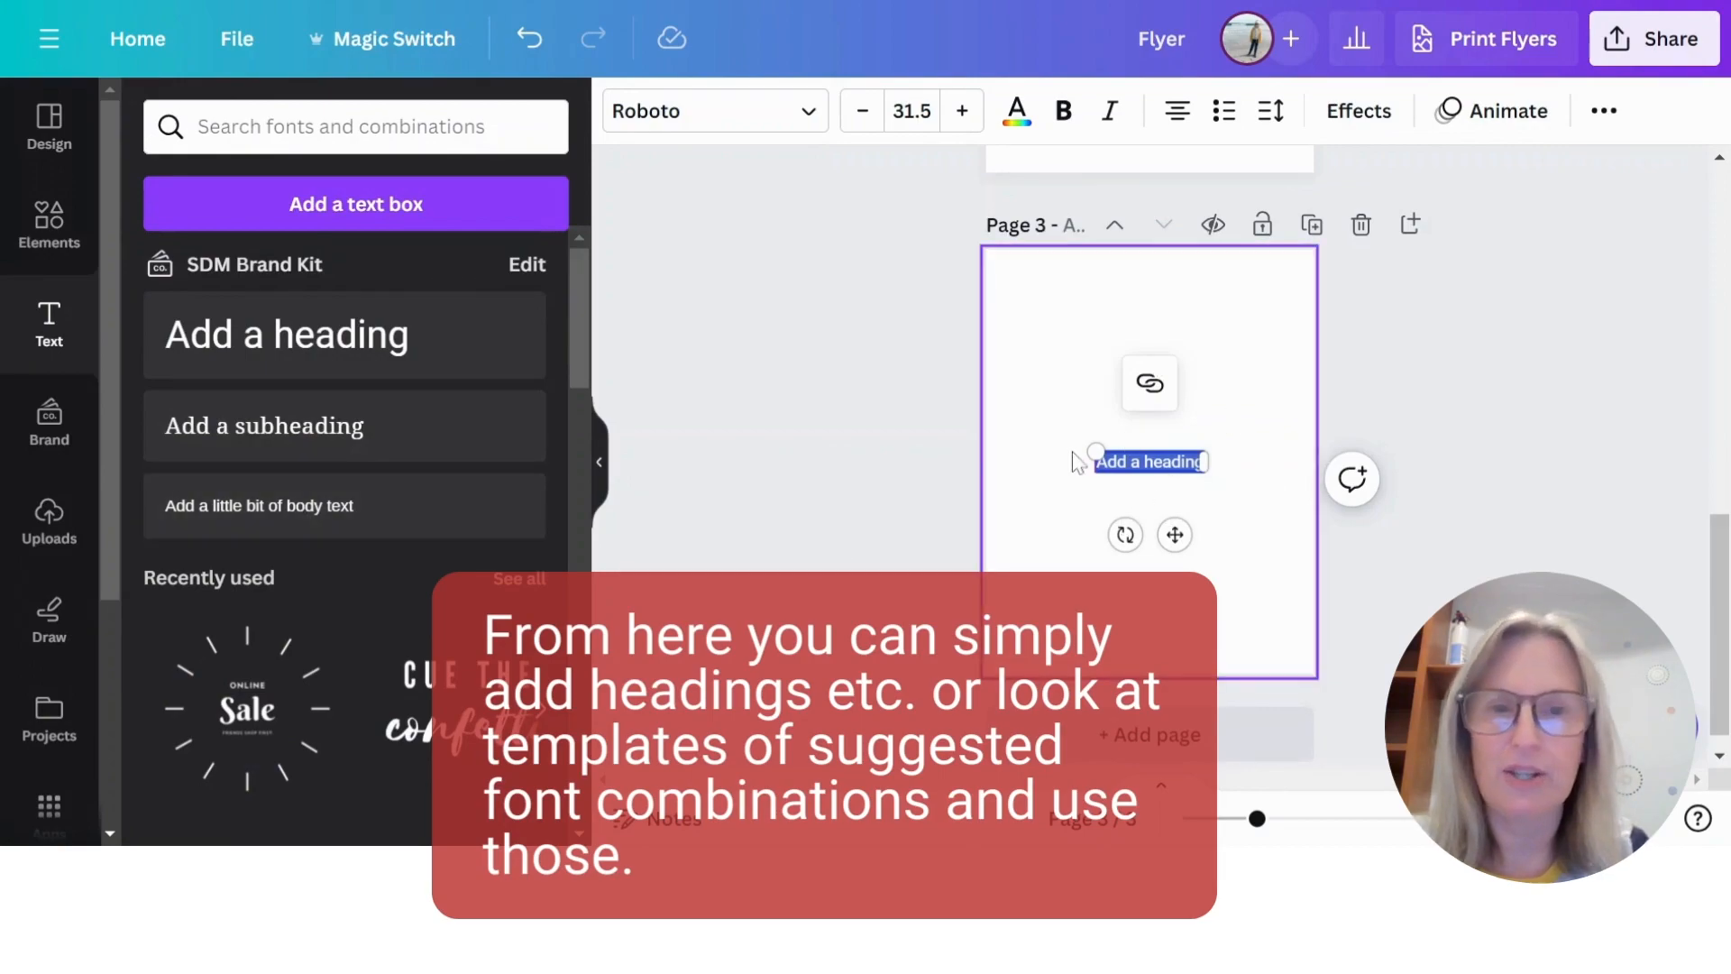
pyautogui.scroll(-15, 410, 408)
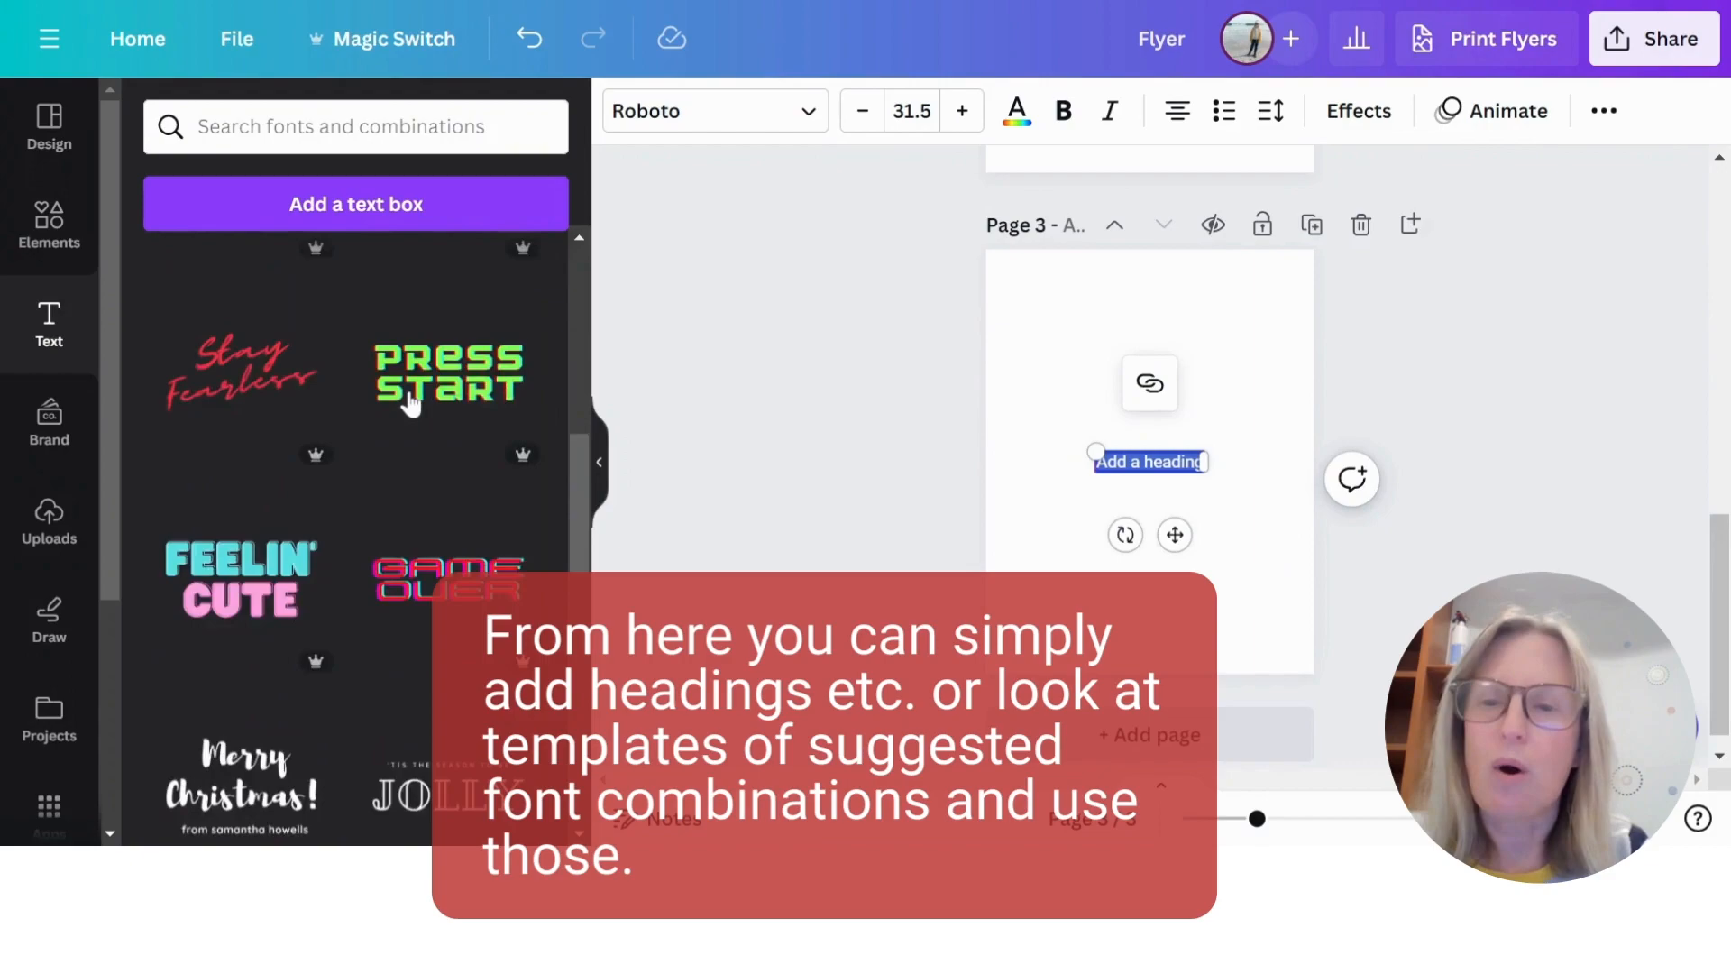
pyautogui.scroll(-8, 410, 404)
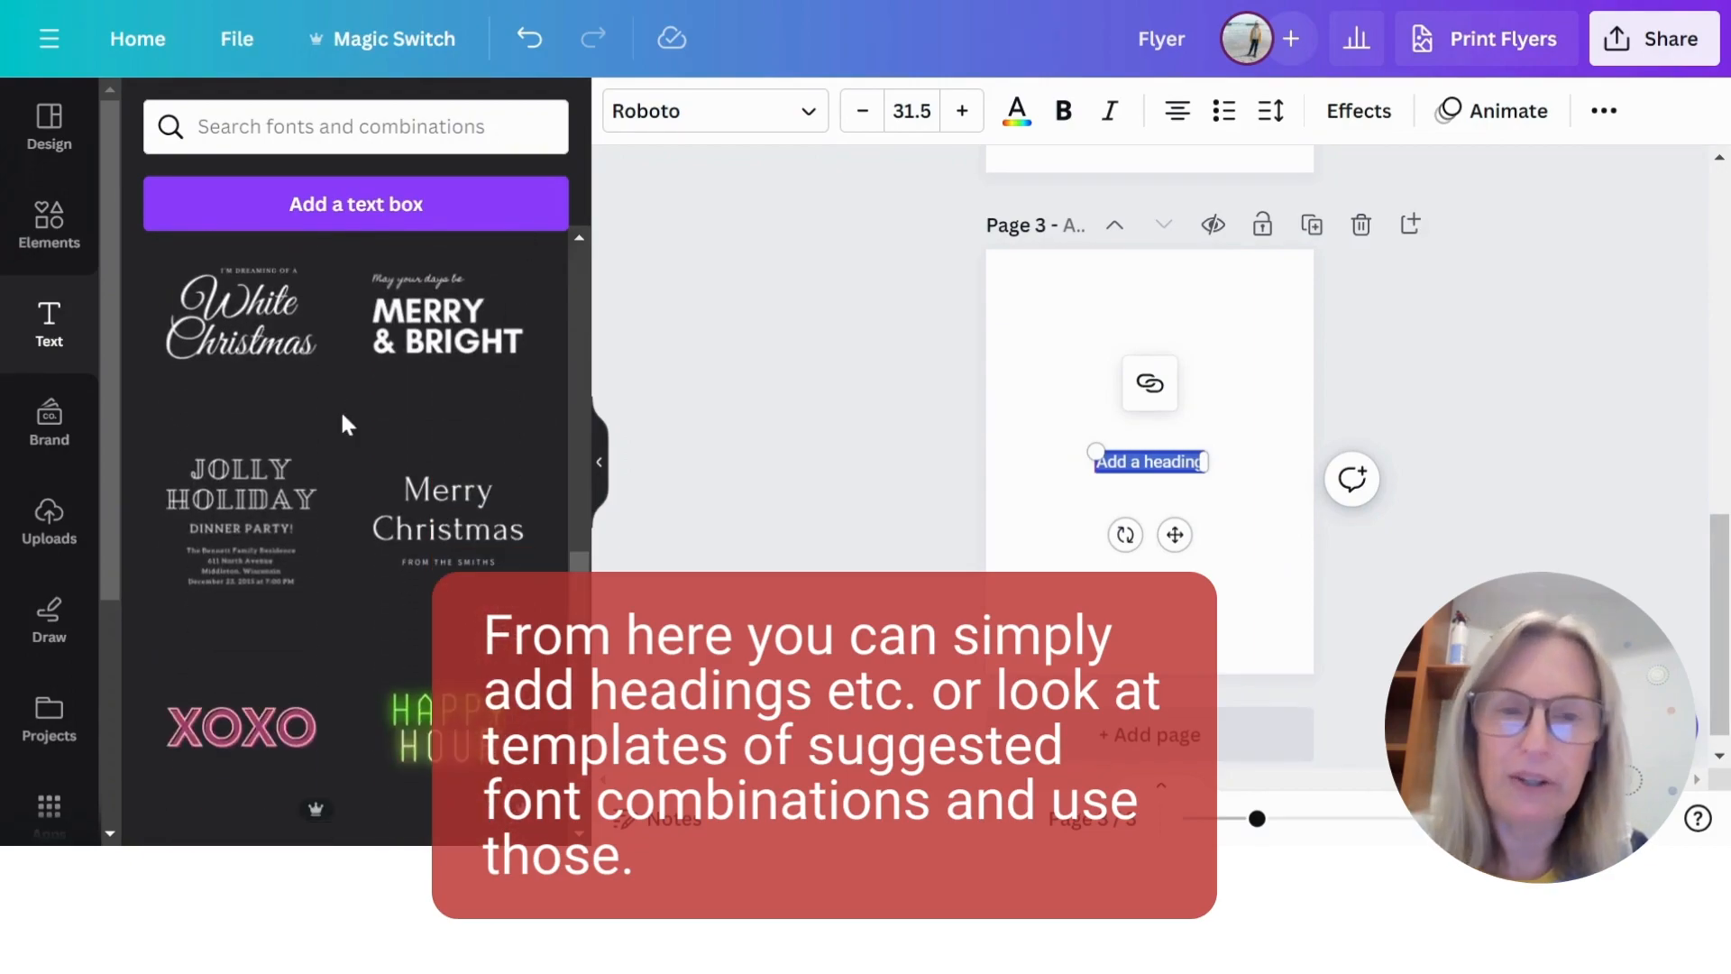
pyautogui.scroll(-2, 348, 375)
pyautogui.scroll(-5, 347, 396)
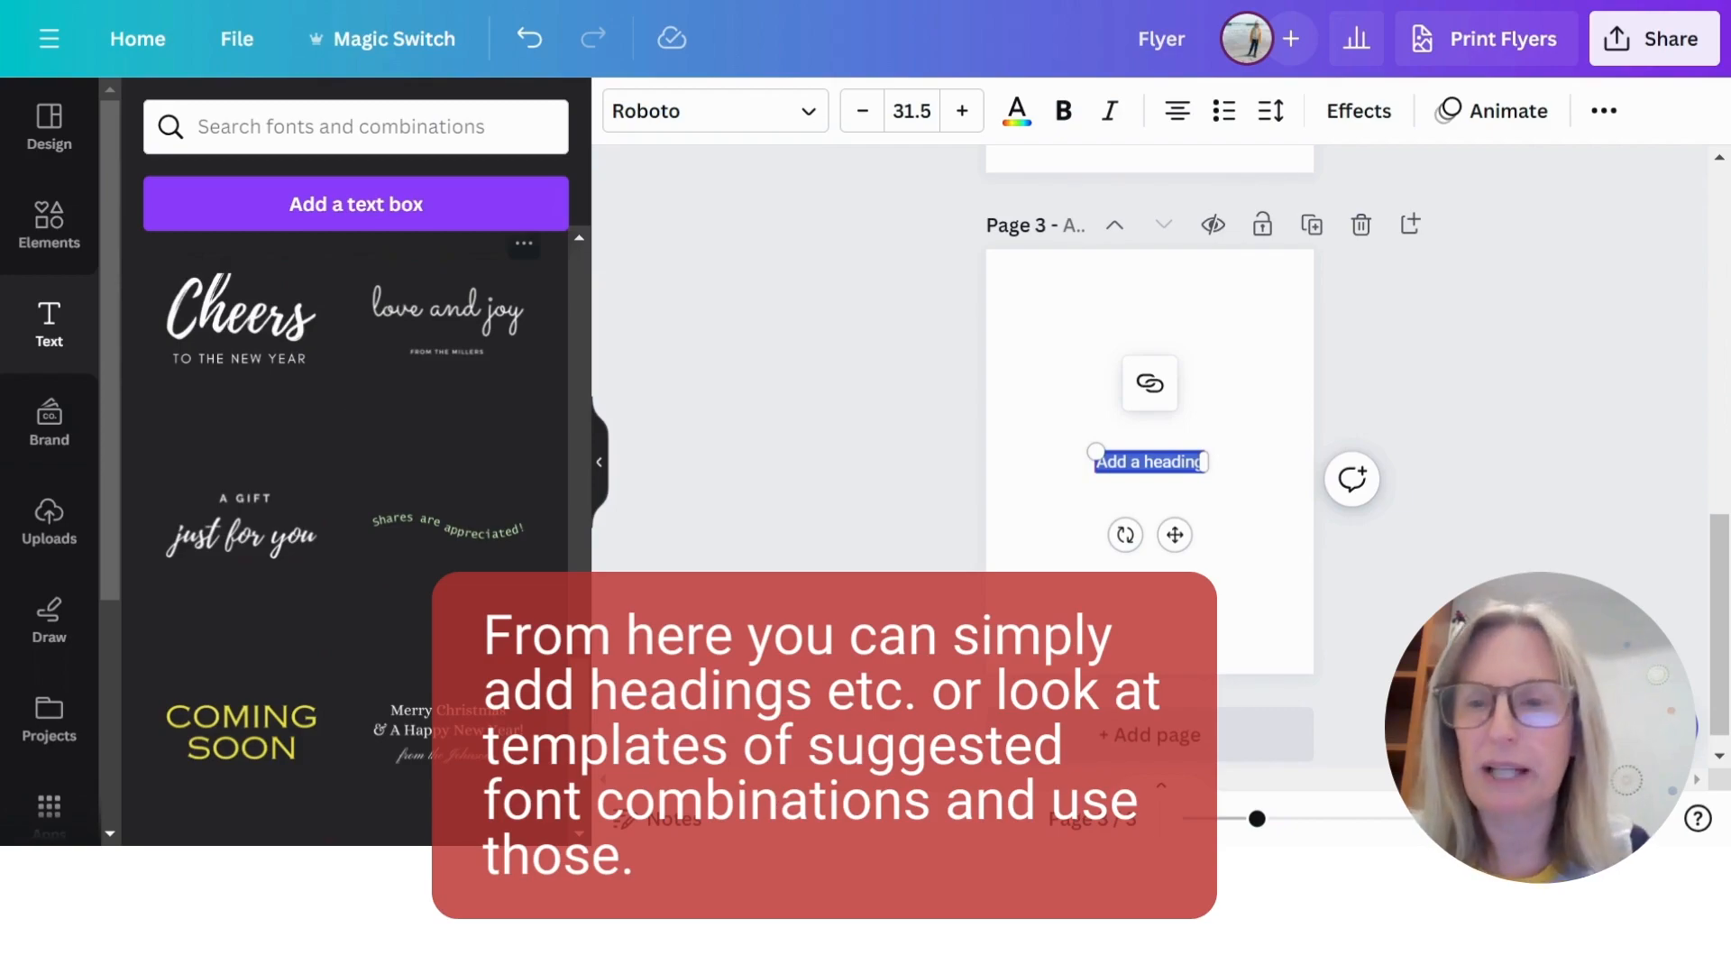
pyautogui.scroll(-3, 339, 440)
pyautogui.scroll(3, 364, 492)
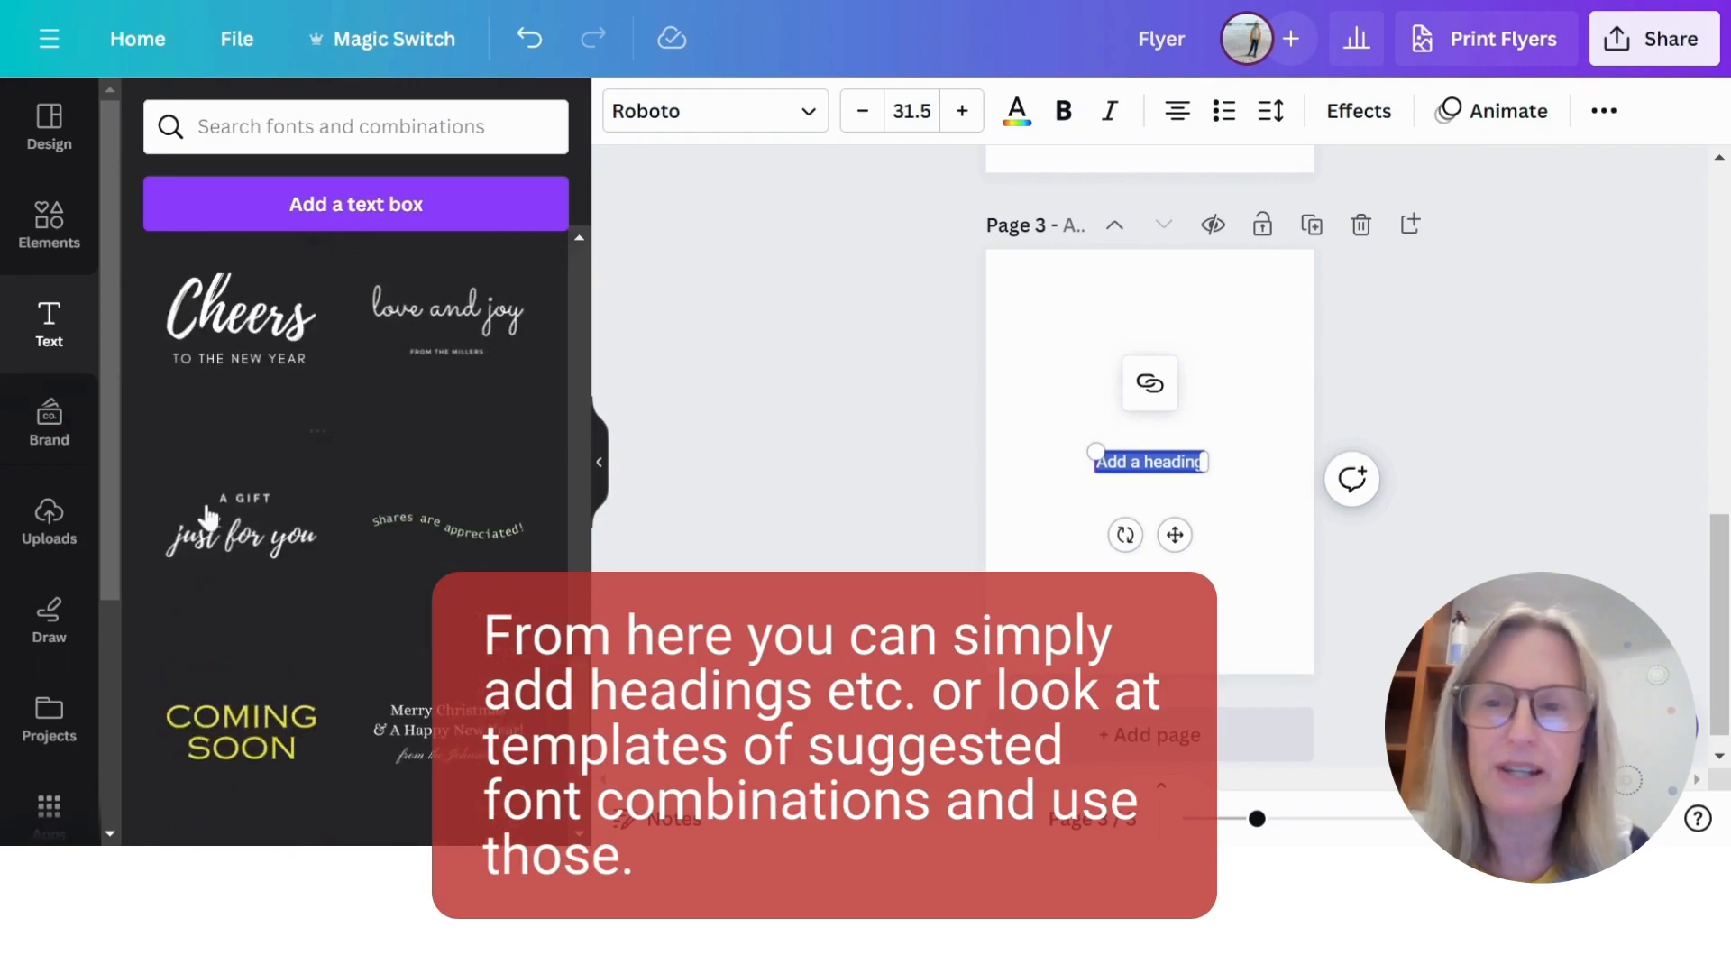
pyautogui.scroll(5, 317, 564)
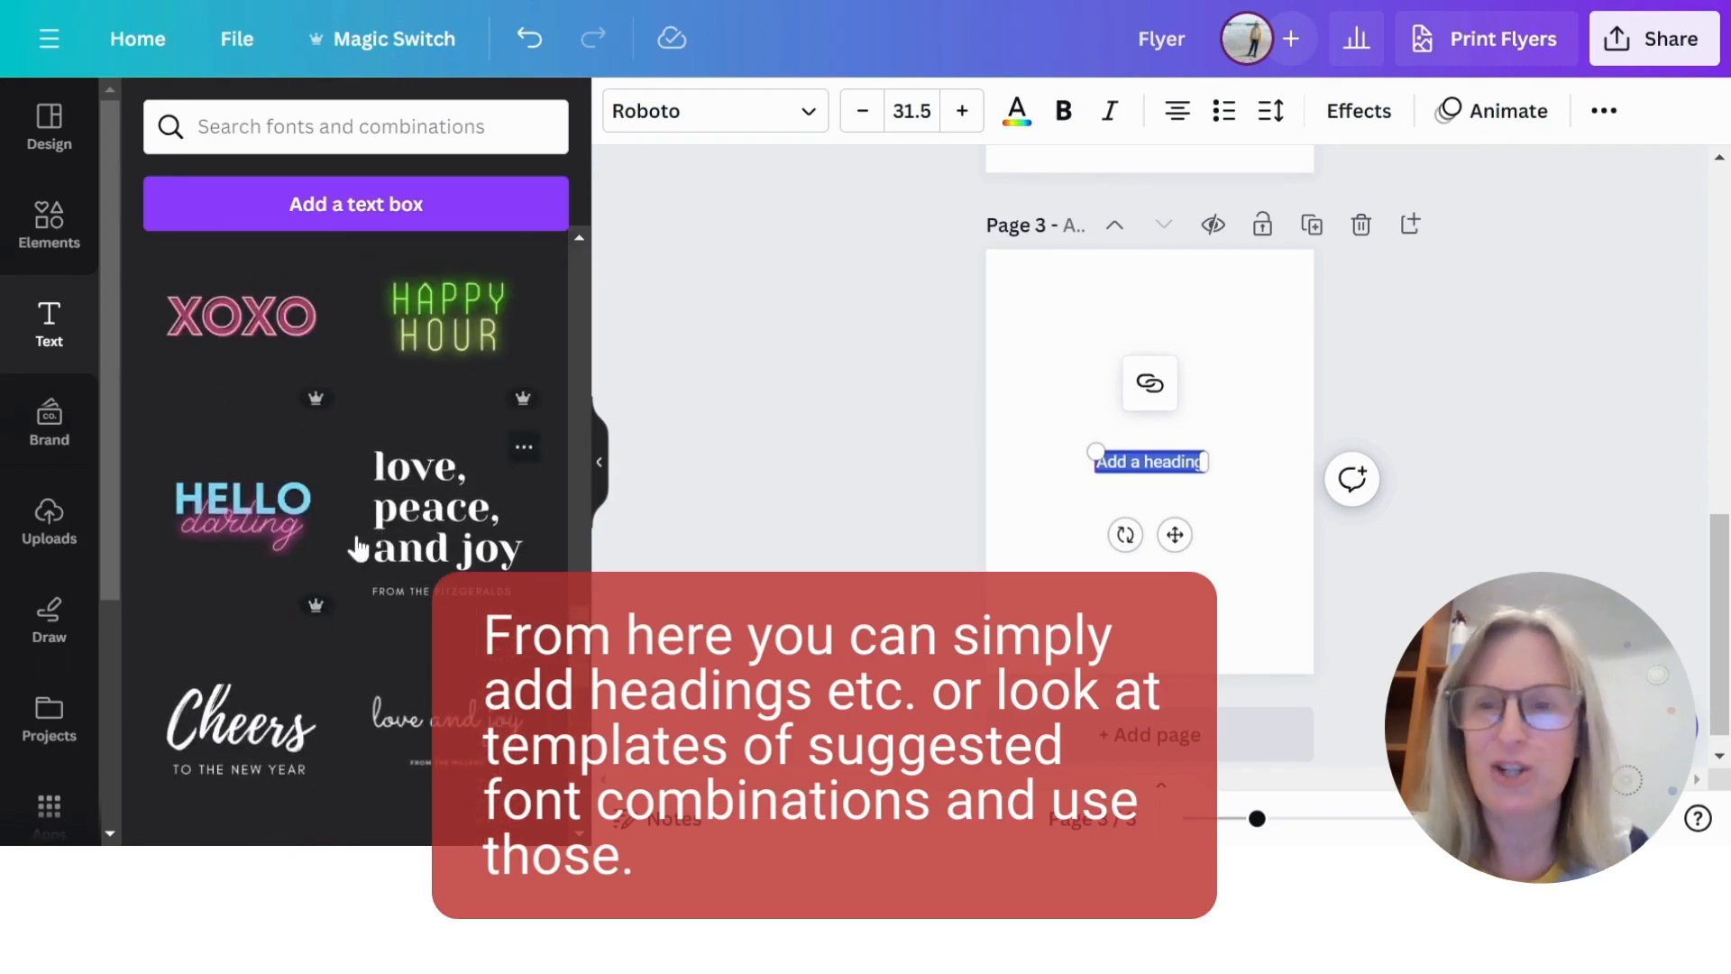
pyautogui.scroll(5, 375, 566)
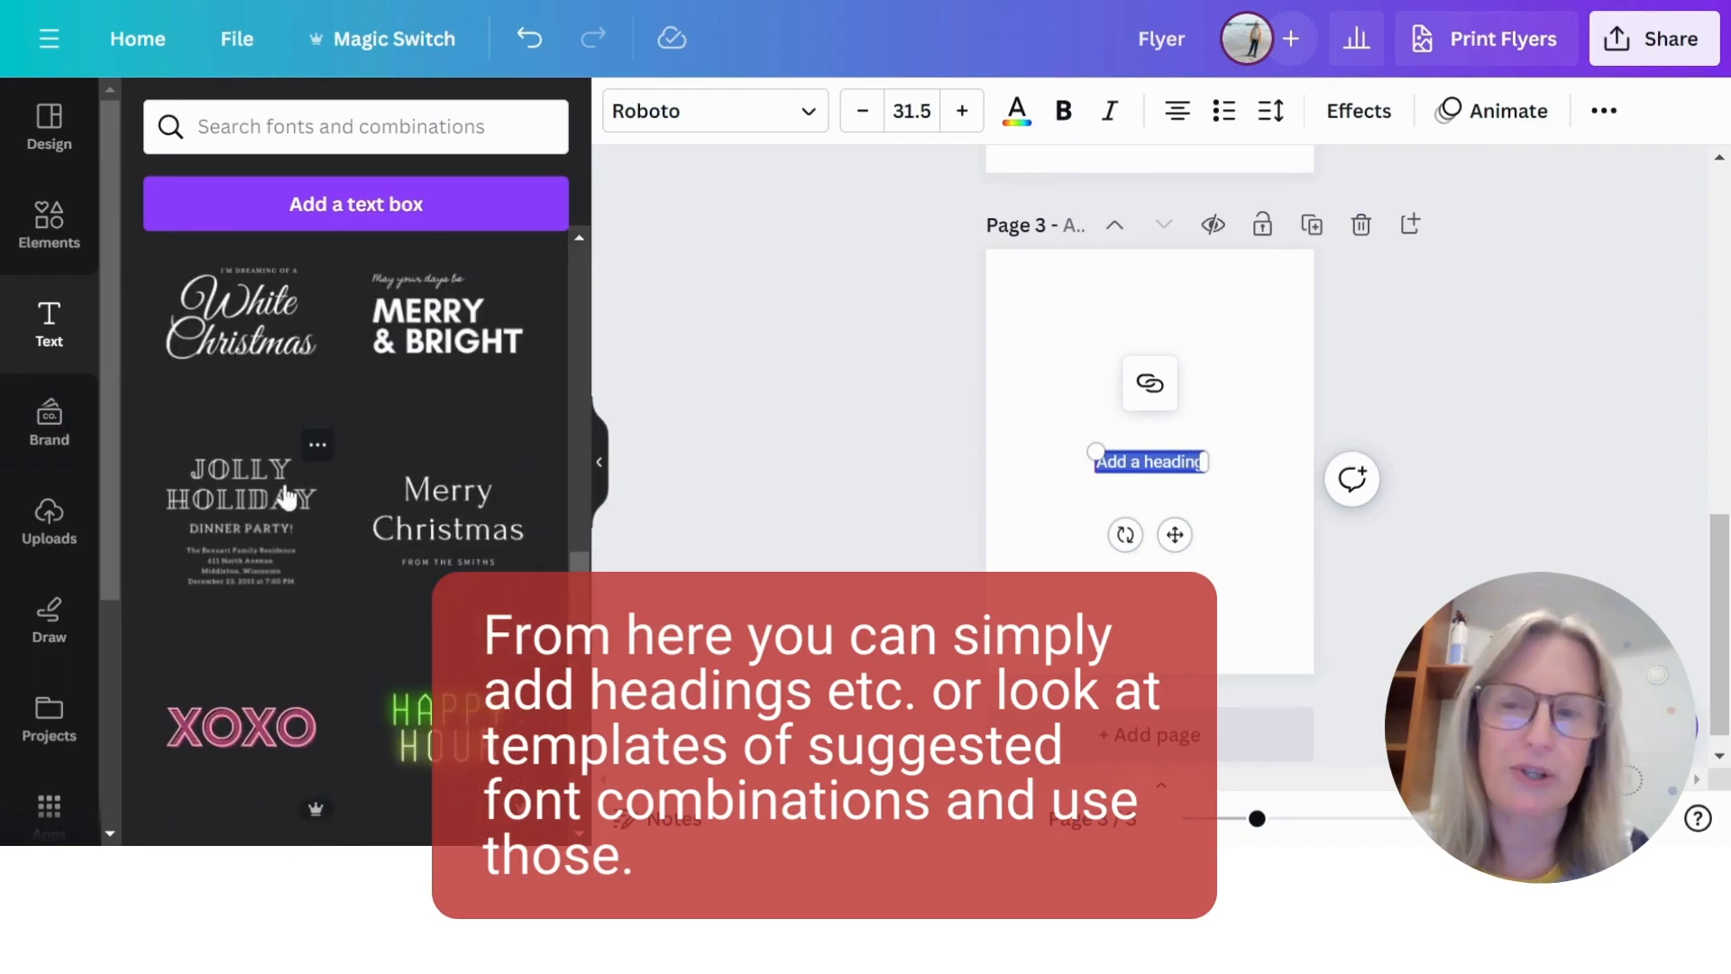
pyautogui.scroll(10, 361, 568)
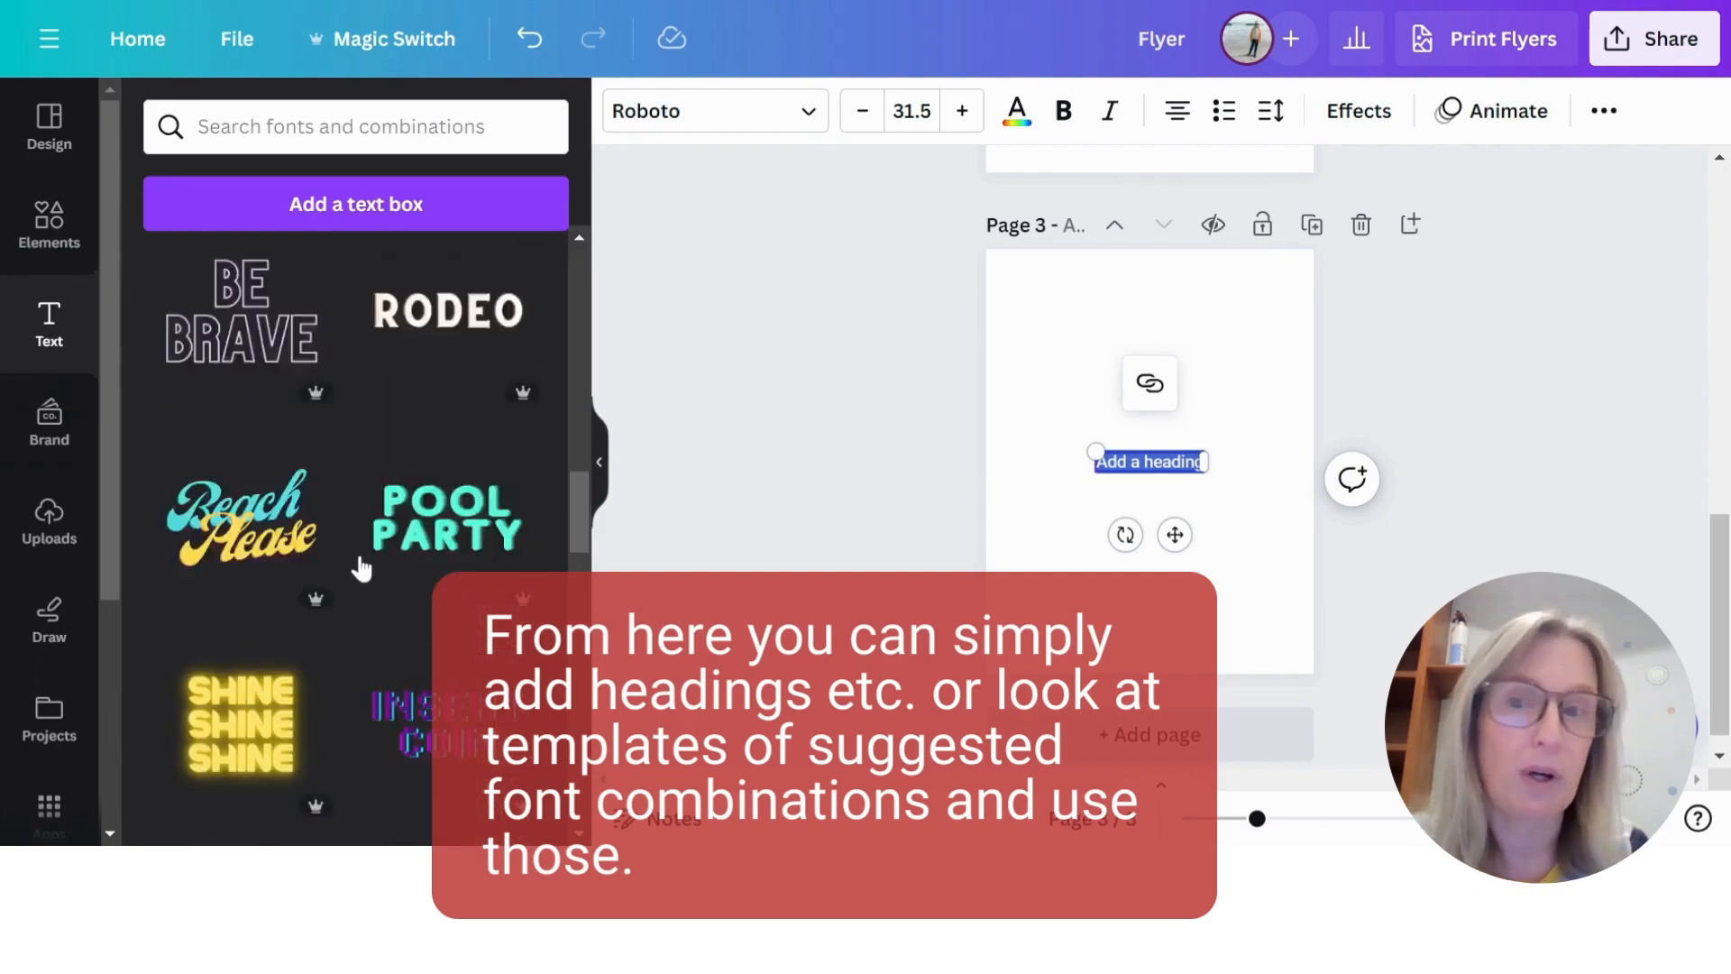
pyautogui.scroll(5, 354, 581)
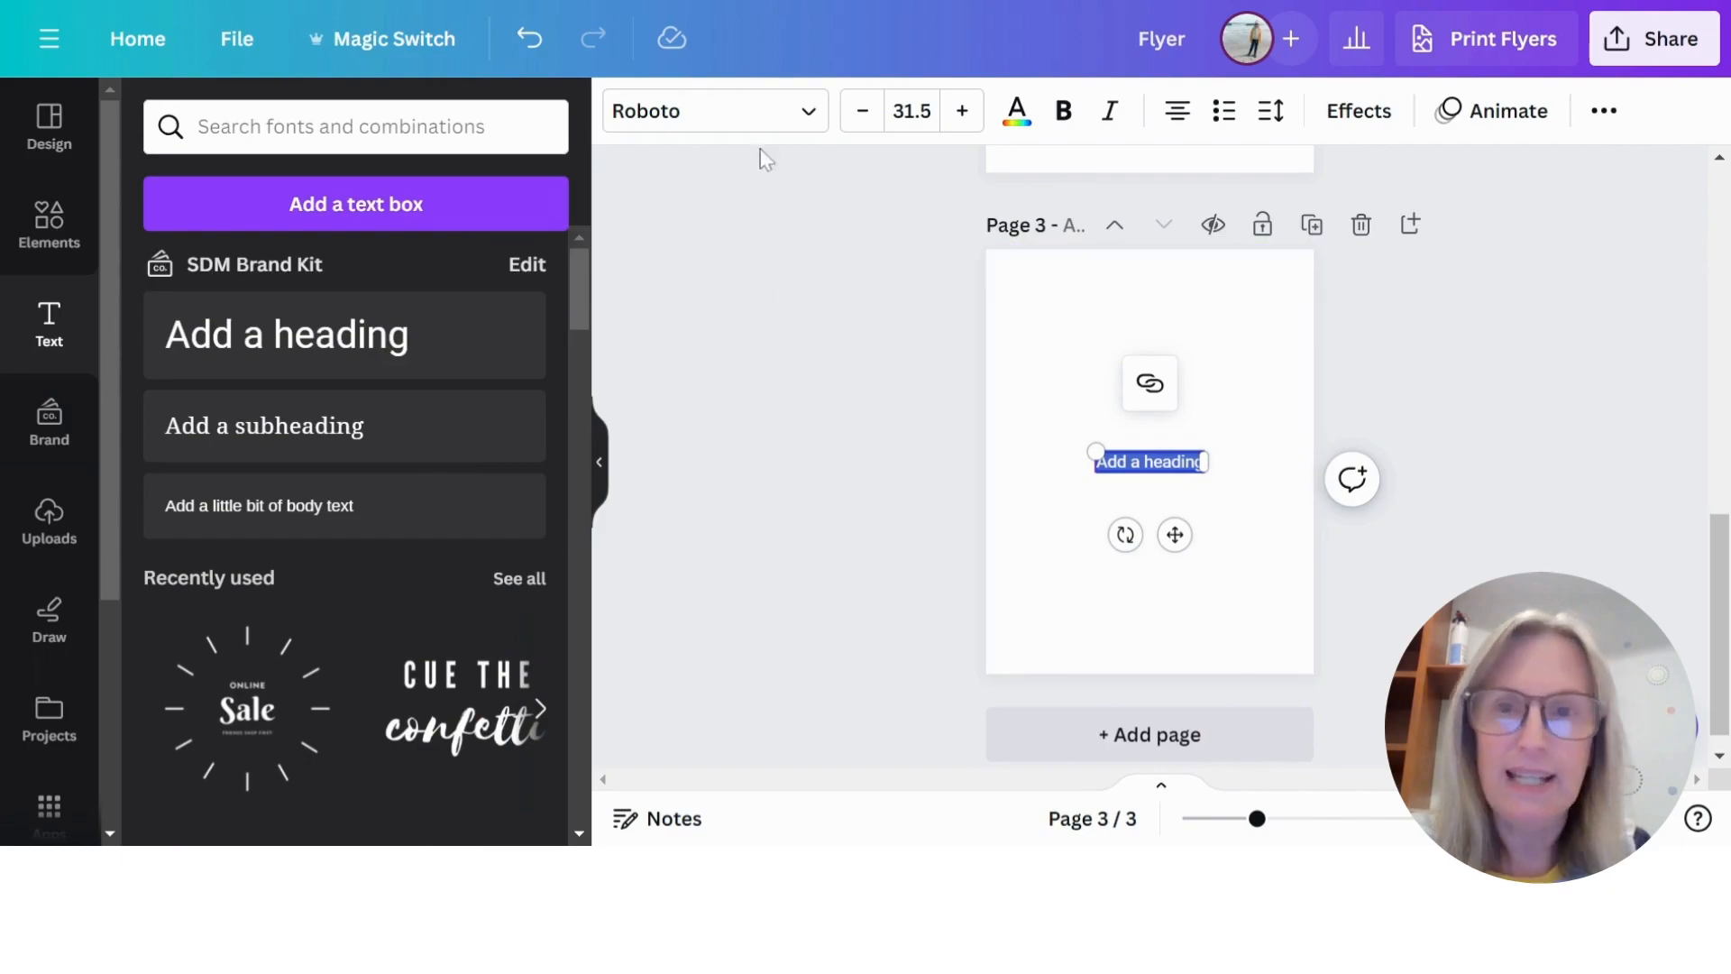
# - Open the font list for the selected heading on page 3 and look through the popular fonts
pyautogui.click(810, 112)
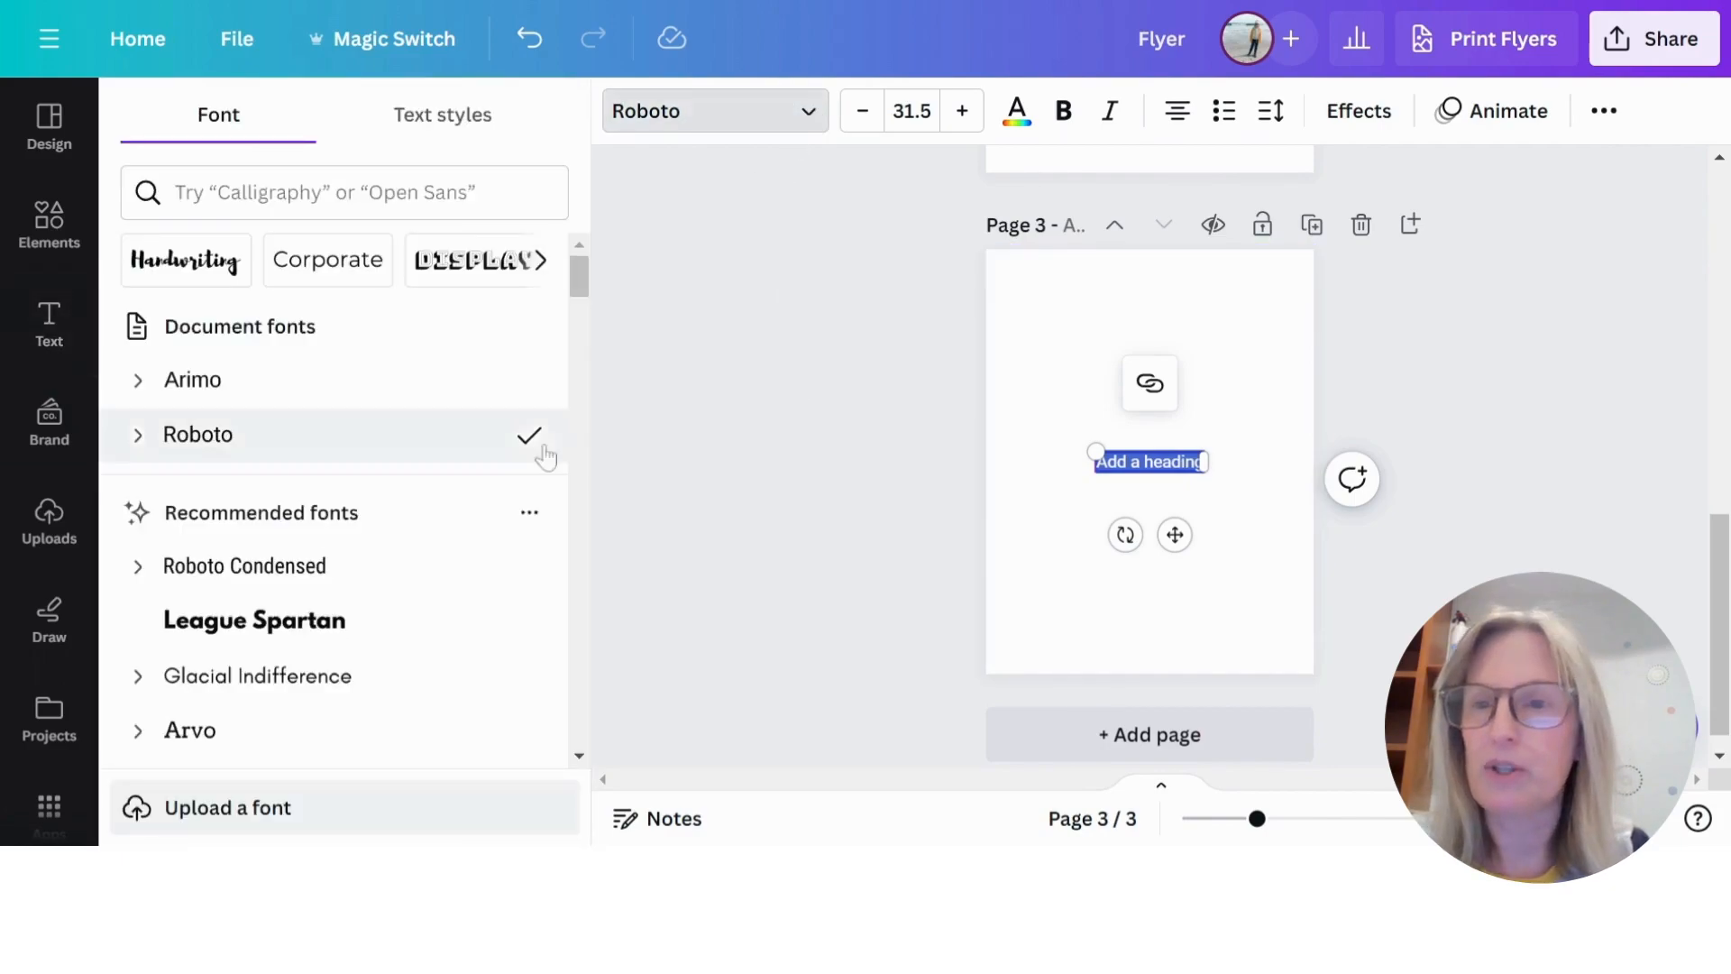
pyautogui.scroll(-5, 410, 390)
pyautogui.scroll(-15, 414, 392)
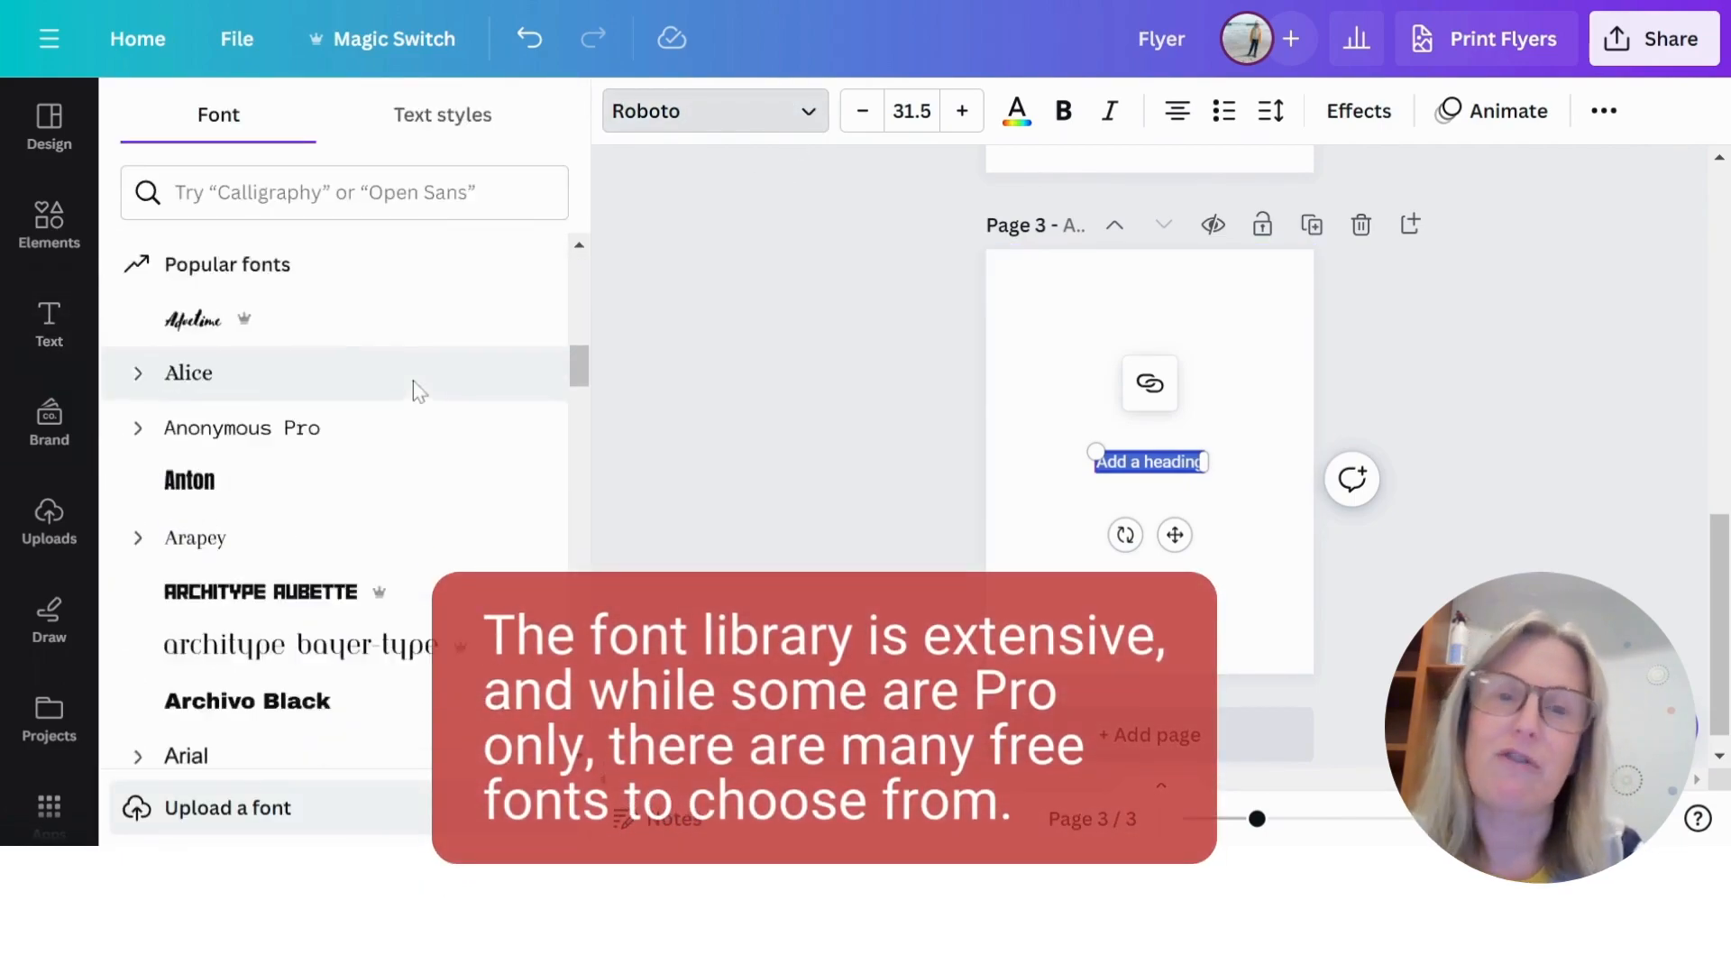
pyautogui.scroll(-4, 414, 392)
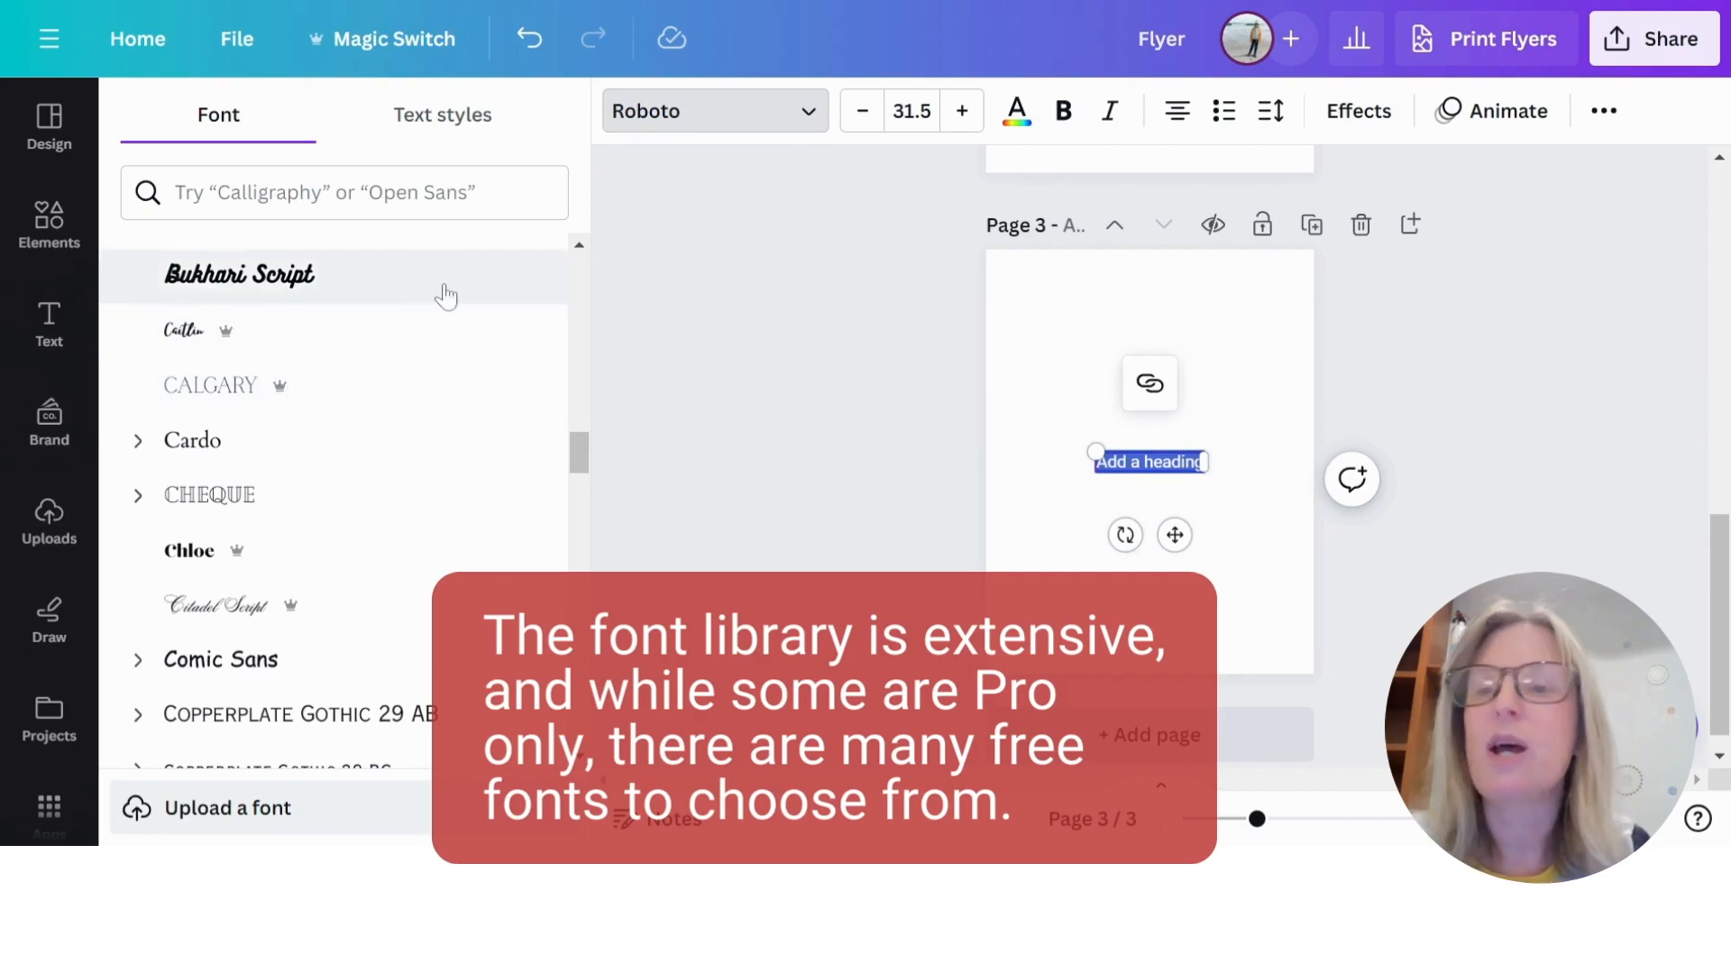
pyautogui.scroll(-8, 445, 289)
pyautogui.scroll(-10, 451, 298)
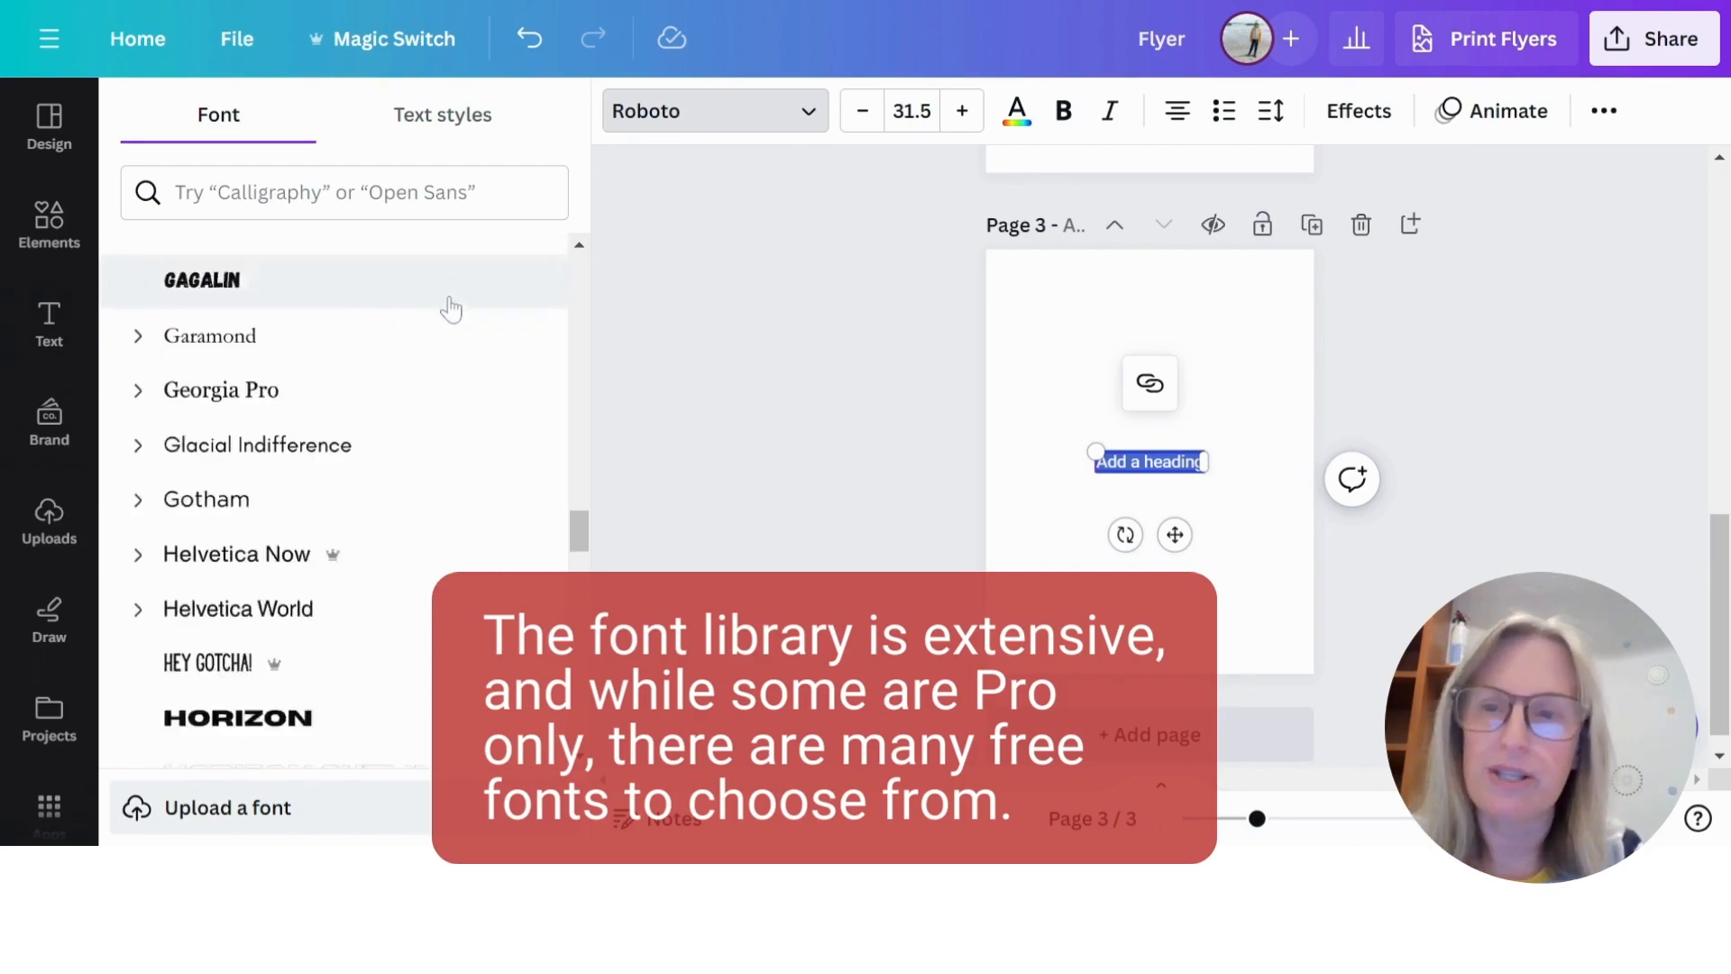
# - Examine the rest of the font list for the page 3 heading, including the document, recommended, brand kit and popular fonts
pyautogui.scroll(-2, 447, 341)
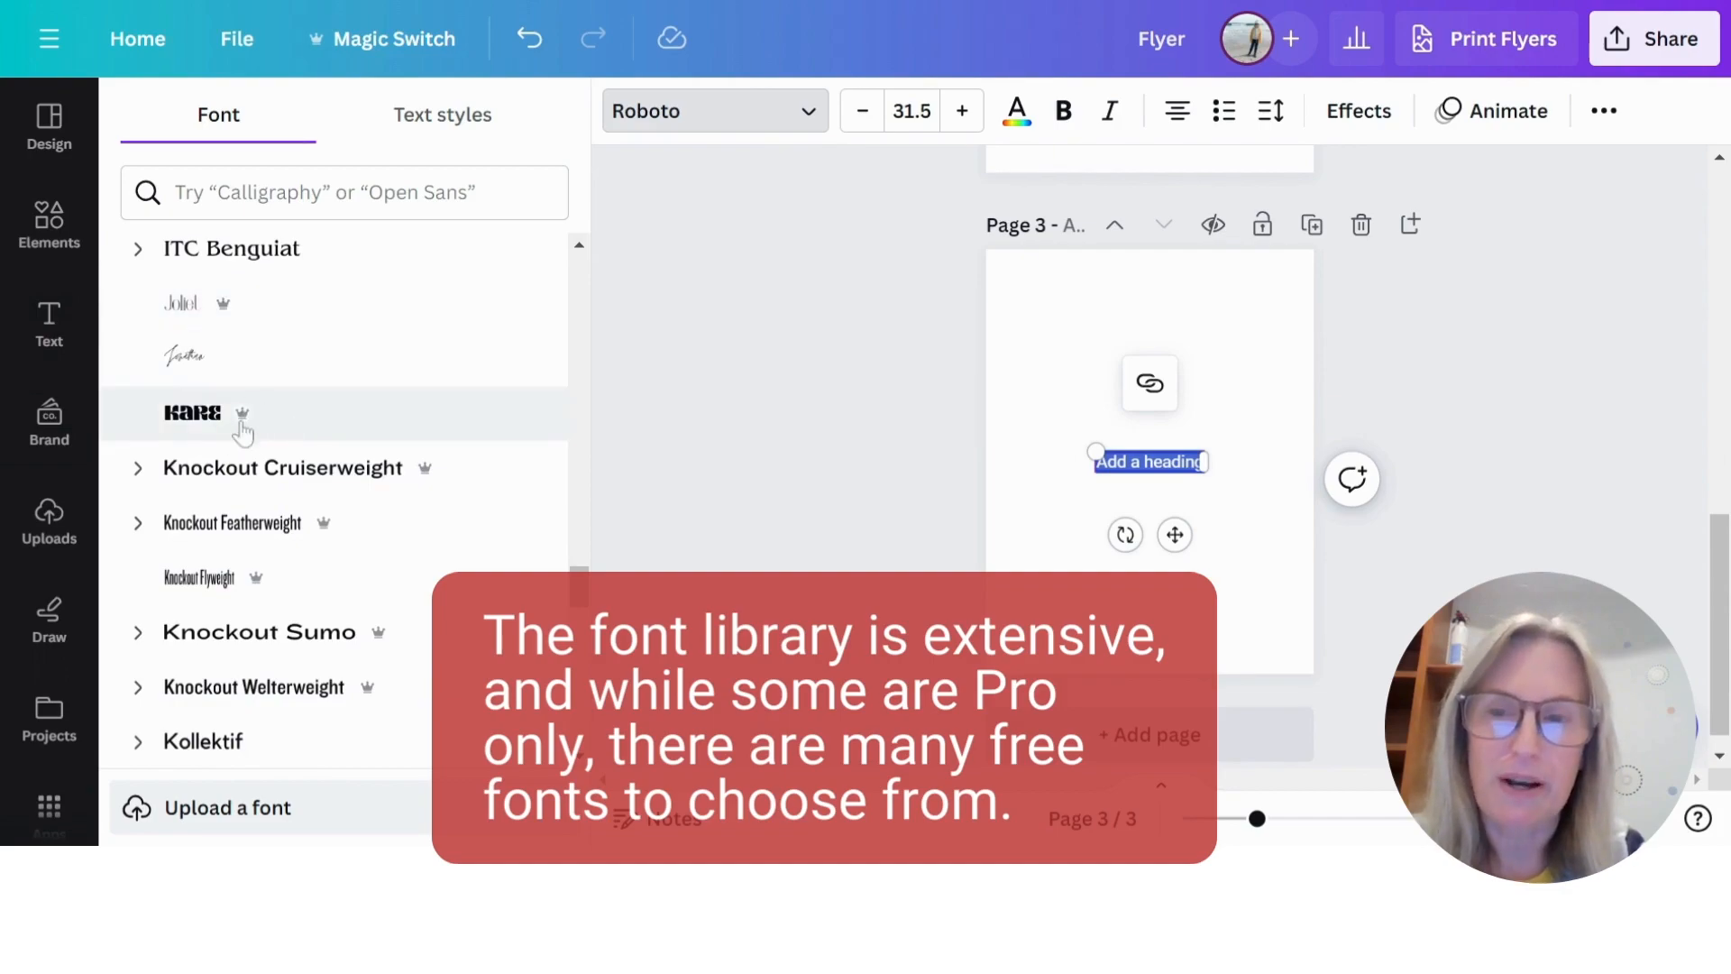
pyautogui.scroll(-3, 459, 397)
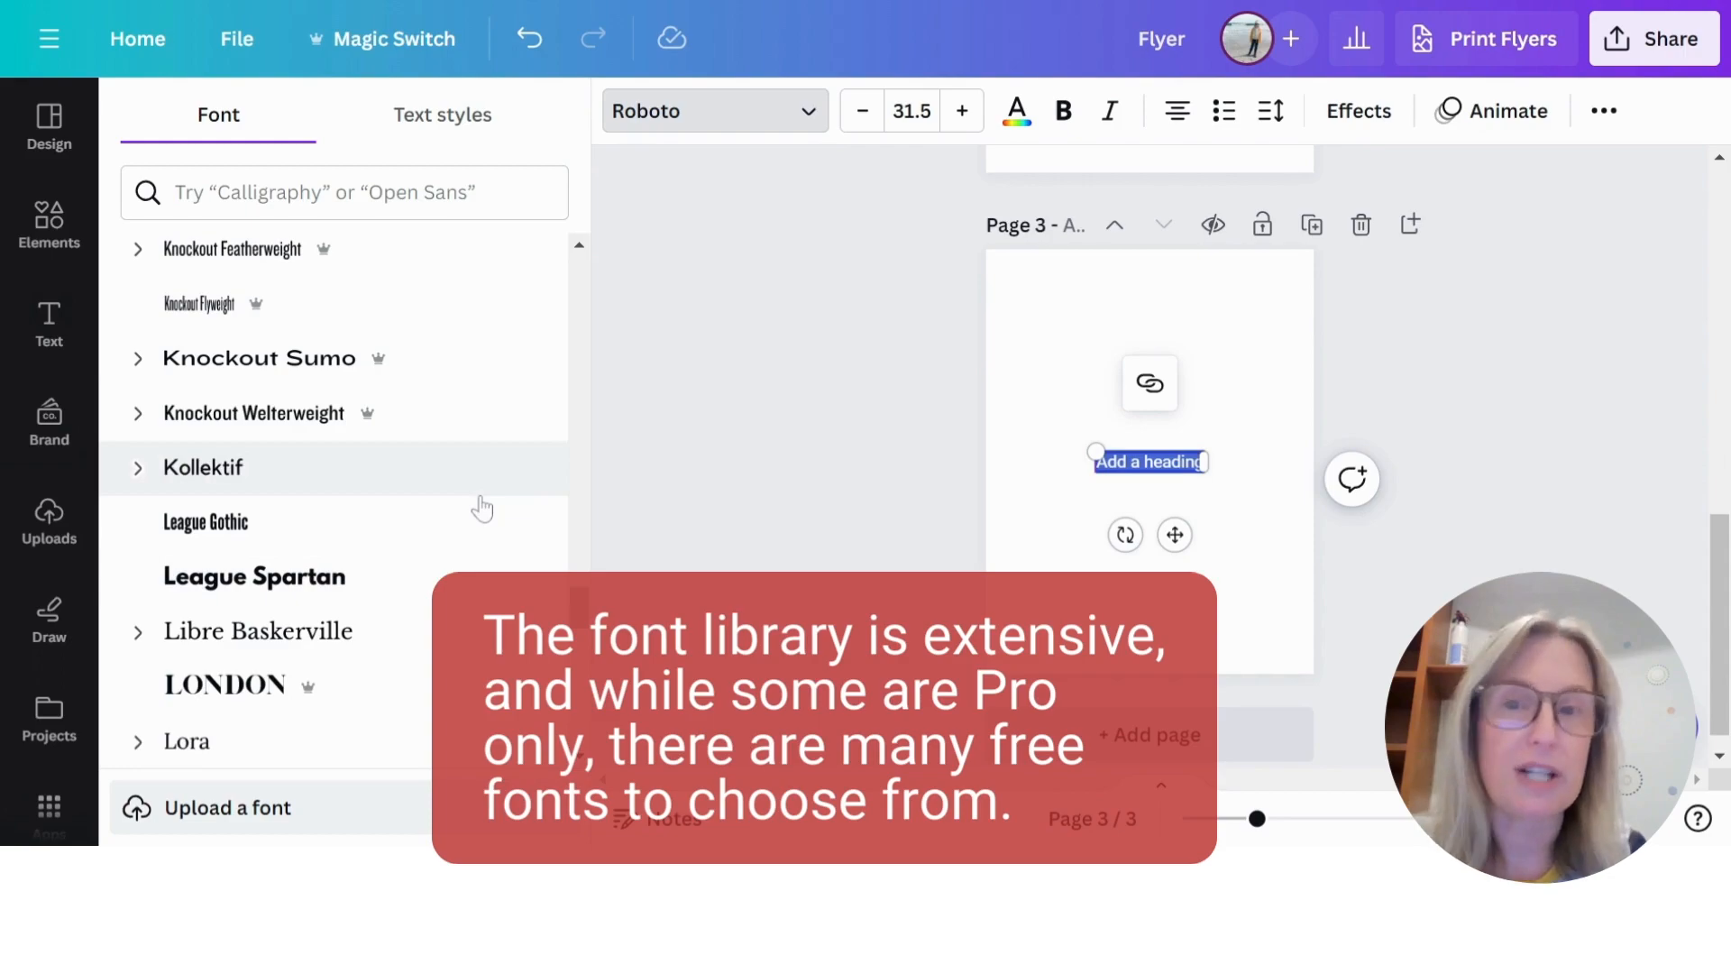
pyautogui.scroll(-15, 487, 383)
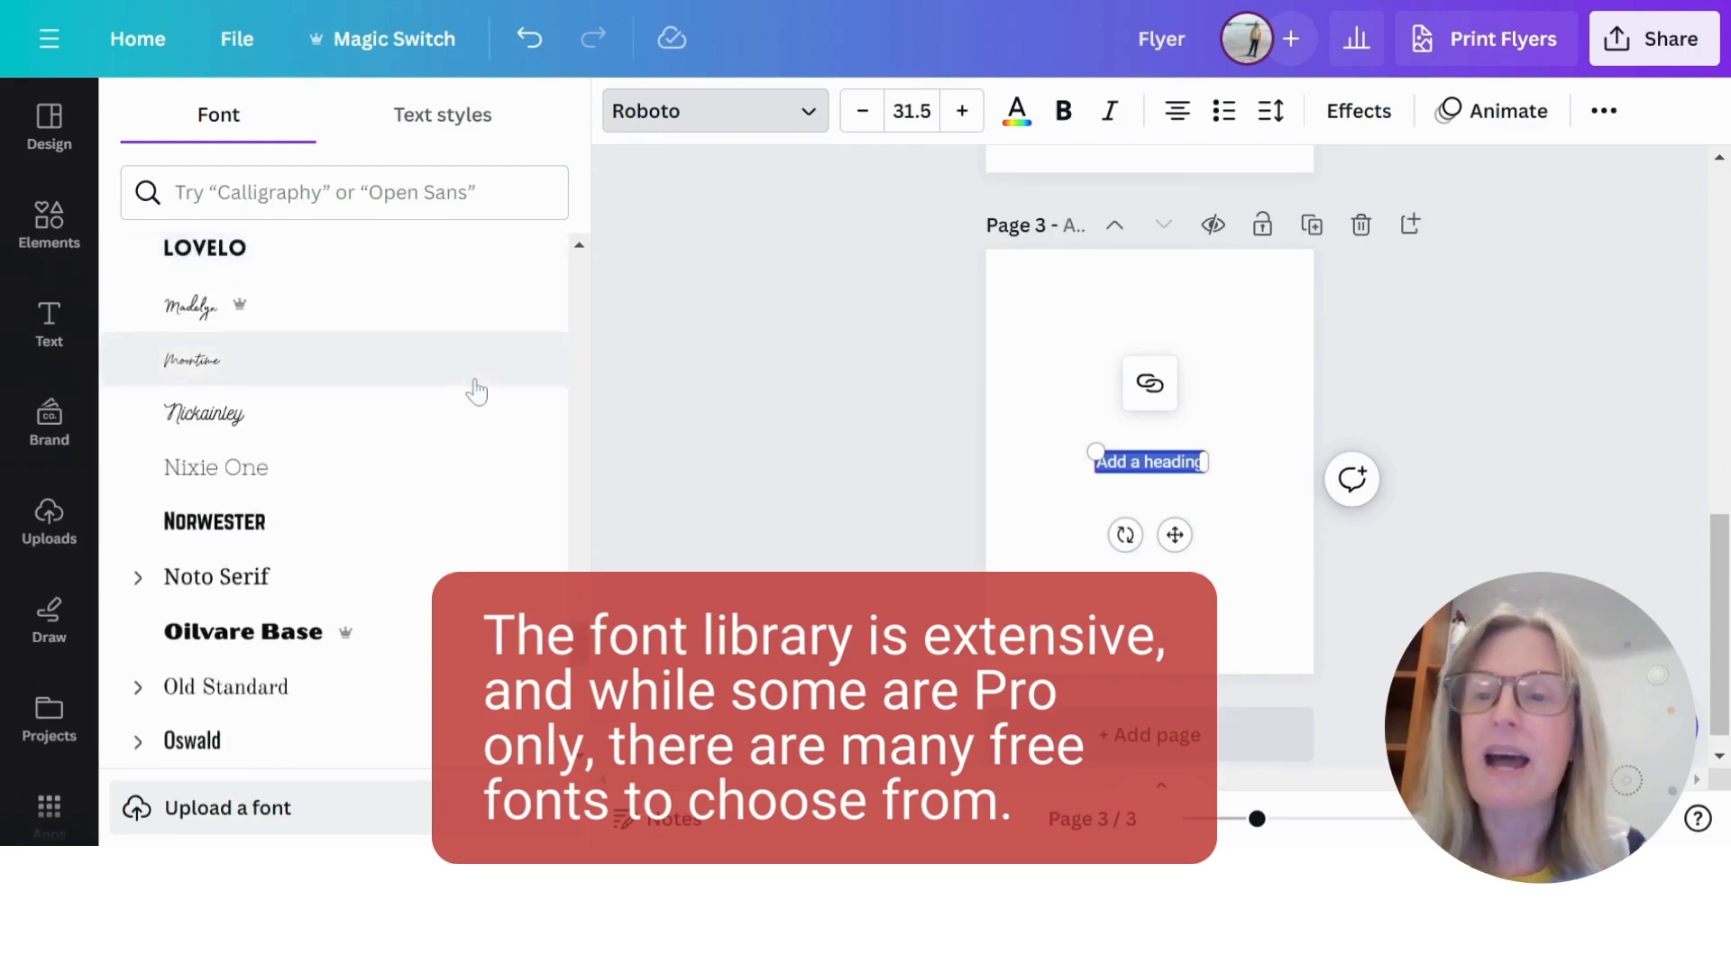
pyautogui.scroll(12, 478, 406)
pyautogui.scroll(20, 478, 413)
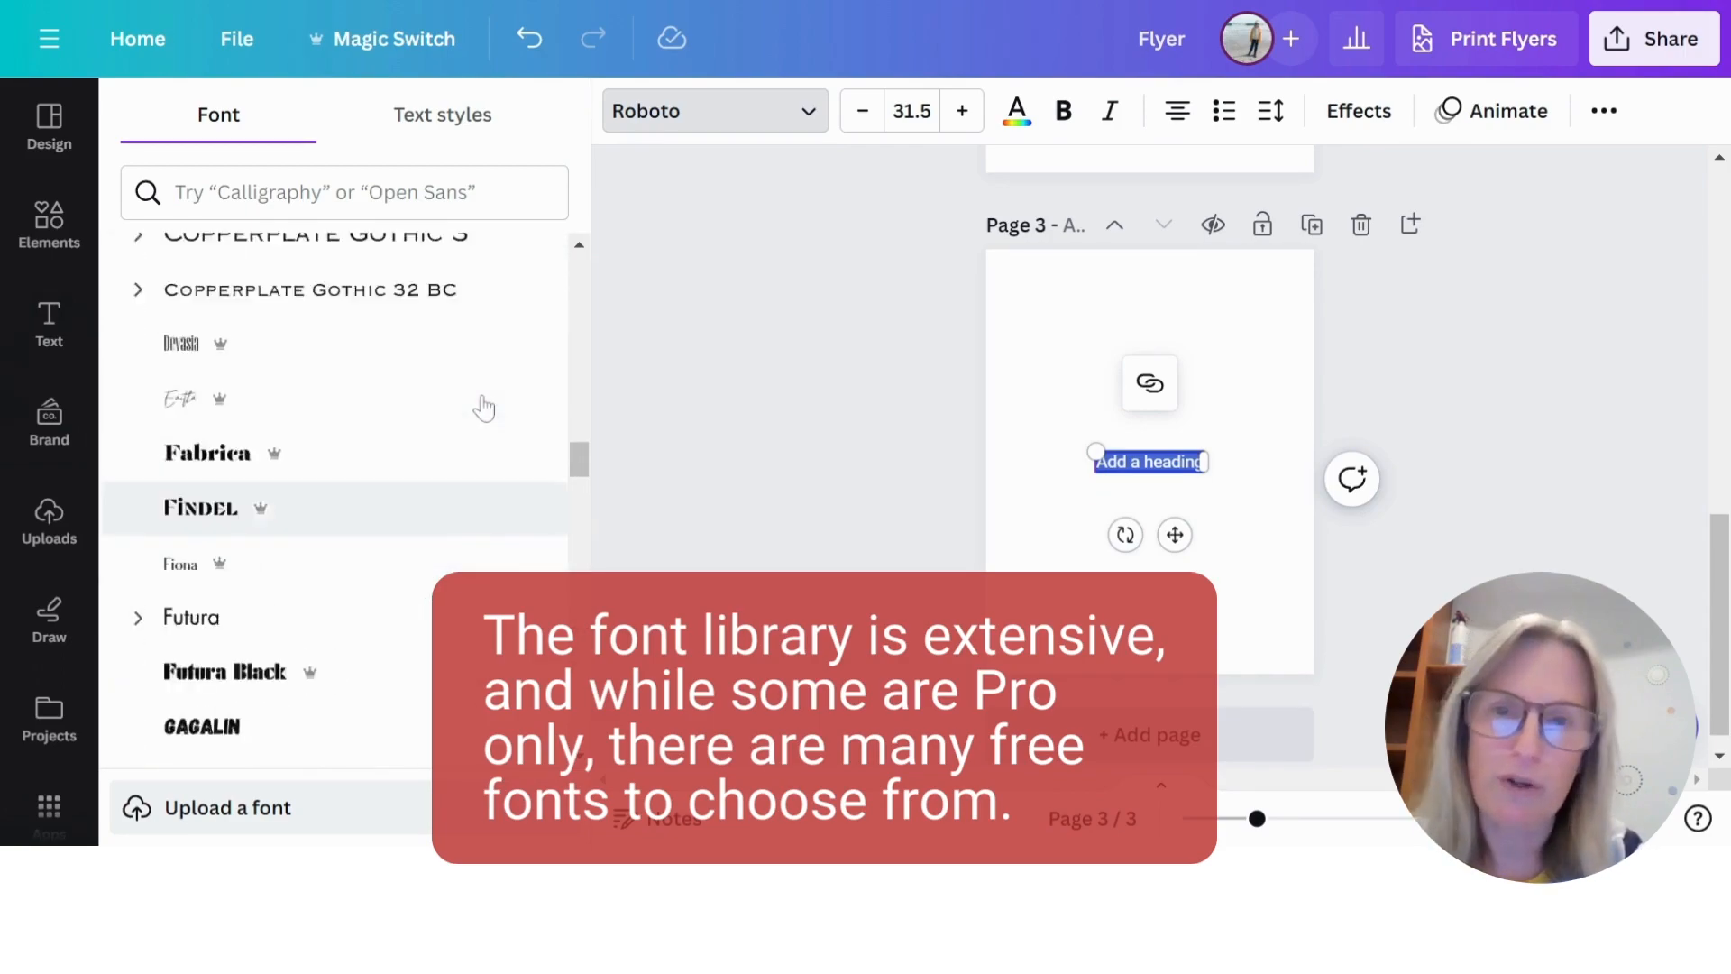
pyautogui.scroll(5, 487, 406)
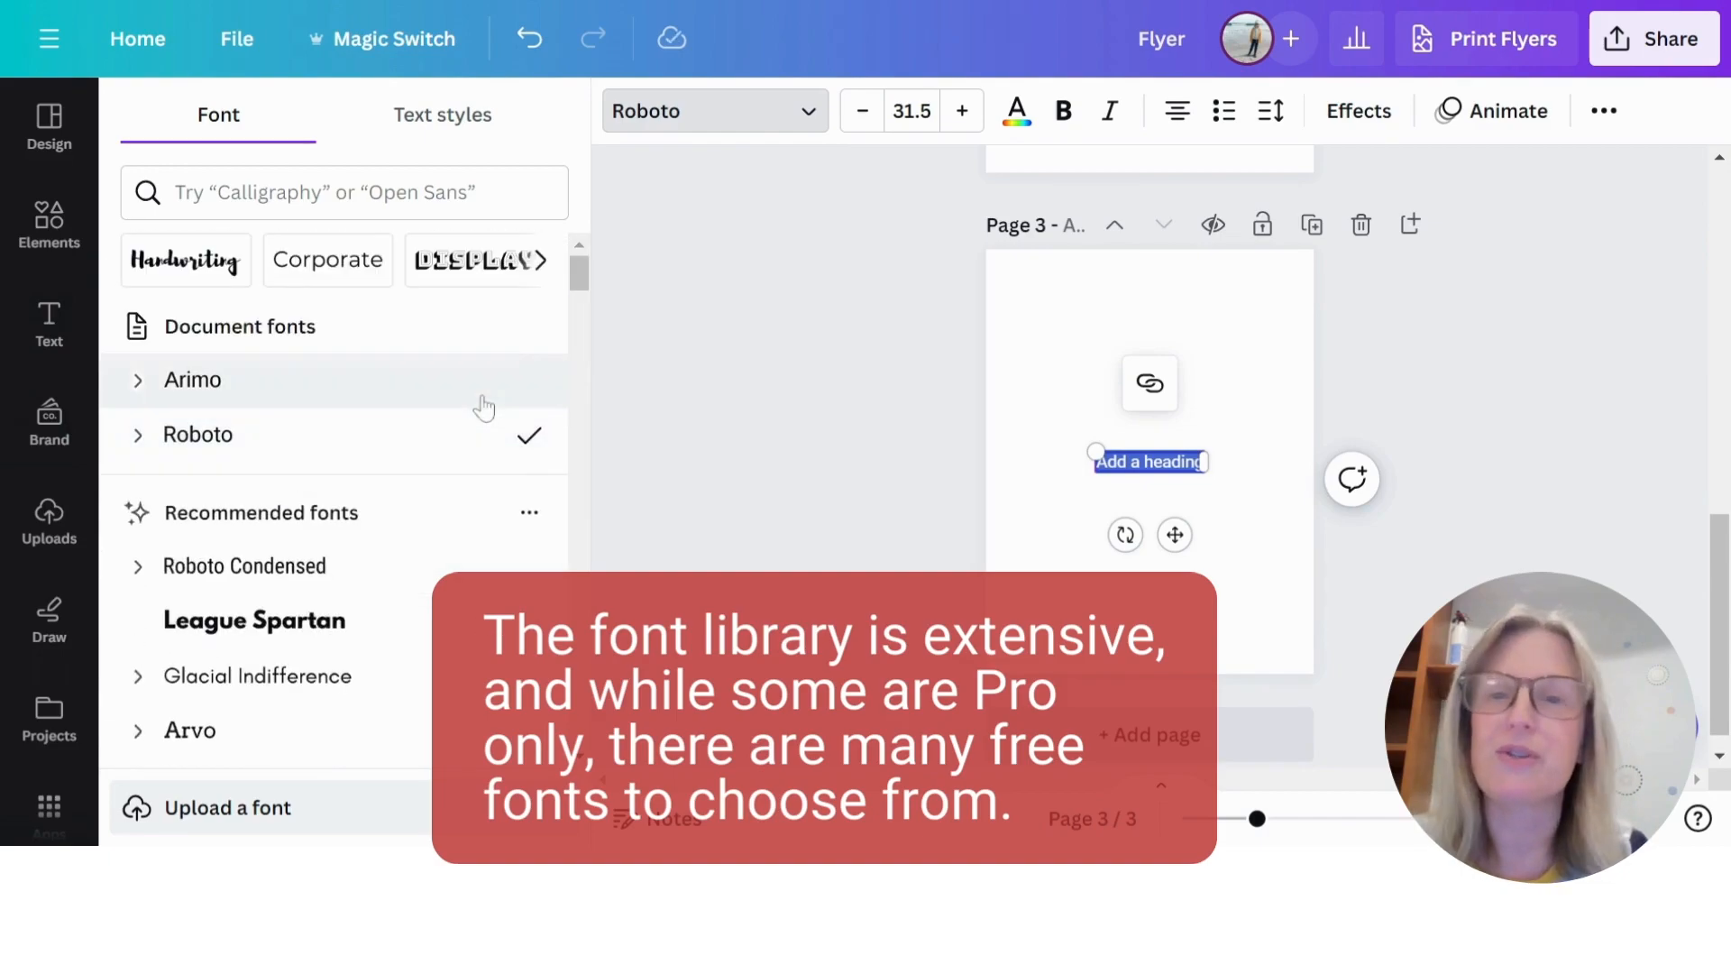
pyautogui.scroll(-15, 484, 408)
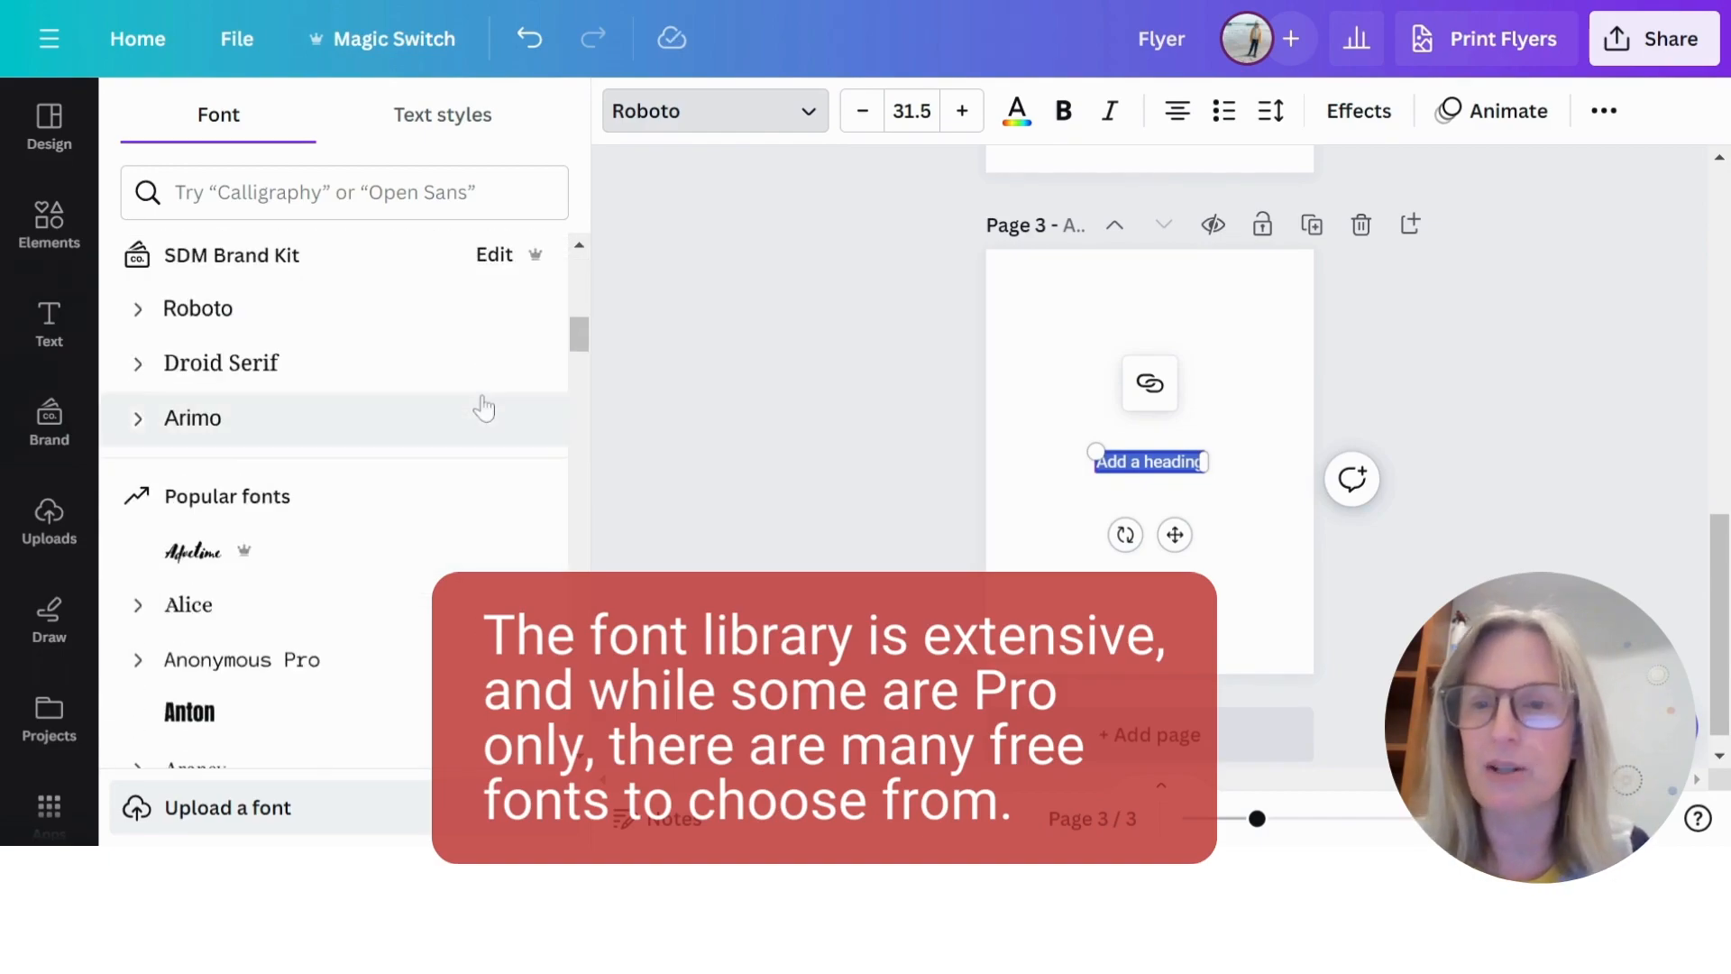
pyautogui.scroll(-5, 485, 407)
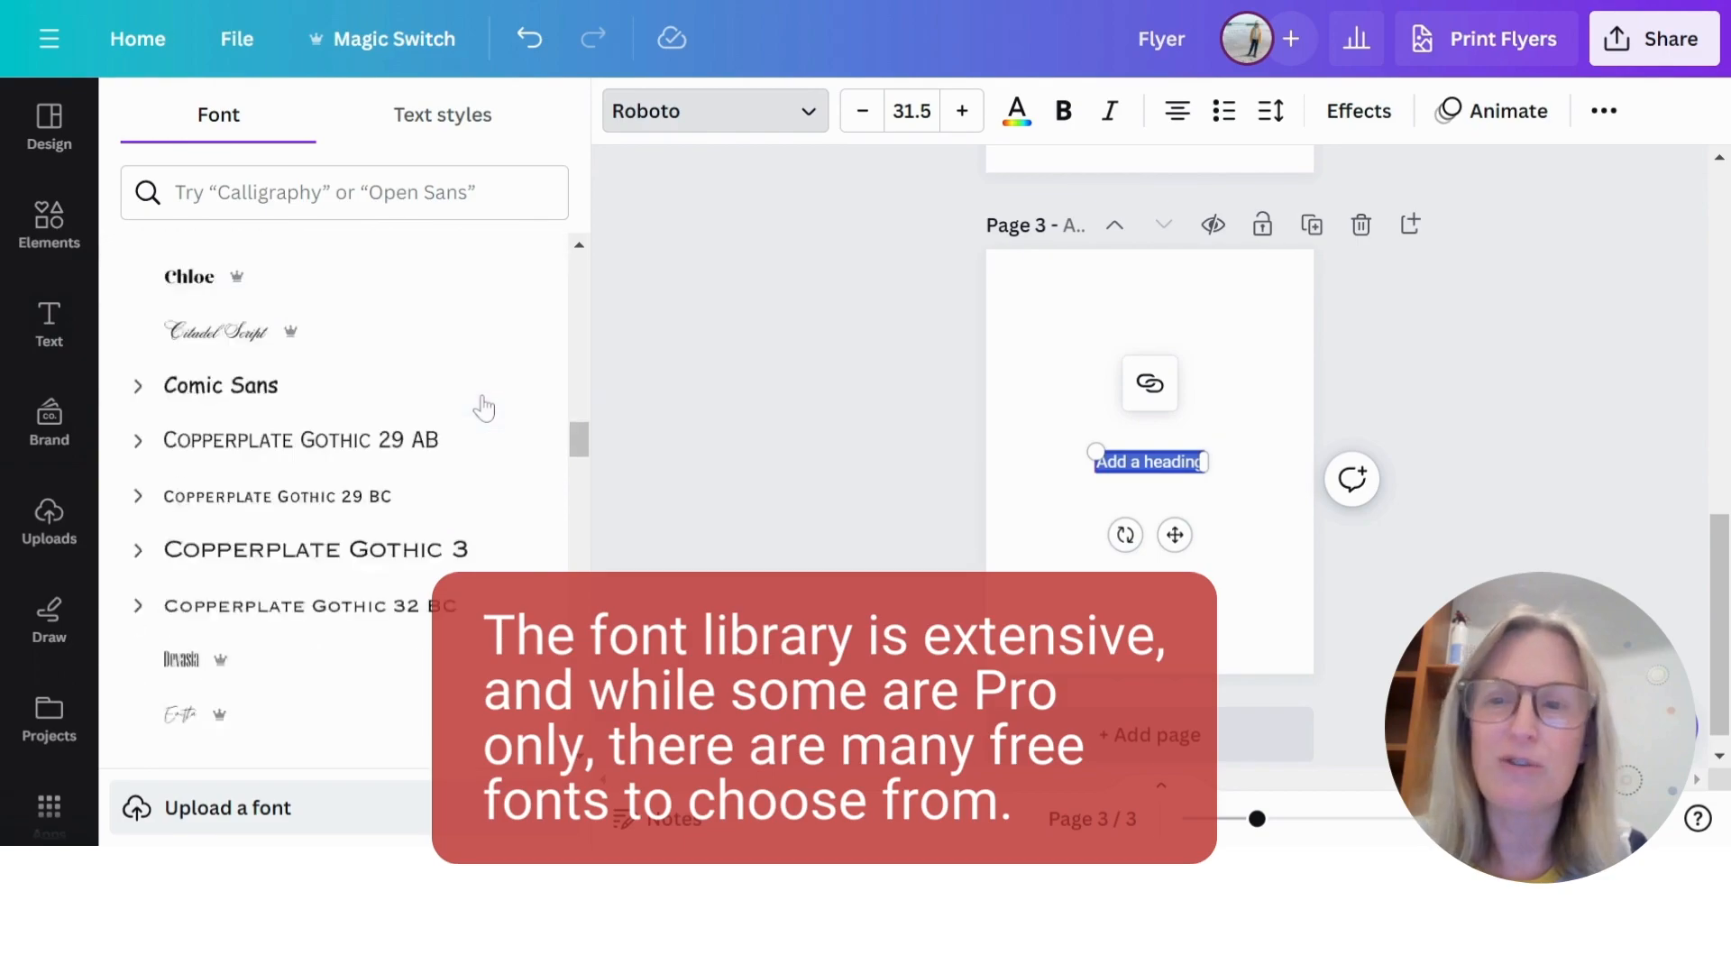
pyautogui.scroll(15, 484, 407)
pyautogui.scroll(2, 483, 402)
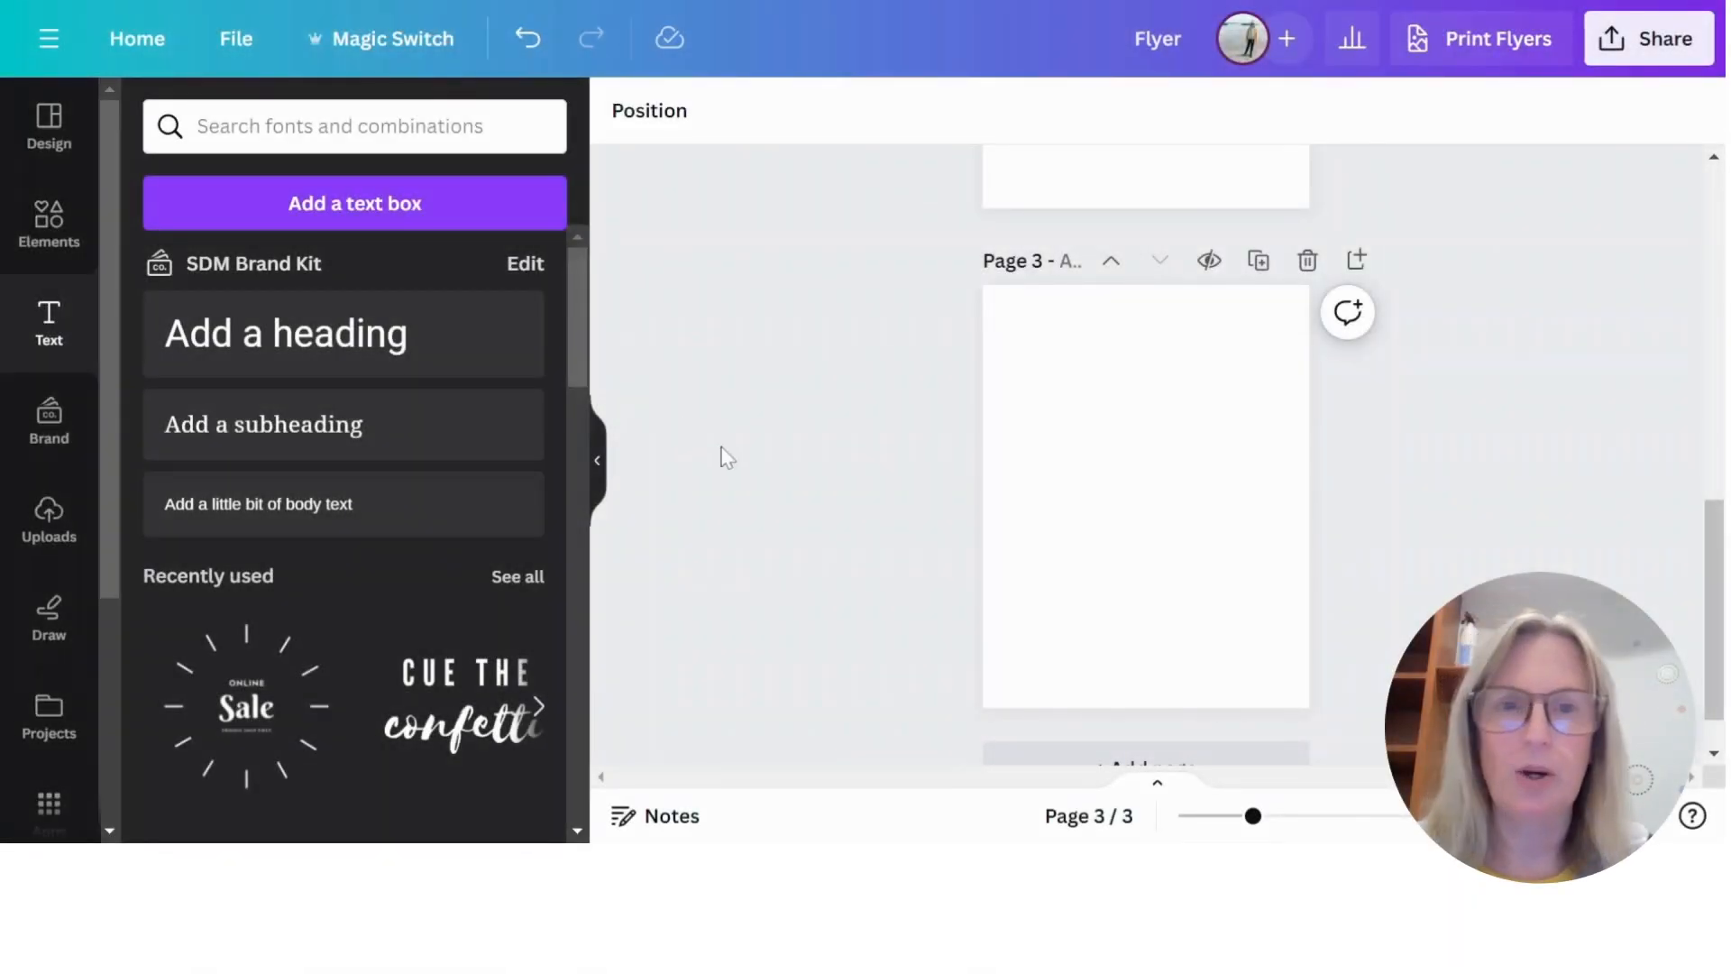
# - Open the uploads library and check the available upload sources, such as Google Drive, Dropbox and Google Photos
pyautogui.click(49, 518)
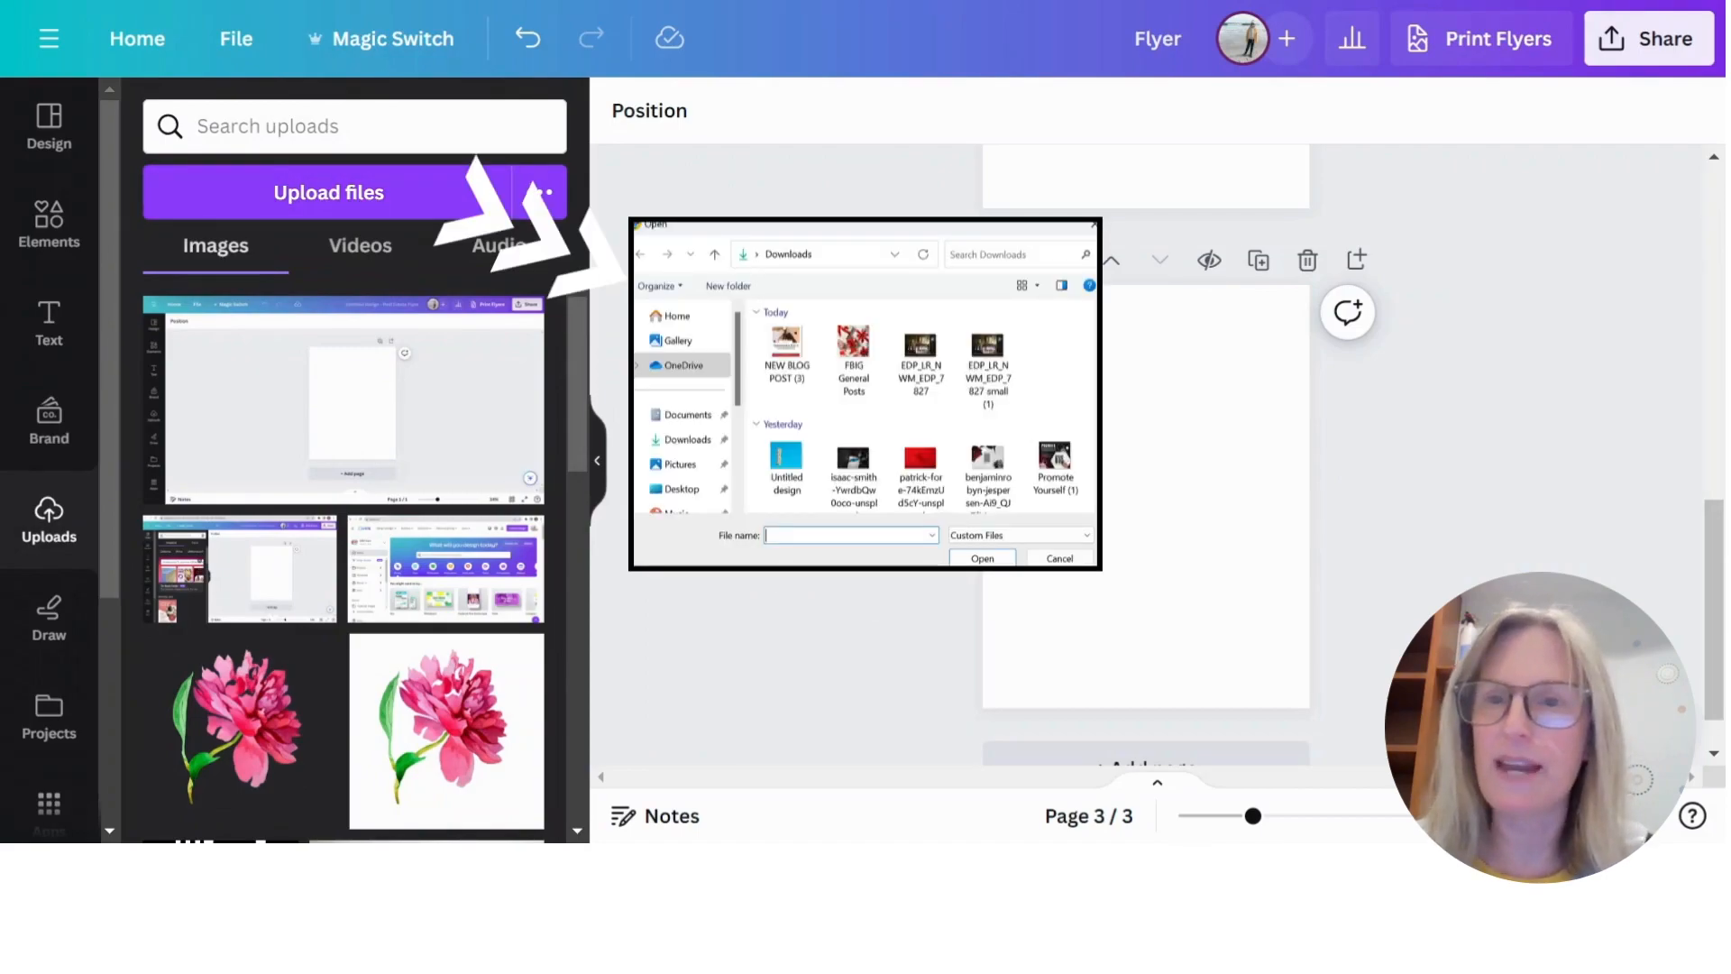
pyautogui.click(540, 200)
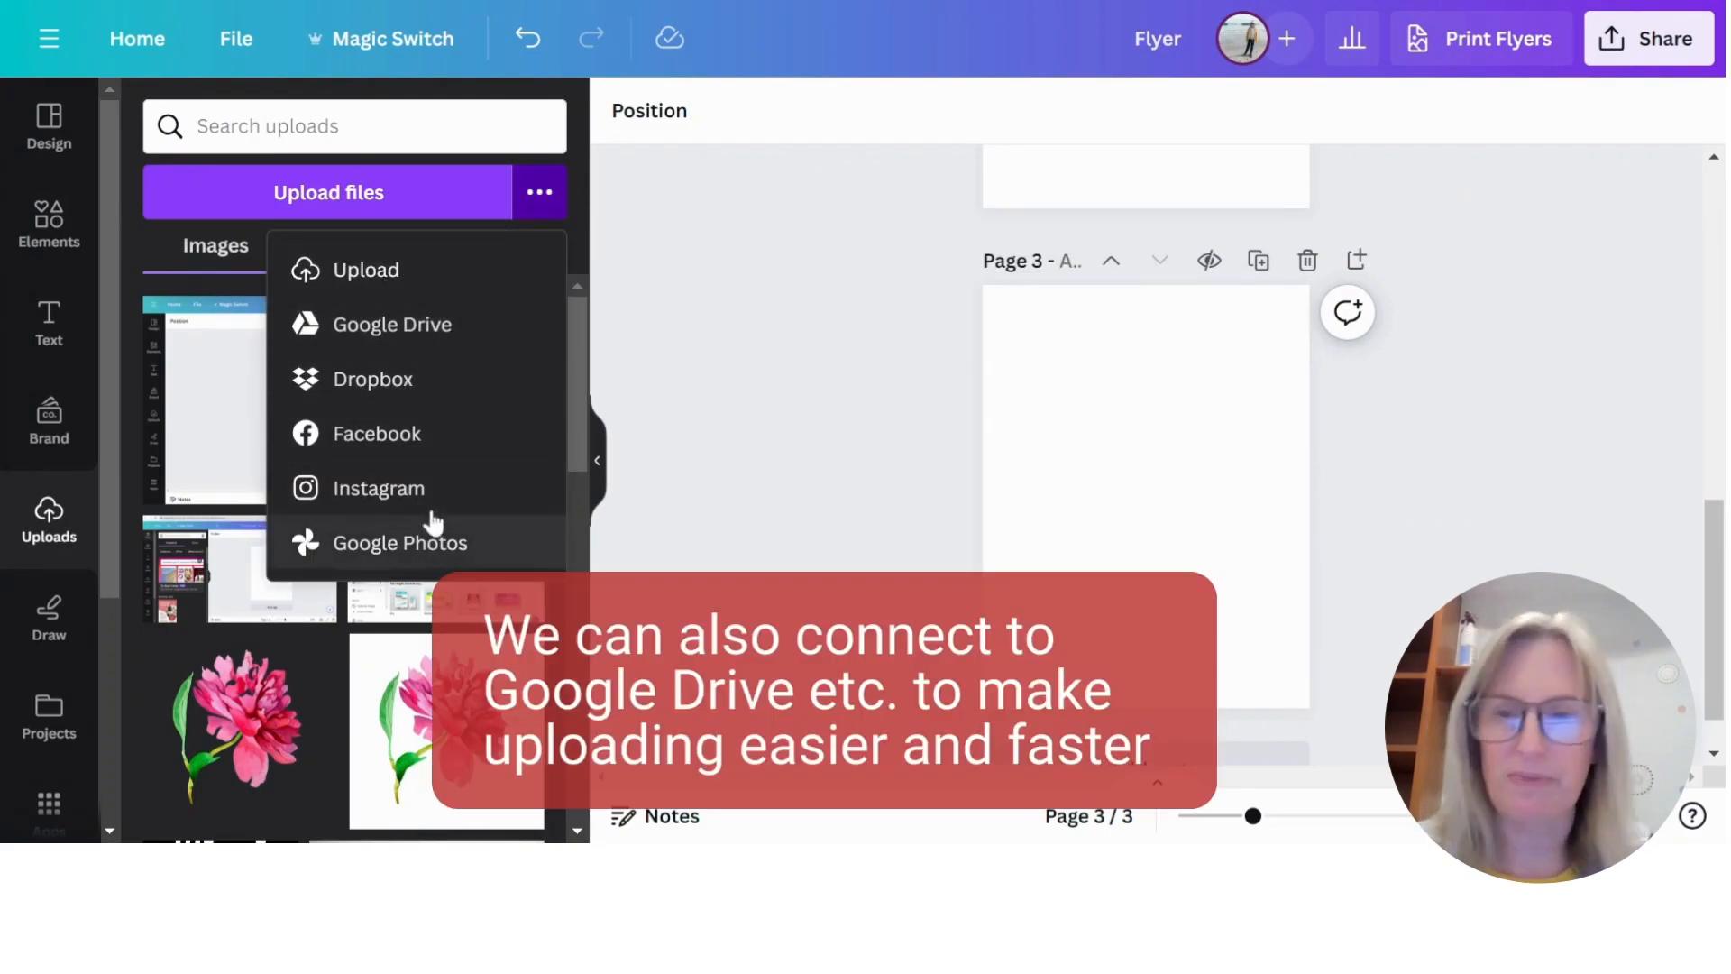
pyautogui.click(542, 198)
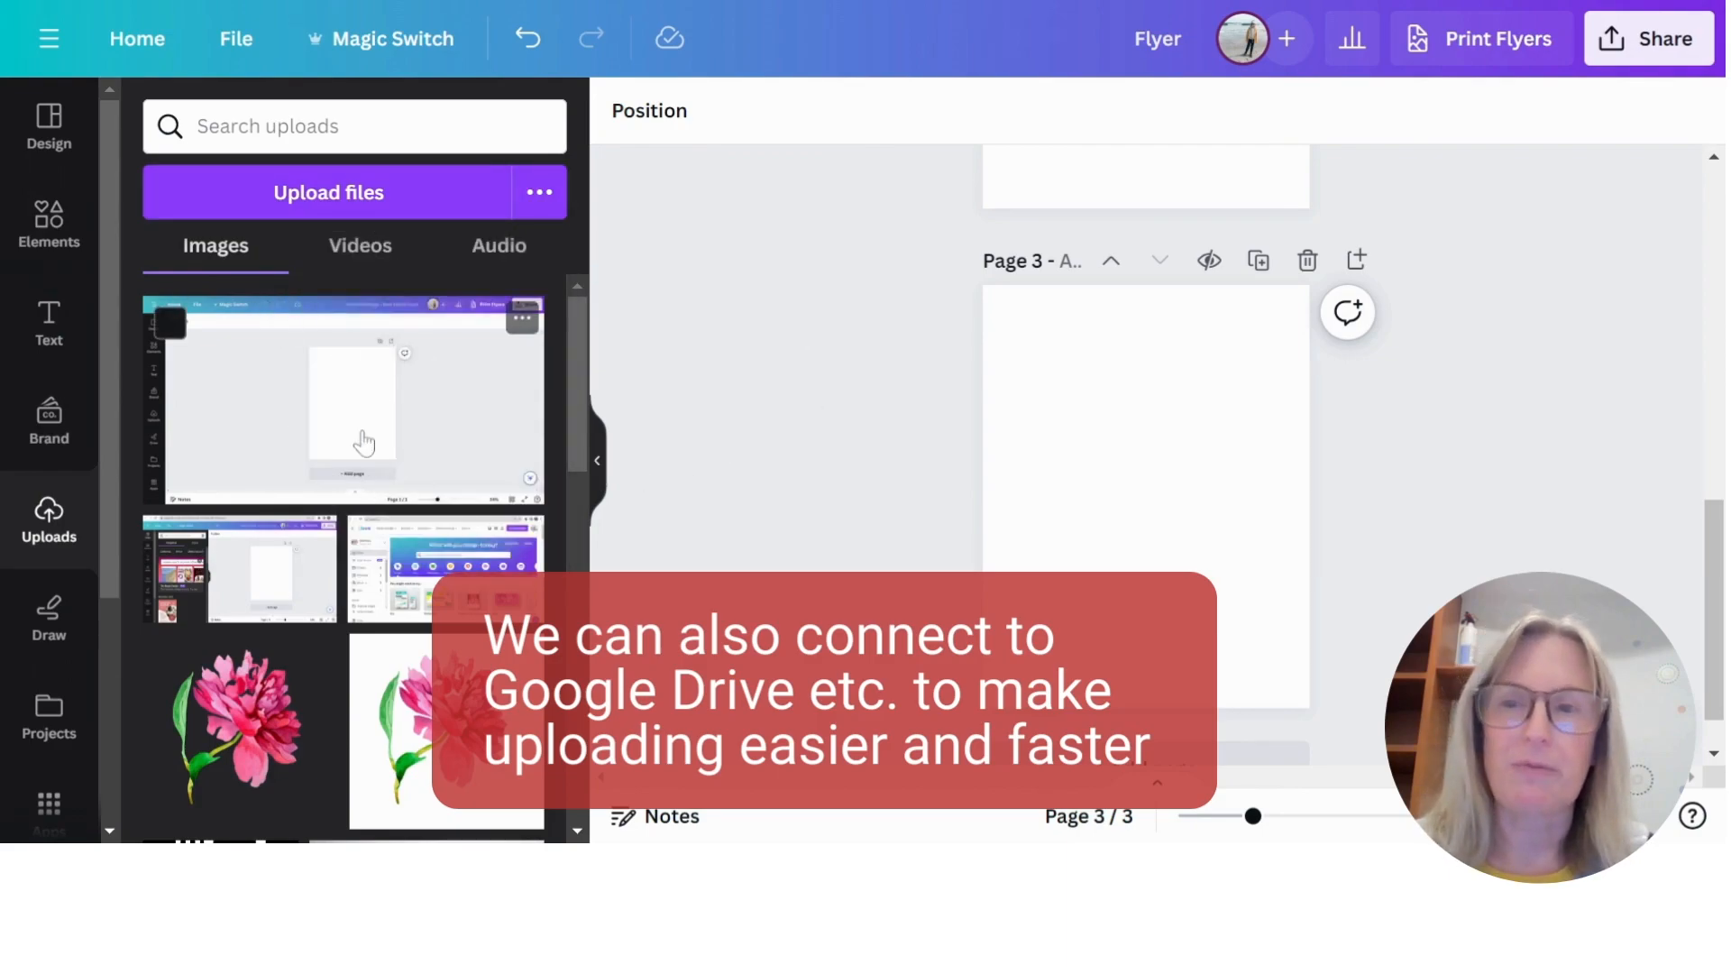
# - View the uploaded videos and audio, return to the uploaded images and add the first screenshot to page 3
pyautogui.click(397, 246)
pyautogui.click(514, 253)
pyautogui.click(226, 259)
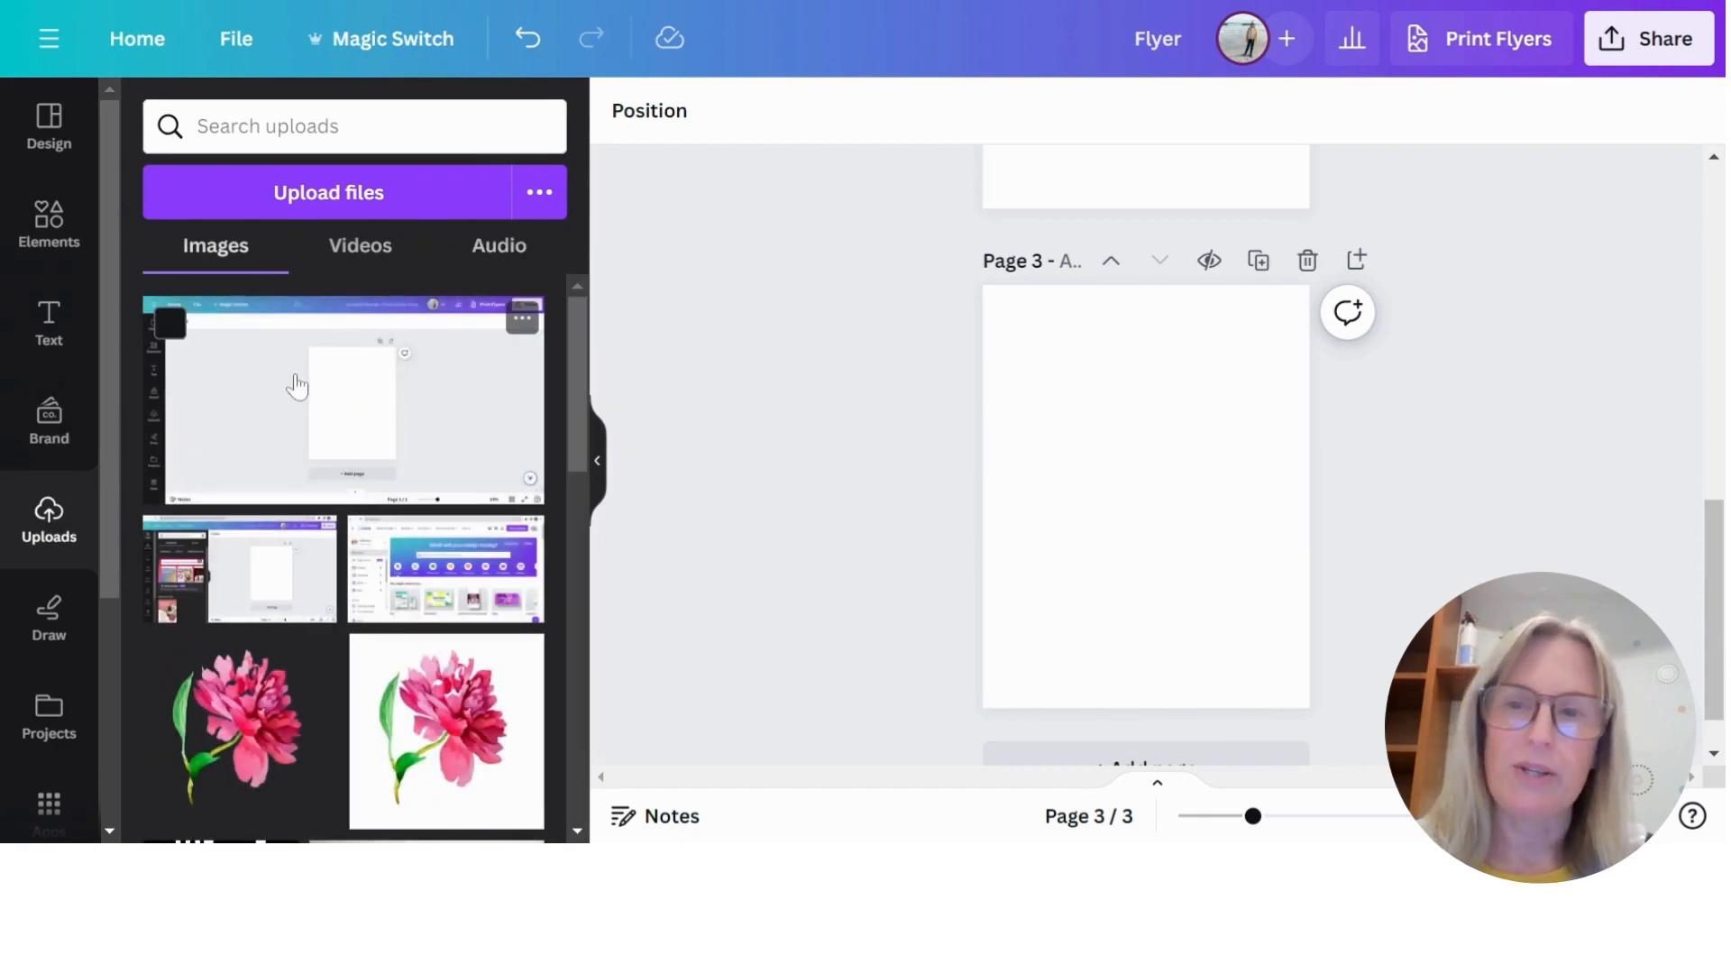
pyautogui.click(297, 386)
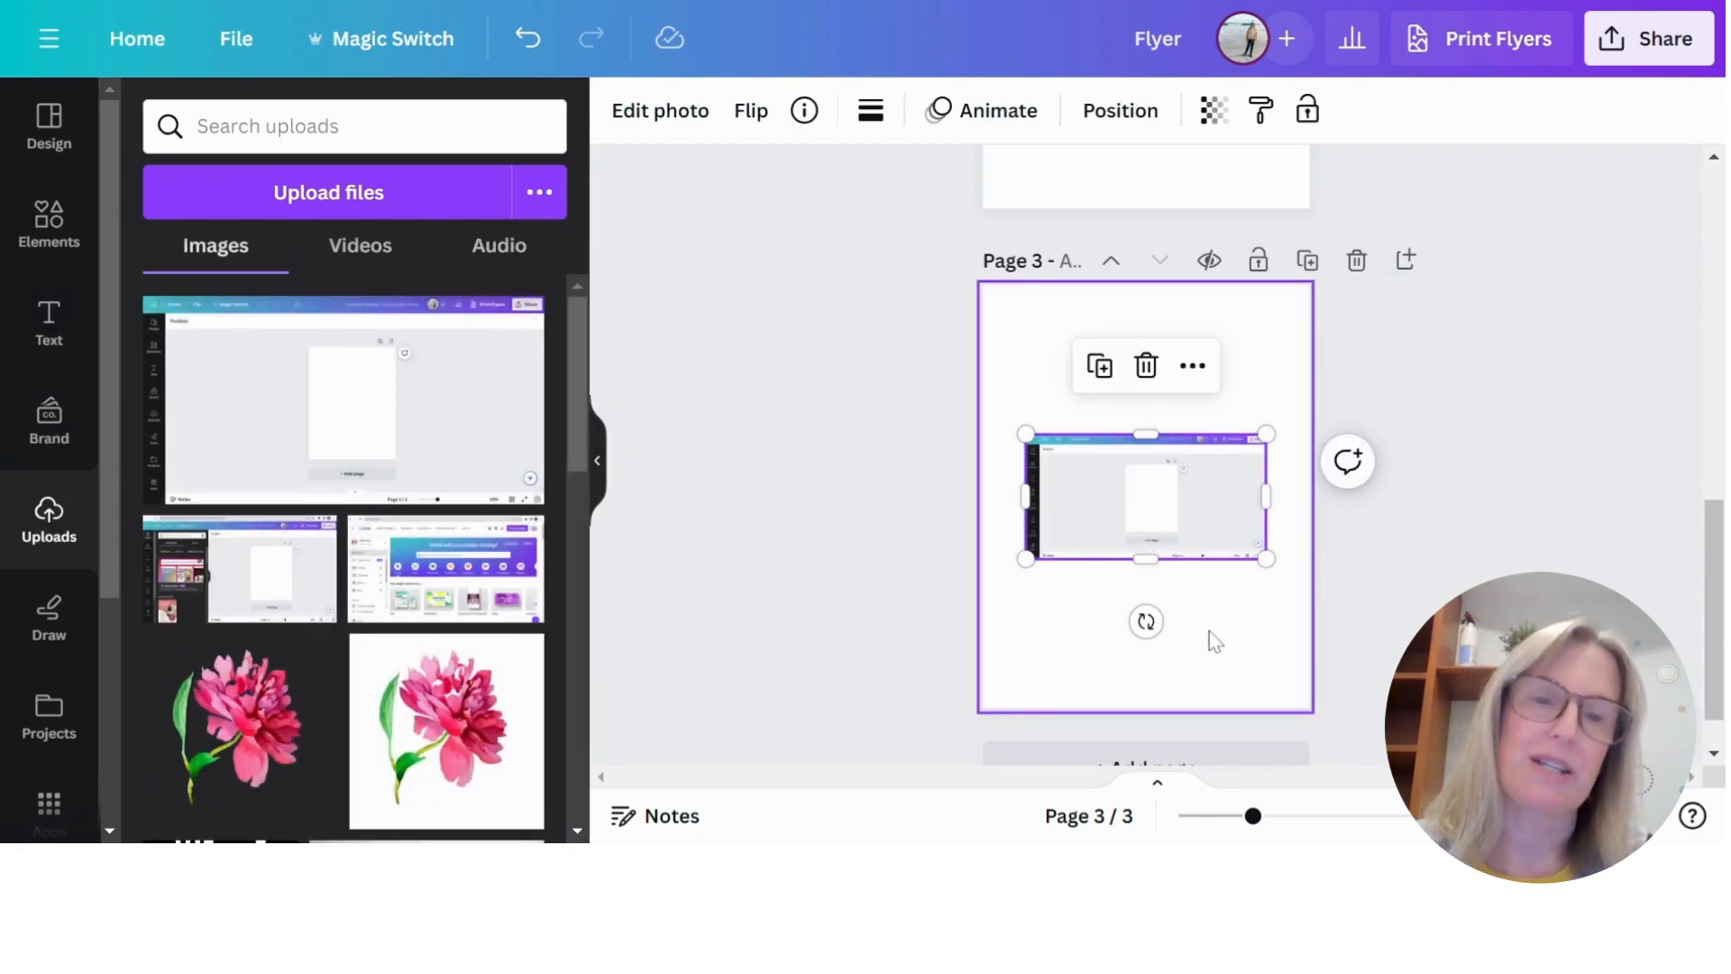
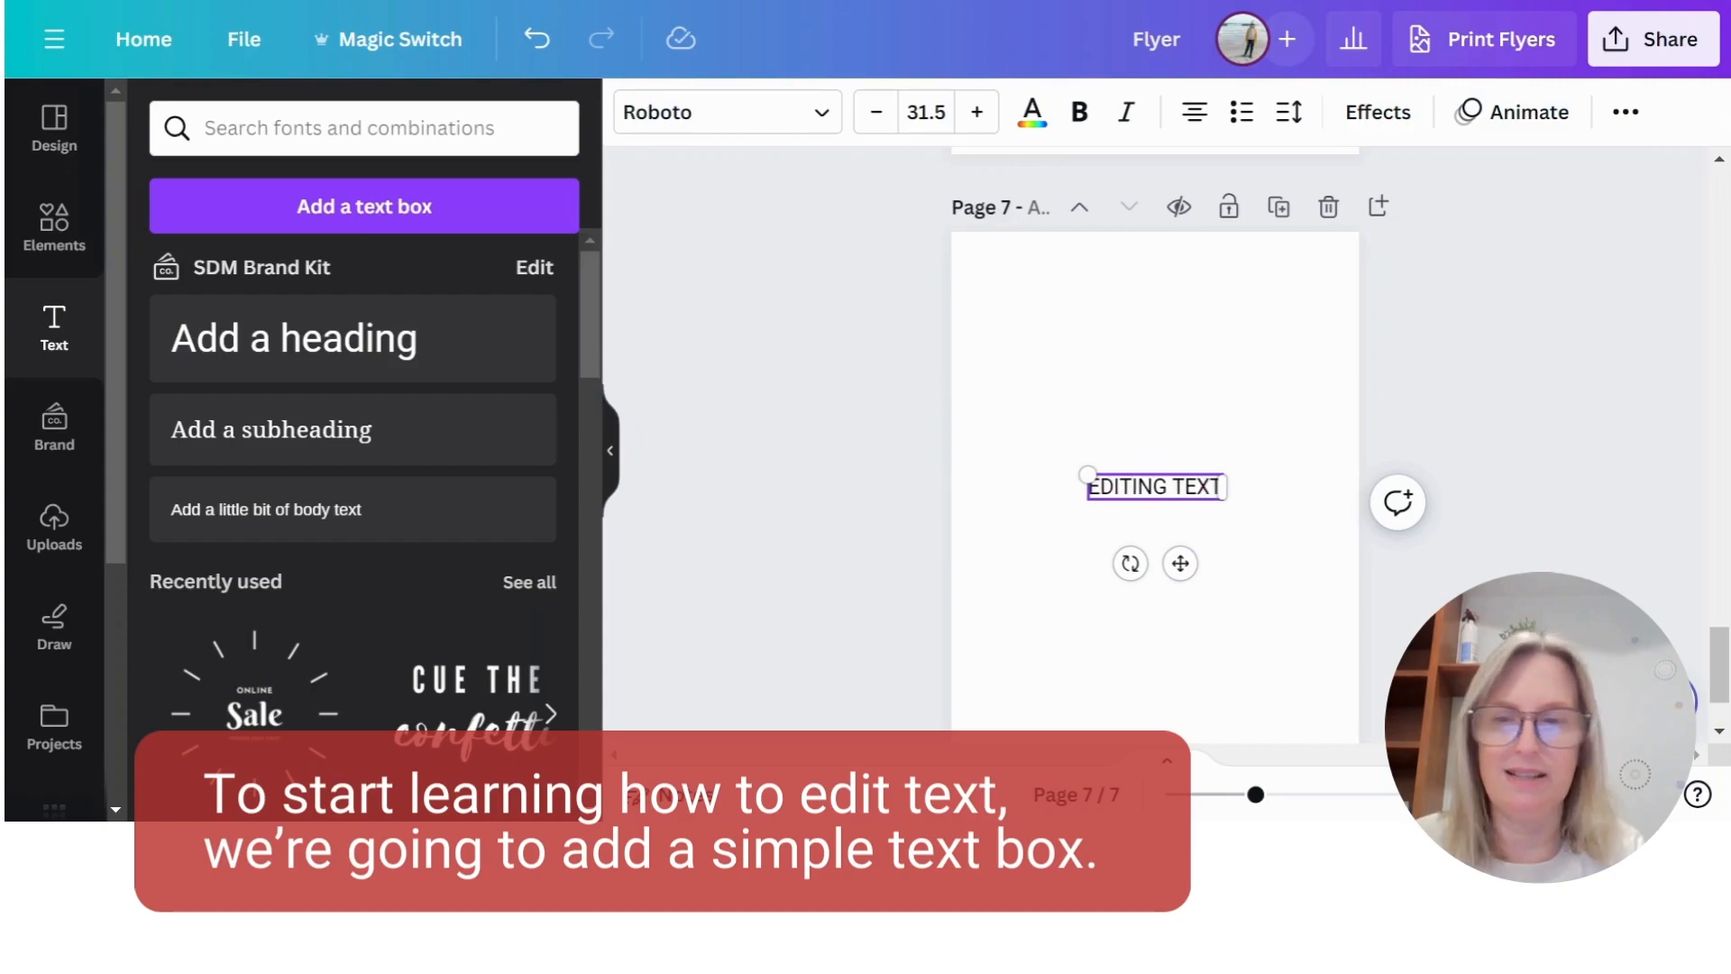
# - Complete the page 7 text as "EDITING TEXT!" and set the page background to the light grey document colour
pyautogui.write('!')
pyautogui.click(1284, 621)
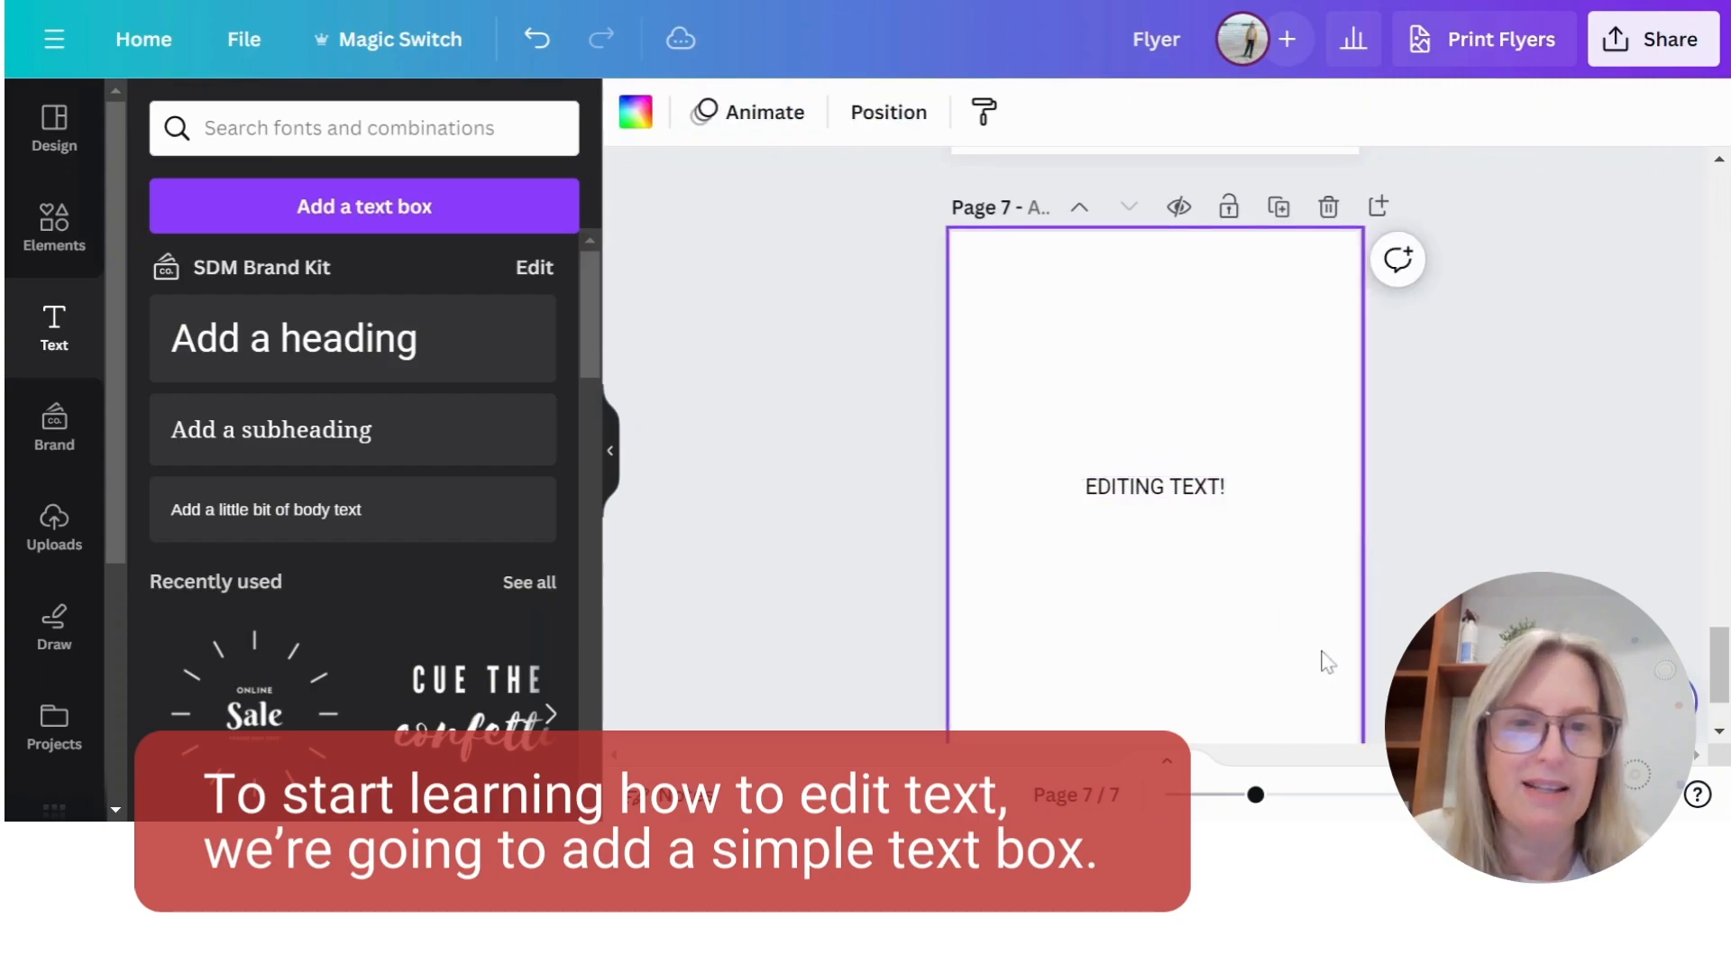
pyautogui.click(607, 448)
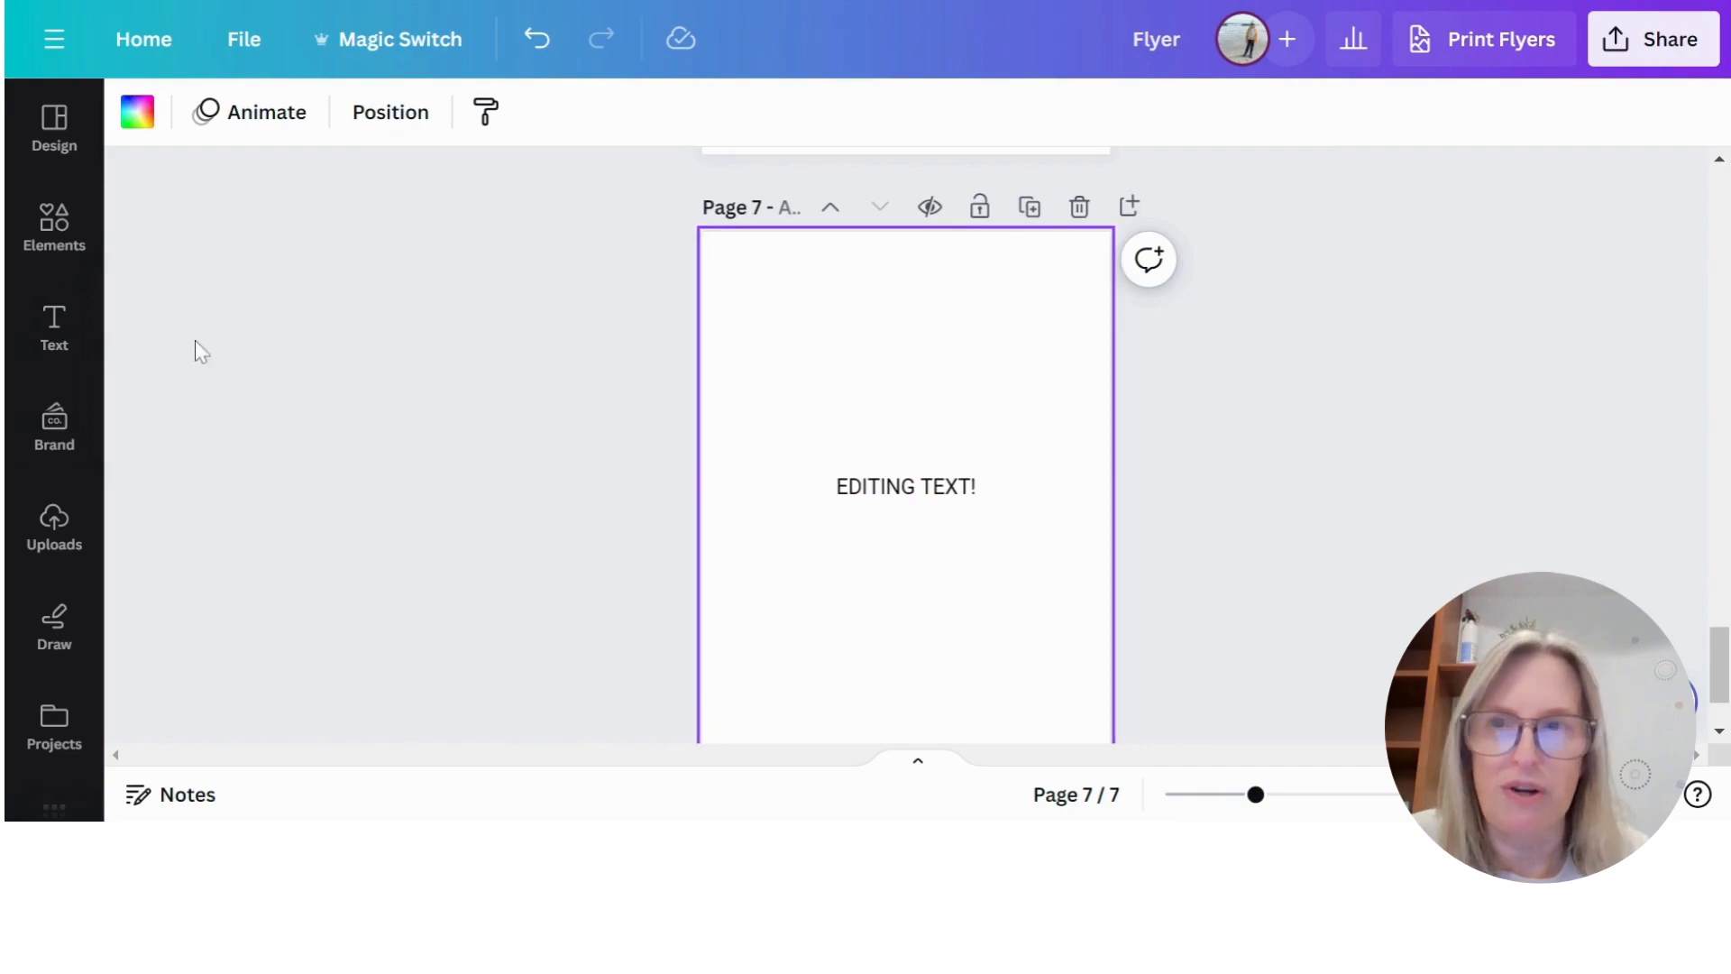
pyautogui.click(141, 115)
pyautogui.click(526, 279)
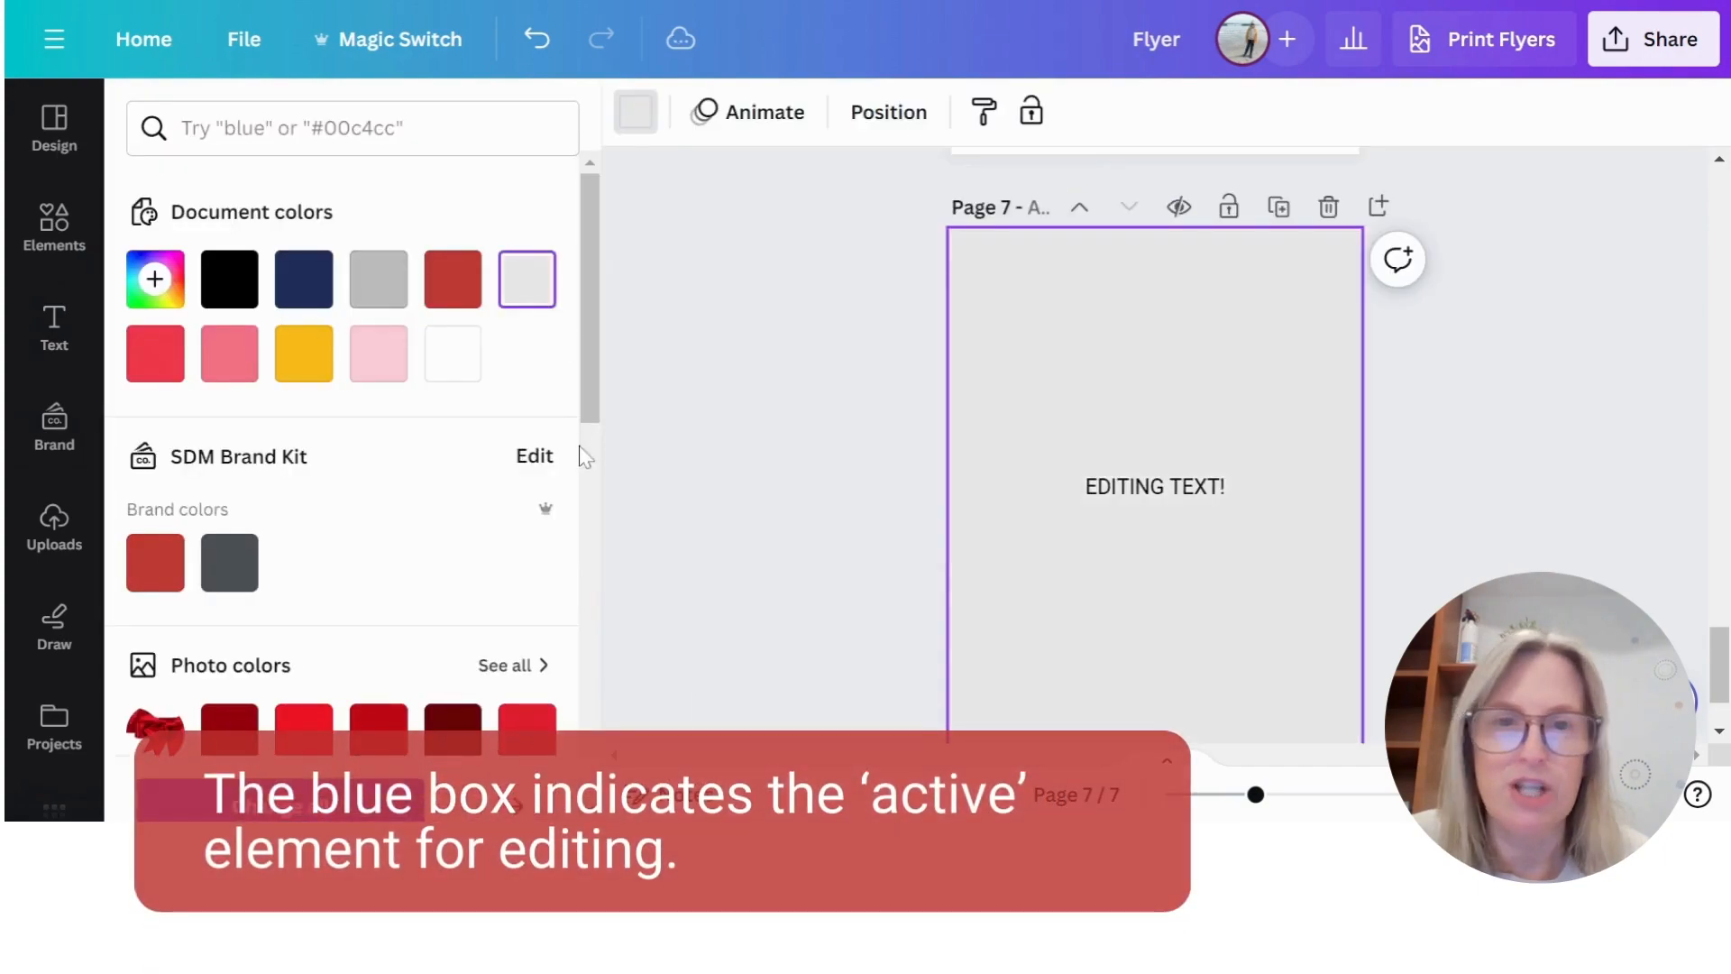
pyautogui.click(766, 322)
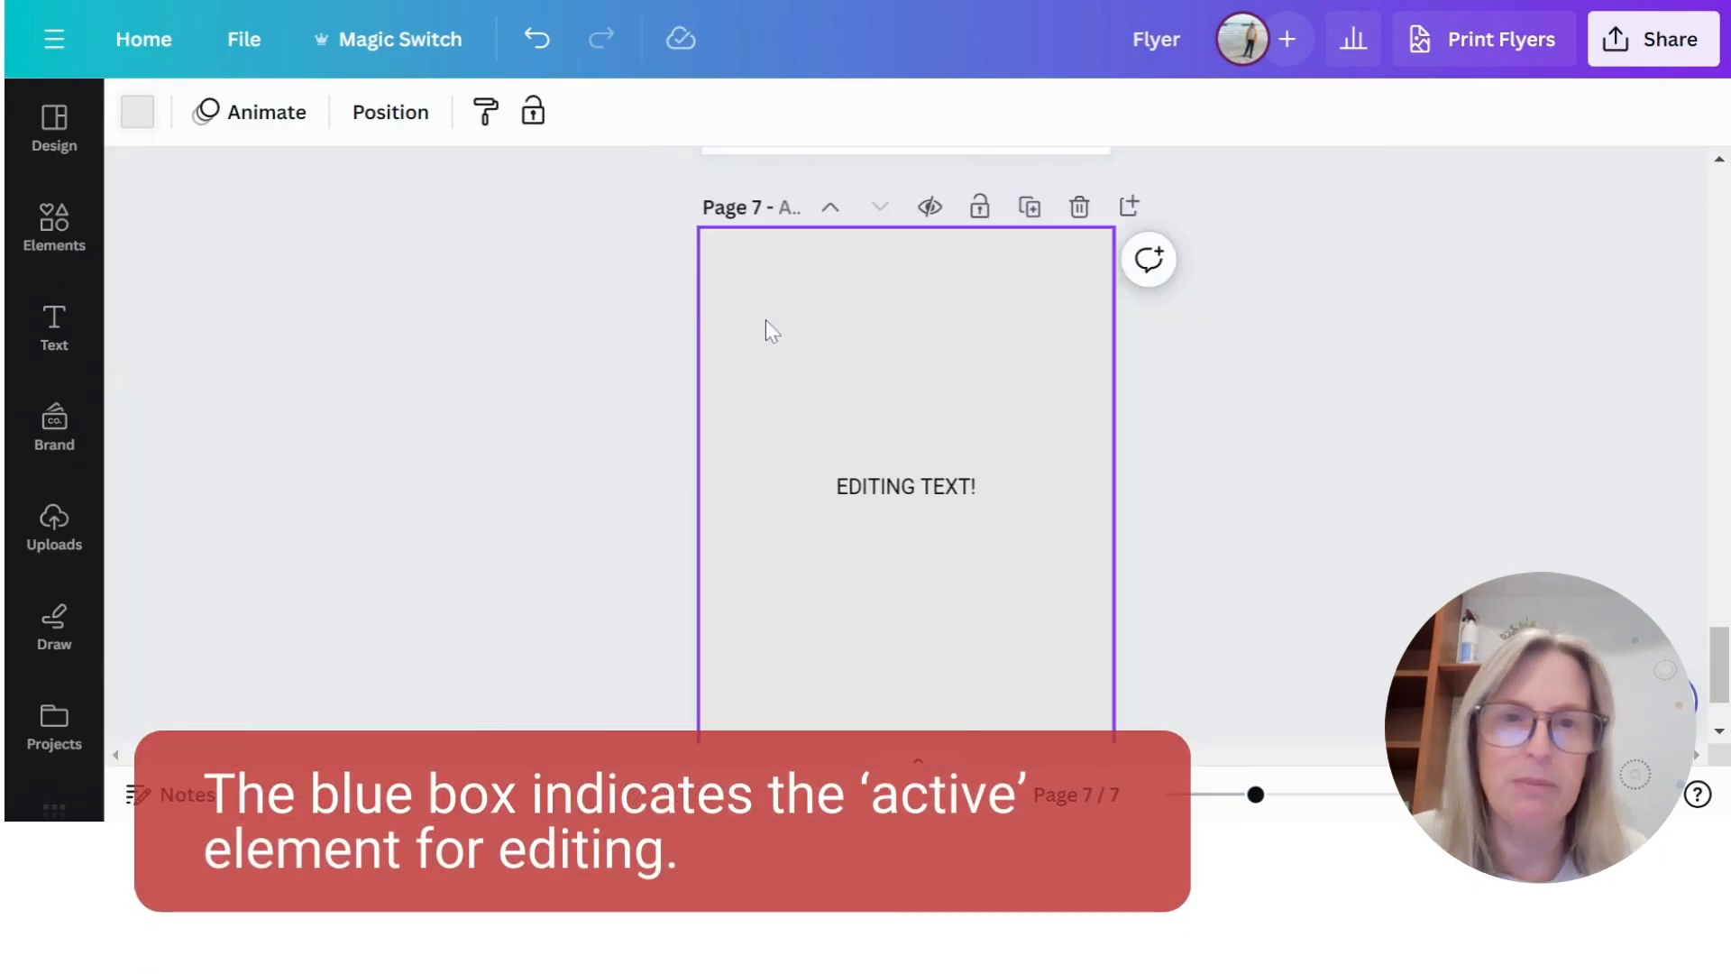
# - Duplicate the "EDITING TEXT!" box, move the copy slightly lower, and delete that copy
pyautogui.click(913, 496)
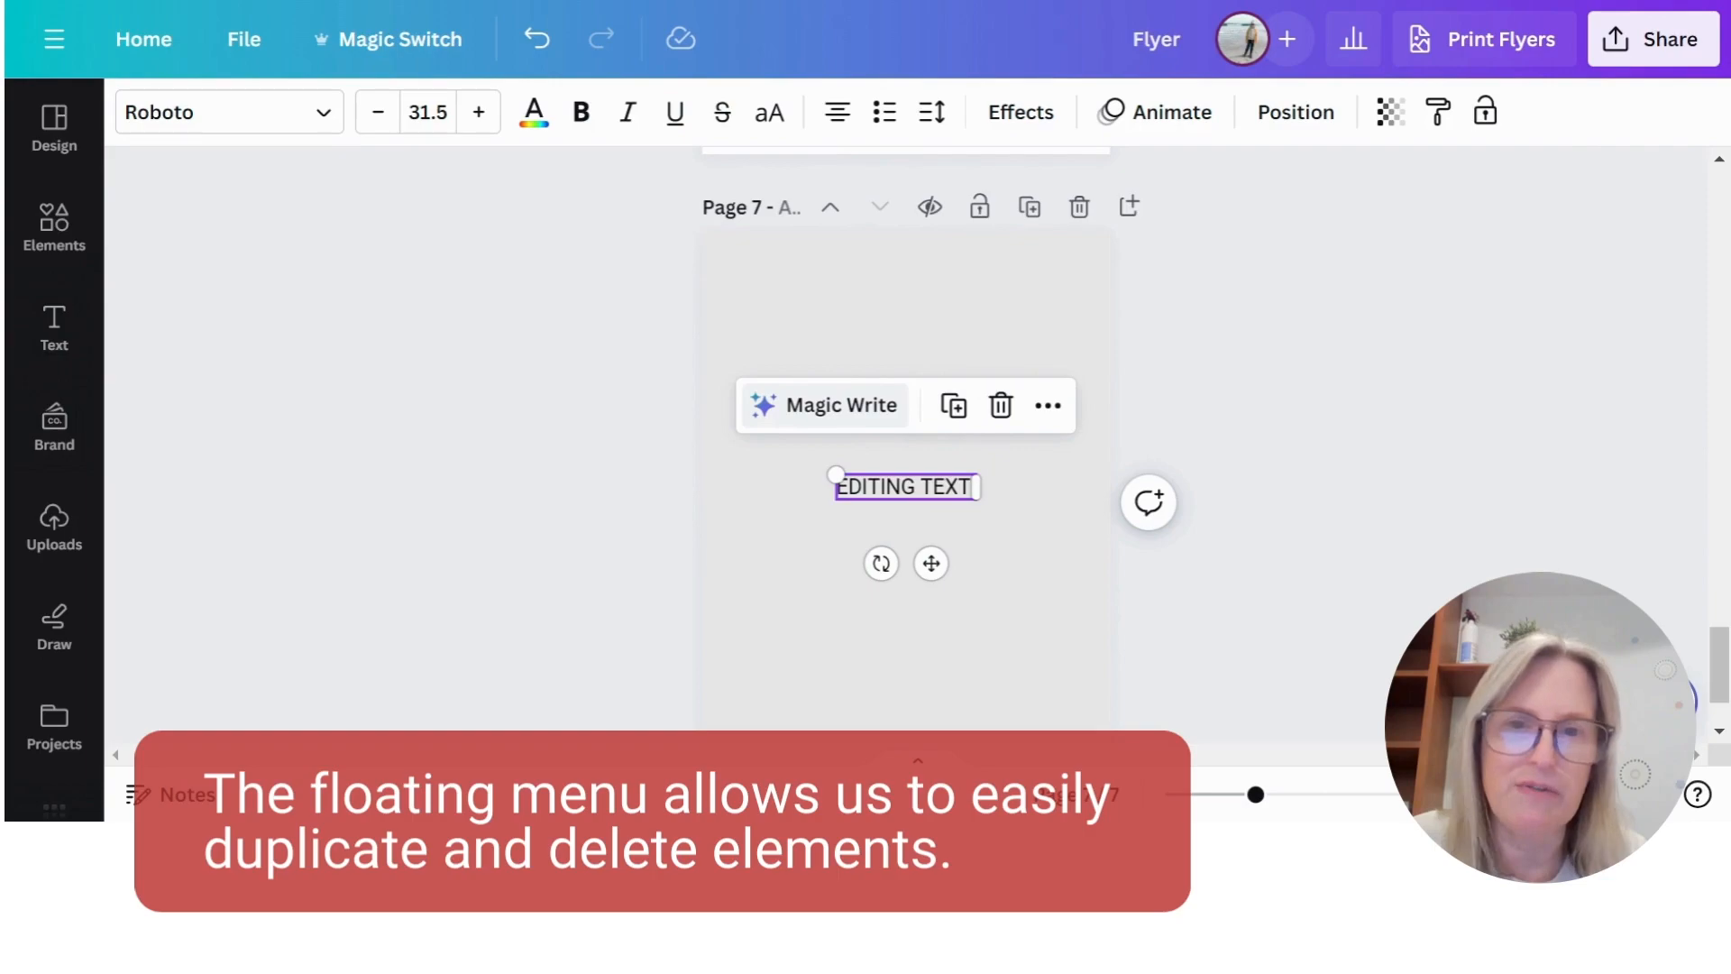
pyautogui.click(954, 403)
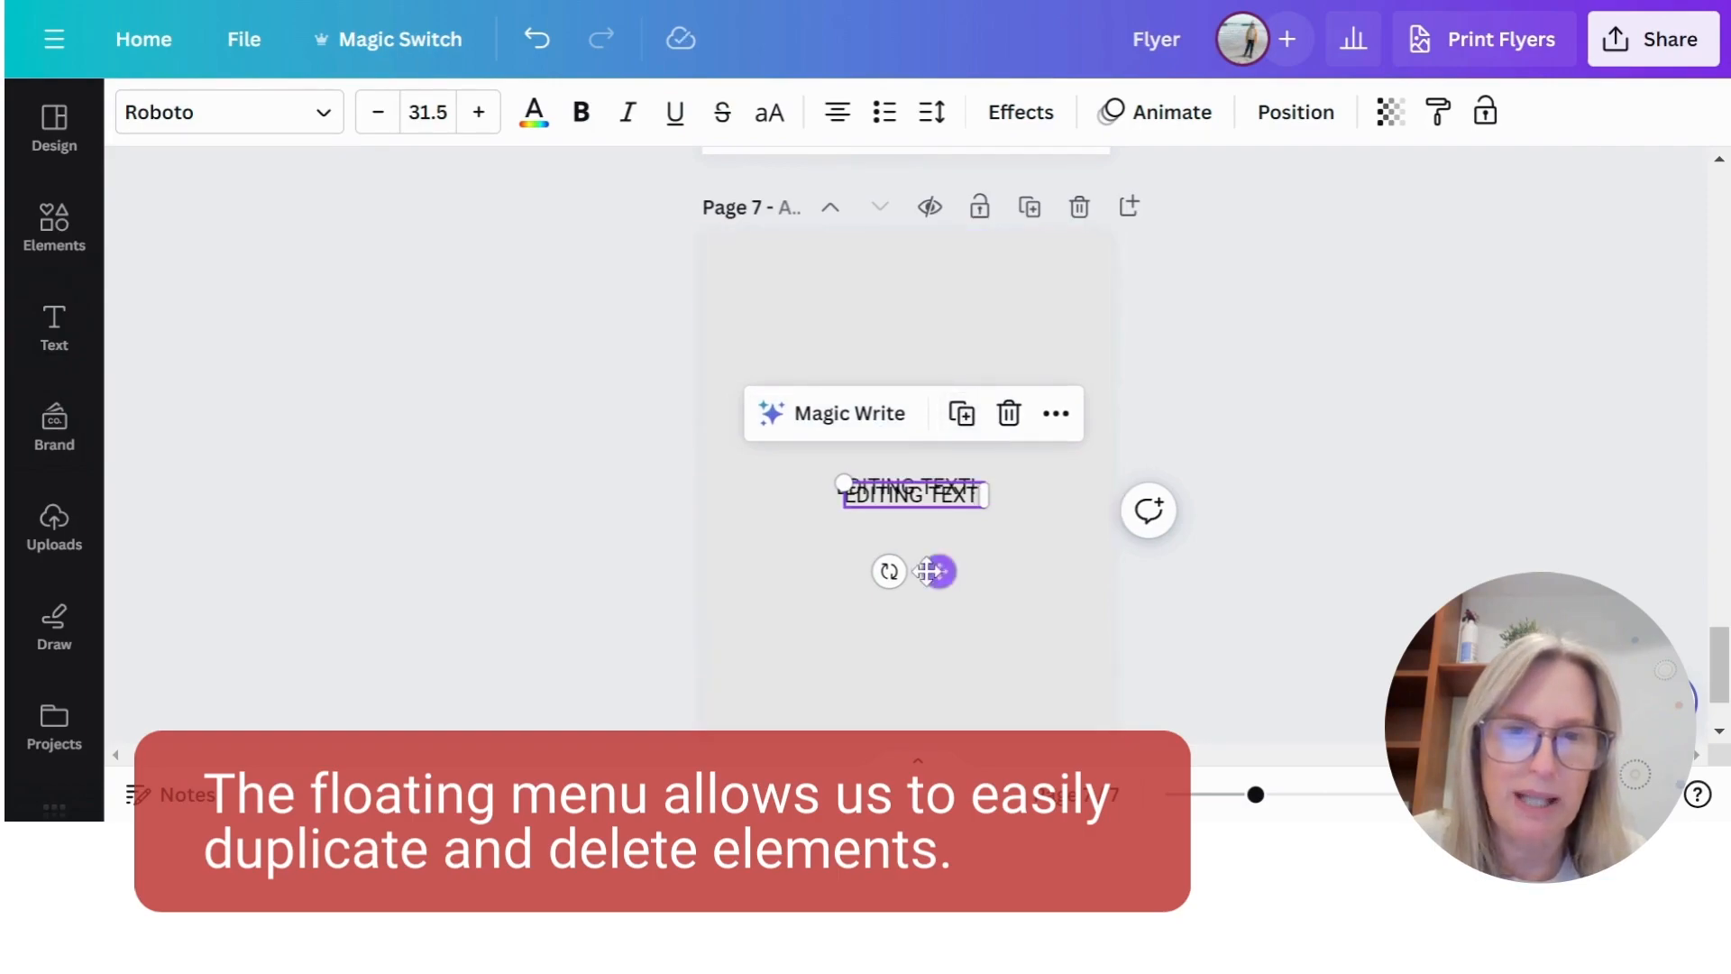
pyautogui.moveTo(928, 570); pyautogui.dragTo(912, 600)
pyautogui.click(999, 445)
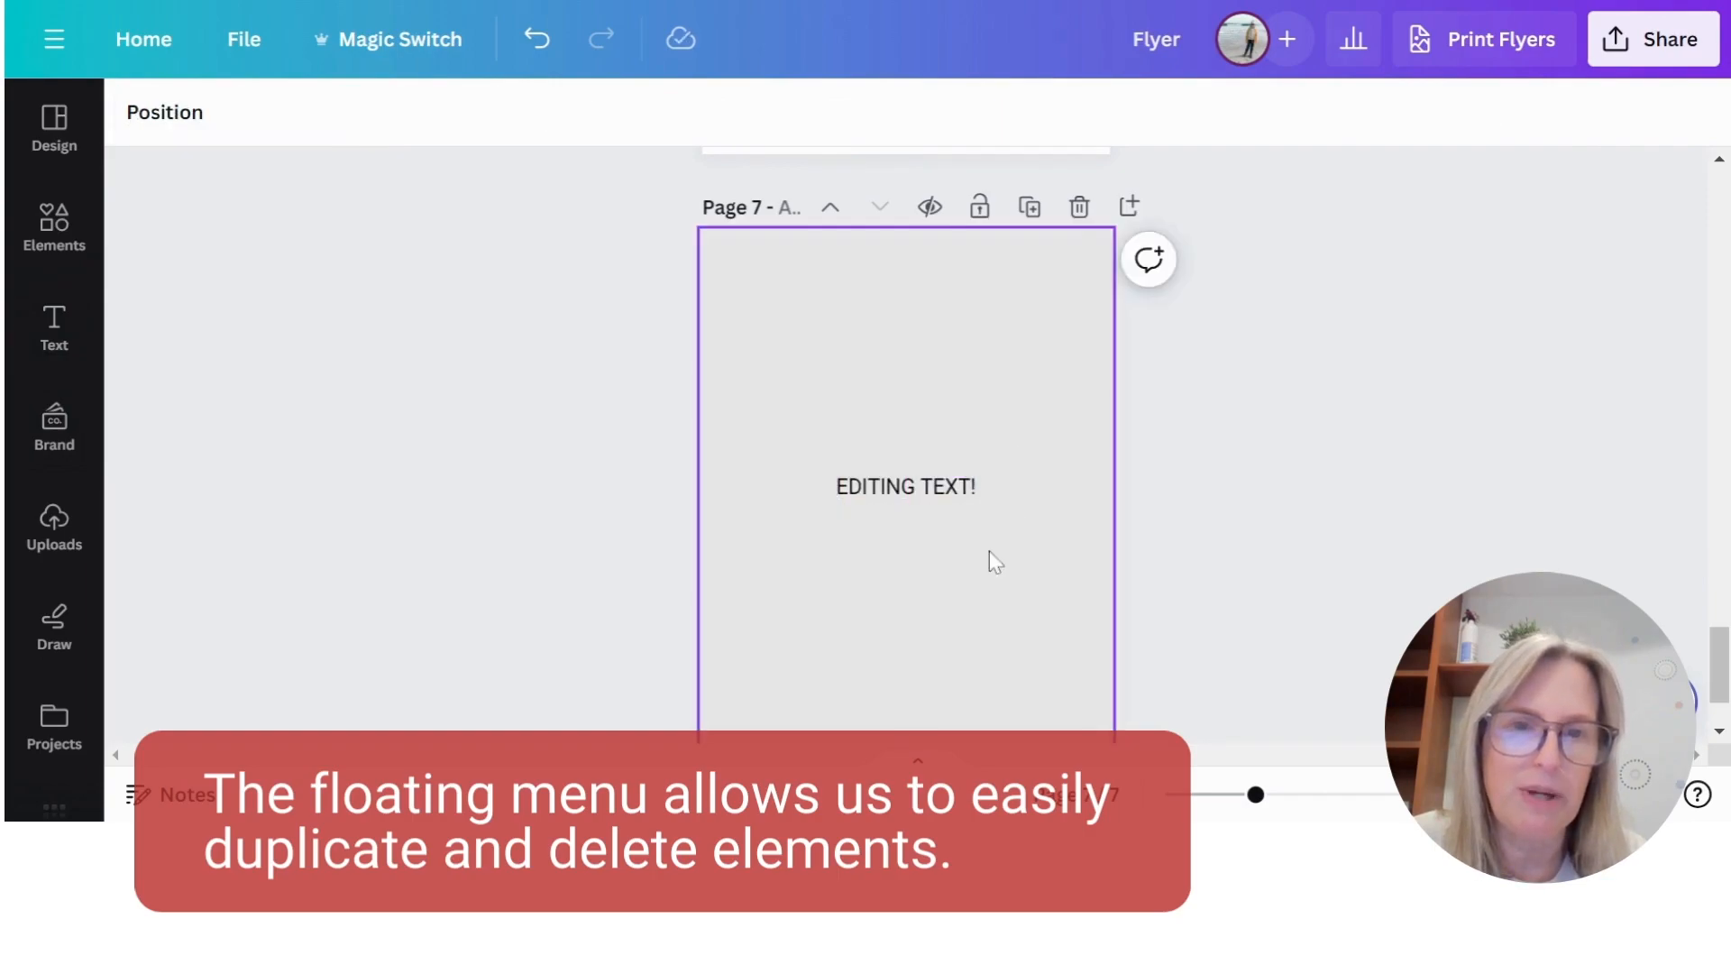
# - Change the font of the "EDITING TEXT!" box on page 7 to Arimo
pyautogui.click(935, 487)
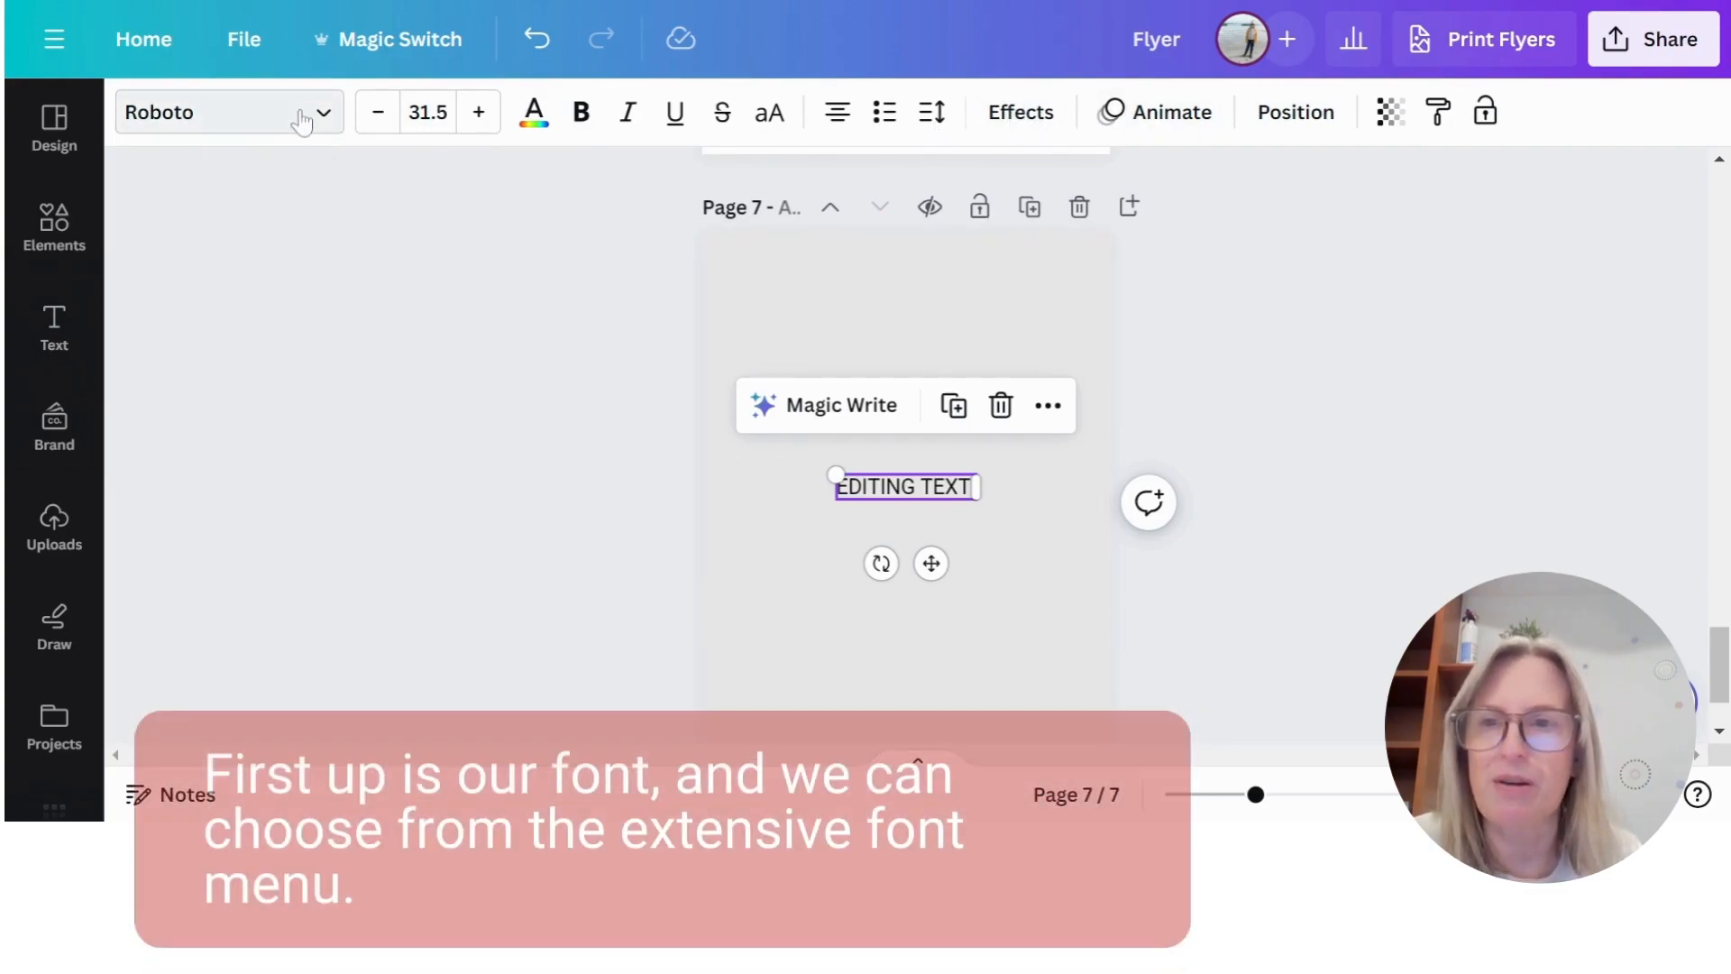
pyautogui.click(302, 119)
pyautogui.click(203, 384)
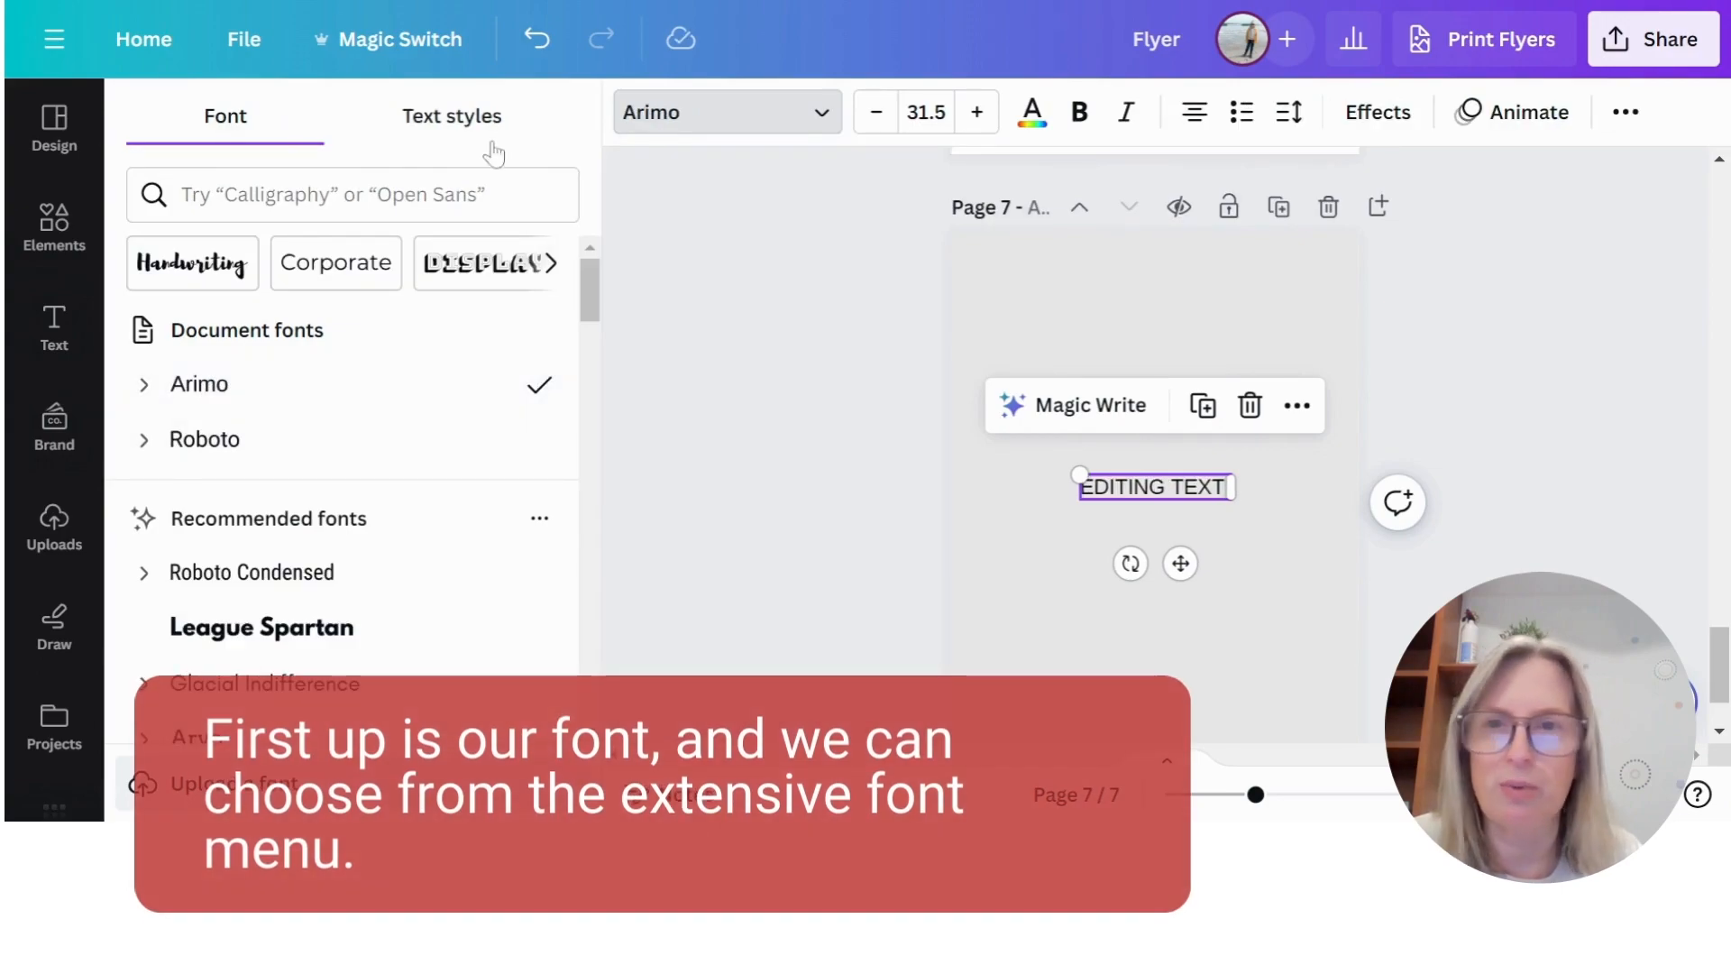
pyautogui.click(713, 392)
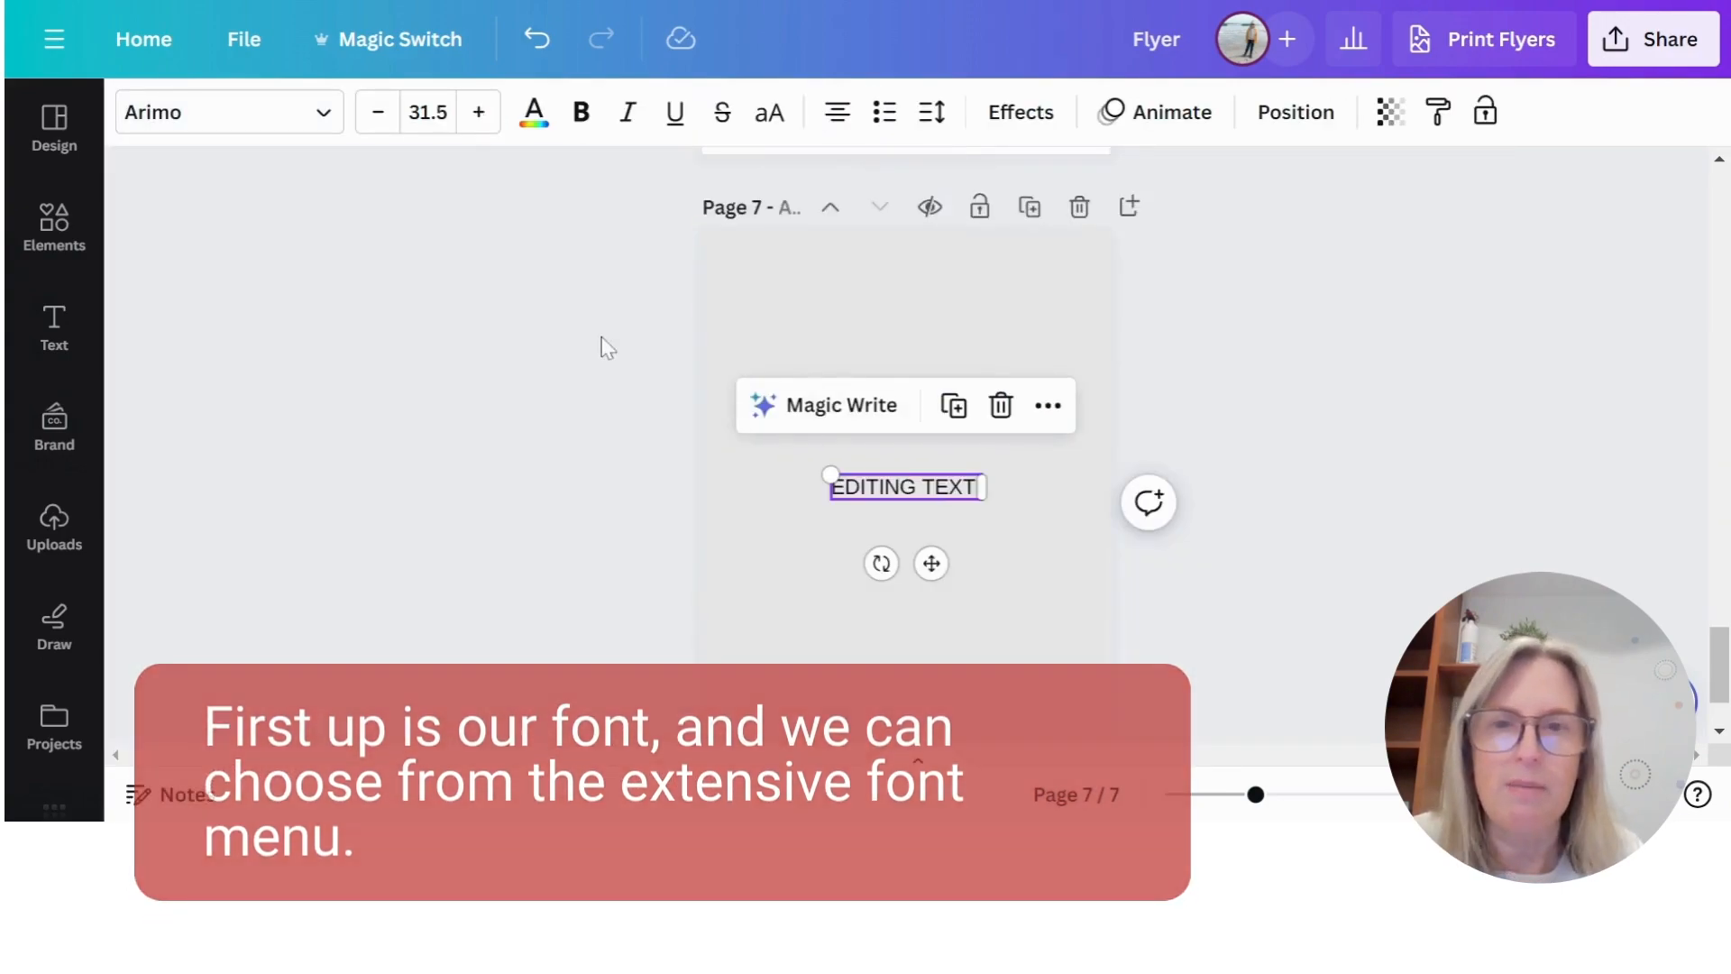
# - Set the "EDITING TEXT!" font size to 64 and scale the text box down slightly to a size of about 61.3
pyautogui.click(428, 112)
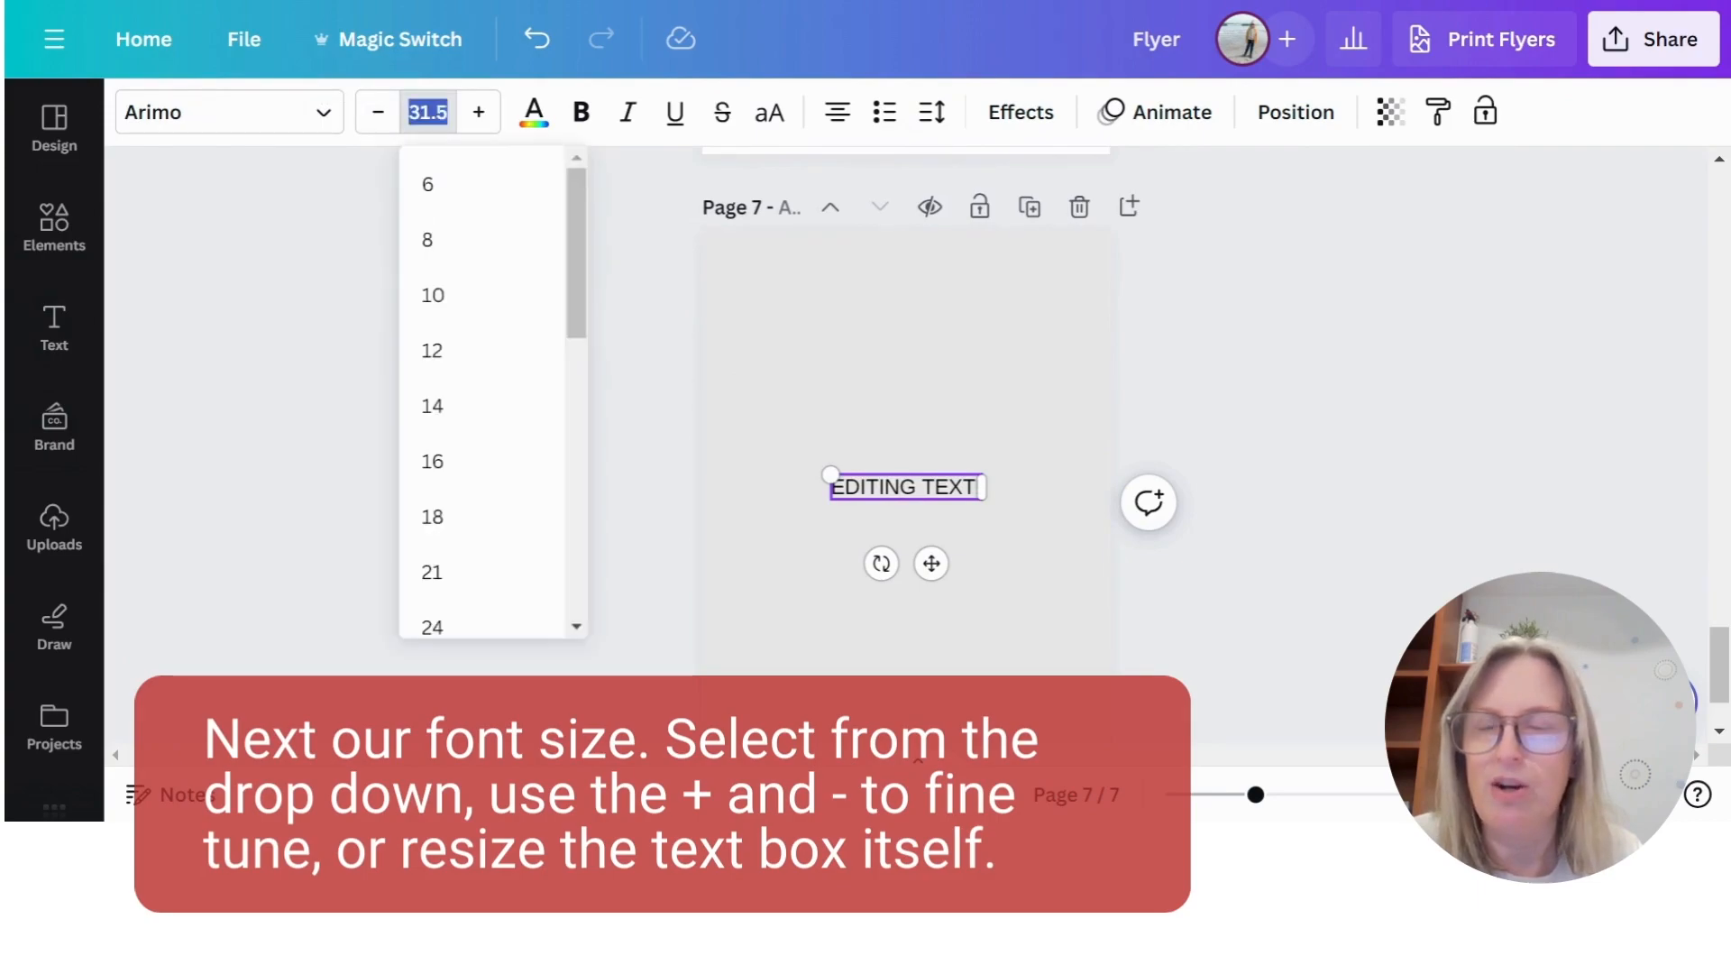
pyautogui.scroll(-4, 444, 270)
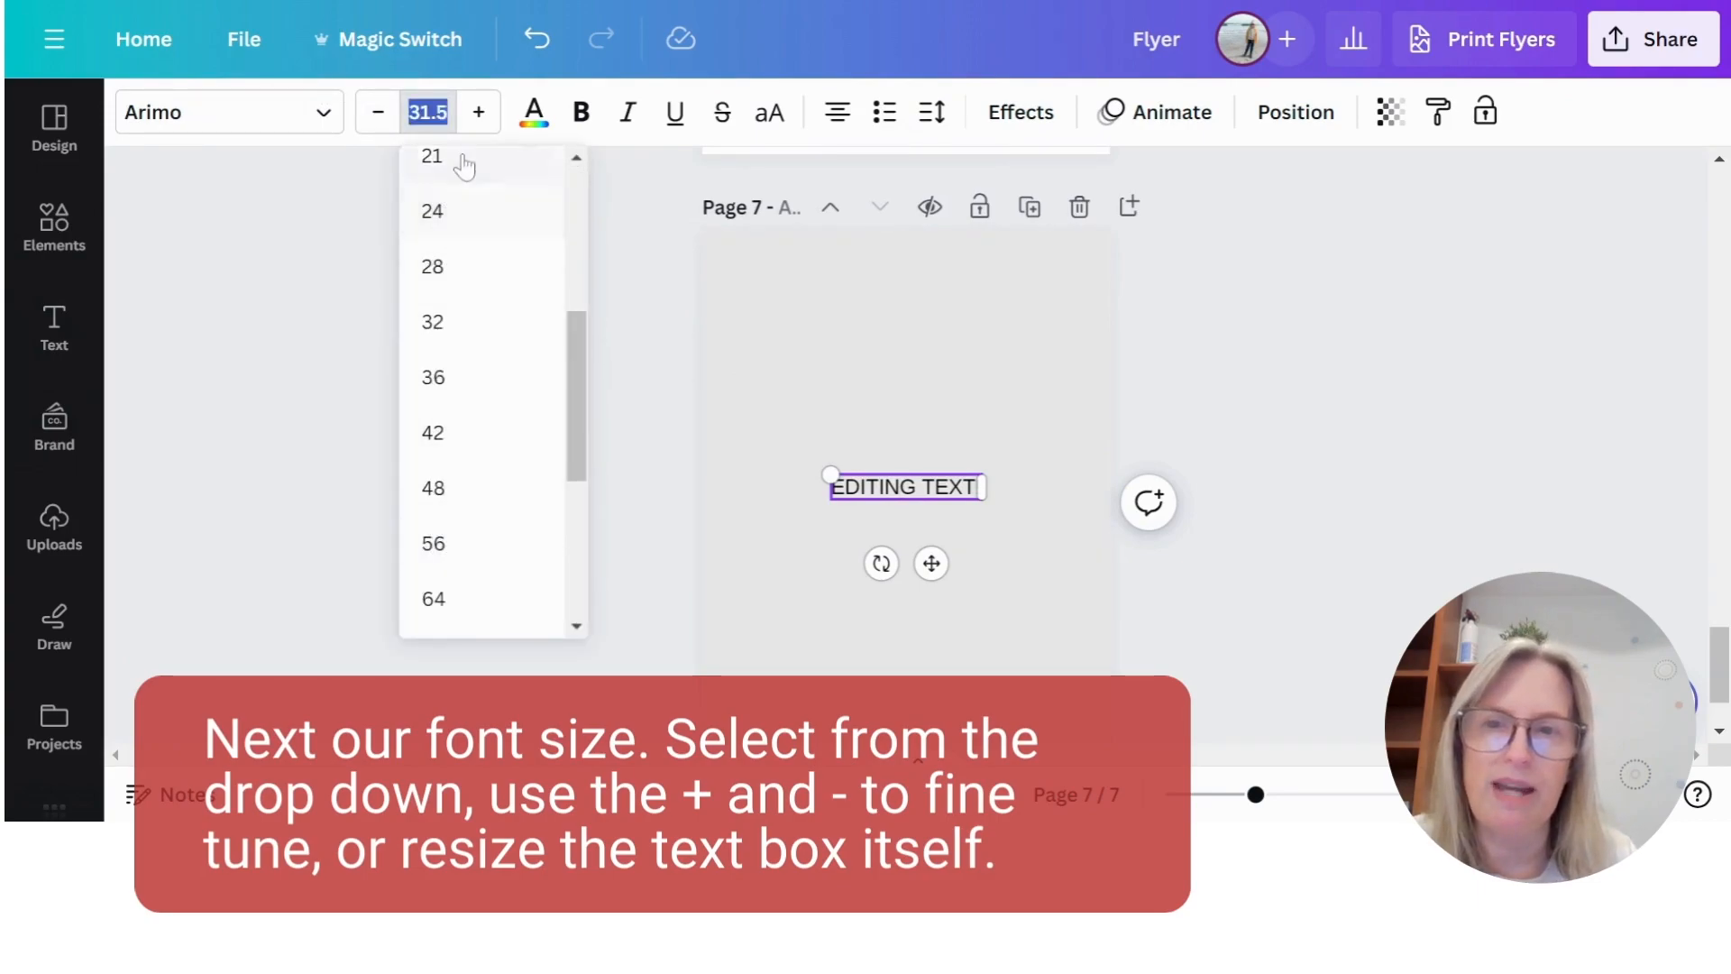
pyautogui.scroll(-2, 468, 533)
pyautogui.click(463, 458)
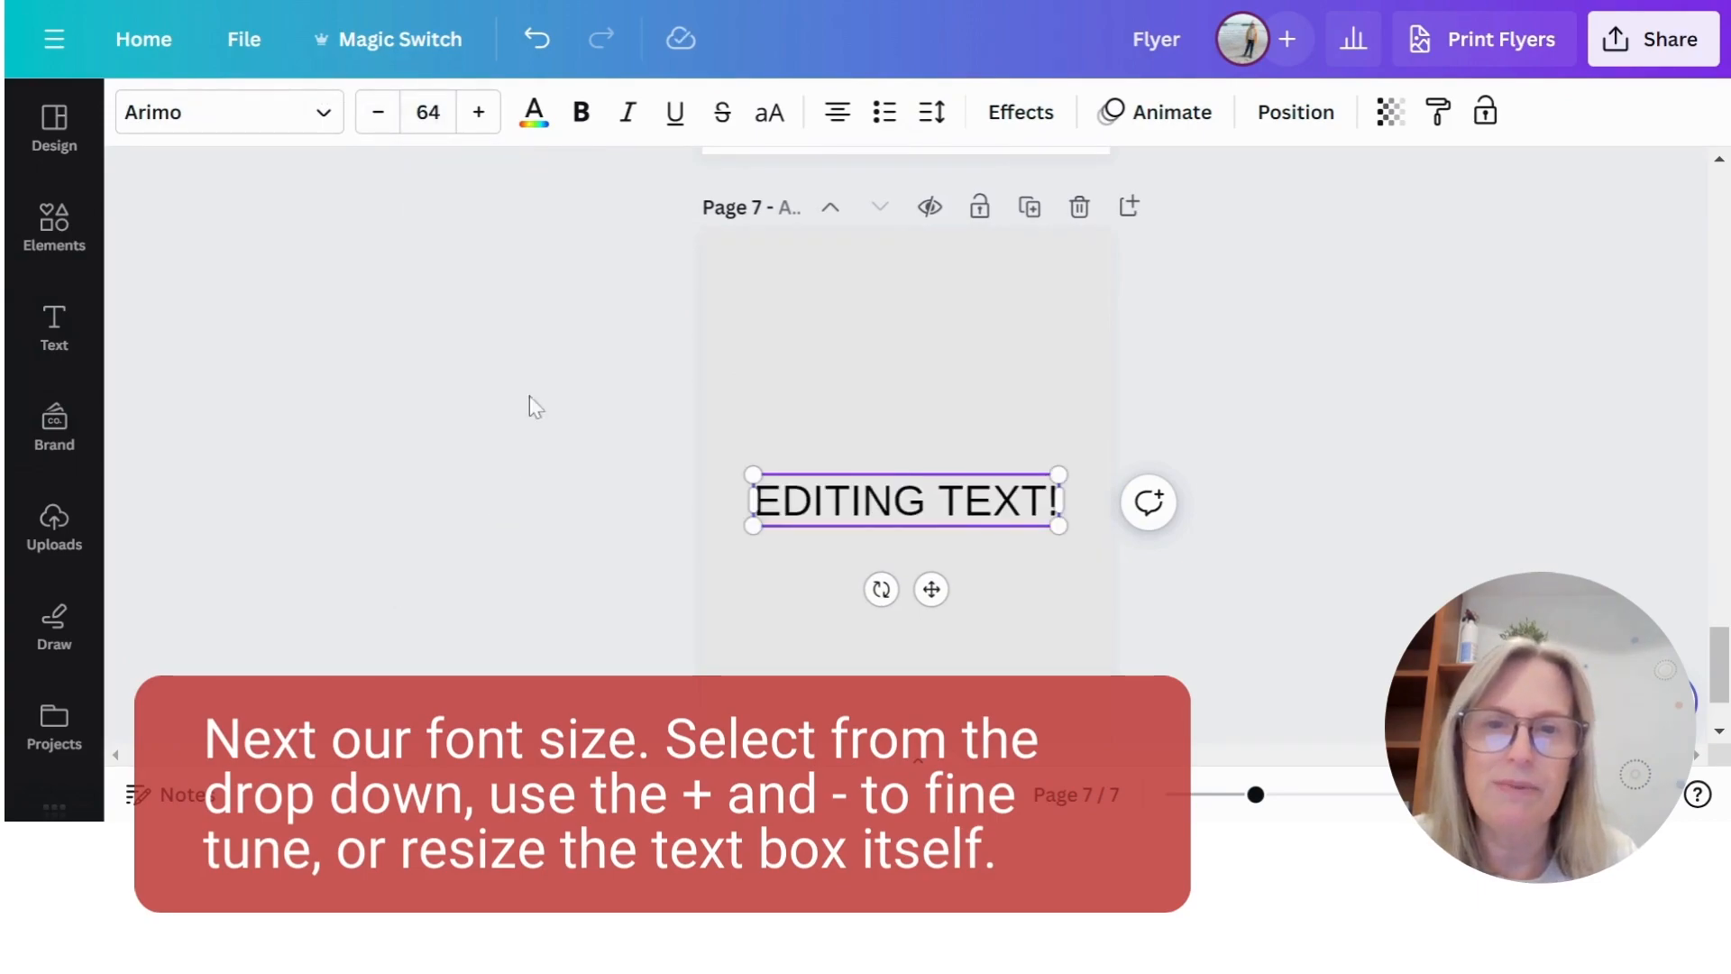
pyautogui.click(378, 112)
pyautogui.click(479, 112)
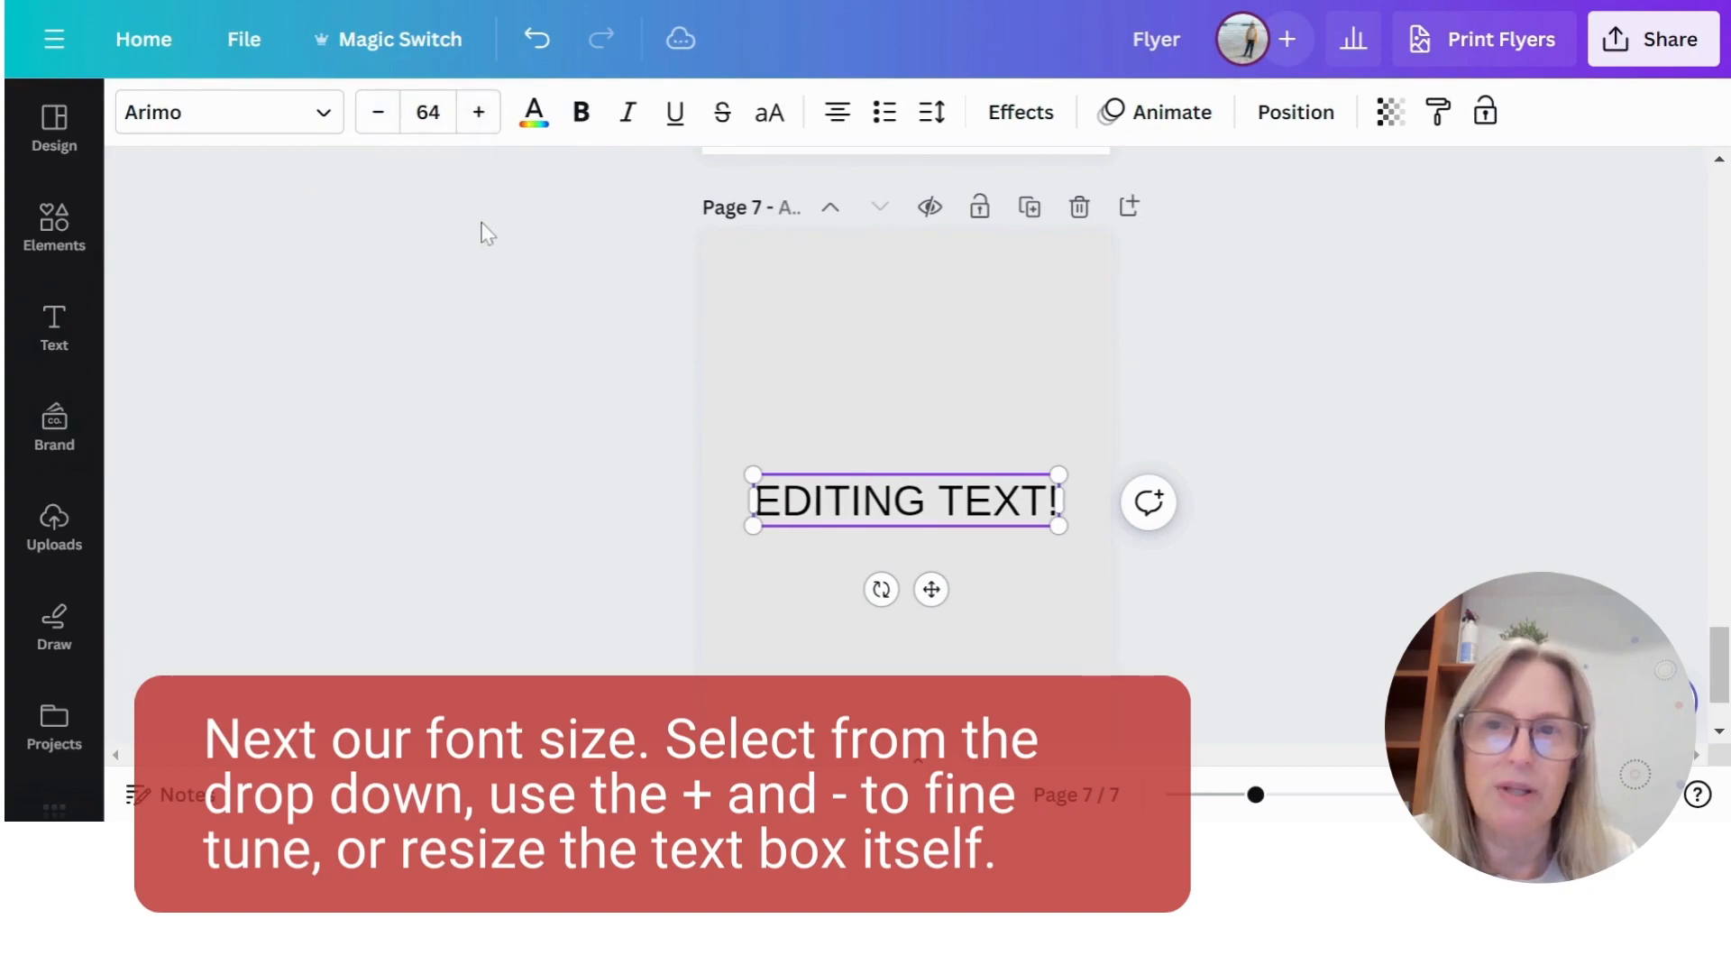
pyautogui.moveTo(1059, 521)
pyautogui.mouseDown()
pyautogui.moveTo(953, 453)
pyautogui.moveTo(1043, 514)
pyautogui.mouseUp()
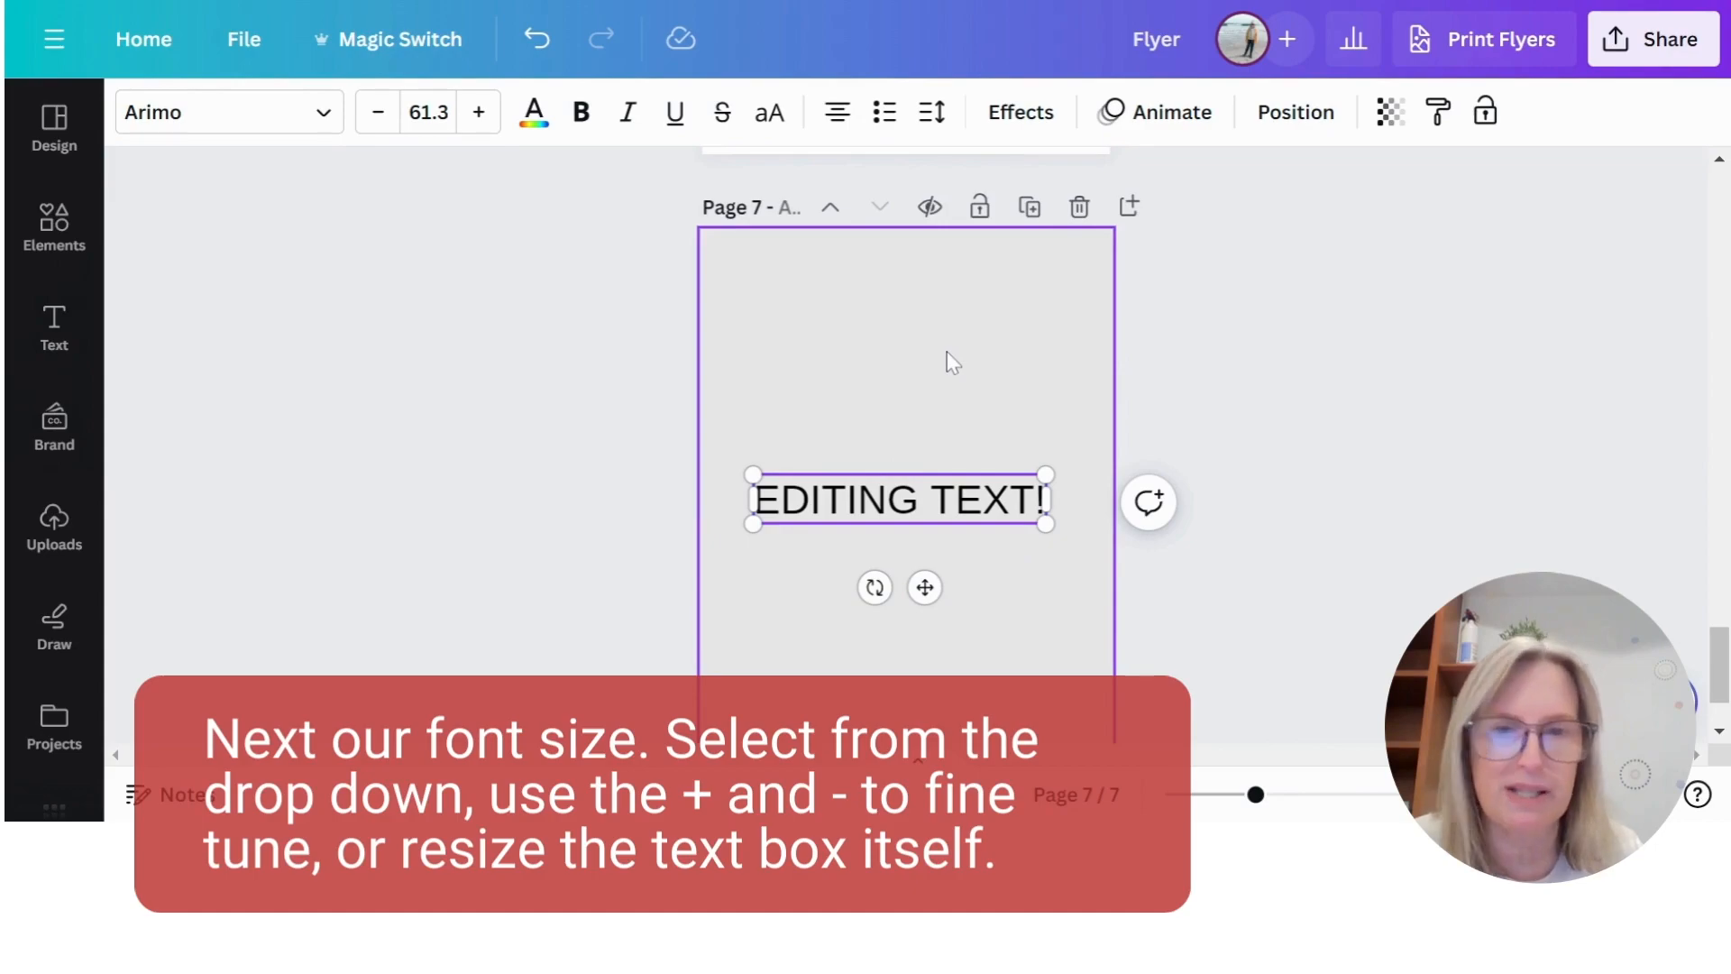
# - Try to apply the dark red document colour to the "EDITING TEXT!" text
pyautogui.click(533, 126)
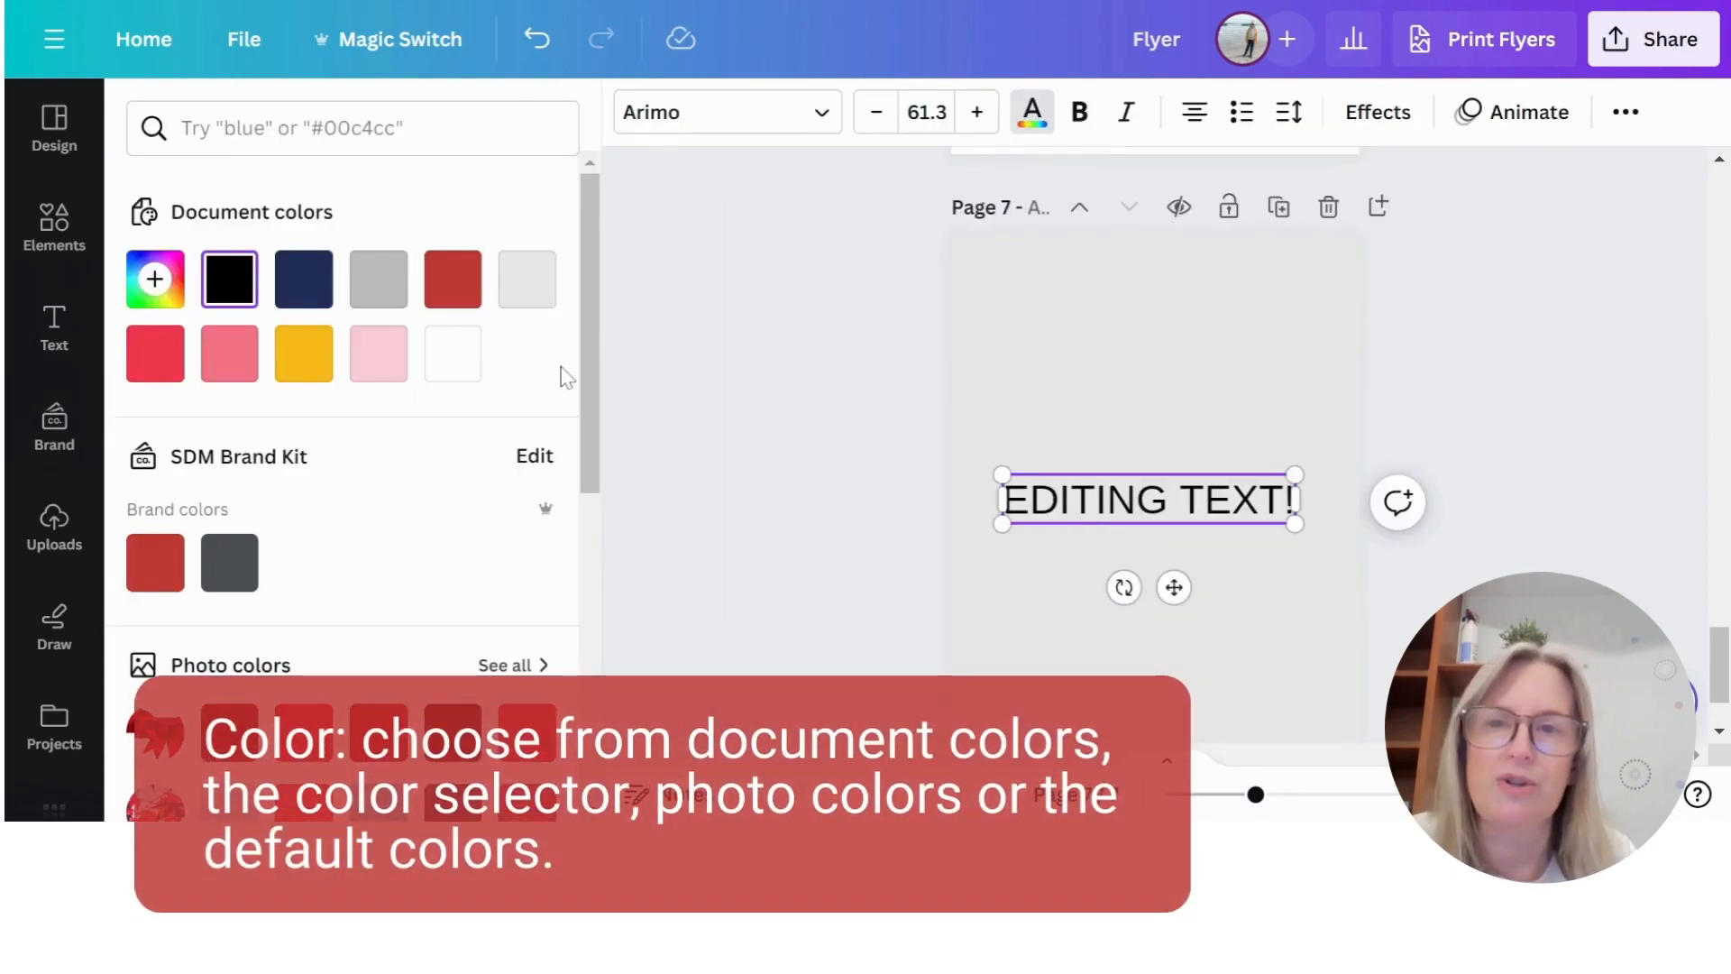
pyautogui.click(452, 279)
pyautogui.click(1111, 545)
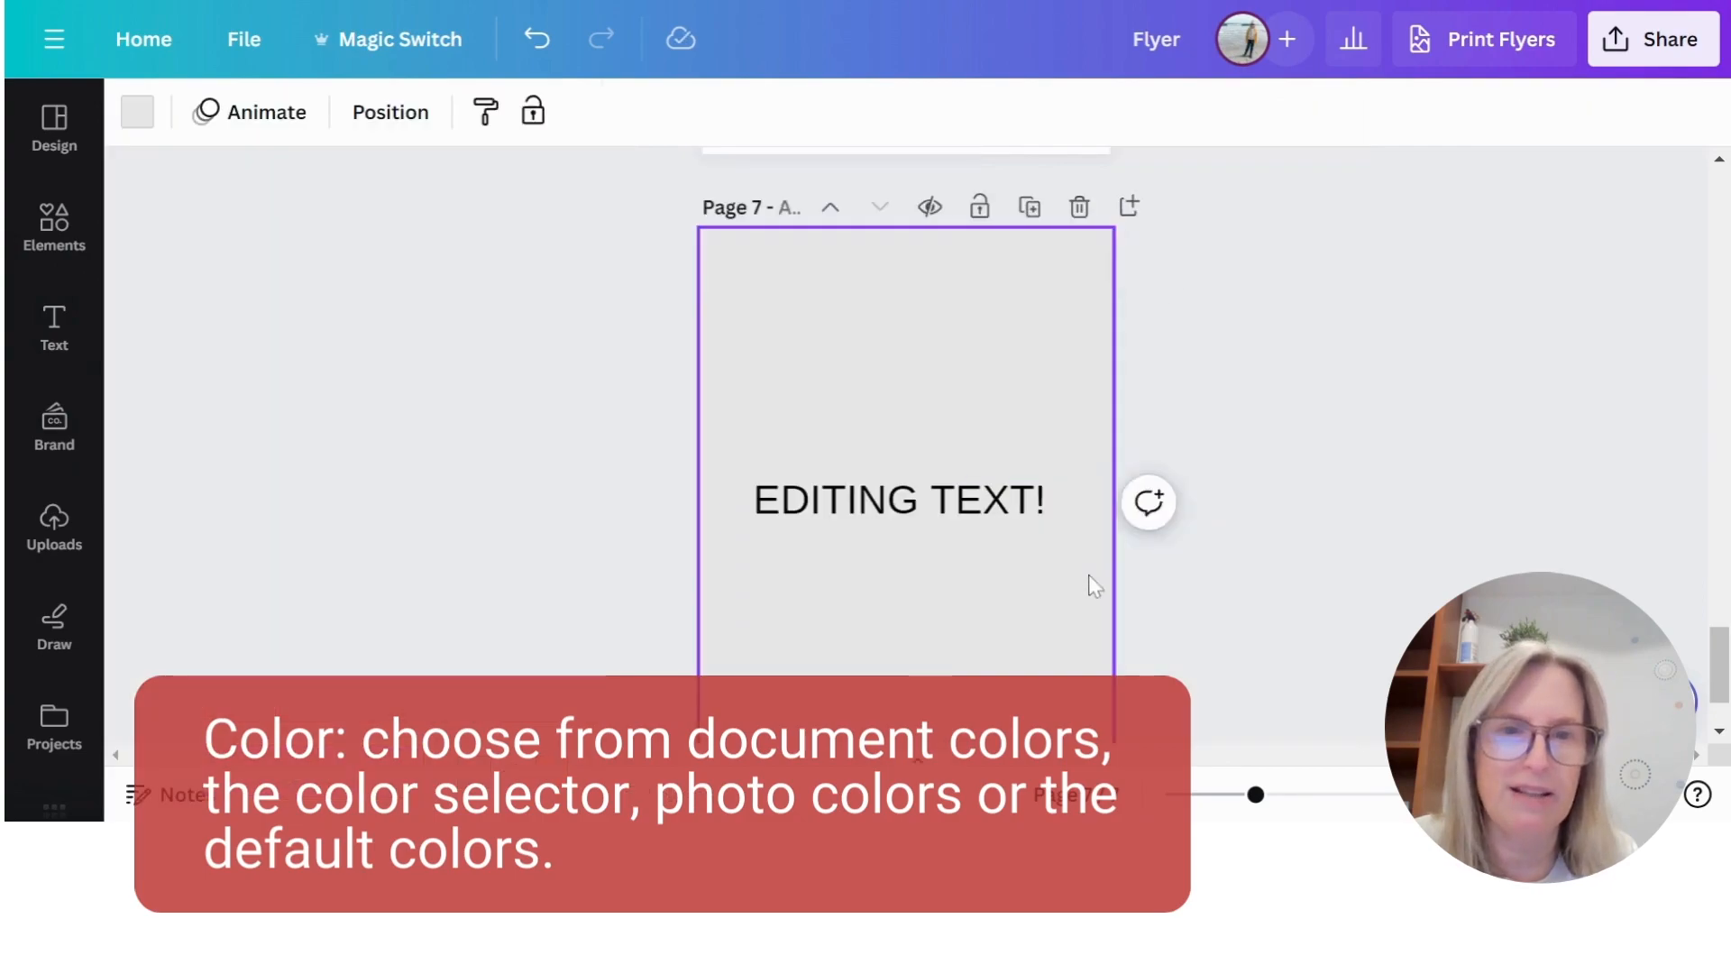
pyautogui.click(870, 510)
pyautogui.click(868, 508)
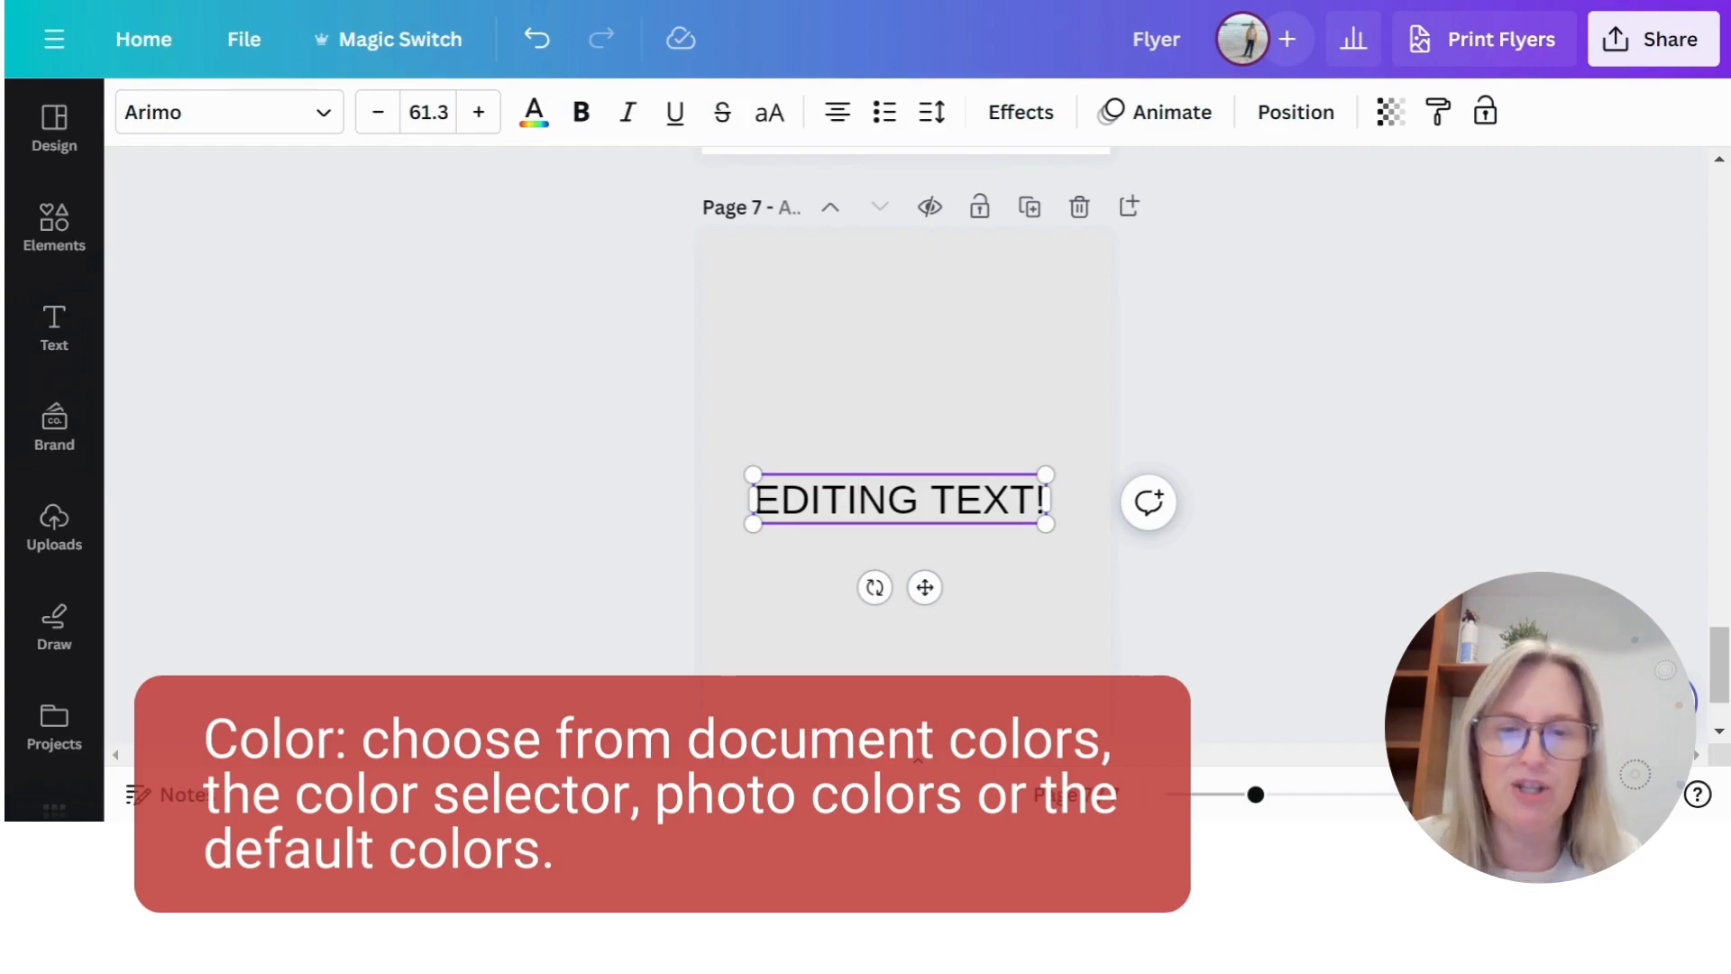
pyautogui.write('nn')
pyautogui.press('BackSpace')
pyautogui.press('BackSpace')
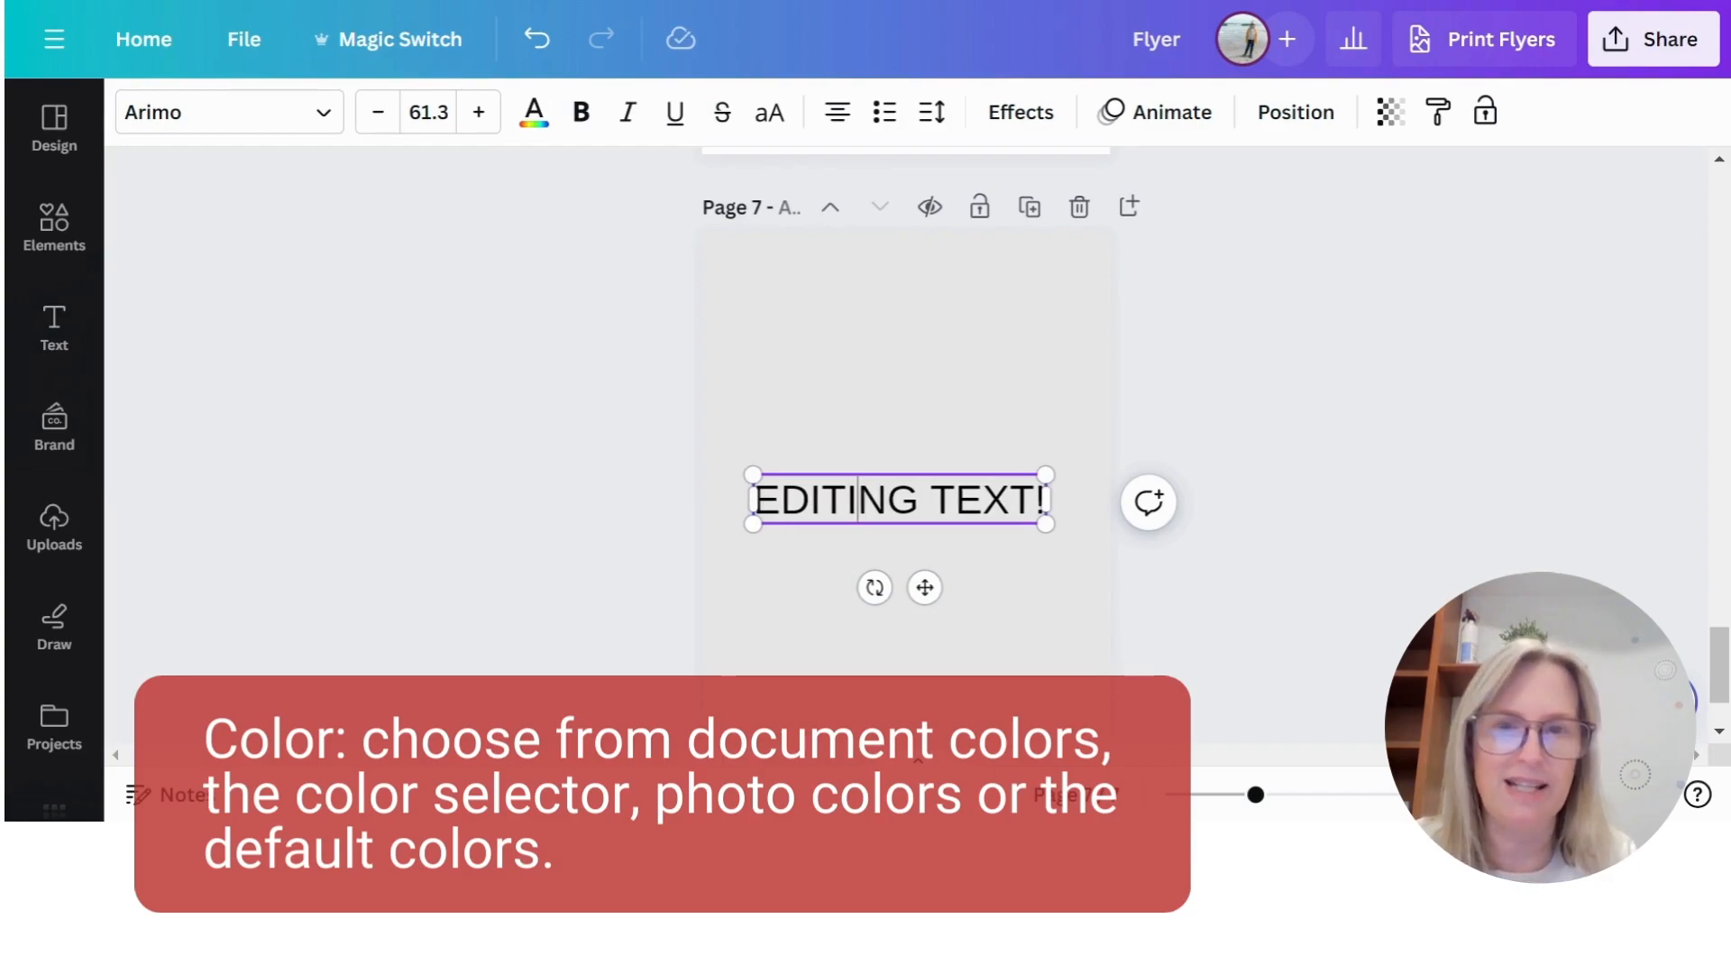
pyautogui.click(1055, 561)
# - Colour the "EDITING TEXT!" text with the dark red document colour and refine it to the custom colour #CD3B37
pyautogui.click(992, 521)
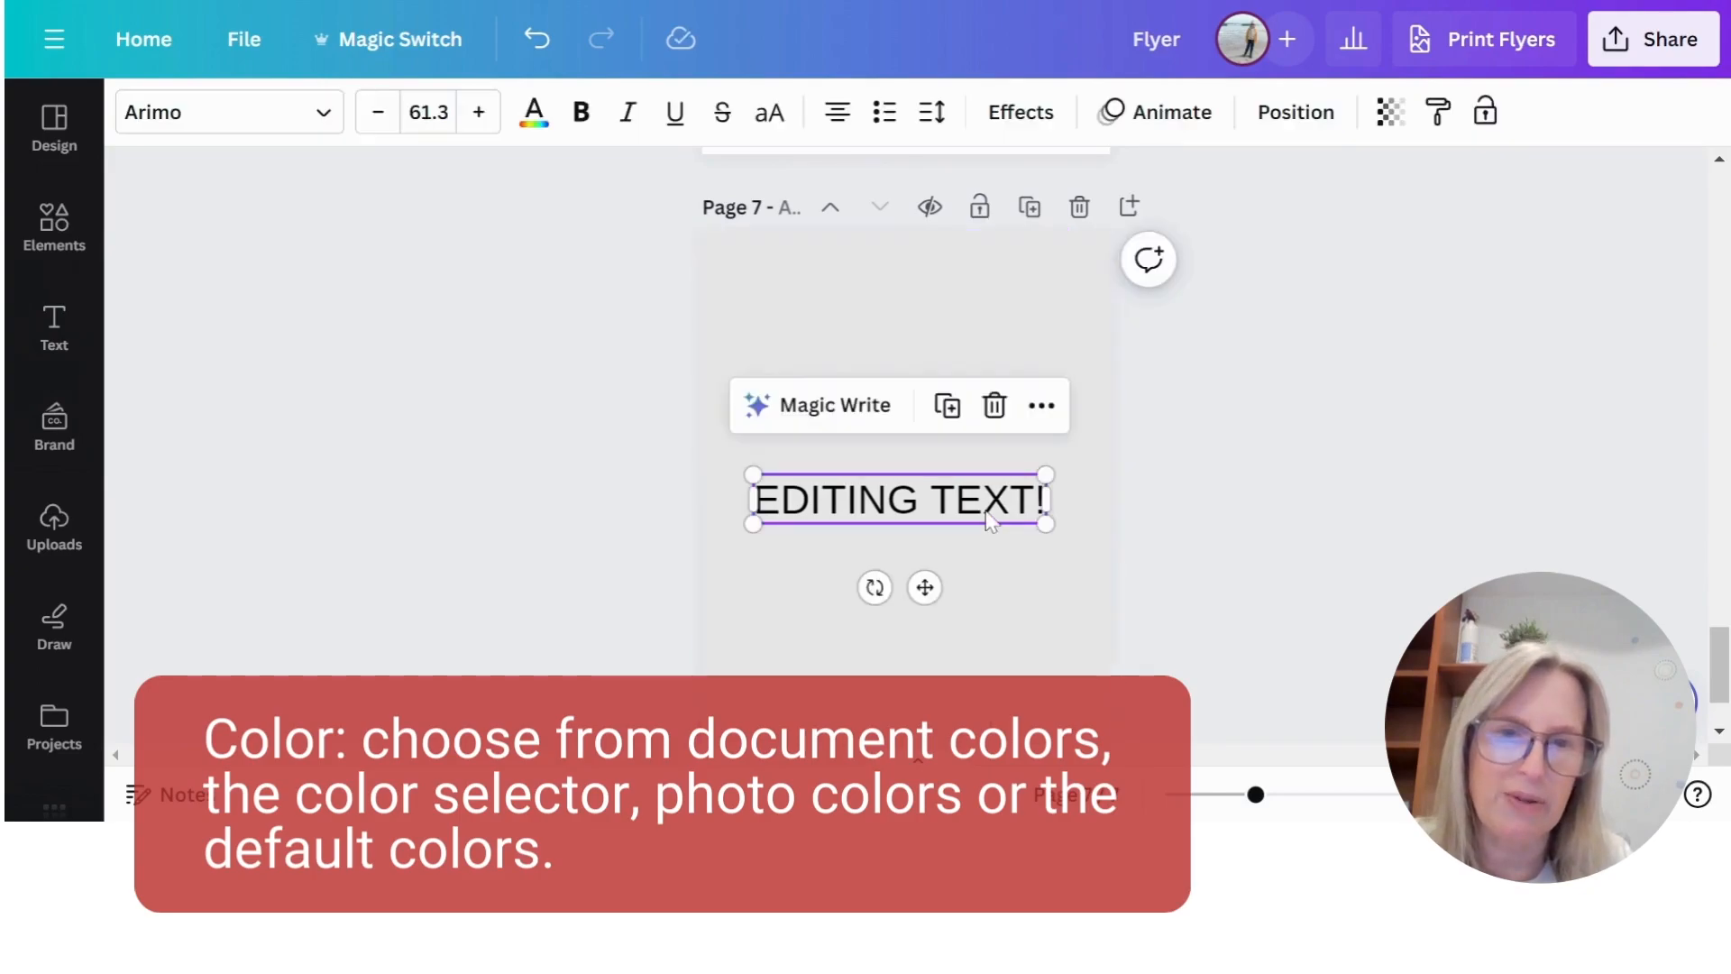
pyautogui.click(534, 112)
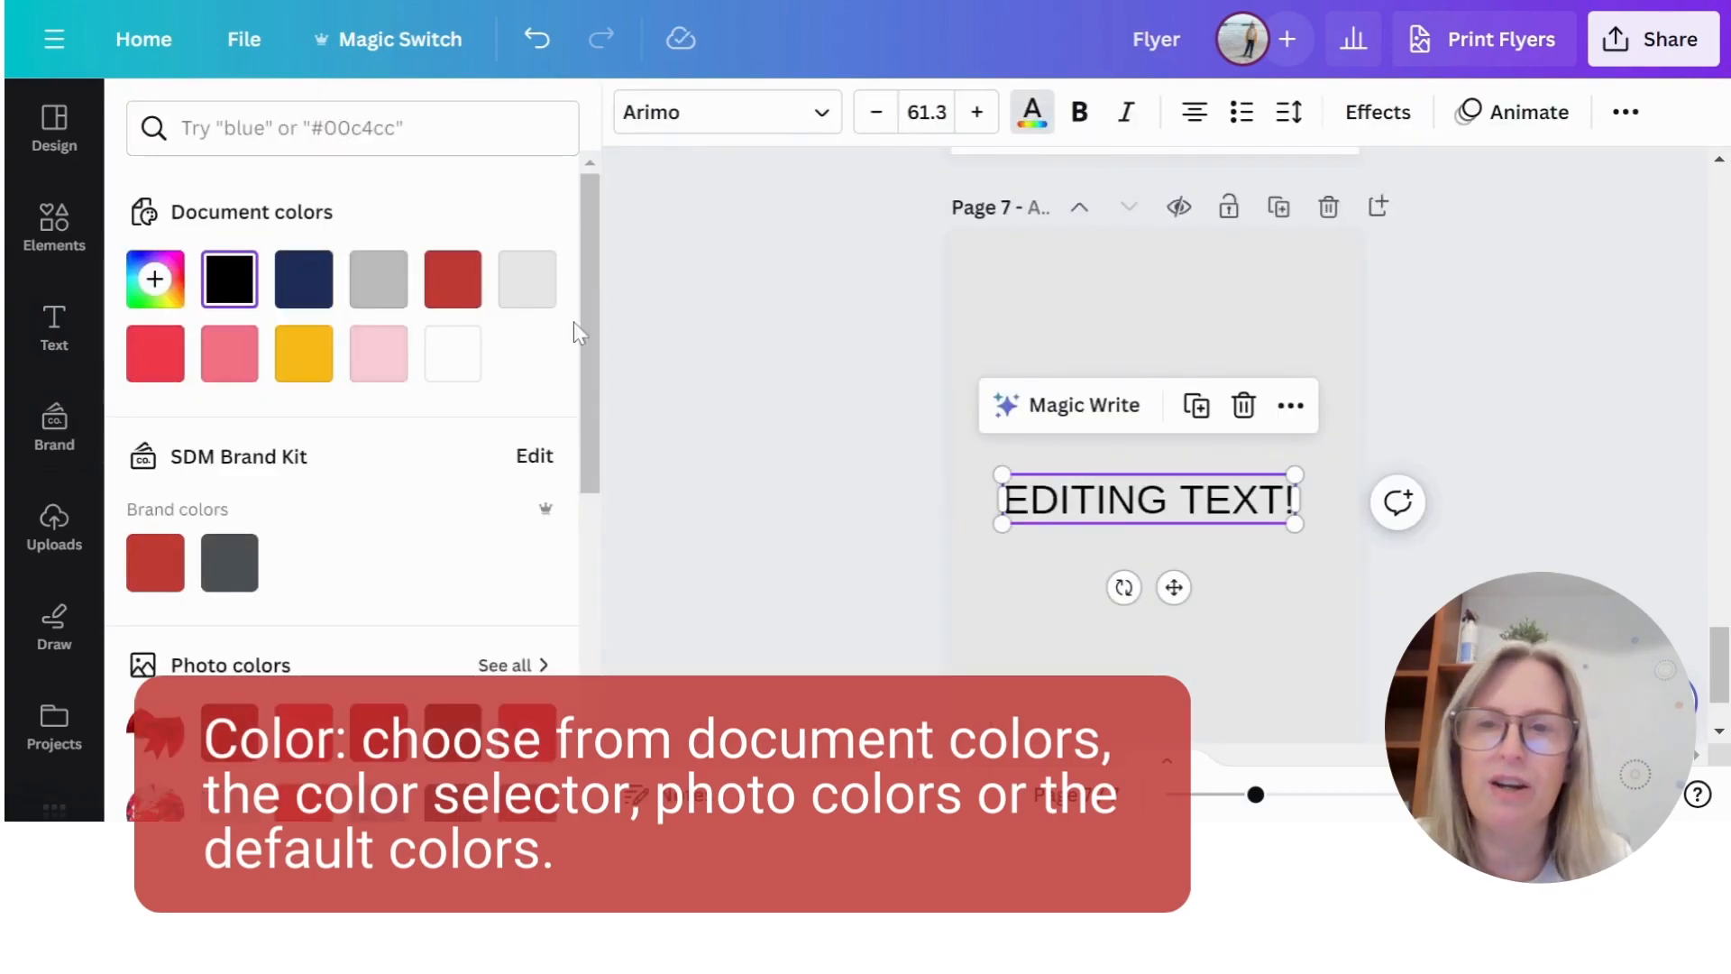
pyautogui.click(456, 281)
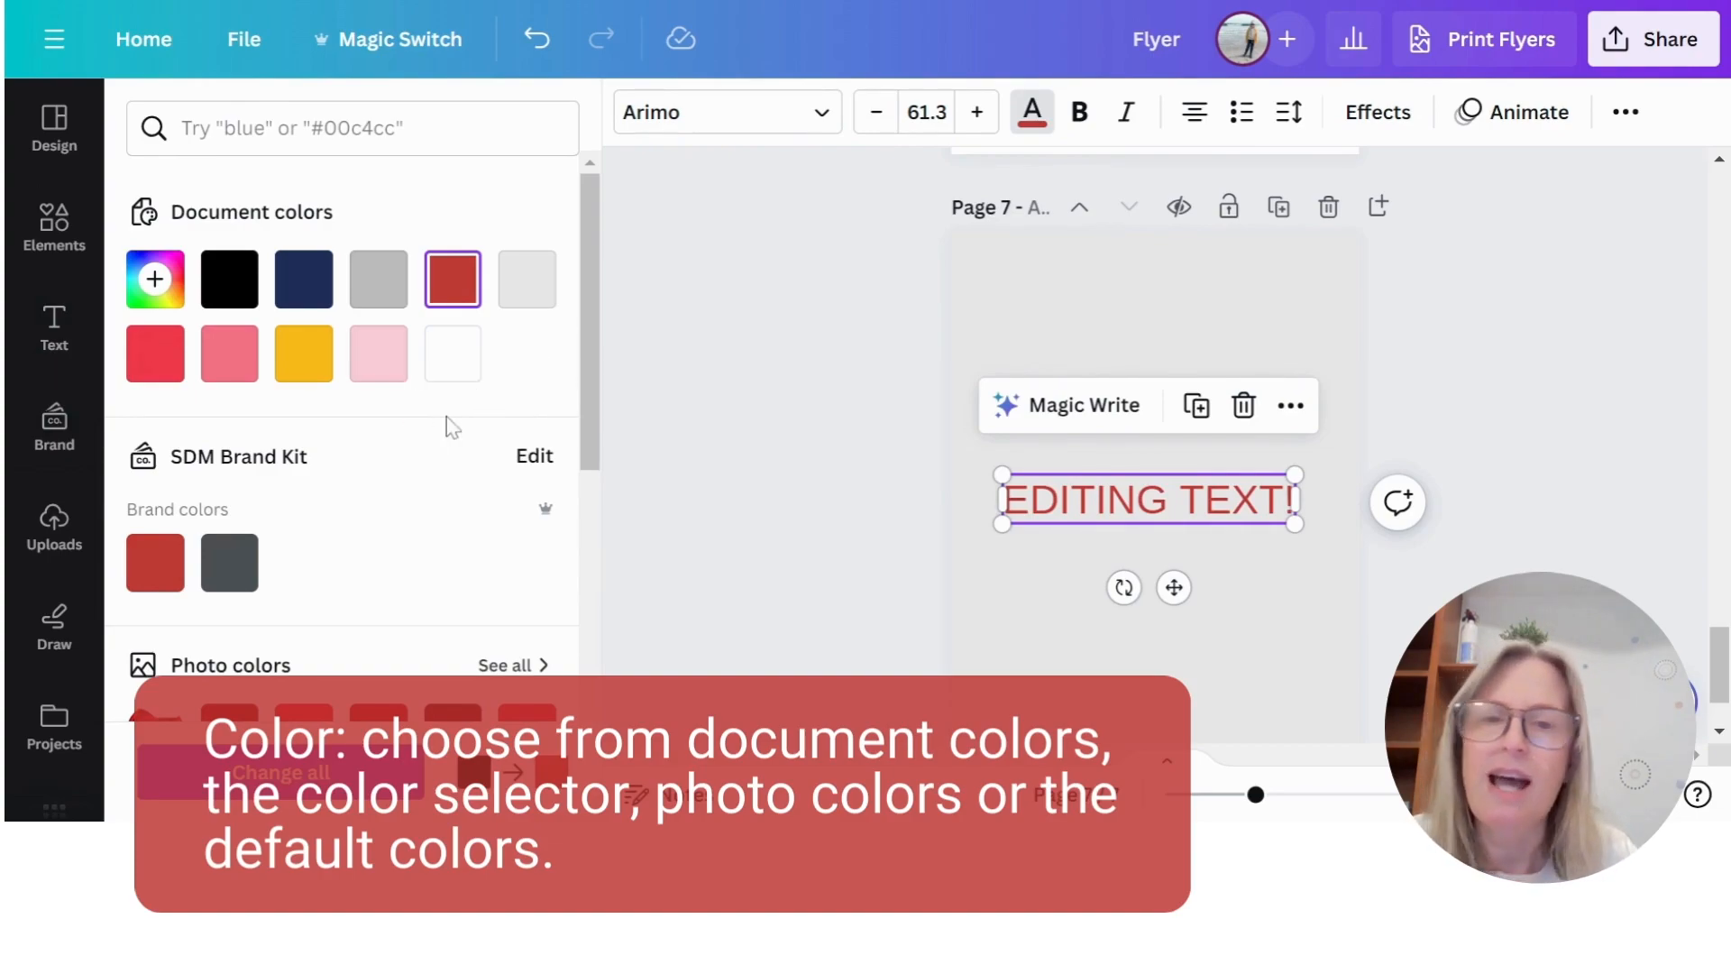
pyautogui.click(155, 278)
pyautogui.moveTo(453, 376)
pyautogui.mouseDown()
pyautogui.moveTo(429, 375)
pyautogui.moveTo(506, 402)
pyautogui.moveTo(425, 394)
pyautogui.moveTo(440, 390)
pyautogui.moveTo(431, 371)
pyautogui.mouseUp()
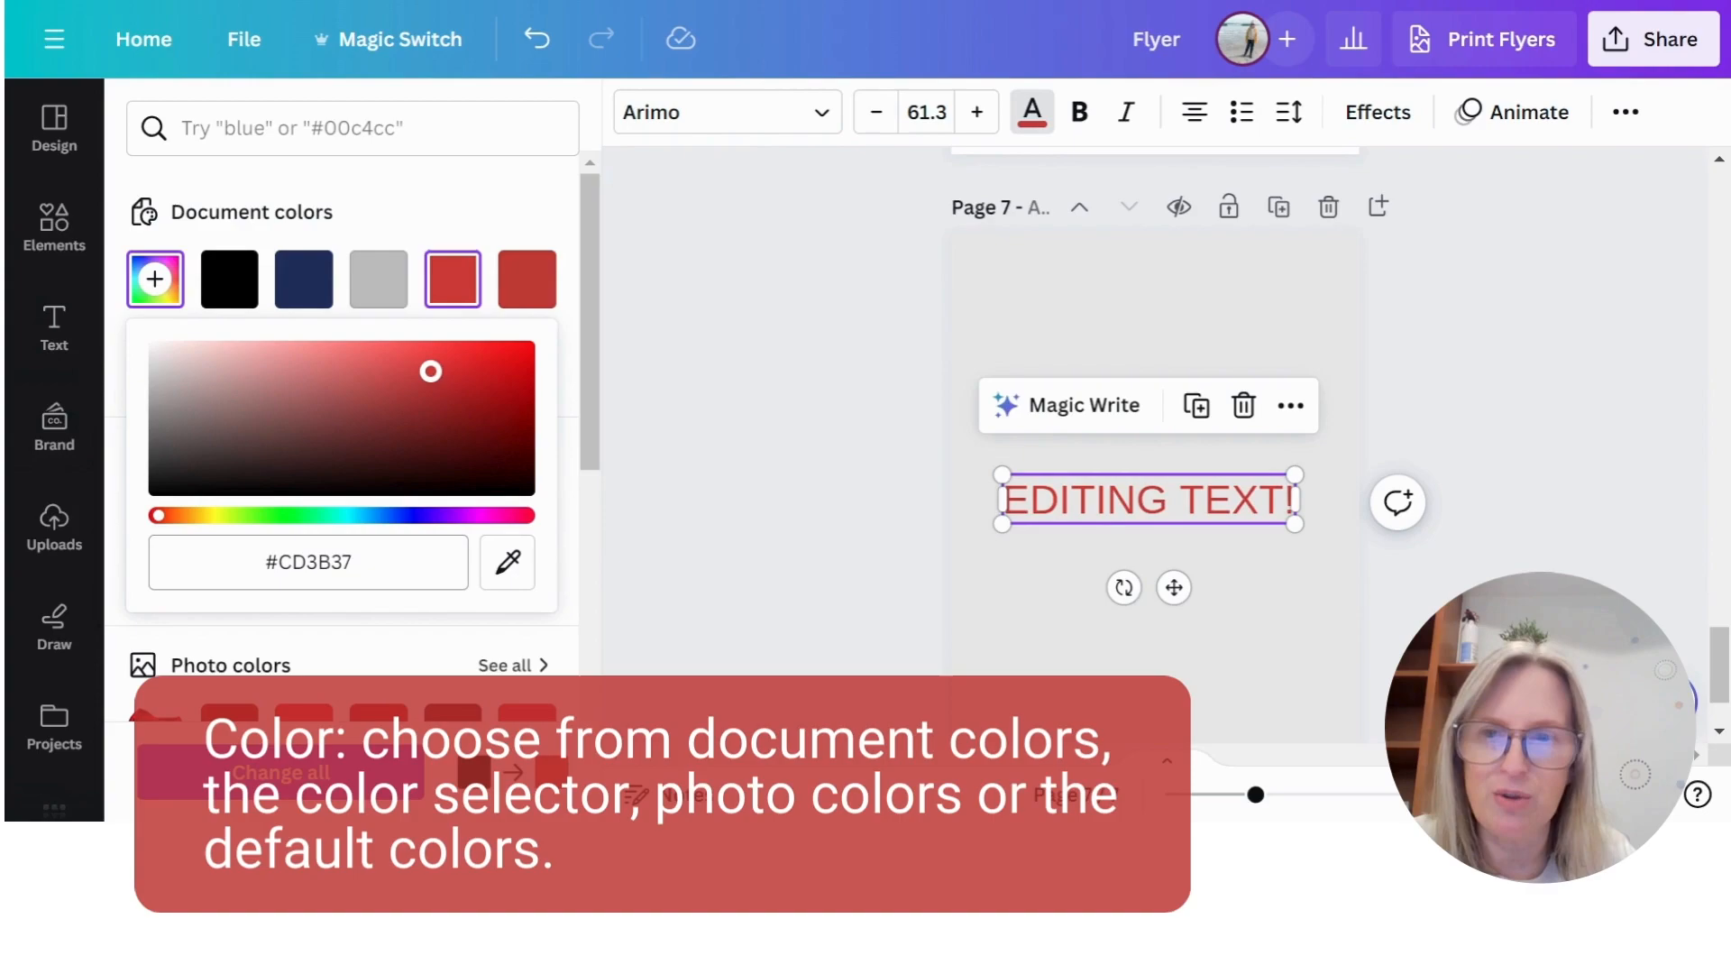
pyautogui.moveTo(264, 563); pyautogui.dragTo(355, 563)
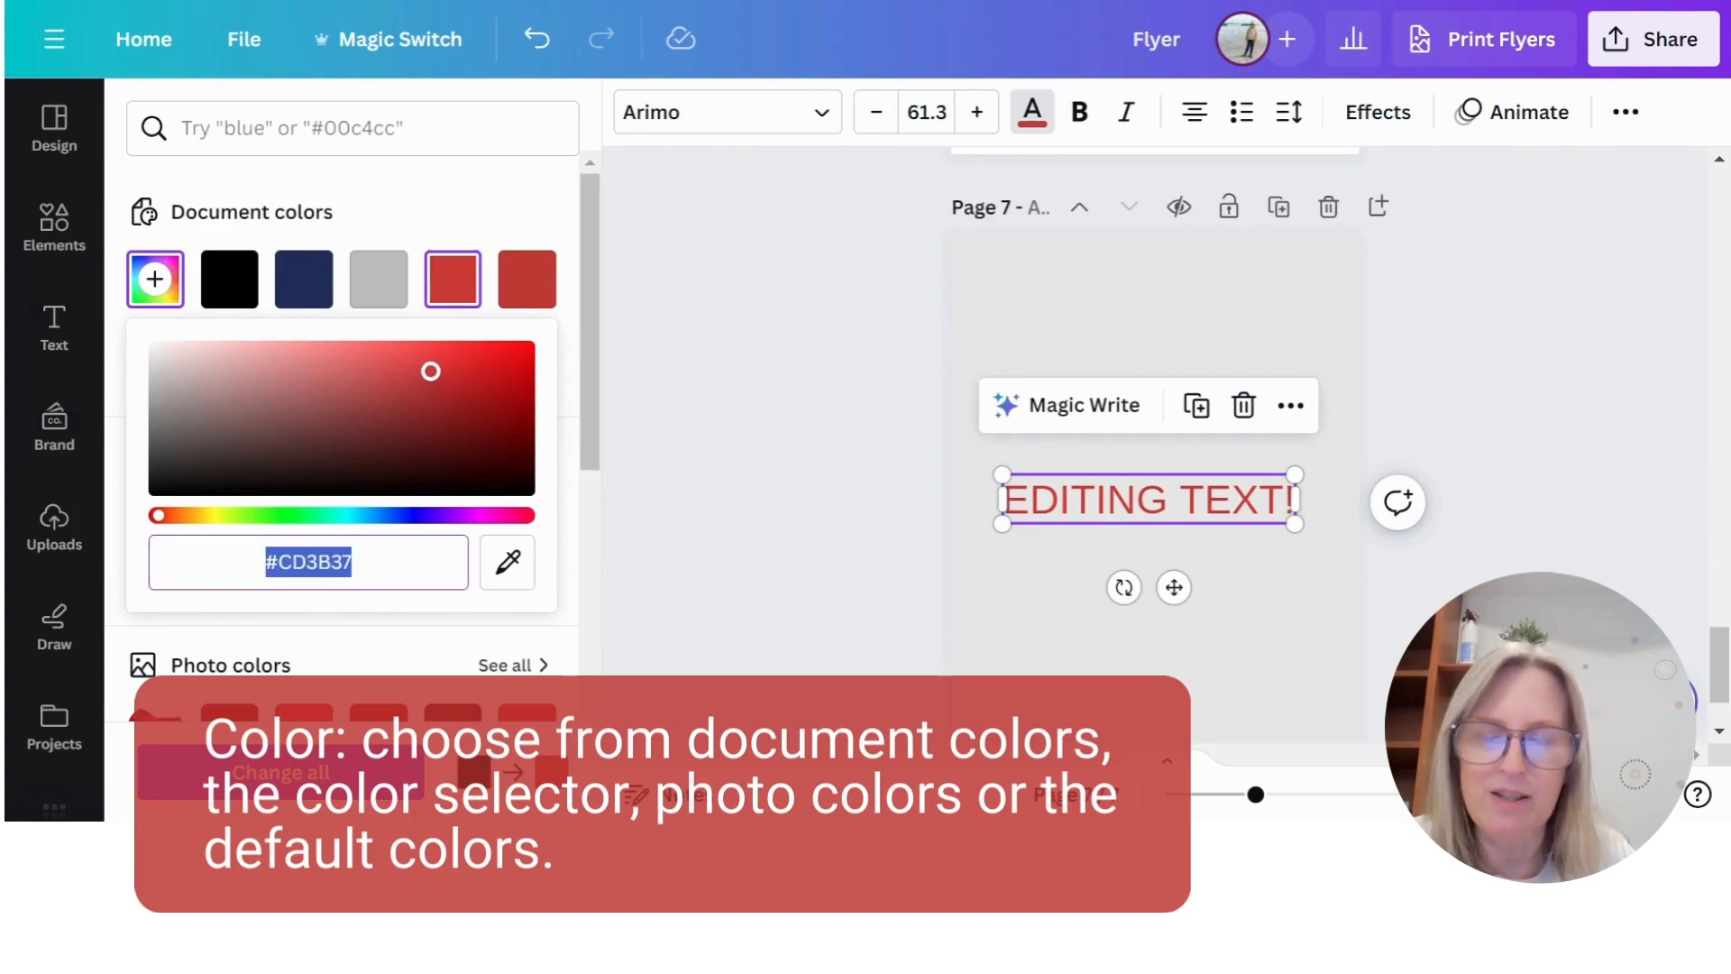
pyautogui.click(484, 214)
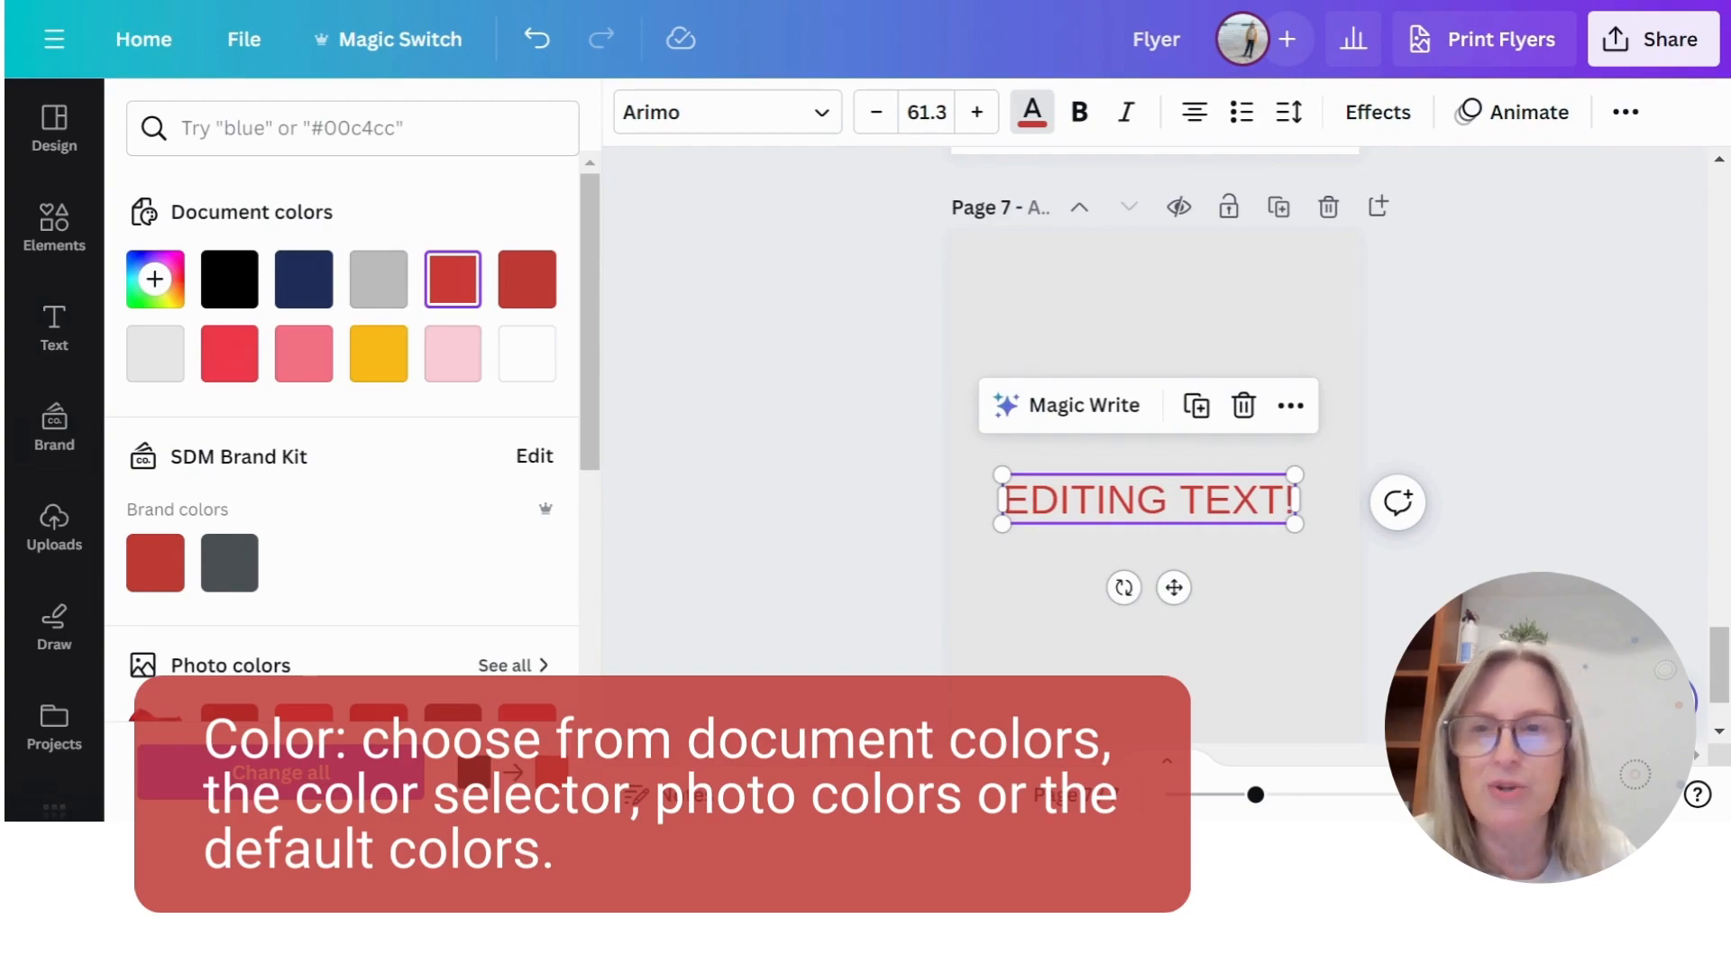
# - Examine the photo colours and default solid colours available for the text
pyautogui.scroll(-3, 444, 225)
pyautogui.scroll(-2, 451, 244)
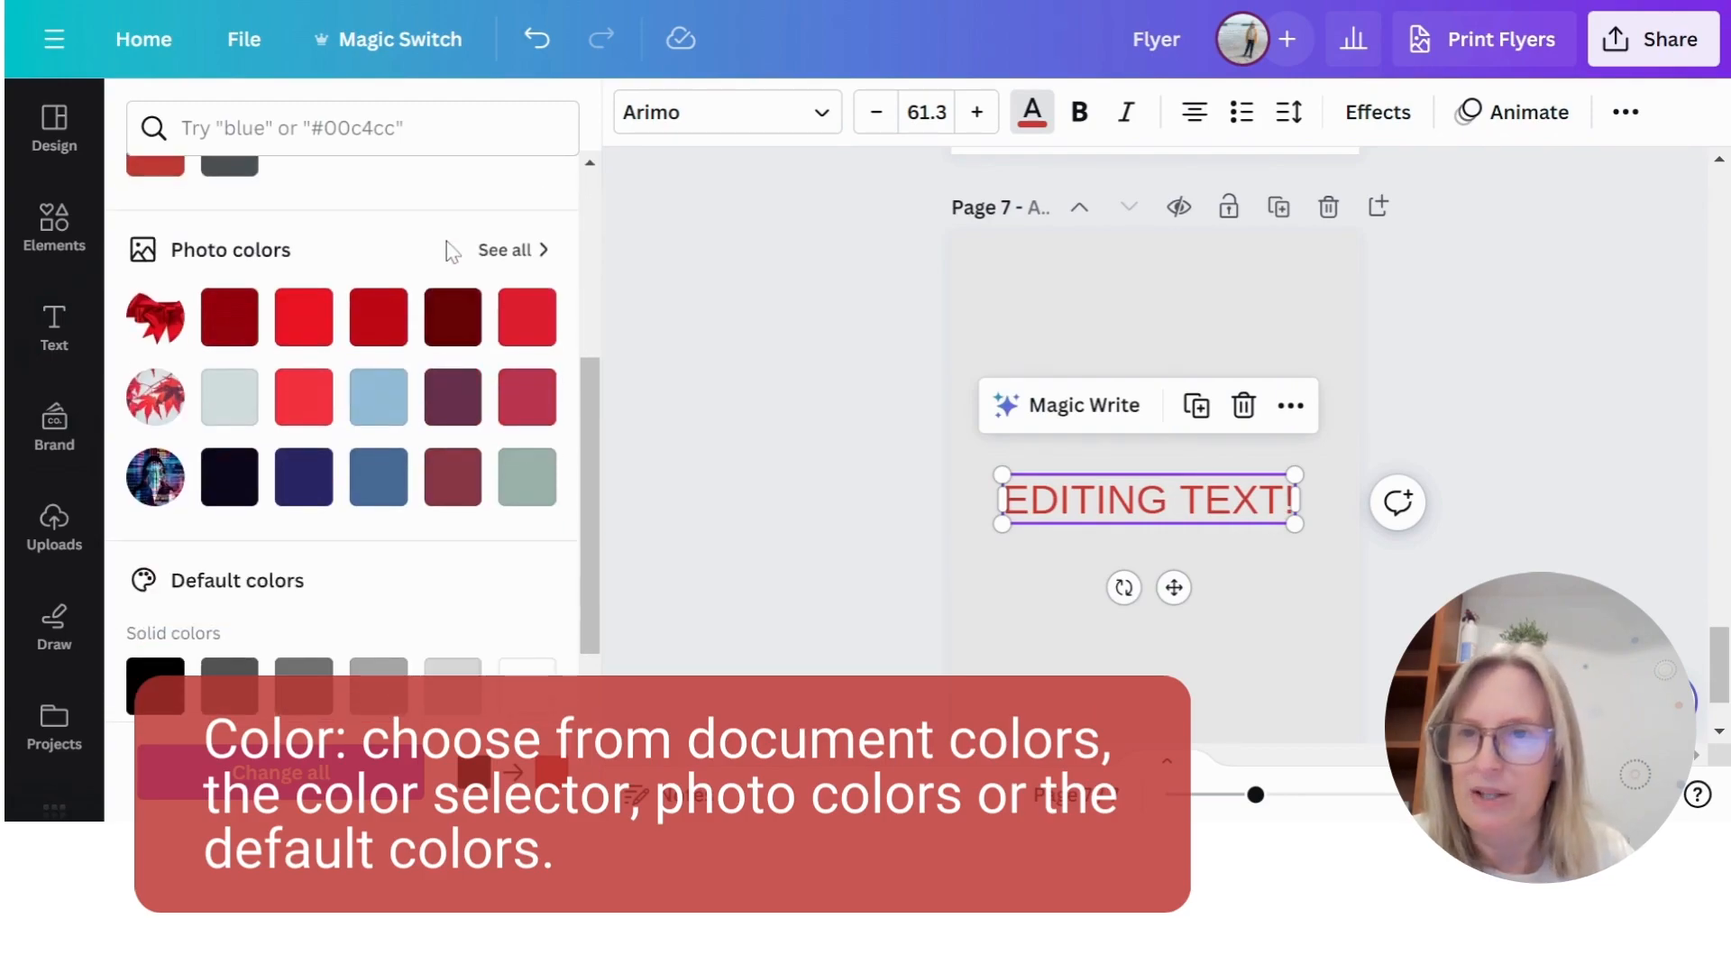
pyautogui.scroll(-2, 451, 252)
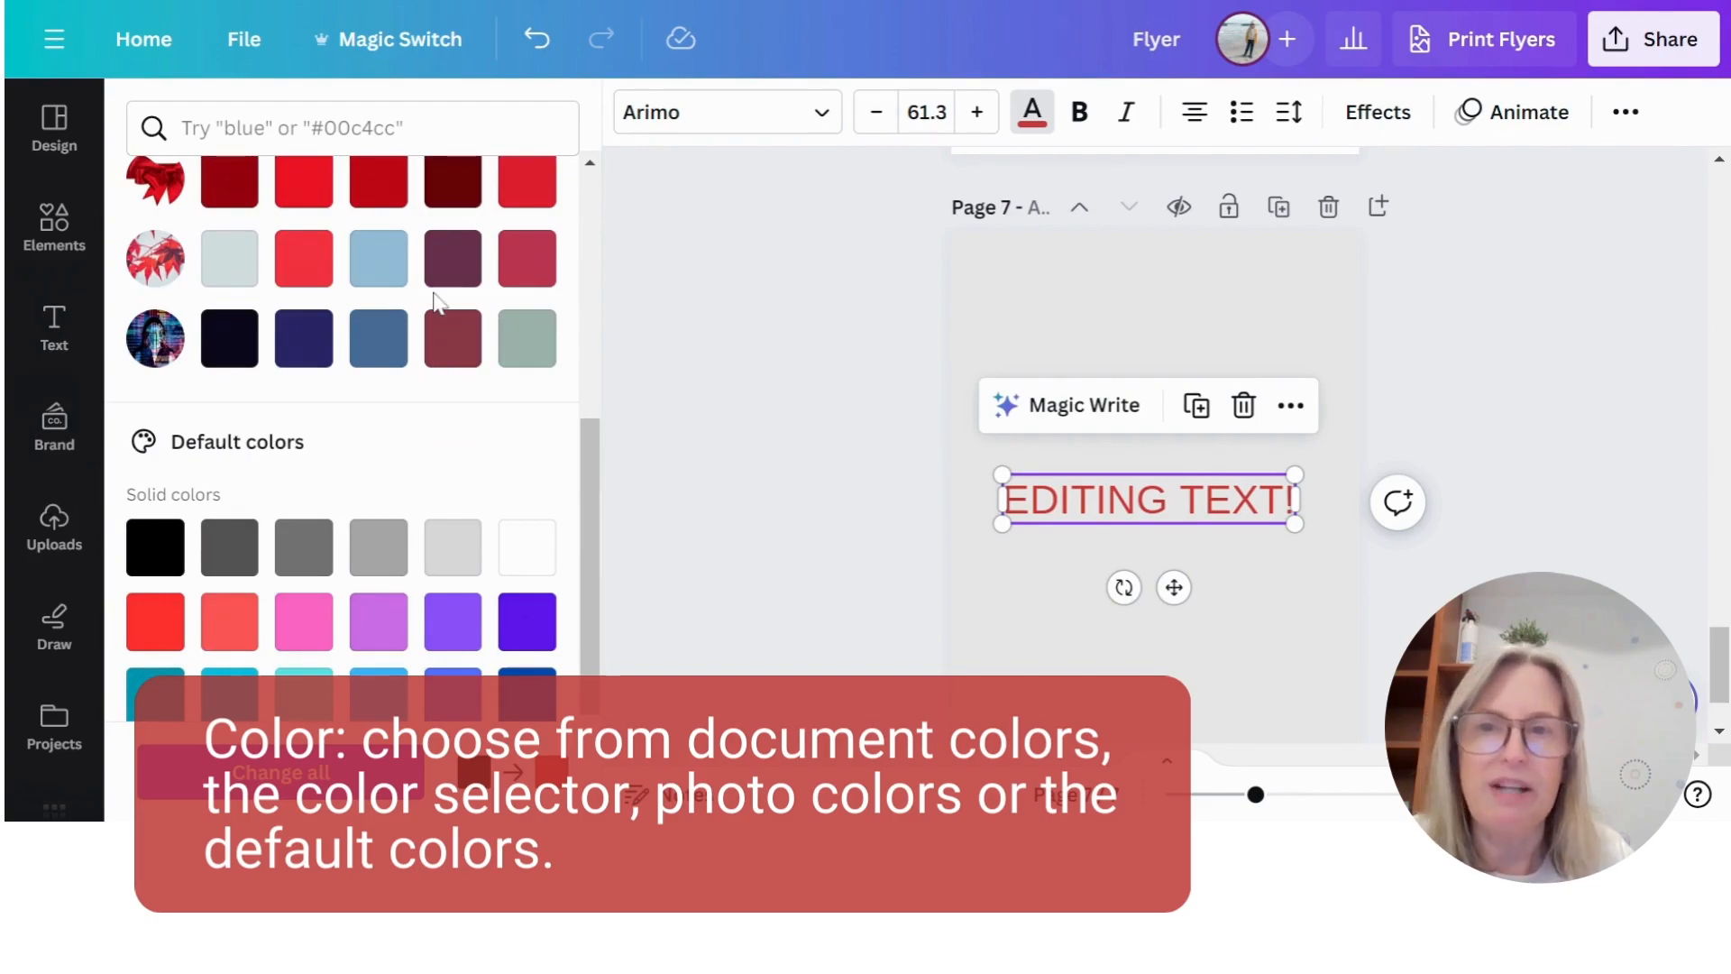
pyautogui.scroll(2, 188, 439)
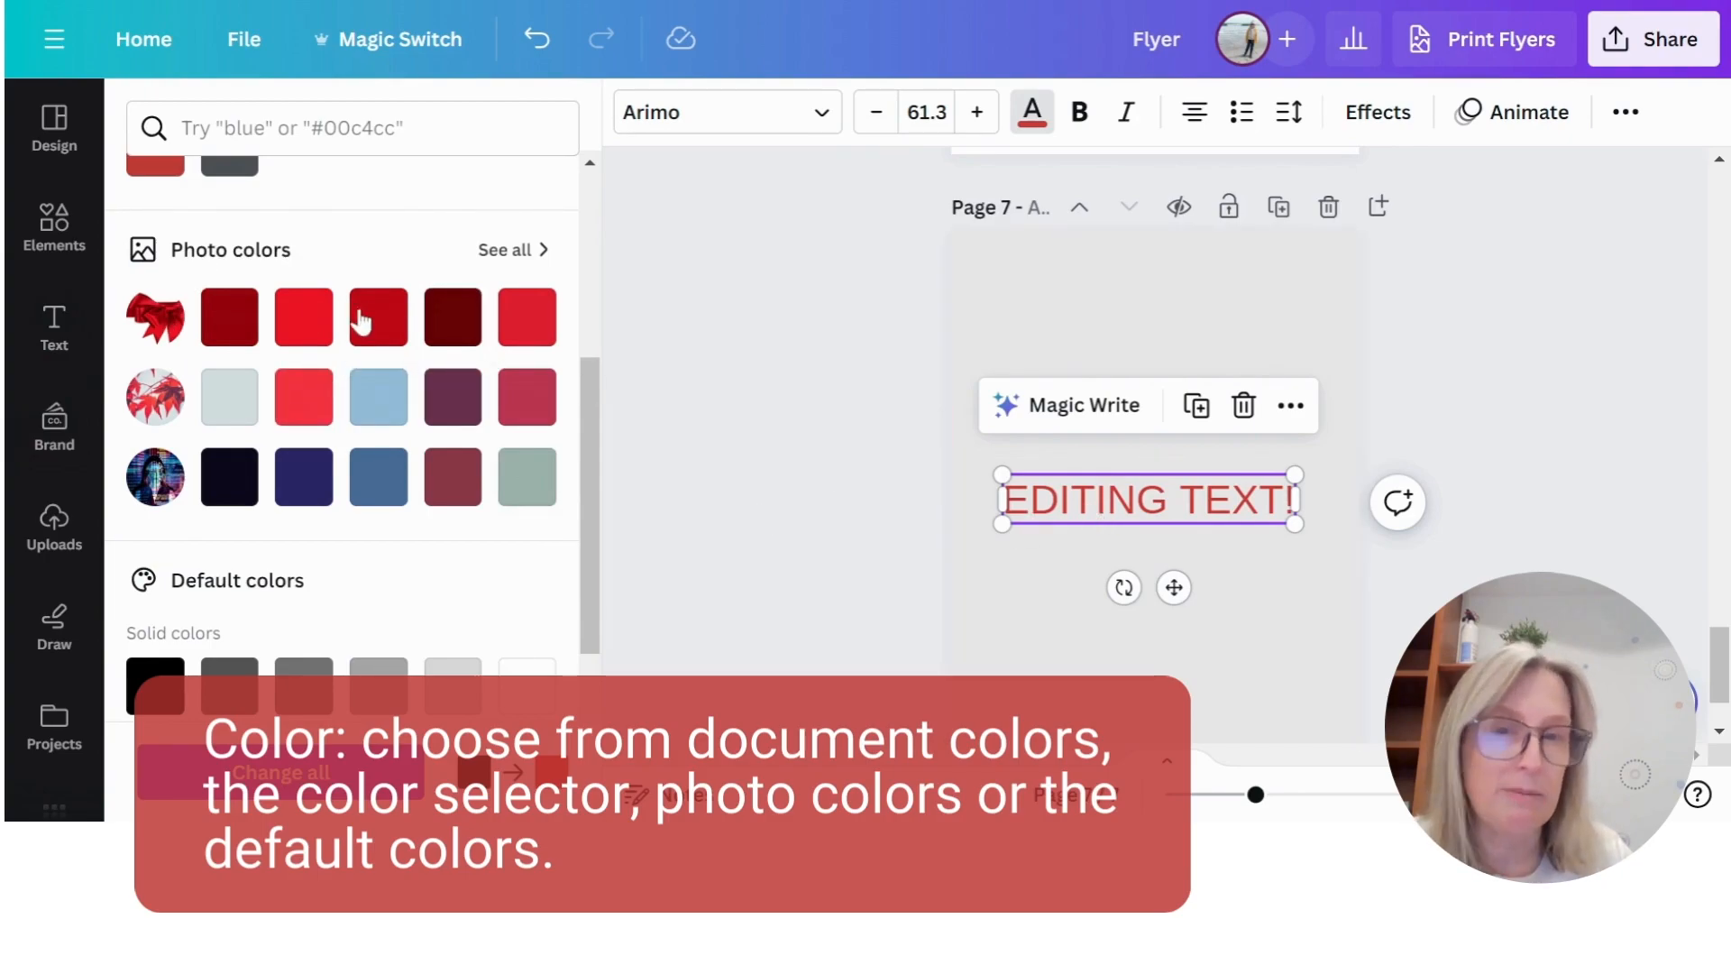
pyautogui.scroll(-2, 397, 270)
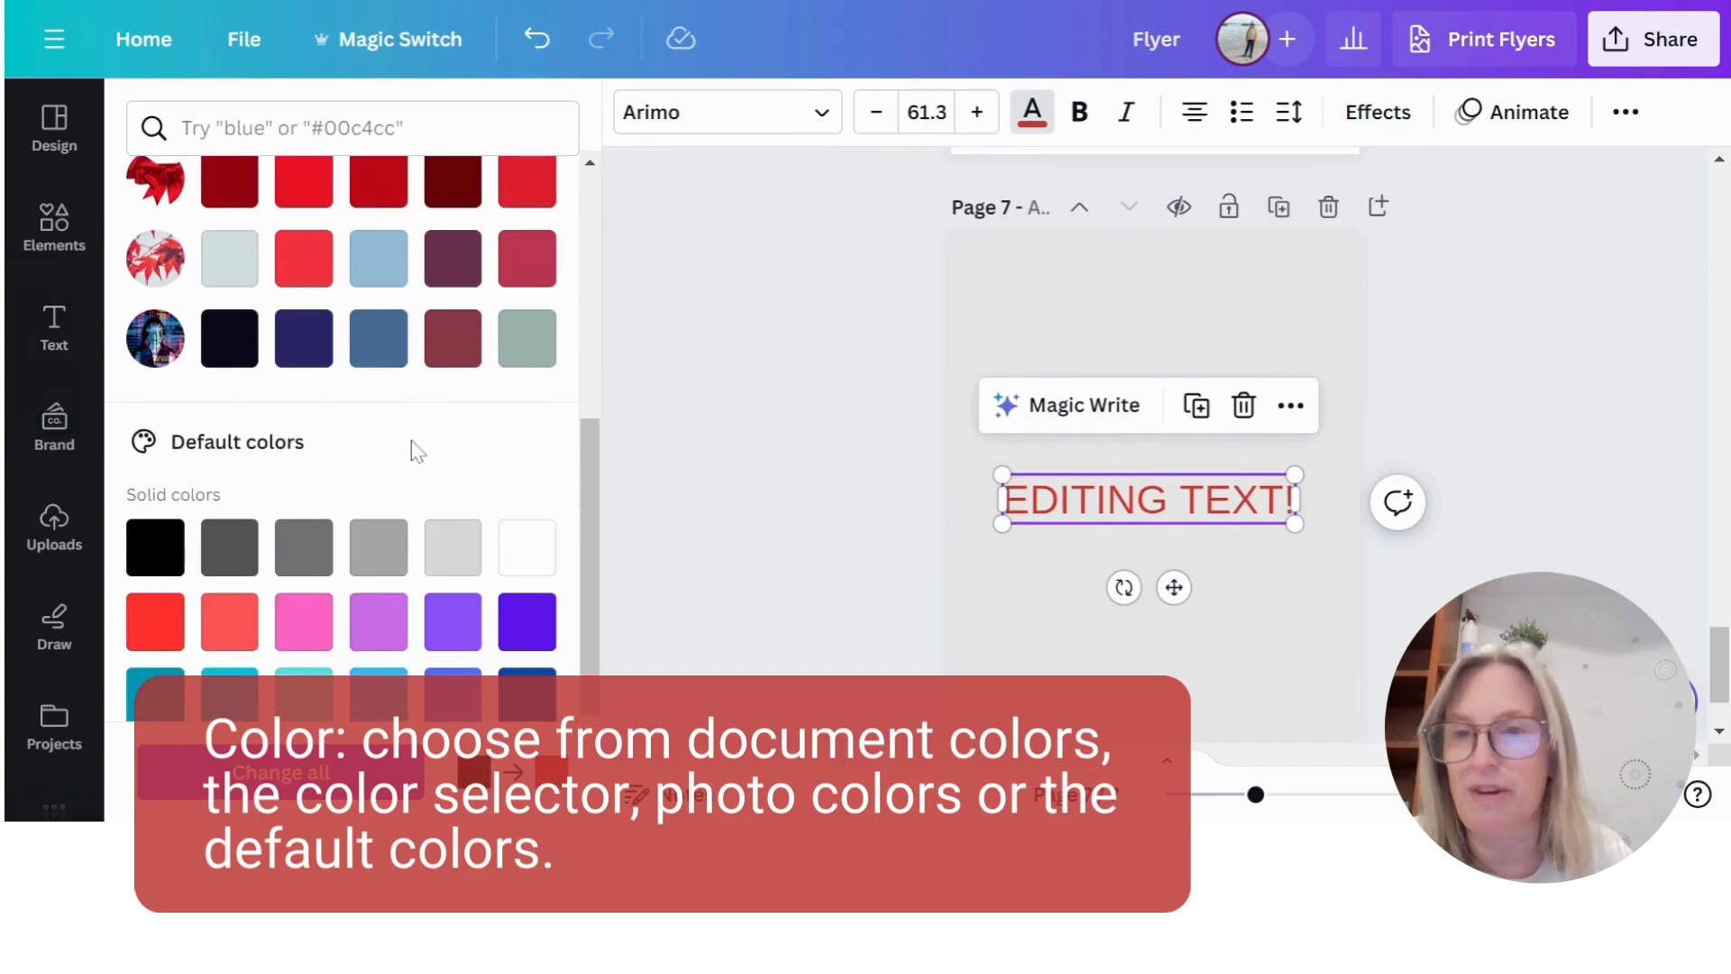
pyautogui.scroll(-2, 424, 406)
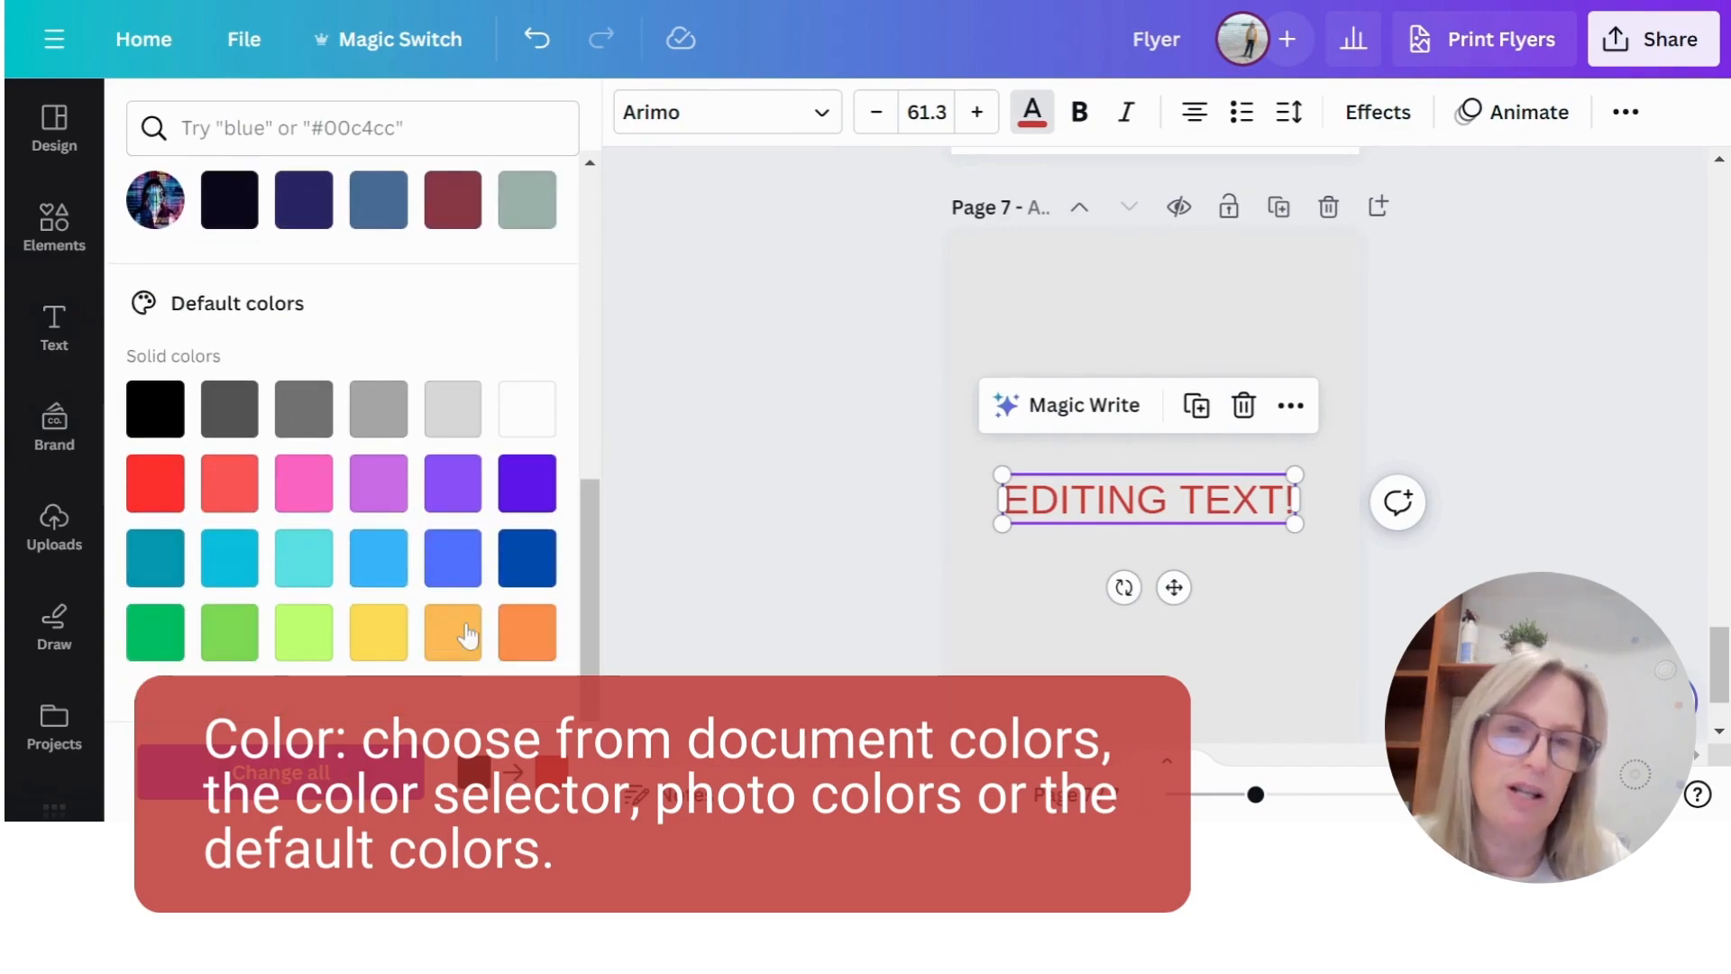
pyautogui.scroll(6, 434, 595)
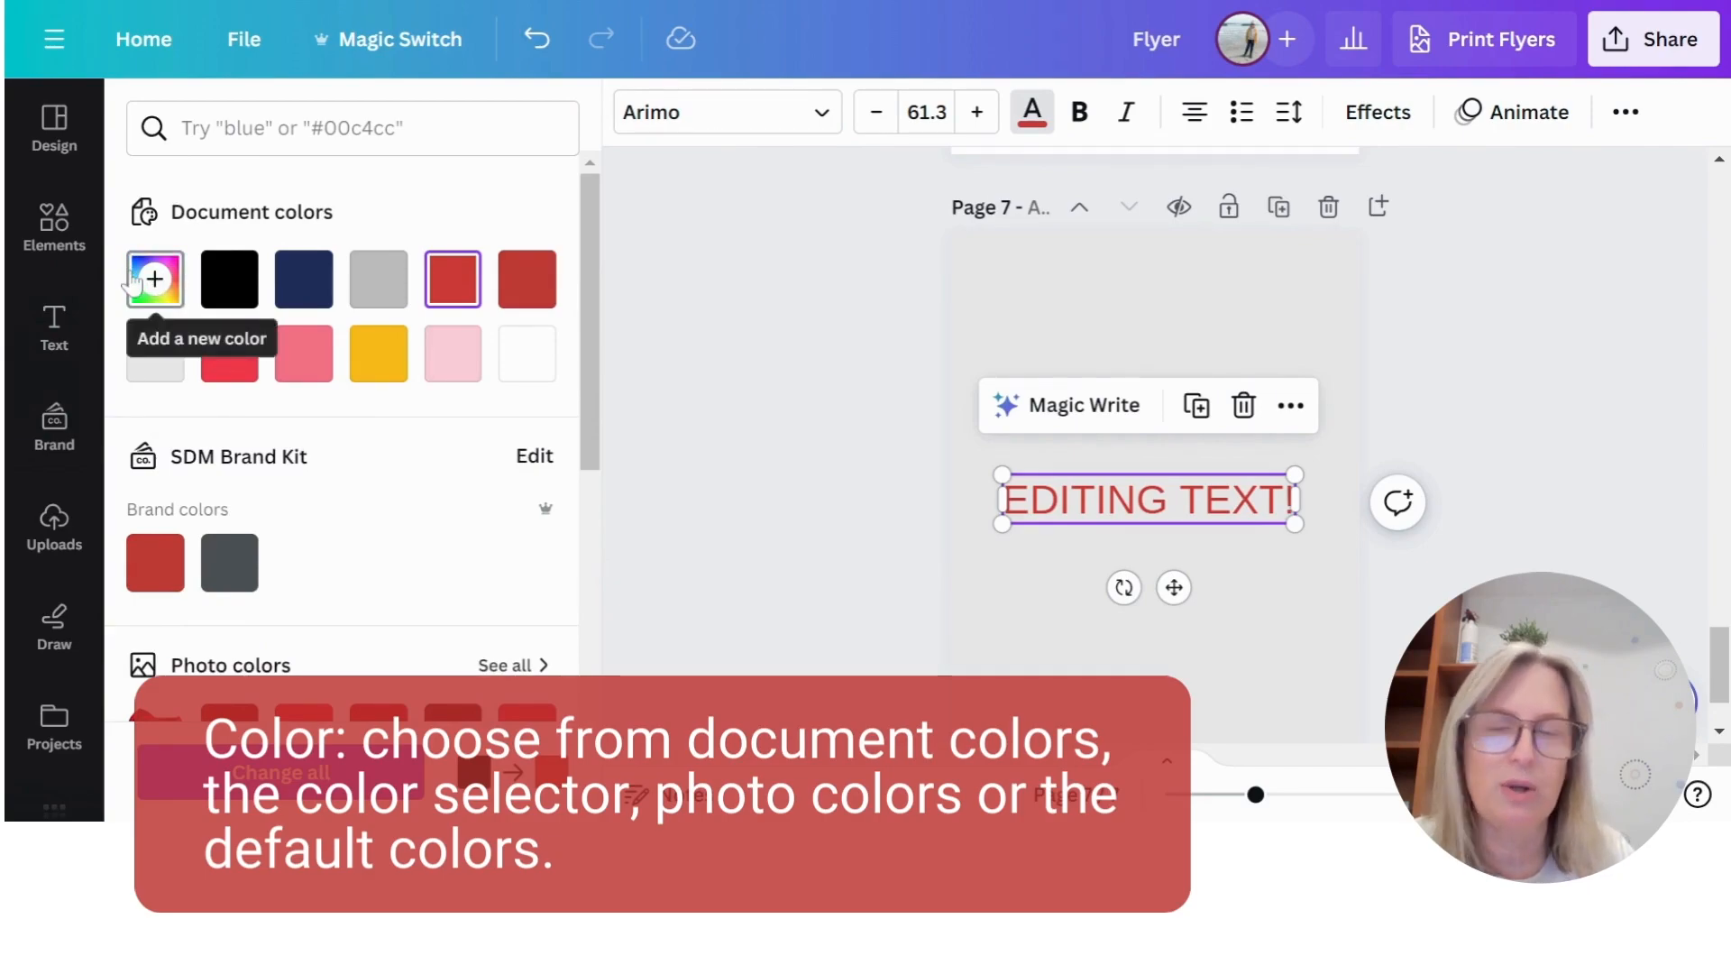
pyautogui.click(752, 569)
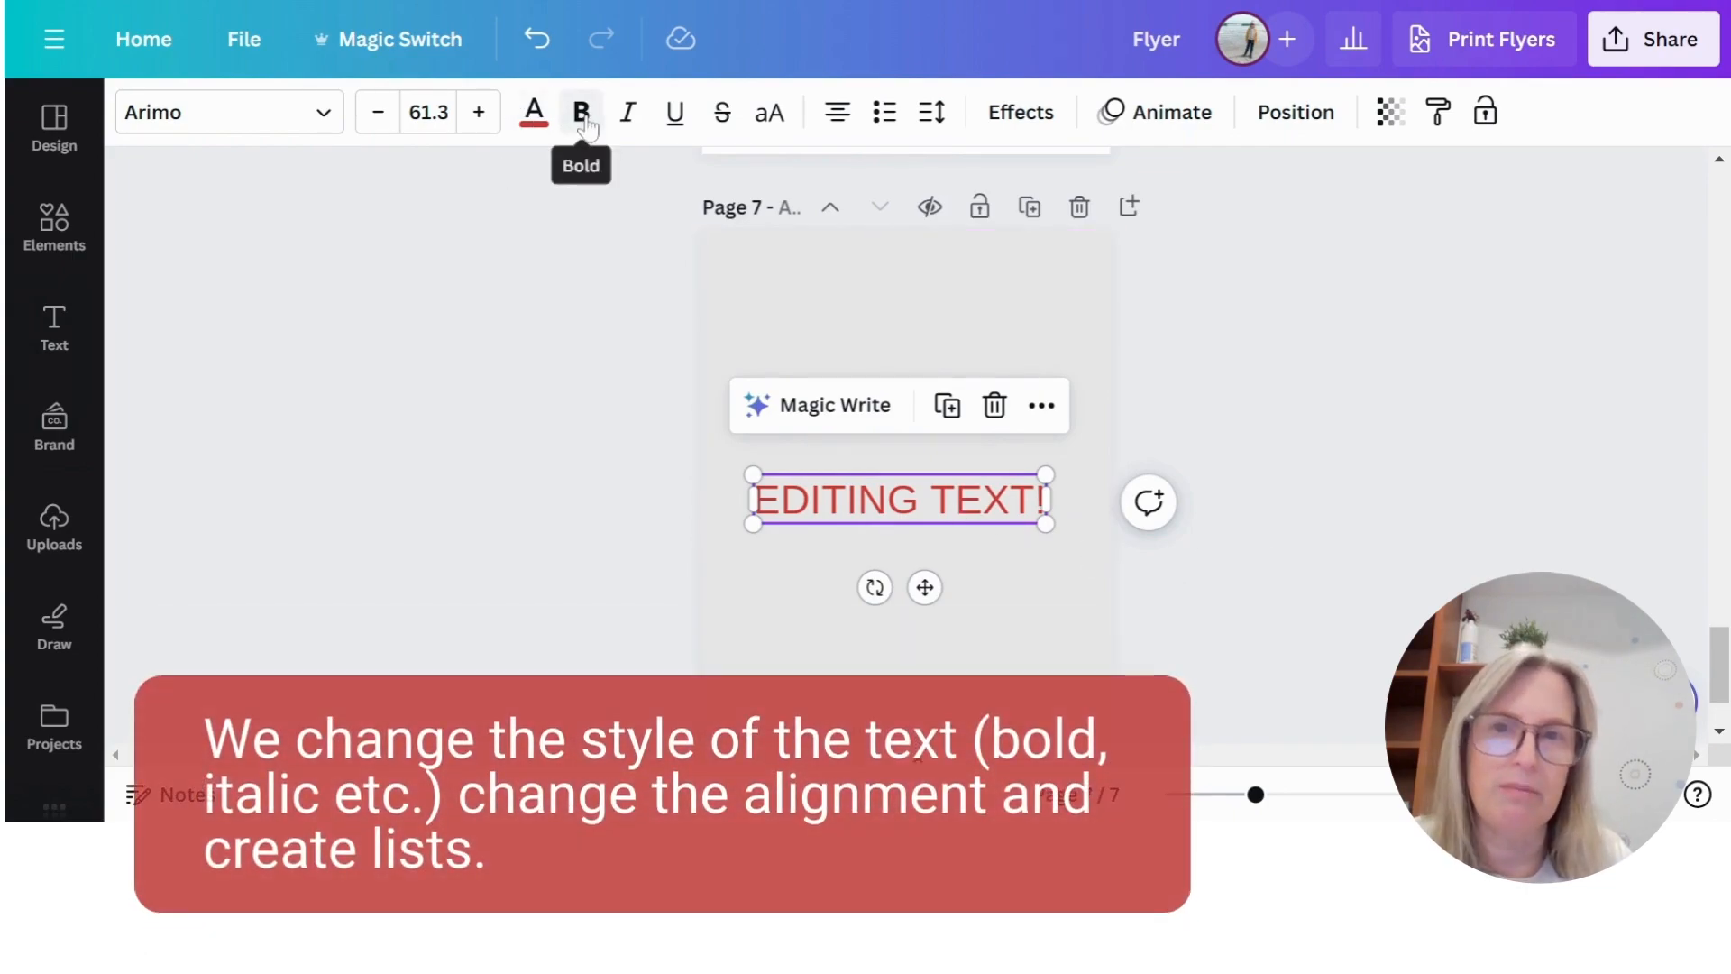
# - Make the "EDITING TEXT!" text bold and italic
pyautogui.click(581, 112)
pyautogui.click(628, 120)
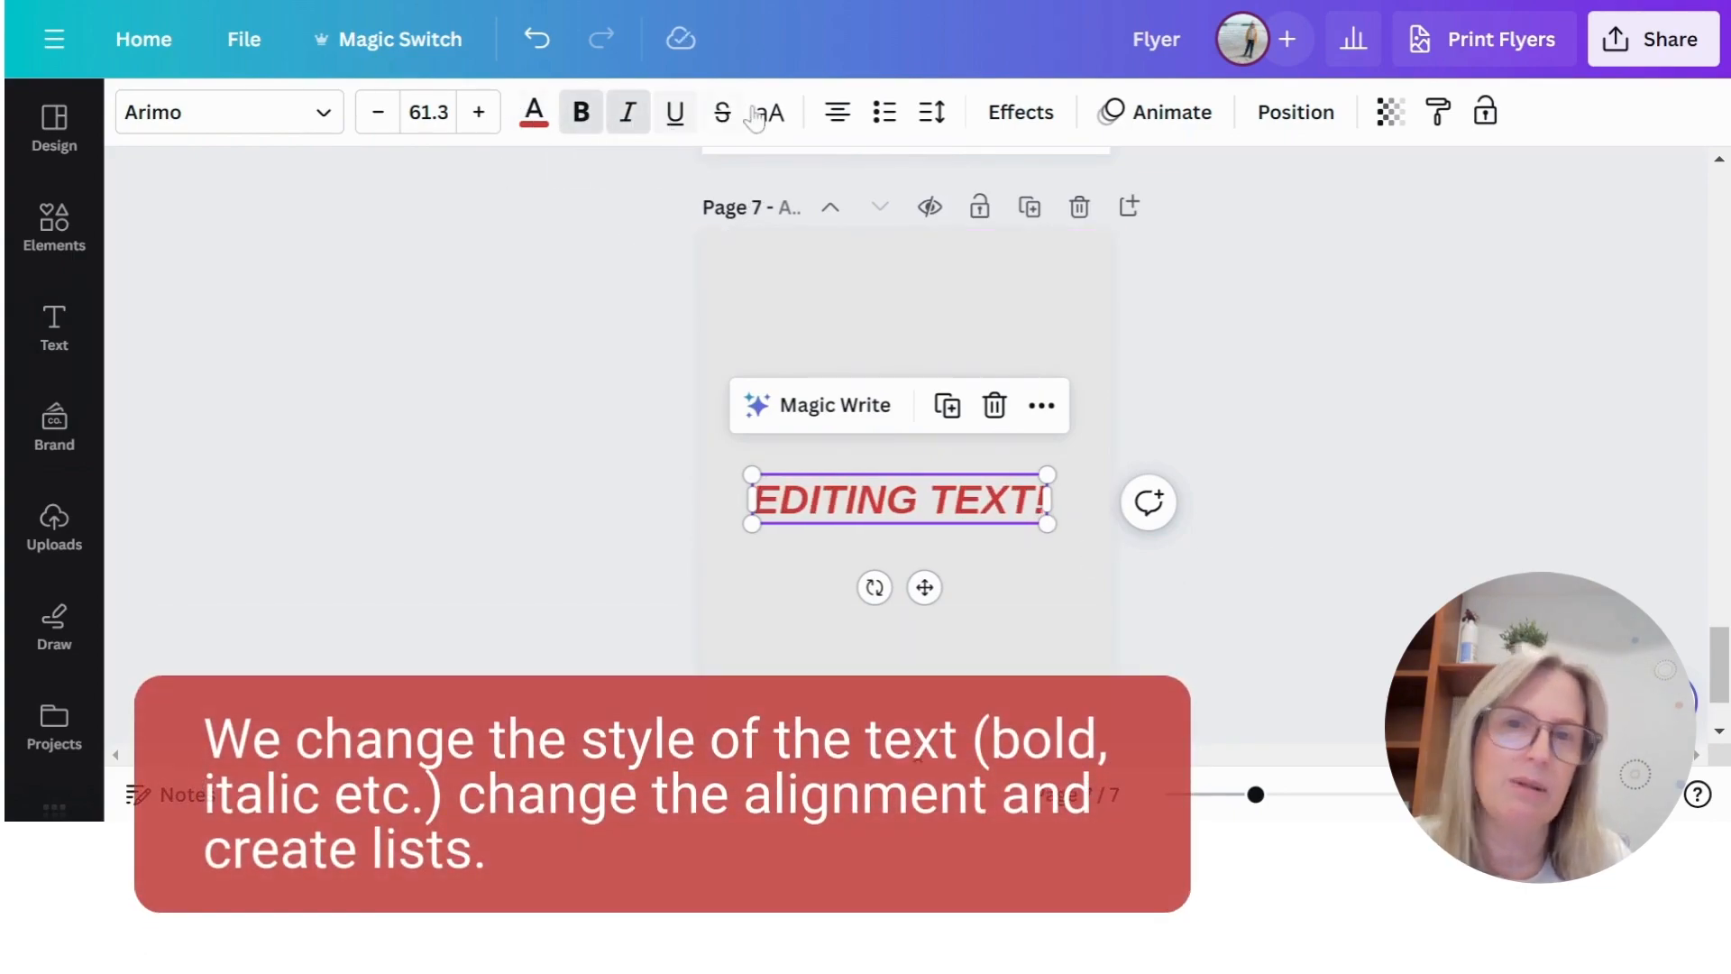
# - Widen the "EDITING TEXT!" box slightly on both sides and set its text alignment to justified
pyautogui.click(836, 116)
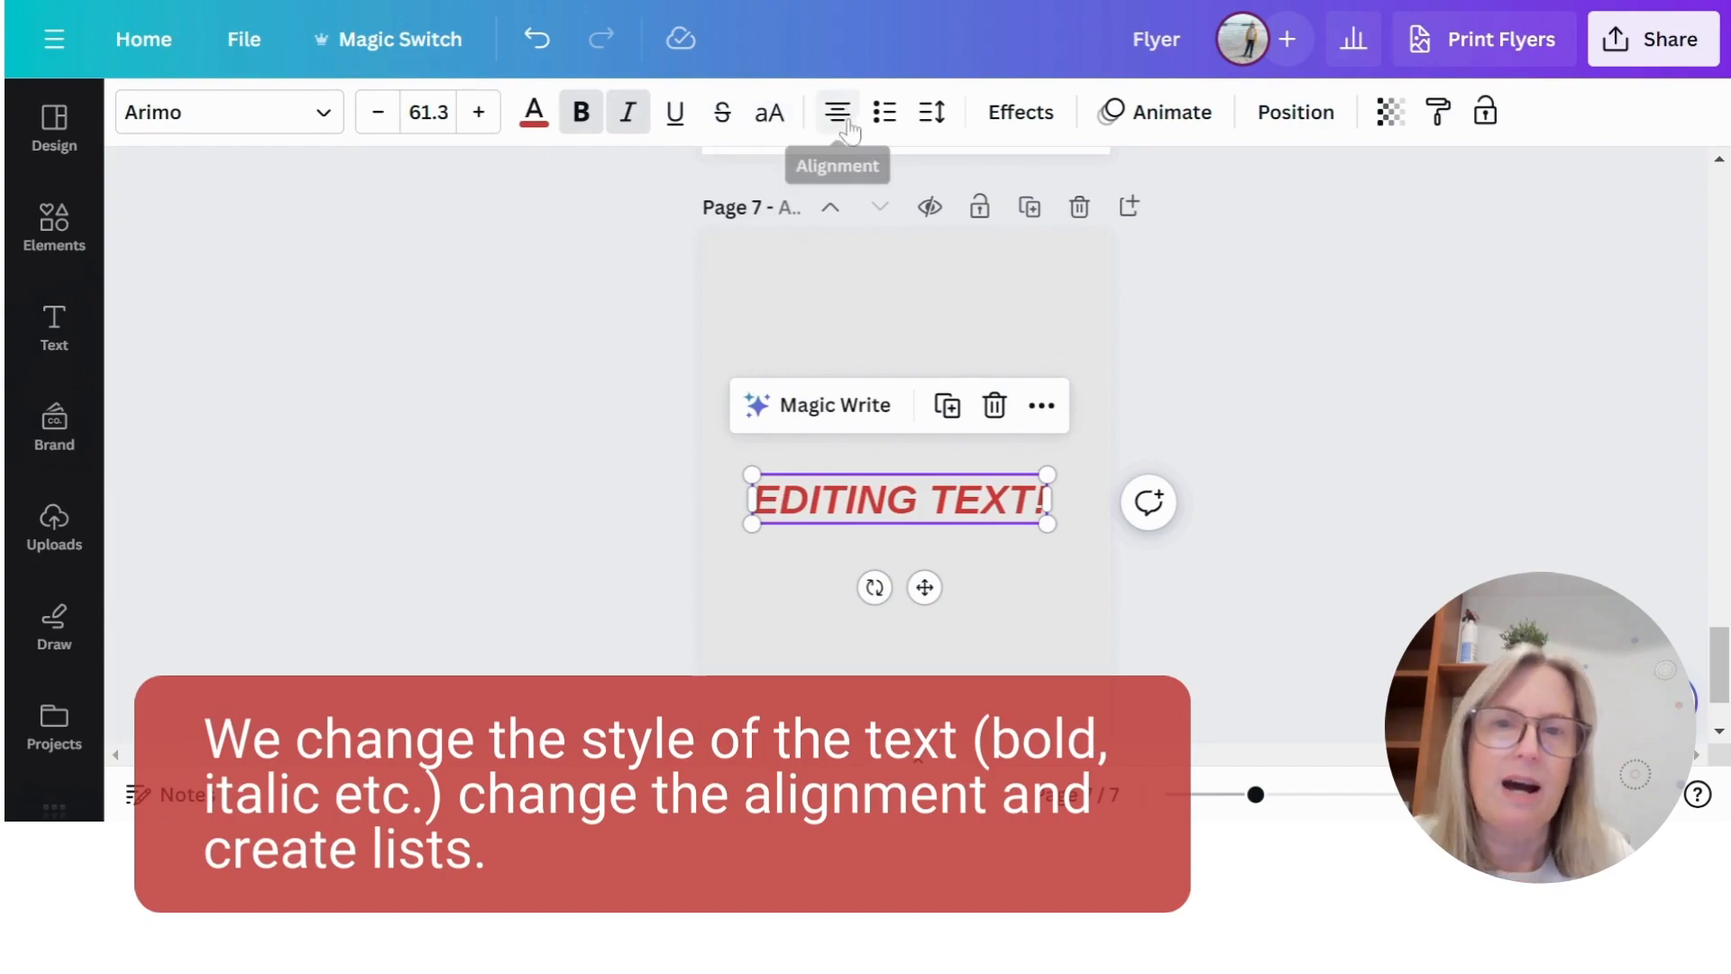
pyautogui.moveTo(746, 497); pyautogui.dragTo(725, 497)
pyautogui.moveTo(1052, 497); pyautogui.dragTo(1071, 497)
pyautogui.click(836, 118)
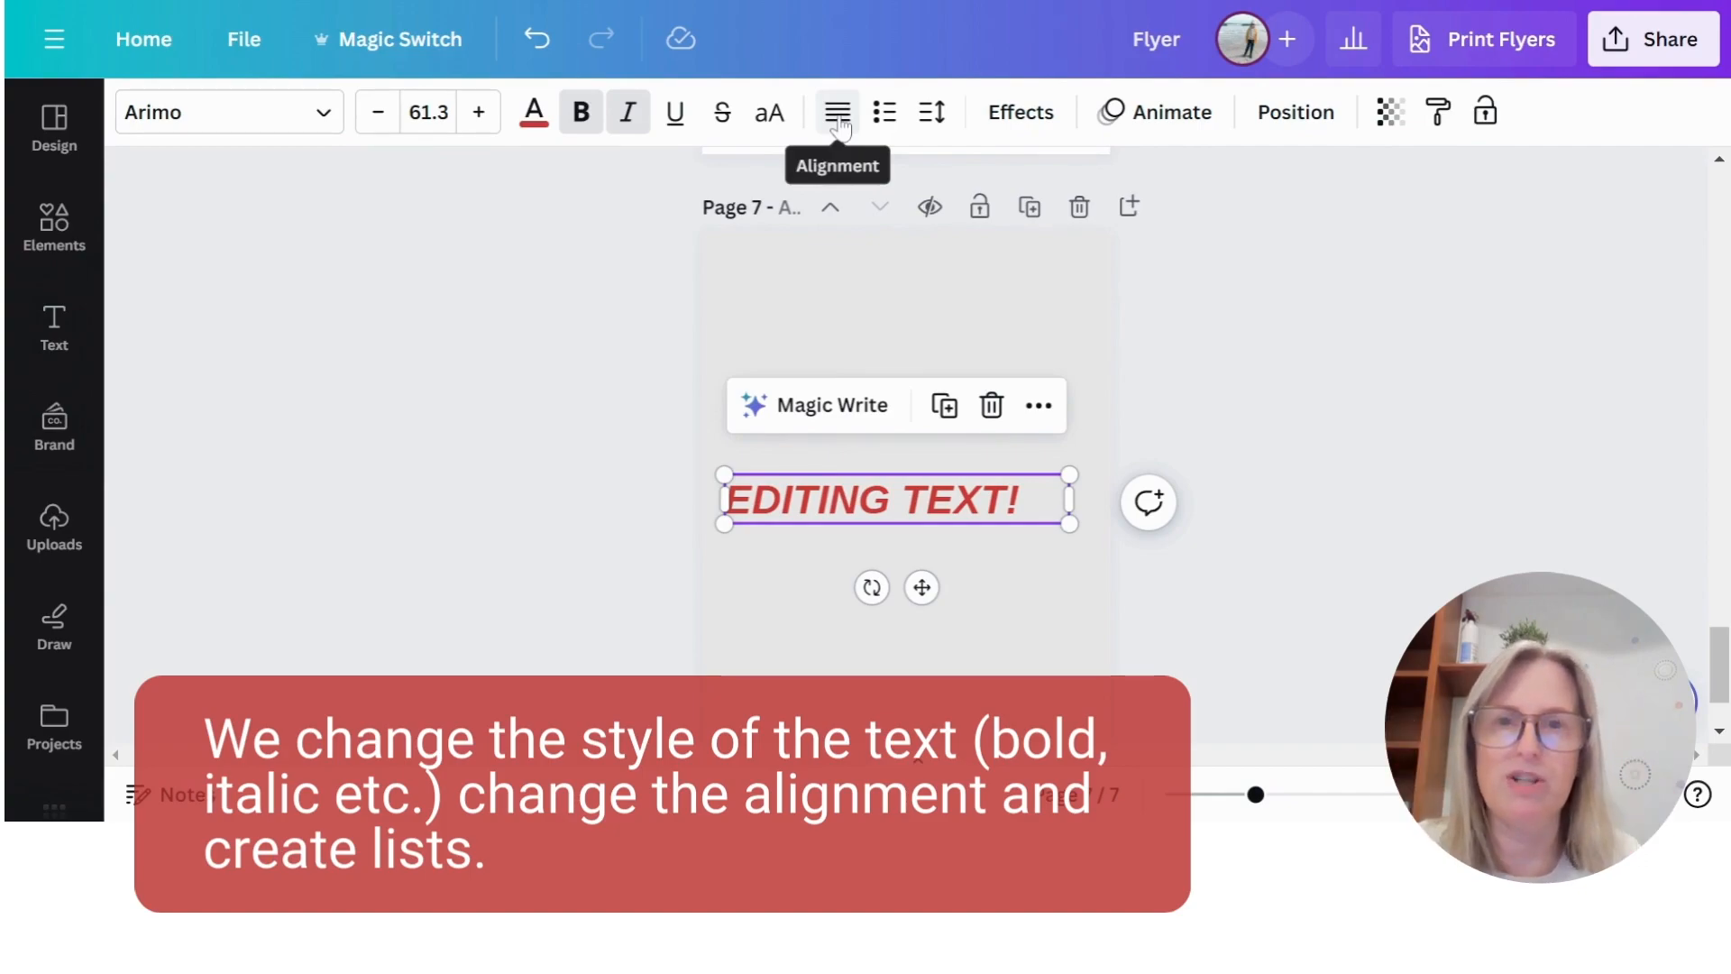
# - Centre-align the "EDITING TEXT!" text and cycle through its list styles until no list is applied
pyautogui.click(838, 115)
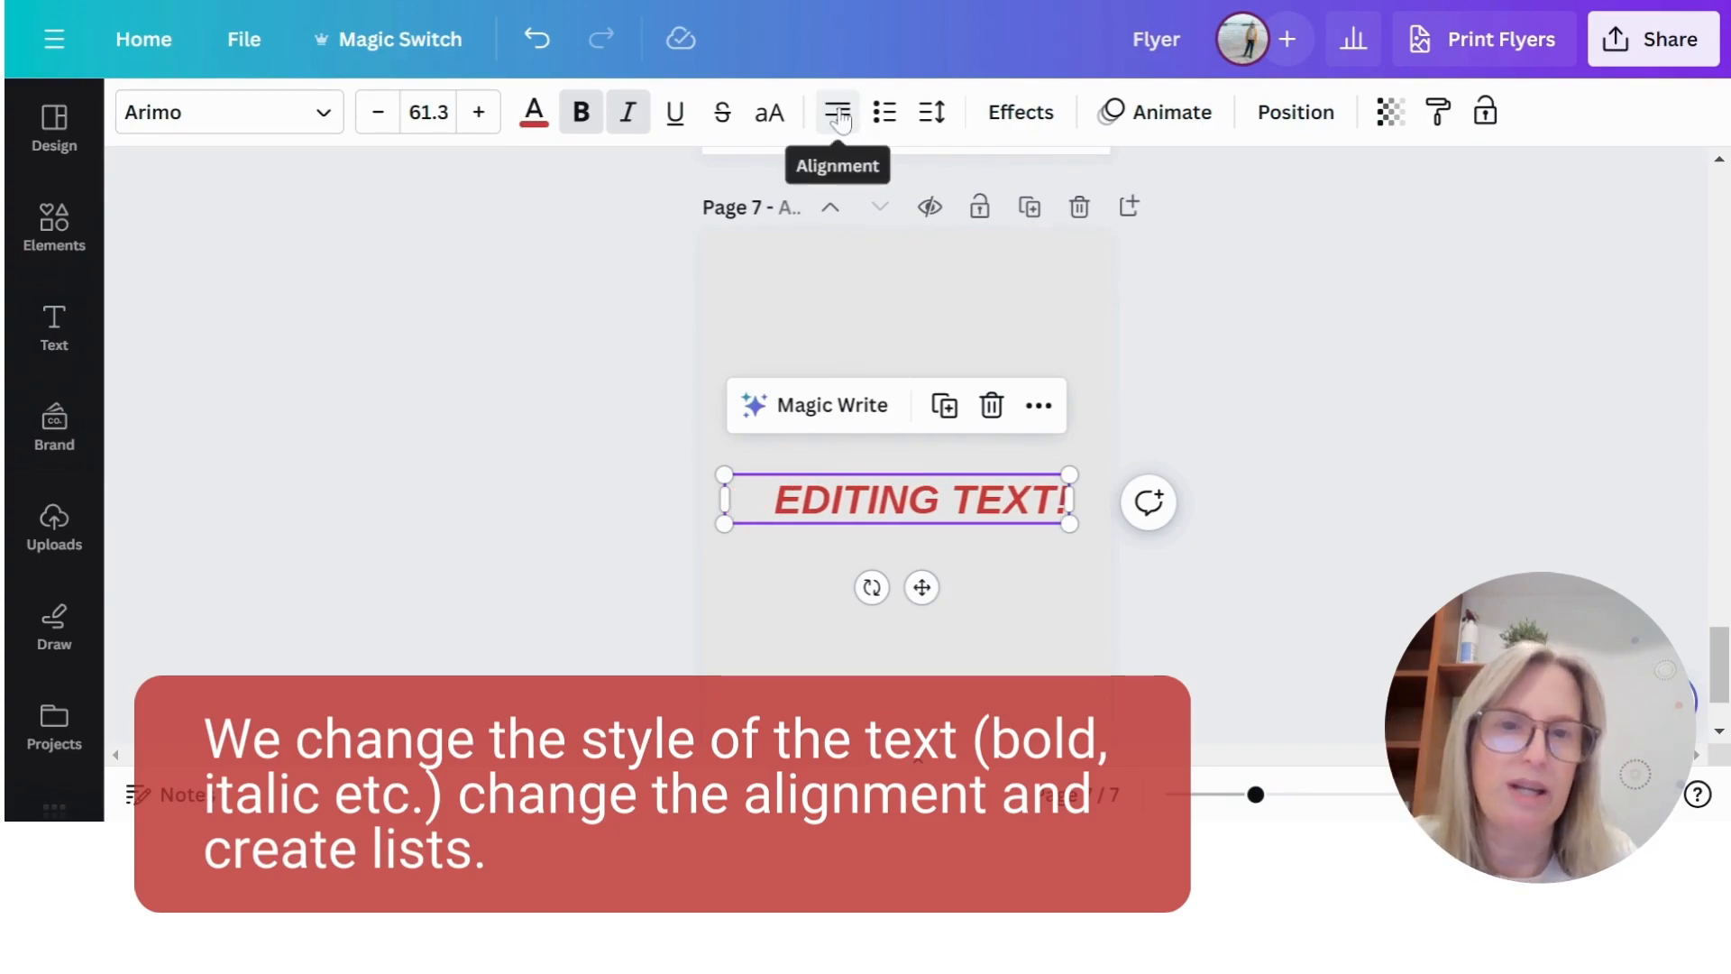
pyautogui.click(837, 122)
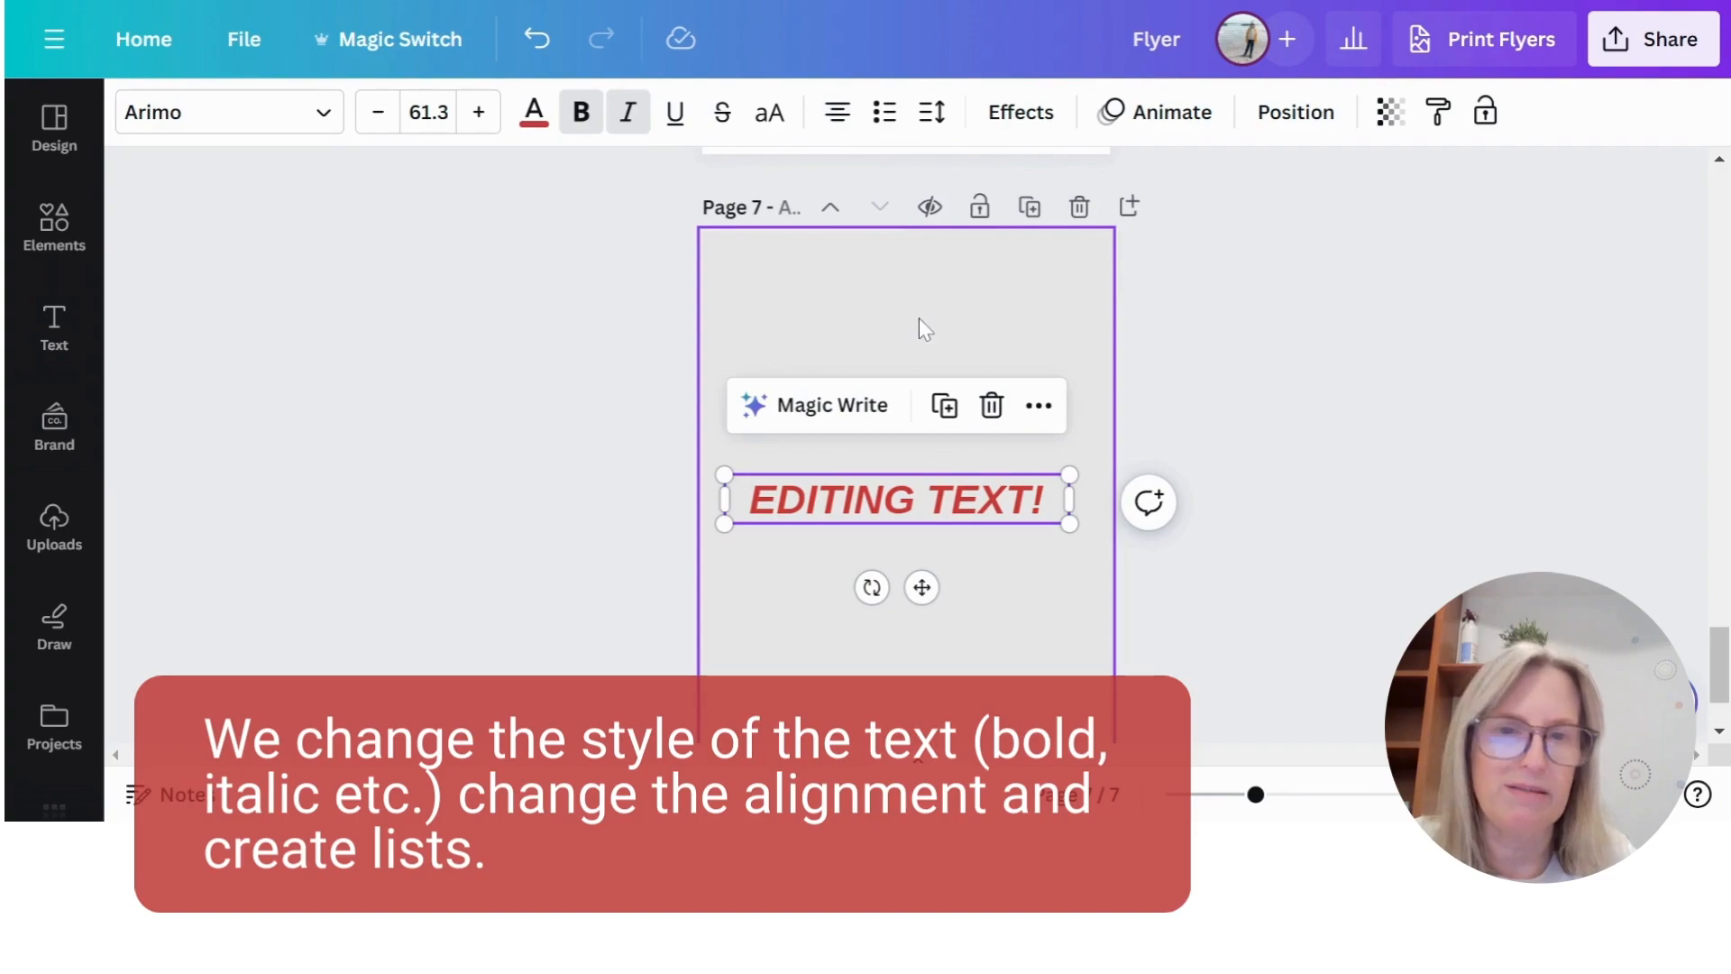
pyautogui.click(883, 117)
pyautogui.click(884, 120)
pyautogui.click(884, 116)
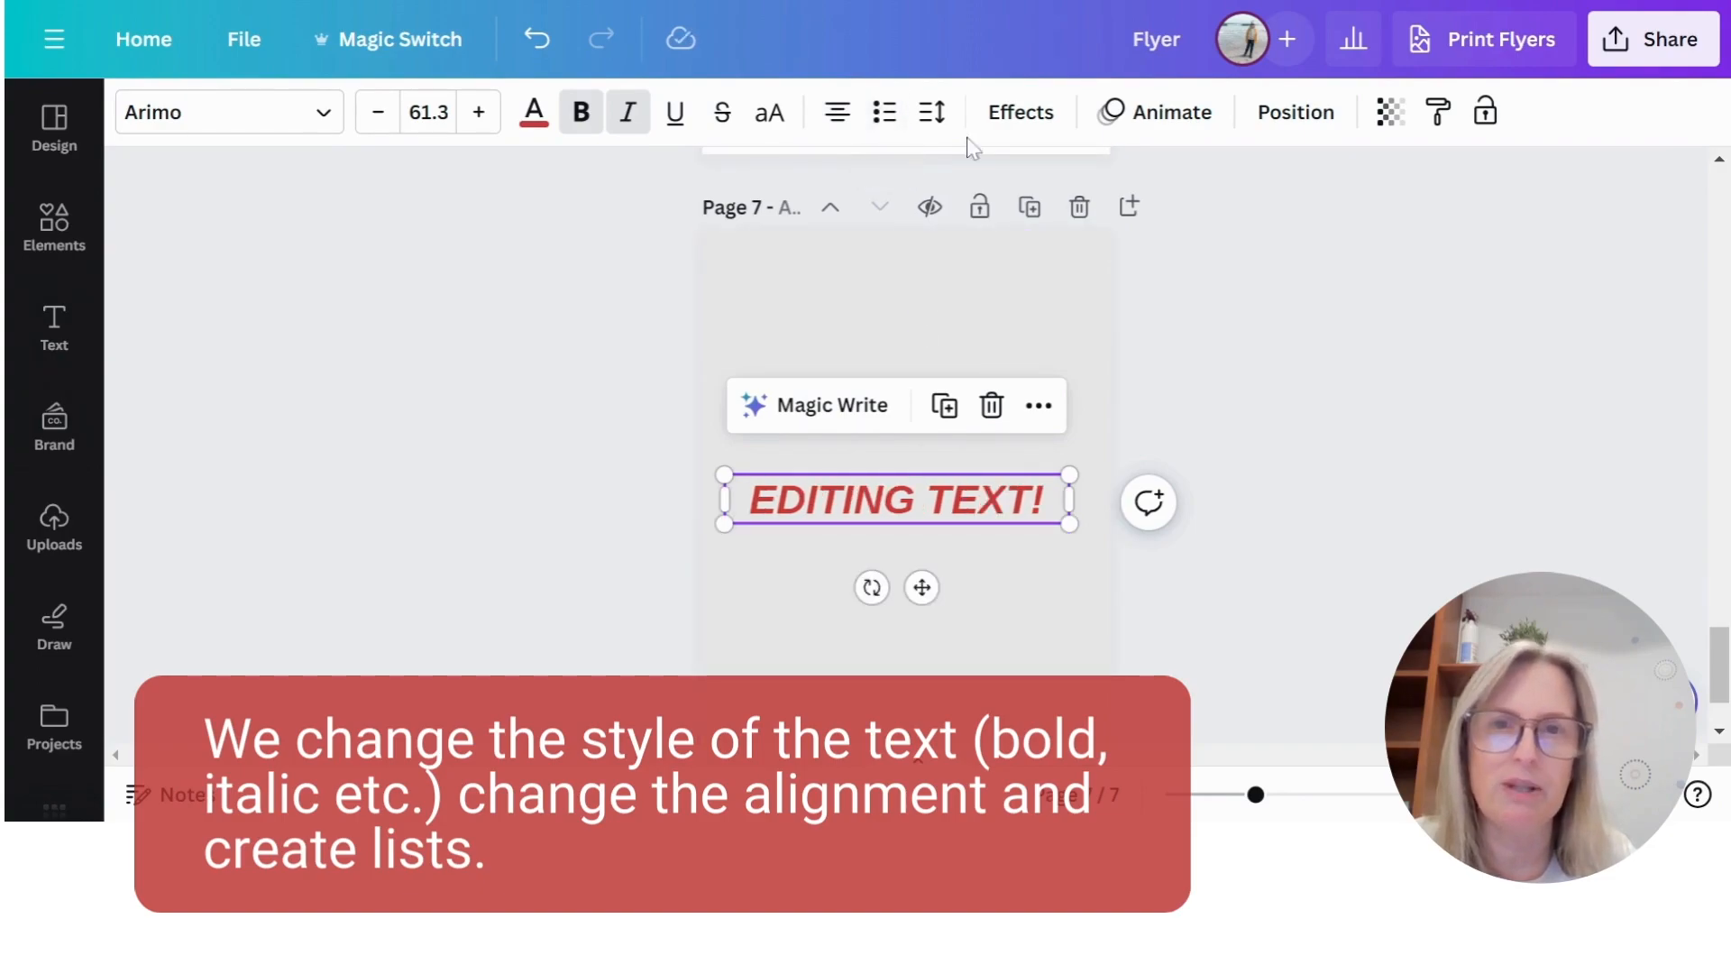
# - Set the letter spacing of the "EDITING TEXT!" text to 30
pyautogui.click(932, 114)
pyautogui.moveTo(993, 221)
pyautogui.mouseDown()
pyautogui.moveTo(1031, 222)
pyautogui.moveTo(973, 229)
pyautogui.moveTo(1040, 236)
pyautogui.moveTo(996, 236)
pyautogui.moveTo(1010, 243)
pyautogui.mouseUp()
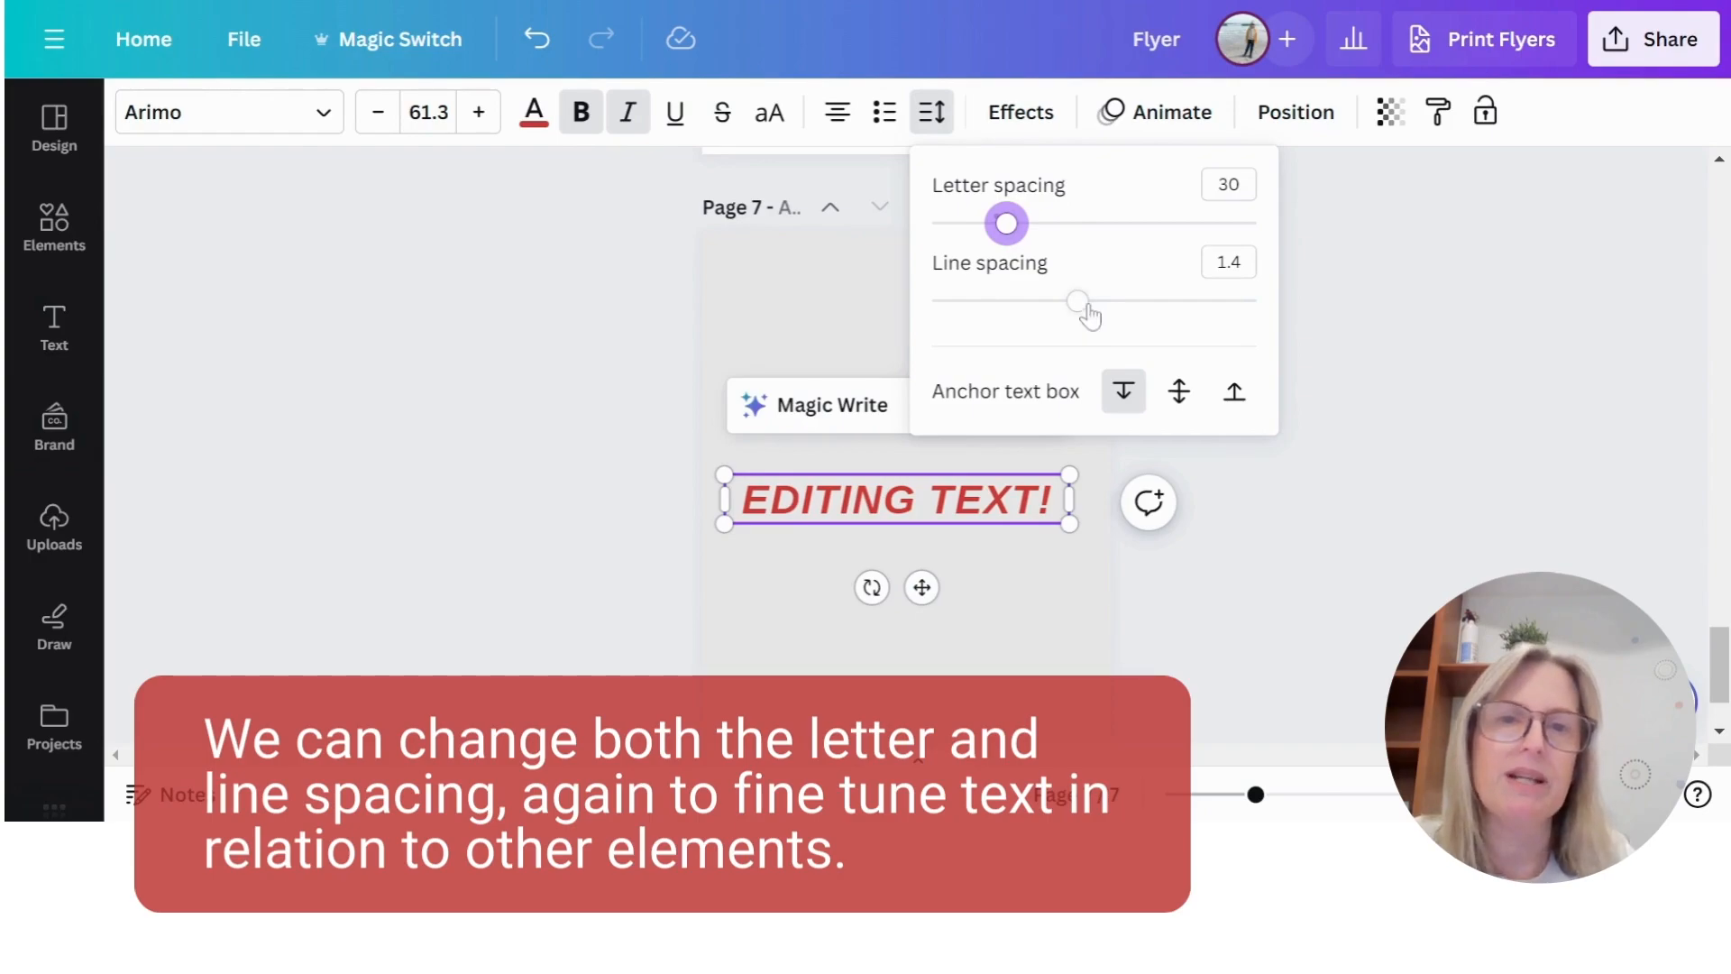
# - Break the heading before "TEXT!" so it starts a second line, and set the line spacing to 0.74
pyautogui.click(933, 503)
pyautogui.click(933, 502)
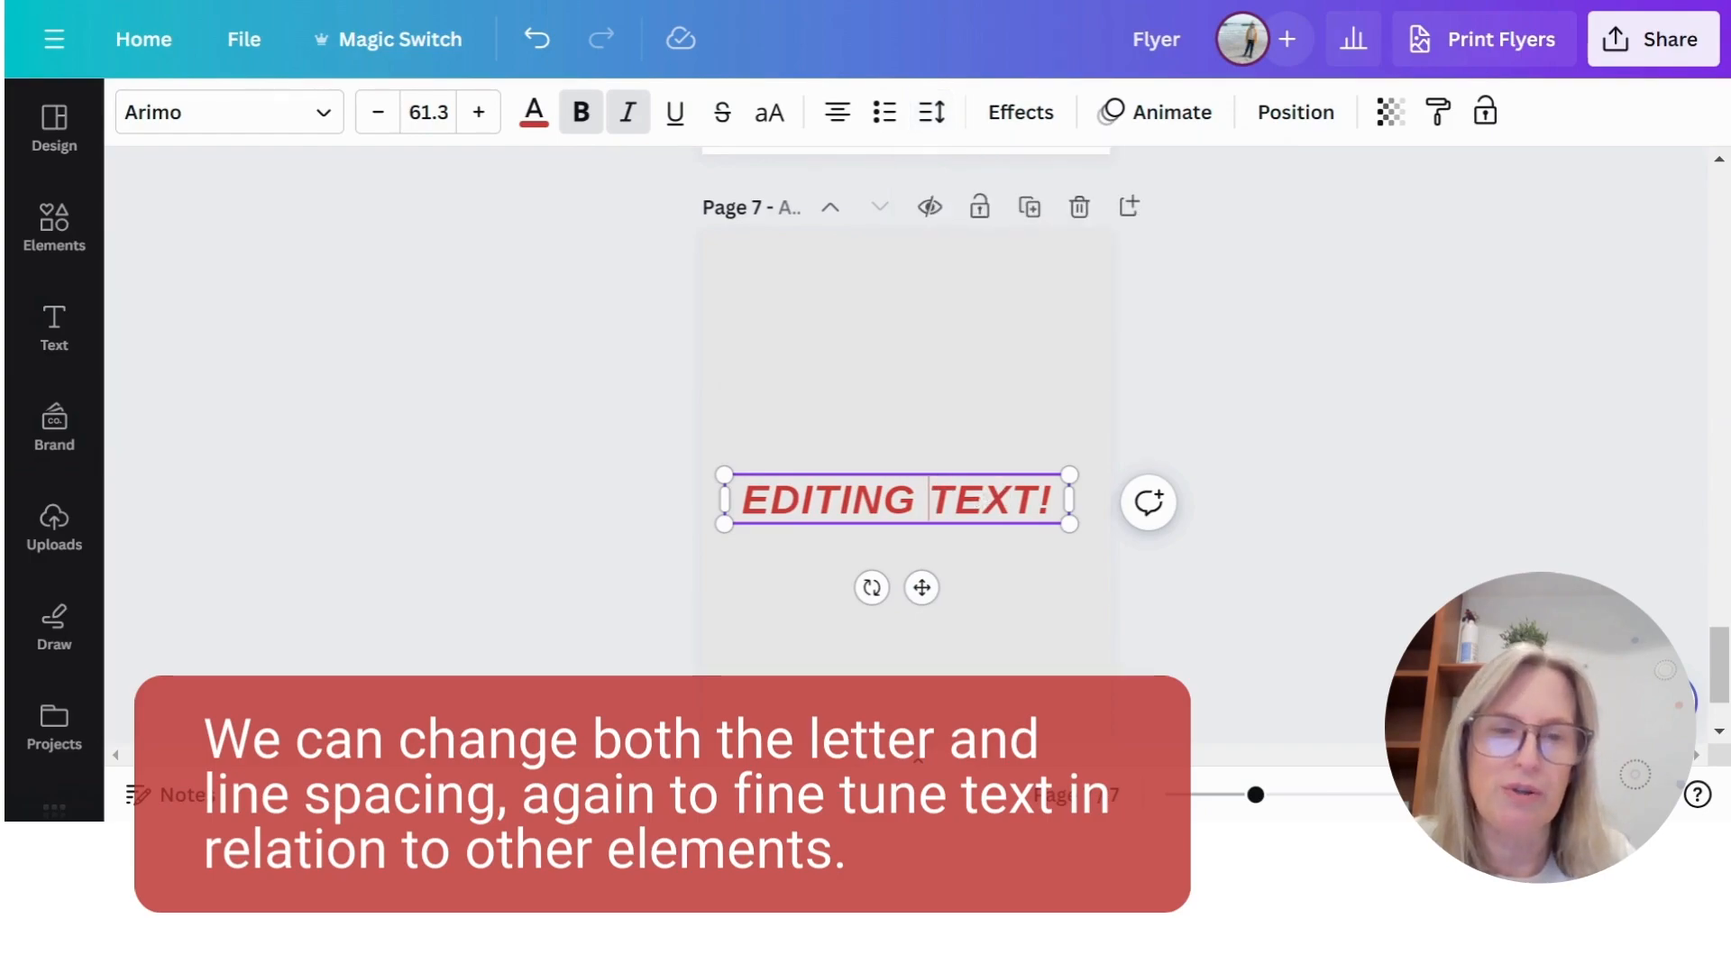
pyautogui.press('Return')
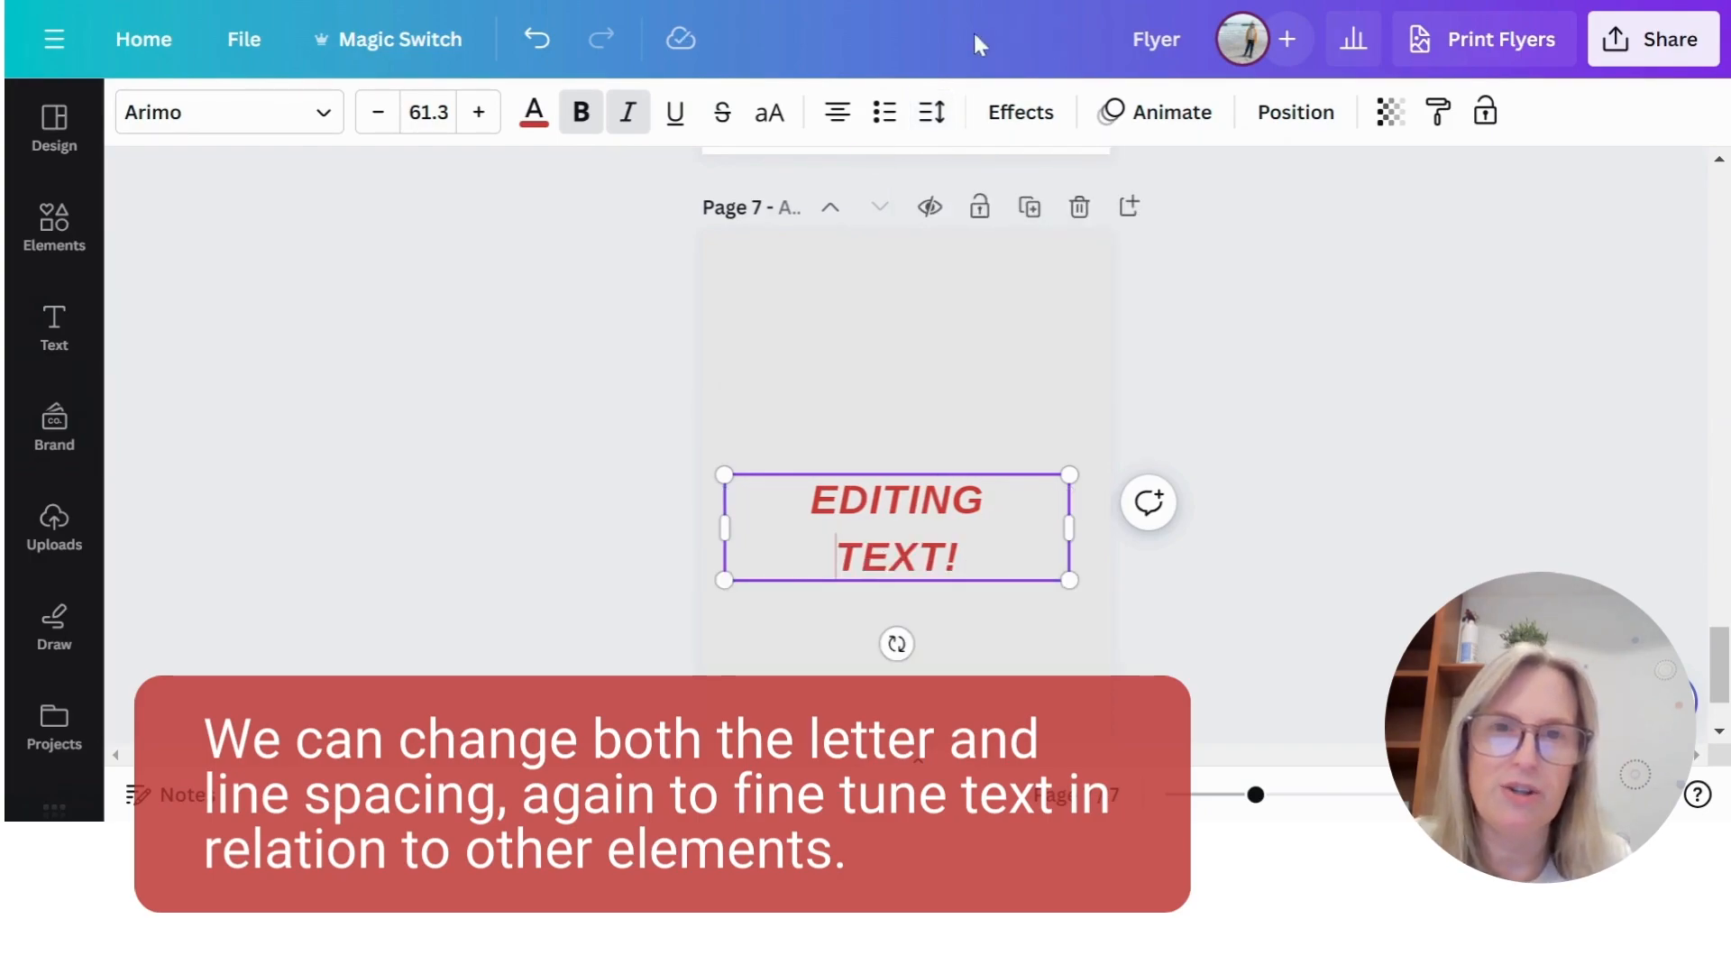
pyautogui.click(936, 115)
pyautogui.moveTo(1088, 307); pyautogui.dragTo(976, 335)
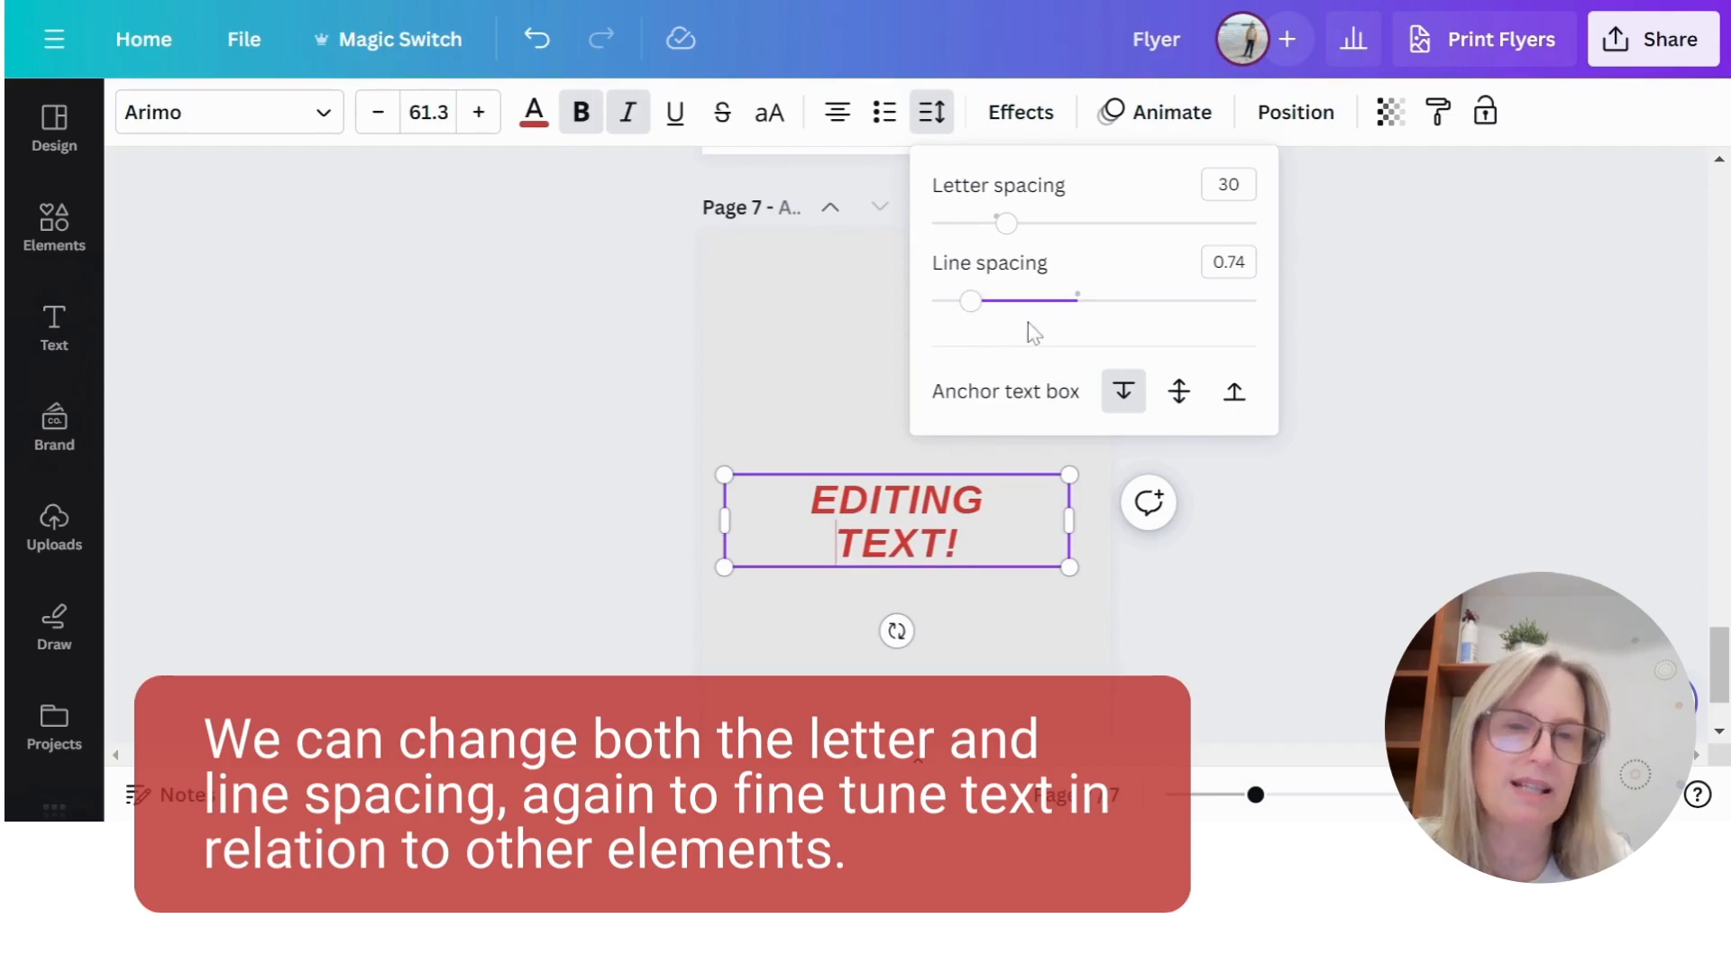
pyautogui.click(840, 377)
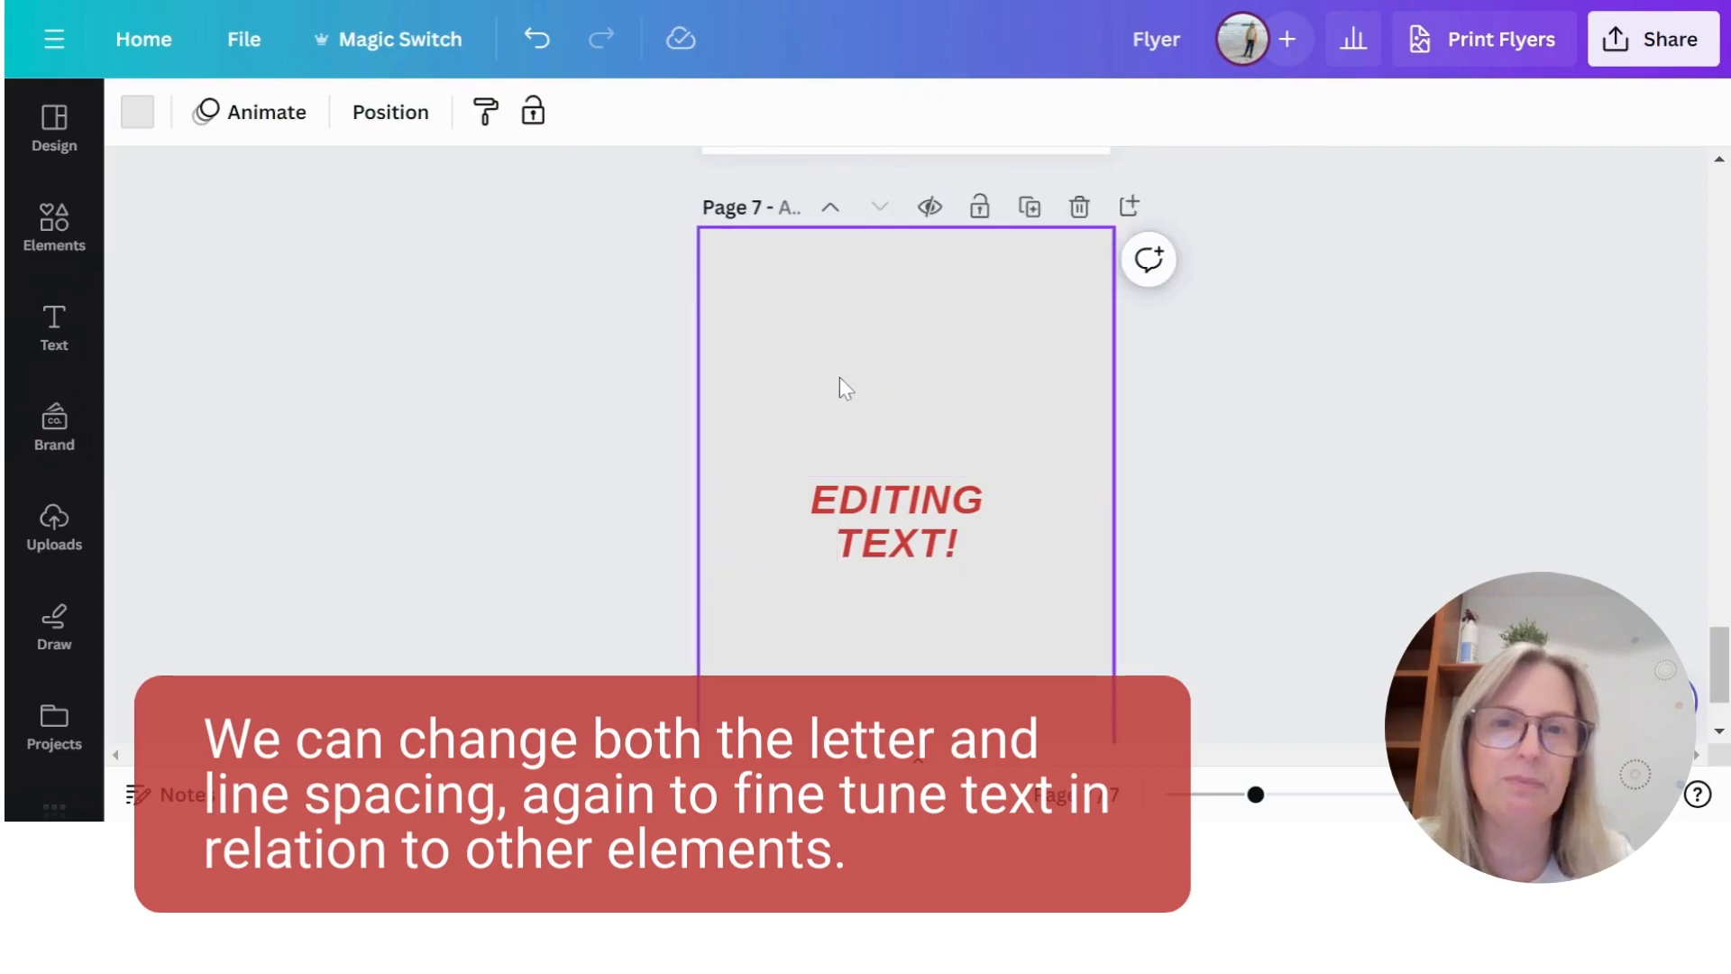
# - Add a square shape to page 7, fill it with the medium grey document colour and place it above the text
pyautogui.click(897, 521)
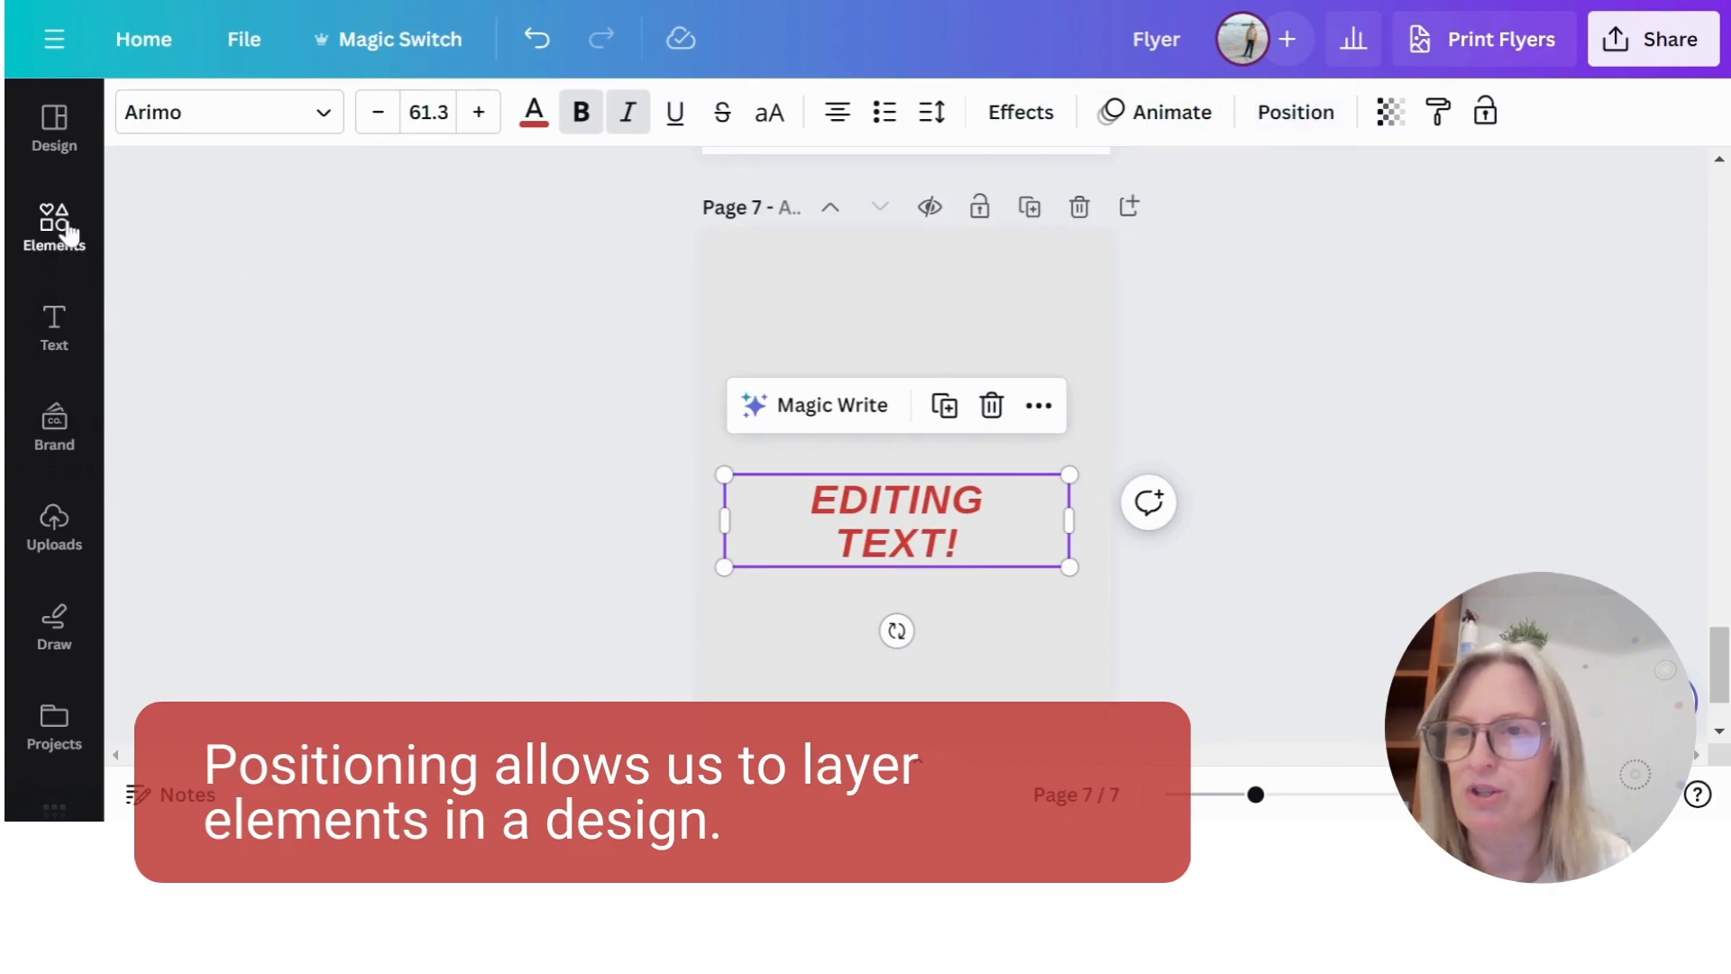
pyautogui.click(89, 257)
pyautogui.click(192, 406)
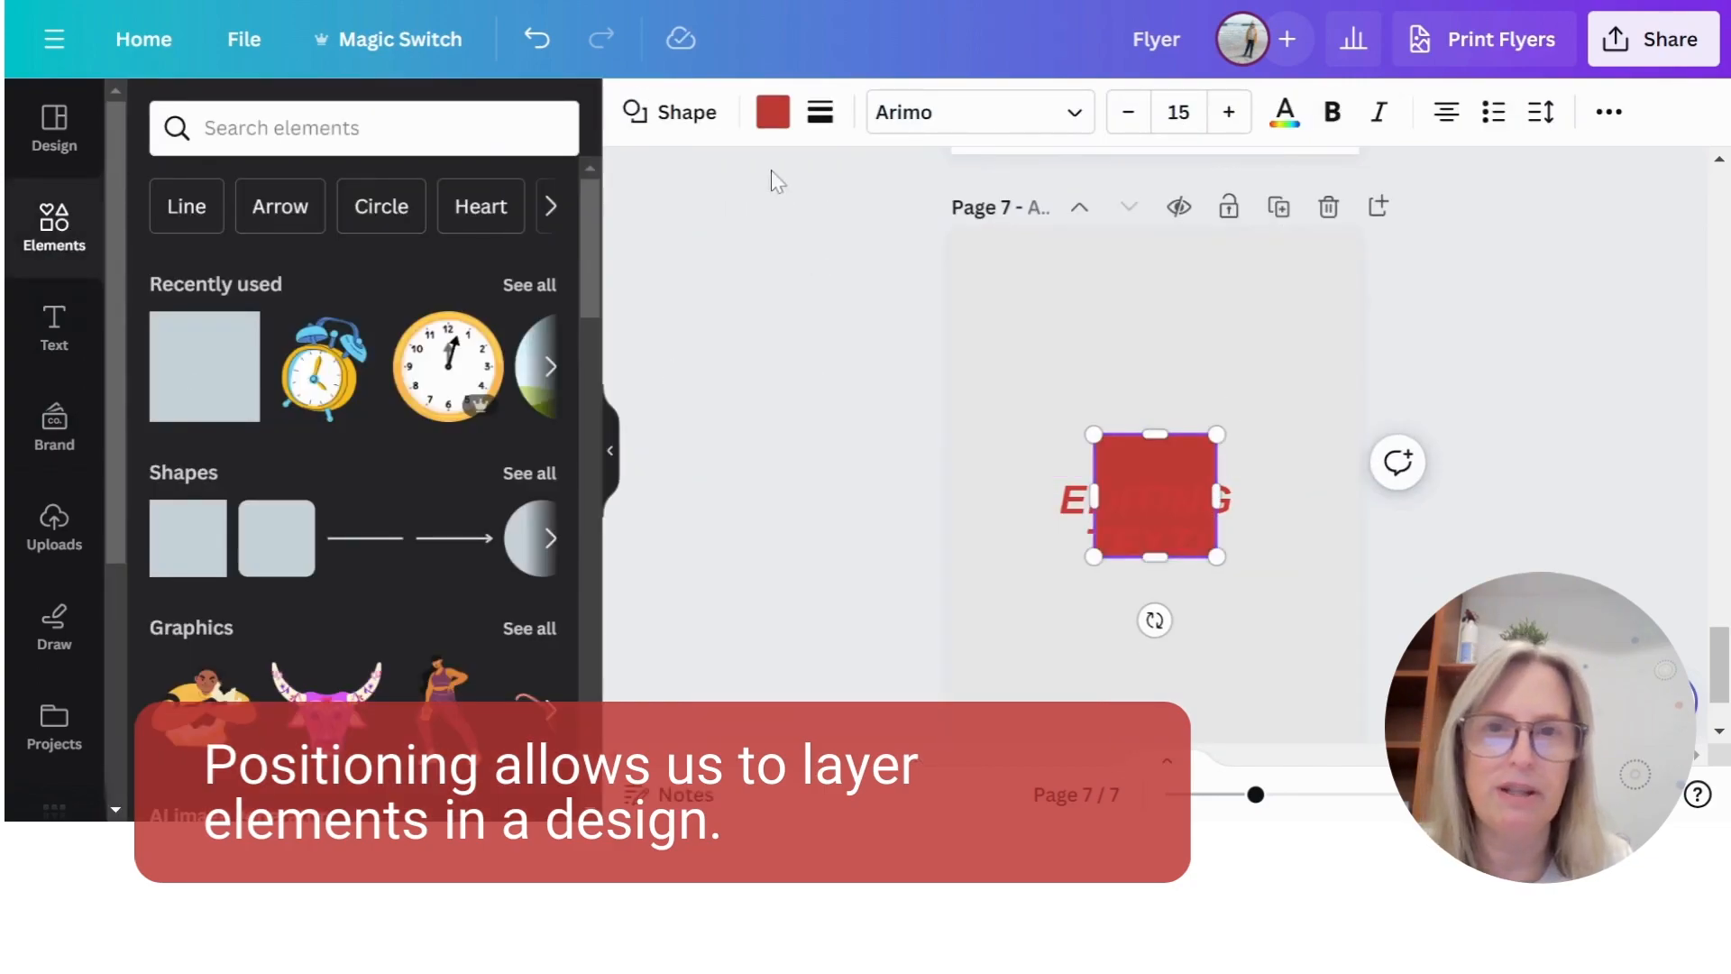
pyautogui.click(770, 115)
pyautogui.click(453, 279)
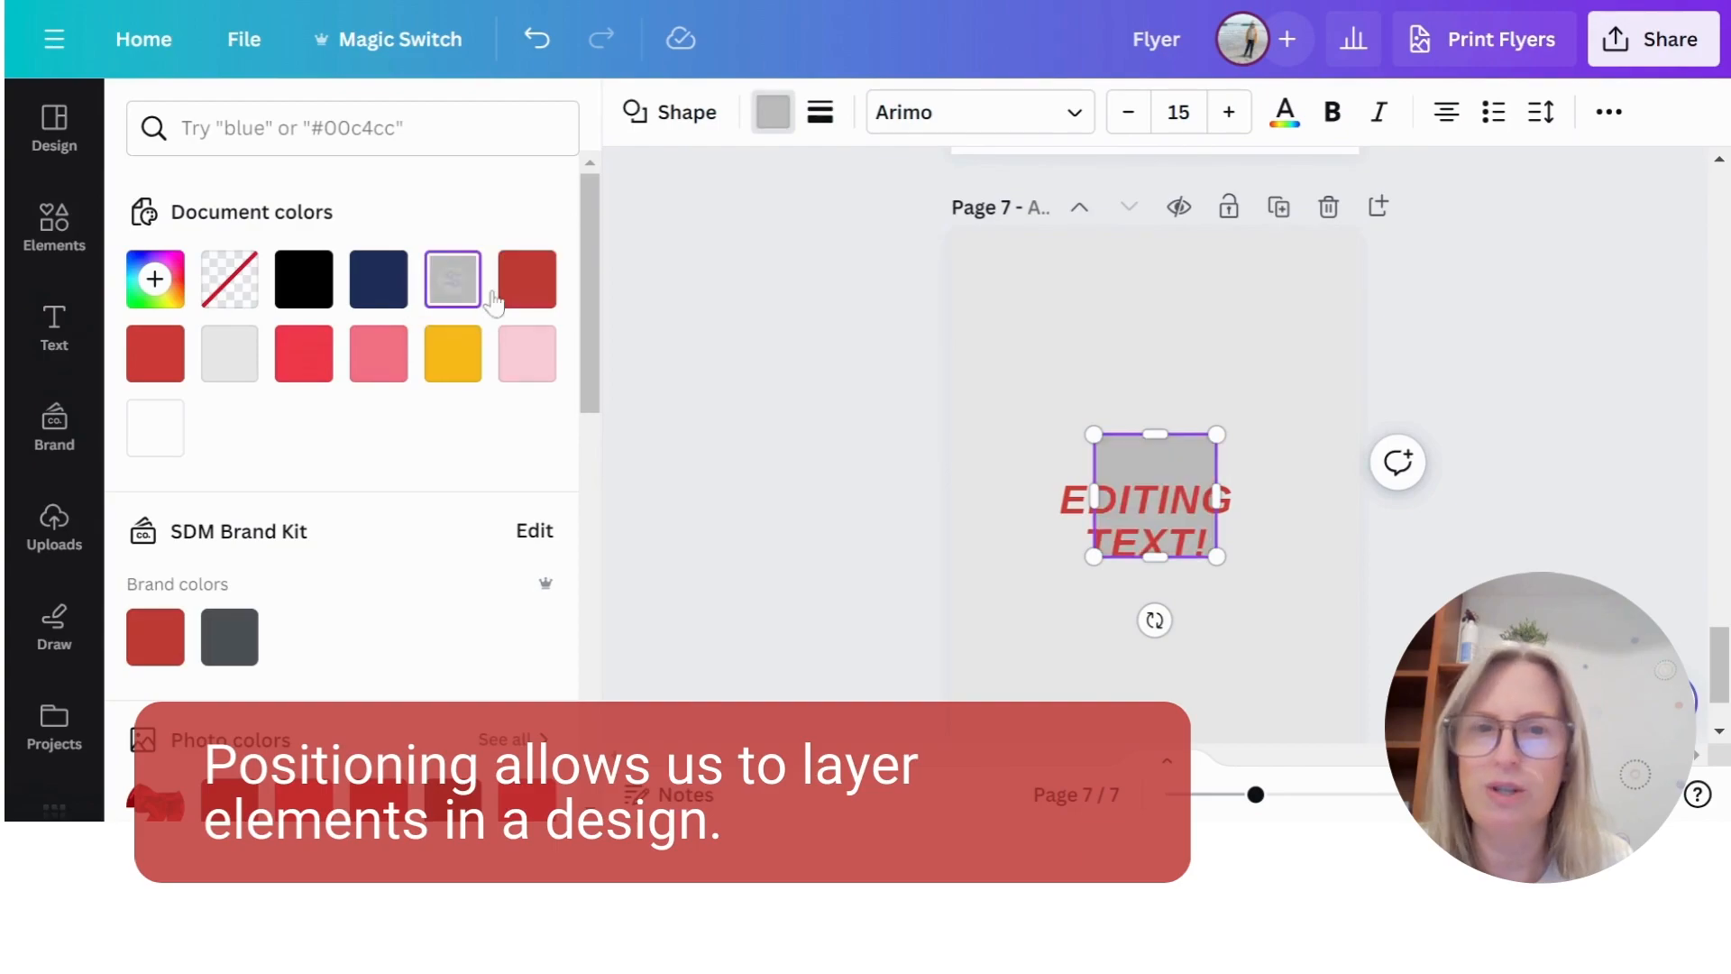
pyautogui.moveTo(1184, 459); pyautogui.dragTo(1178, 337)
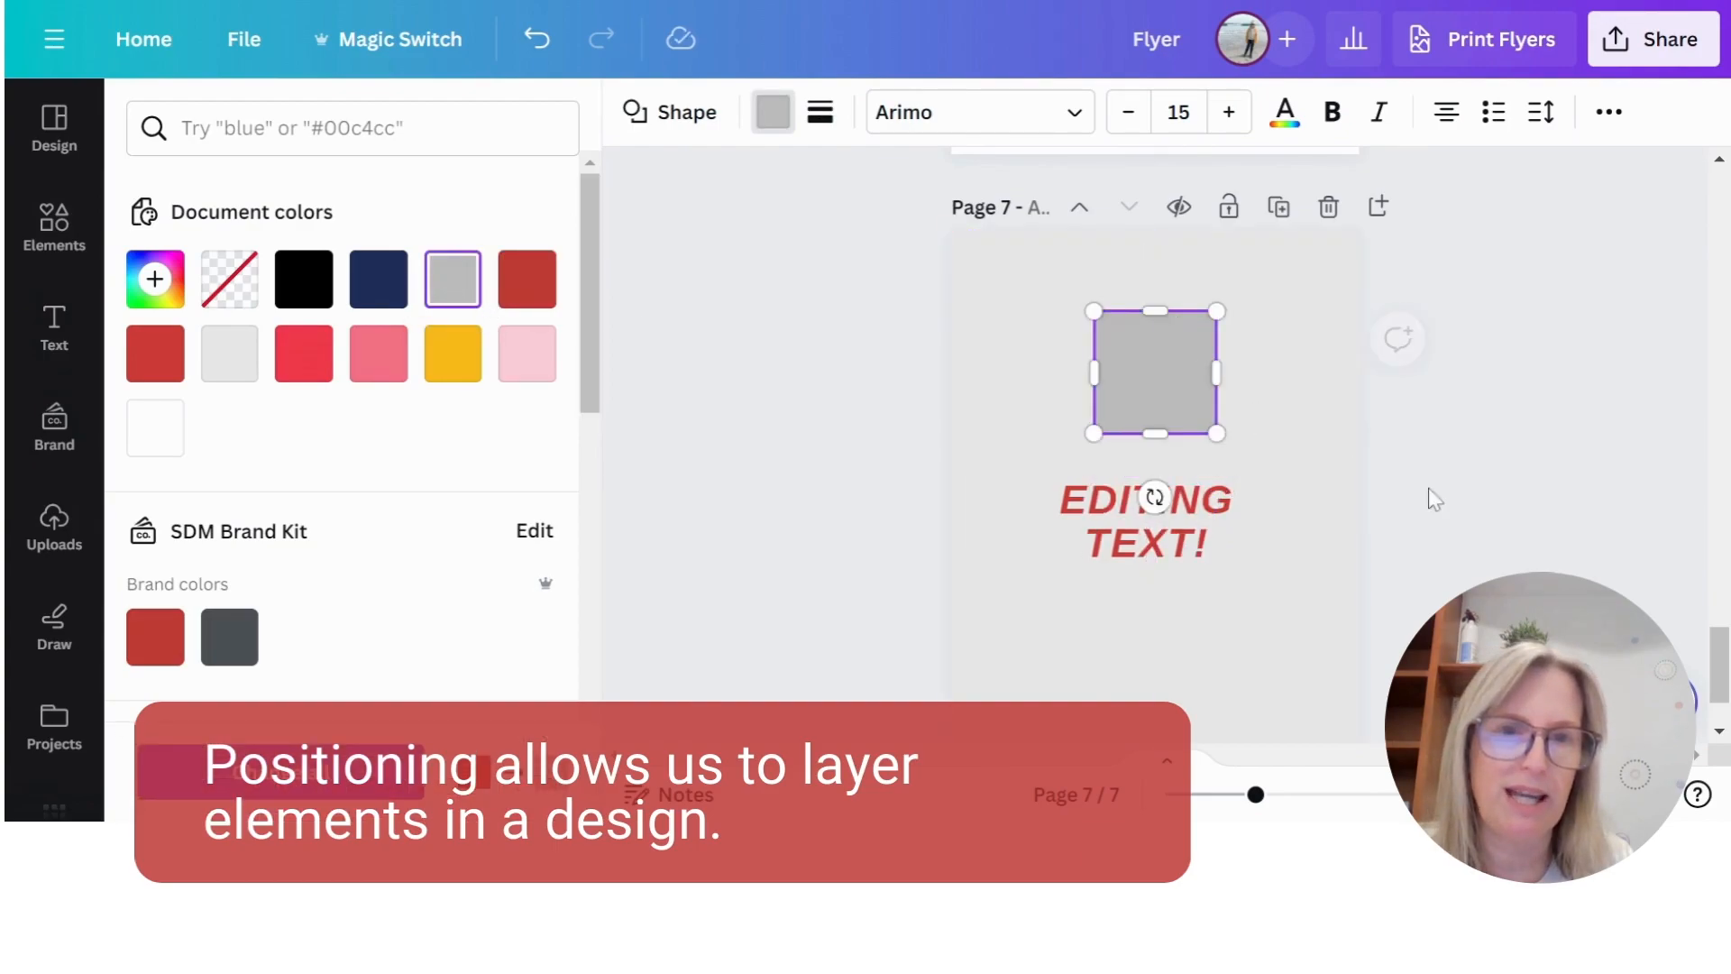
pyautogui.click(841, 566)
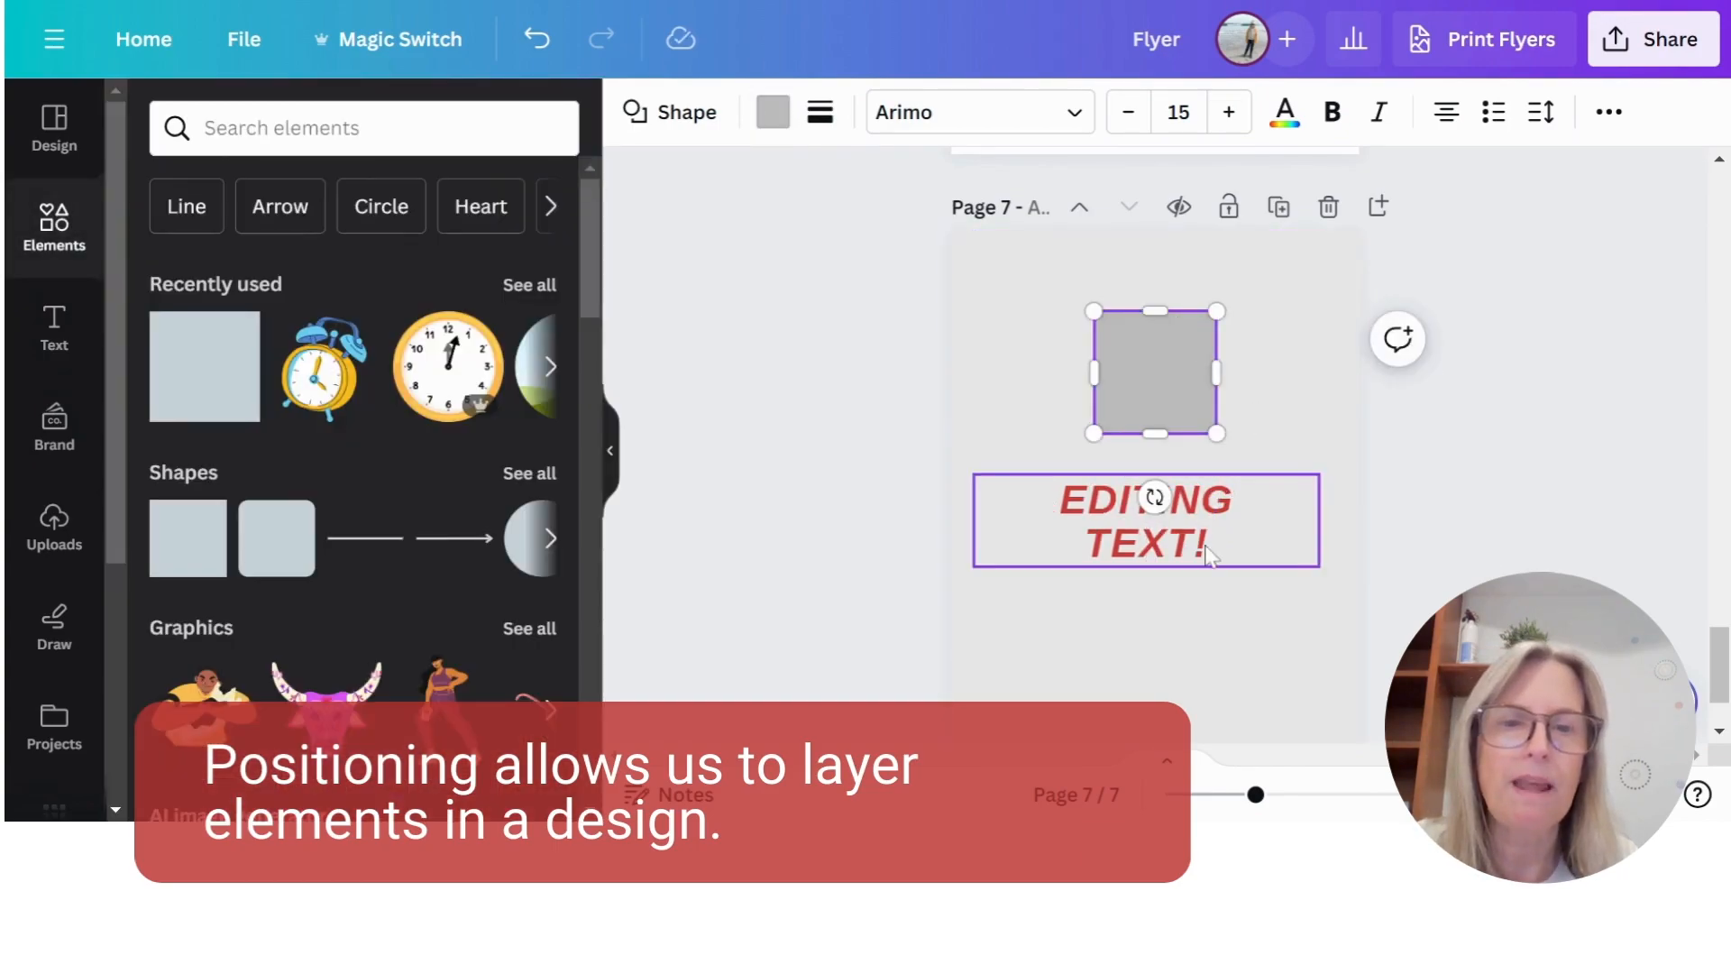
# - Move the "EDITING TEXT!" text up so it overlaps the lower part of the grey square
pyautogui.click(1235, 550)
pyautogui.scroll(-5, 603, 456)
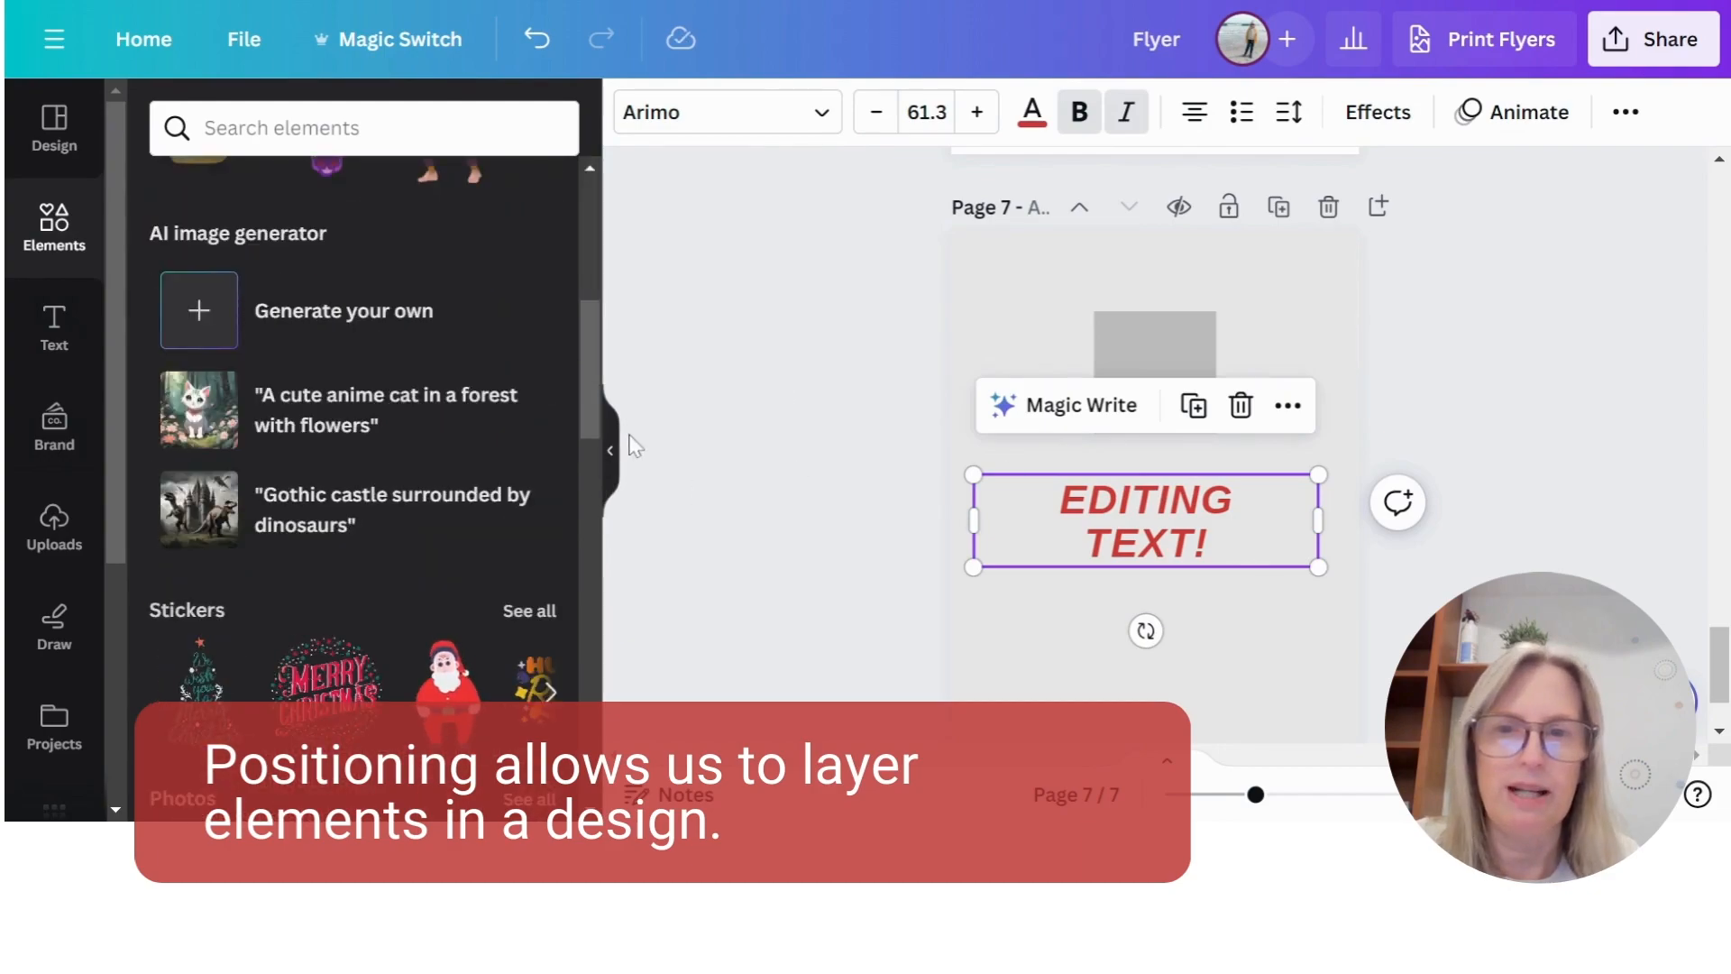
pyautogui.click(610, 450)
pyautogui.moveTo(931, 516); pyautogui.dragTo(941, 402)
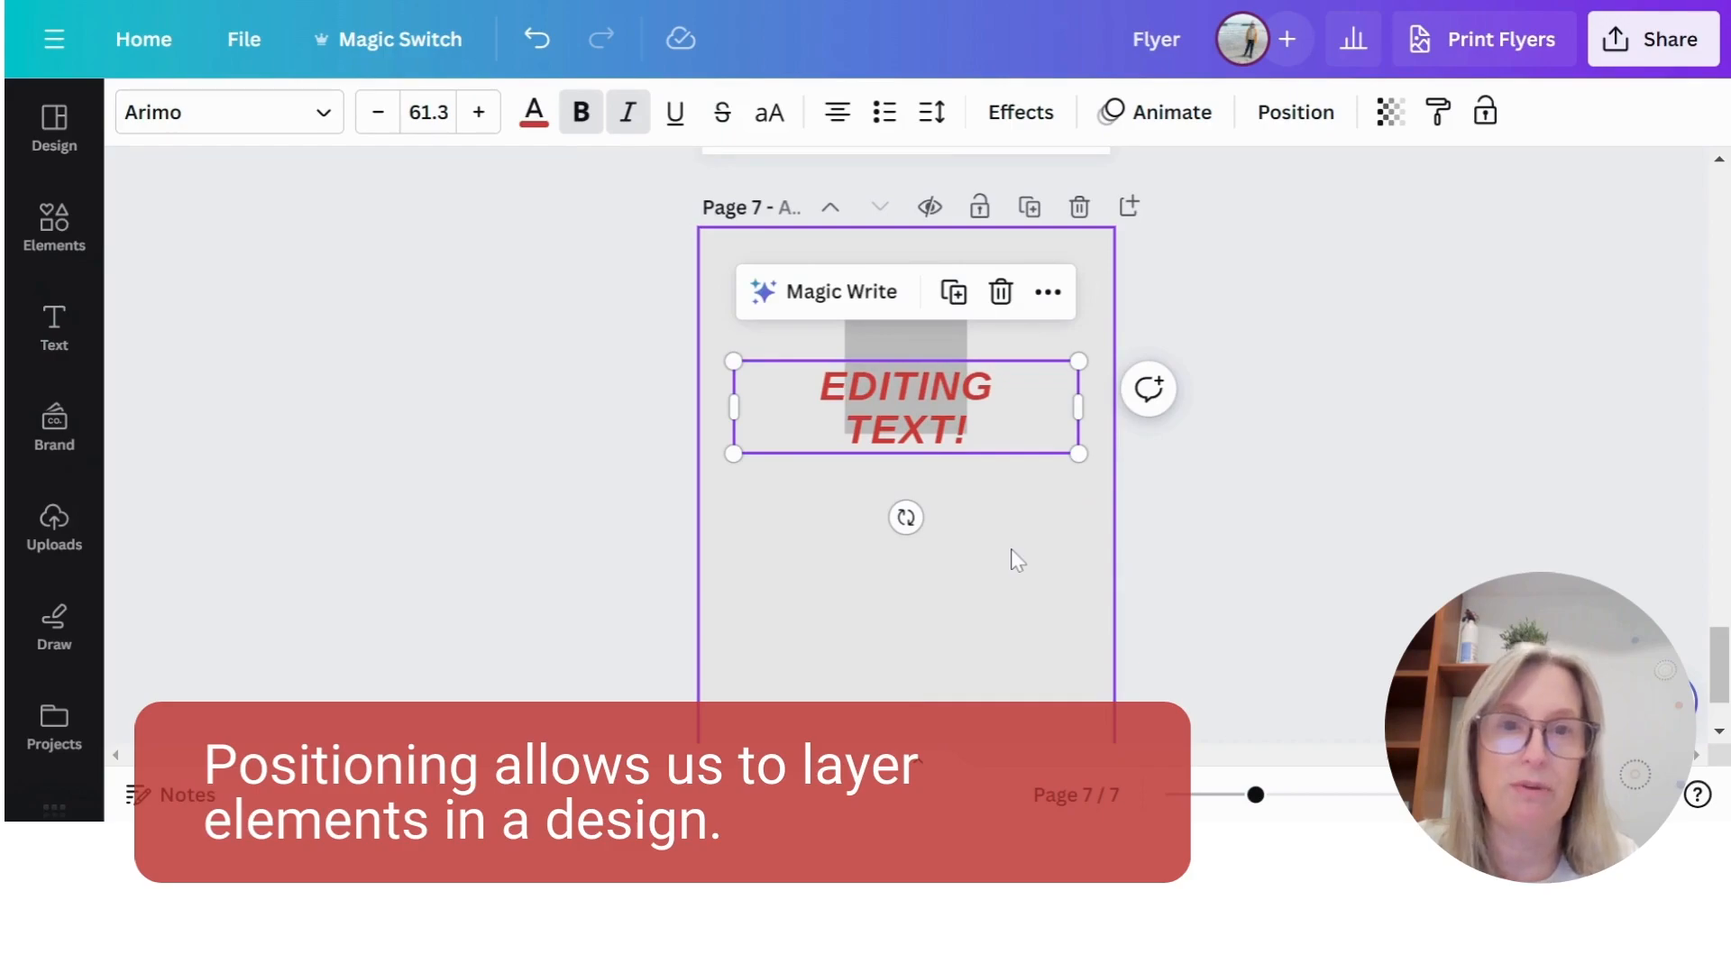
# - Send the "EDITING TEXT!" text to the back, behind the grey square, and bring it to the front again
pyautogui.click(1295, 112)
pyautogui.click(226, 123)
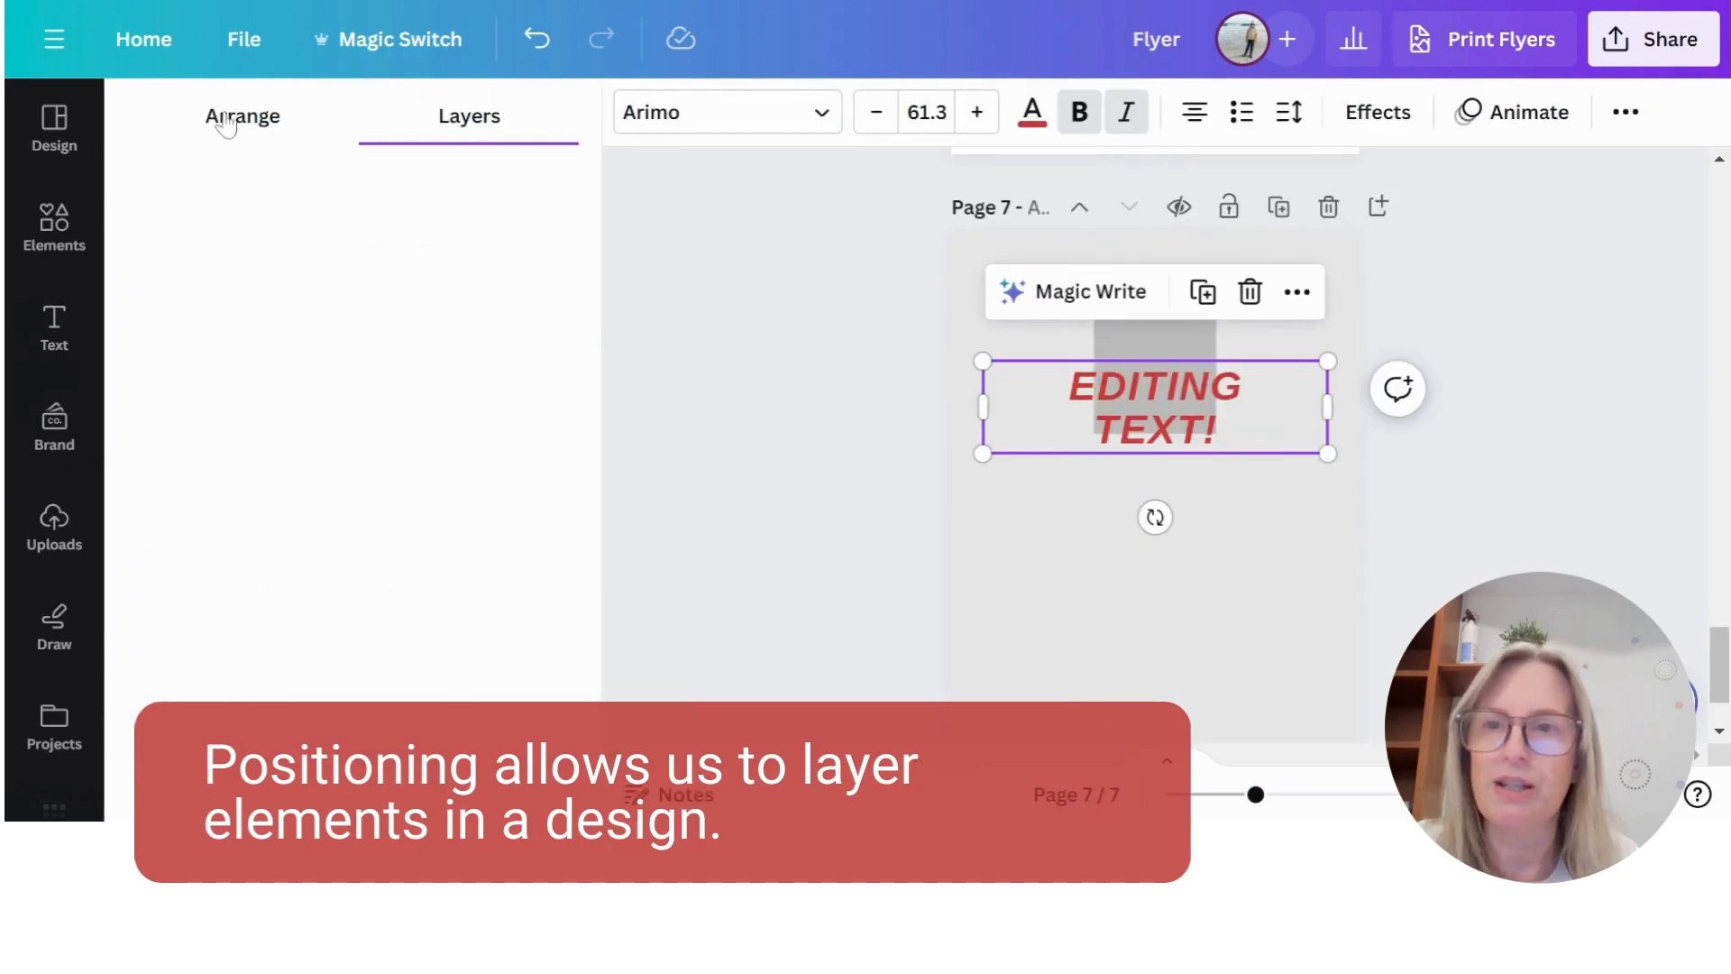
pyautogui.click(401, 238)
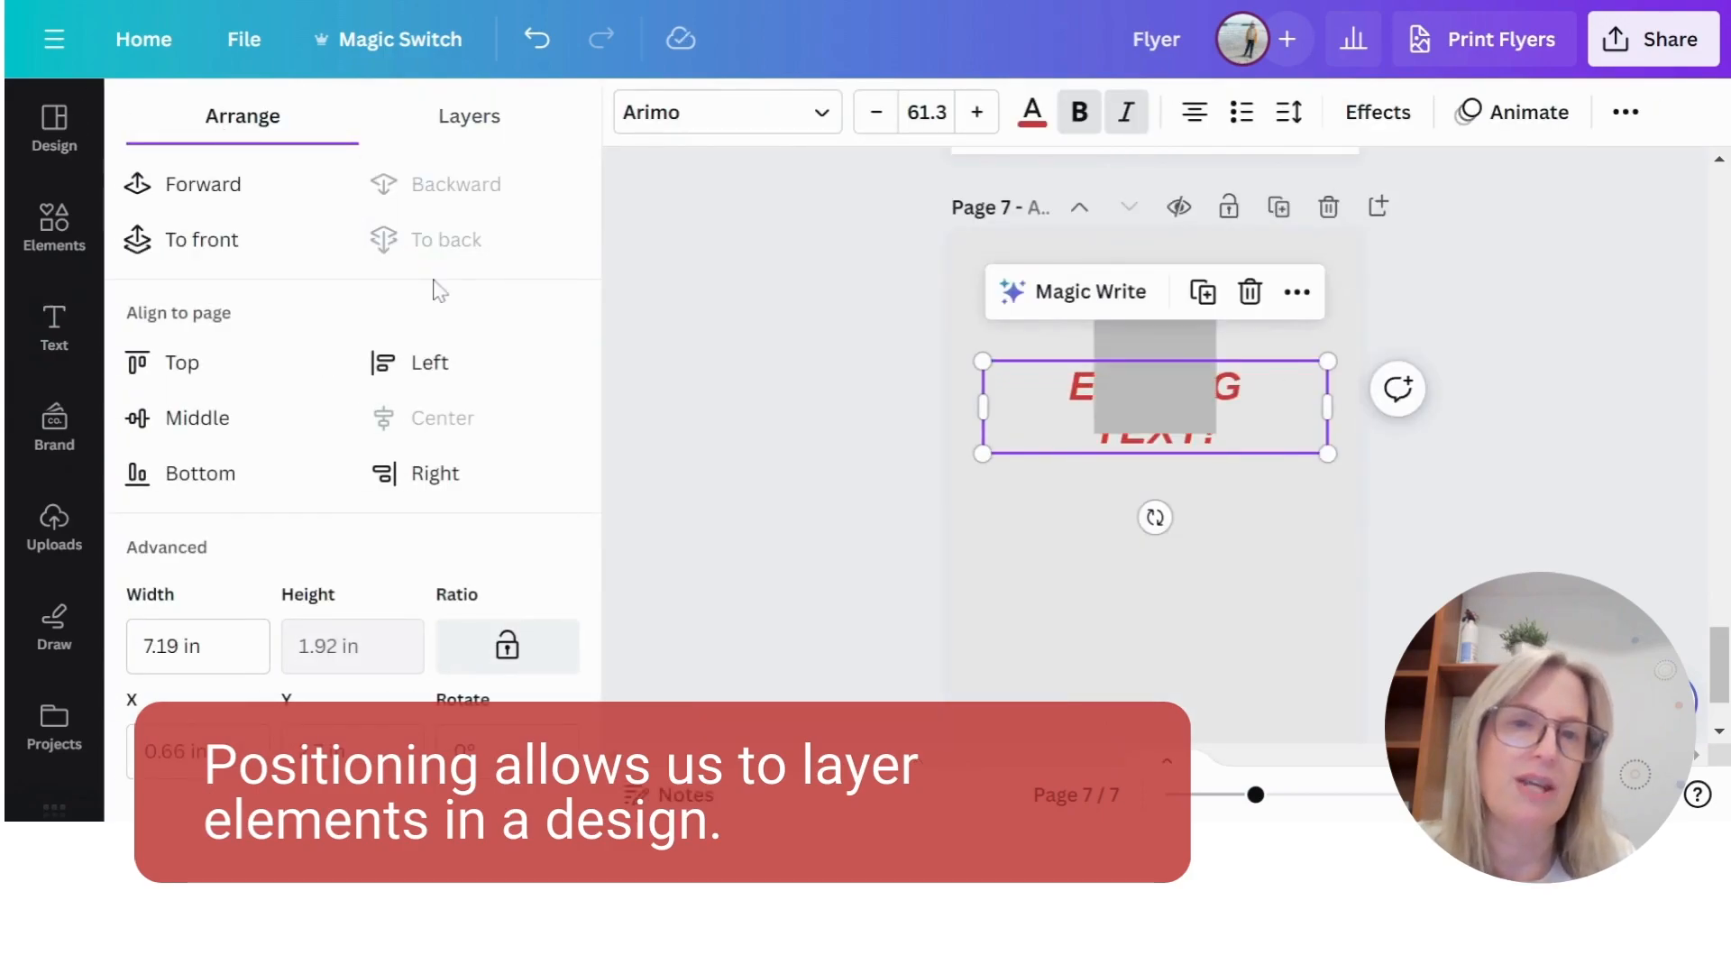
pyautogui.click(209, 239)
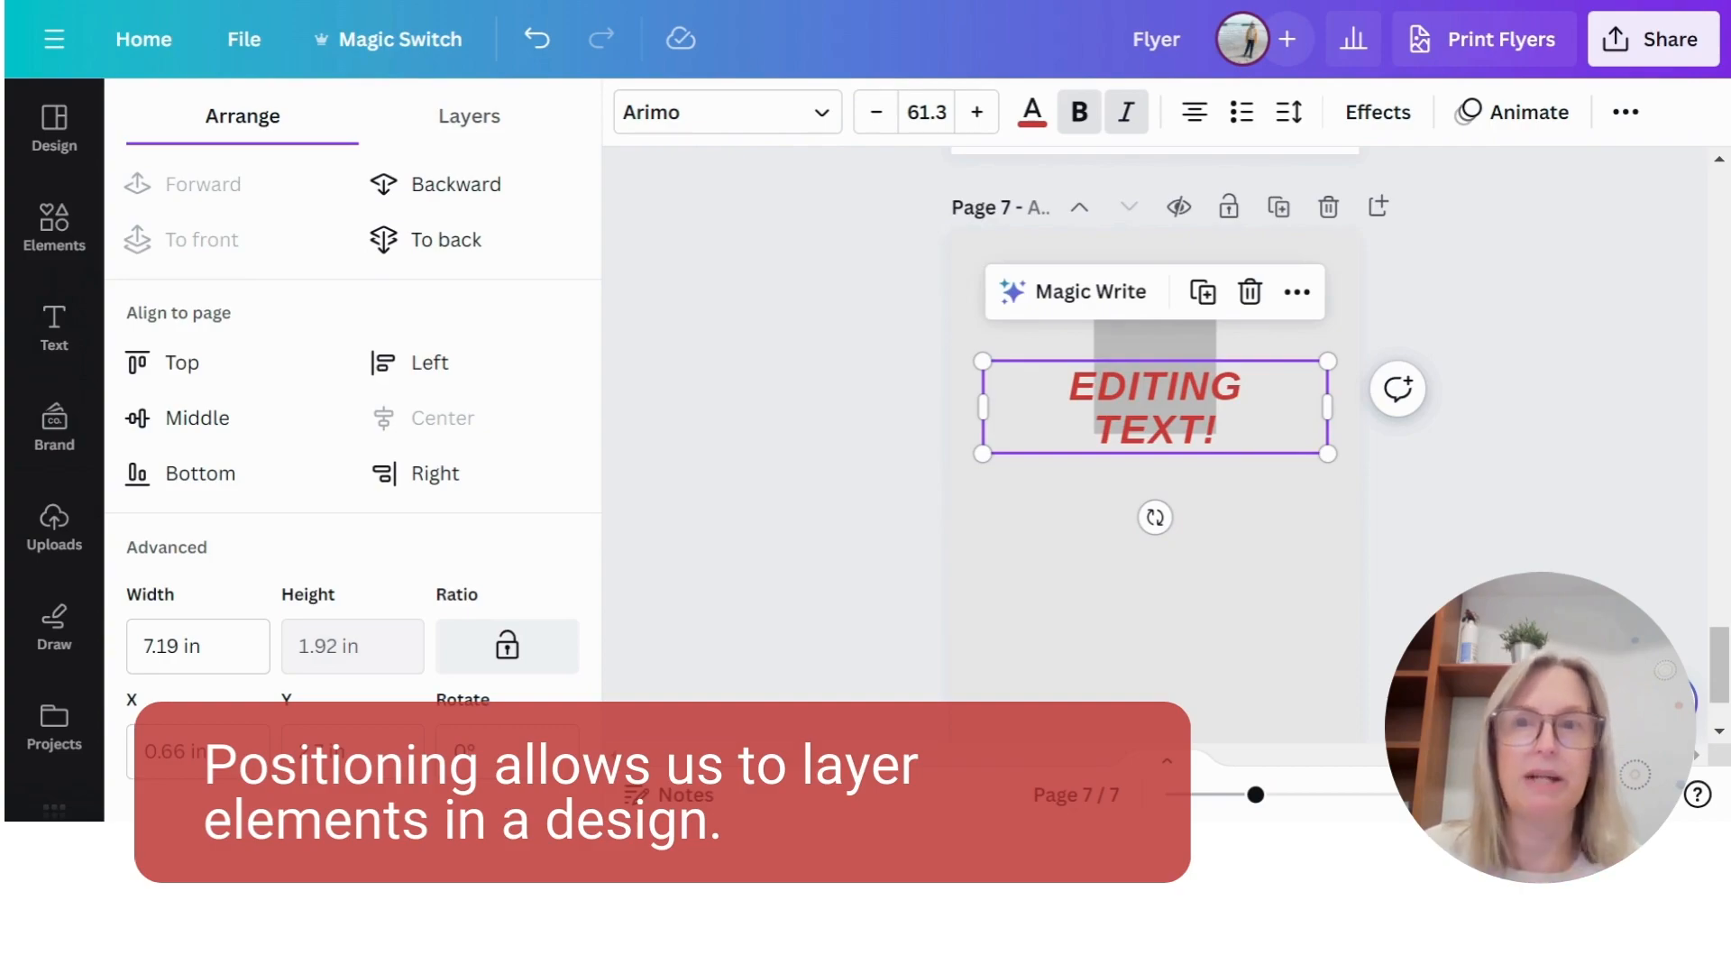
# - Examine the page's layers by selecting the grey square and the text in turn, finishing on the page background
pyautogui.click(507, 124)
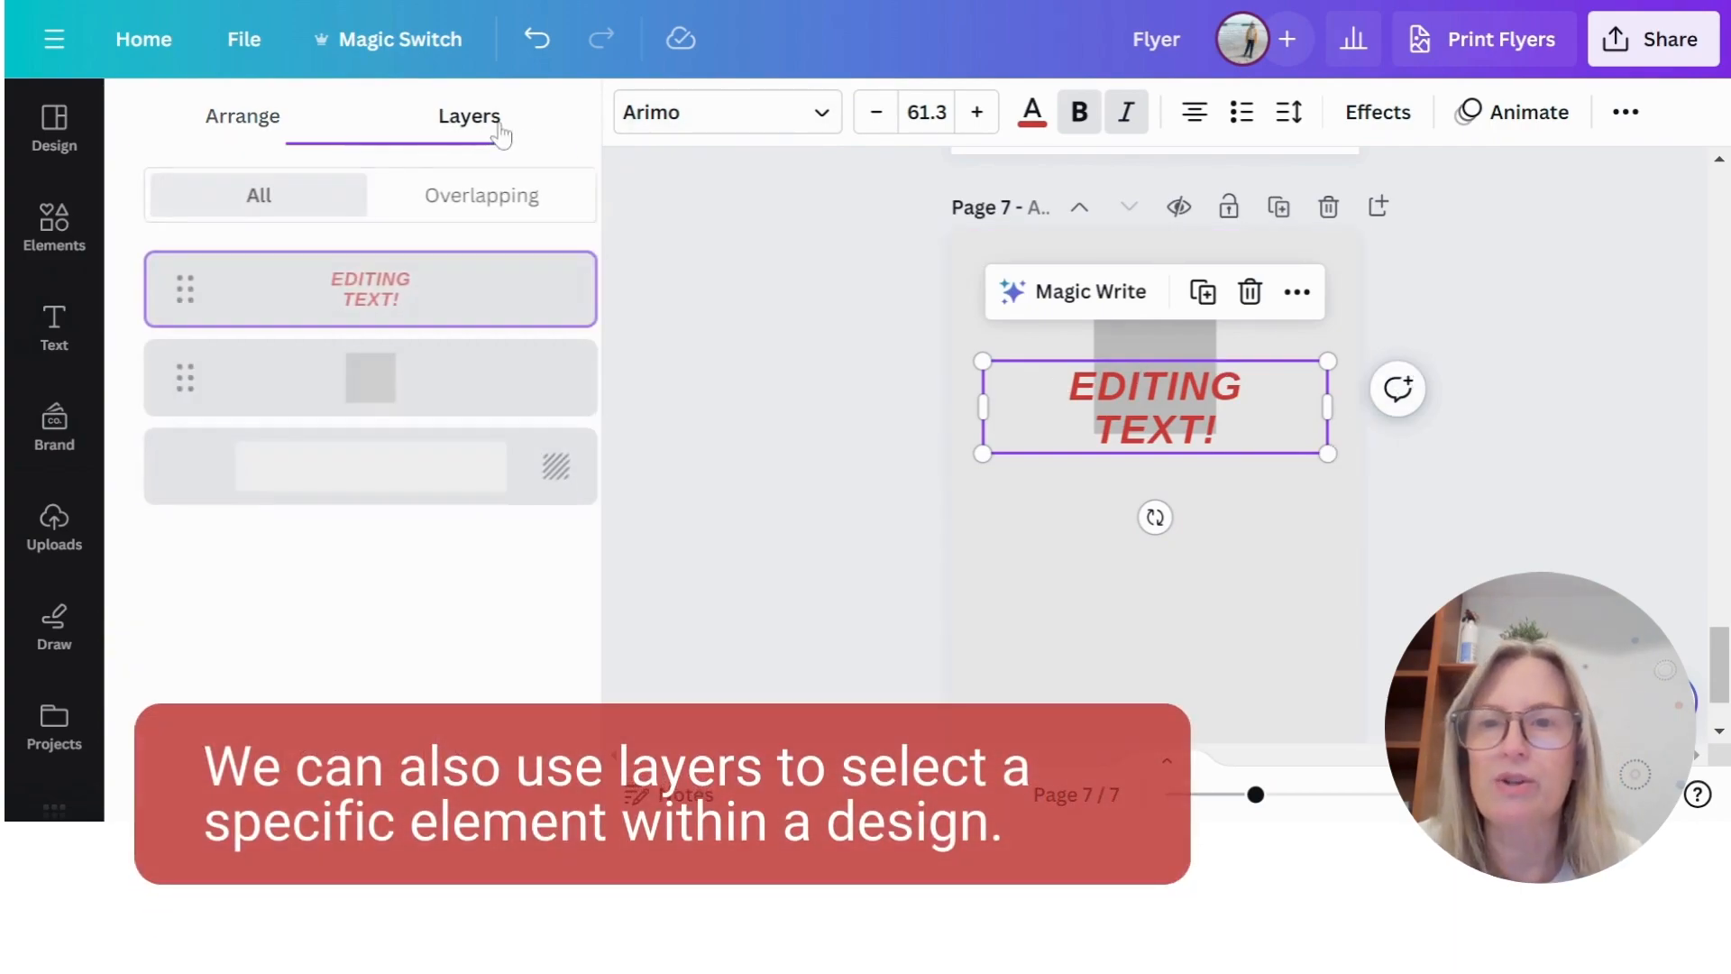
pyautogui.click(383, 390)
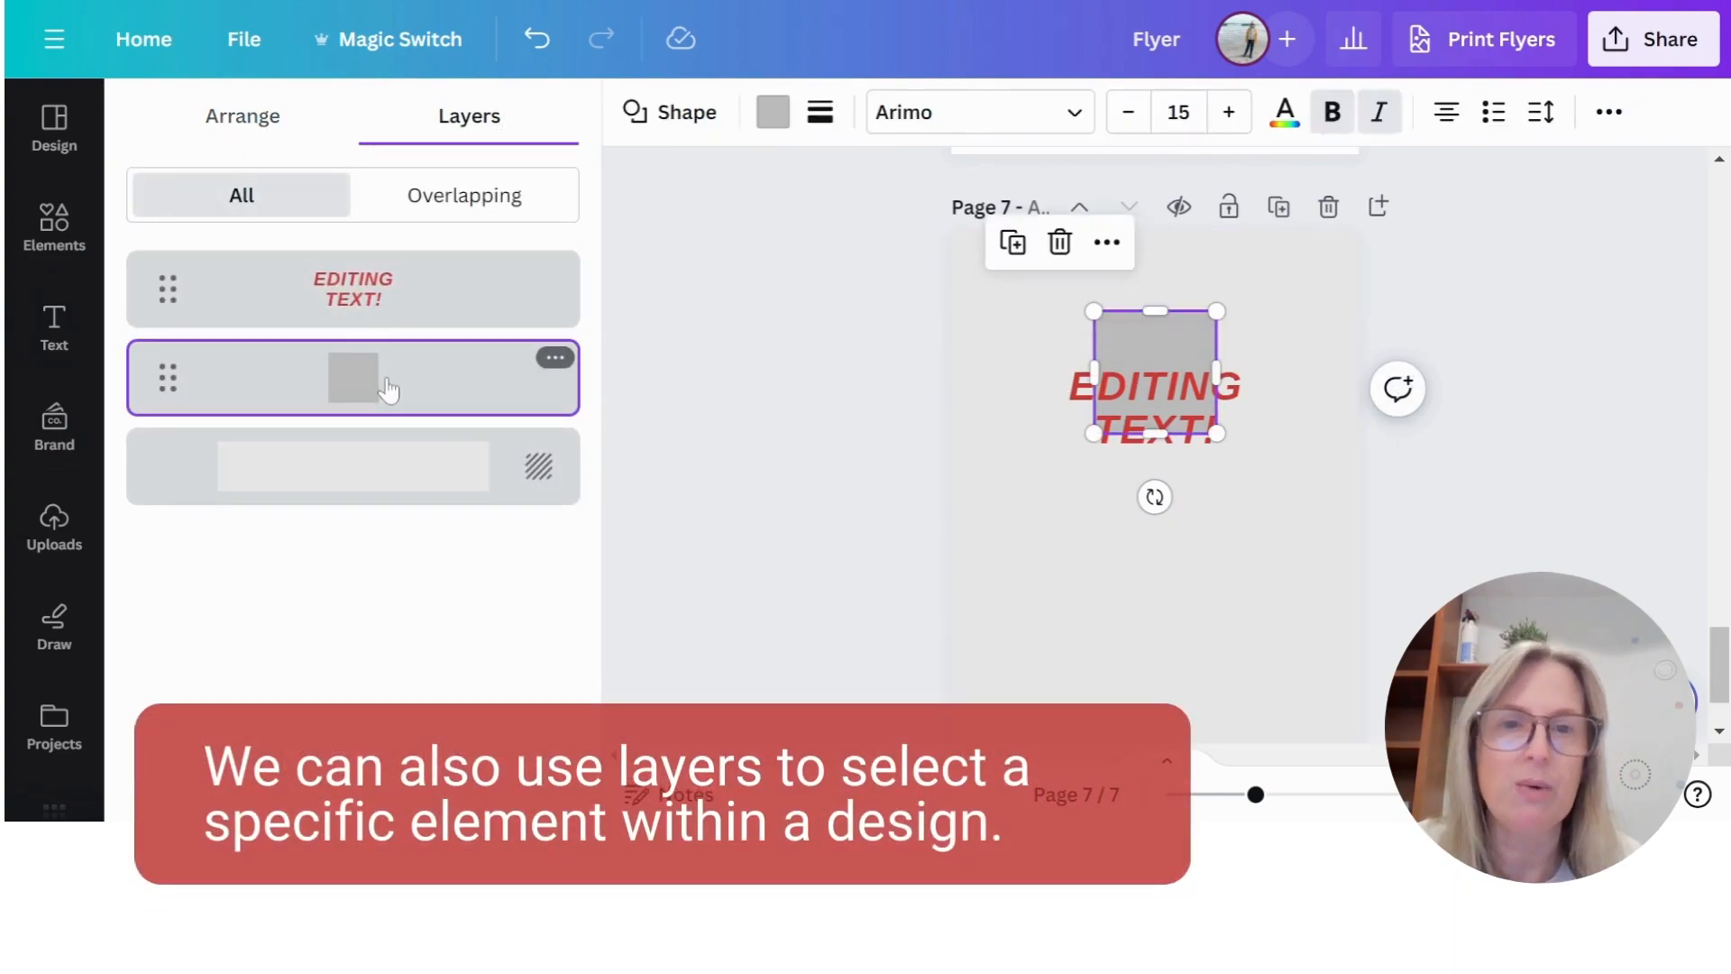
pyautogui.click(359, 289)
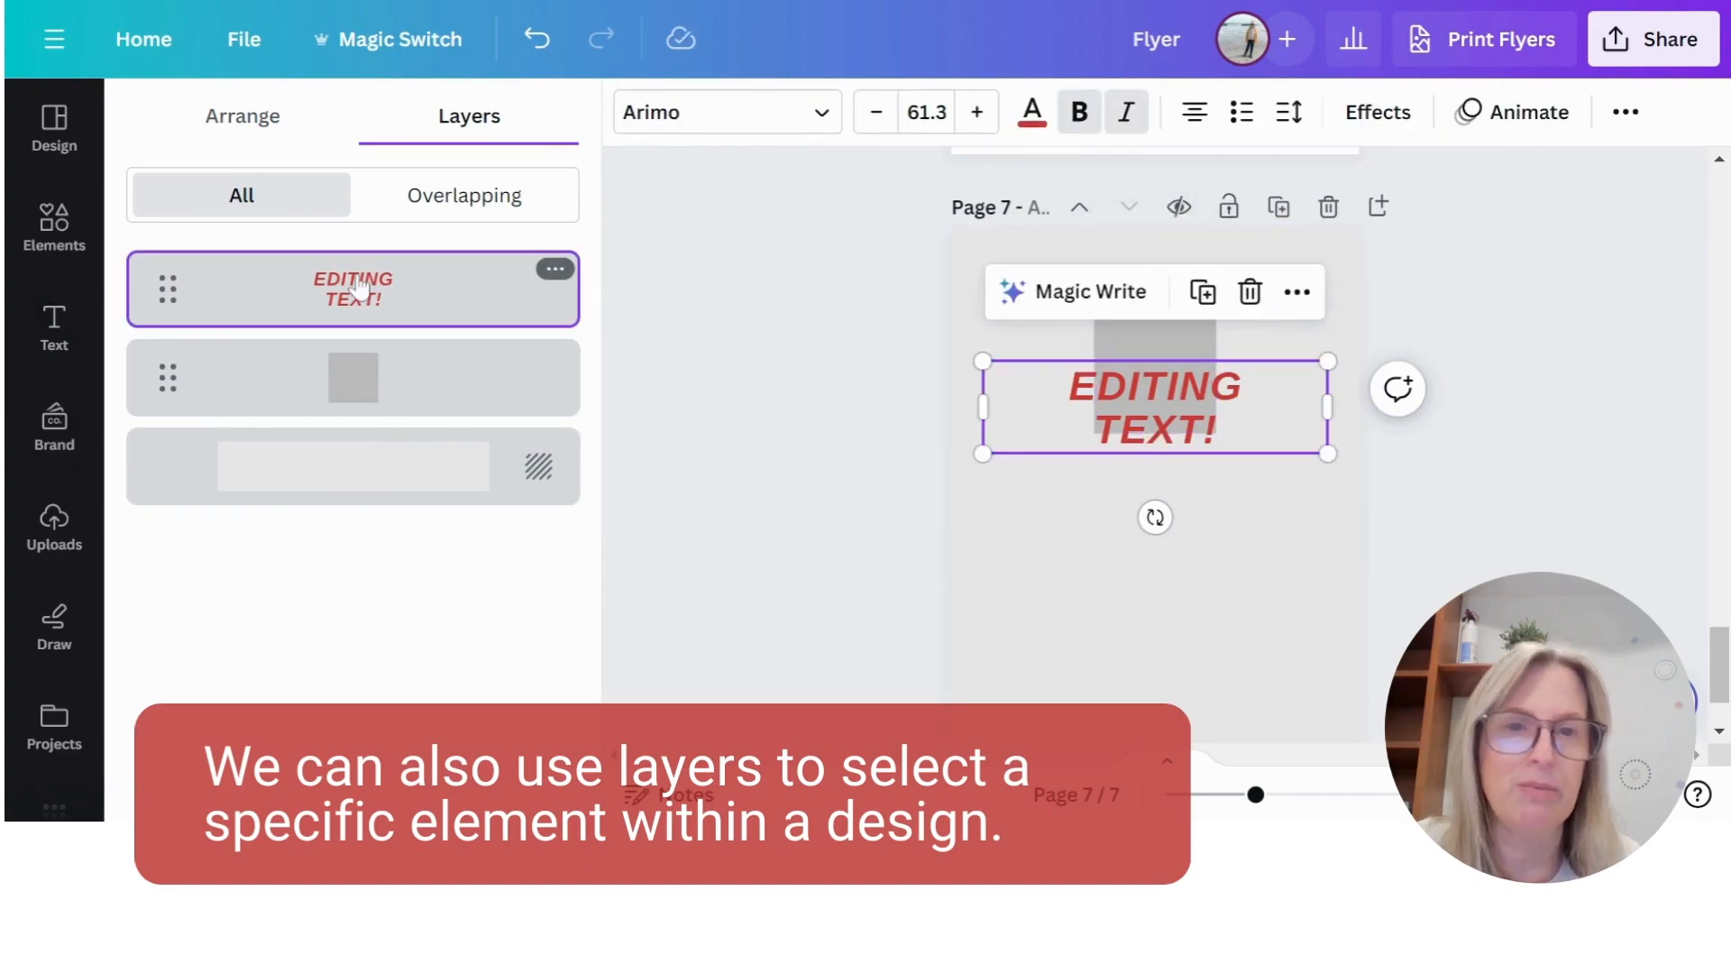
pyautogui.click(436, 397)
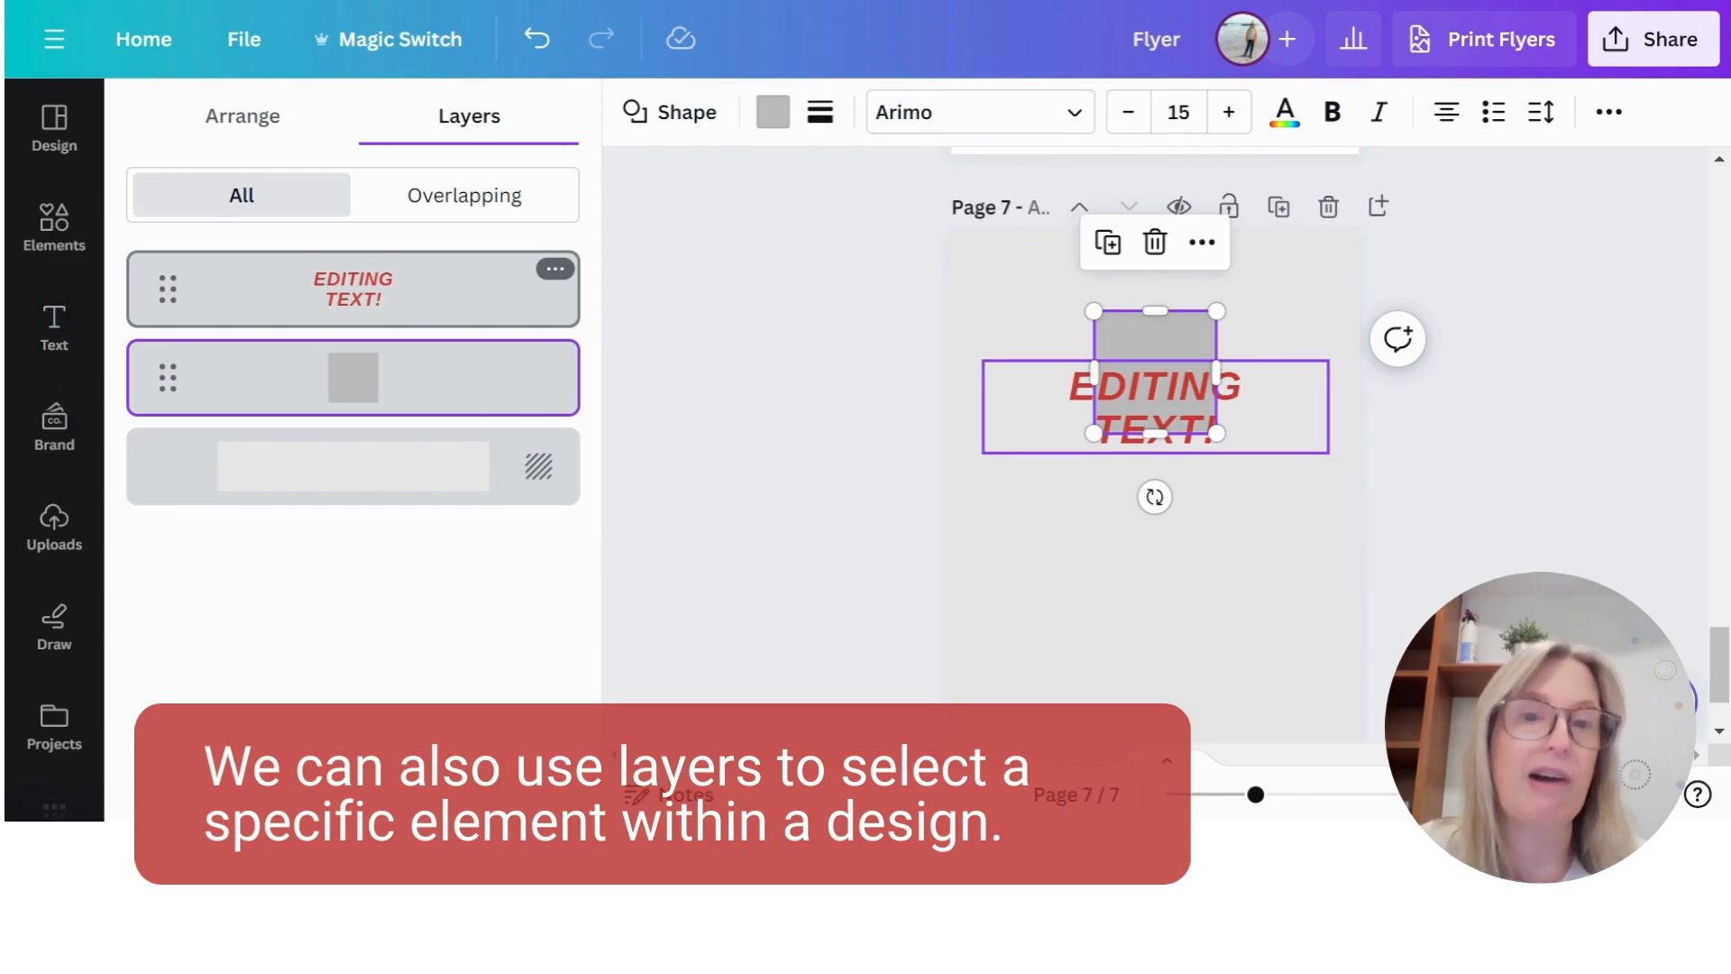
pyautogui.click(1297, 566)
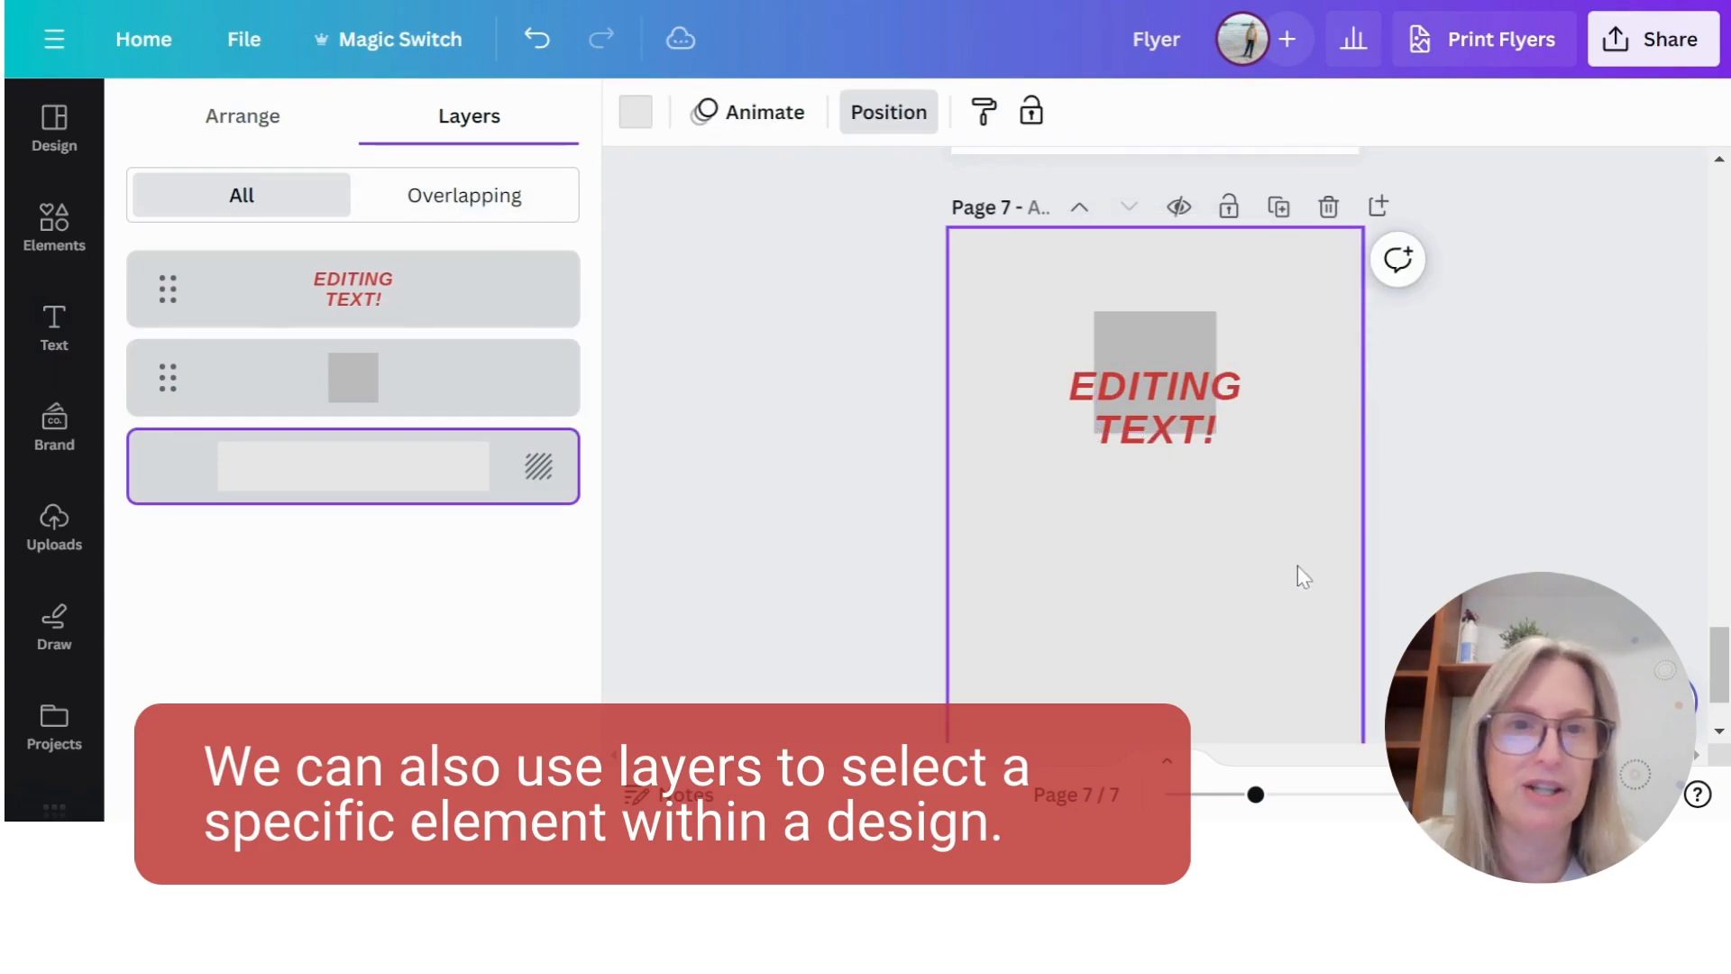
# - Adjust the transparency of the "EDITING TEXT!" text
pyautogui.click(1150, 426)
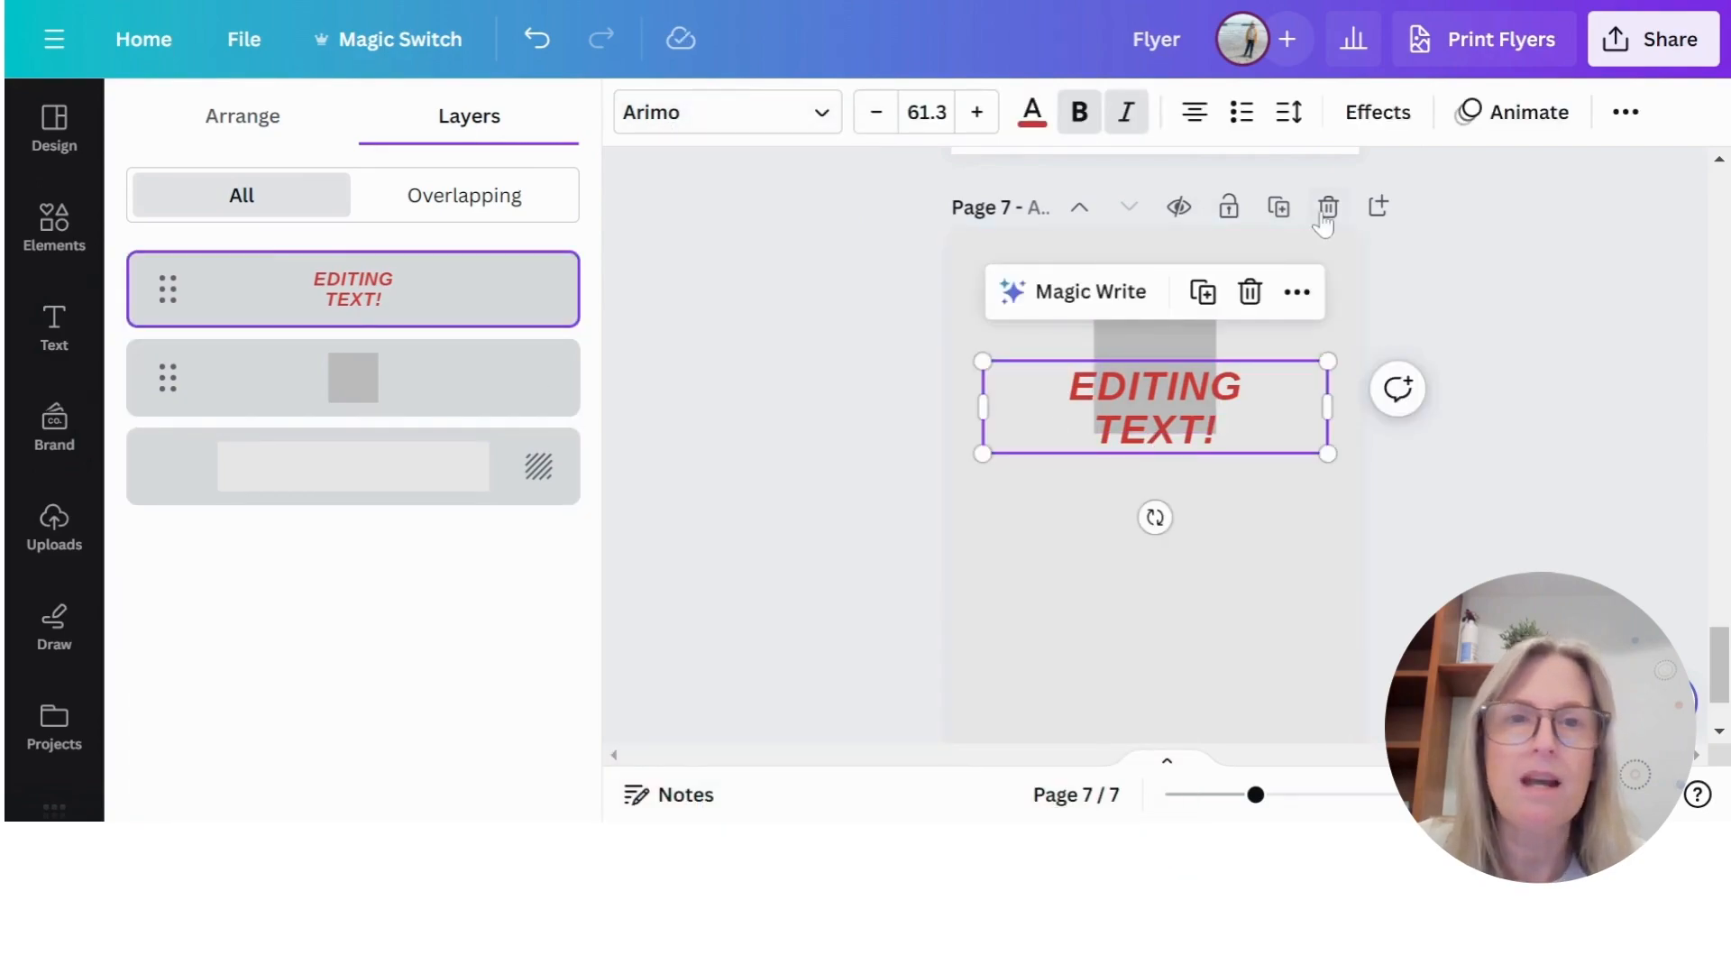
pyautogui.click(923, 257)
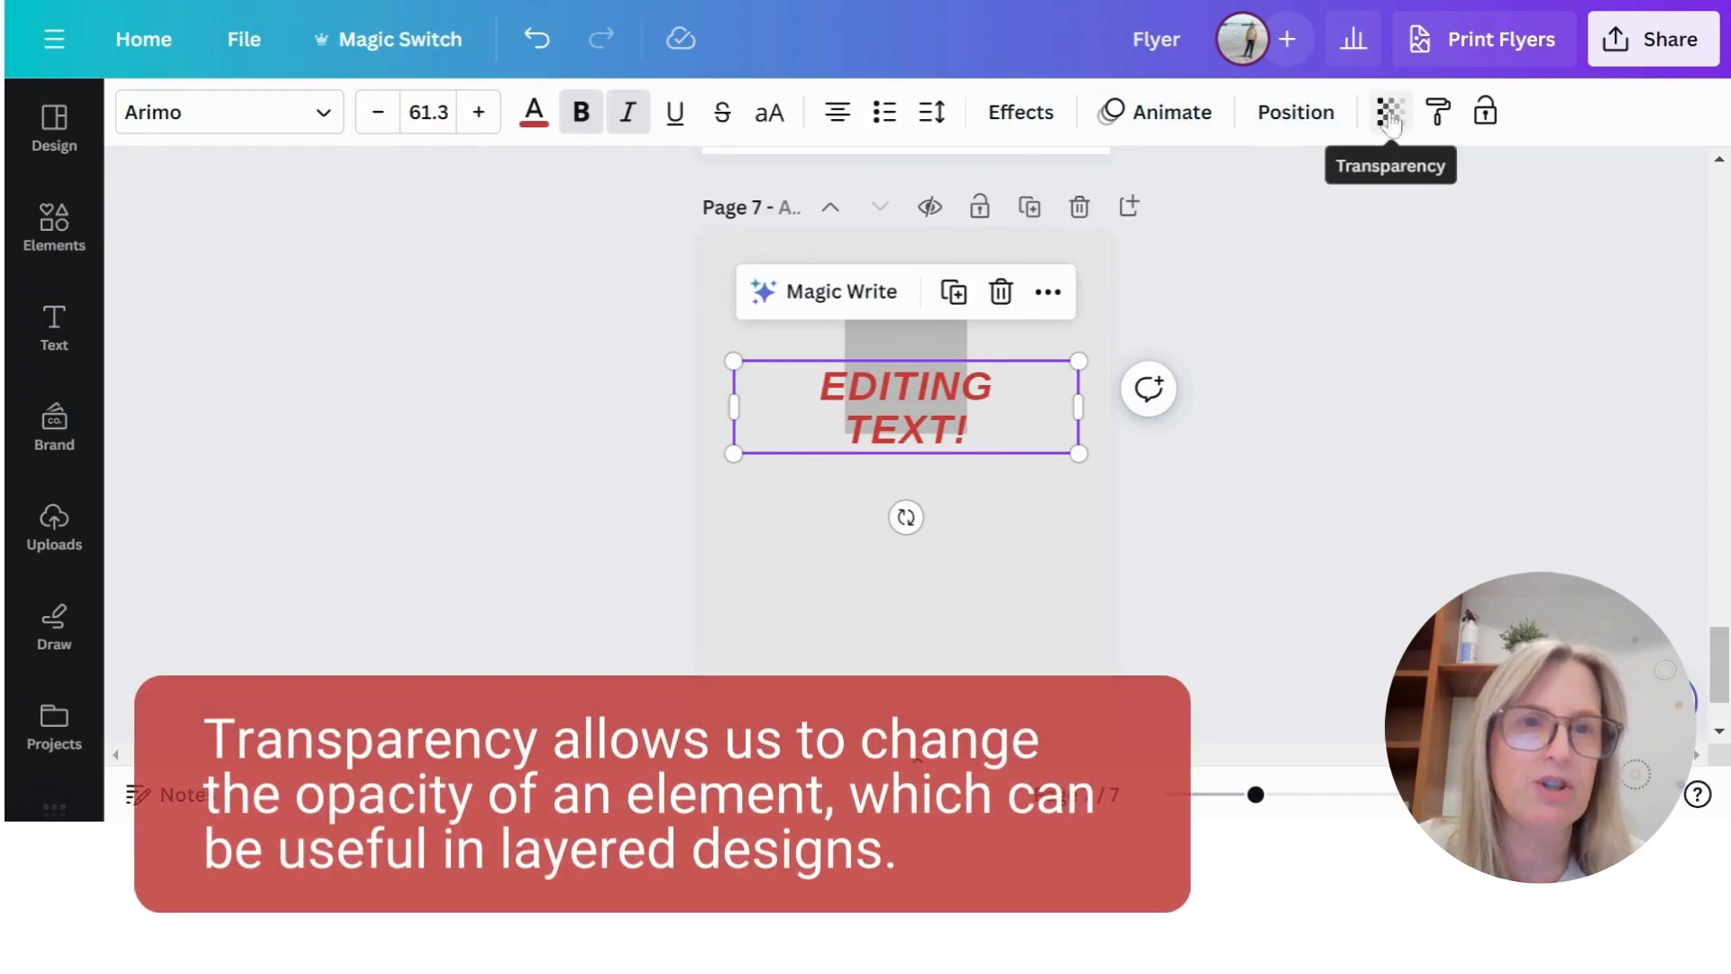
pyautogui.click(1391, 115)
pyautogui.moveTo(1391, 223)
pyautogui.mouseDown()
pyautogui.moveTo(1206, 229)
pyautogui.moveTo(1404, 236)
pyautogui.mouseUp()
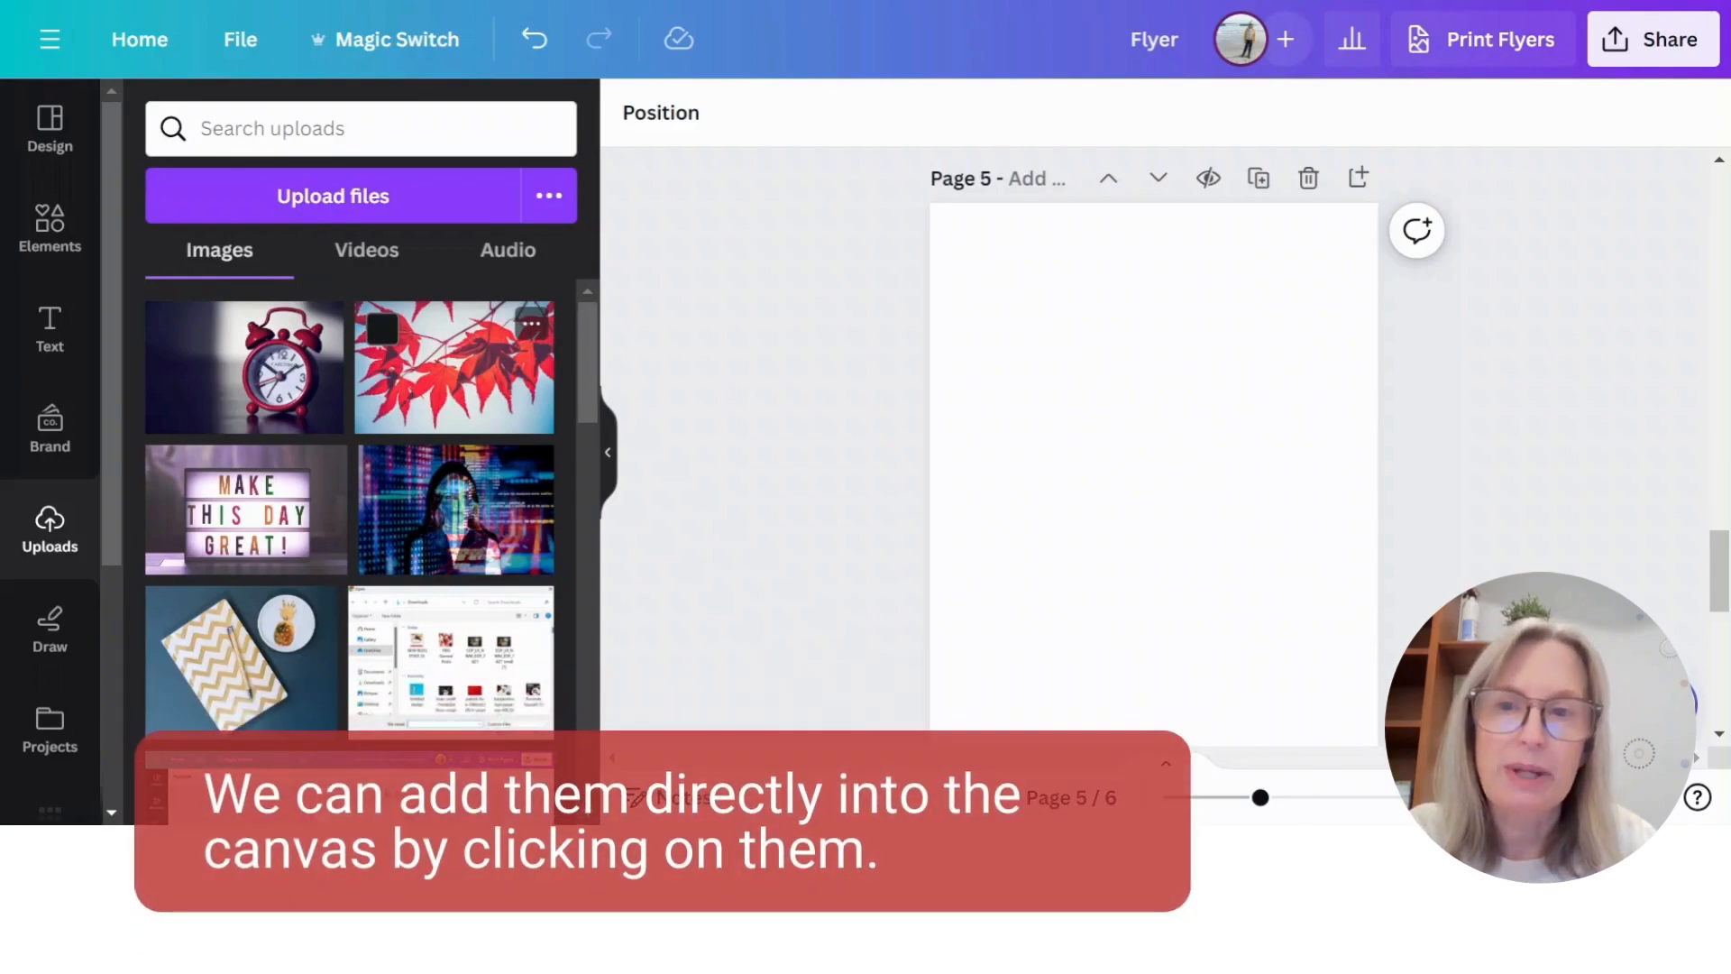
# - Add the uploaded red leaves photo to the upper part of page 5 and fill the page with the red alarm clock photo
pyautogui.click(466, 369)
pyautogui.moveTo(1201, 480); pyautogui.dragTo(1192, 388)
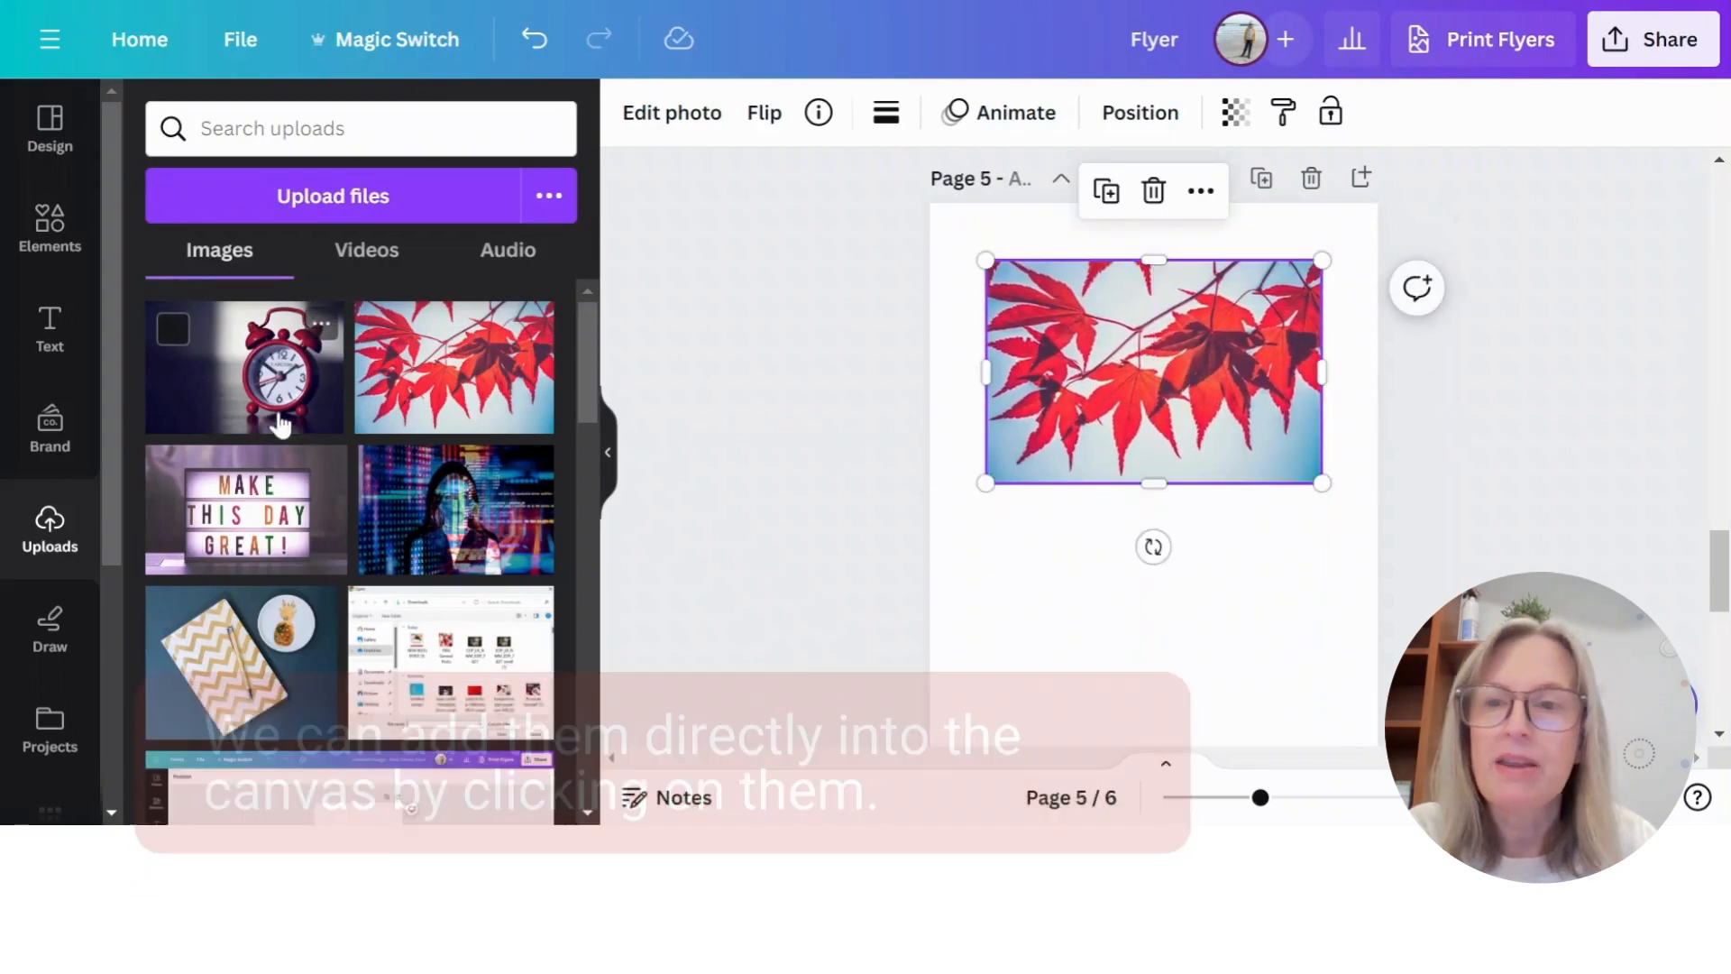
pyautogui.moveTo(260, 388); pyautogui.dragTo(955, 451)
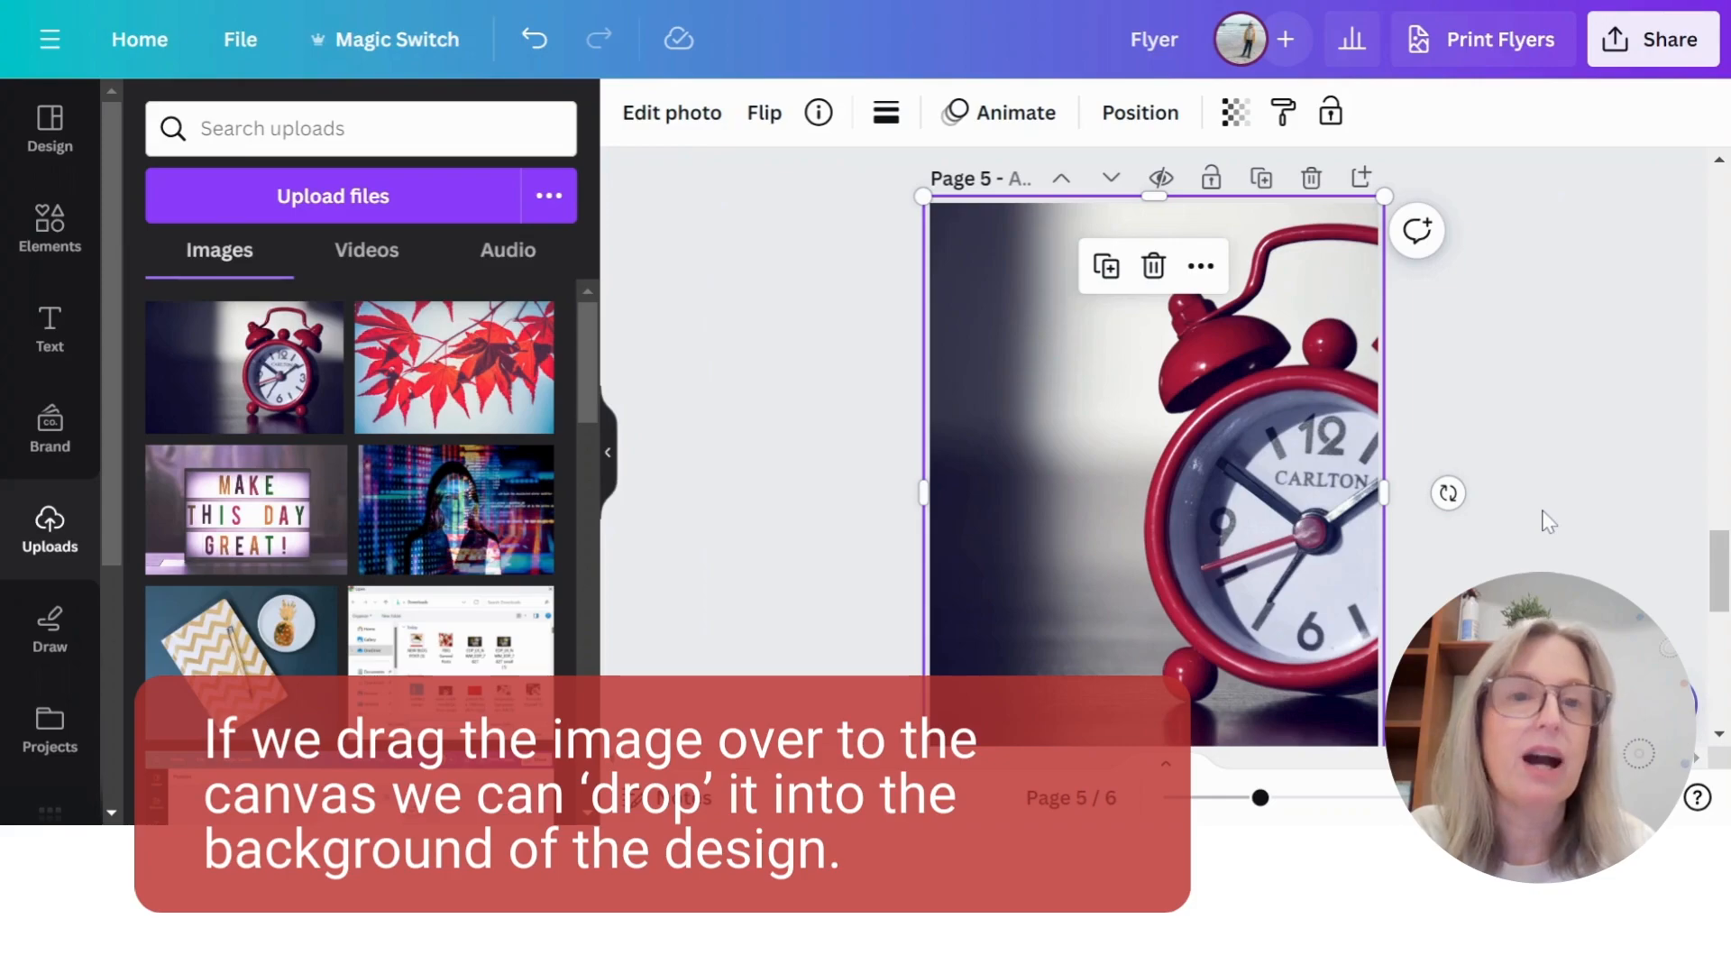
# - Fill the rounded frame at the top of page 6 with the uploaded "MAKE THIS DAY GREAT!" photo
pyautogui.scroll(-5, 780, 401)
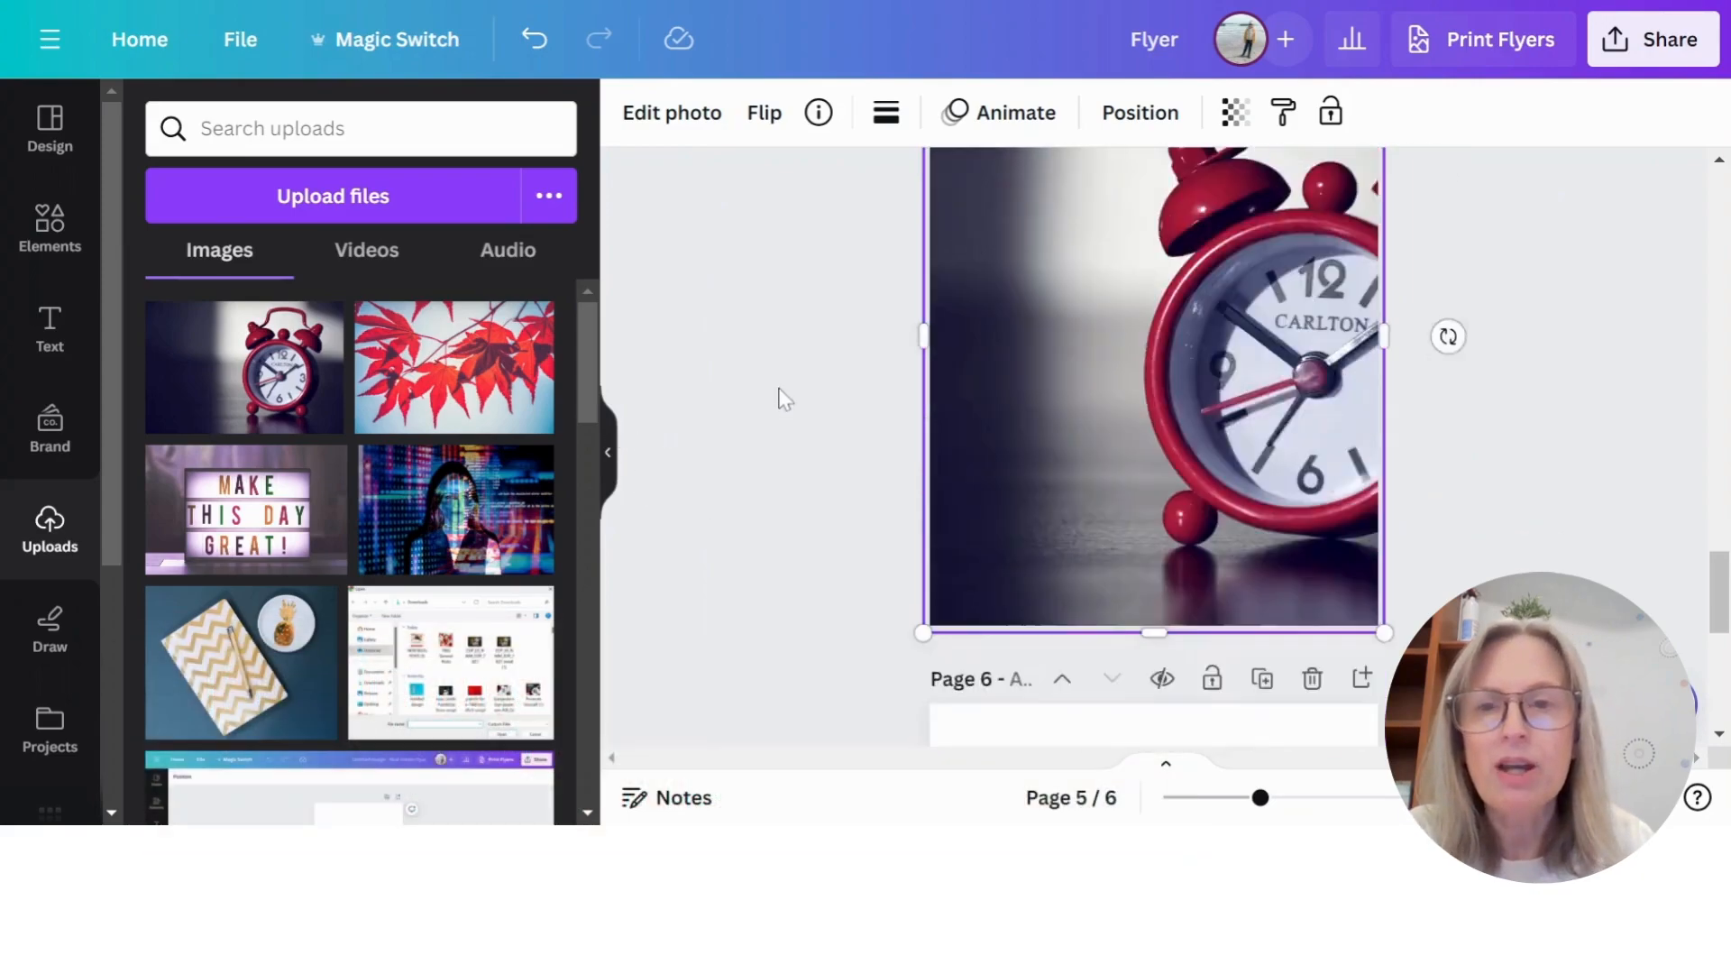
pyautogui.scroll(-3, 718, 408)
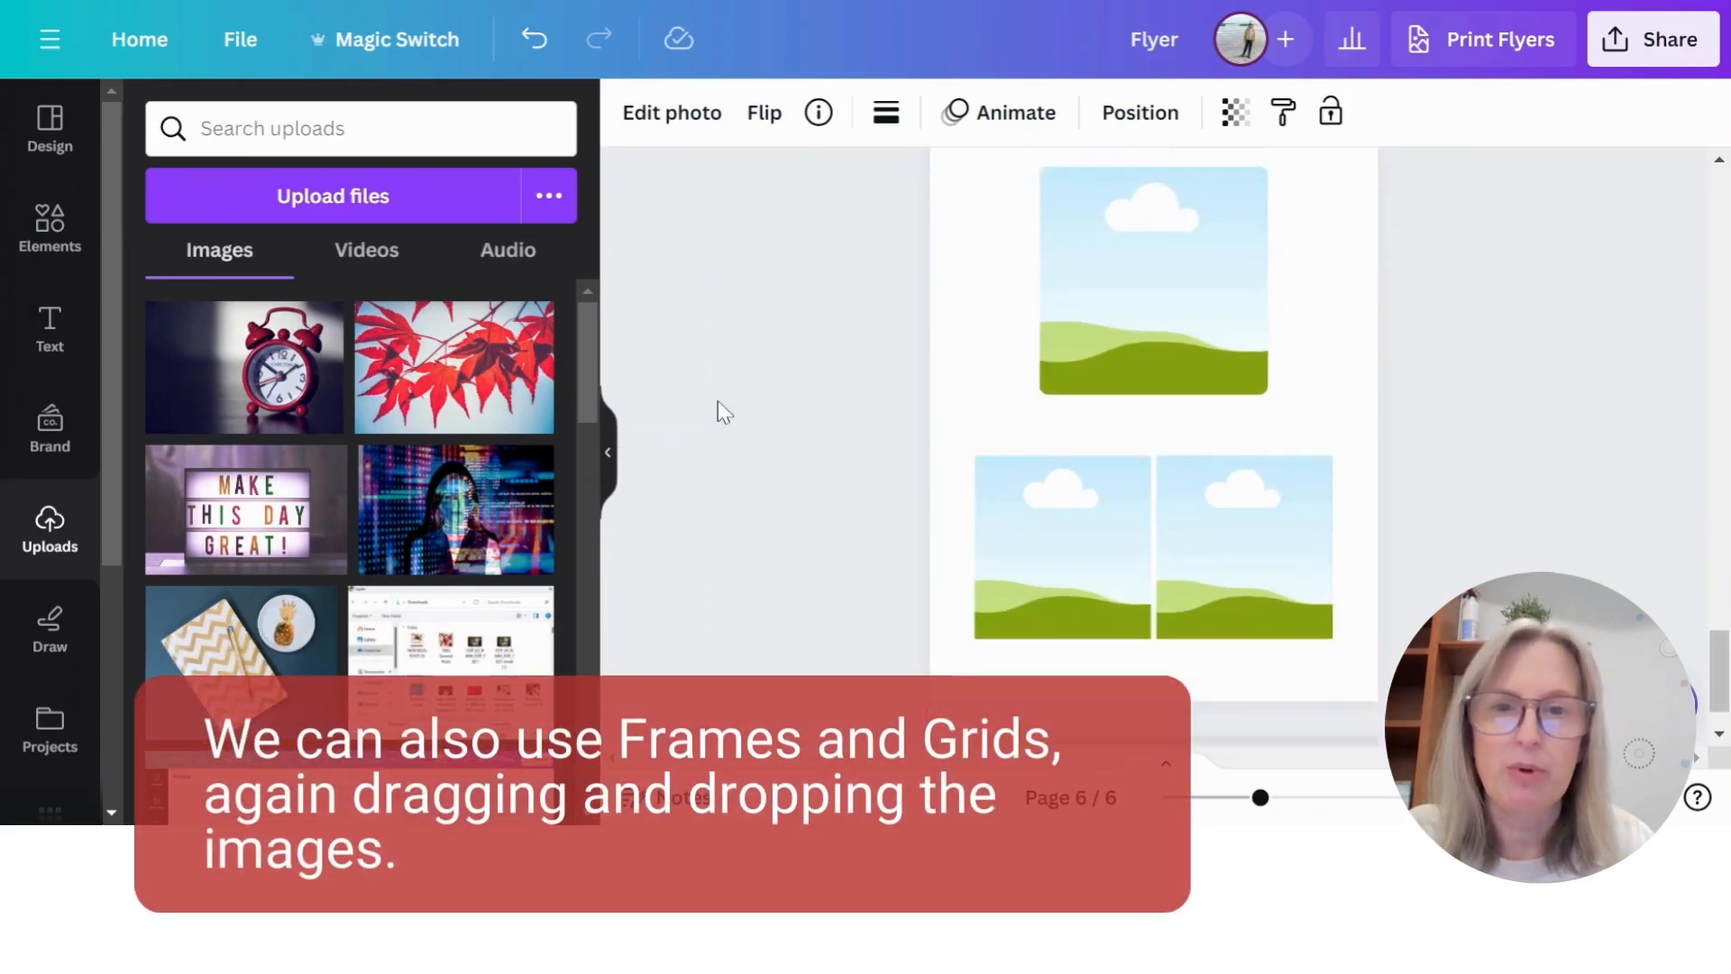
pyautogui.scroll(2, 717, 400)
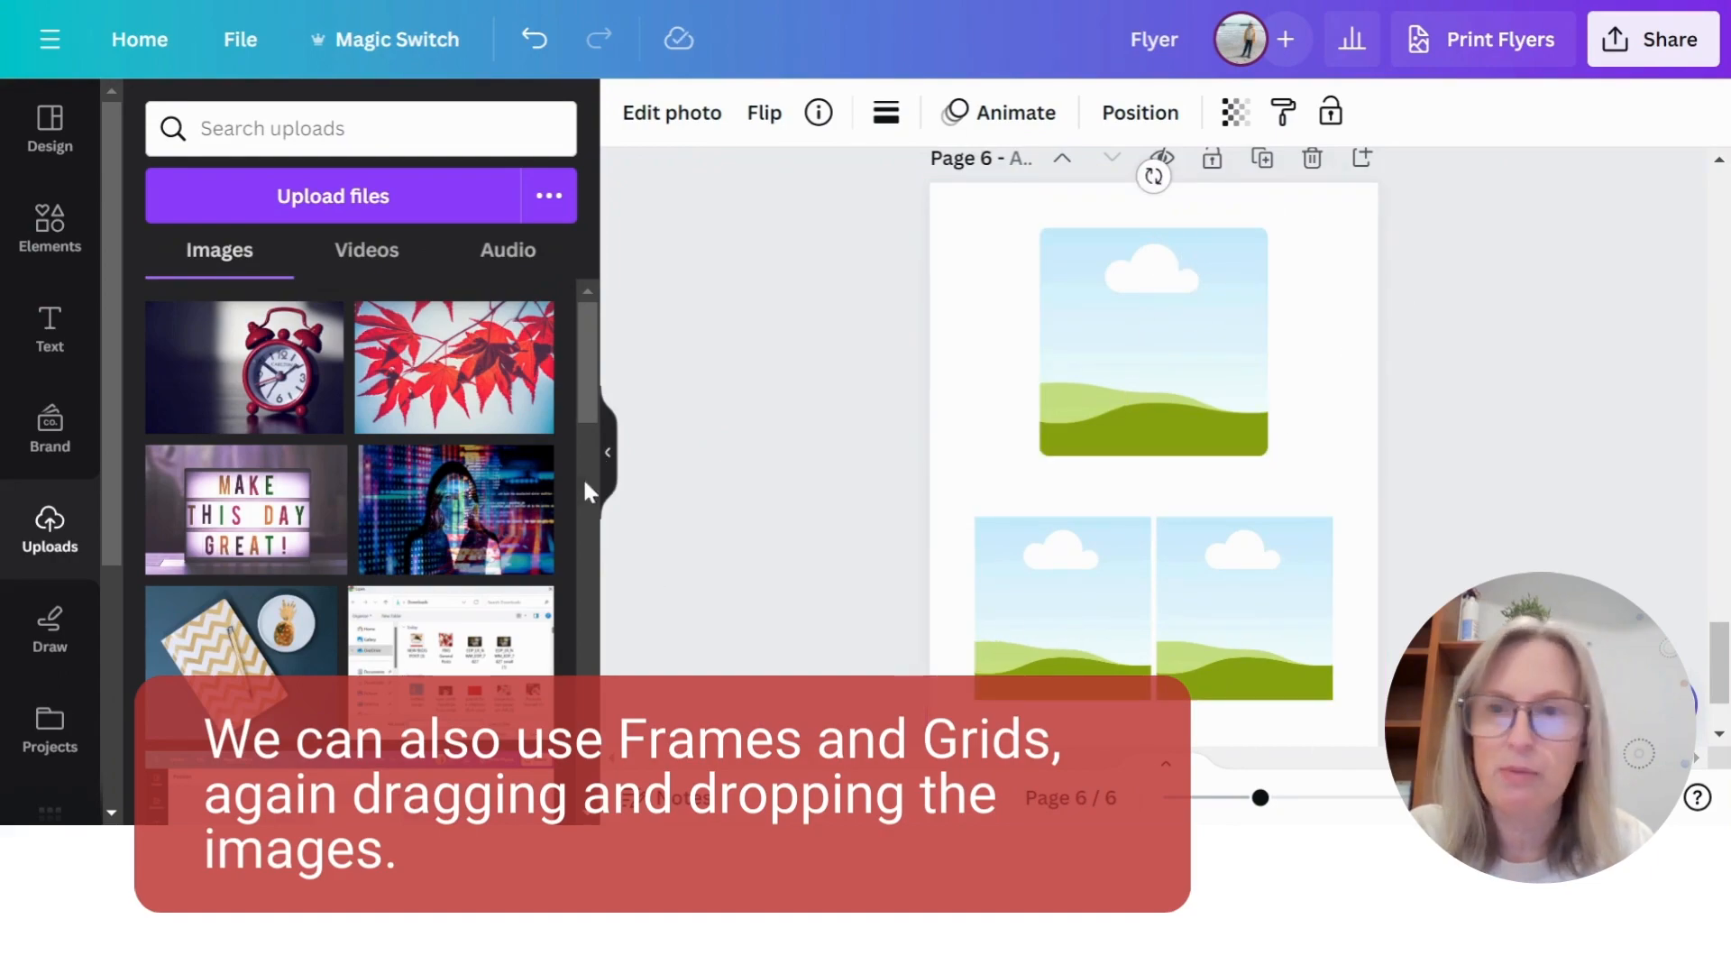
pyautogui.moveTo(228, 531); pyautogui.dragTo(1154, 361)
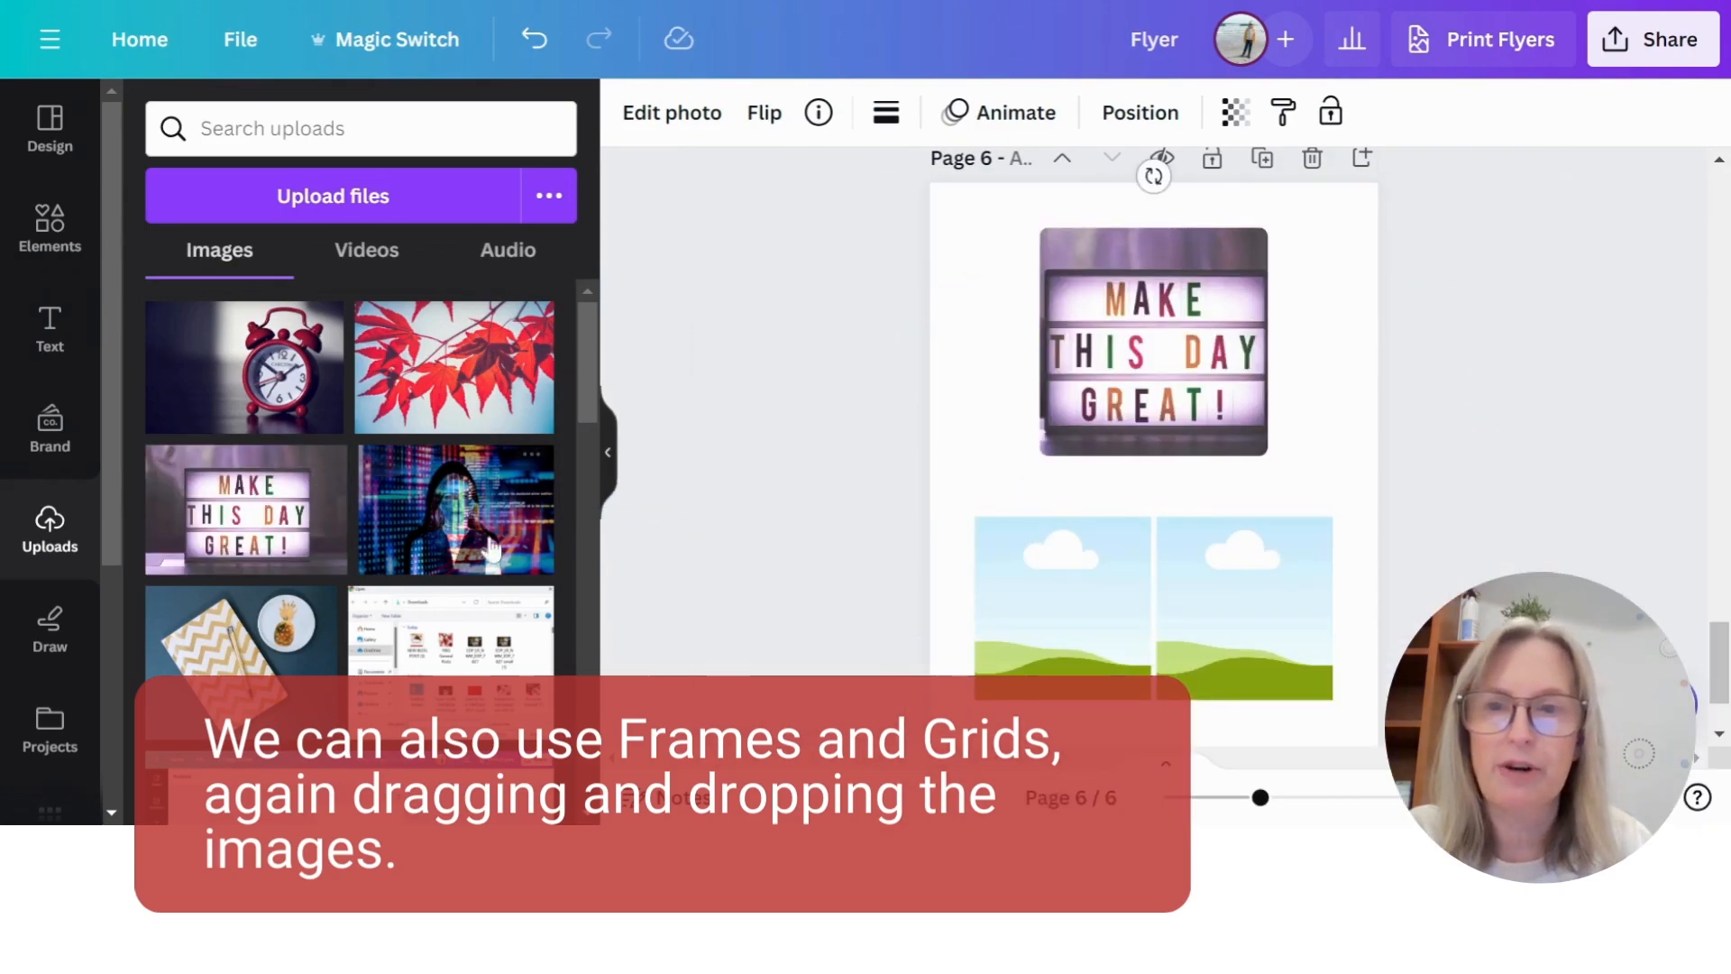
# - Fill page 6's two-cell grid with the hooded figure photo on the left and the red leaves photo on the right
pyautogui.scroll(-2, 938, 548)
pyautogui.moveTo(361, 464); pyautogui.dragTo(1061, 468)
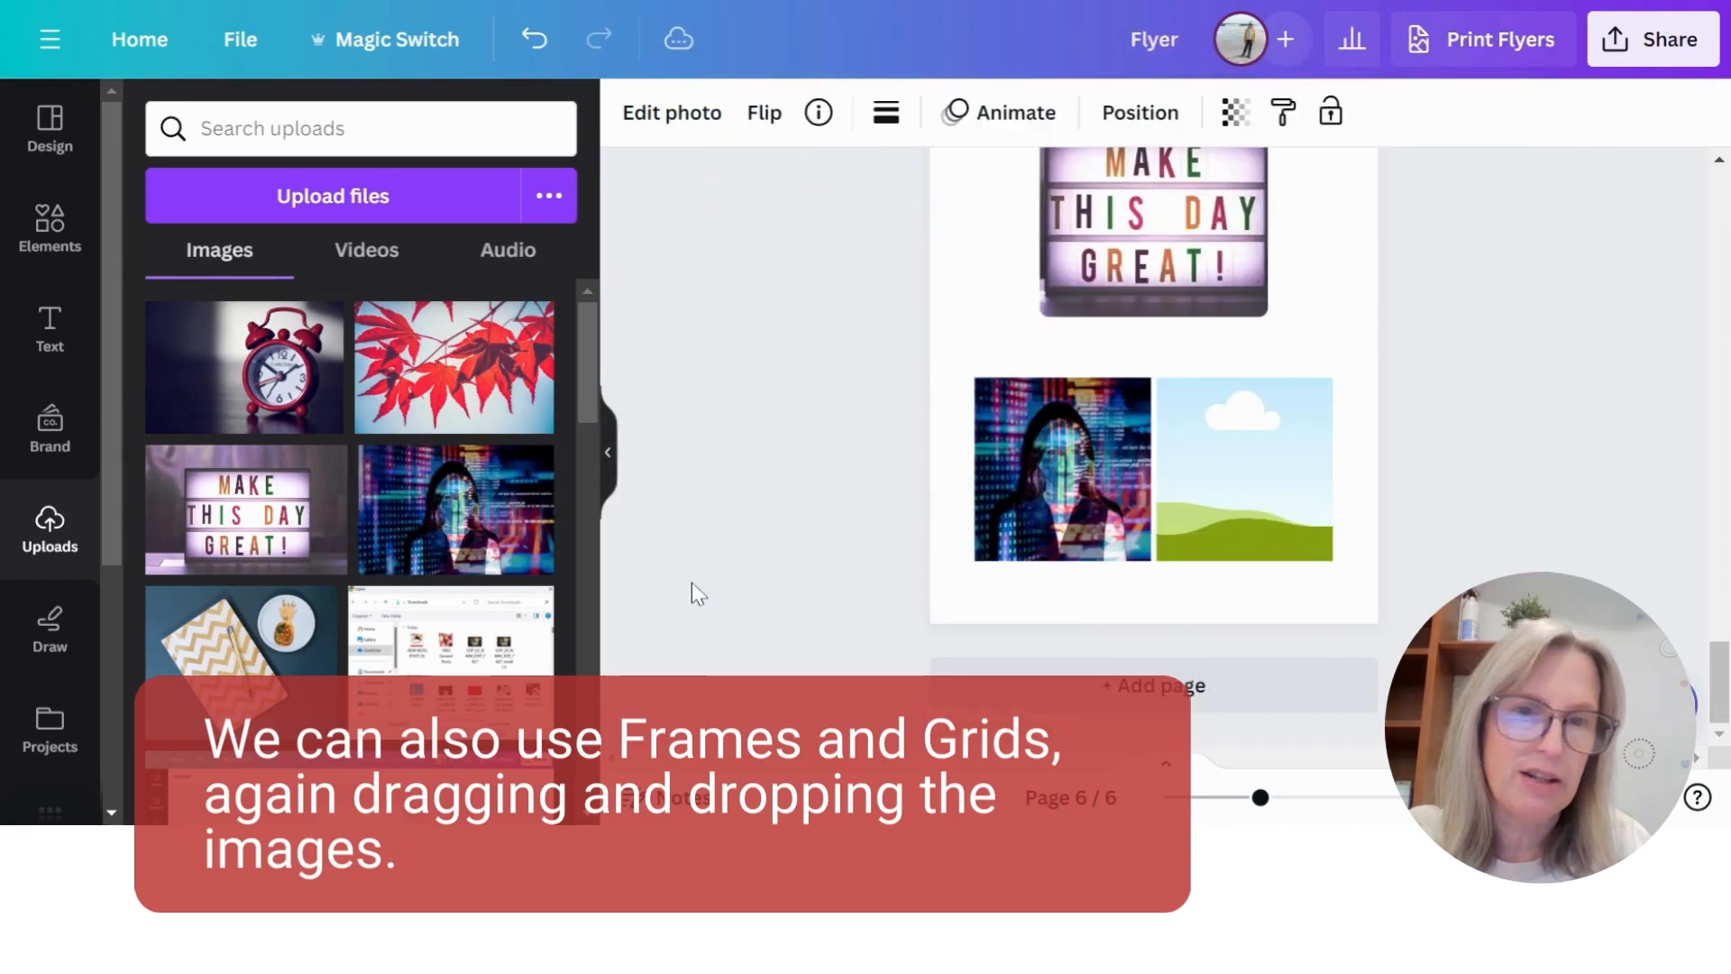
pyautogui.moveTo(453, 367); pyautogui.dragTo(1244, 468)
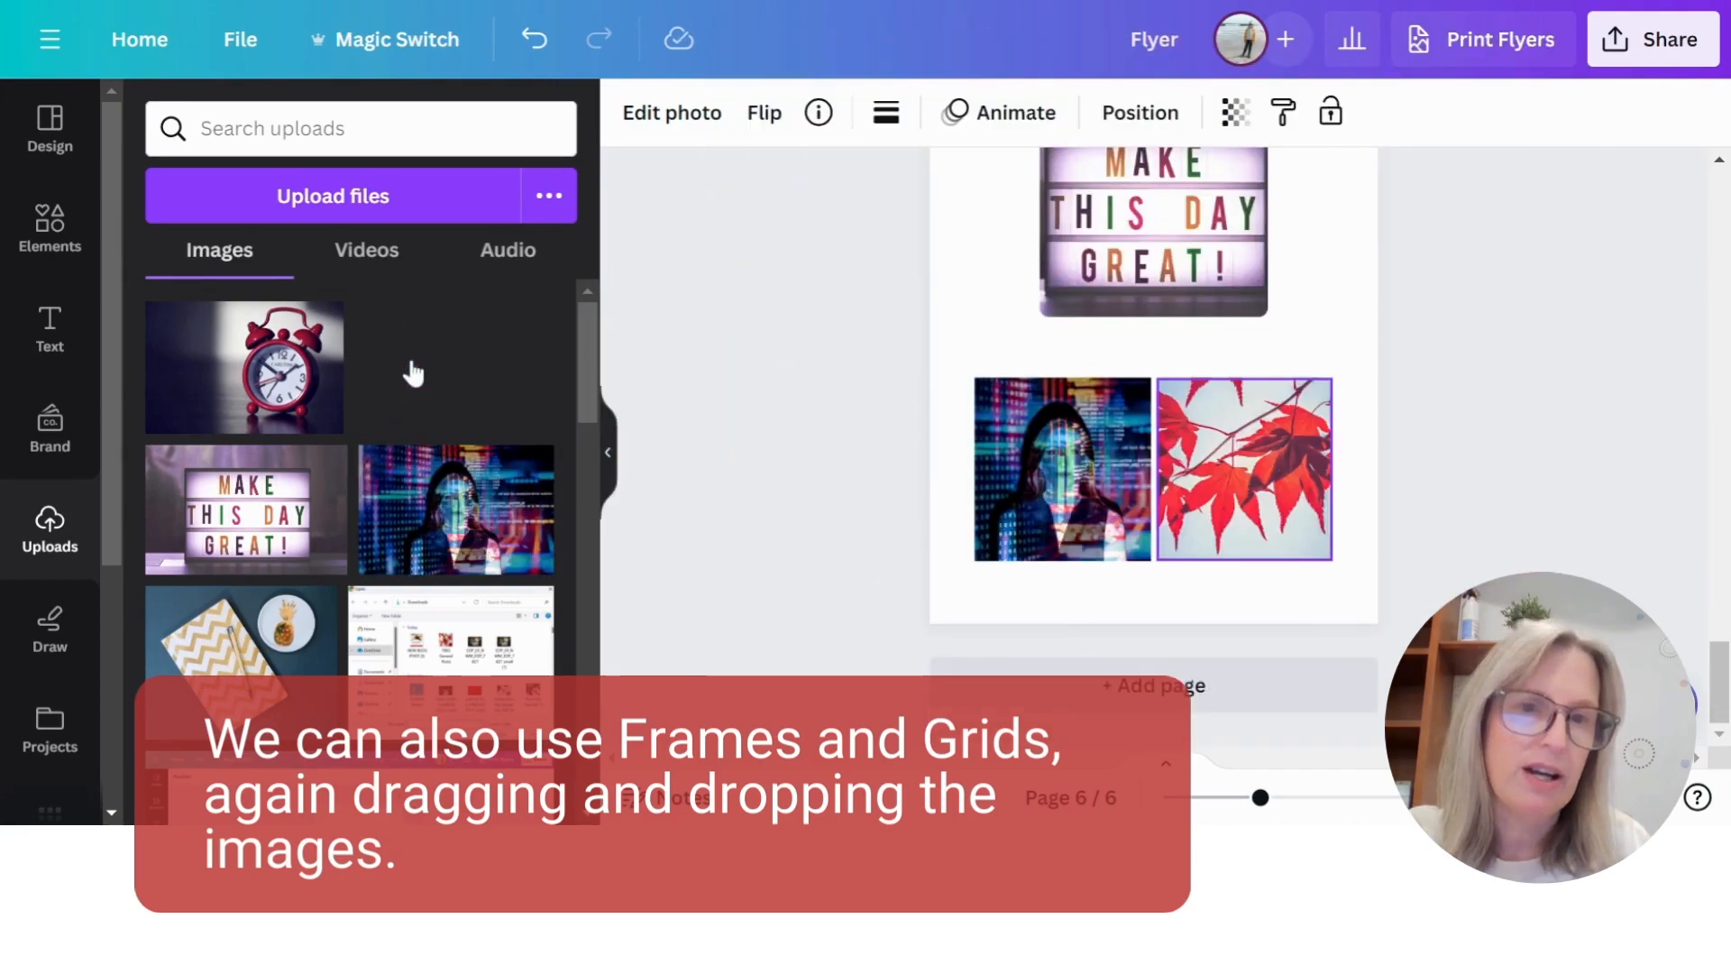
pyautogui.scroll(5, 770, 528)
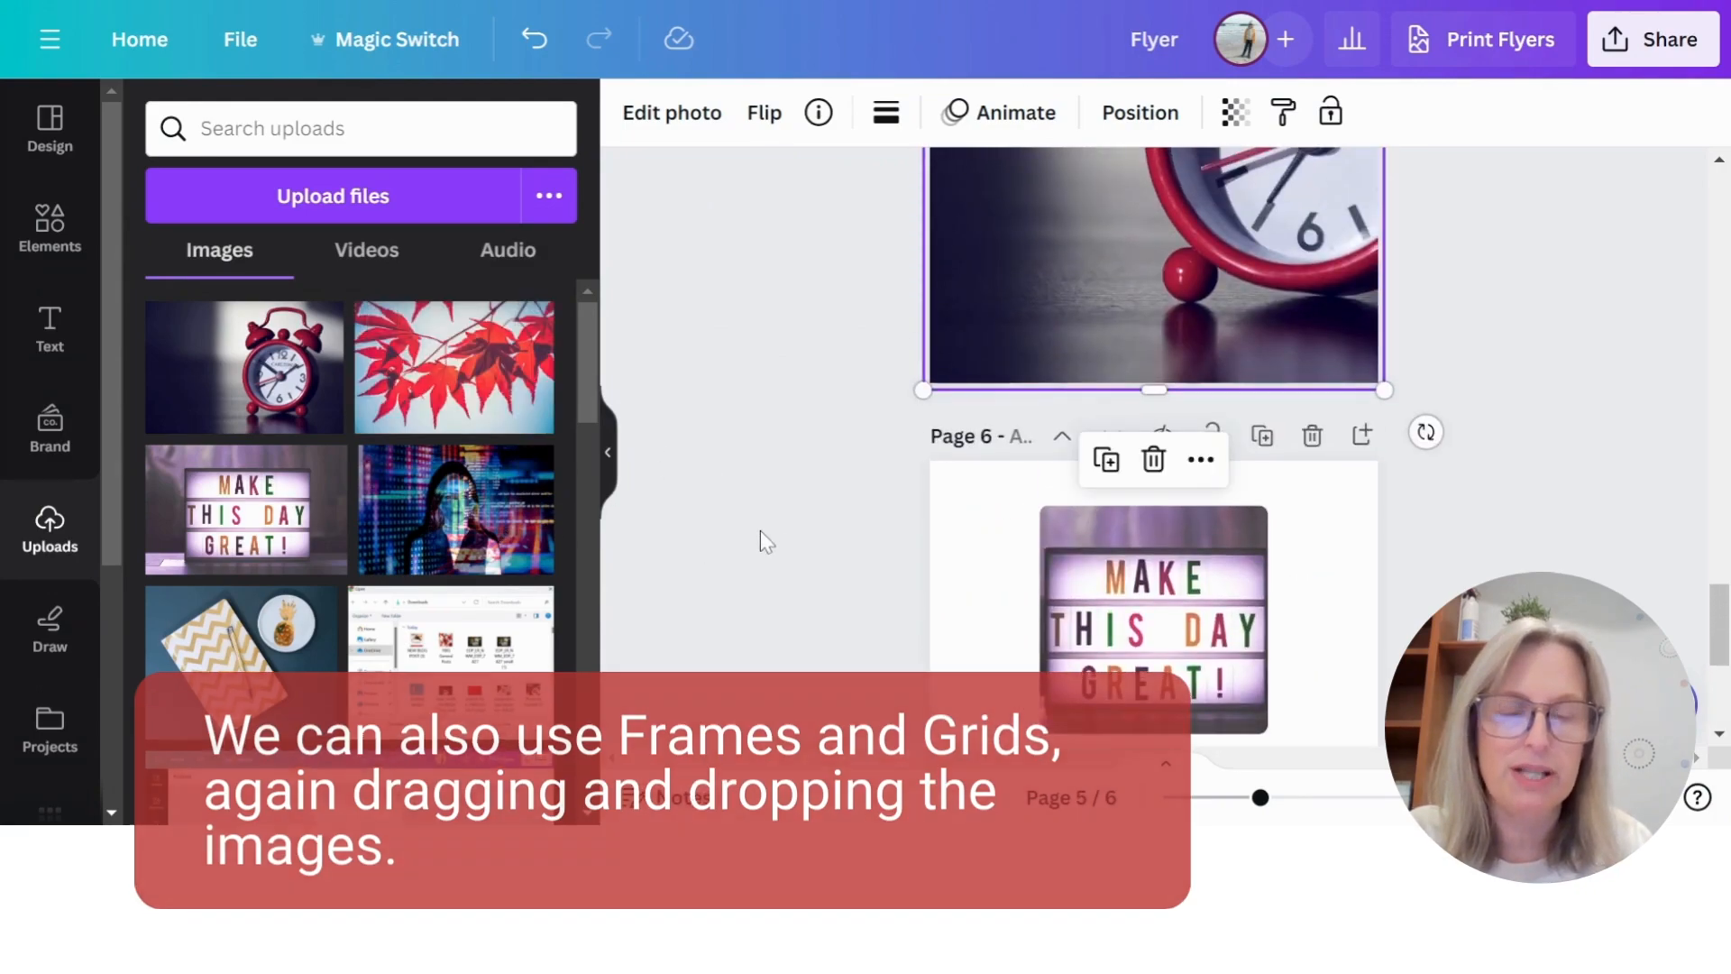
# - Enlarge the alarm clock photo inside page 5's crop area and shift it so more of the clock falls within the page
pyautogui.scroll(3, 760, 532)
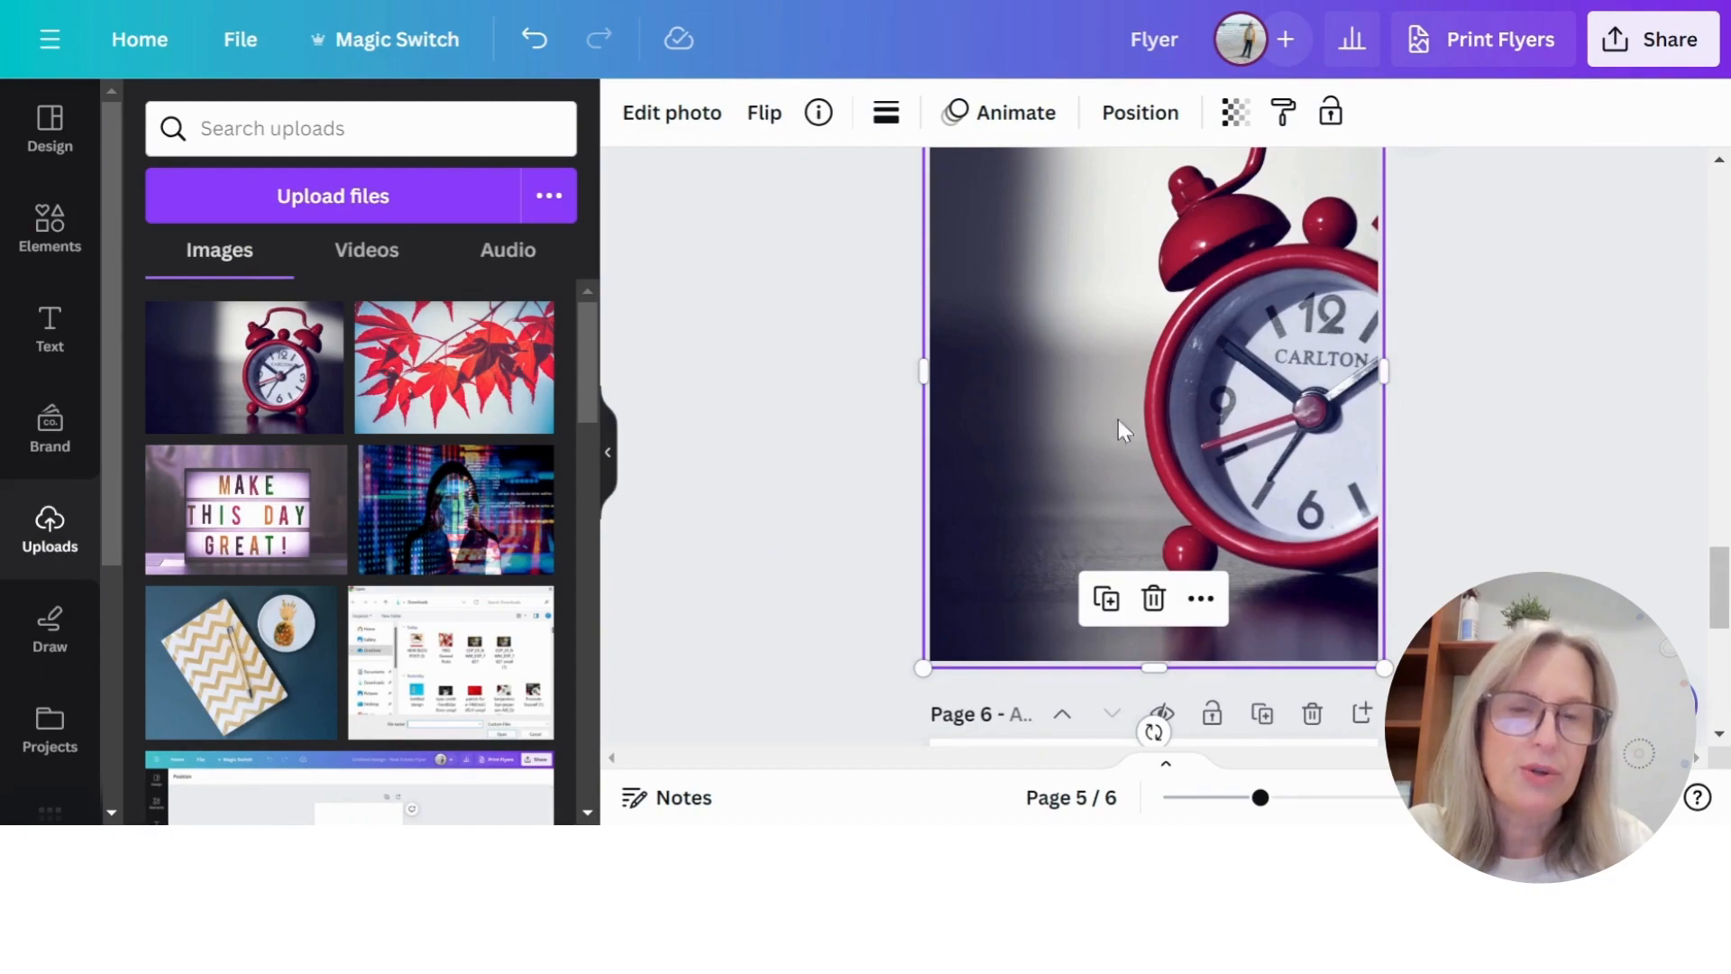
pyautogui.scroll(2, 1127, 433)
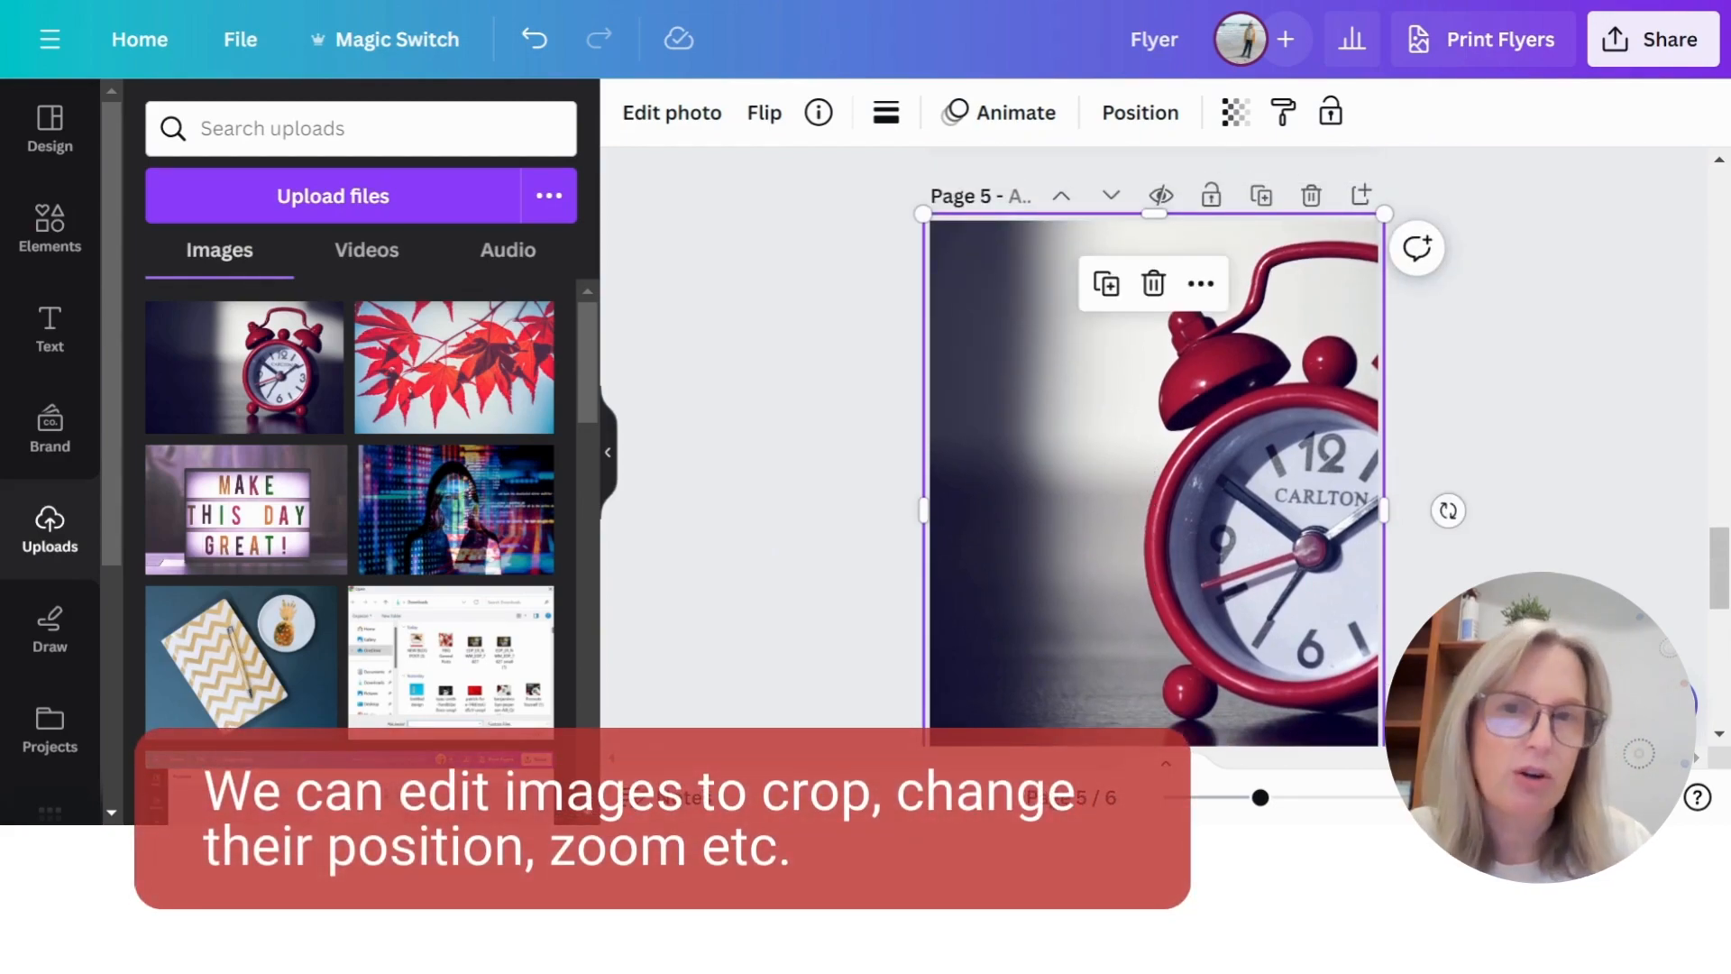
pyautogui.scroll(-2, 1154, 378)
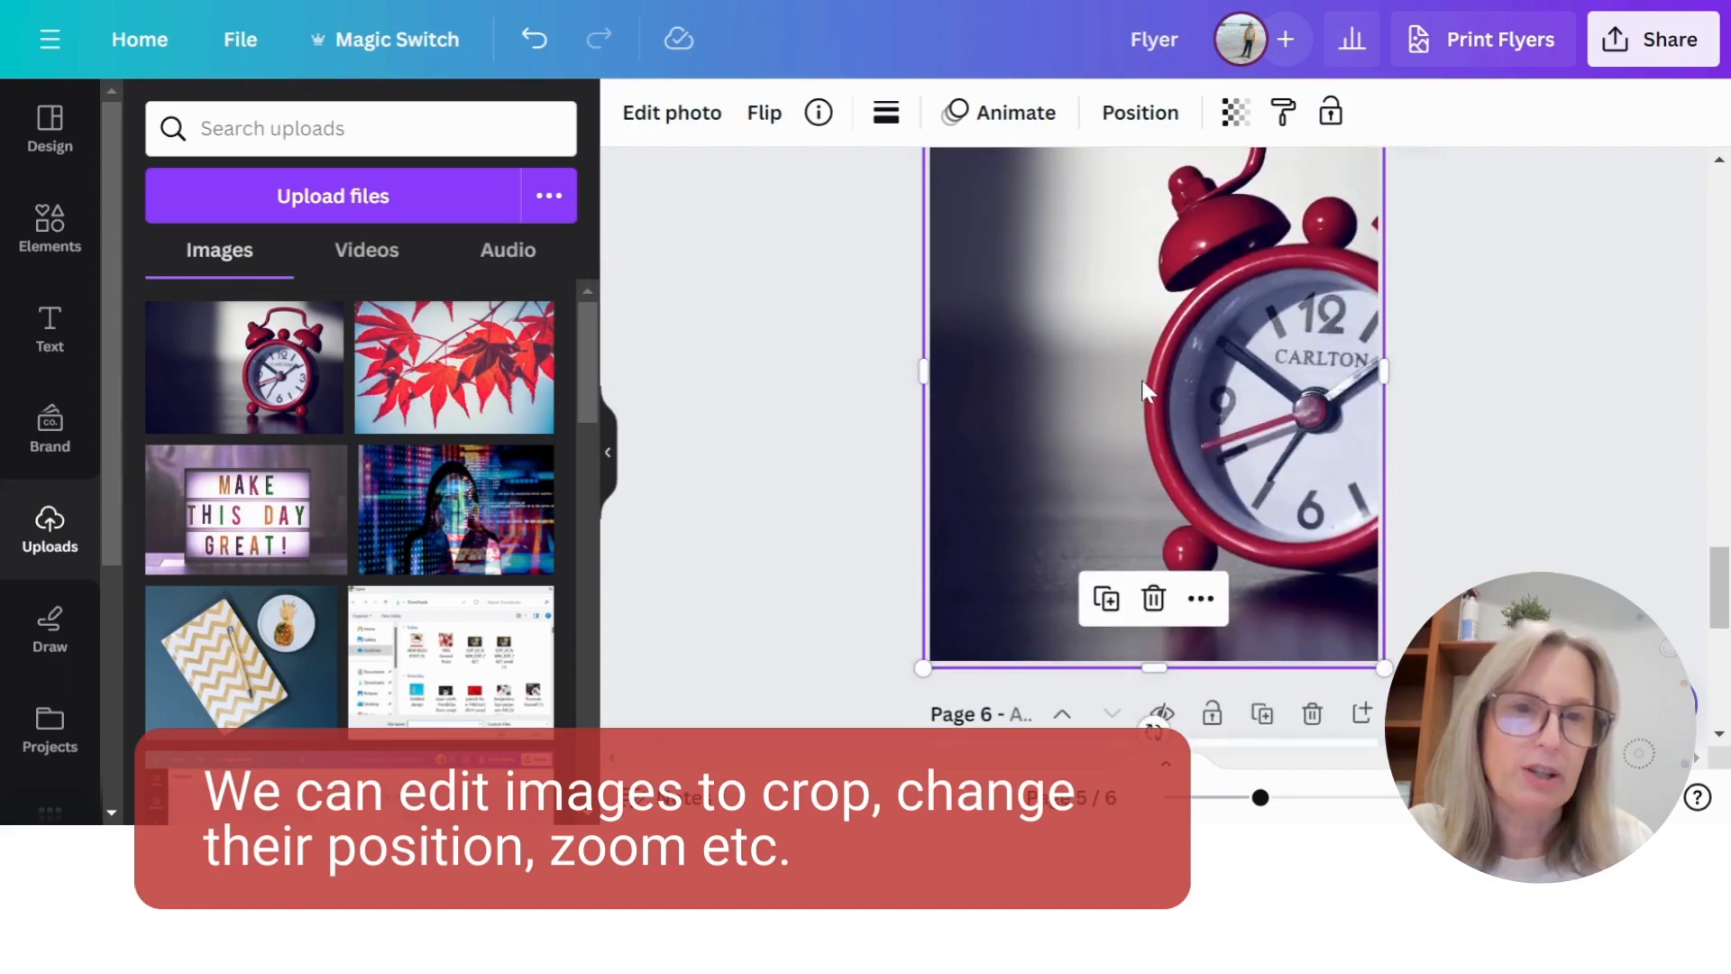
pyautogui.scroll(2, 1139, 383)
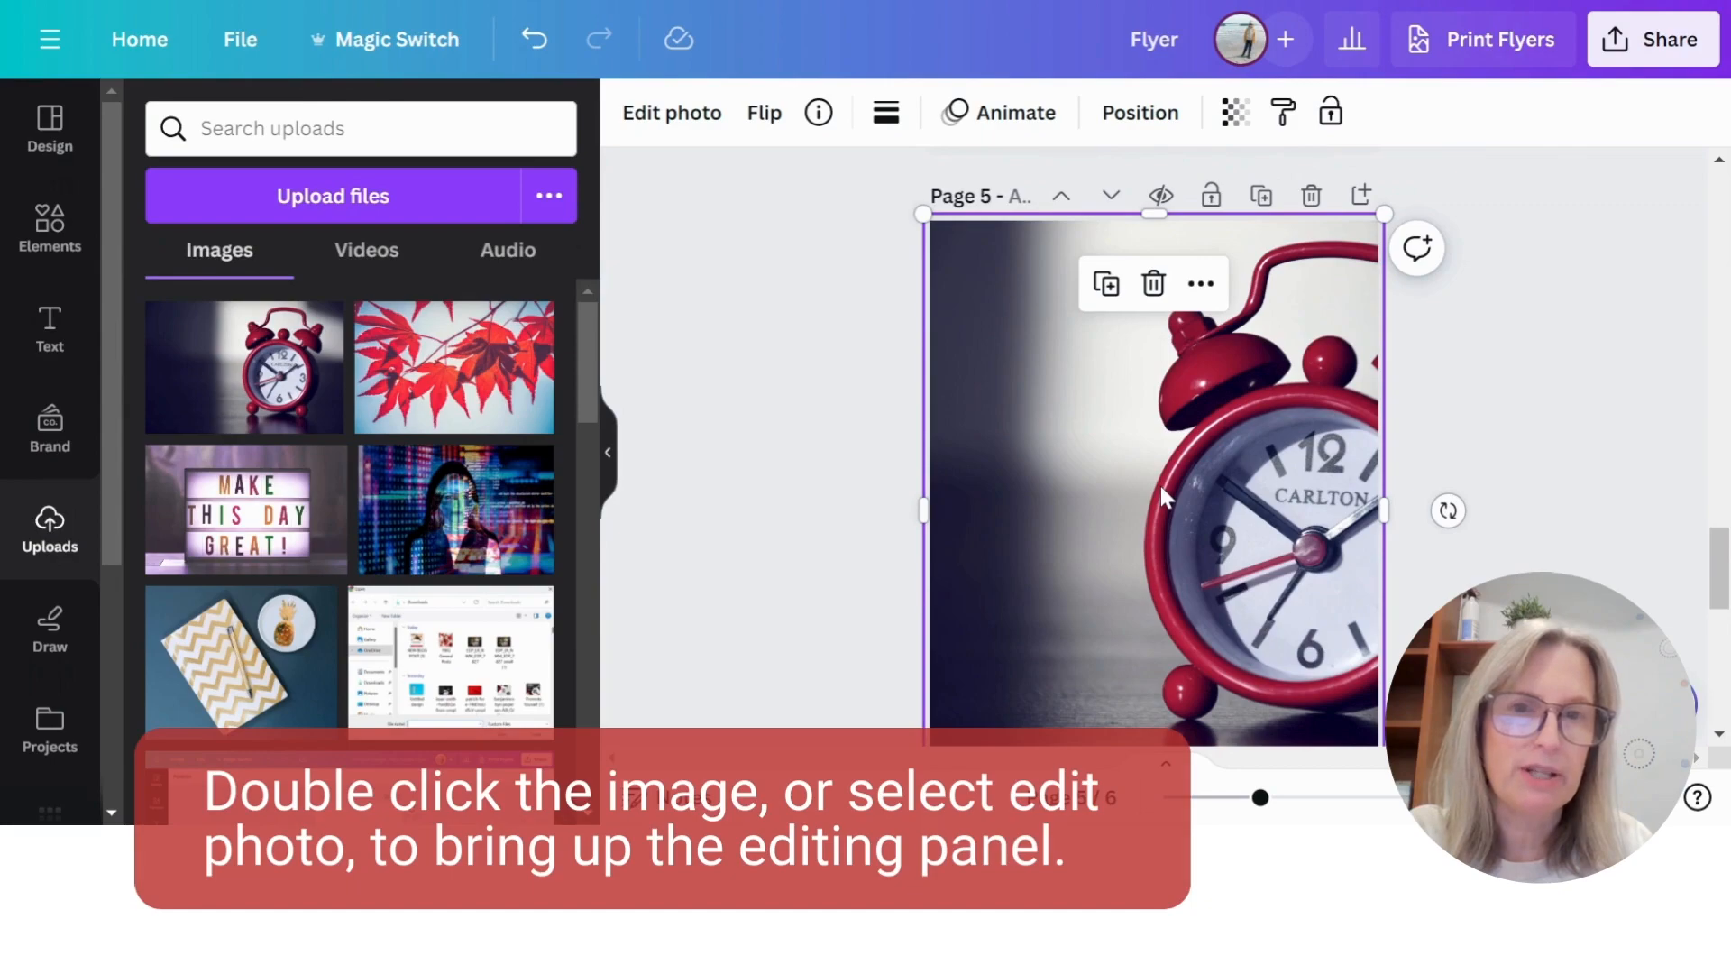
pyautogui.doubleClick(1161, 488)
pyautogui.scroll(-2, 1500, 448)
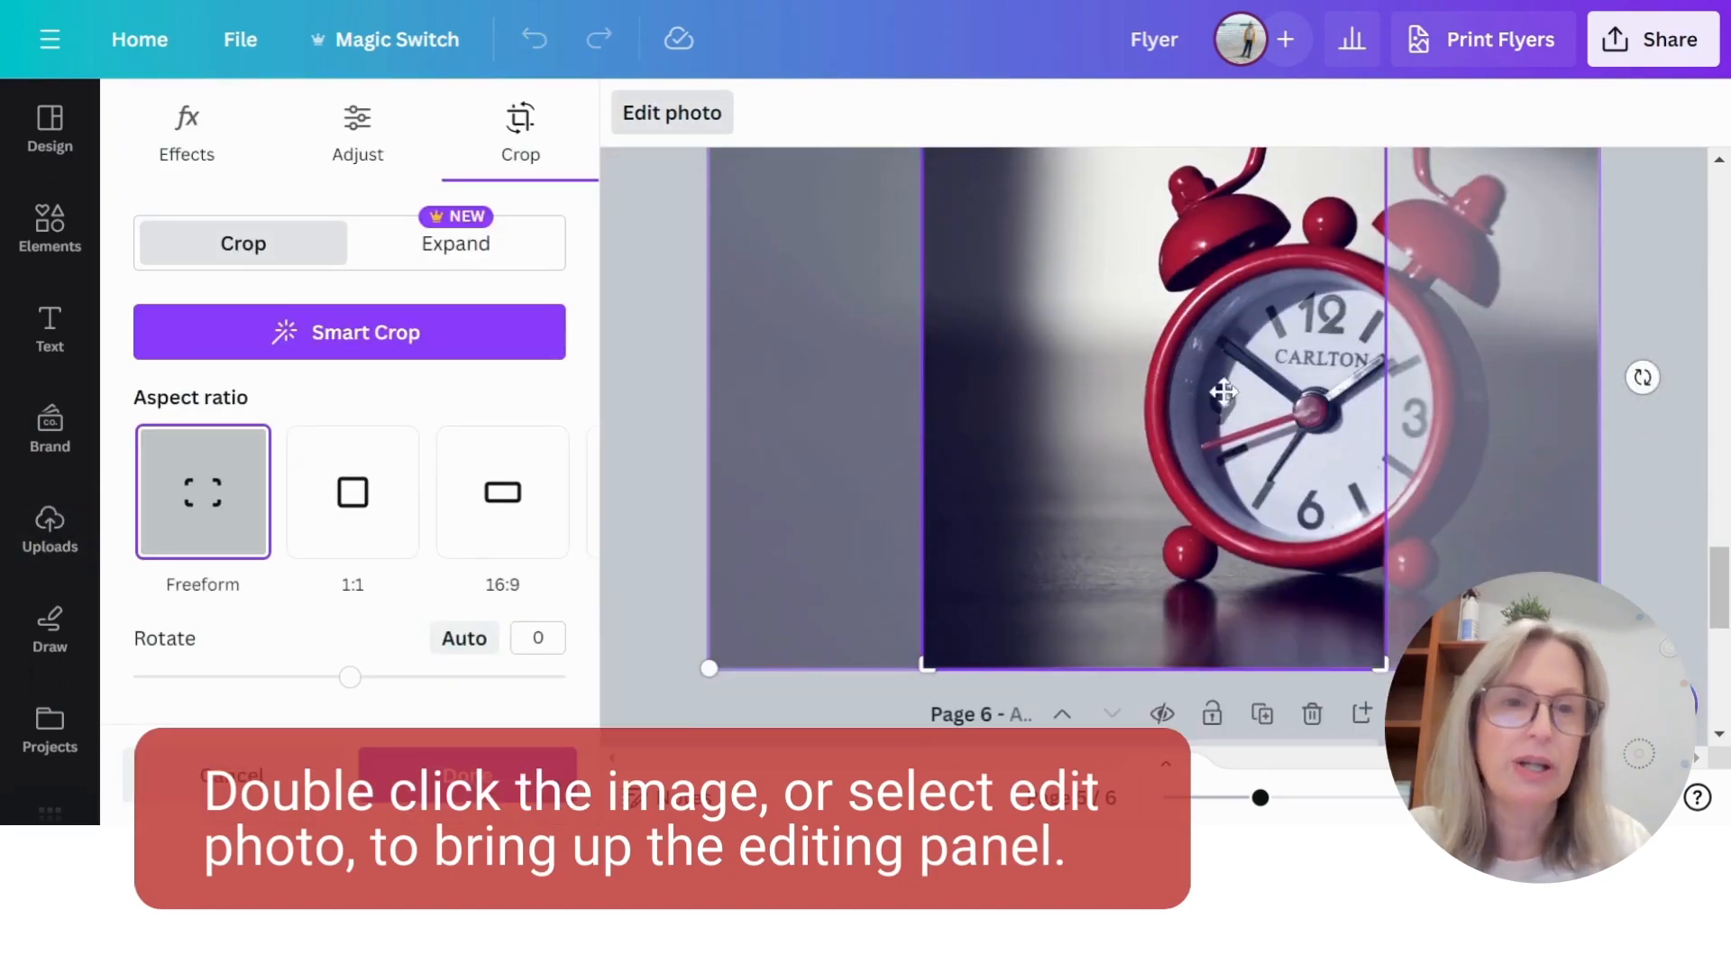
pyautogui.moveTo(1600, 668); pyautogui.dragTo(1646, 697)
pyautogui.moveTo(1511, 410); pyautogui.dragTo(1398, 414)
pyautogui.scroll(4, 1442, 419)
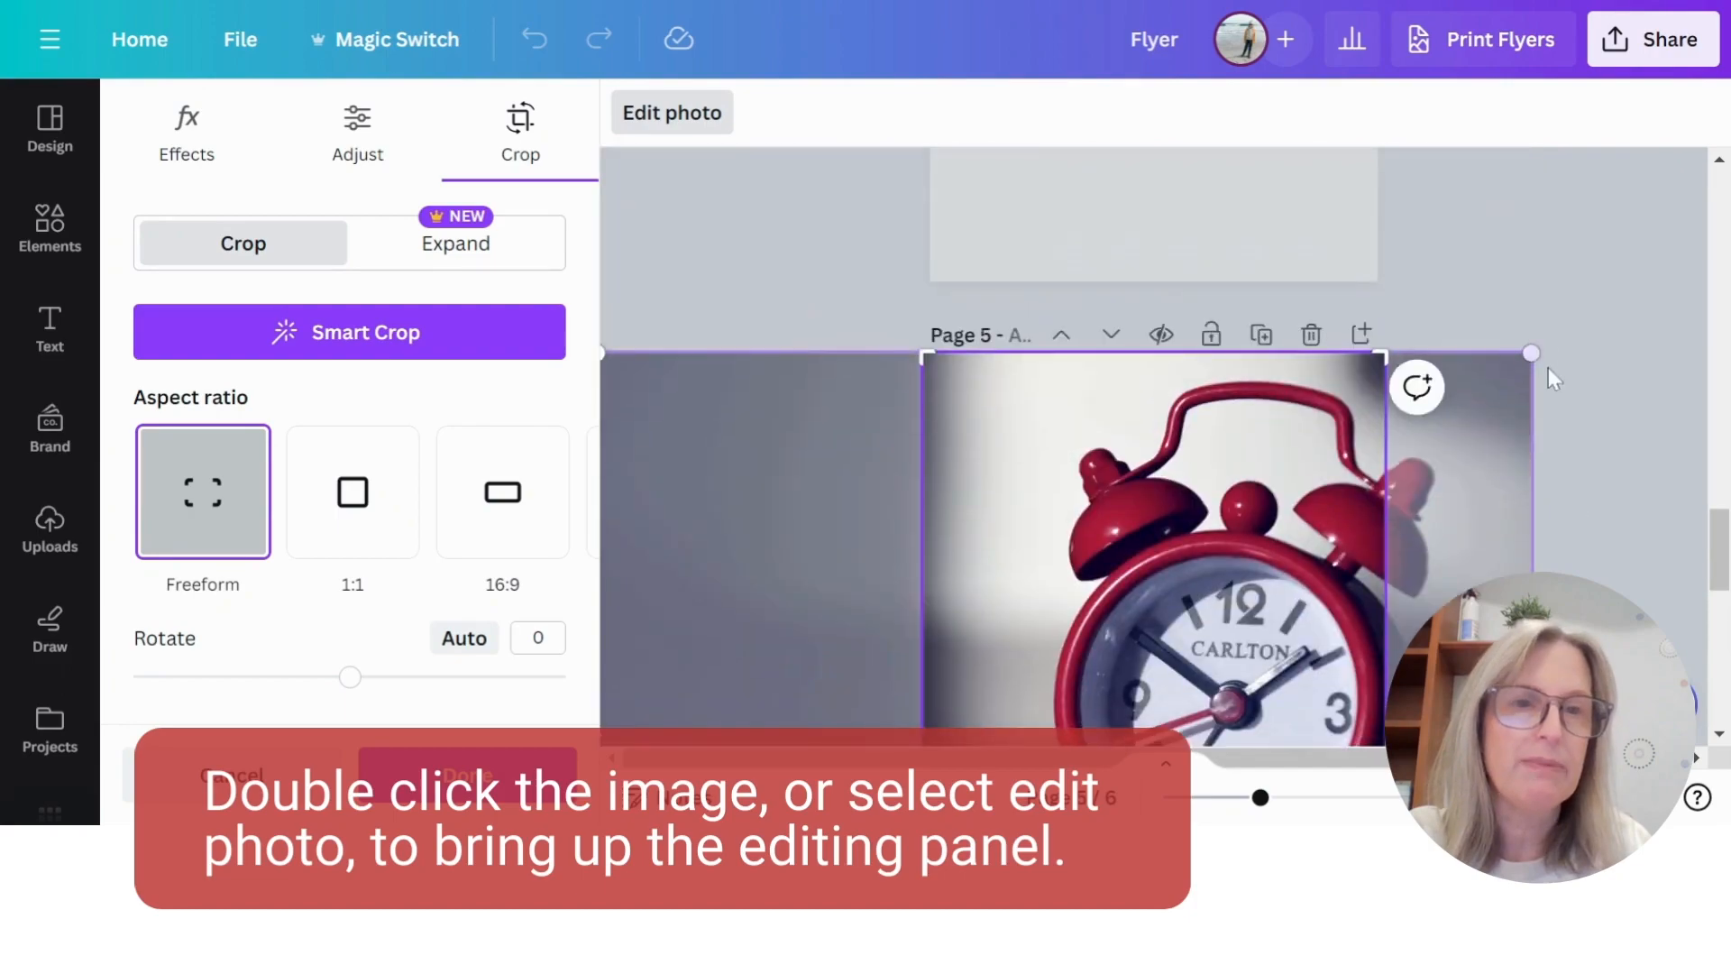
pyautogui.scroll(-3, 1240, 505)
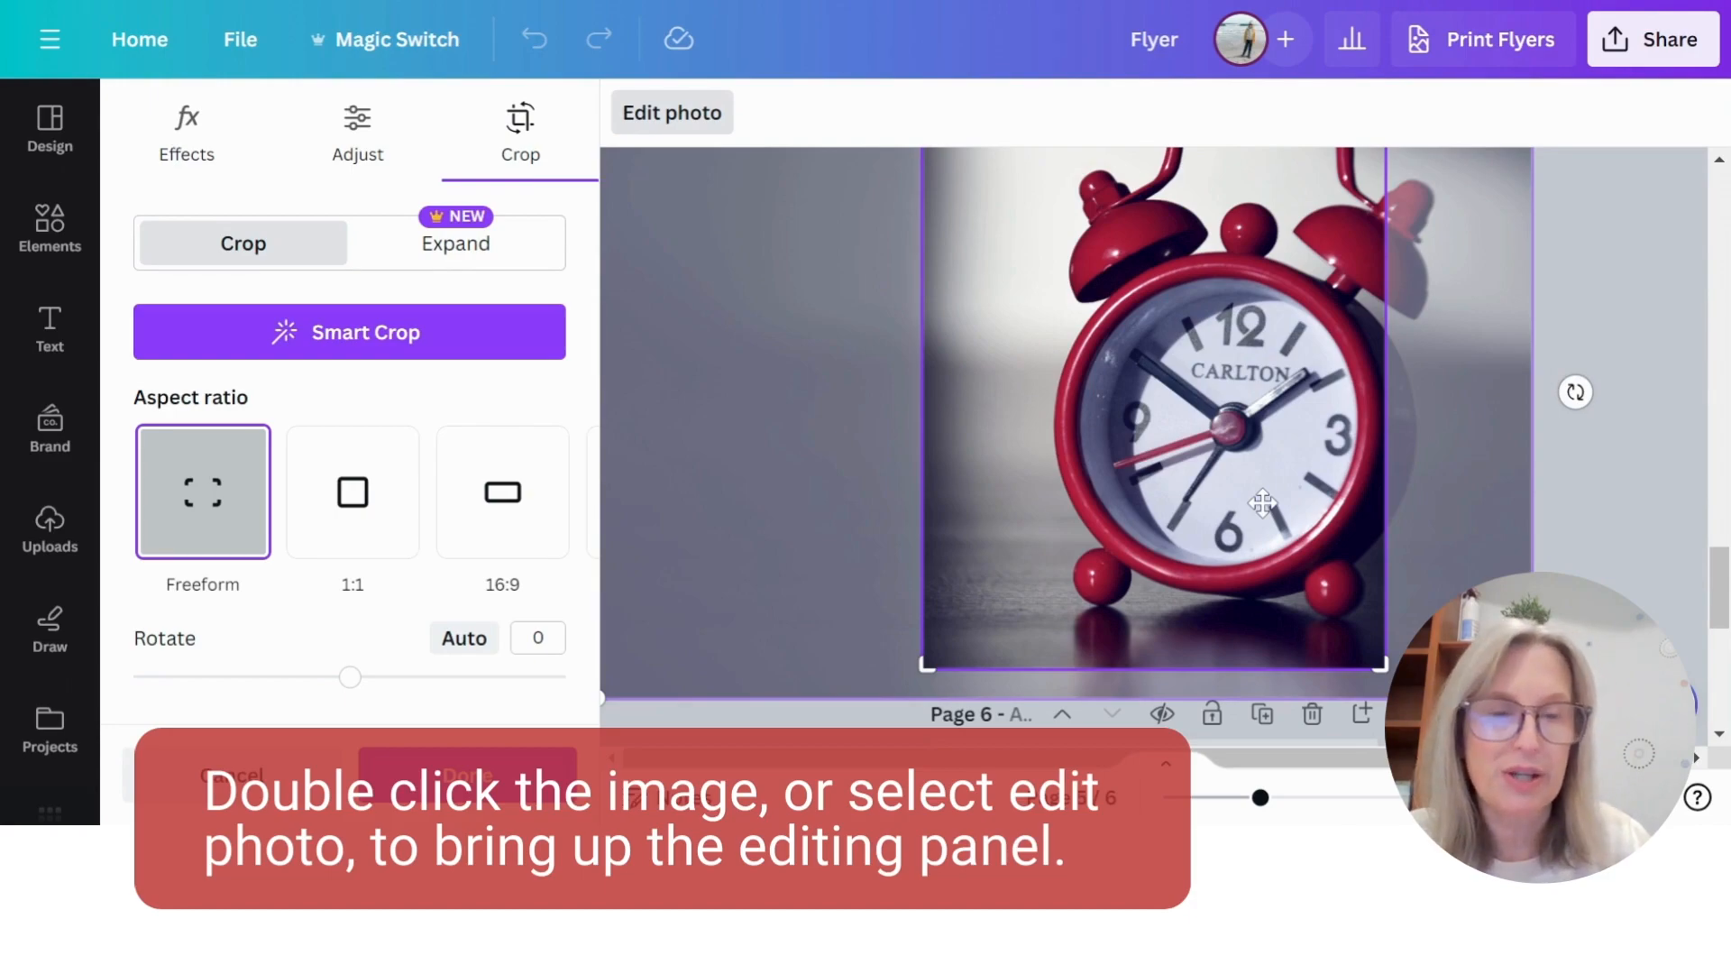
pyautogui.click(1626, 529)
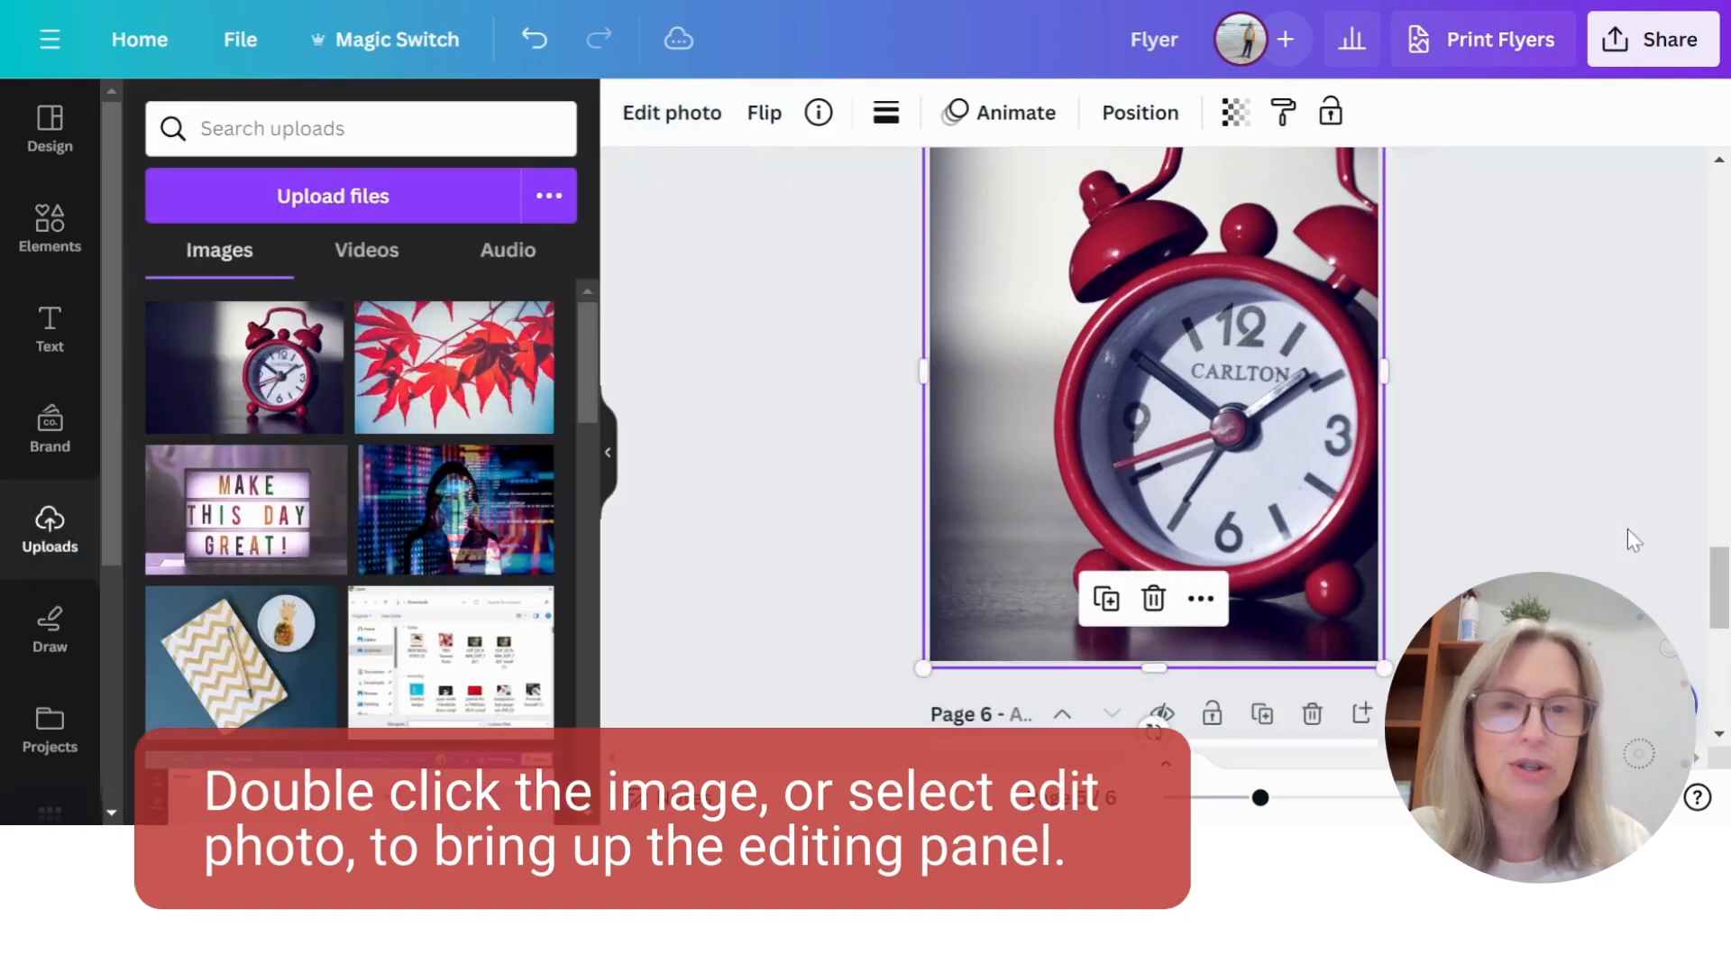
# - Look through the page 5 clock photo's effects, crop and adjustment options, and set its brightness to 1
pyautogui.click(670, 122)
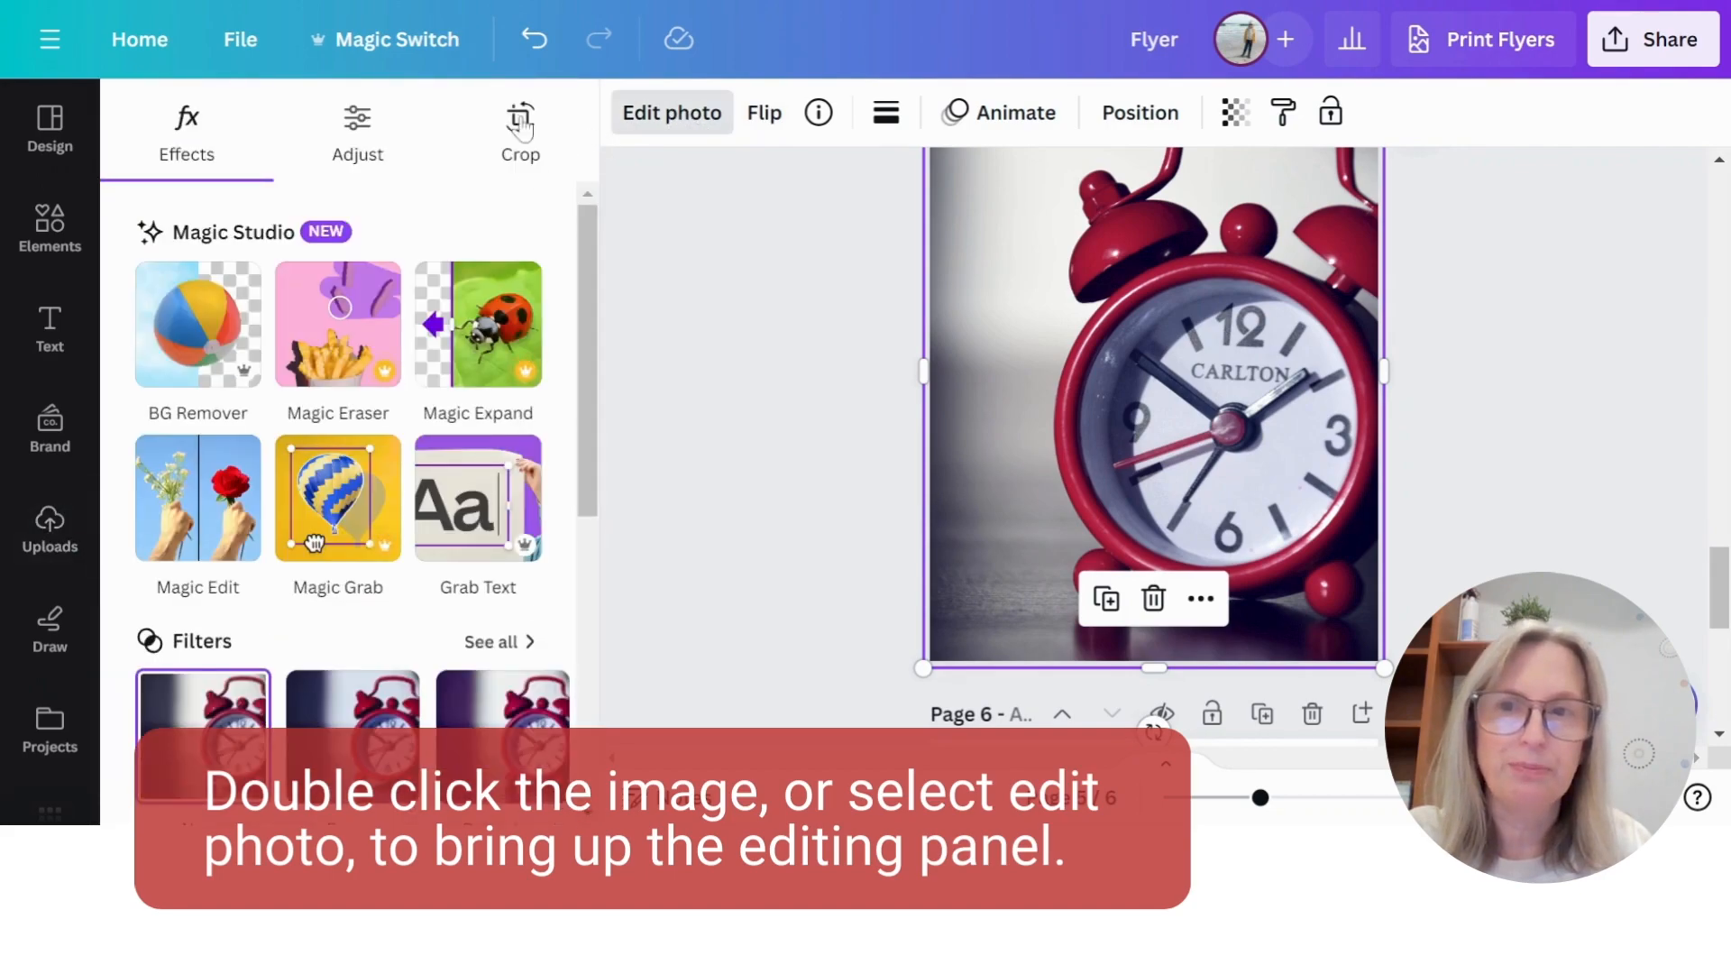
pyautogui.click(523, 140)
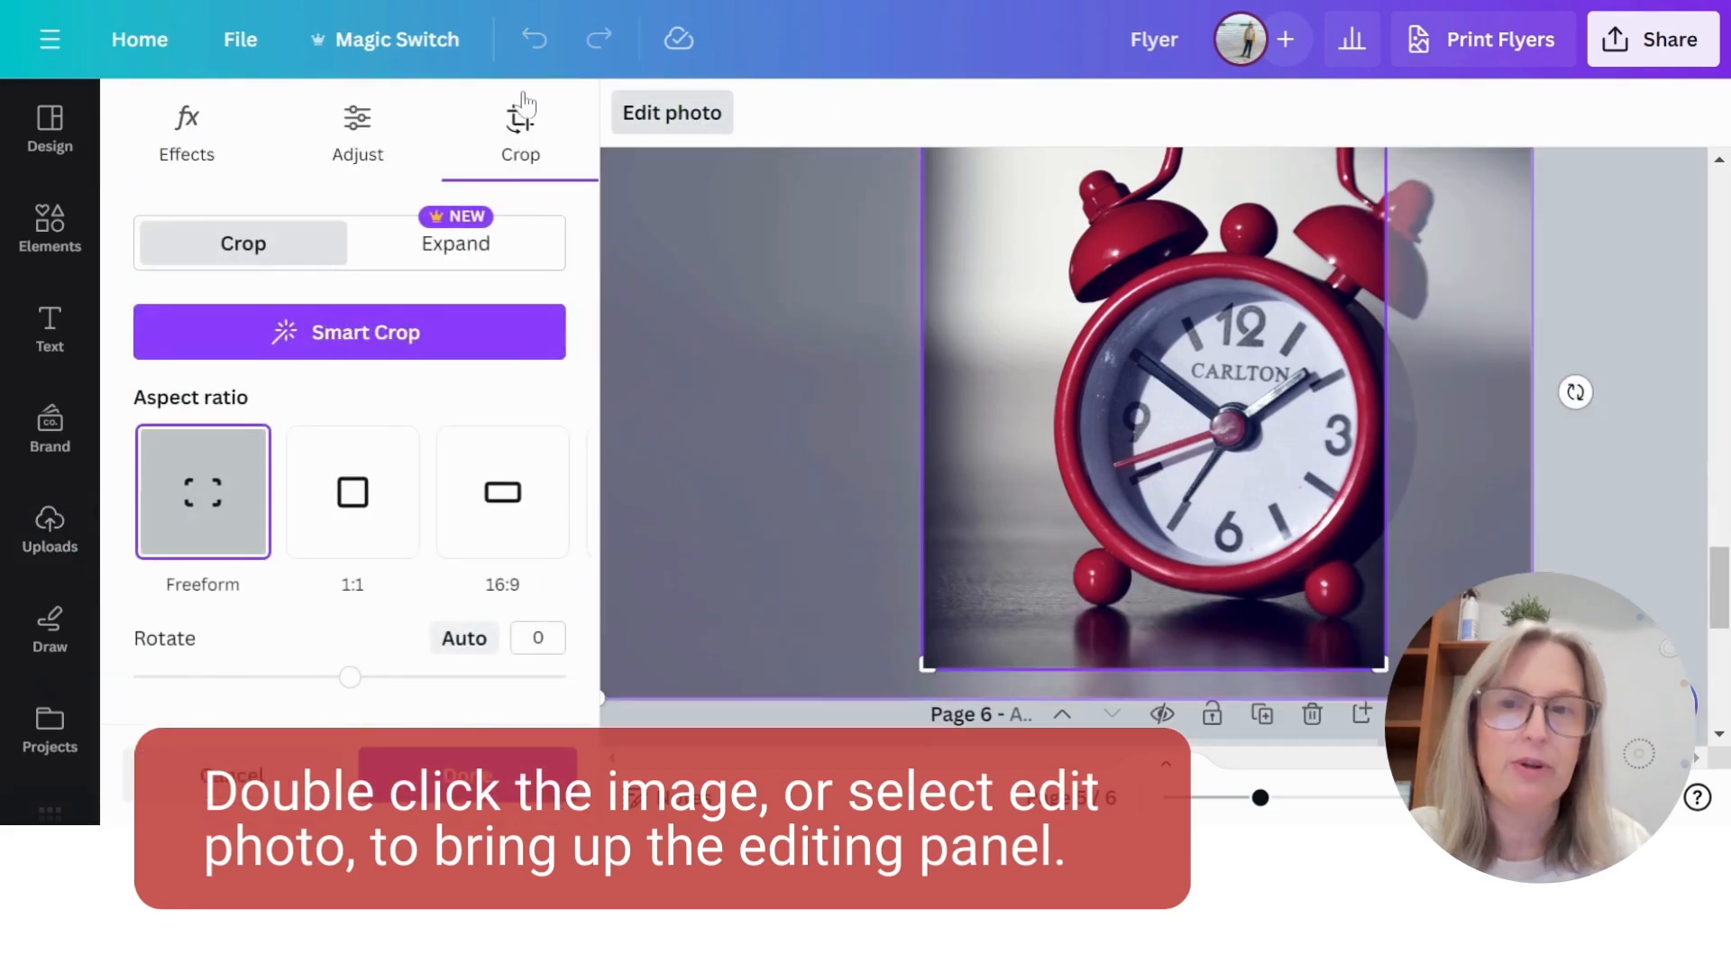
pyautogui.click(356, 136)
pyautogui.scroll(-3, 414, 460)
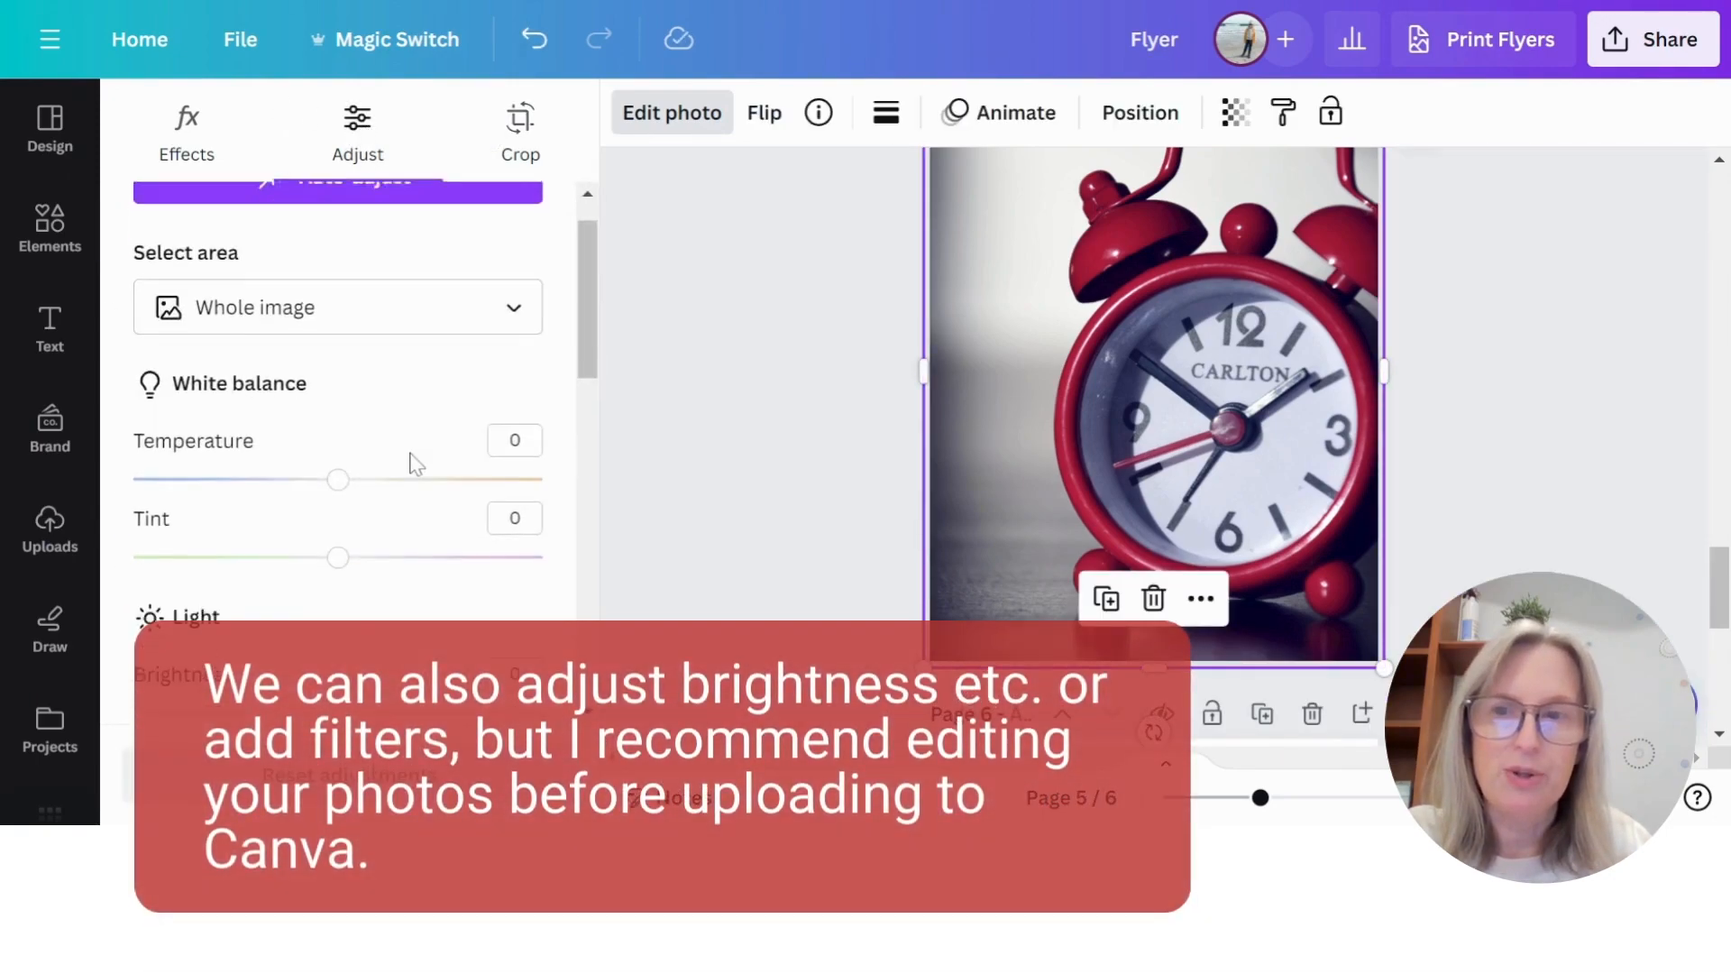
pyautogui.scroll(-2, 439, 466)
pyautogui.moveTo(338, 351)
pyautogui.mouseDown()
pyautogui.moveTo(391, 352)
pyautogui.moveTo(296, 352)
pyautogui.moveTo(367, 351)
pyautogui.moveTo(340, 352)
pyautogui.mouseUp()
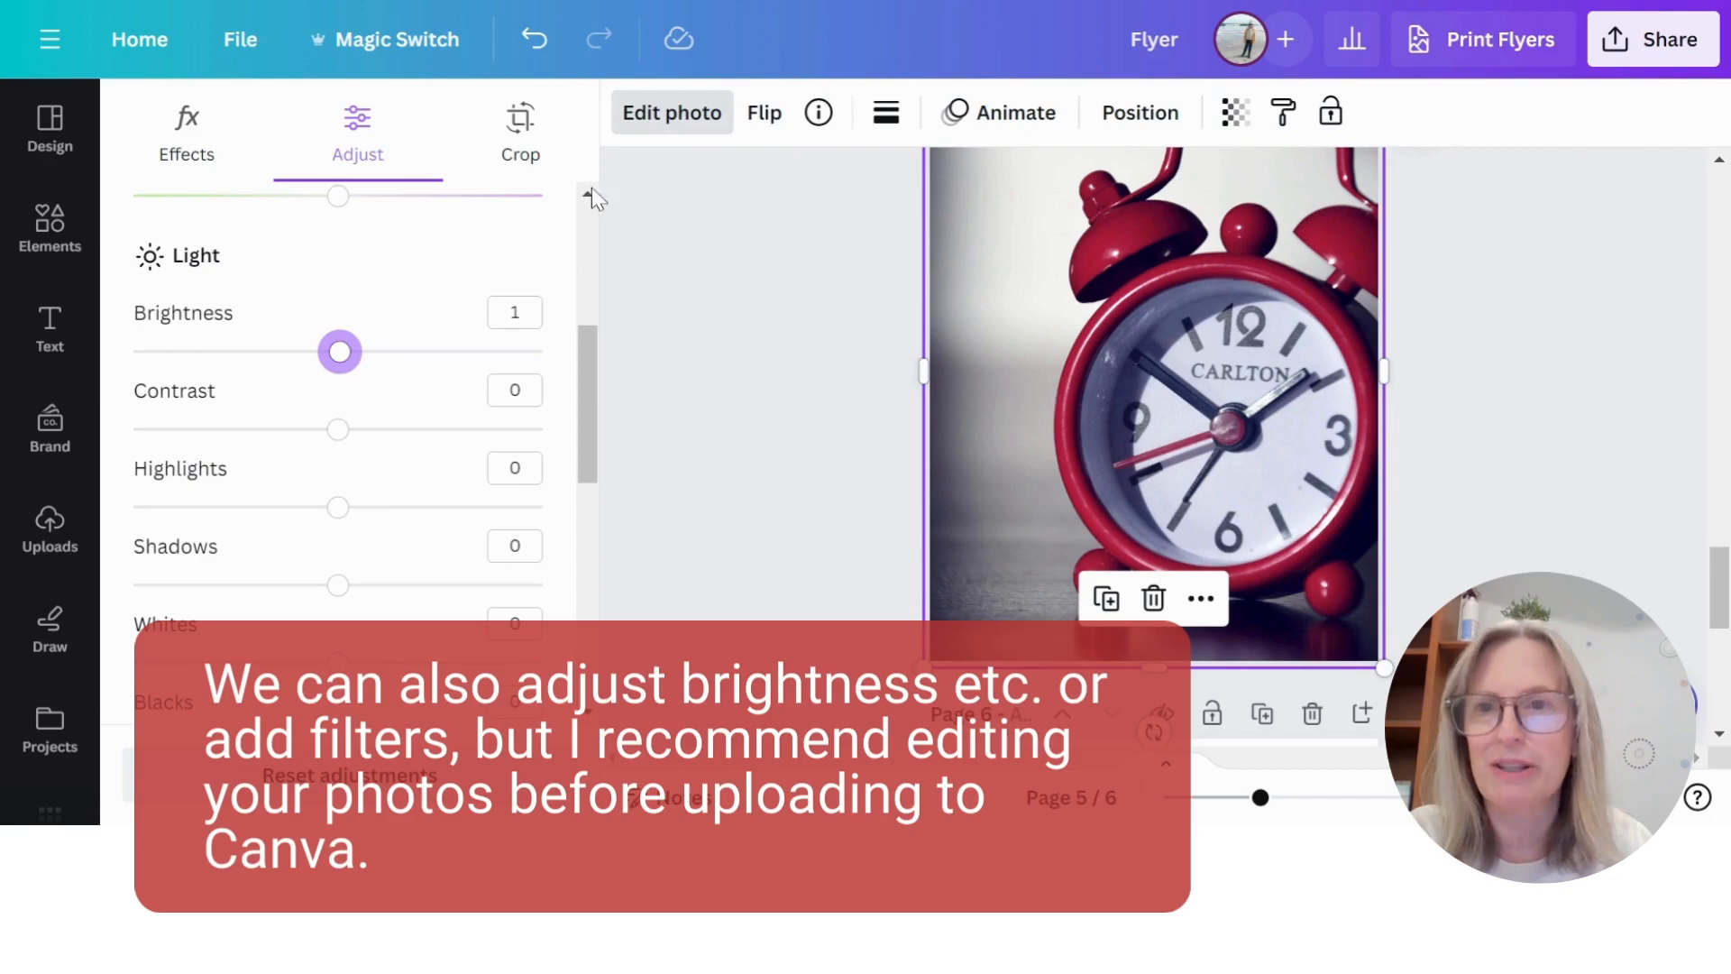
# - Enlarge the "MAKE THIS DAY GREAT!" photo within its frame on page 6 and reposition it to centre the sign
pyautogui.scroll(-10, 1534, 435)
pyautogui.click(1217, 286)
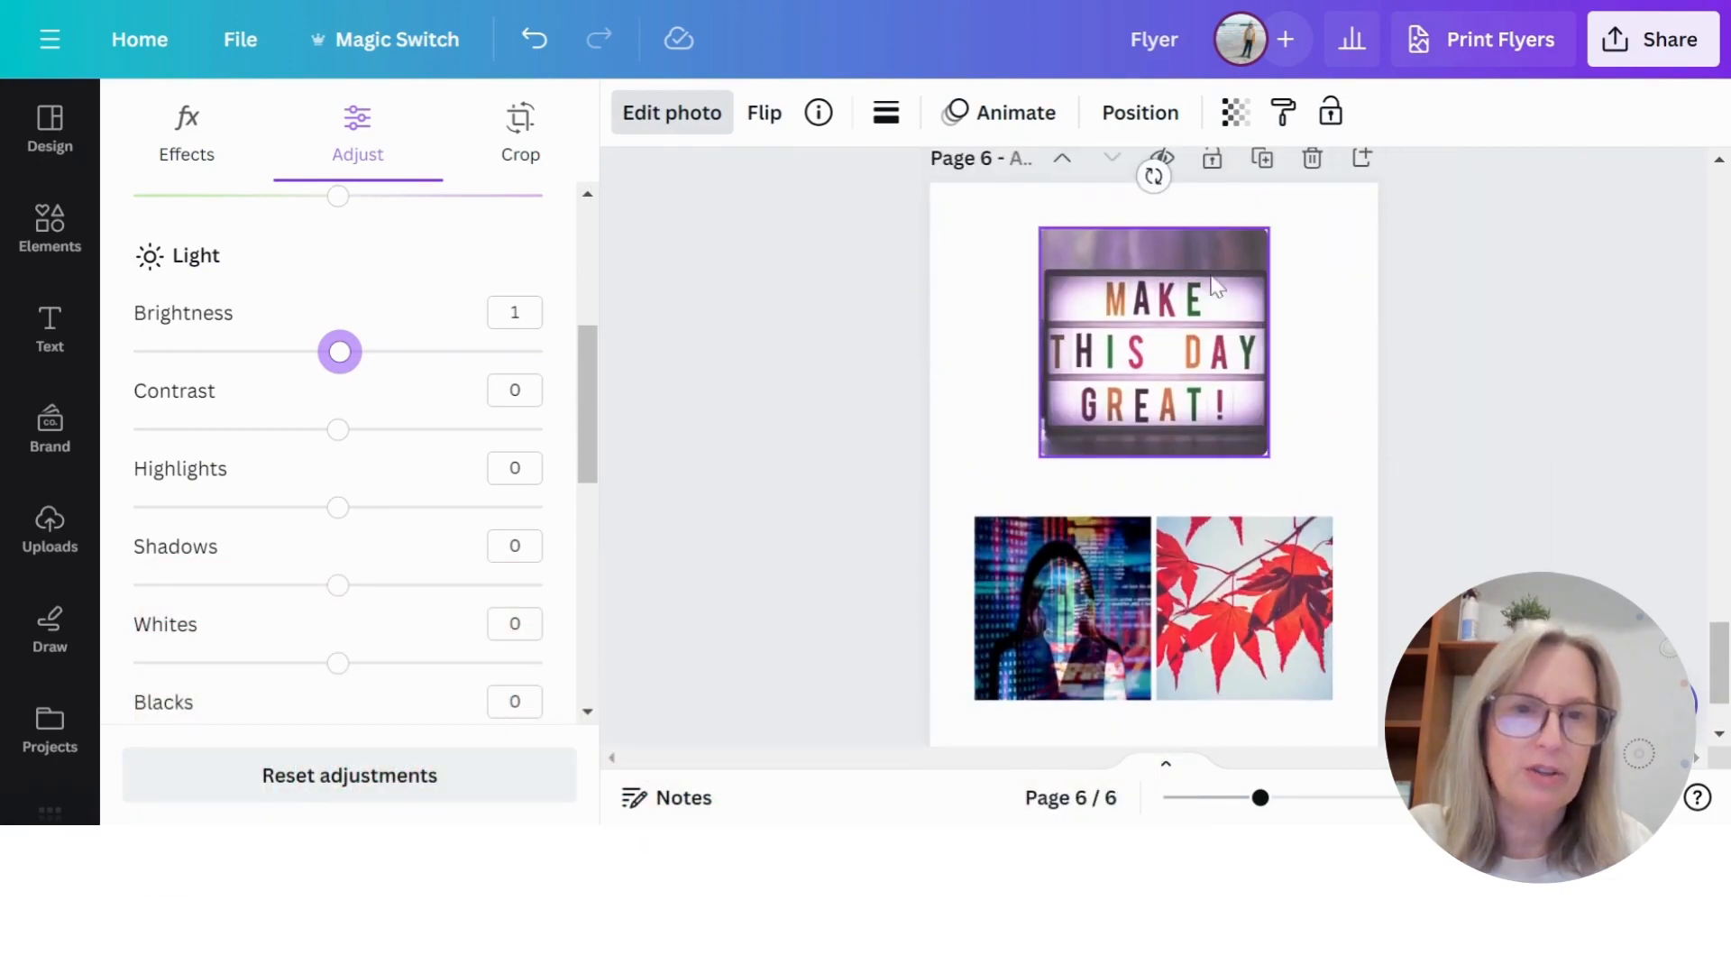
pyautogui.doubleClick(1141, 333)
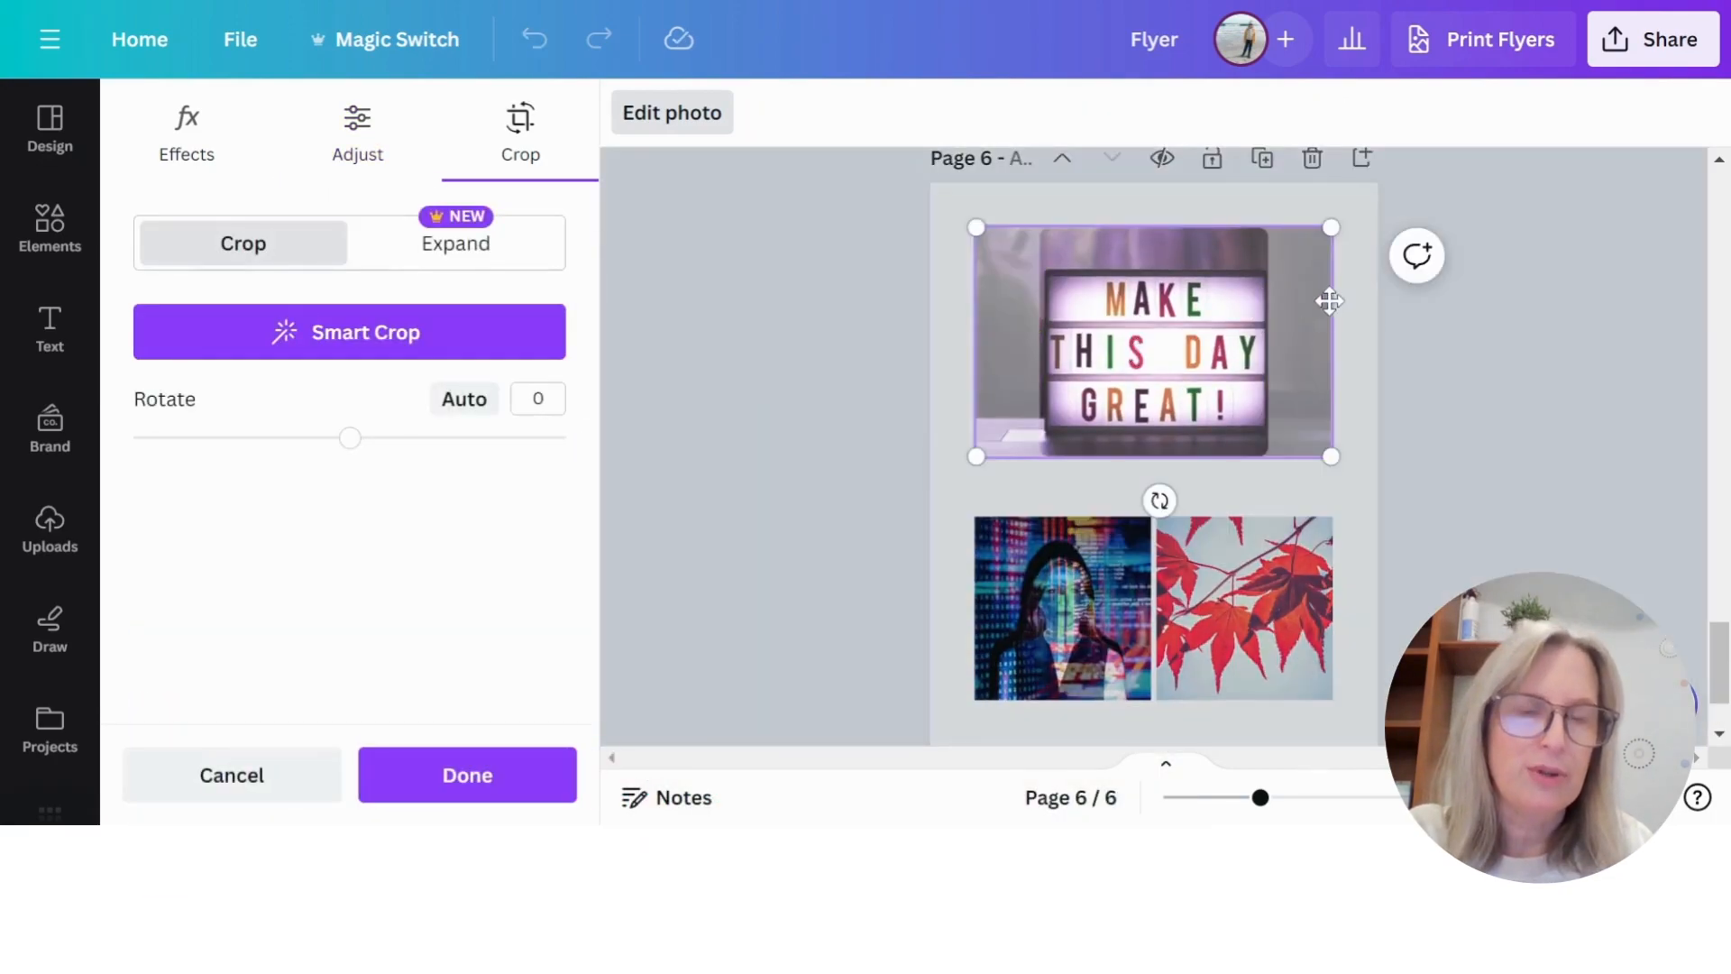
pyautogui.click(1452, 414)
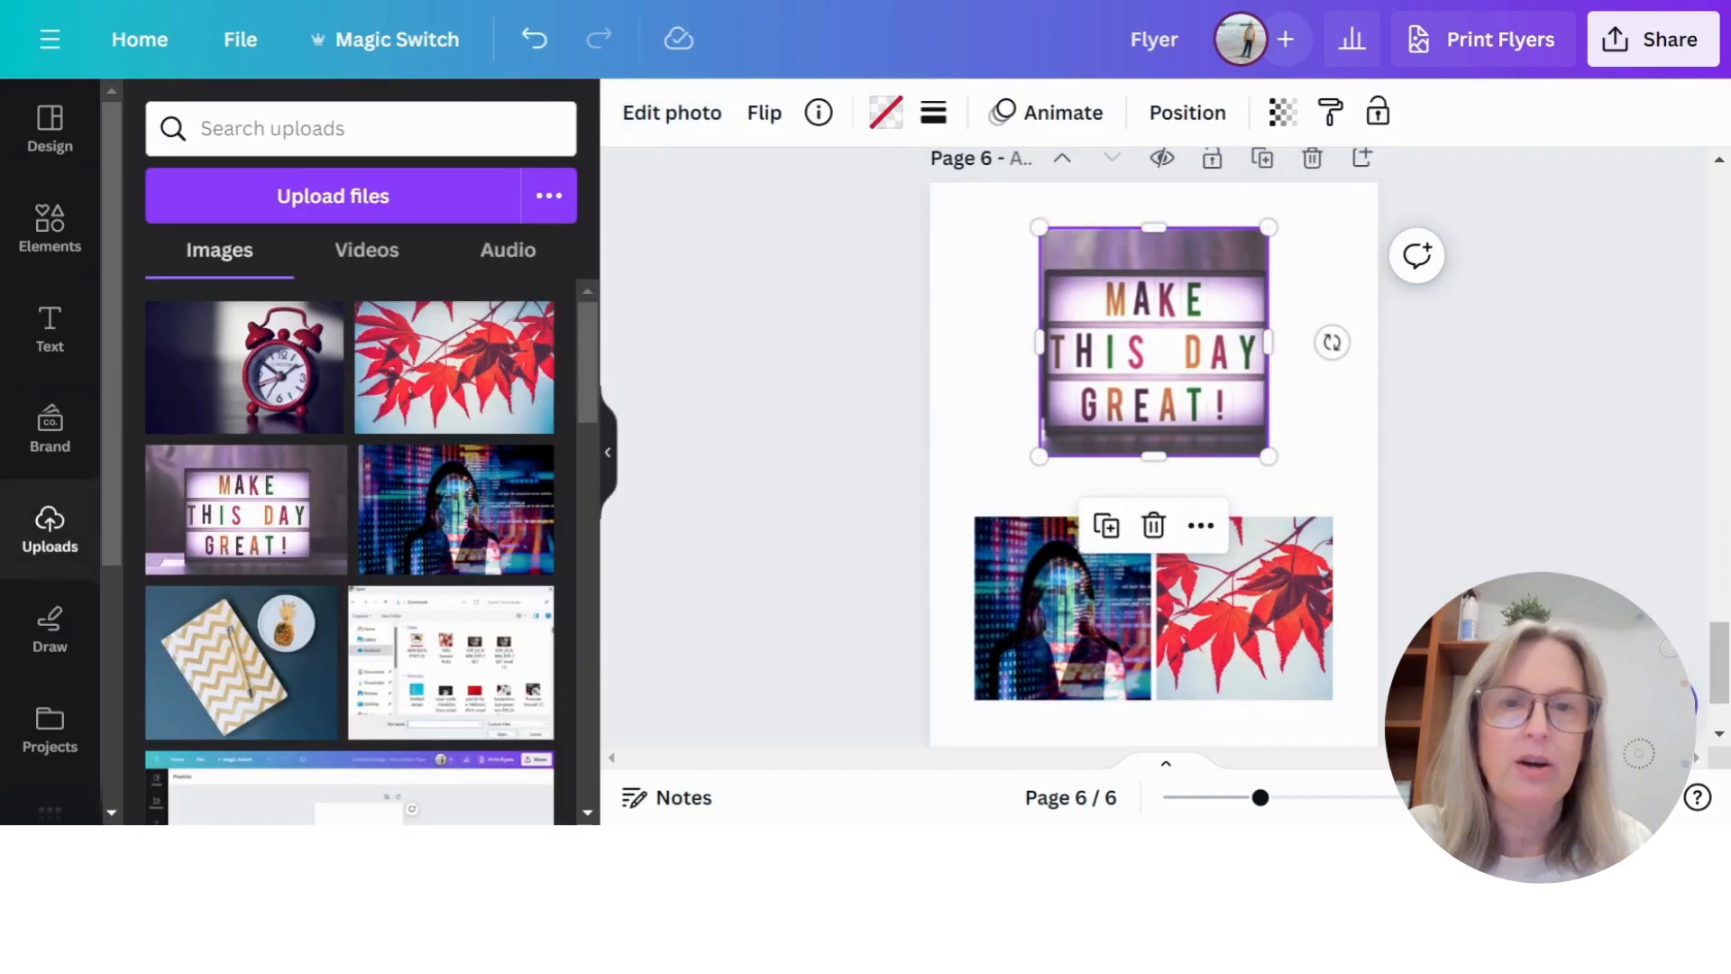
pyautogui.click(691, 126)
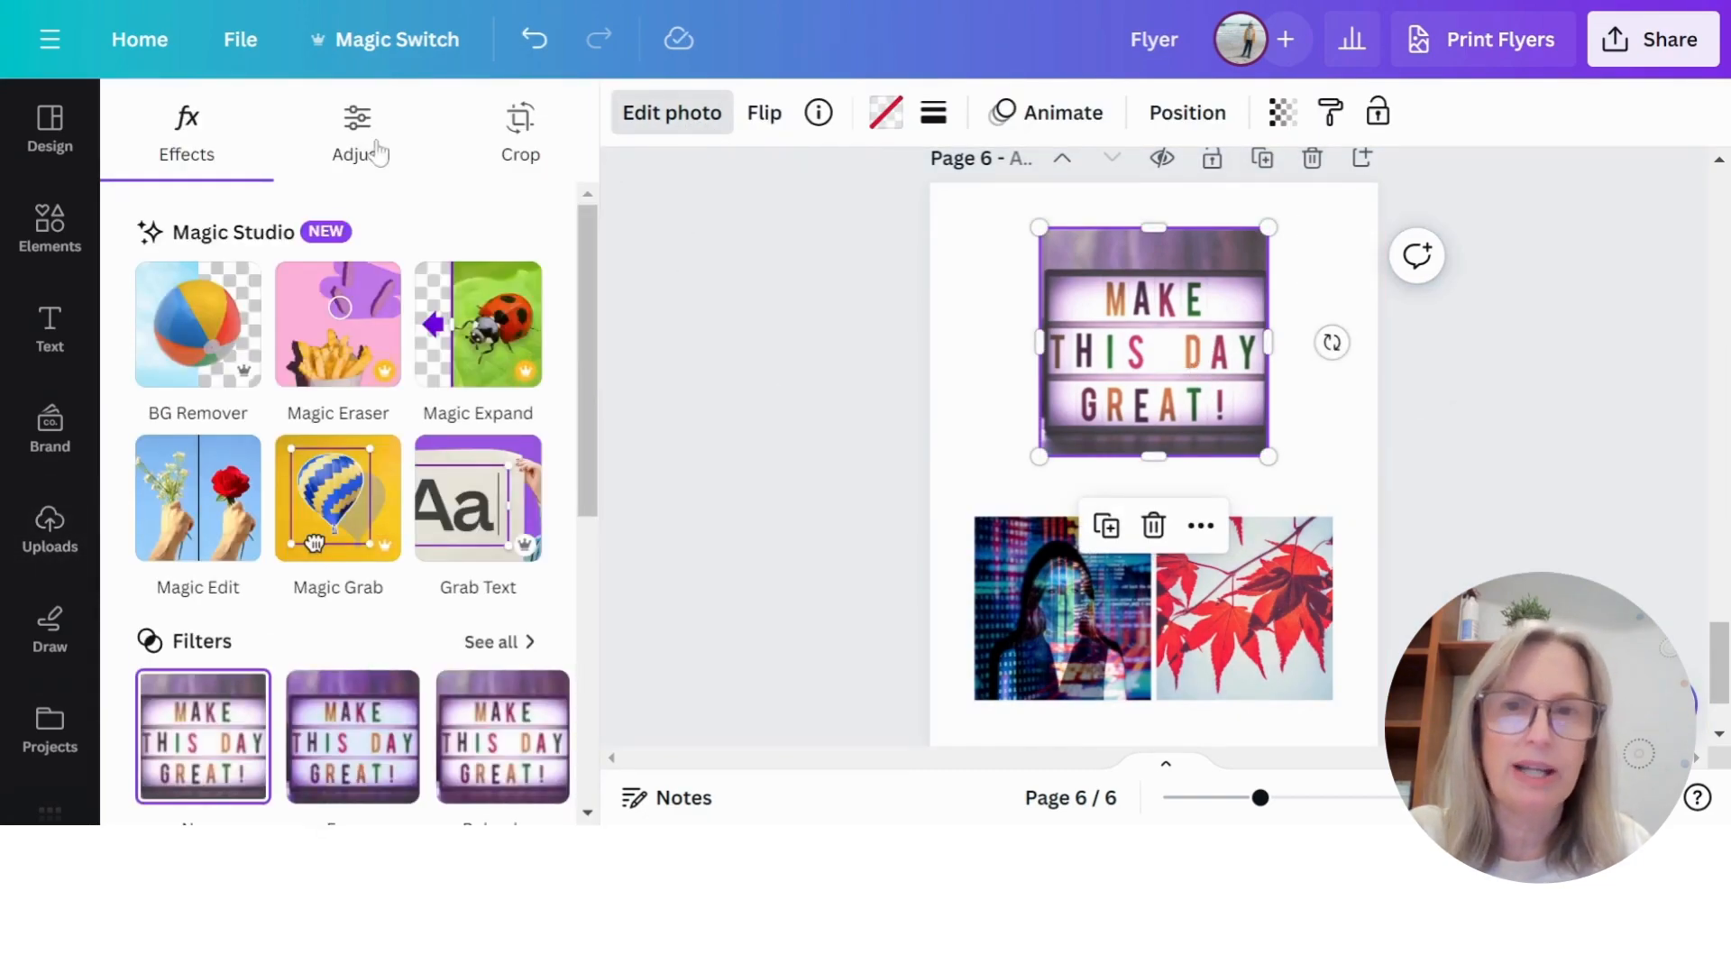
pyautogui.click(512, 146)
pyautogui.moveTo(1163, 350)
pyautogui.mouseDown()
pyautogui.moveTo(1244, 352)
pyautogui.moveTo(1125, 353)
pyautogui.moveTo(1162, 356)
pyautogui.mouseUp()
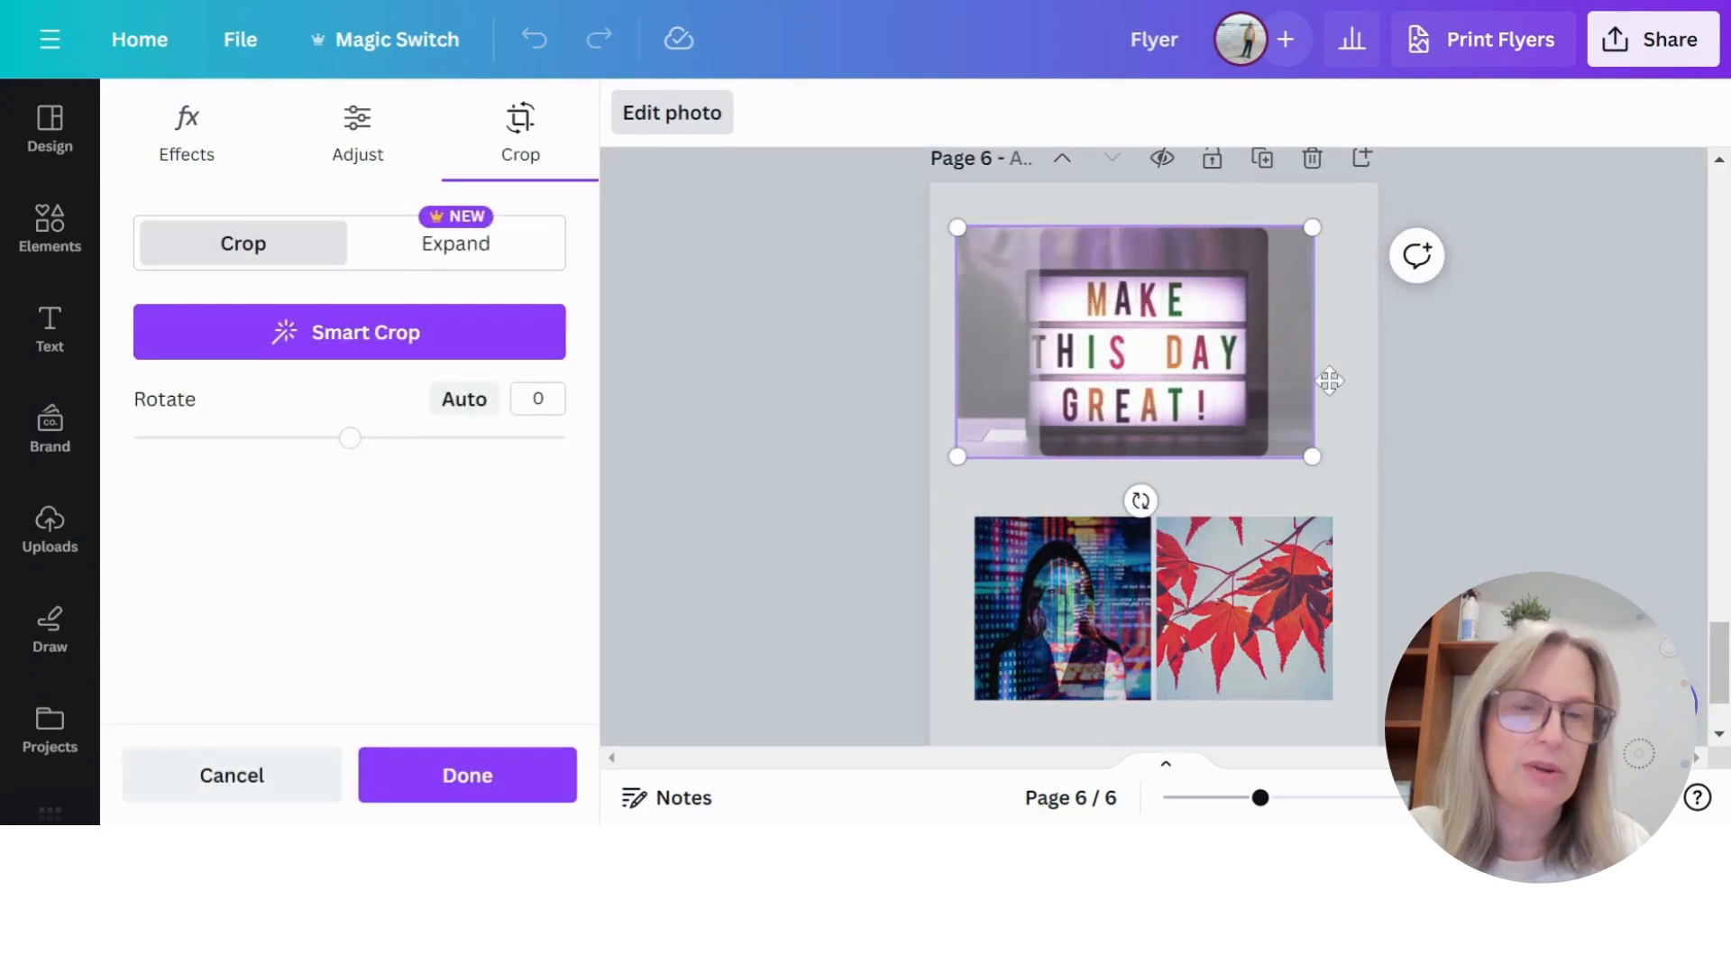
pyautogui.moveTo(1313, 227); pyautogui.dragTo(1366, 192)
pyautogui.moveTo(1234, 299); pyautogui.dragTo(1206, 309)
pyautogui.click(1349, 536)
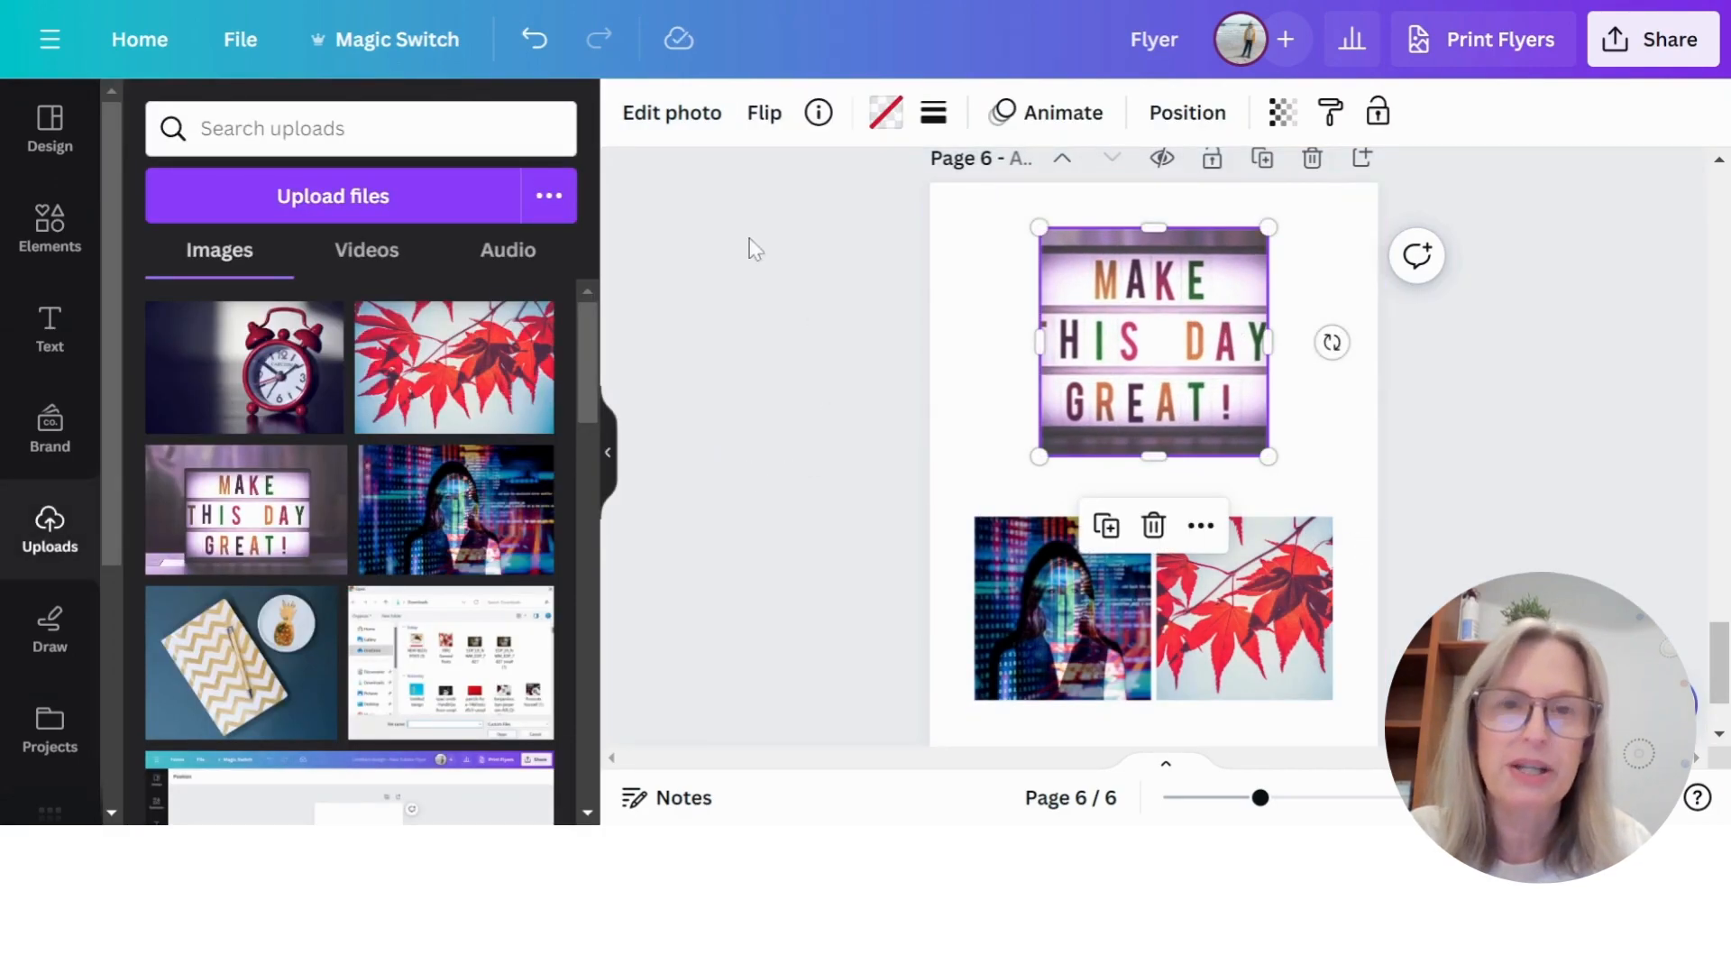
# - Add a blank page 7 and place the uploaded red alarm clock photo on it
pyautogui.scroll(5, 1150, 460)
pyautogui.scroll(-8, 1151, 410)
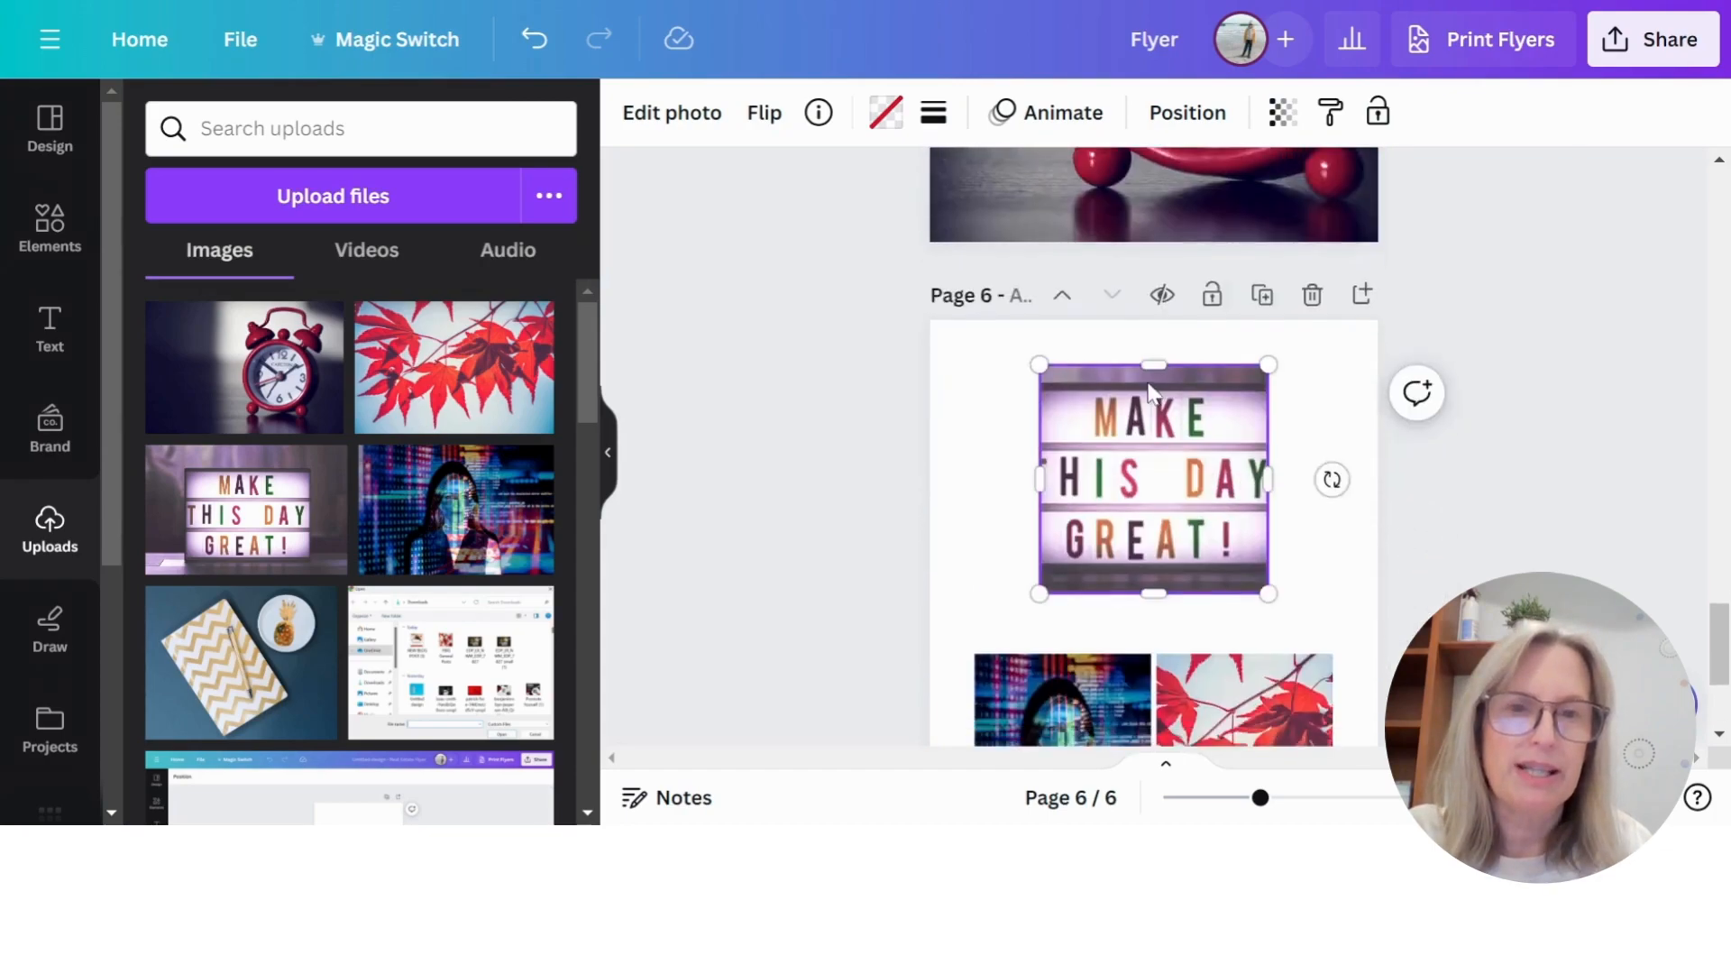
pyautogui.click(1163, 685)
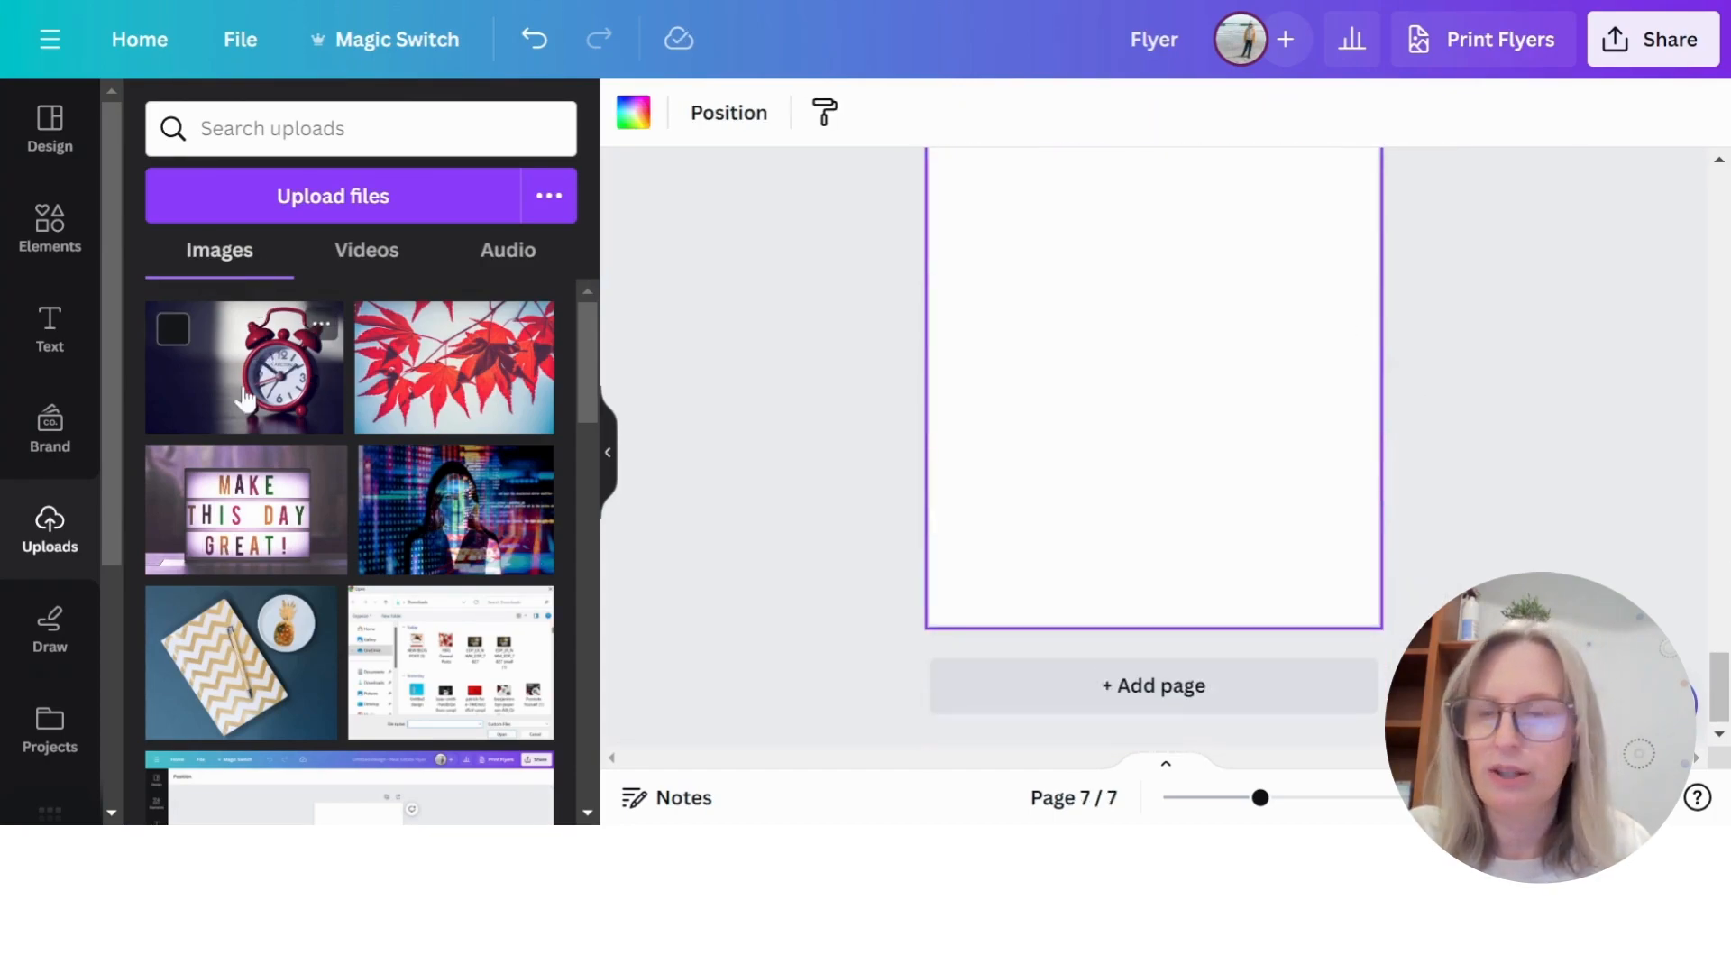
pyautogui.click(316, 322)
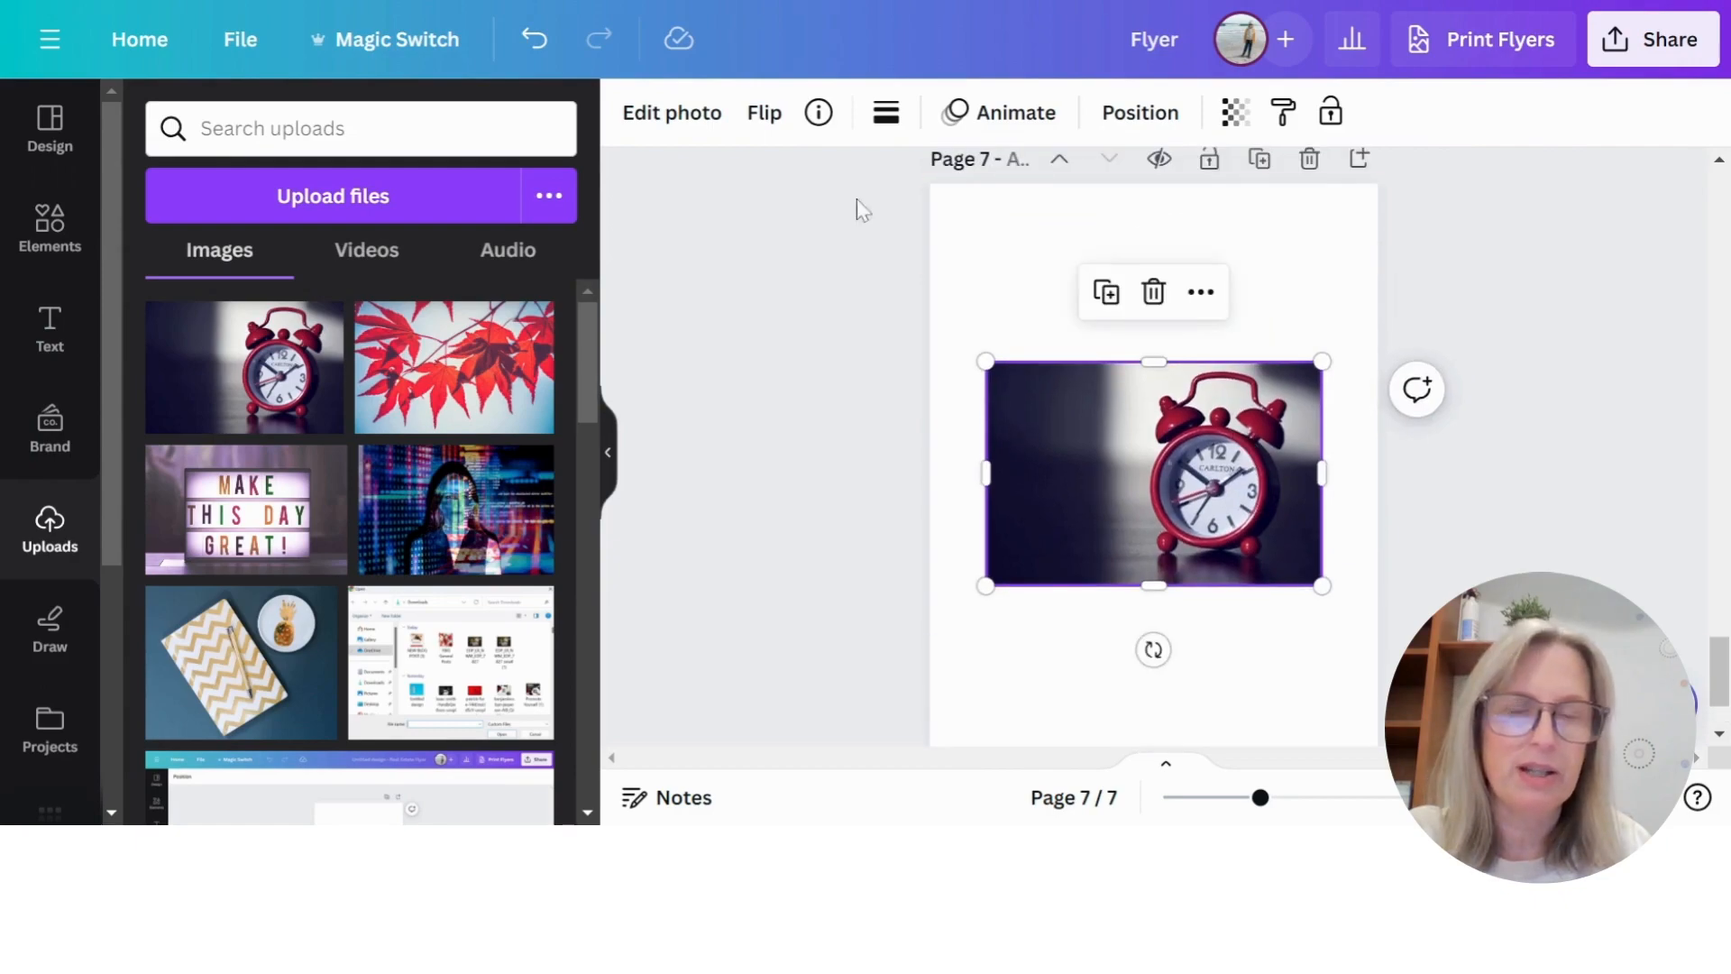
# - Try flipping page 7's alarm clock photo horizontally and vertically, and reverse both flips
pyautogui.click(764, 111)
pyautogui.click(849, 184)
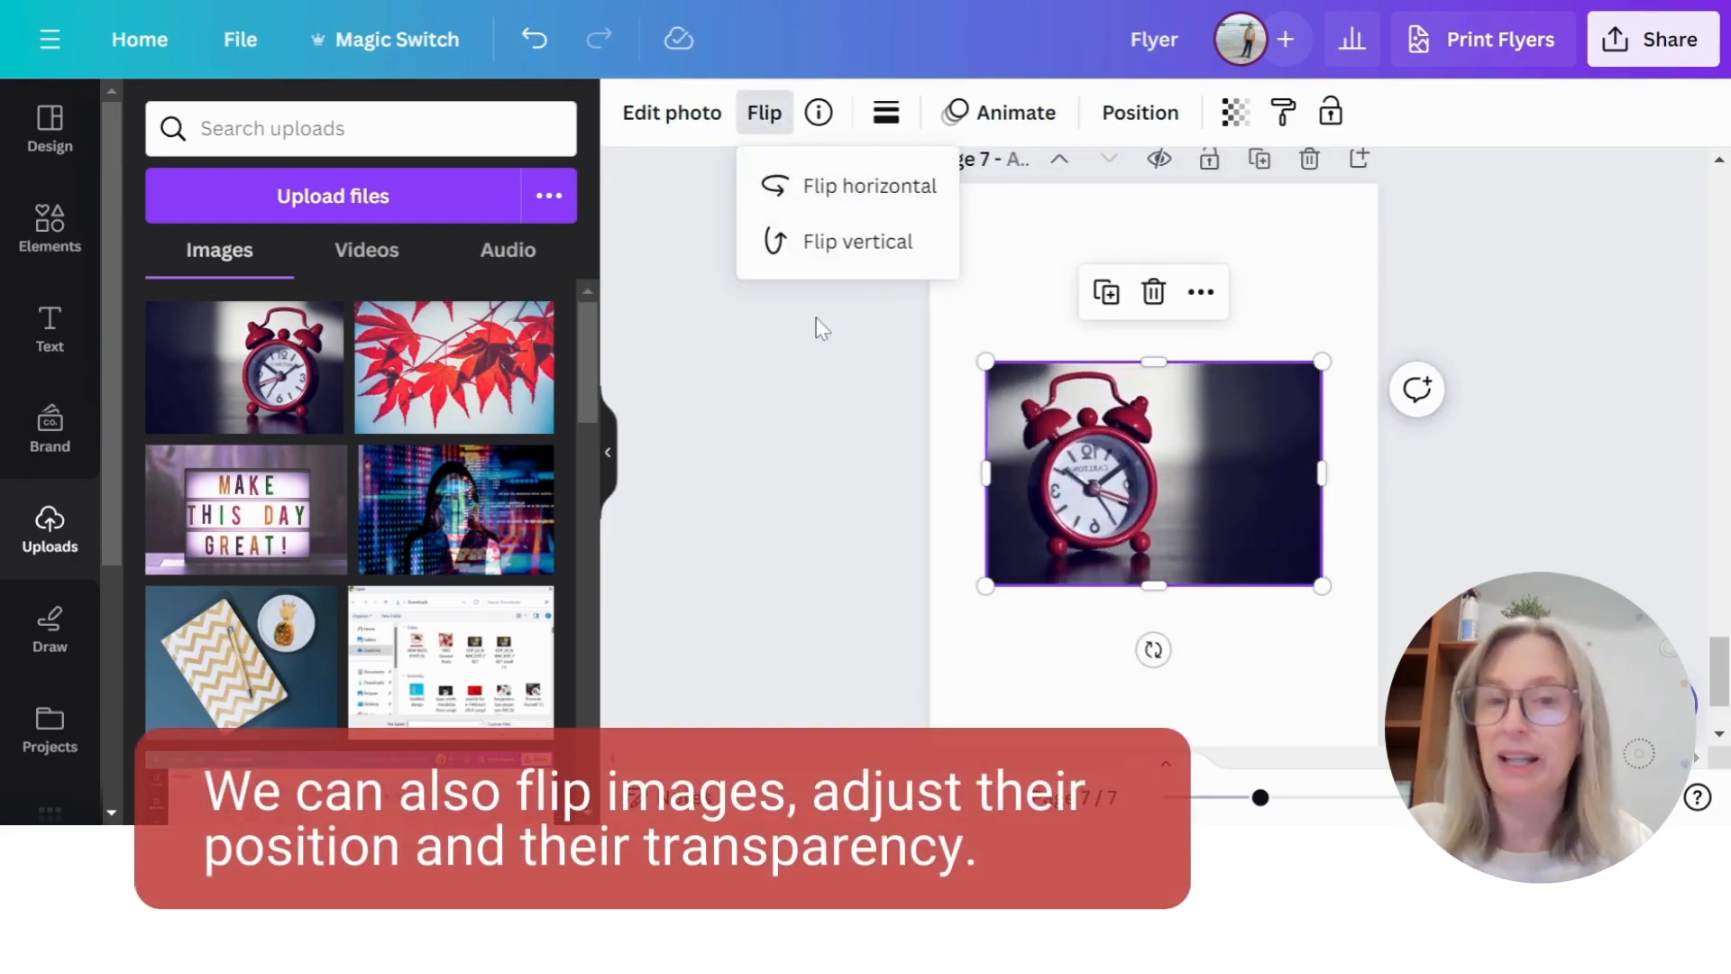
pyautogui.click(807, 257)
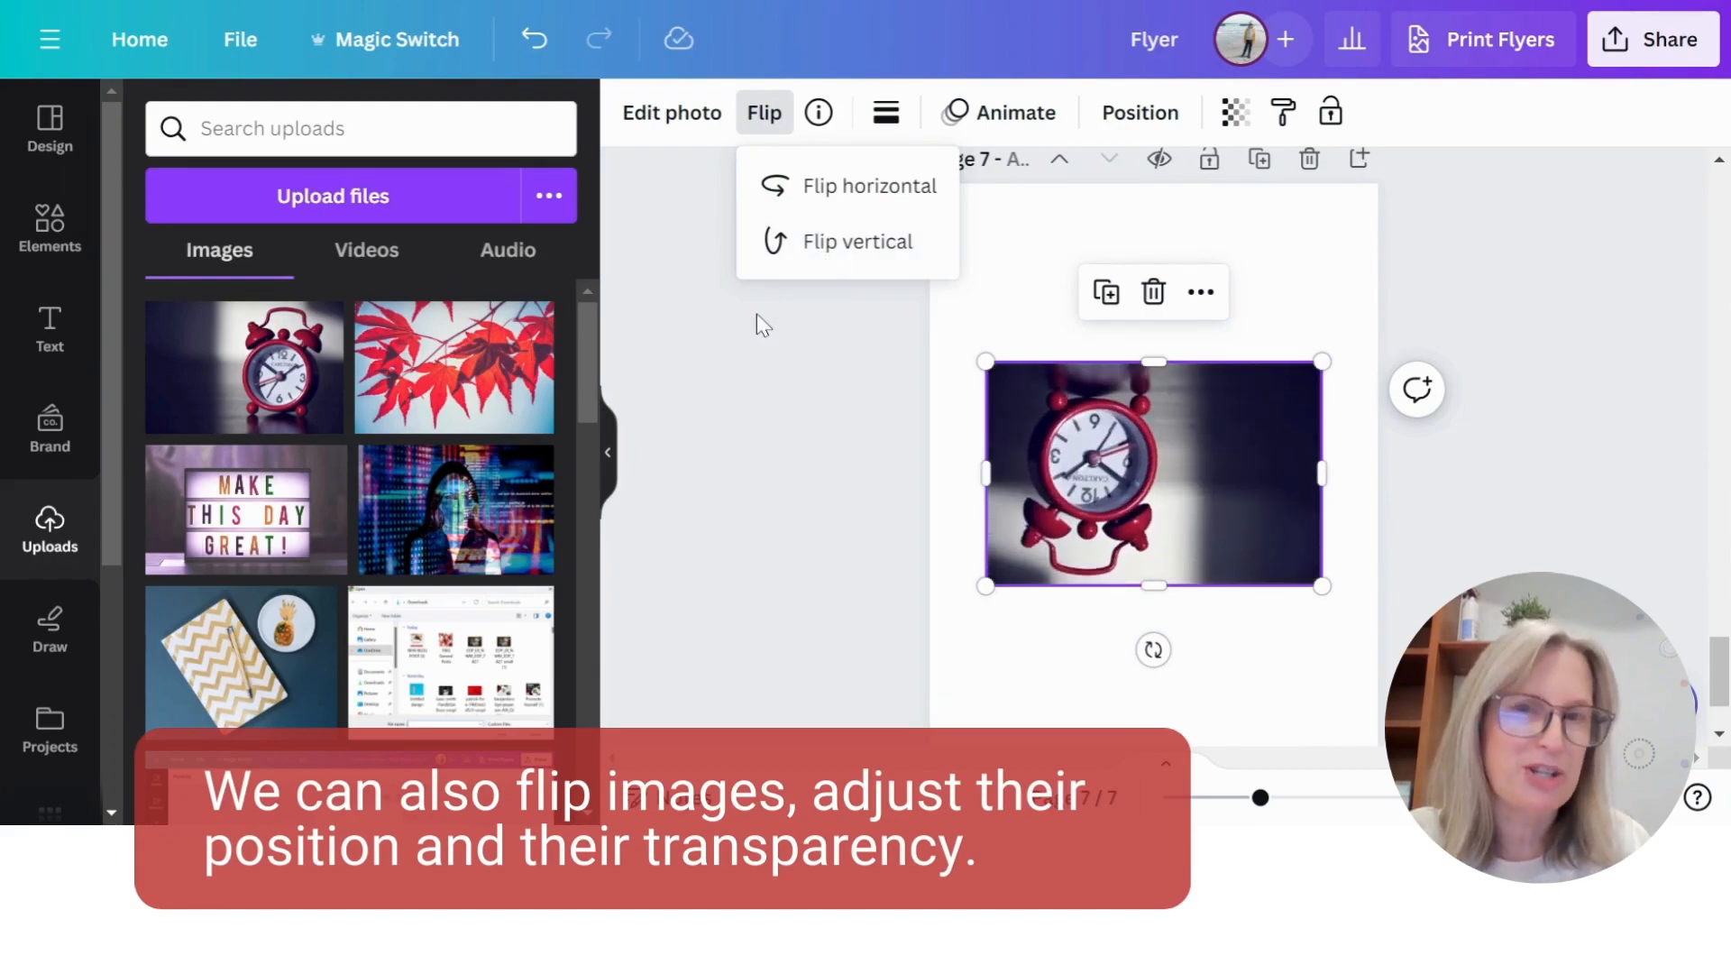
pyautogui.click(820, 183)
pyautogui.click(847, 241)
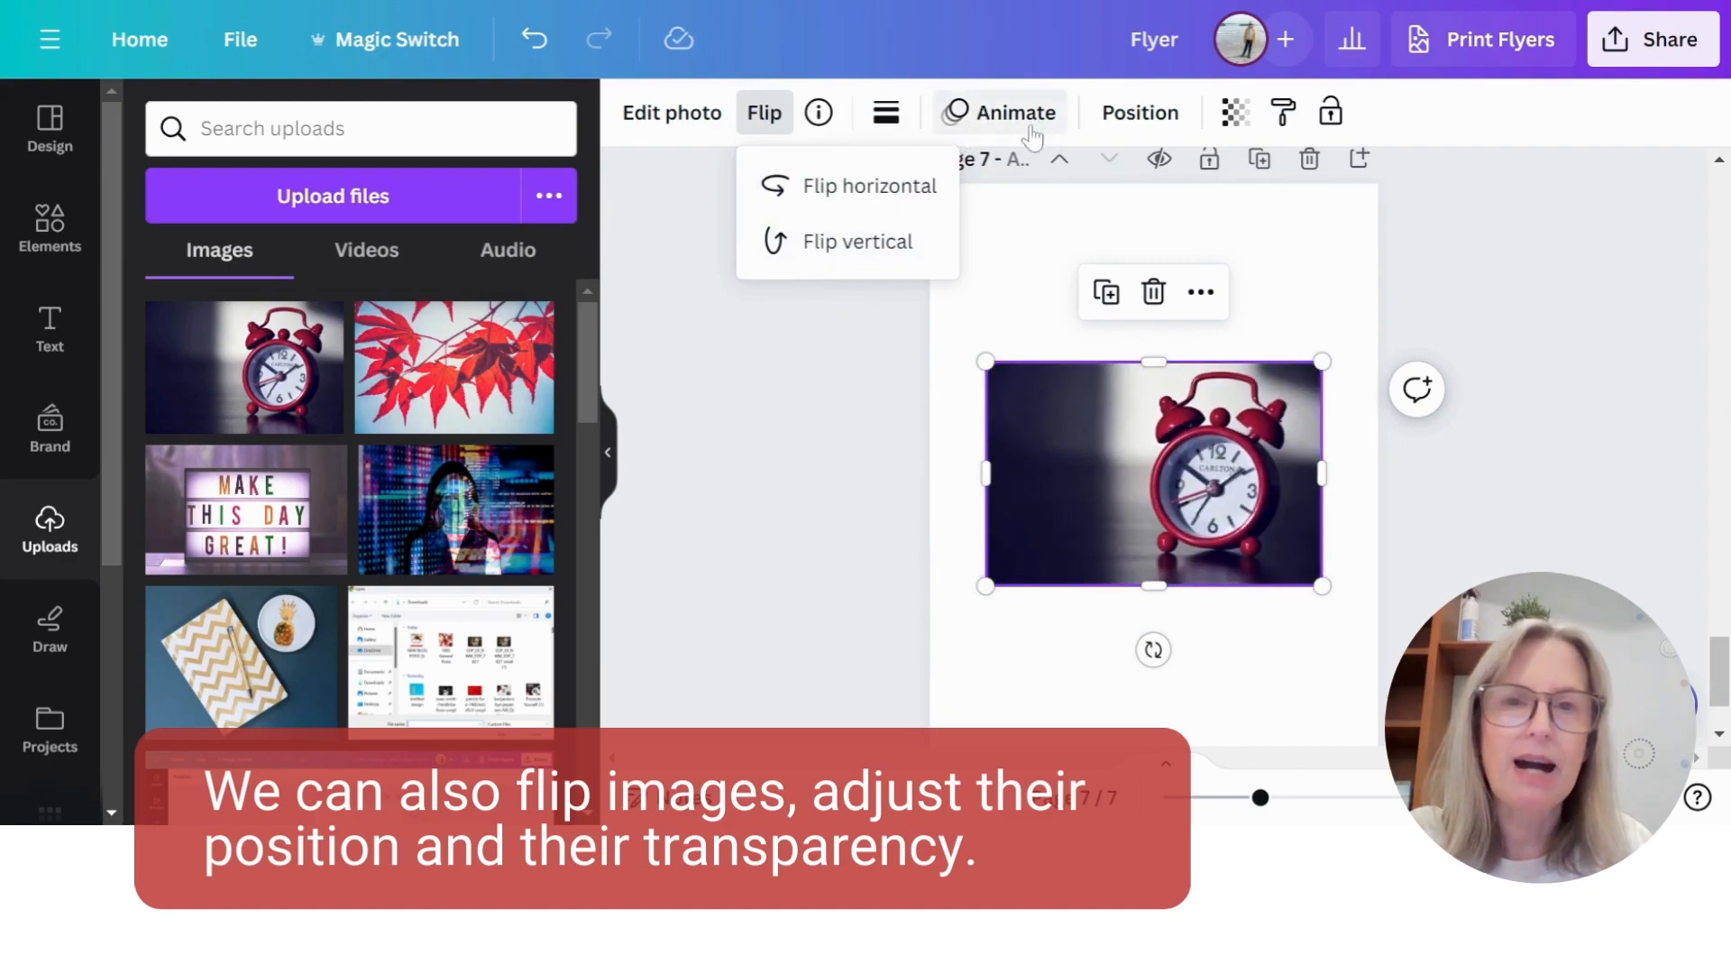
# - View the page 7 photo's arrangement options and try out its transparency, leaving the value at 100
pyautogui.click(1140, 113)
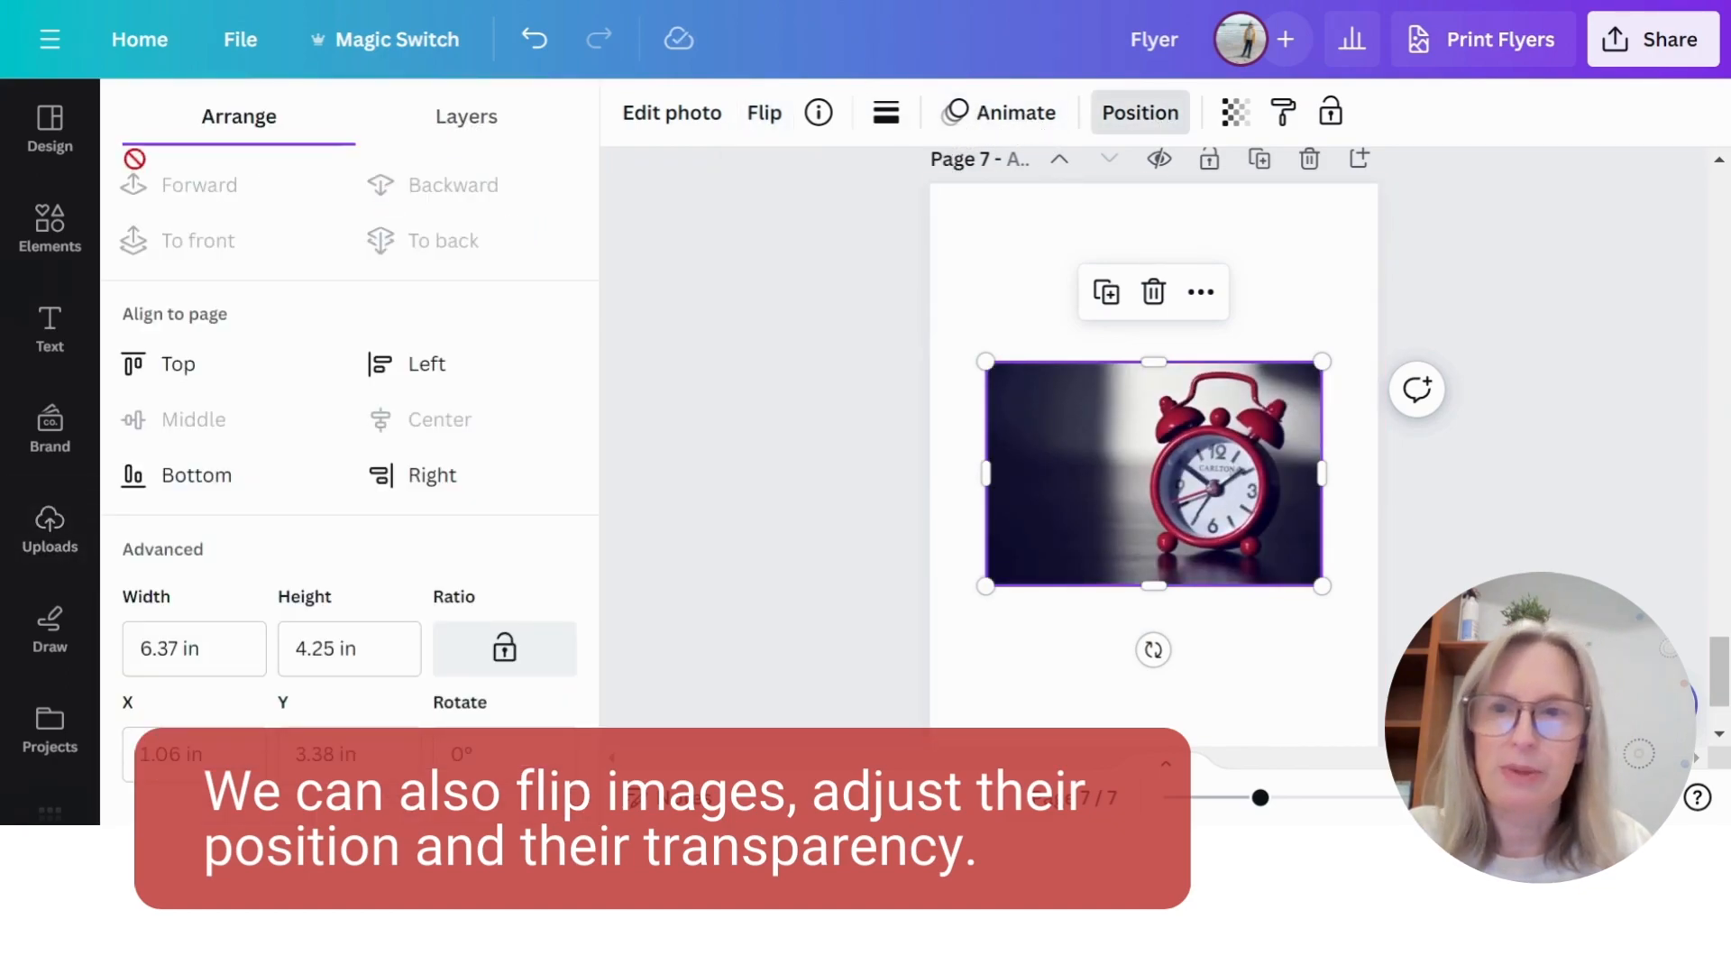
pyautogui.click(1235, 112)
pyautogui.moveTo(1237, 230)
pyautogui.mouseDown()
pyautogui.moveTo(1097, 222)
pyautogui.moveTo(1236, 223)
pyautogui.mouseUp()
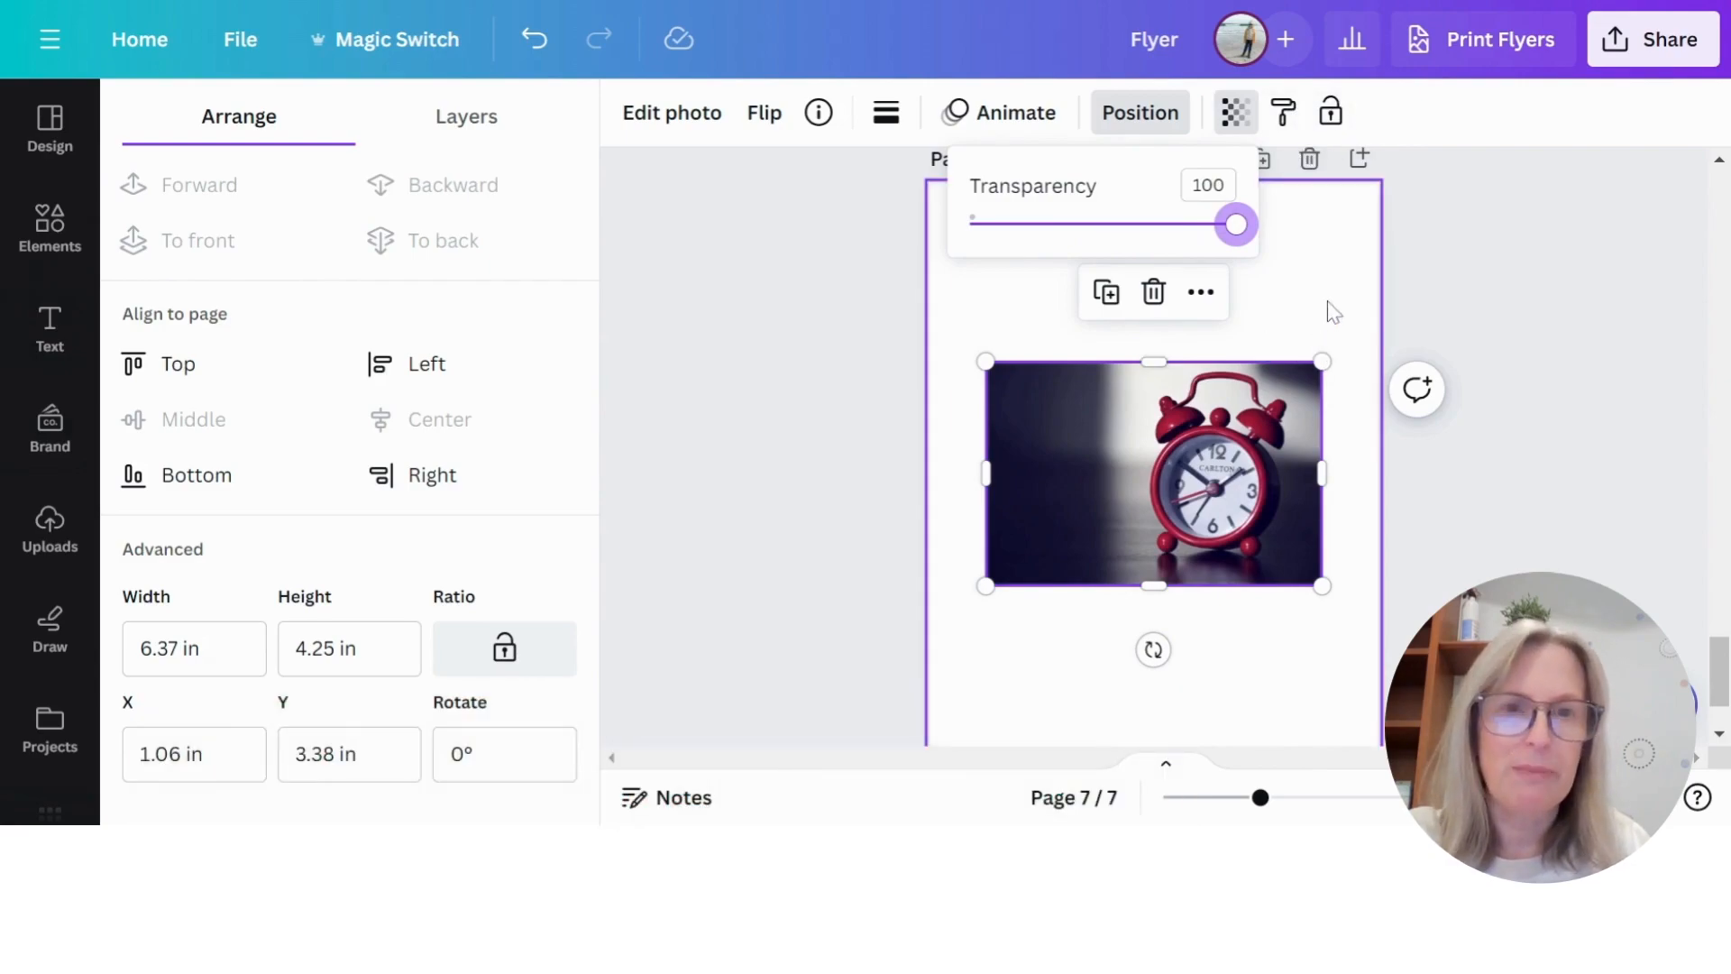
pyautogui.click(1329, 309)
pyautogui.scroll(15, 1164, 543)
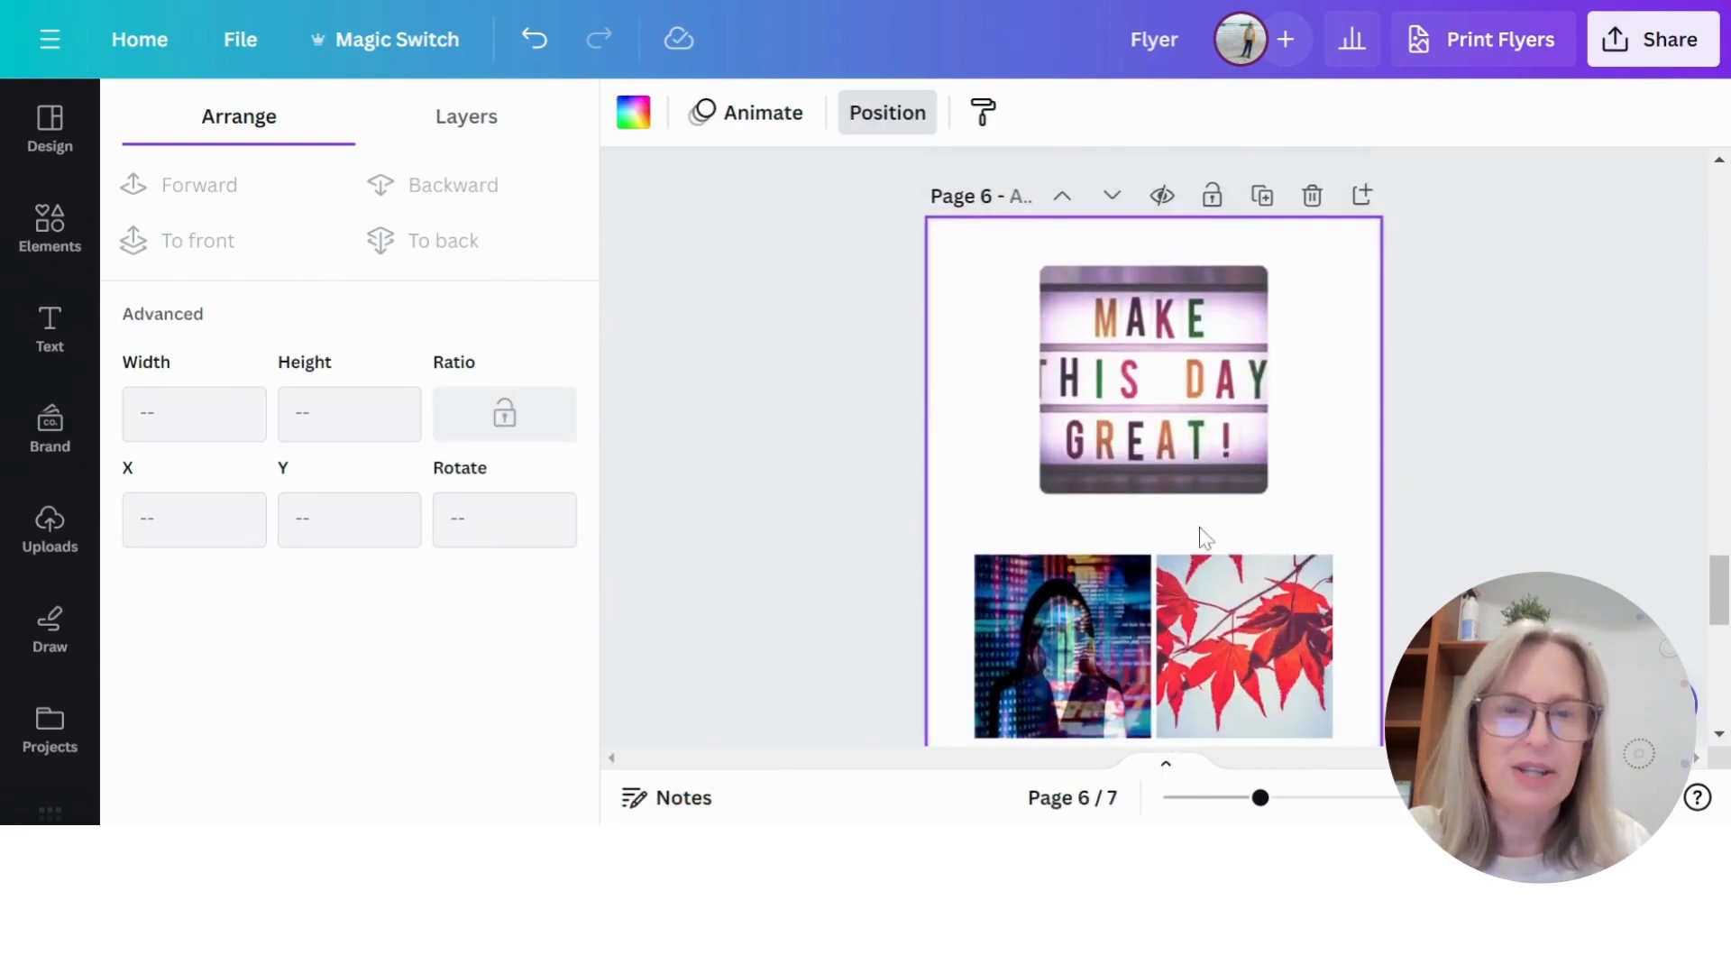
pyautogui.scroll(-5, 1194, 522)
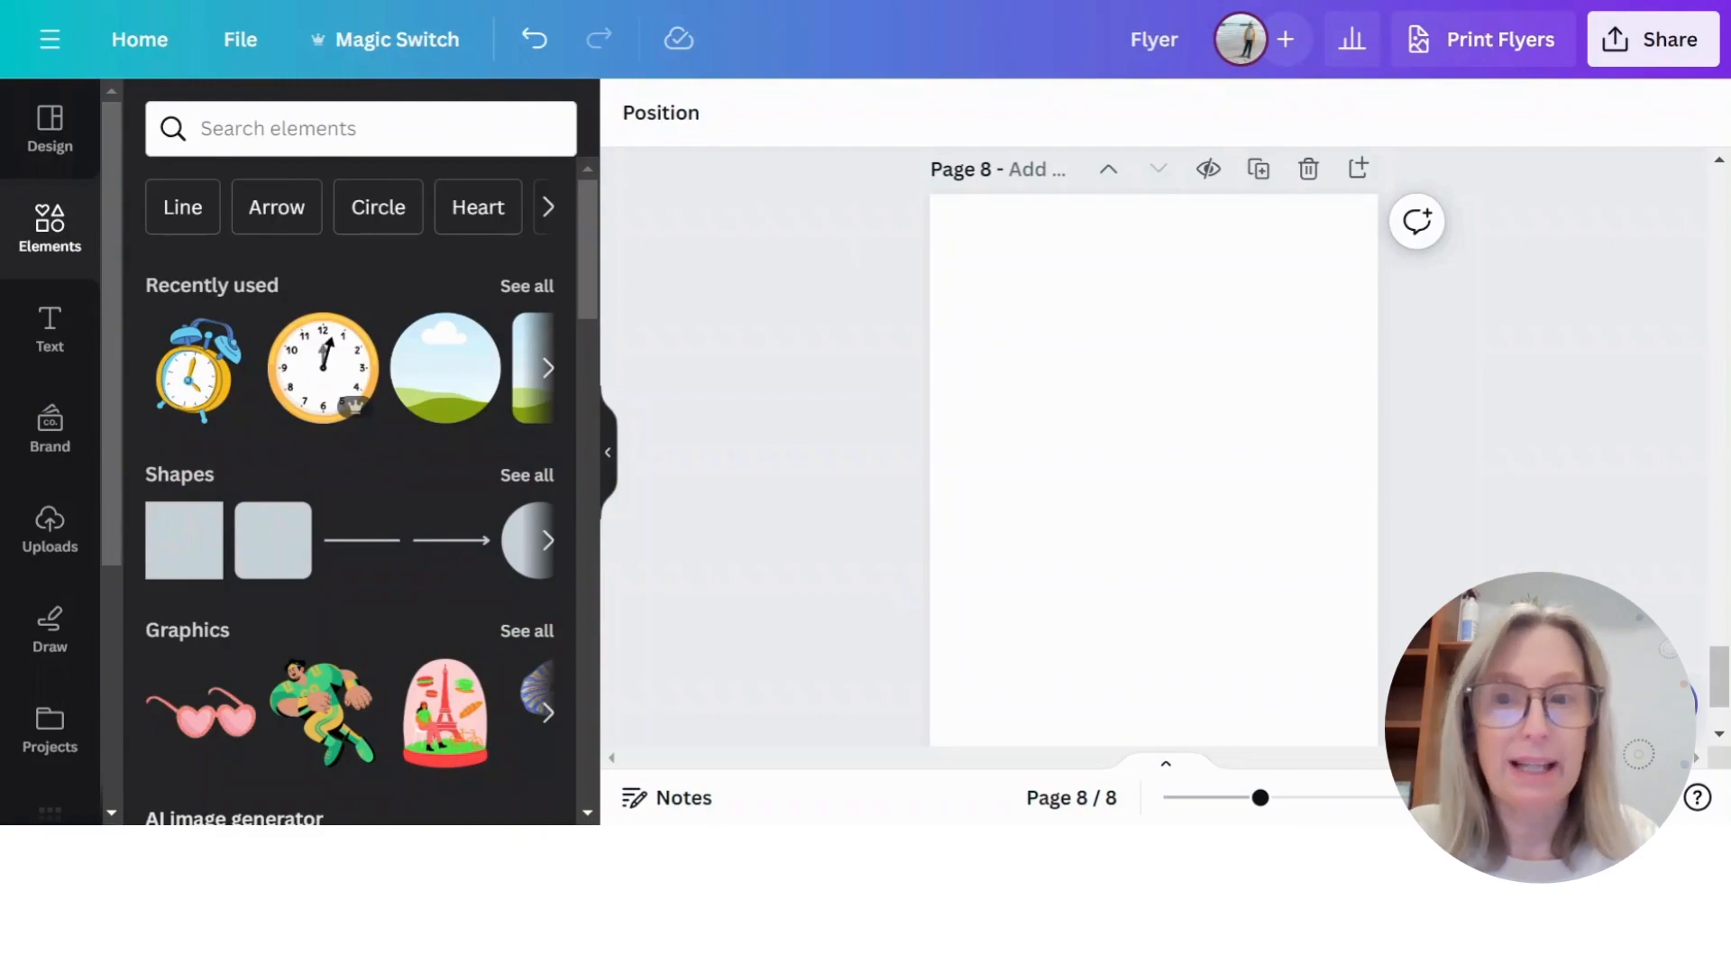
# - Search the elements library for "clocks" and narrow the results to graphics
pyautogui.click(360, 129)
pyautogui.write('clocks')
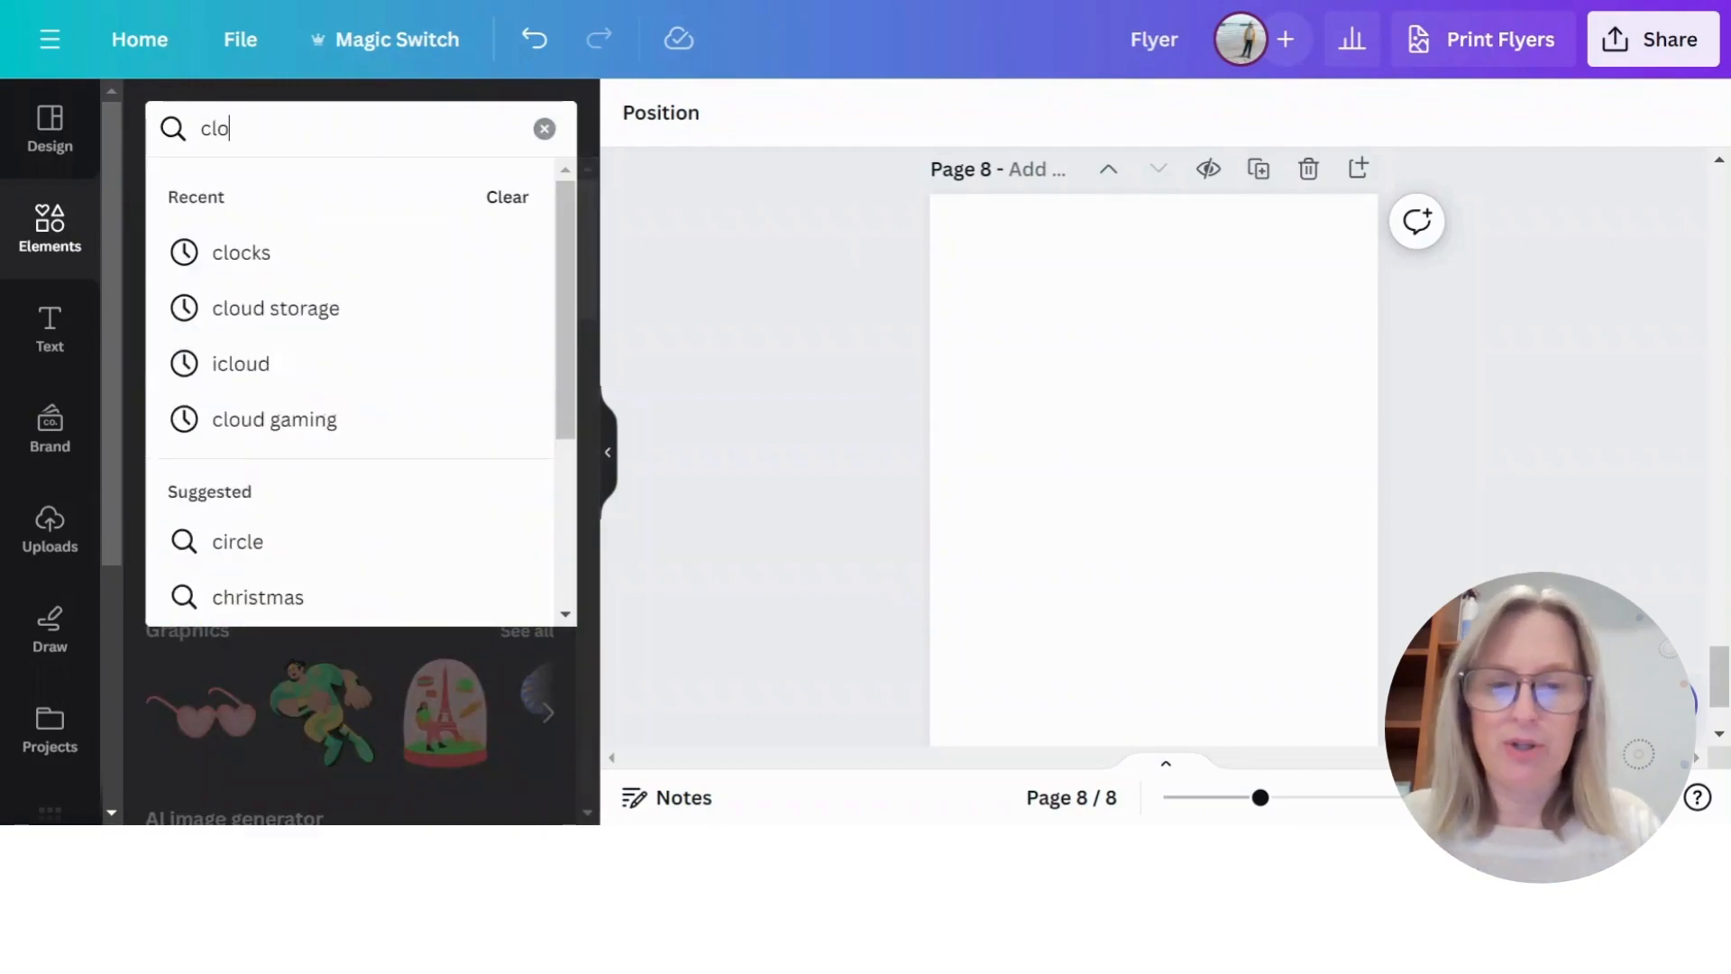
pyautogui.press('Return')
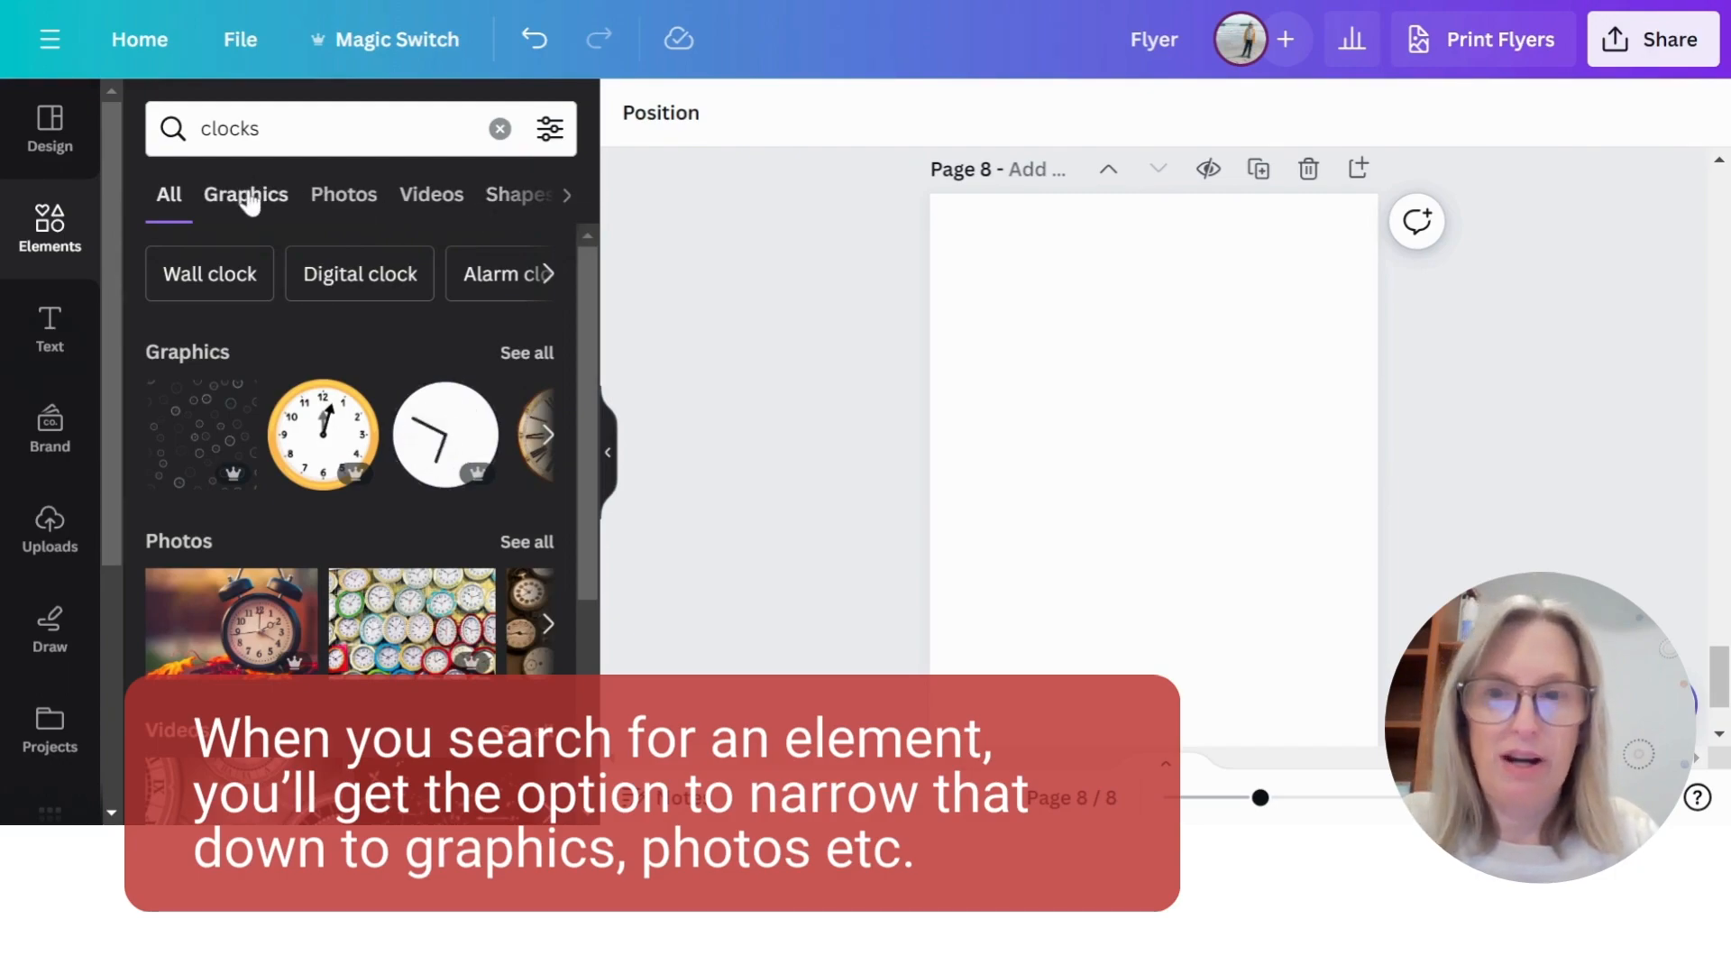
pyautogui.click(248, 197)
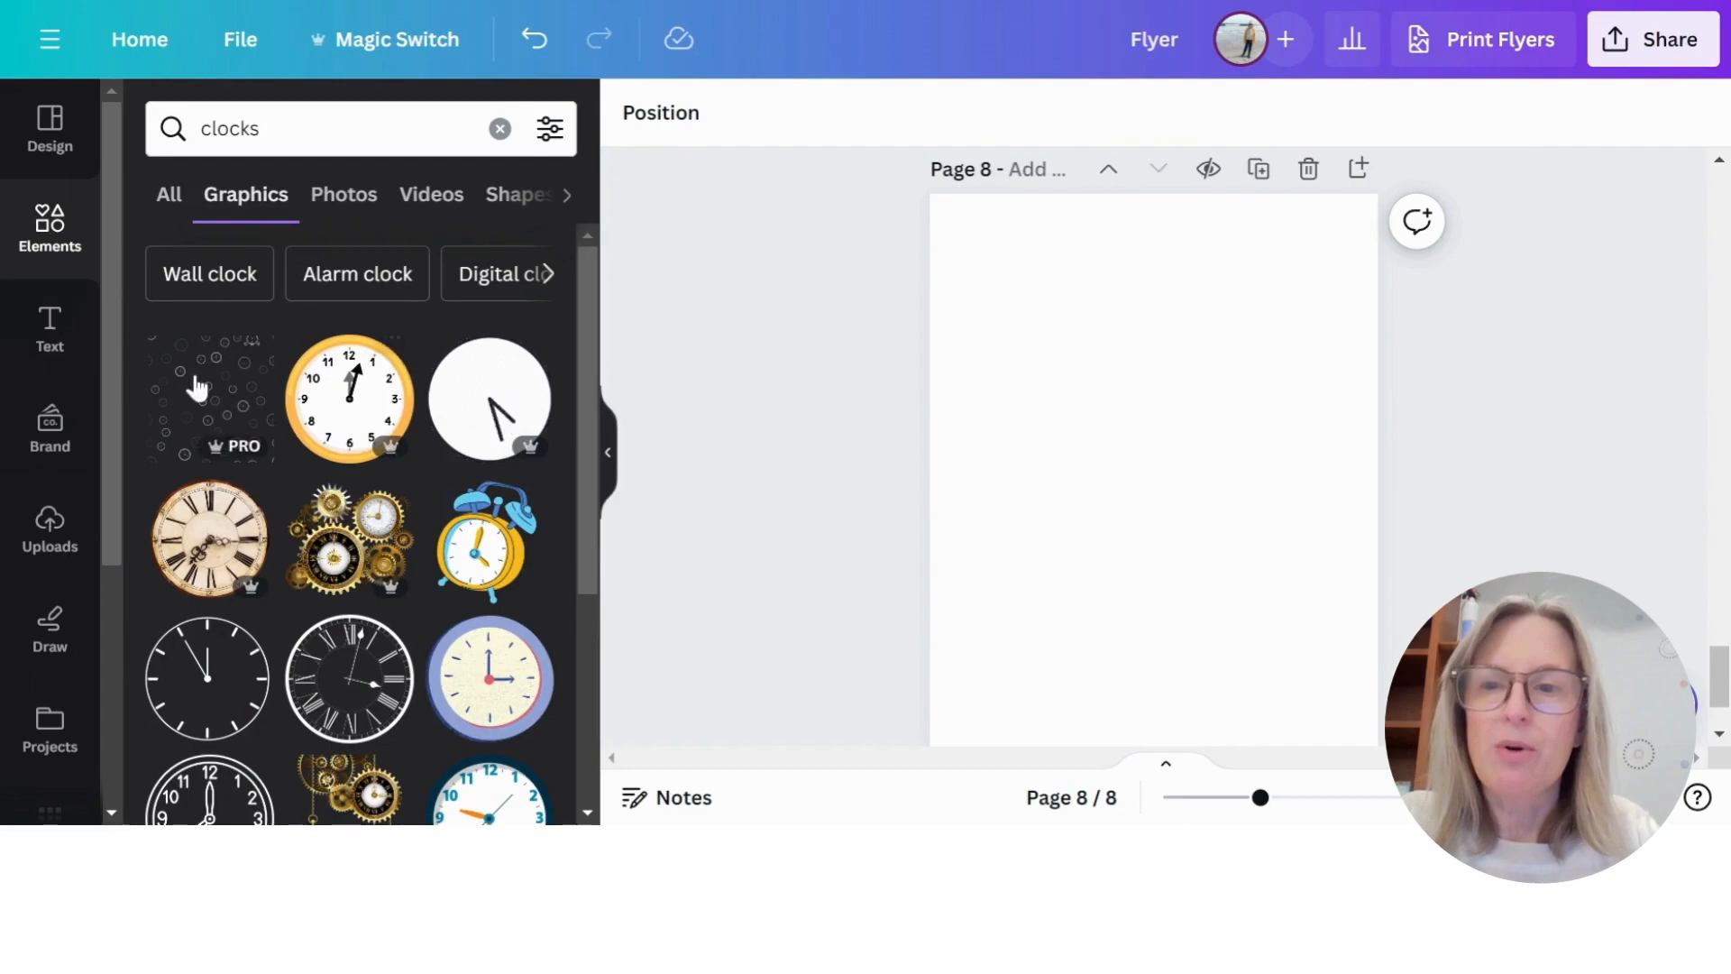
pyautogui.scroll(-10, 429, 622)
pyautogui.scroll(10, 419, 576)
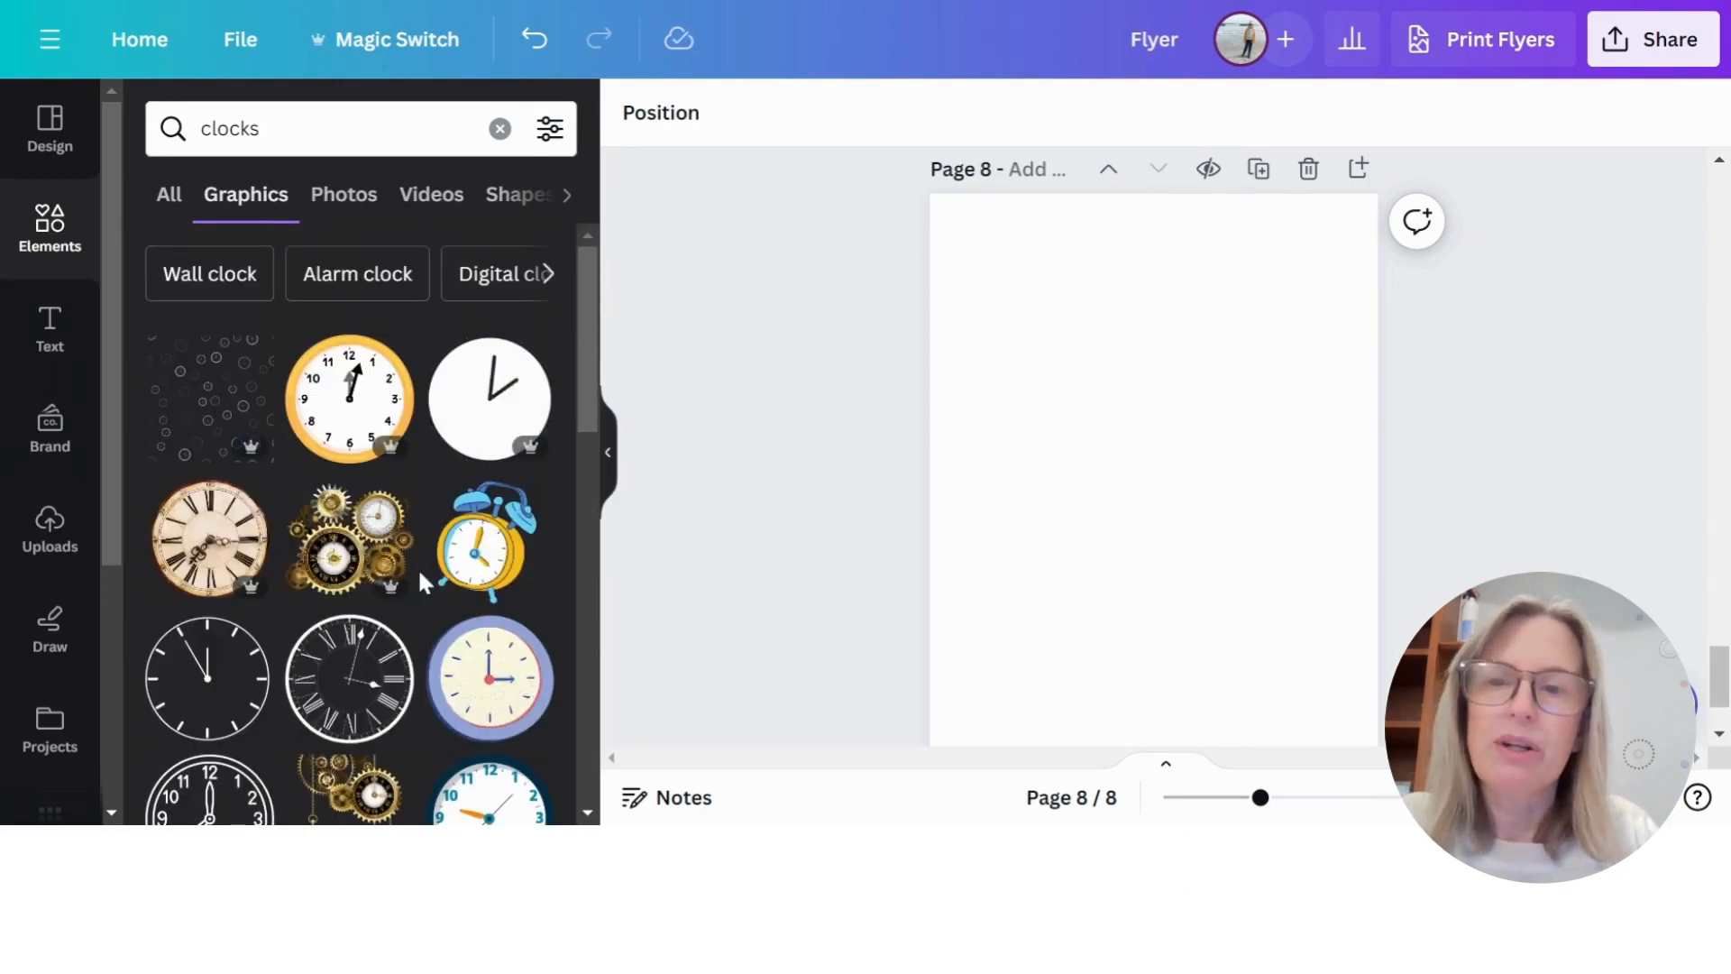
# - Place the yellow-rimmed wall clock graphic on the upper part of page 8 and add the blue and yellow alarm clock graphic
pyautogui.click(333, 392)
pyautogui.moveTo(1154, 484); pyautogui.dragTo(1154, 348)
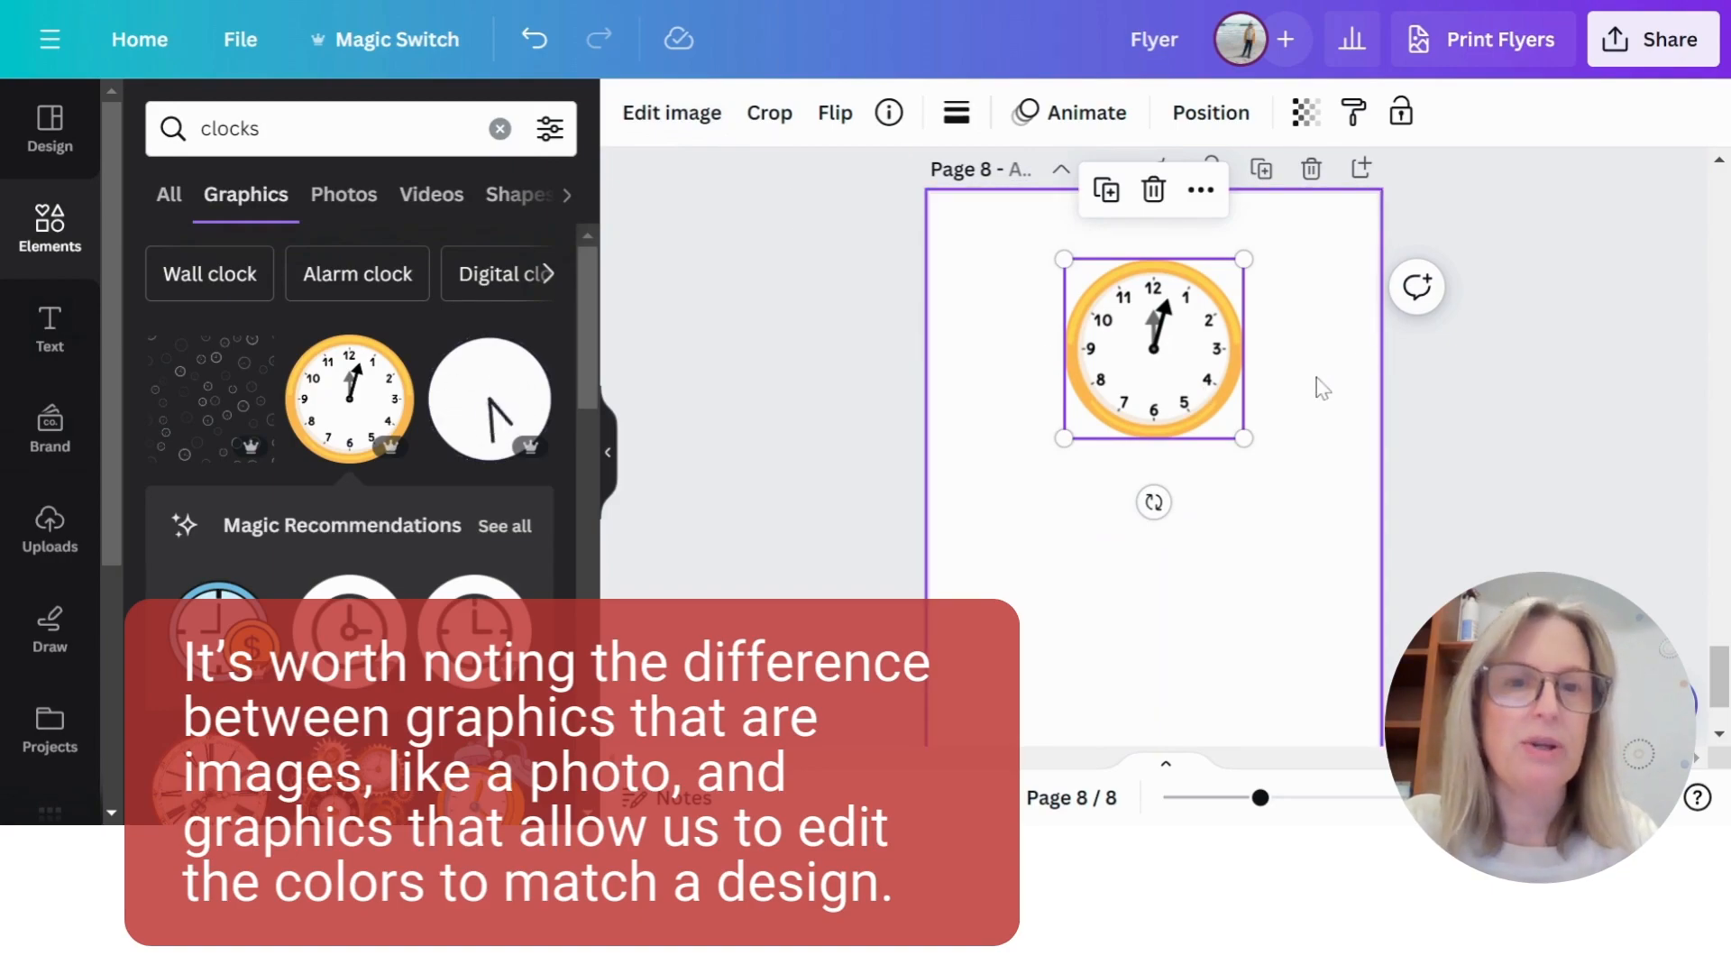
pyautogui.scroll(-3, 478, 530)
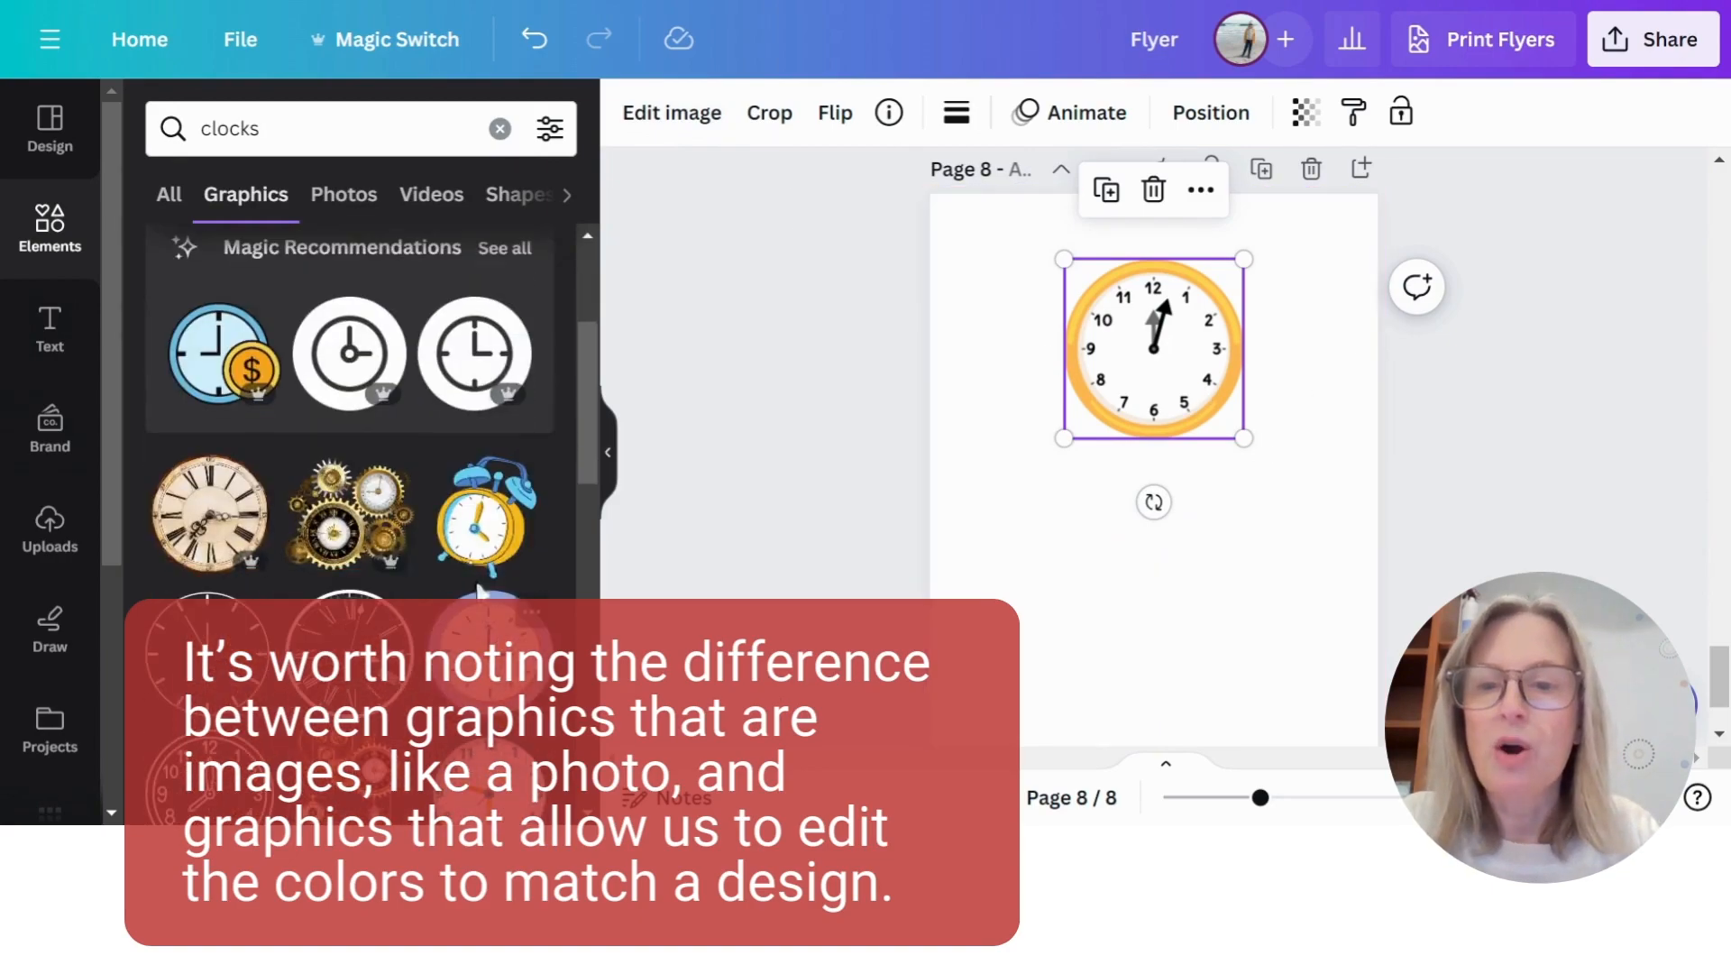
pyautogui.click(478, 530)
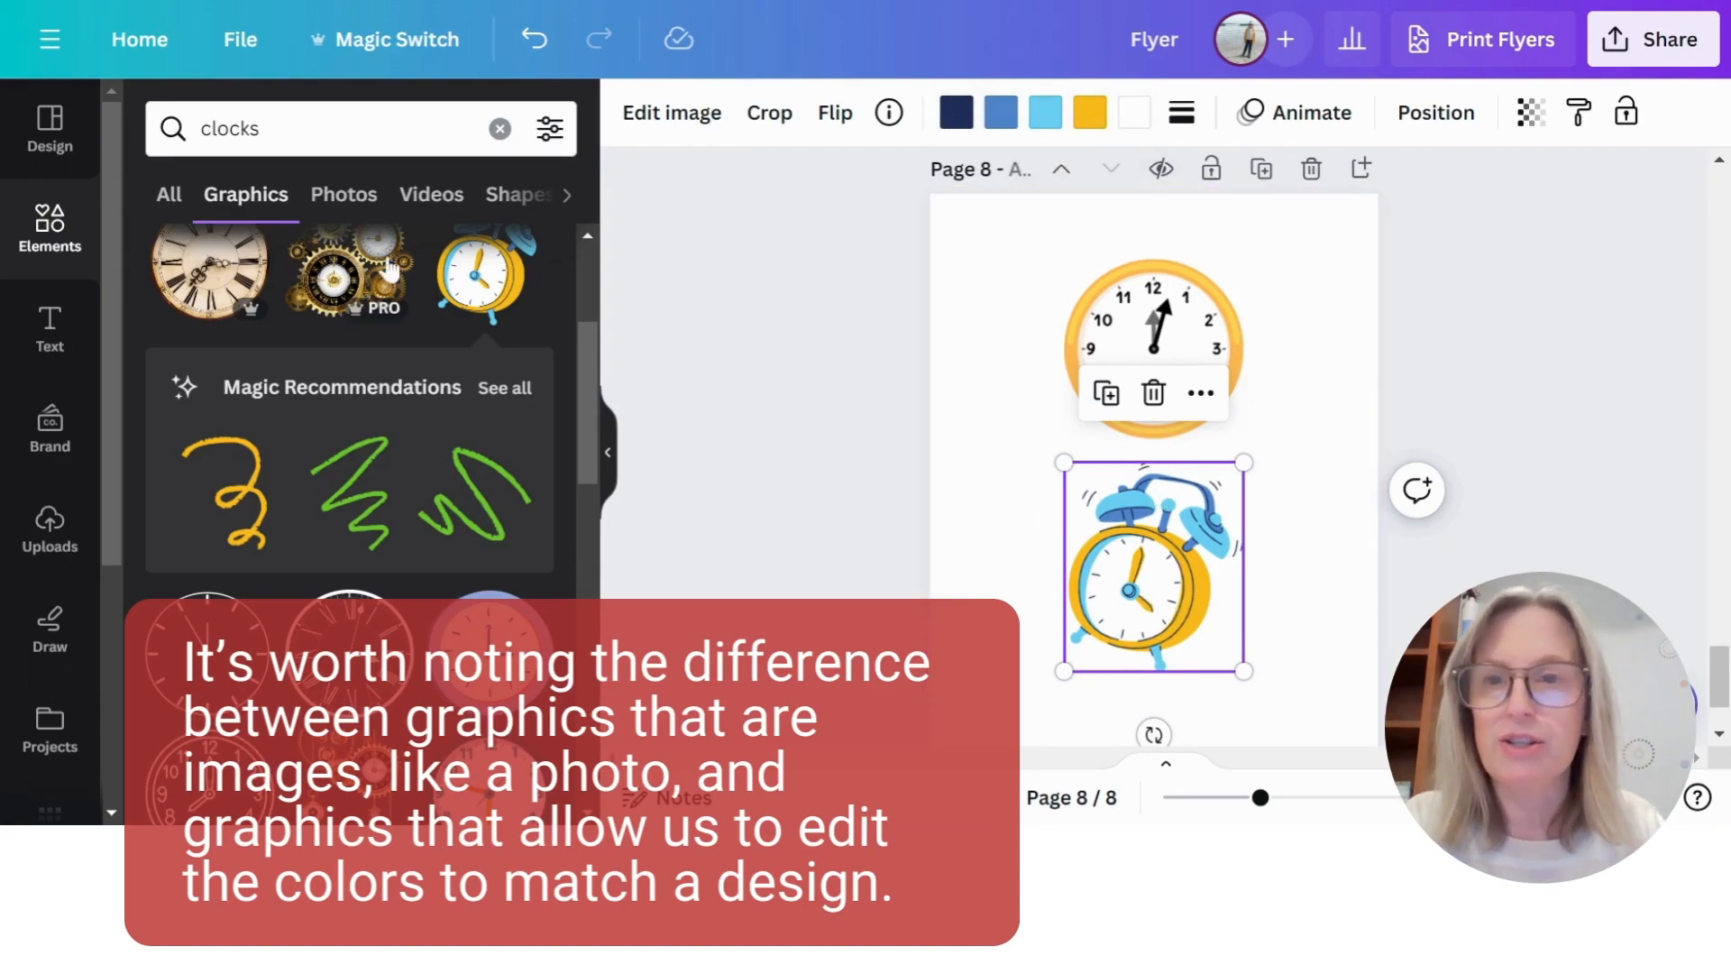
# - Recolour the page 8 alarm clock graphic: navy to bright red, medium blue to yellow, and light blue to dark navy
pyautogui.click(955, 111)
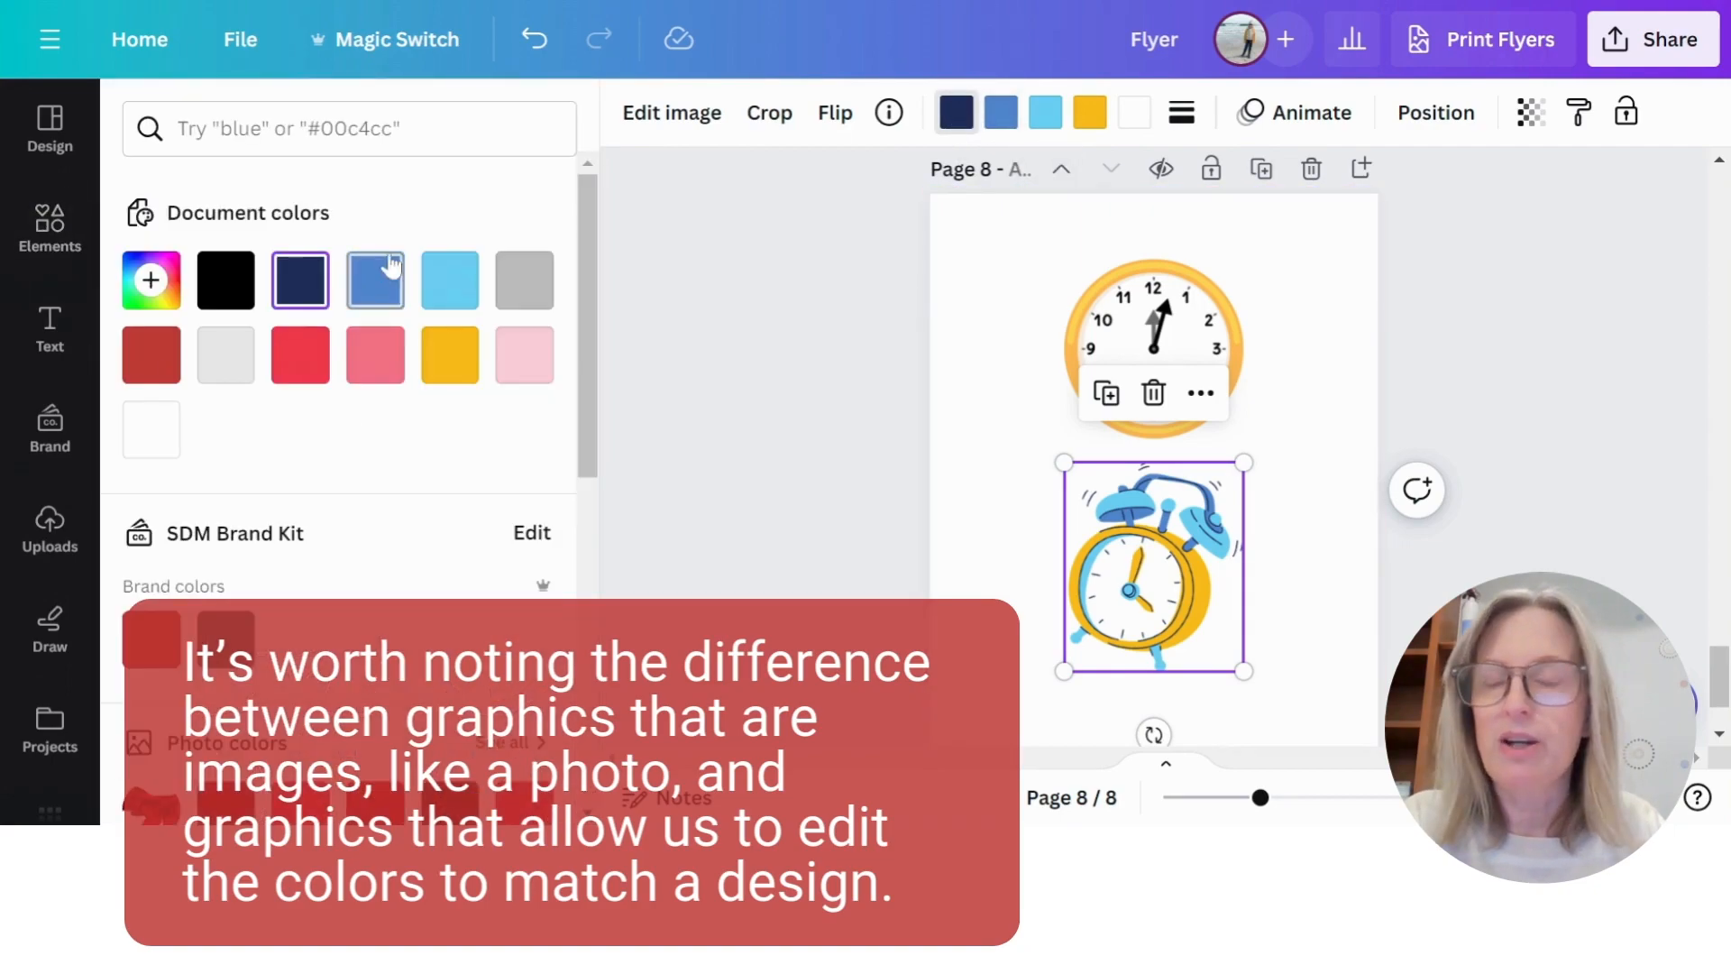
pyautogui.click(300, 356)
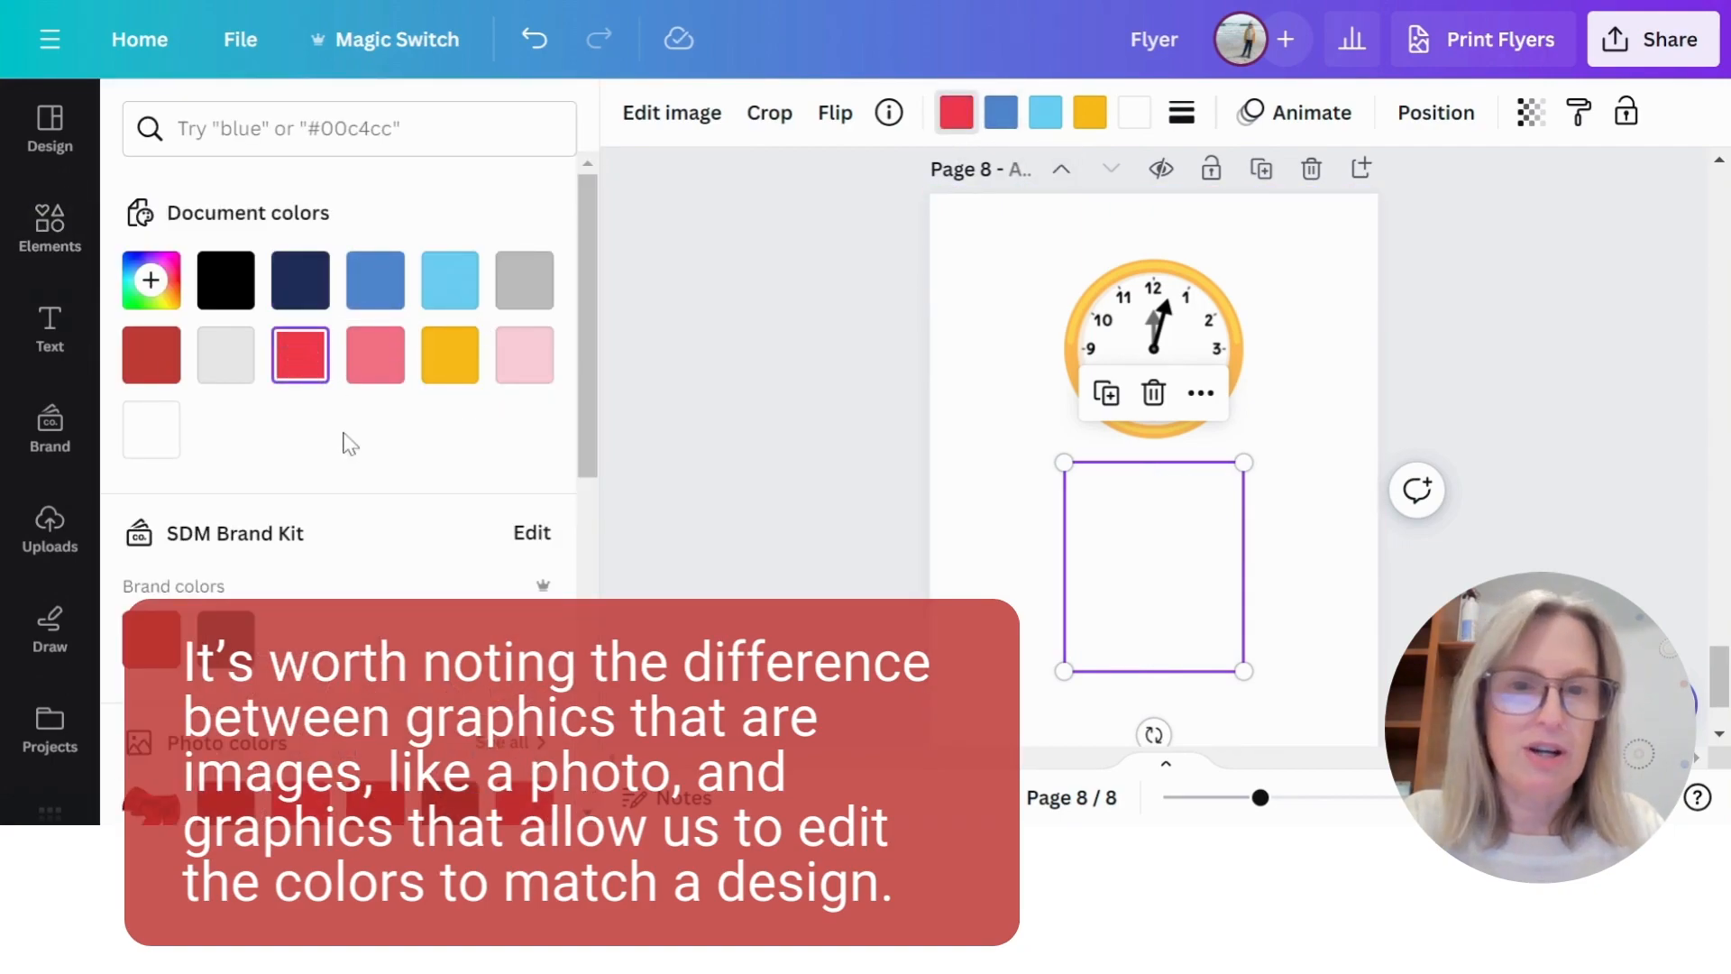
pyautogui.click(1000, 112)
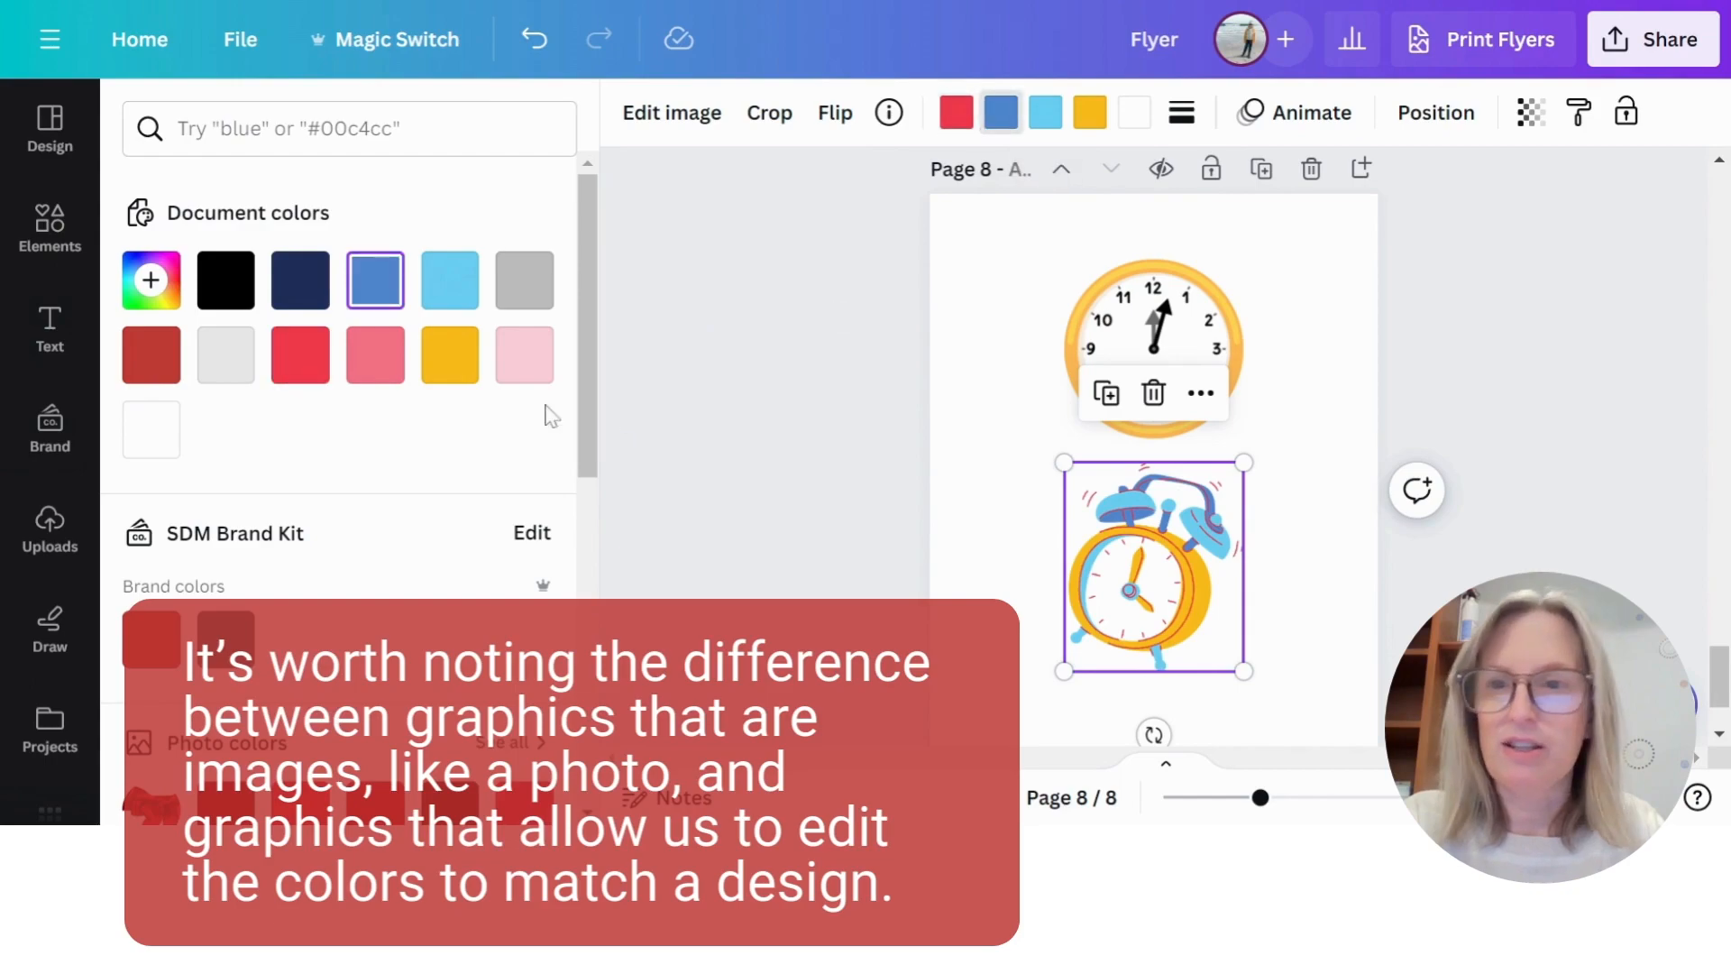
pyautogui.click(467, 365)
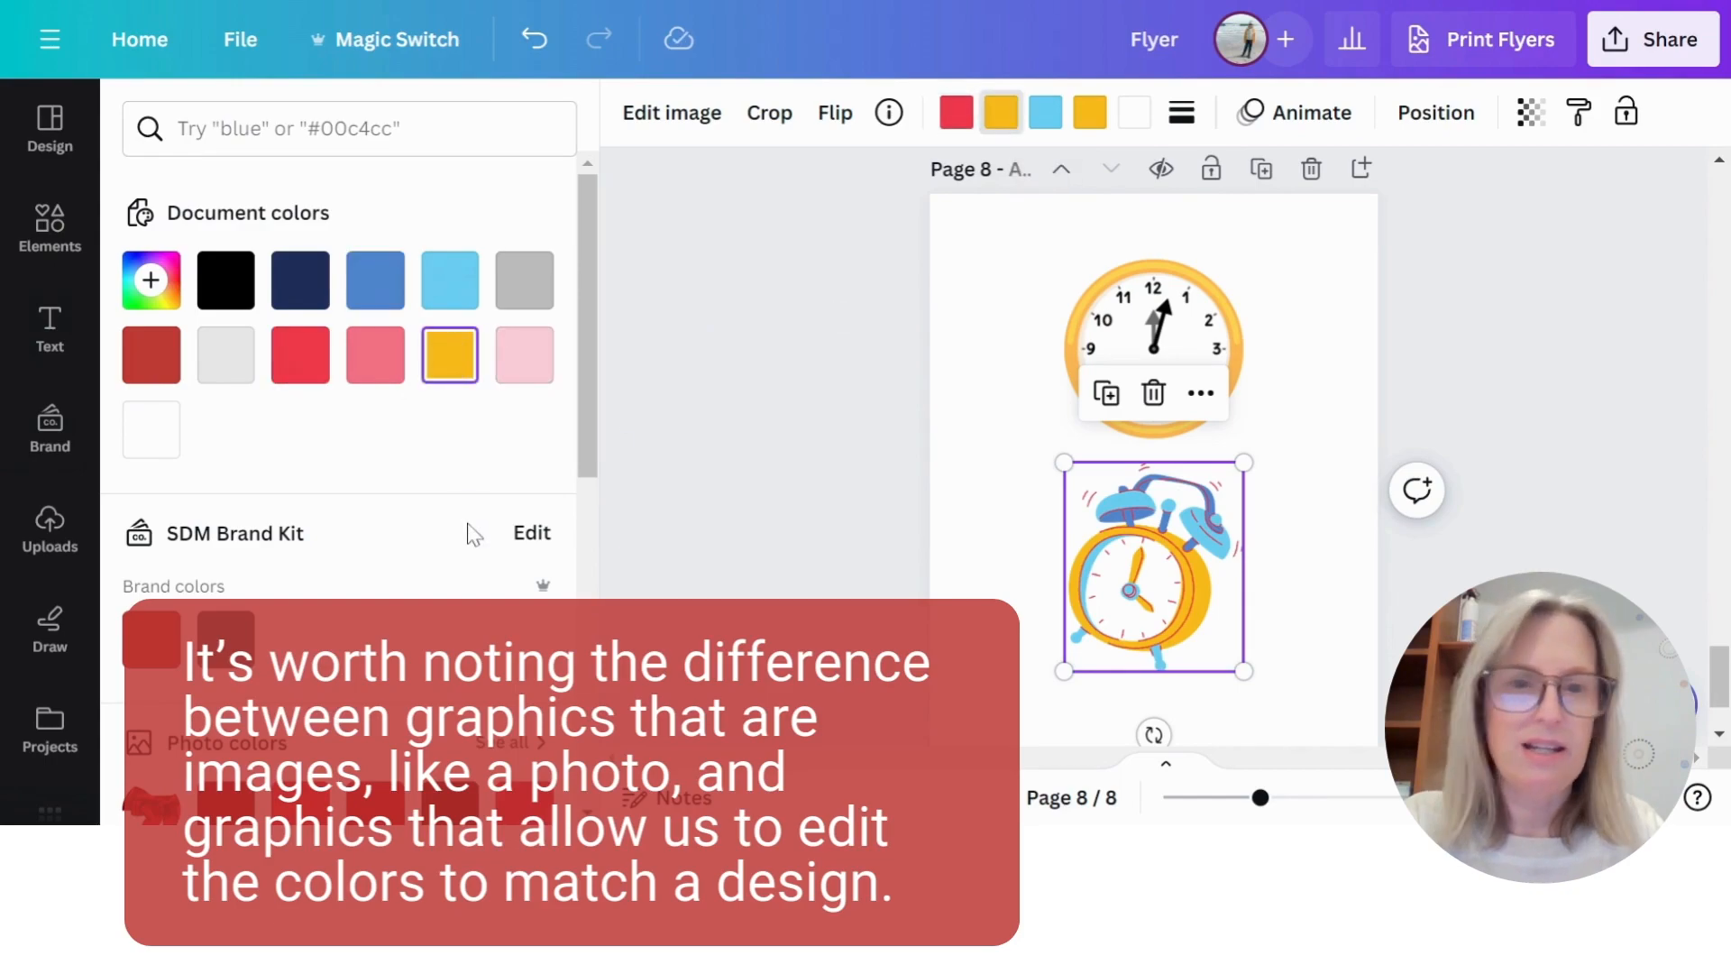
pyautogui.click(1045, 112)
pyautogui.click(300, 279)
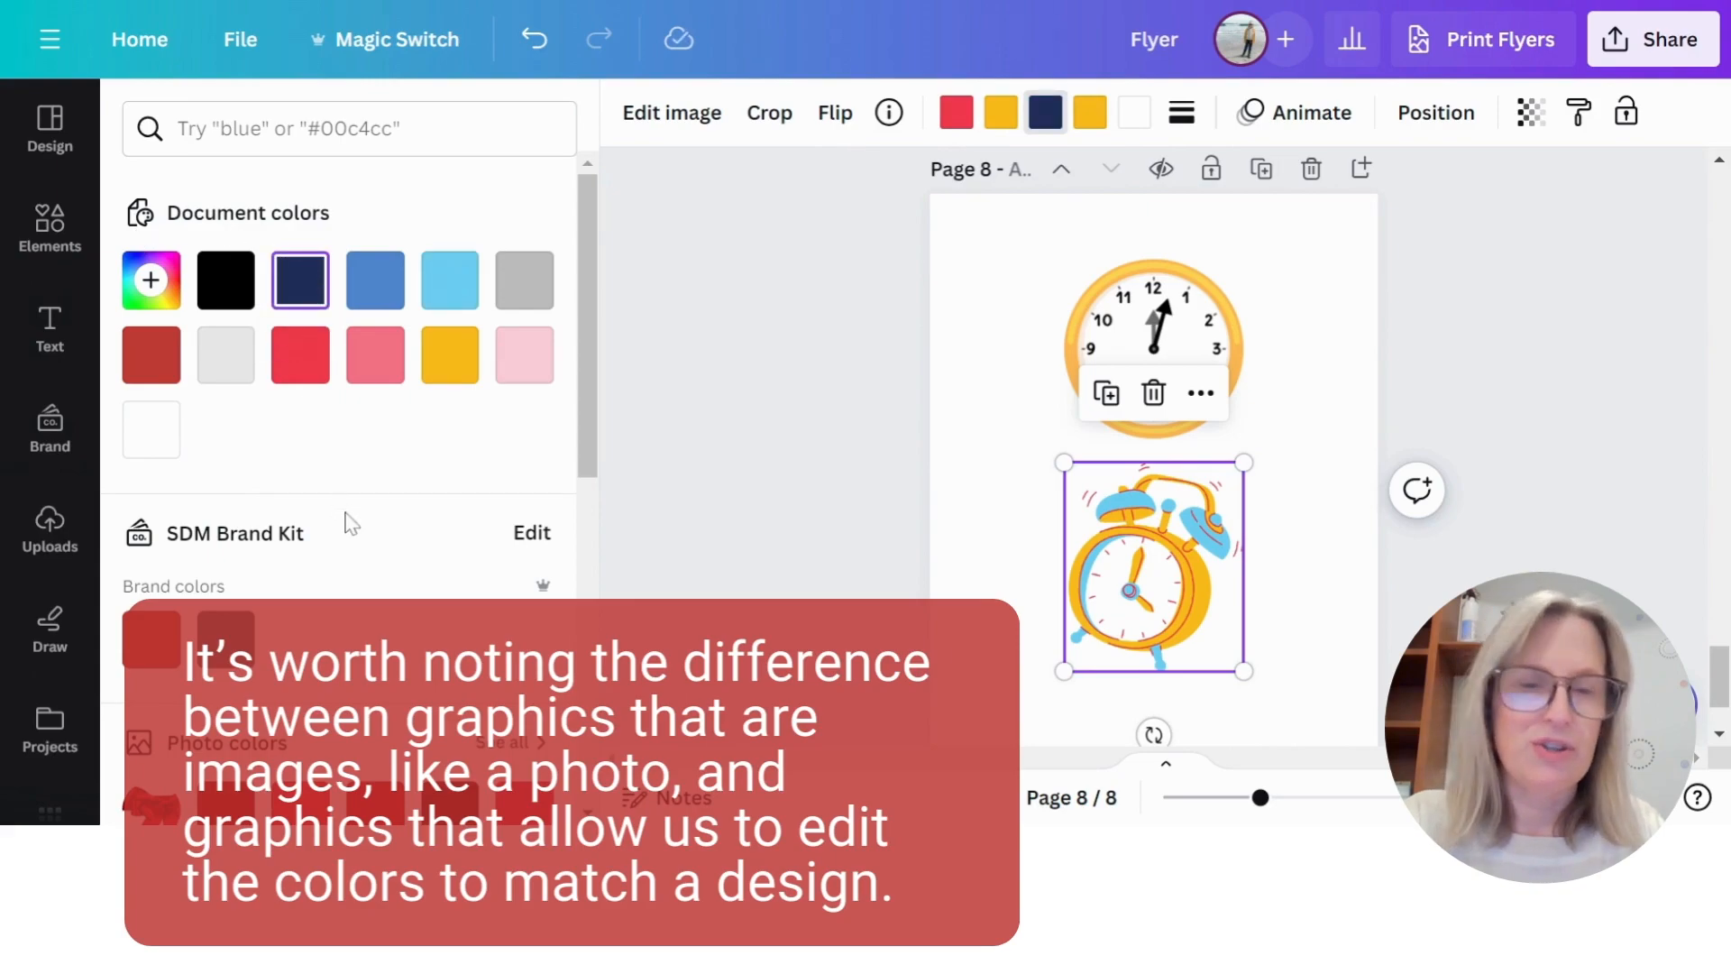
# - Recolour the alarm clock graphic's yellow body light grey and its white face pale pink
pyautogui.click(1089, 112)
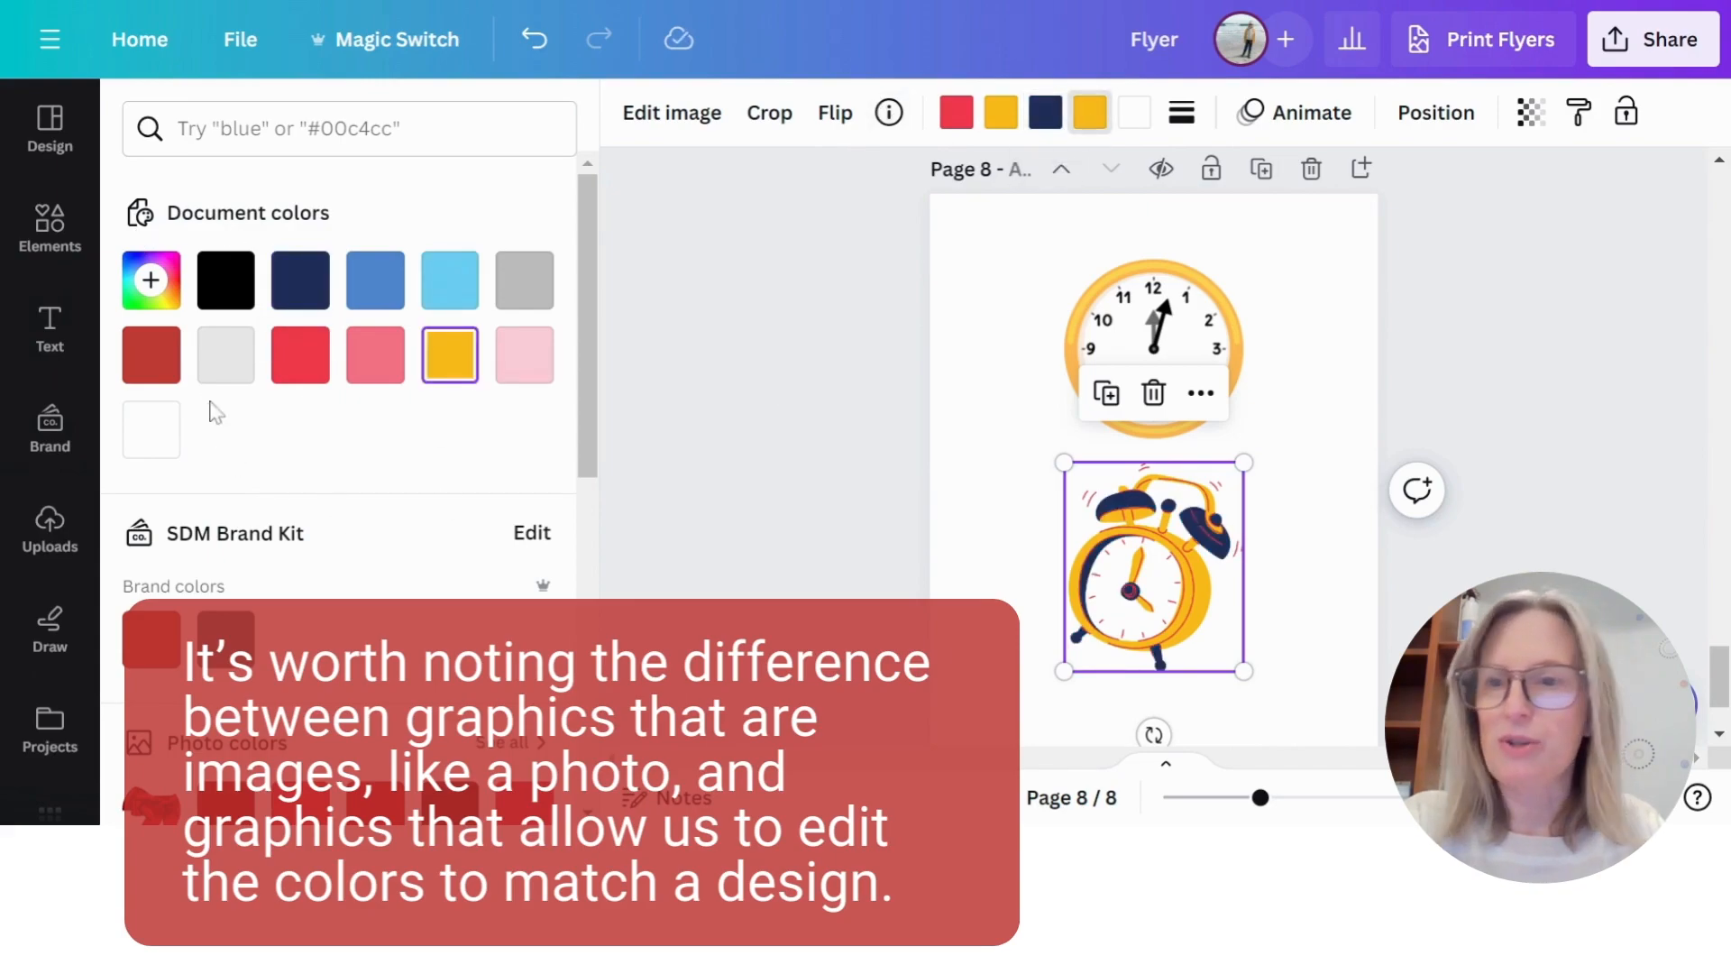
pyautogui.click(226, 359)
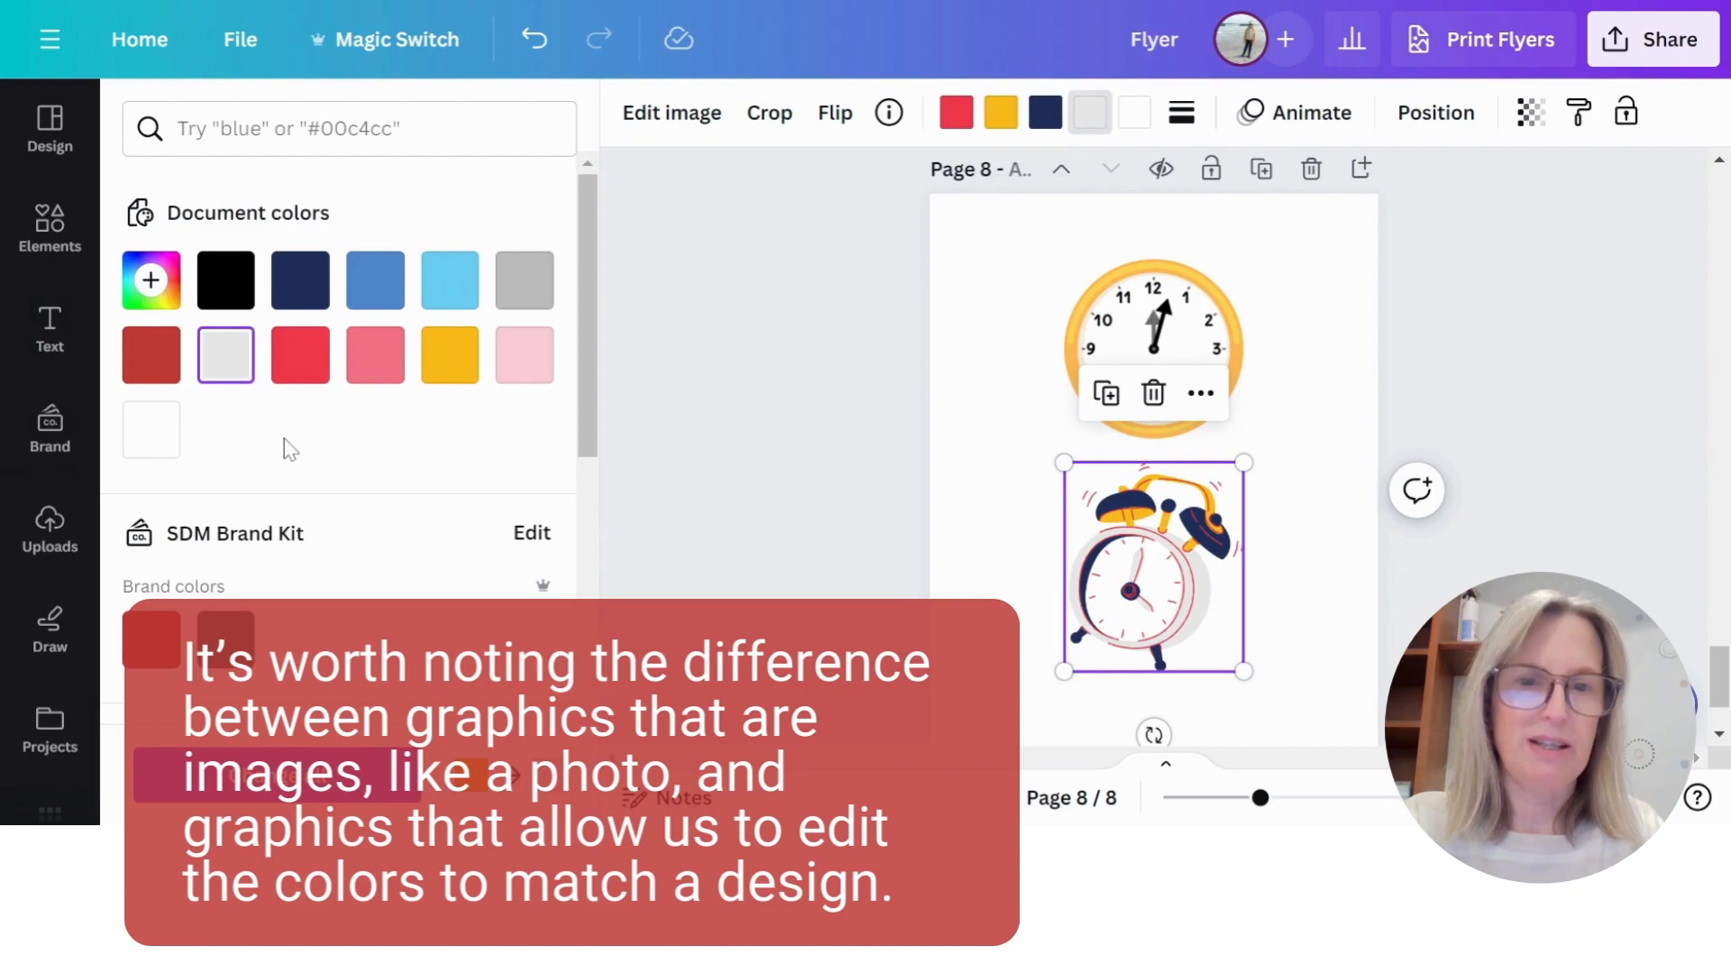
pyautogui.click(1134, 112)
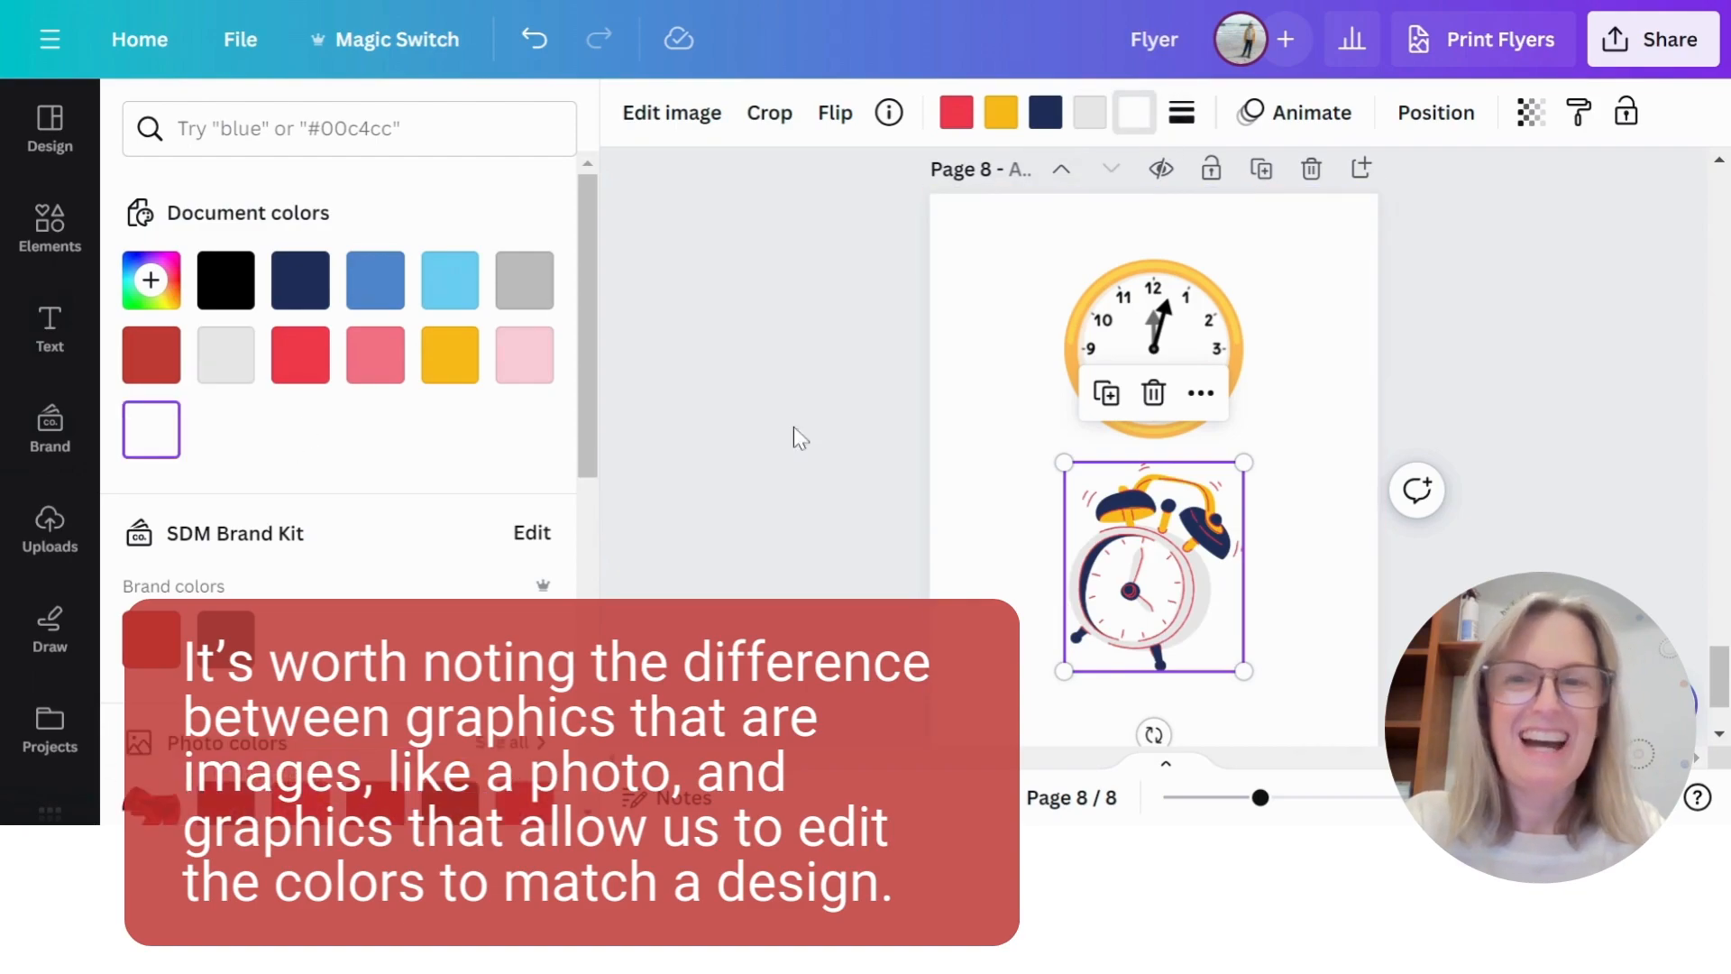
pyautogui.click(515, 361)
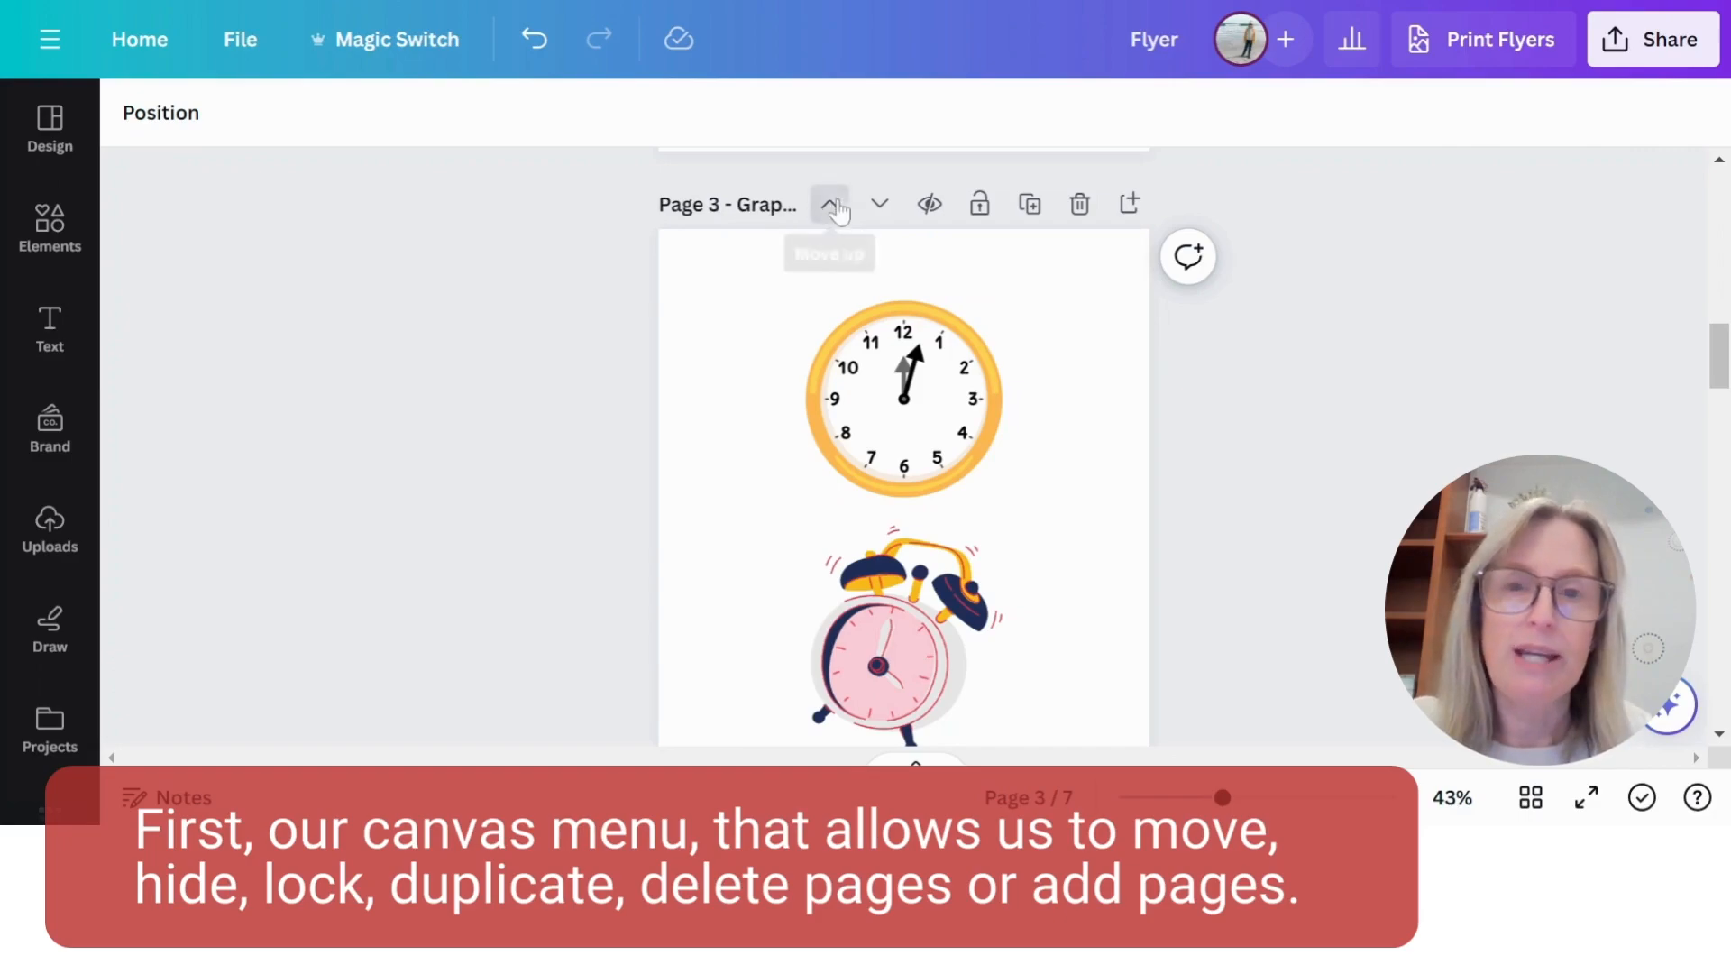
# - Try moving the Graphics page up and back down, and duplicate it and delete the copy
pyautogui.click(830, 204)
pyautogui.click(880, 204)
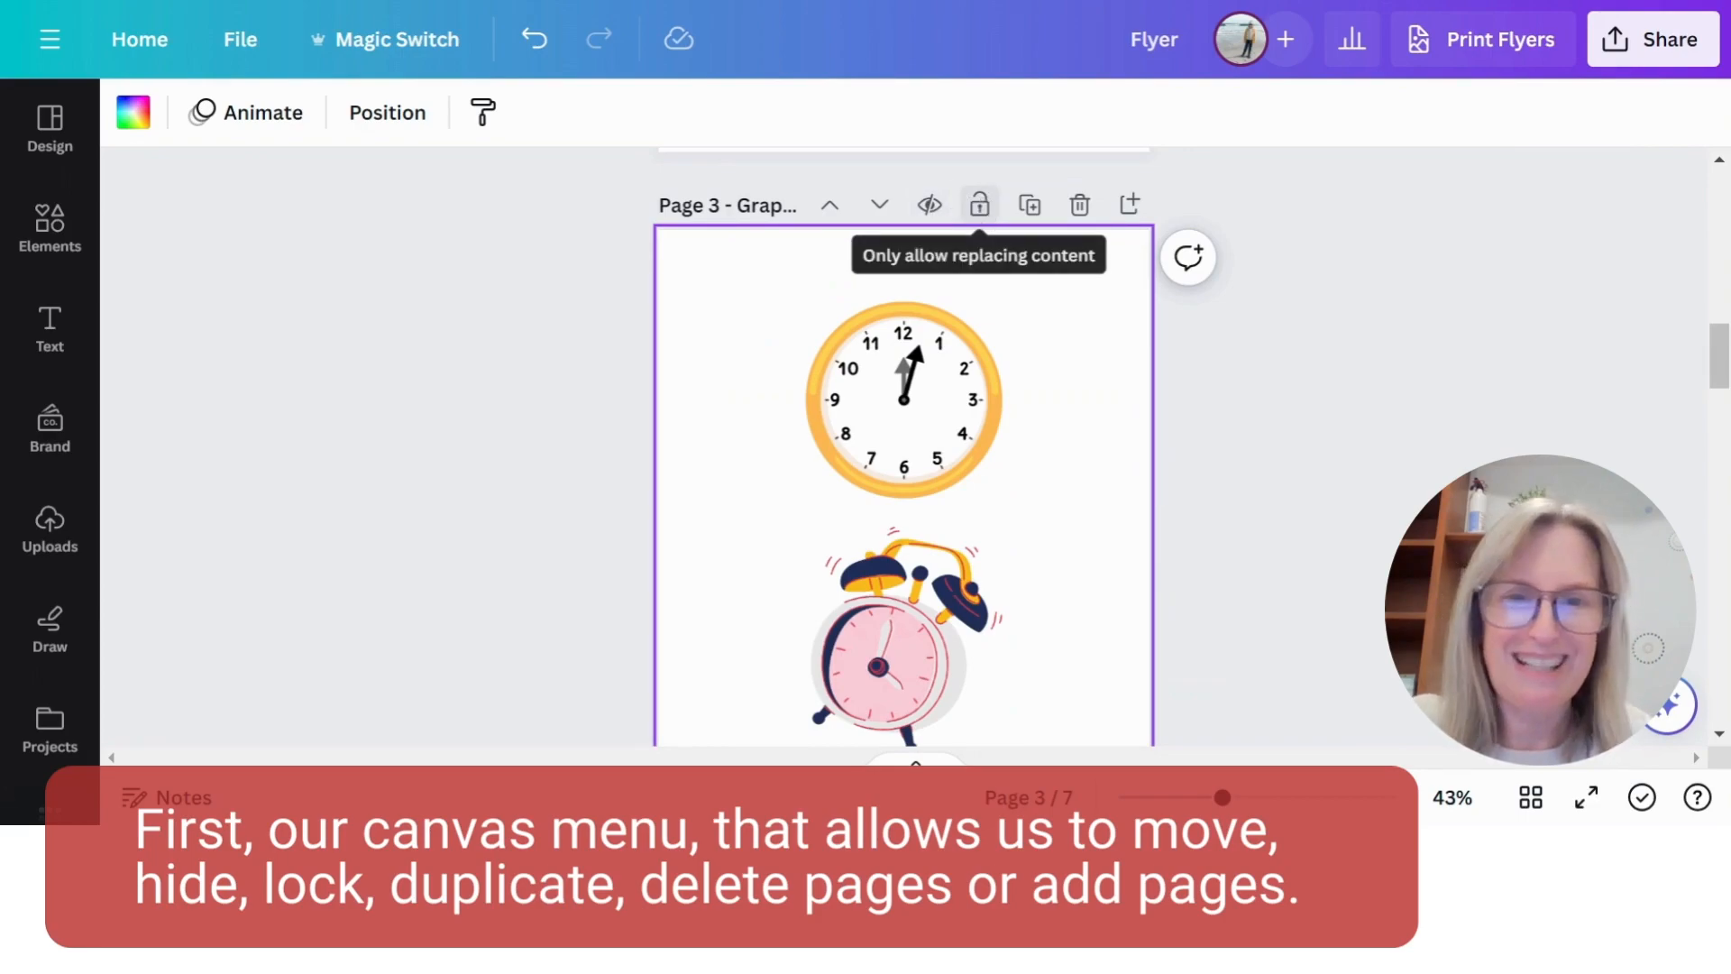
pyautogui.click(1030, 206)
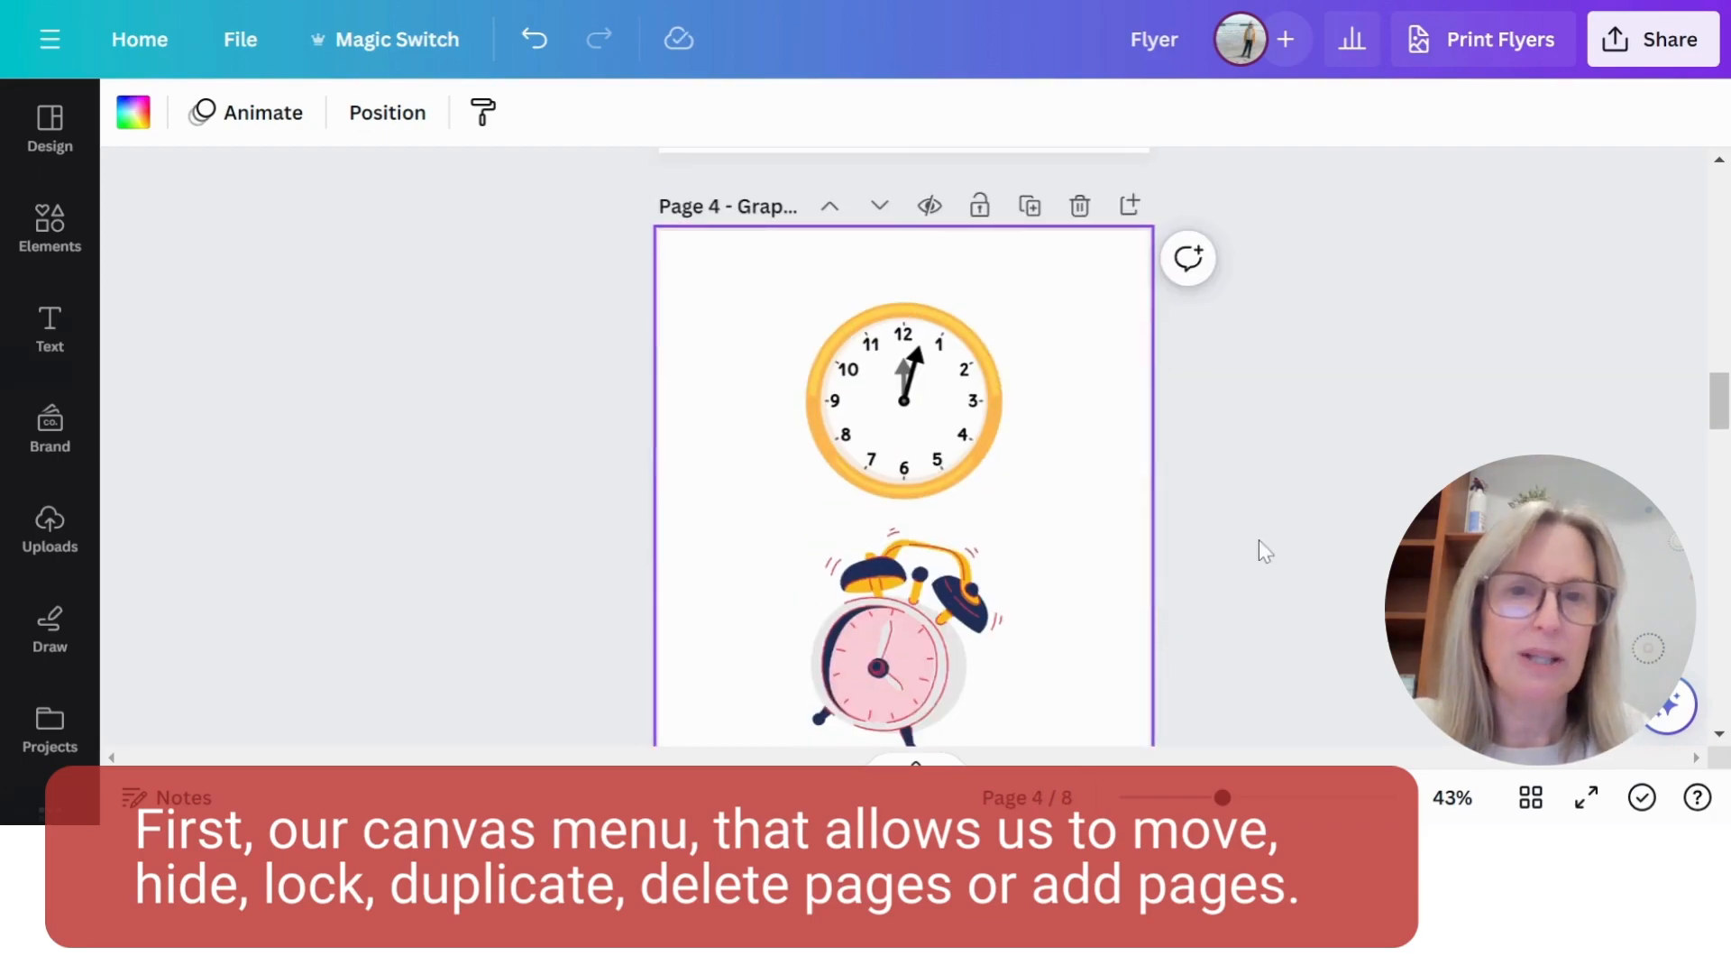
pyautogui.click(1079, 205)
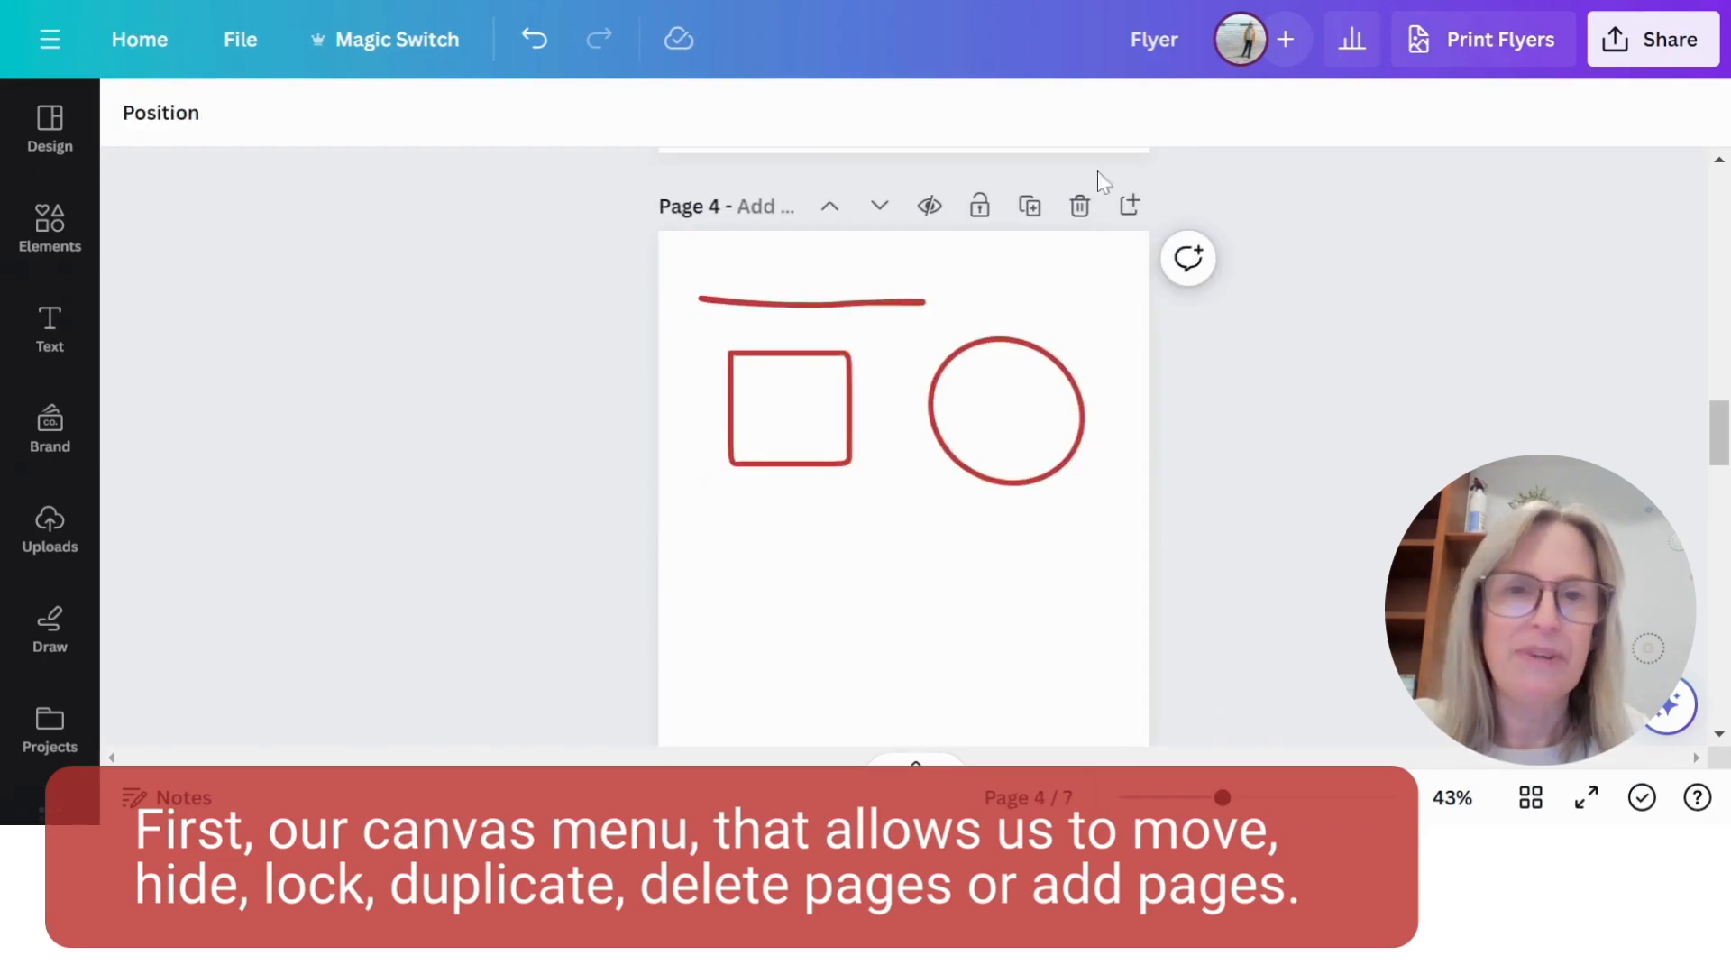
# - Add two blank pages after the page with the red outlined shapes and one more at the end of the design
pyautogui.click(1130, 206)
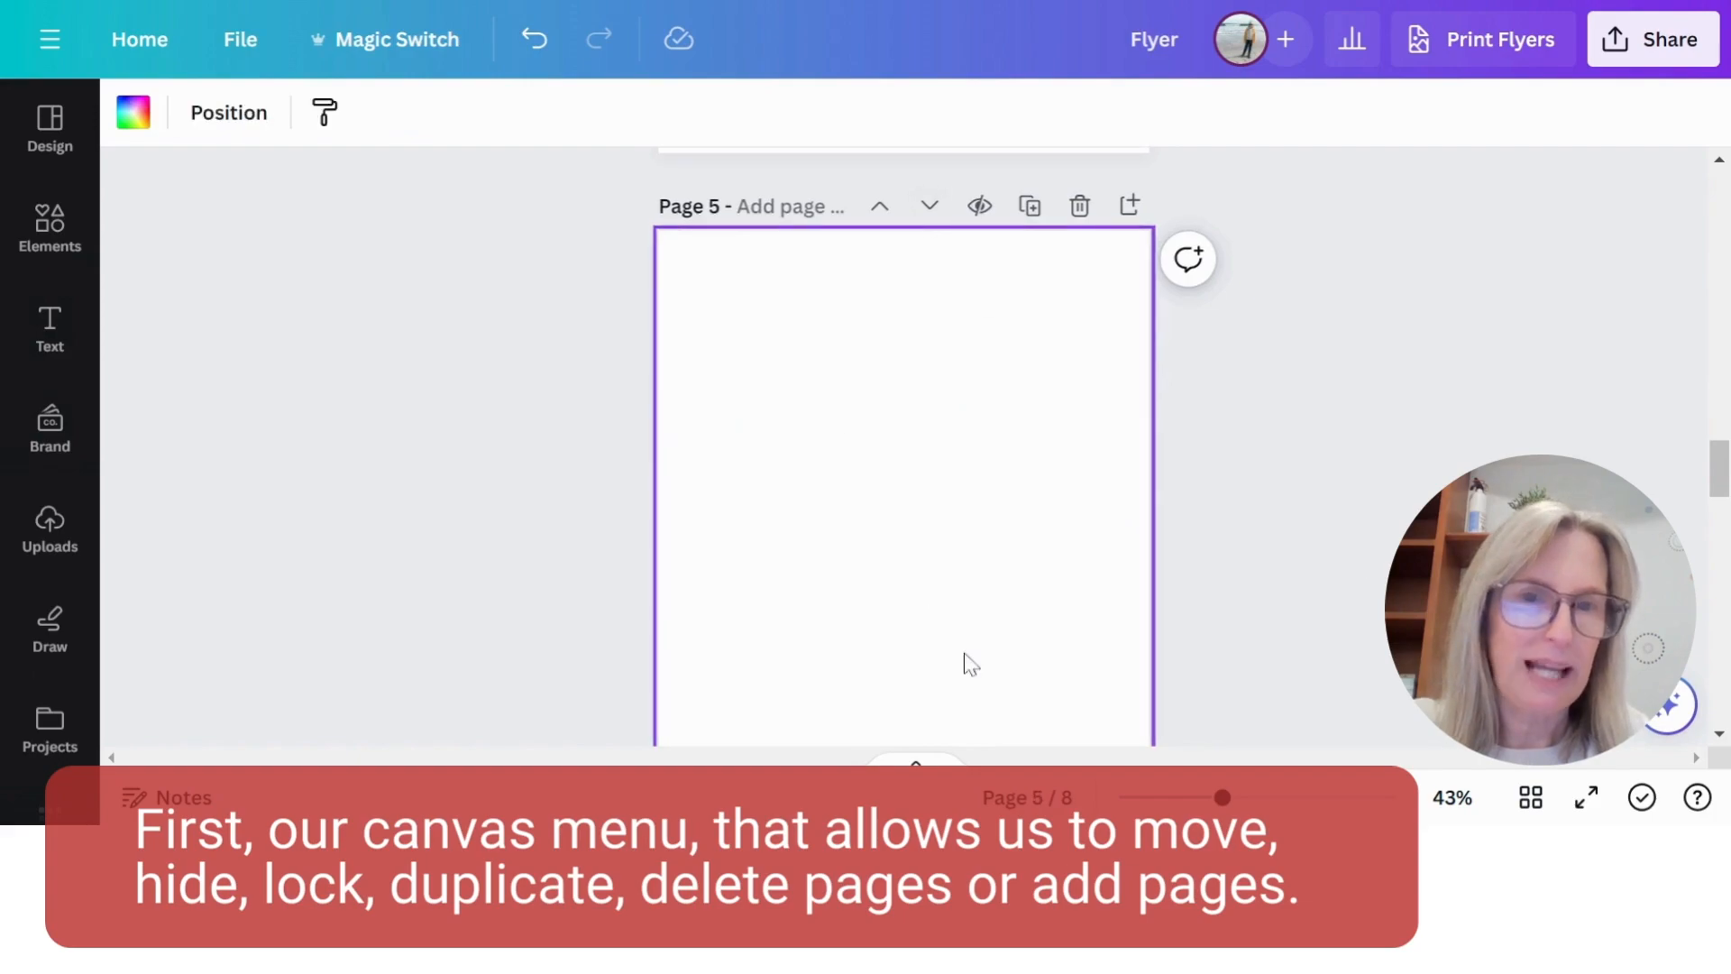
pyautogui.click(1129, 206)
pyautogui.scroll(-10, 1259, 384)
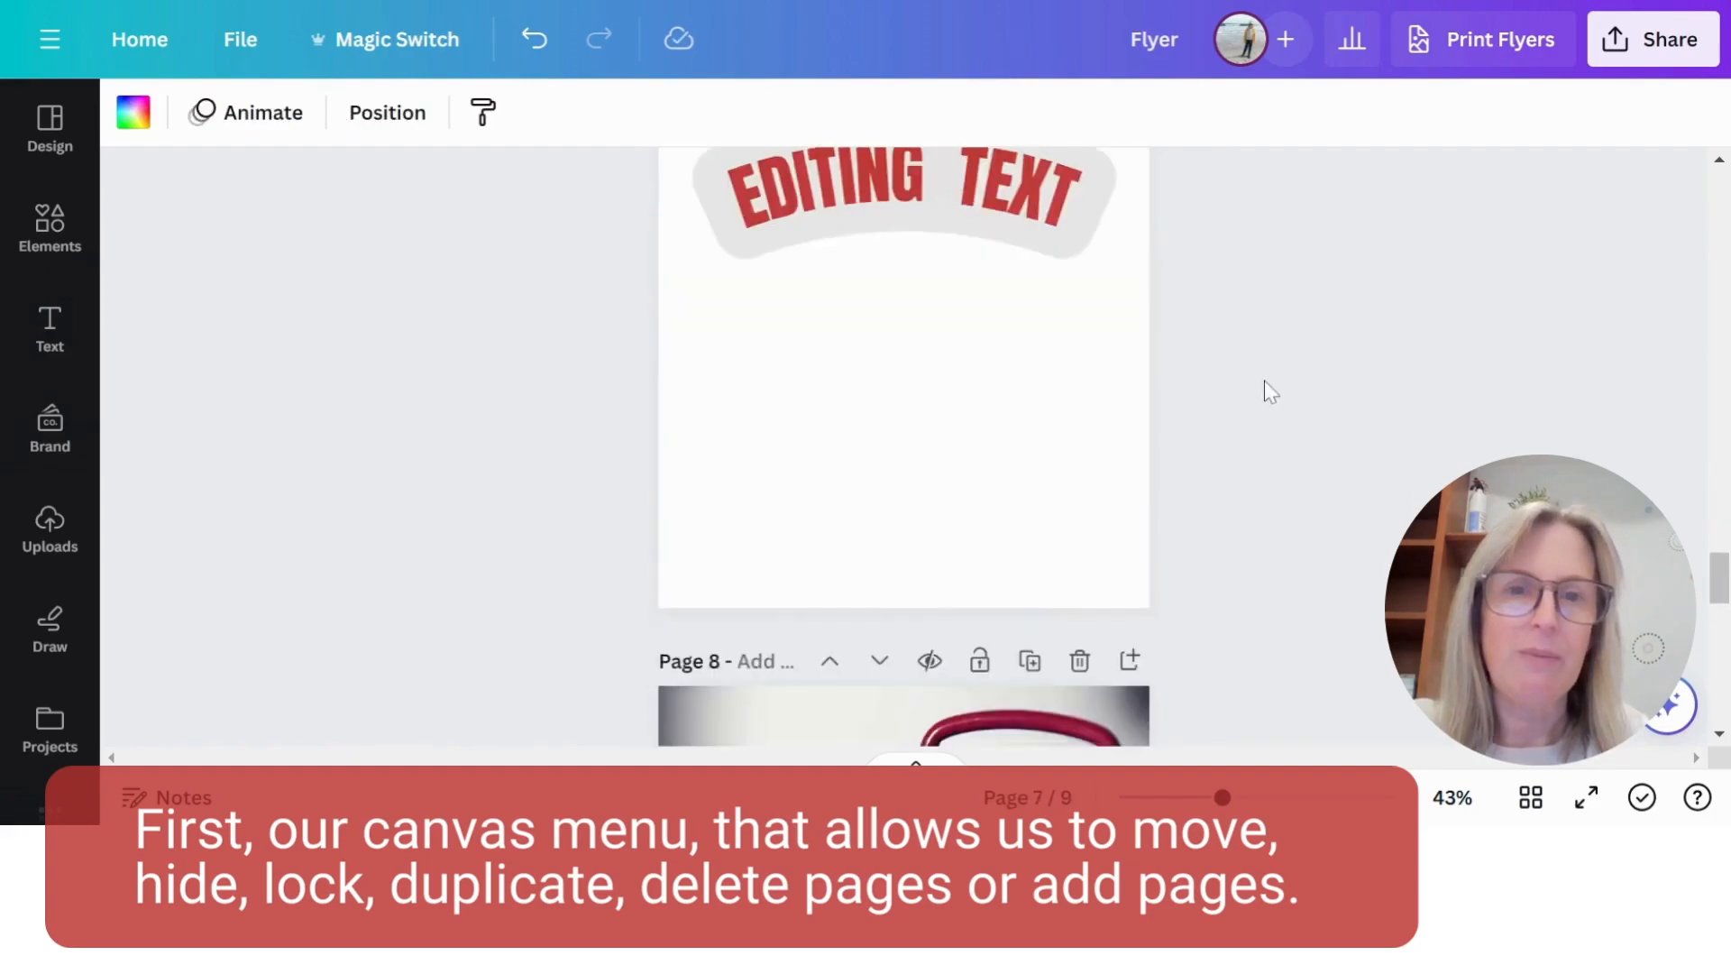
pyautogui.scroll(-2, 820, 722)
pyautogui.click(916, 715)
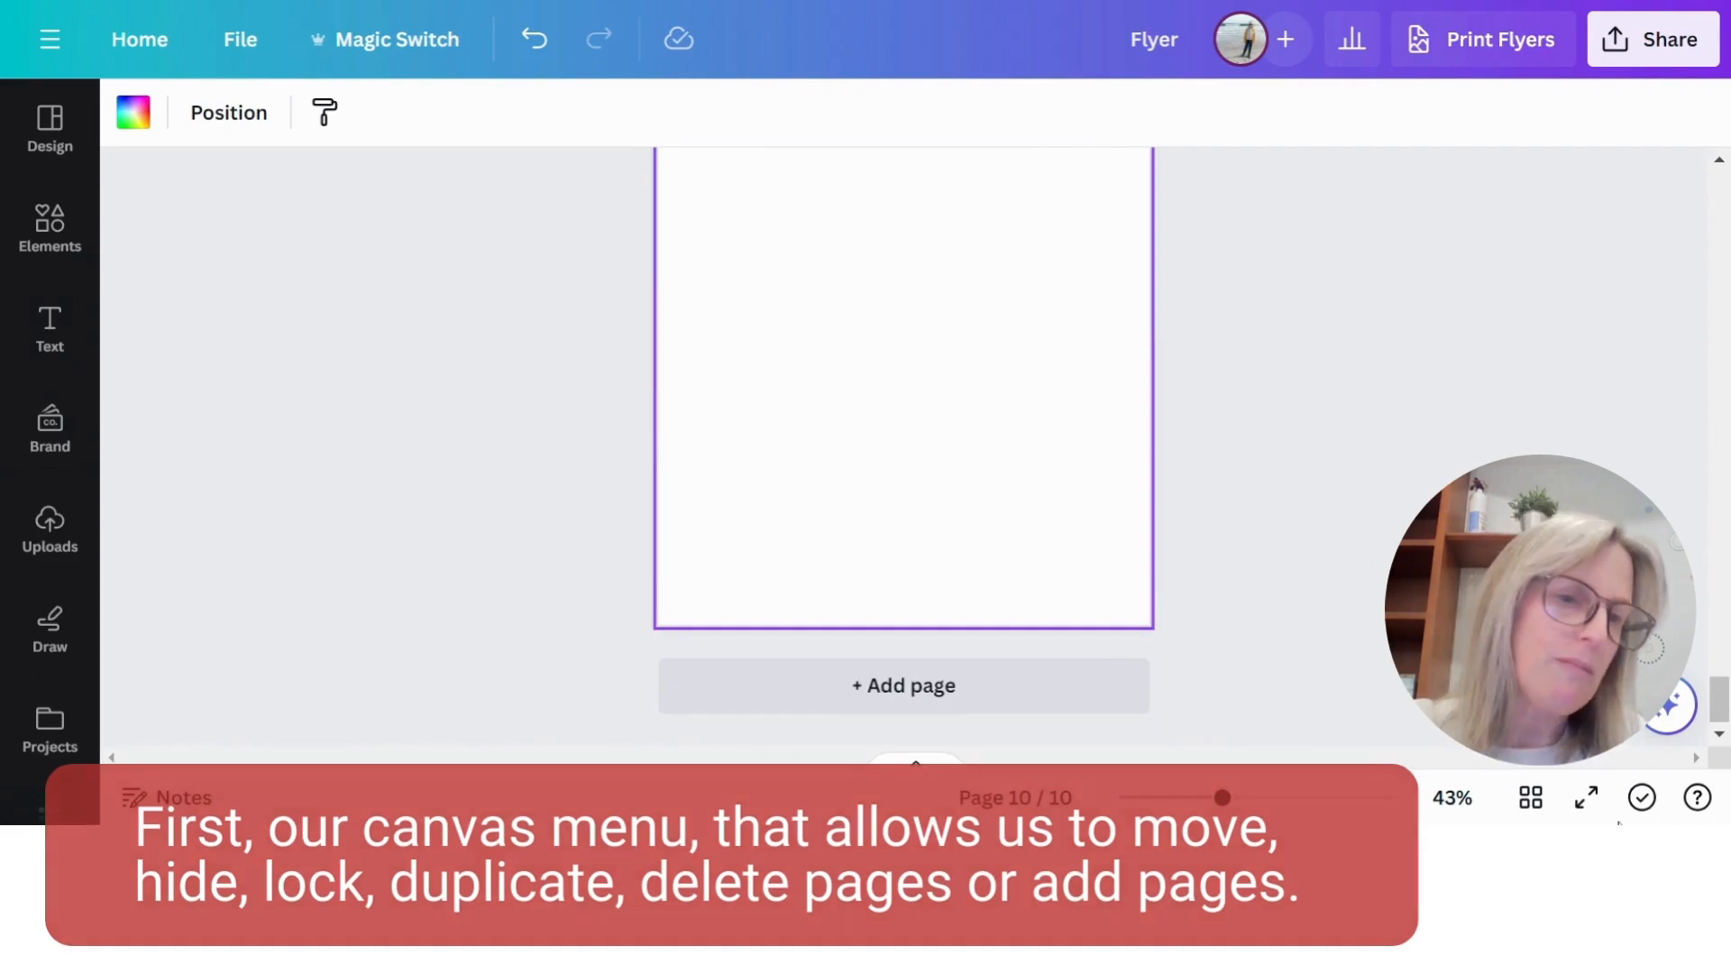
# - Show all pages in the grid view and move the Graphics page behind the page with the red outlined shapes
pyautogui.click(1531, 797)
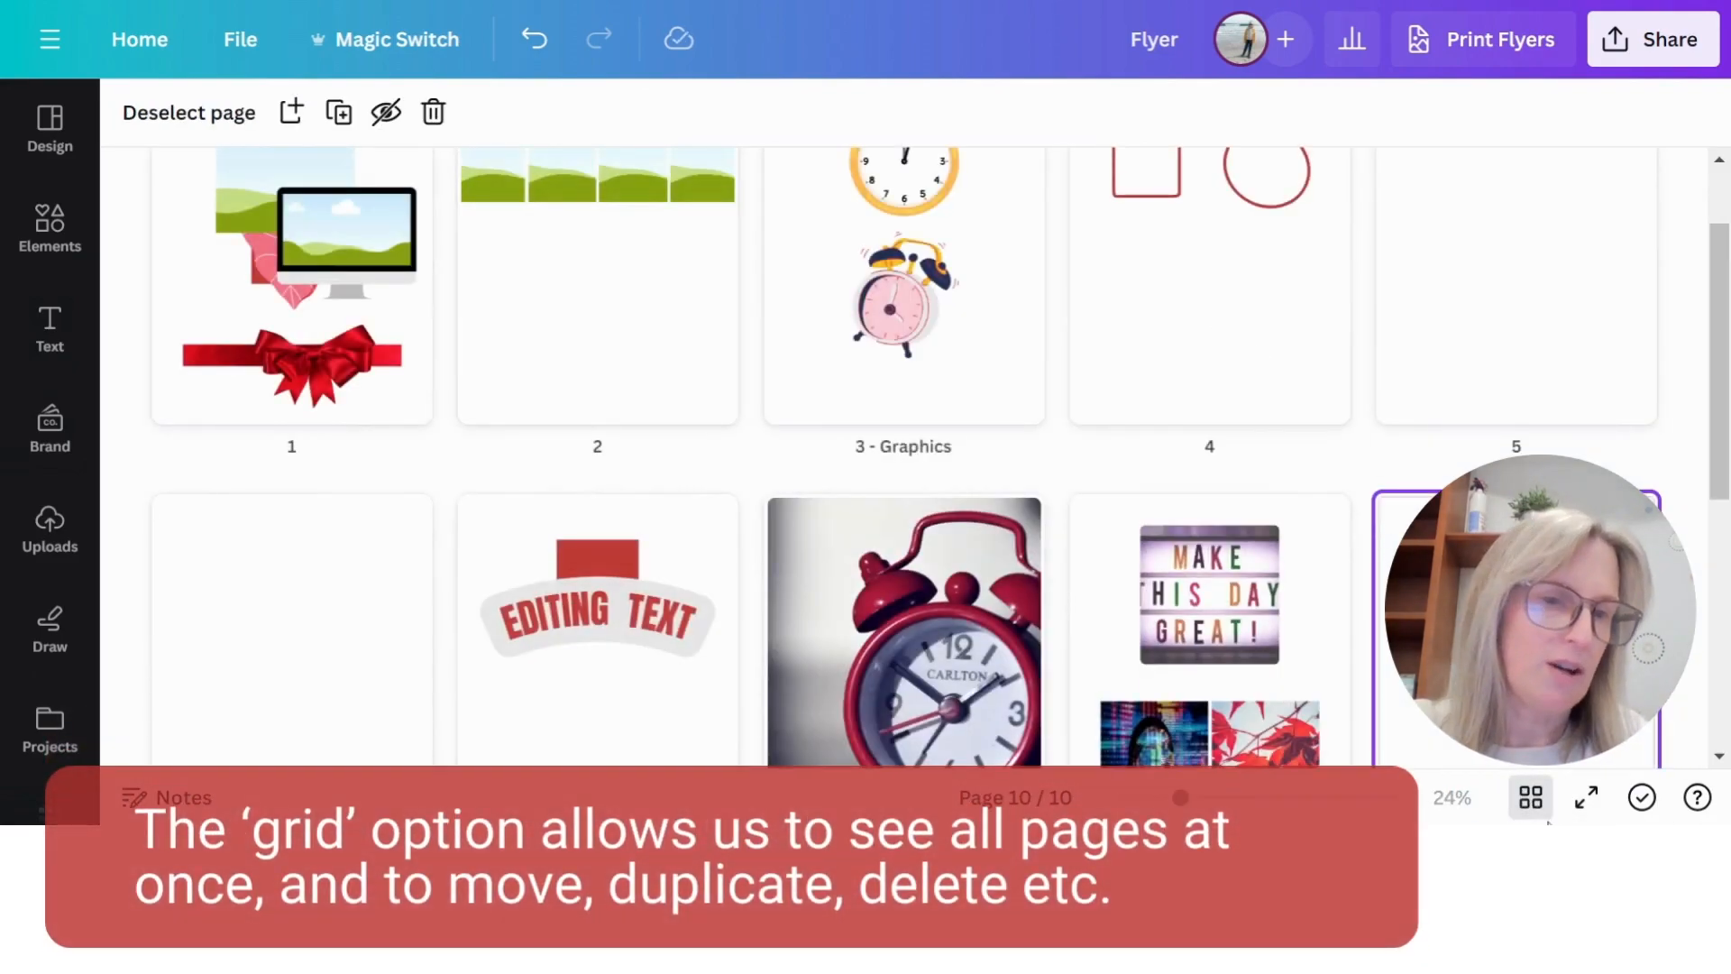
pyautogui.scroll(-4, 1219, 540)
pyautogui.scroll(4, 1219, 539)
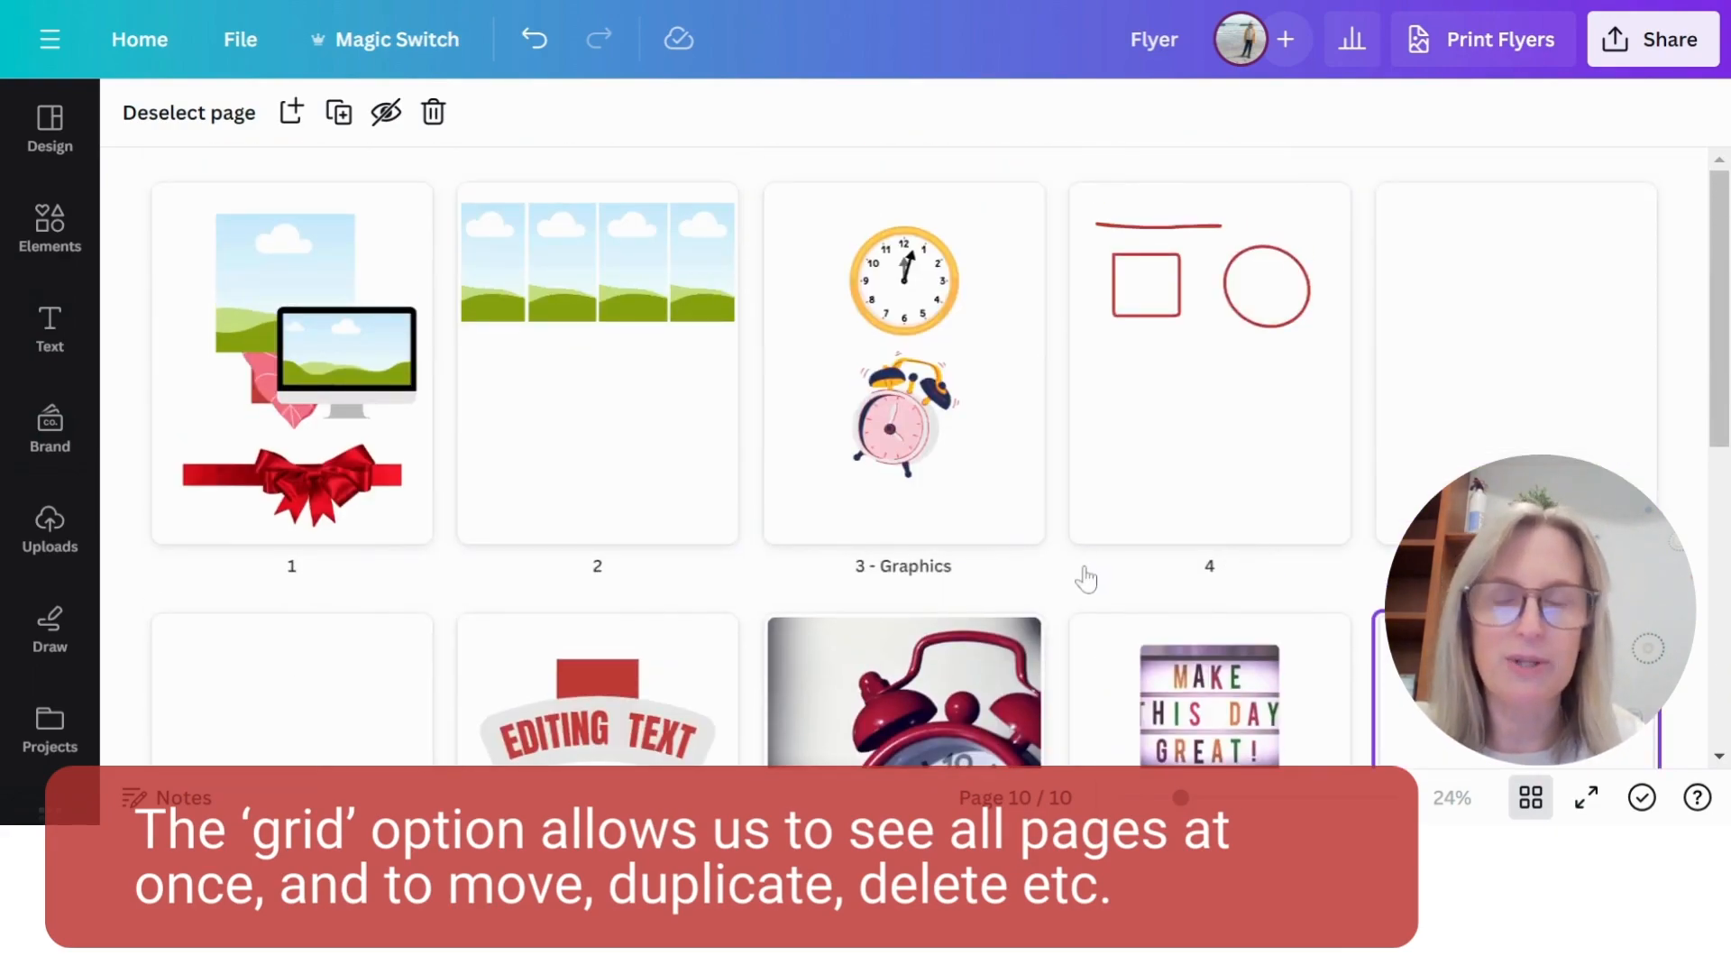
pyautogui.moveTo(954, 333); pyautogui.dragTo(1379, 505)
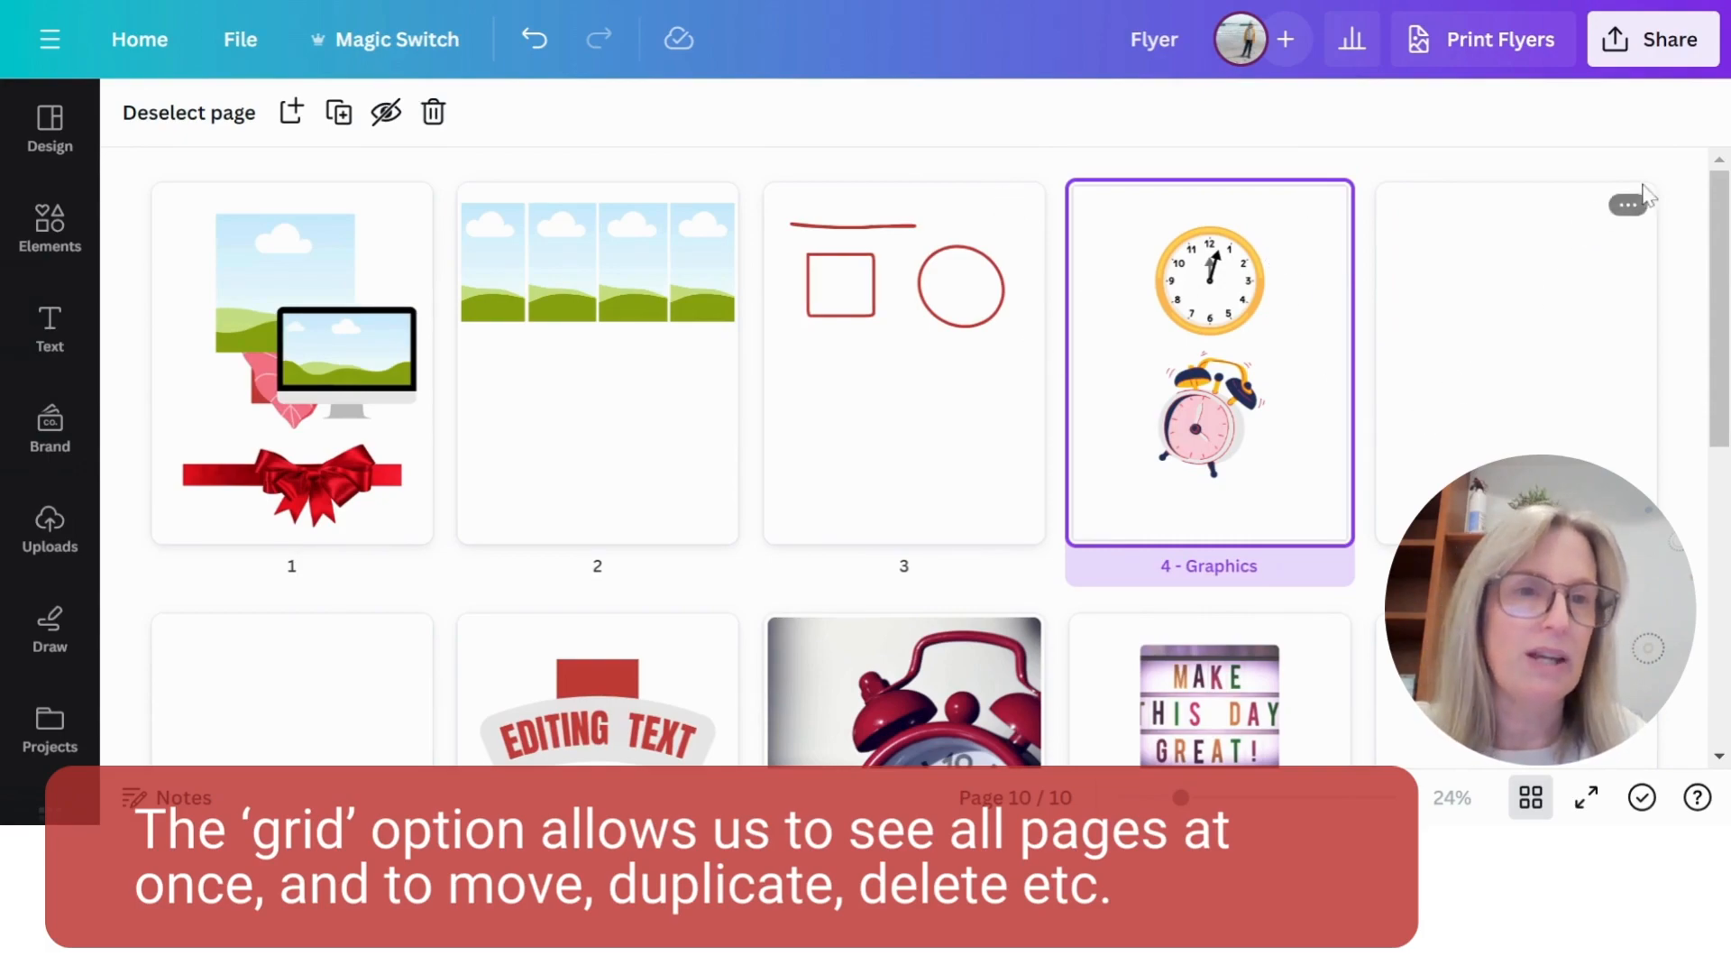
# - Delete the two blank pages following the Graphics page and the blank page at the end of the design
pyautogui.rightClick(1402, 237)
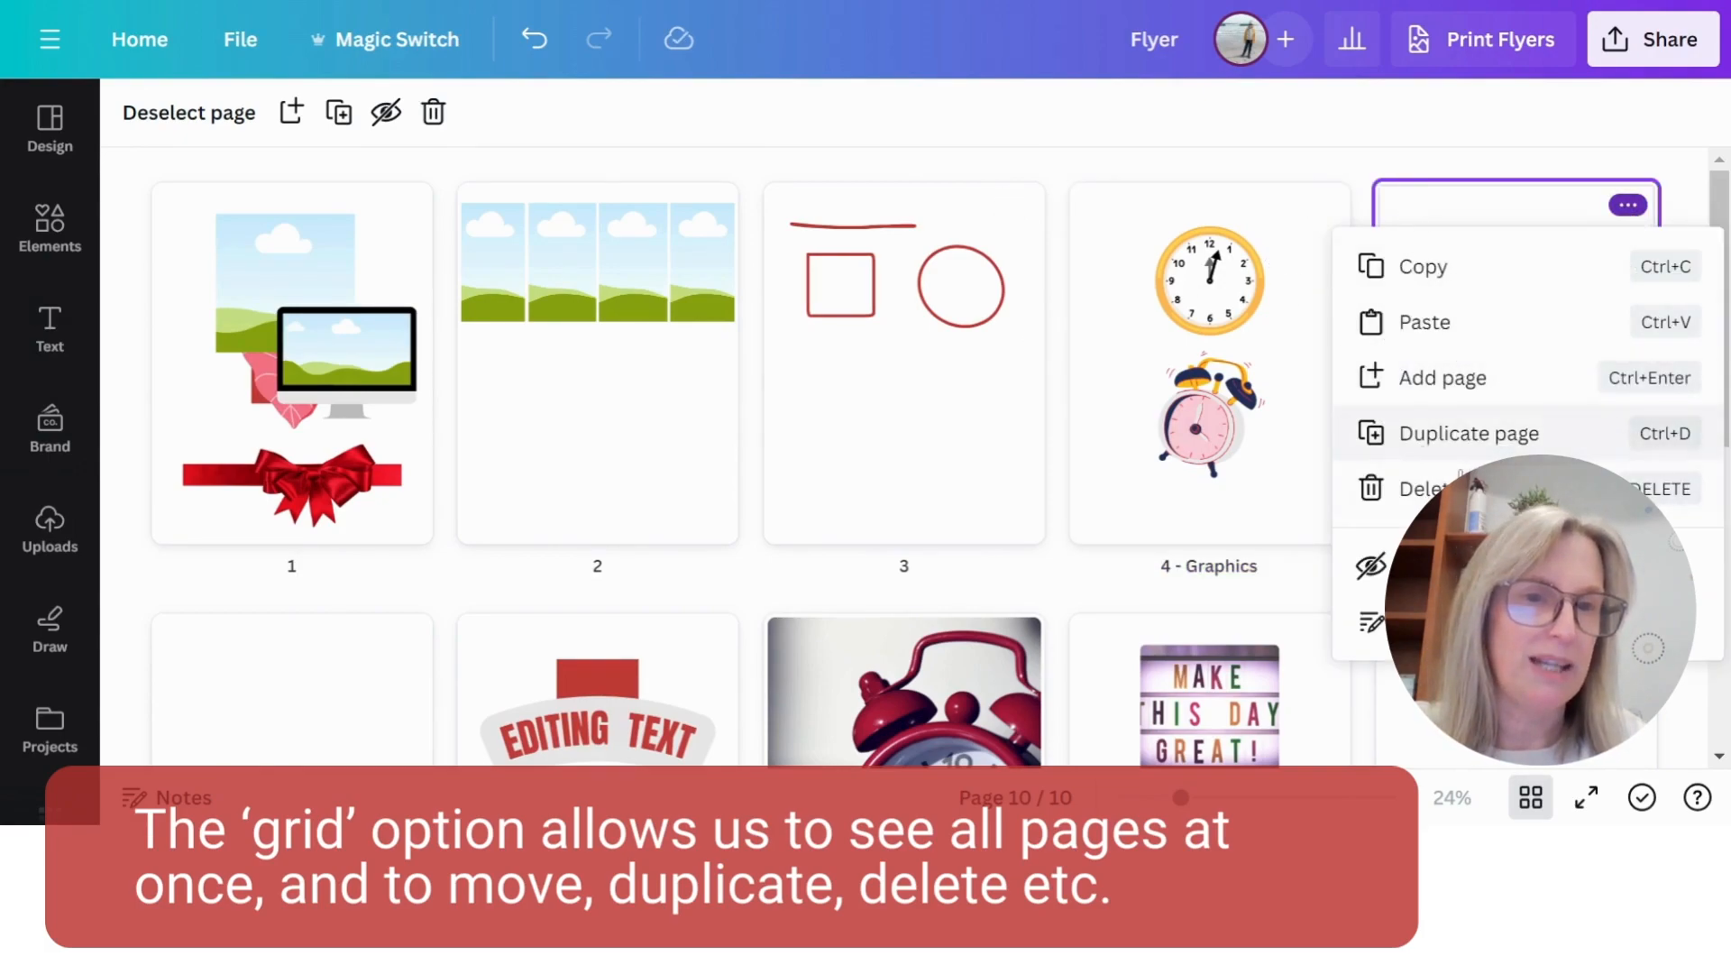
pyautogui.click(1433, 488)
pyautogui.click(1628, 205)
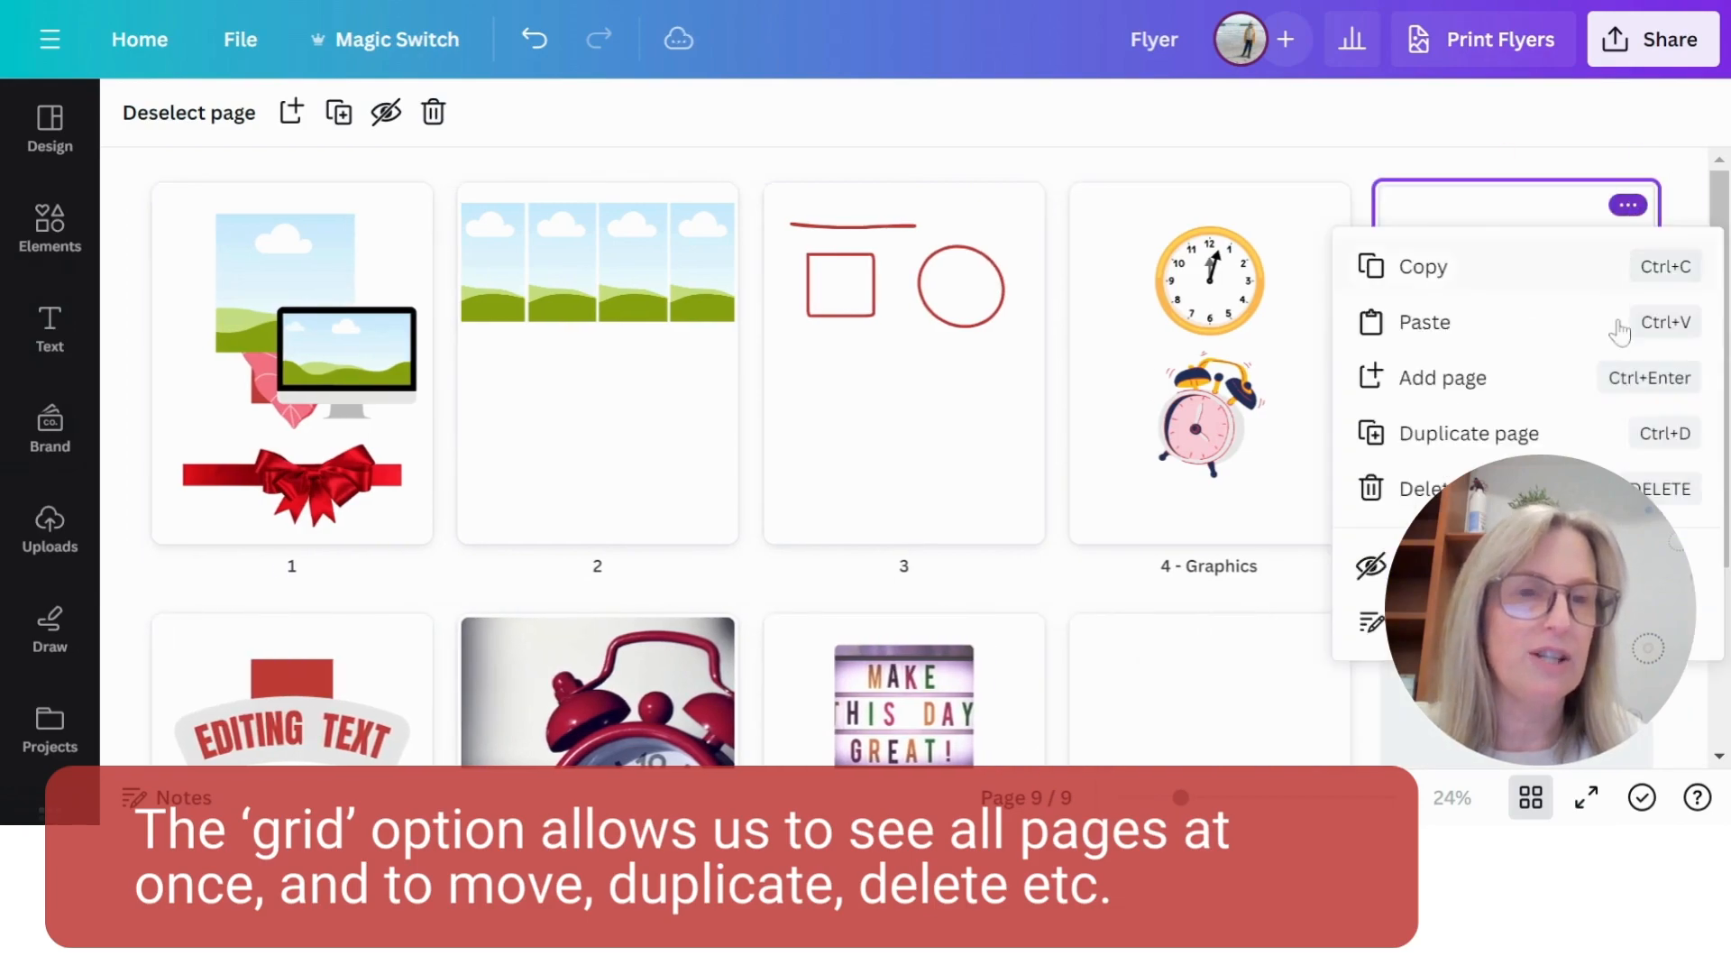
pyautogui.click(1442, 488)
pyautogui.scroll(-3, 1307, 568)
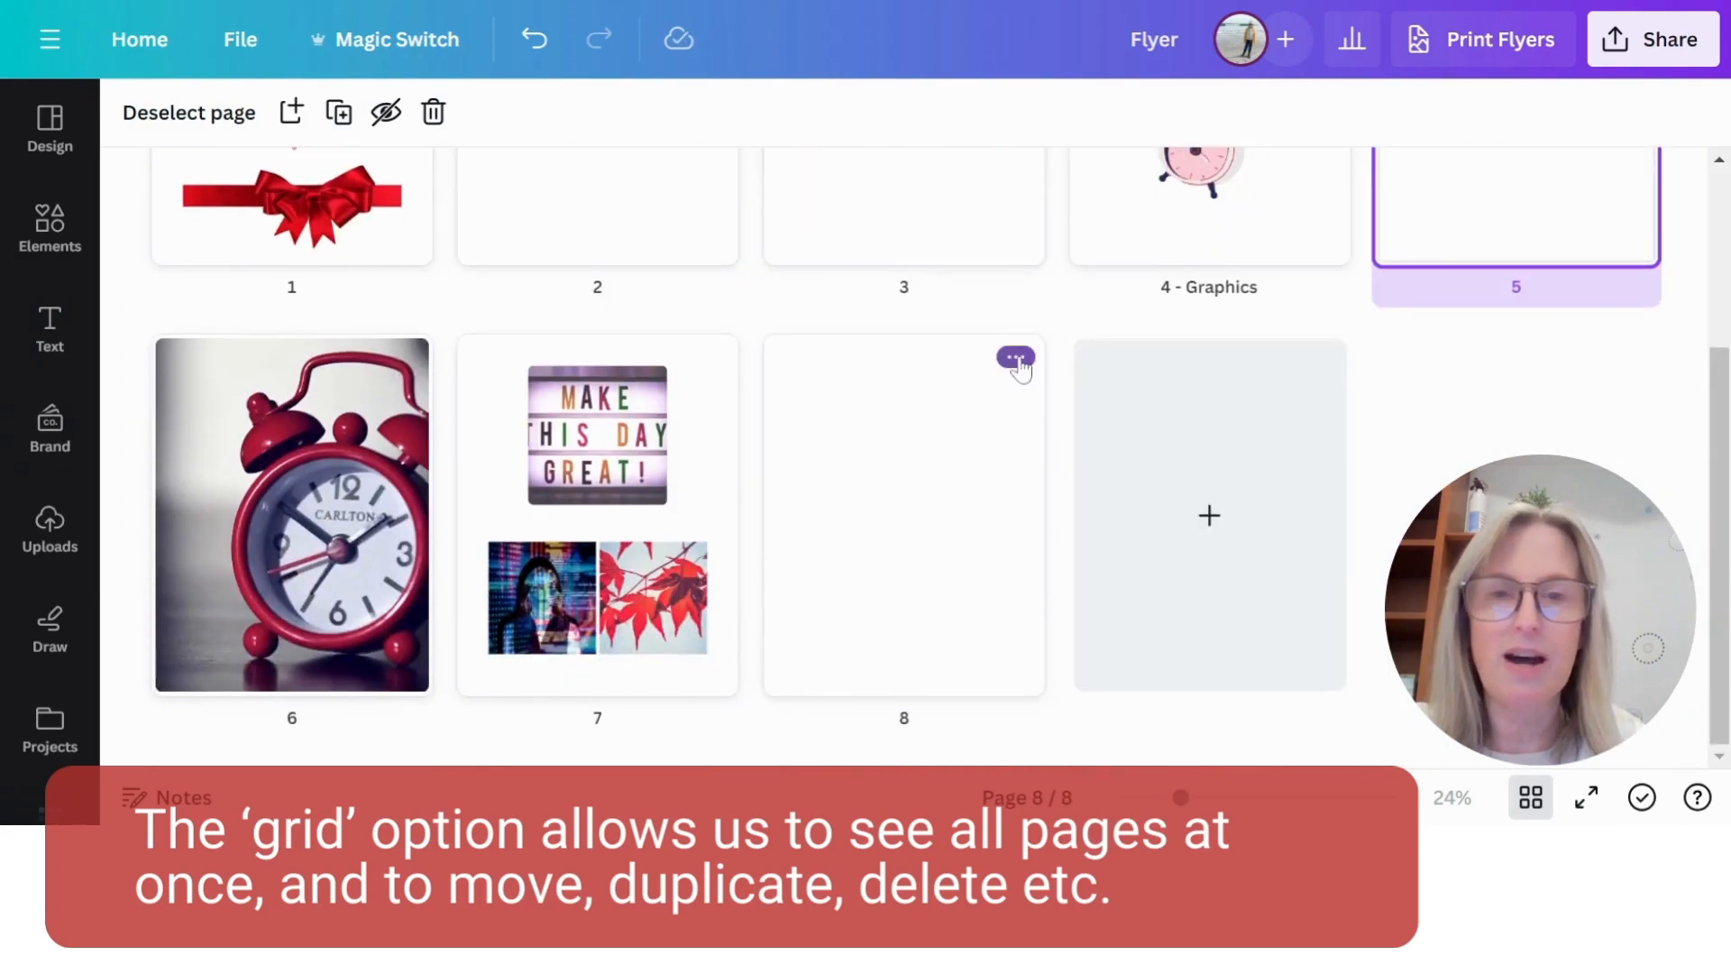
pyautogui.click(1016, 357)
pyautogui.click(1082, 647)
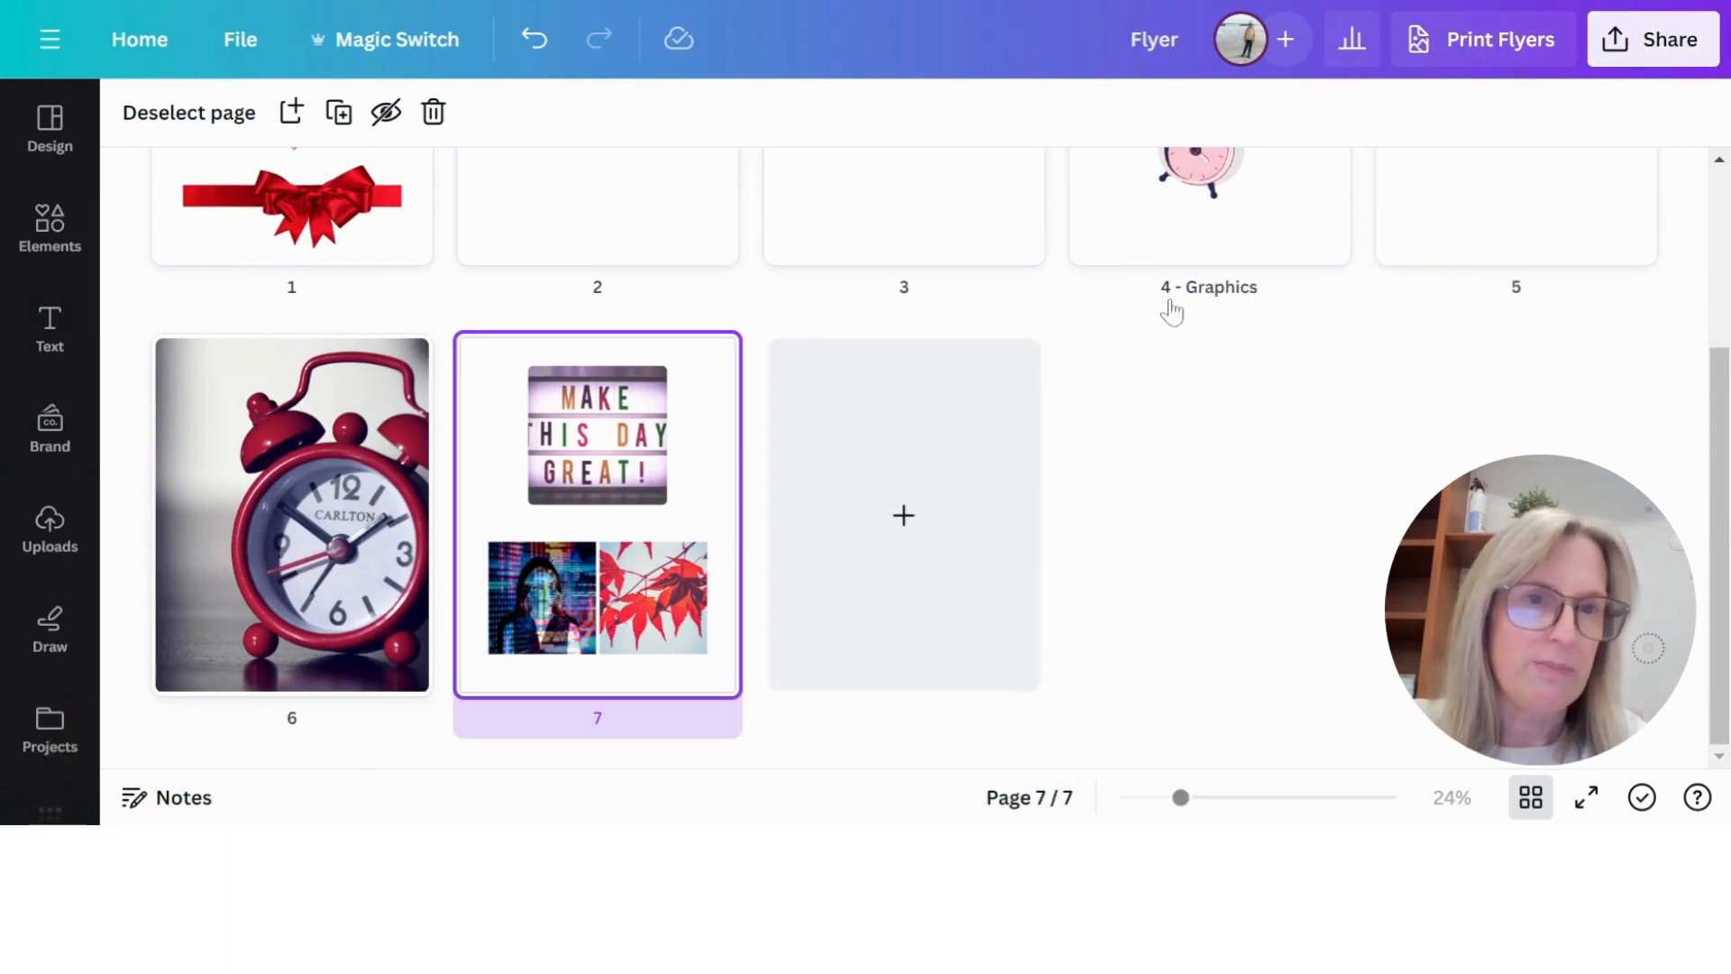
# - Leave the grid view and rename the design "Test Design"
pyautogui.click(1529, 797)
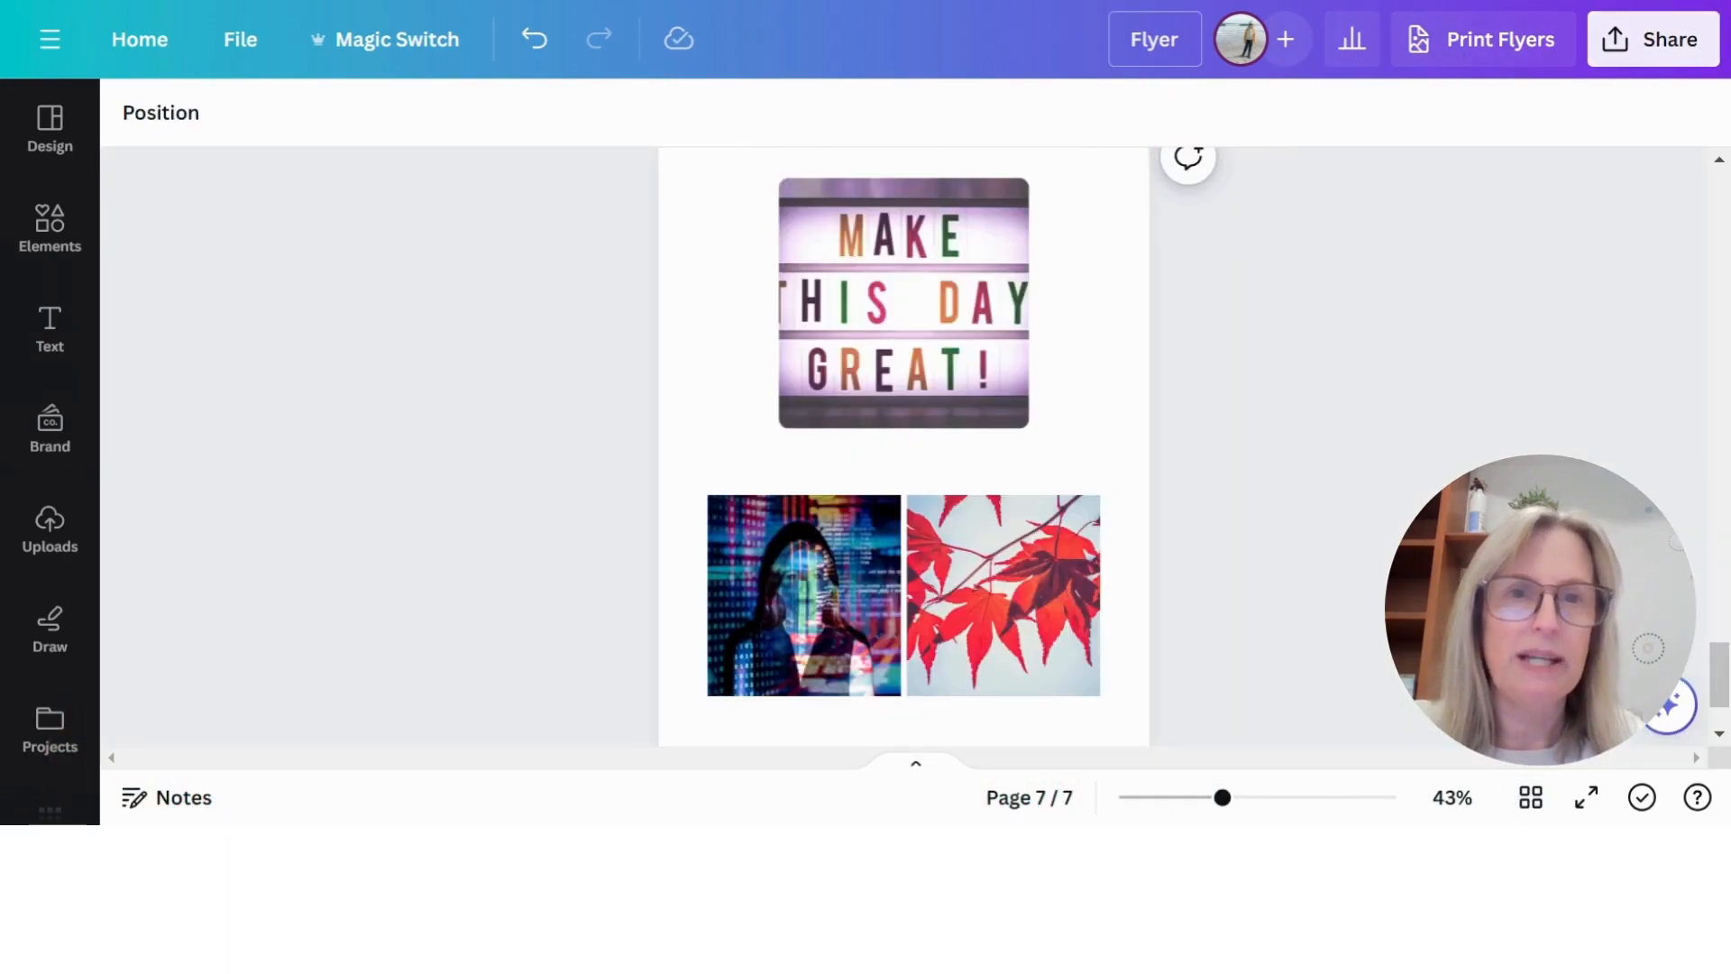
pyautogui.click(1114, 45)
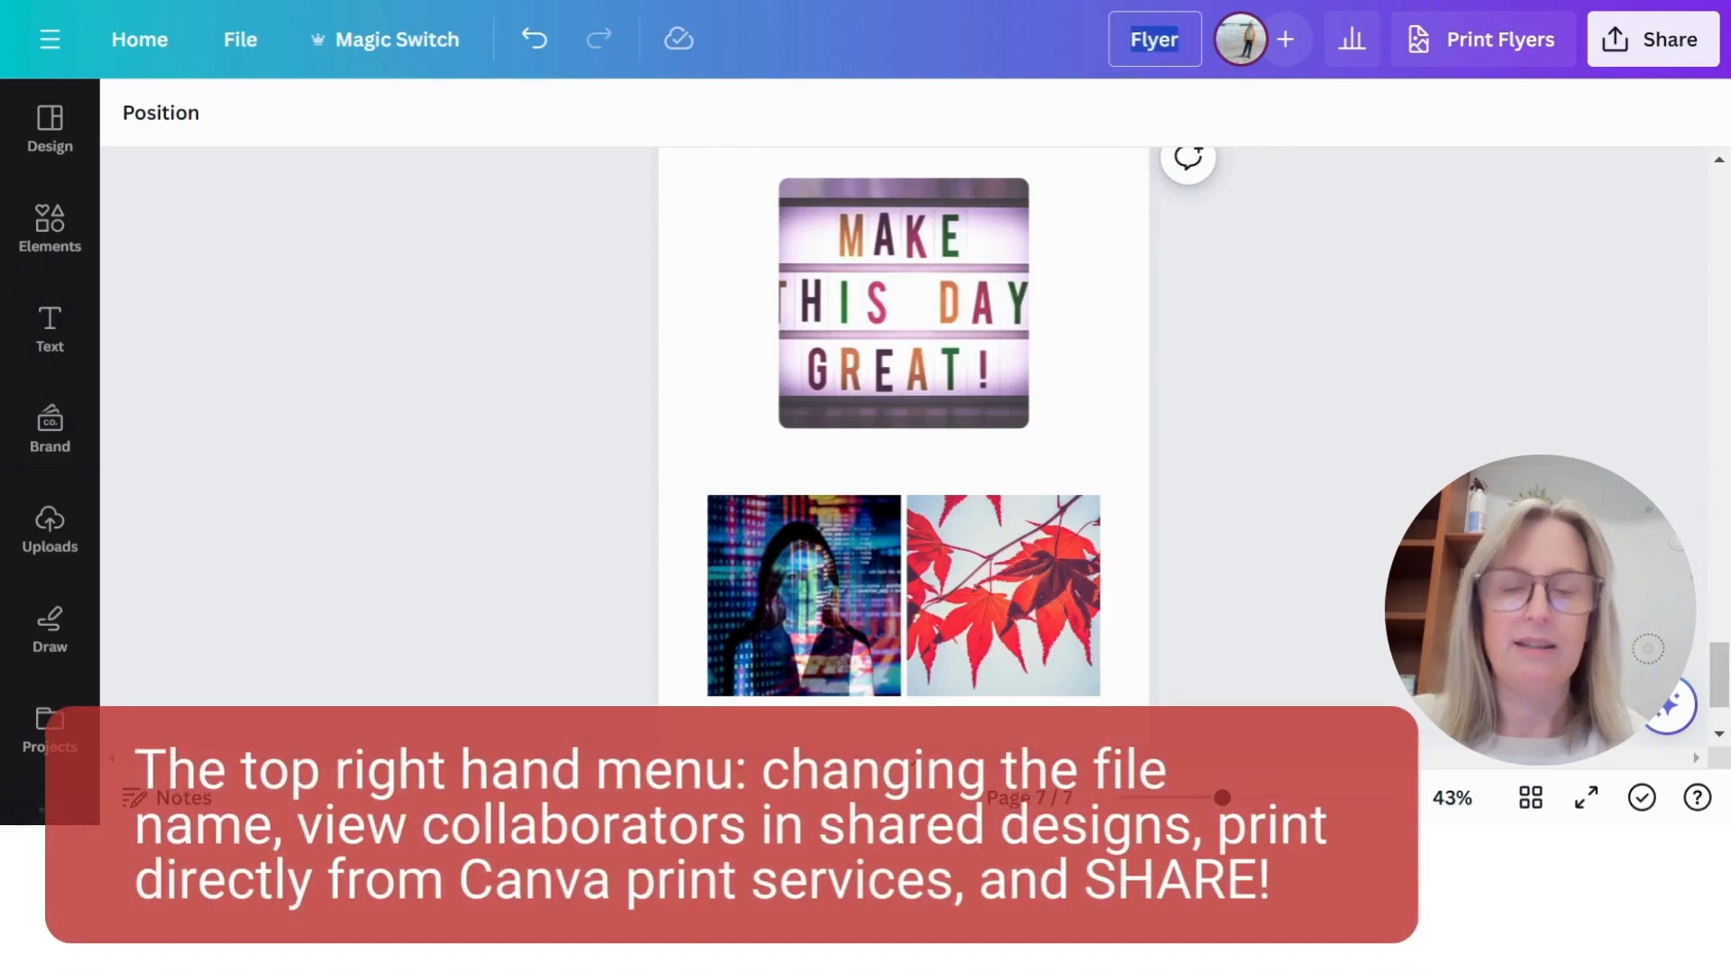
pyautogui.write('Test Design')
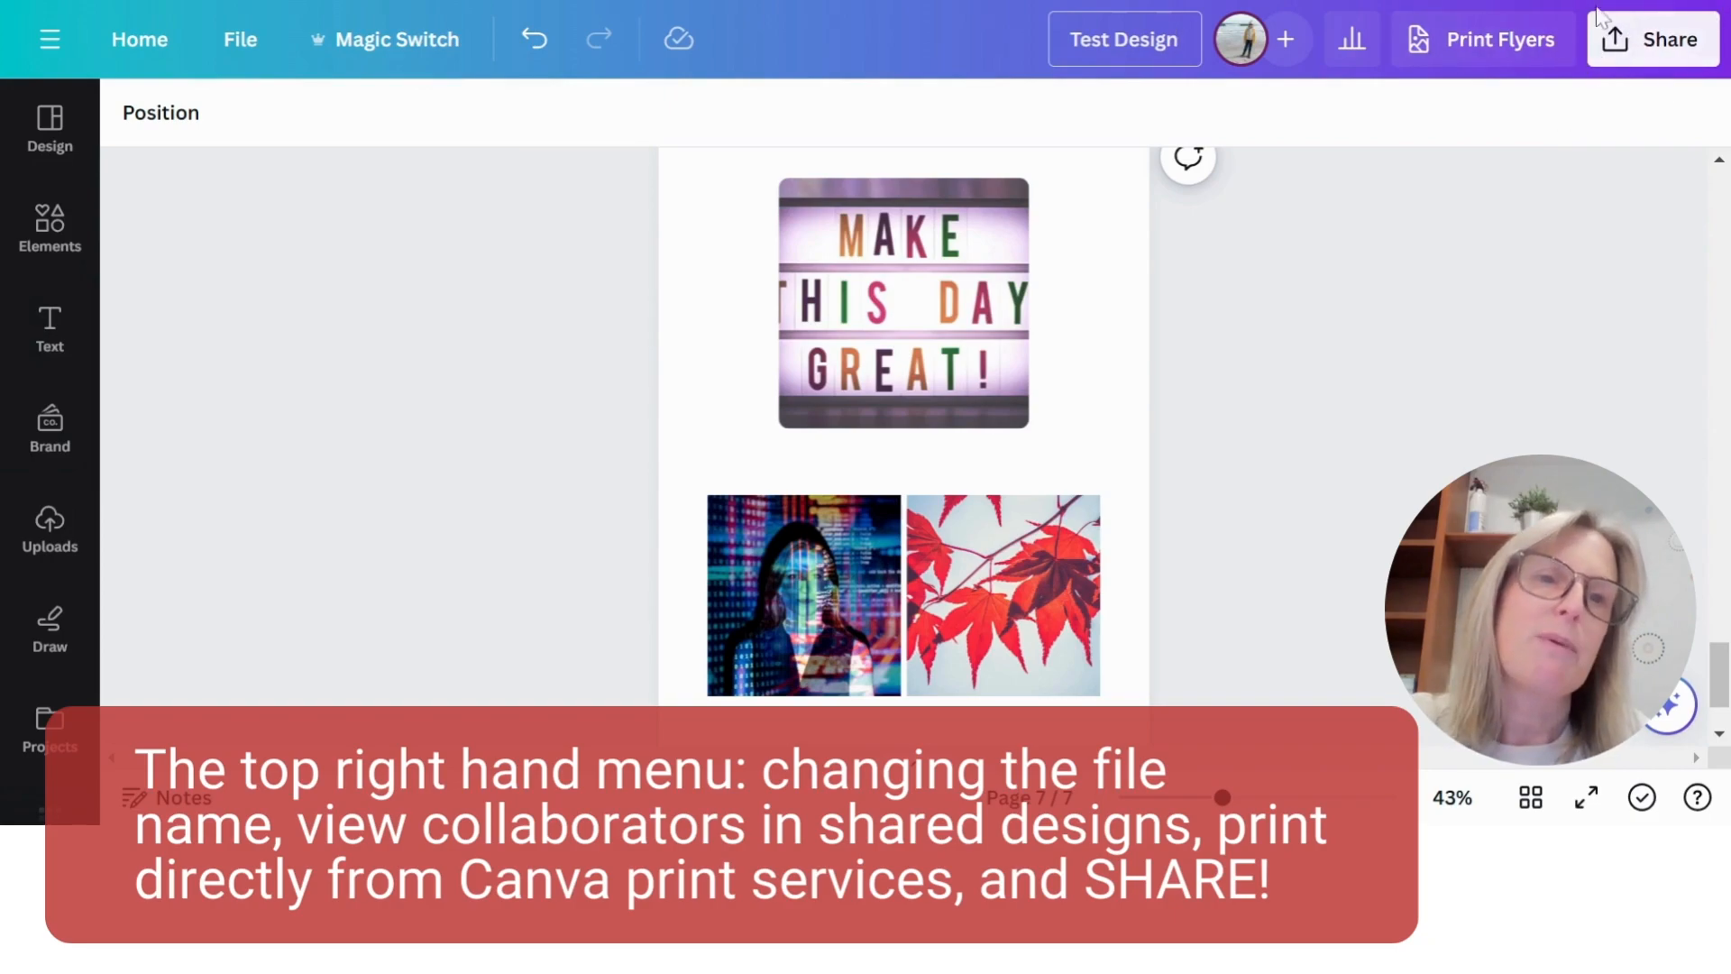
# - Open the design's download settings and examine the available file types, keeping PNG
pyautogui.click(1651, 50)
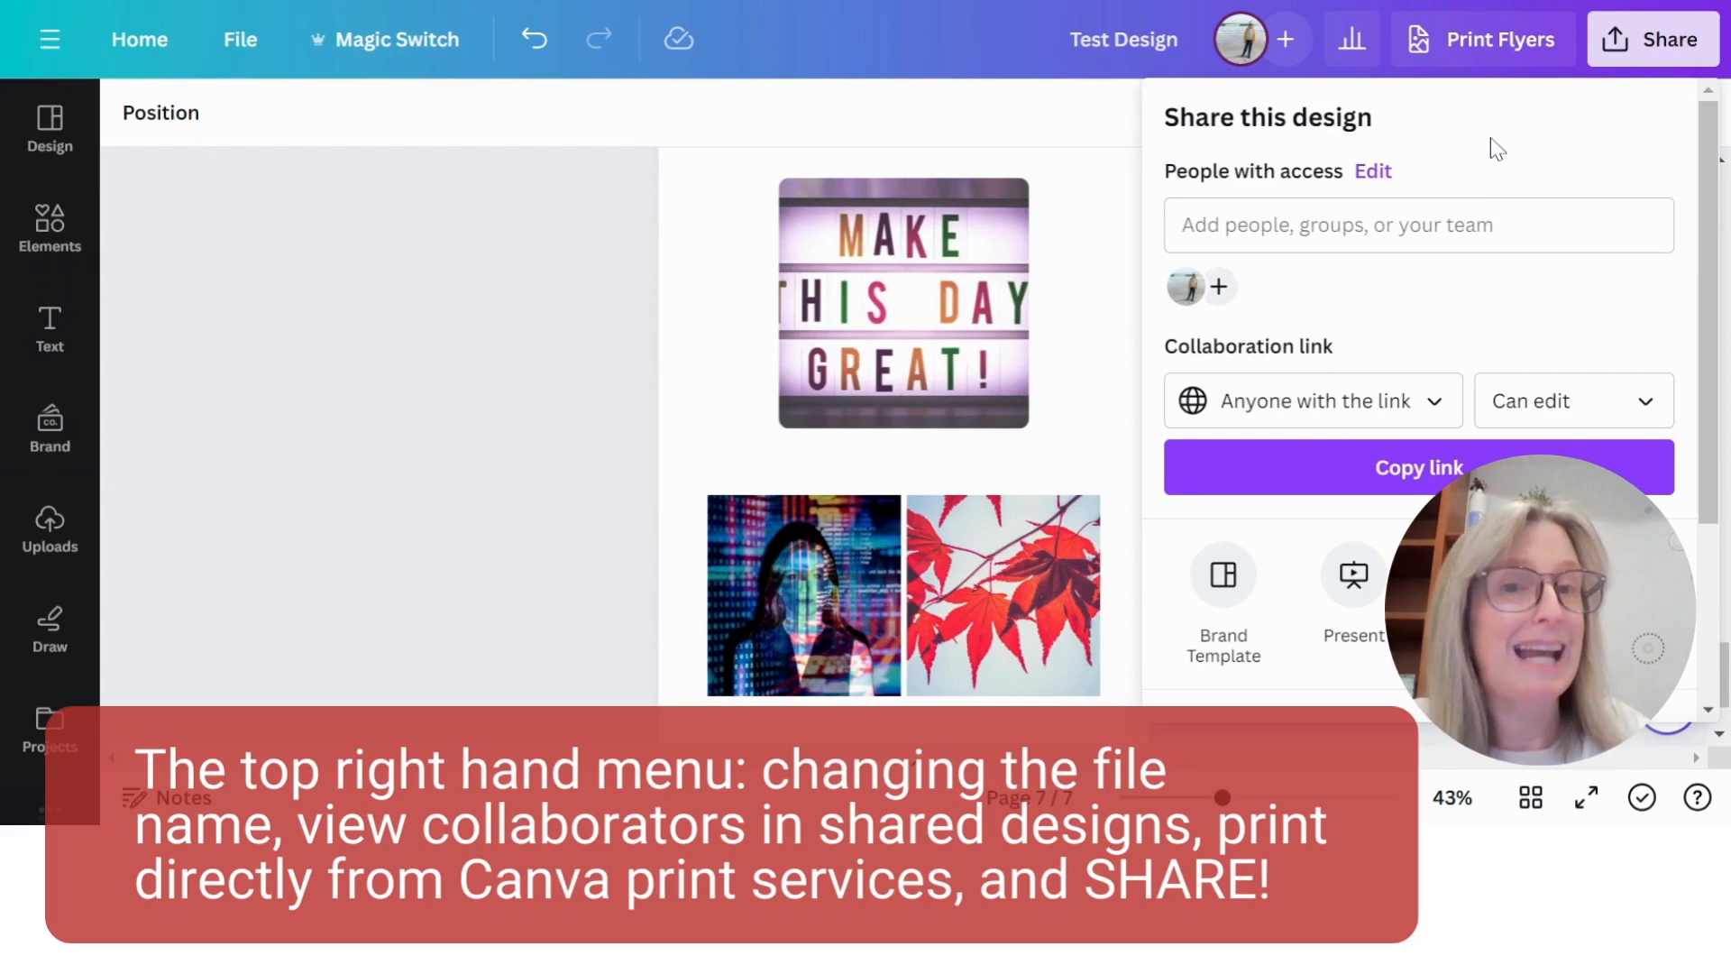
pyautogui.scroll(-3, 1501, 198)
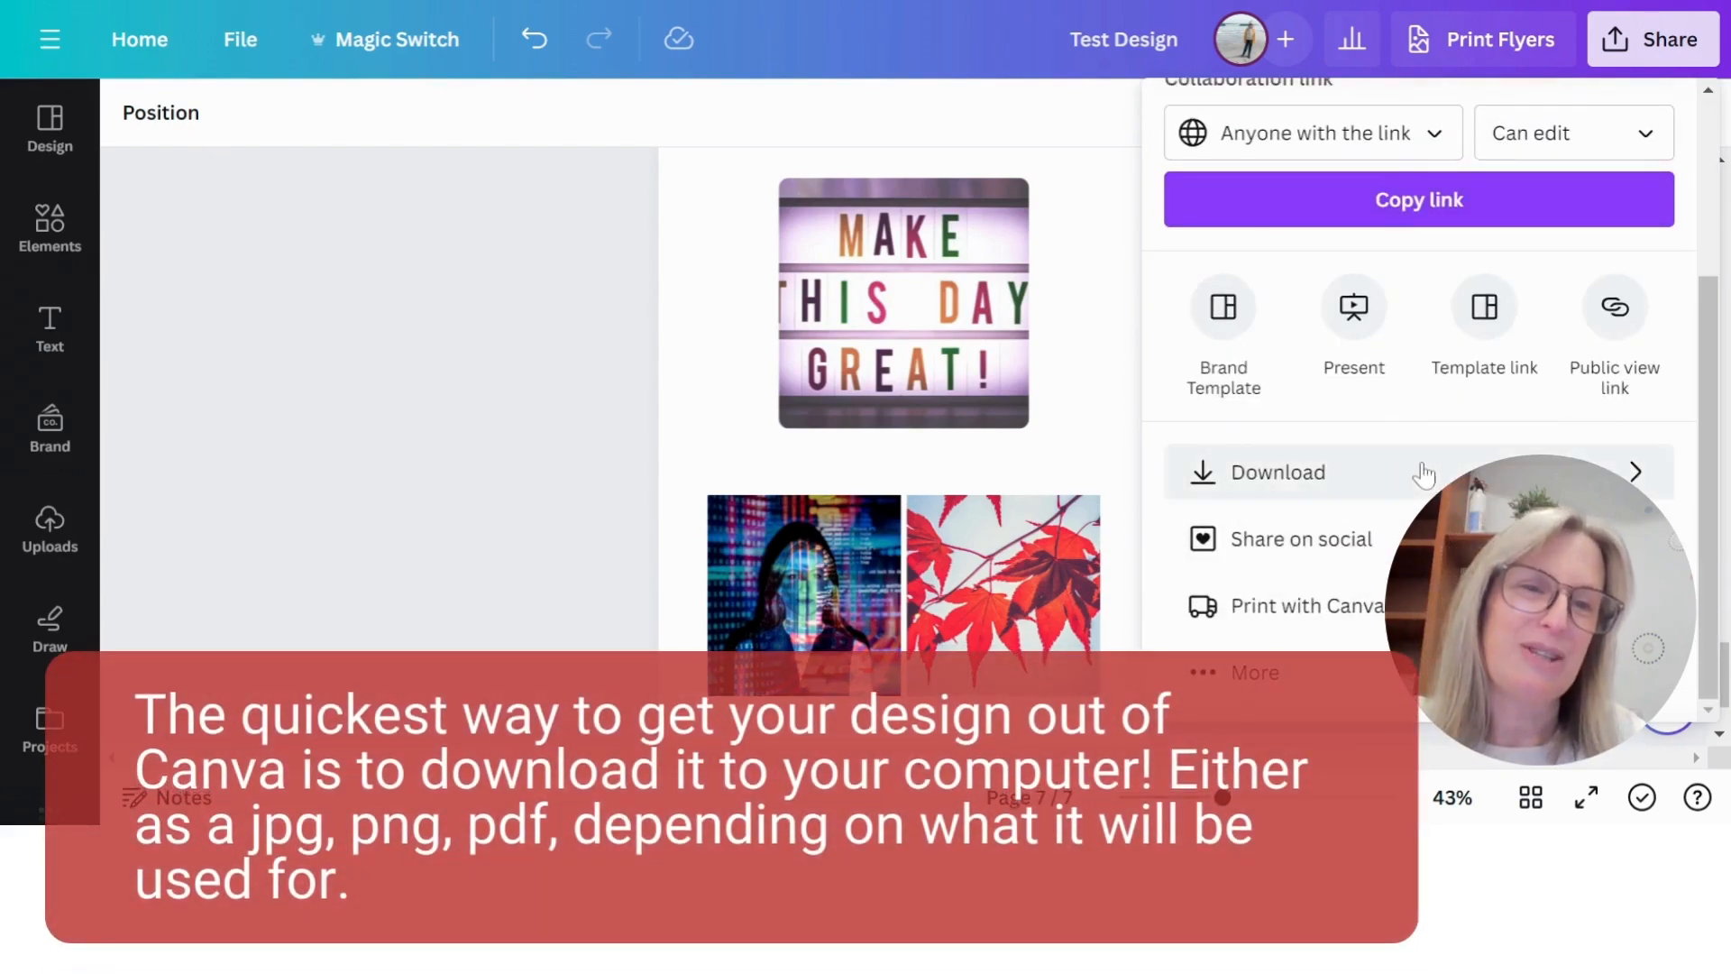
pyautogui.click(1421, 471)
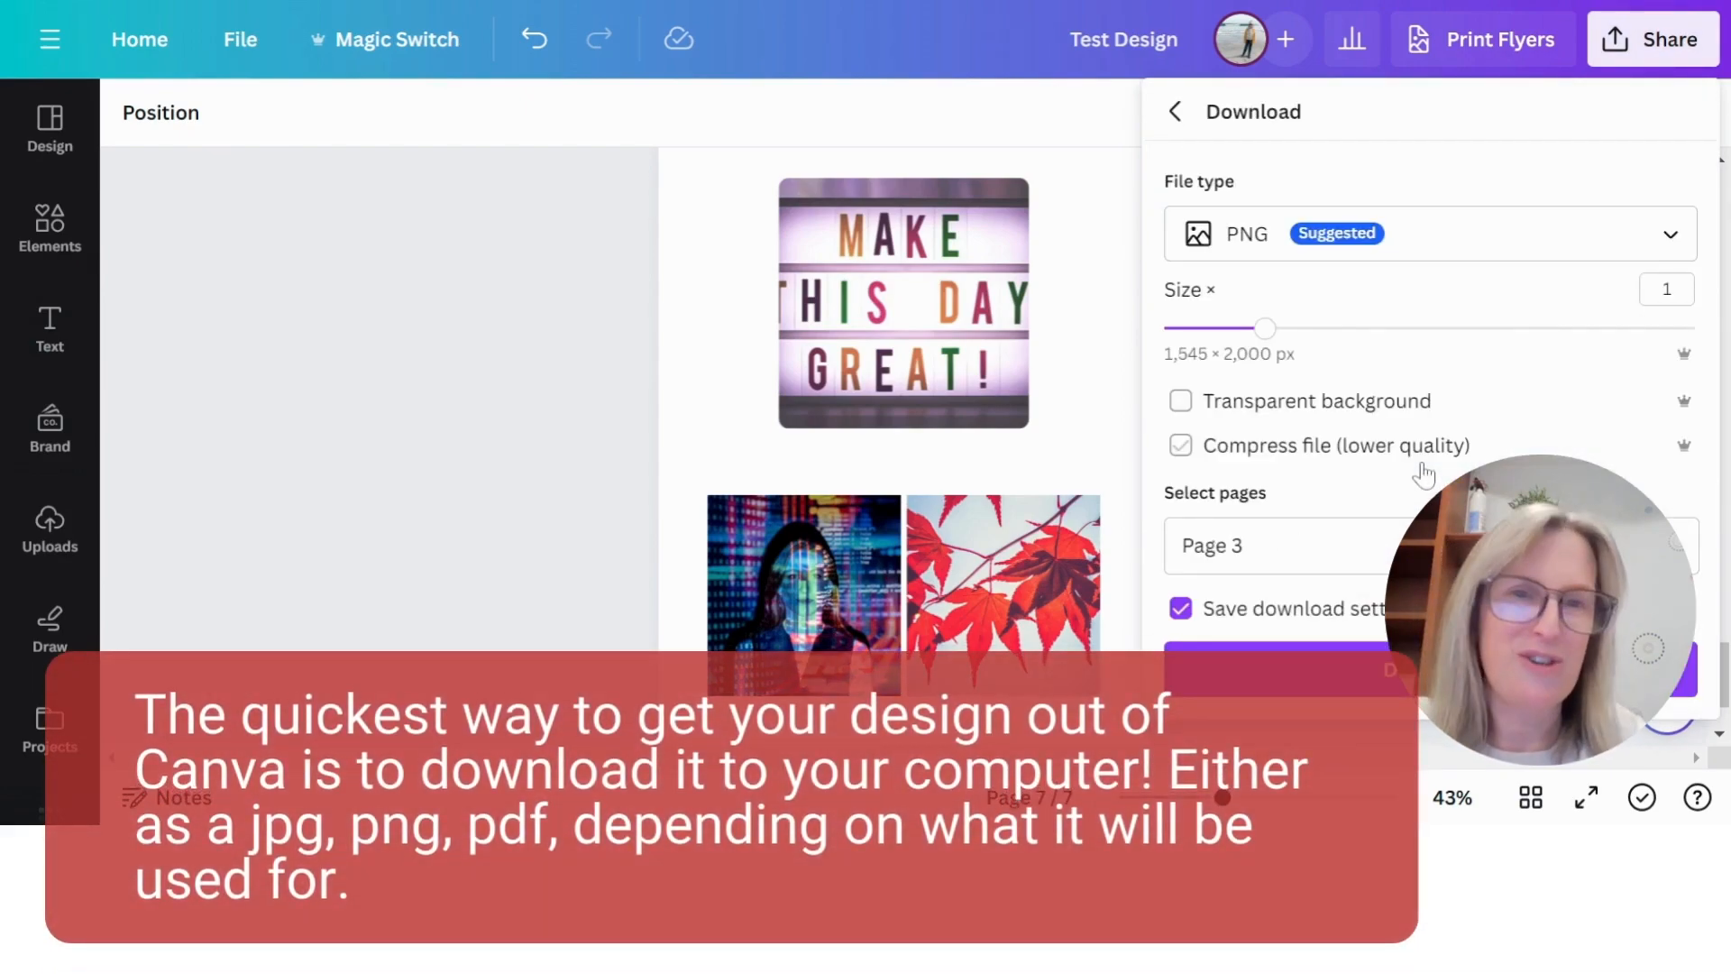
pyautogui.click(1672, 233)
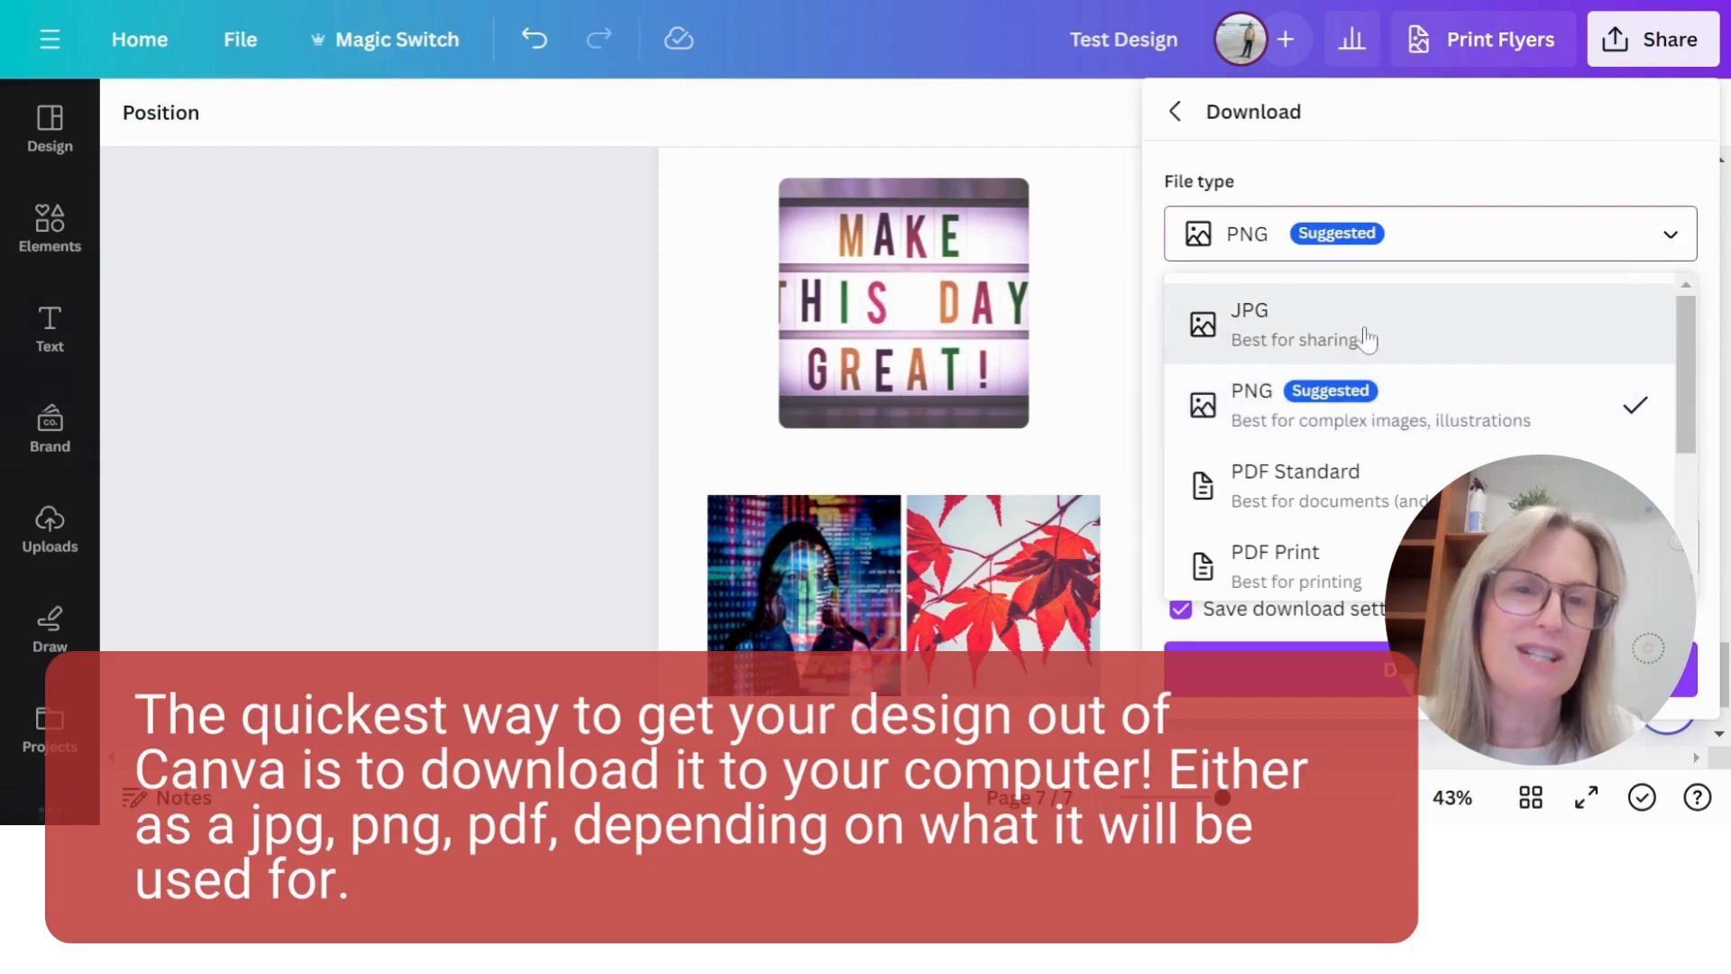
pyautogui.scroll(-1, 1470, 413)
pyautogui.scroll(-2, 1471, 414)
pyautogui.scroll(4, 1453, 375)
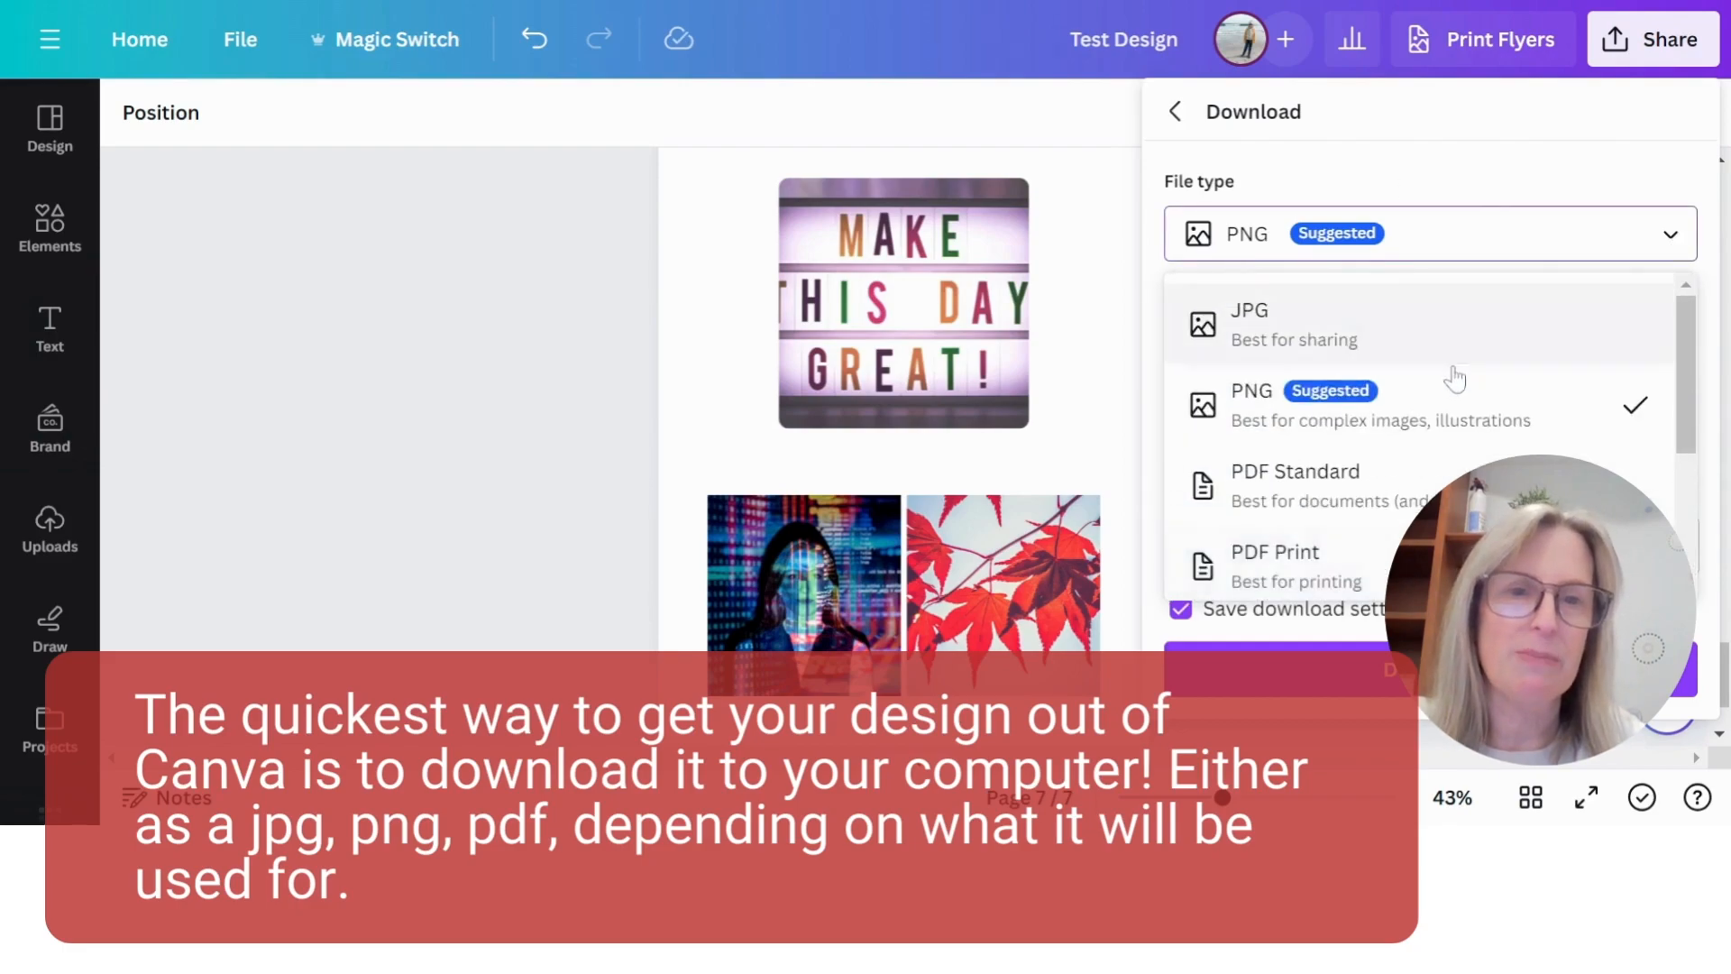
pyautogui.click(1480, 117)
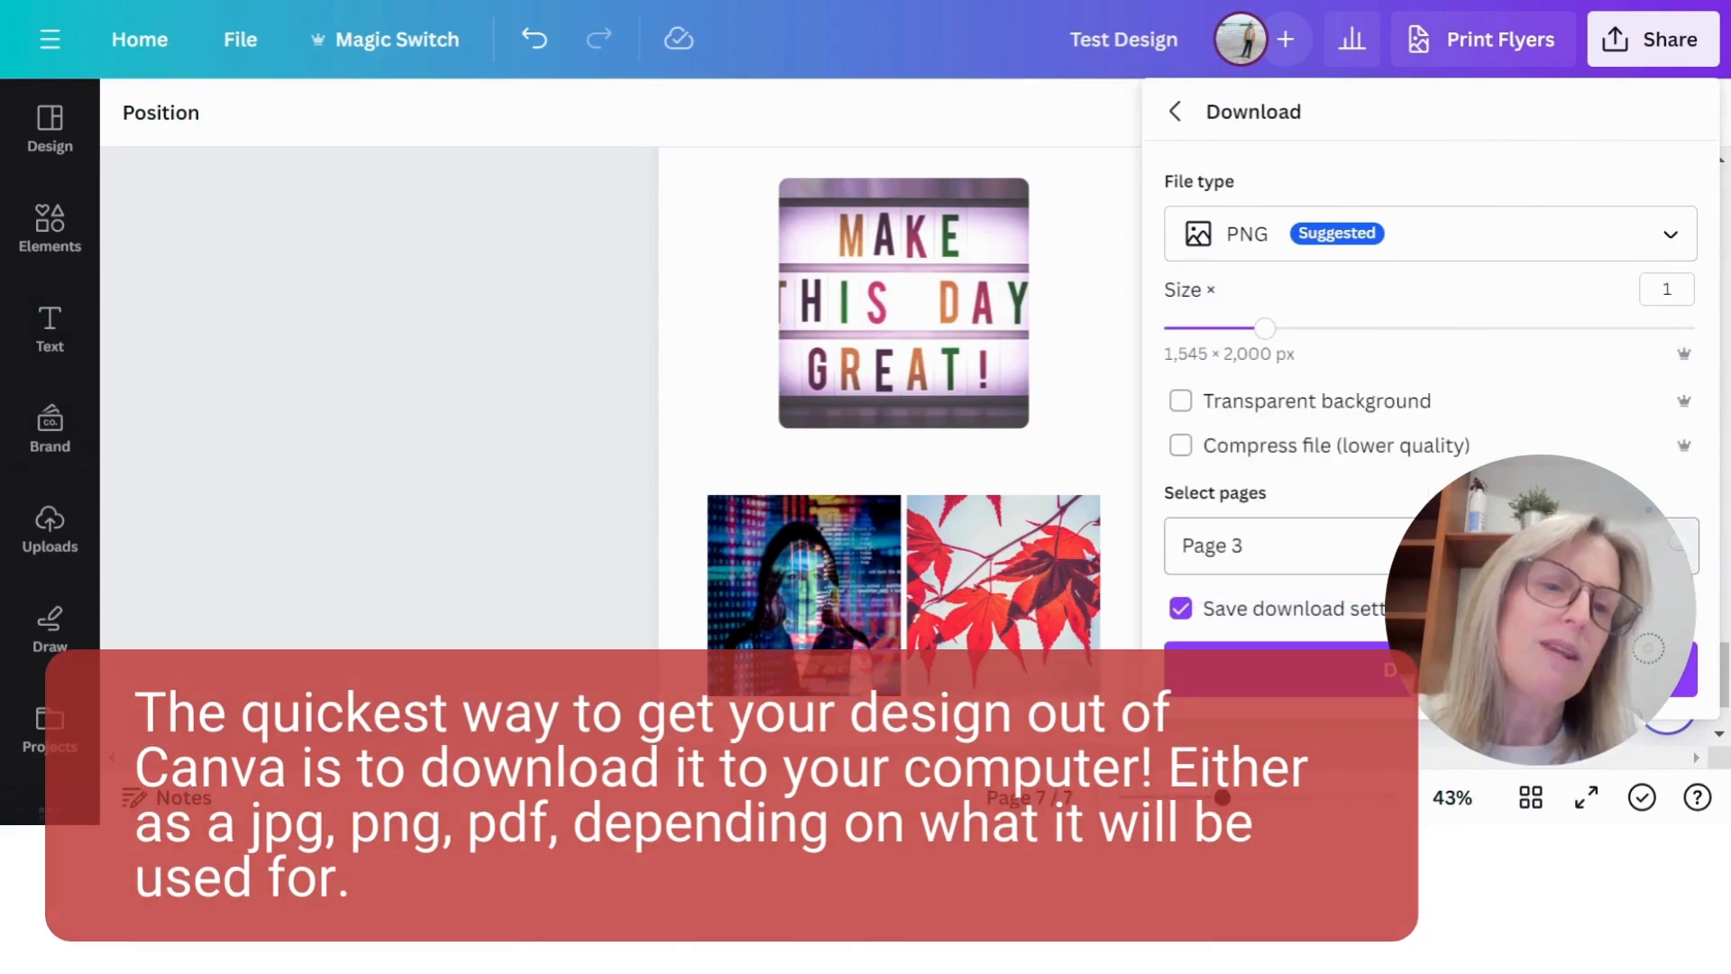
# - Try selecting all pages for the download, clear them, choose only the current page 7, and close the settings without downloading
pyautogui.click(1280, 545)
pyautogui.click(1651, 106)
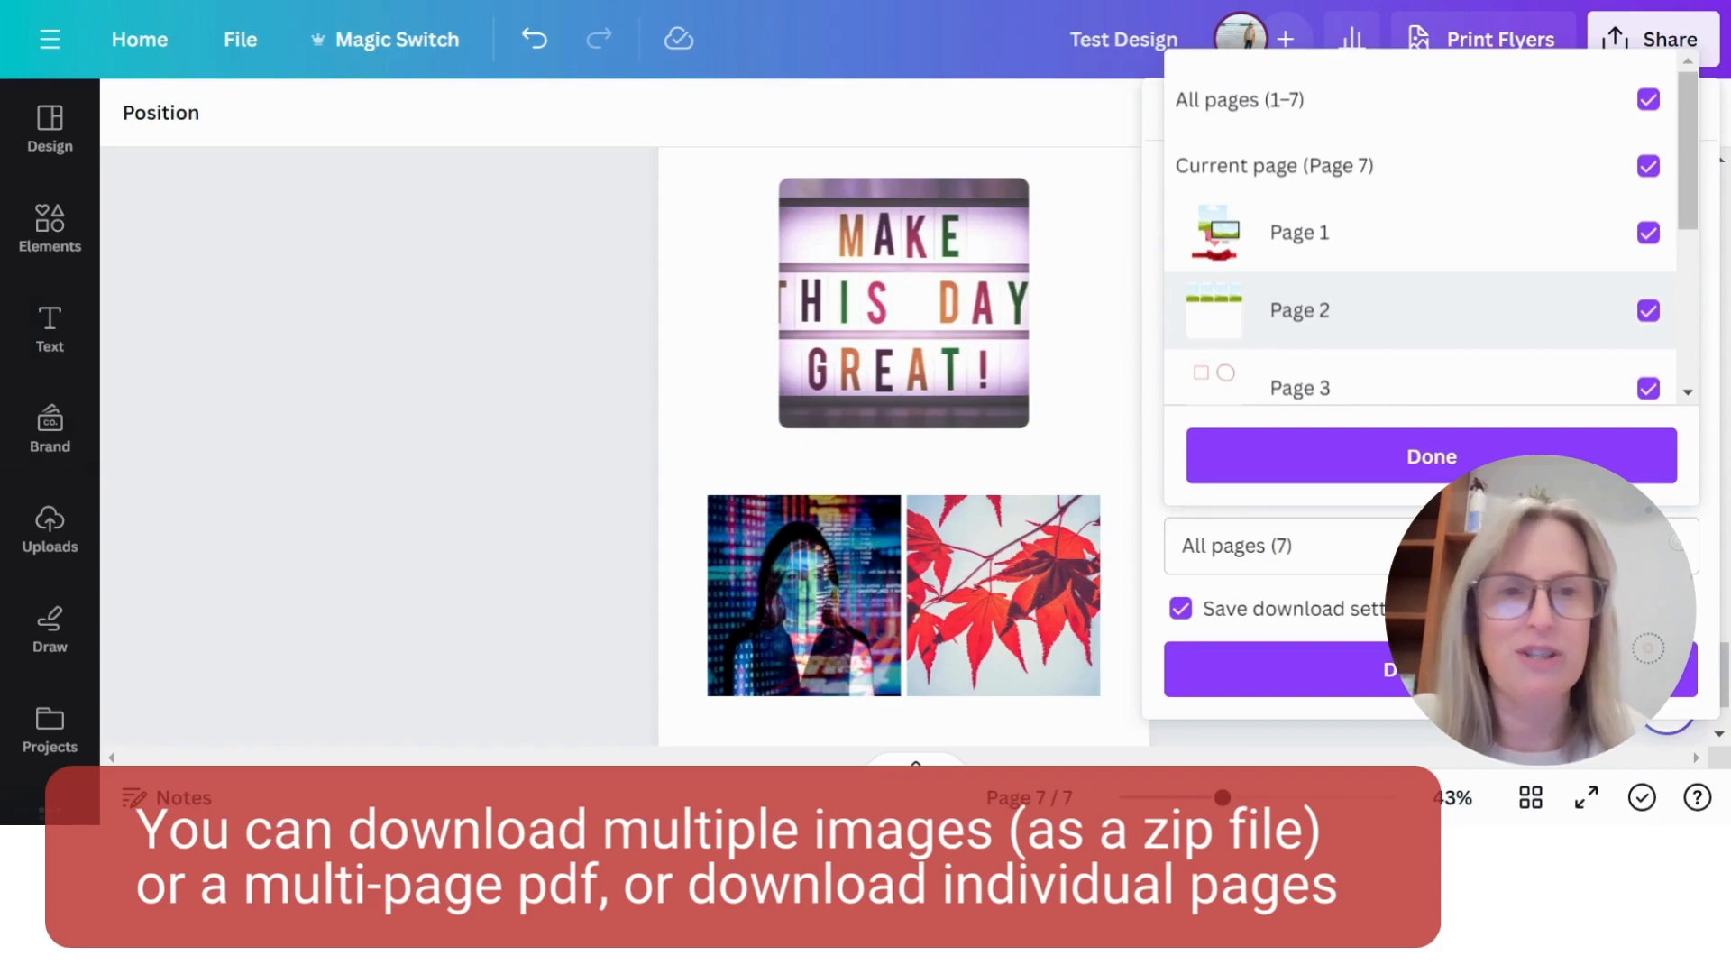
pyautogui.click(1646, 101)
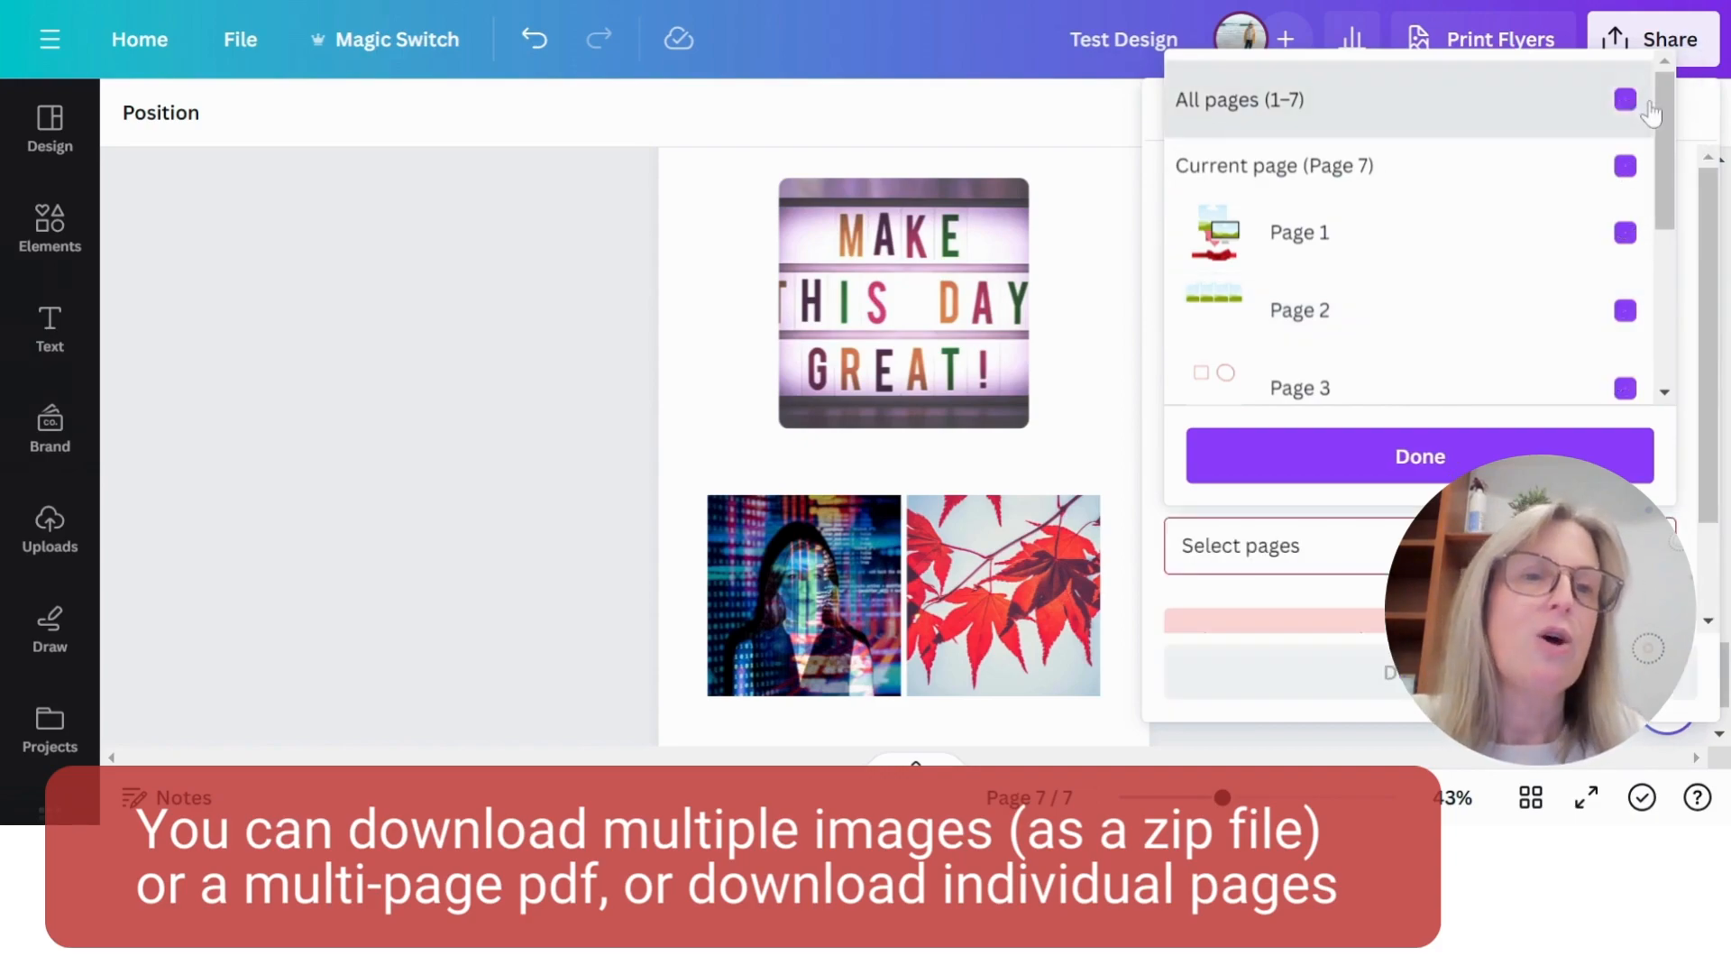
pyautogui.click(1646, 167)
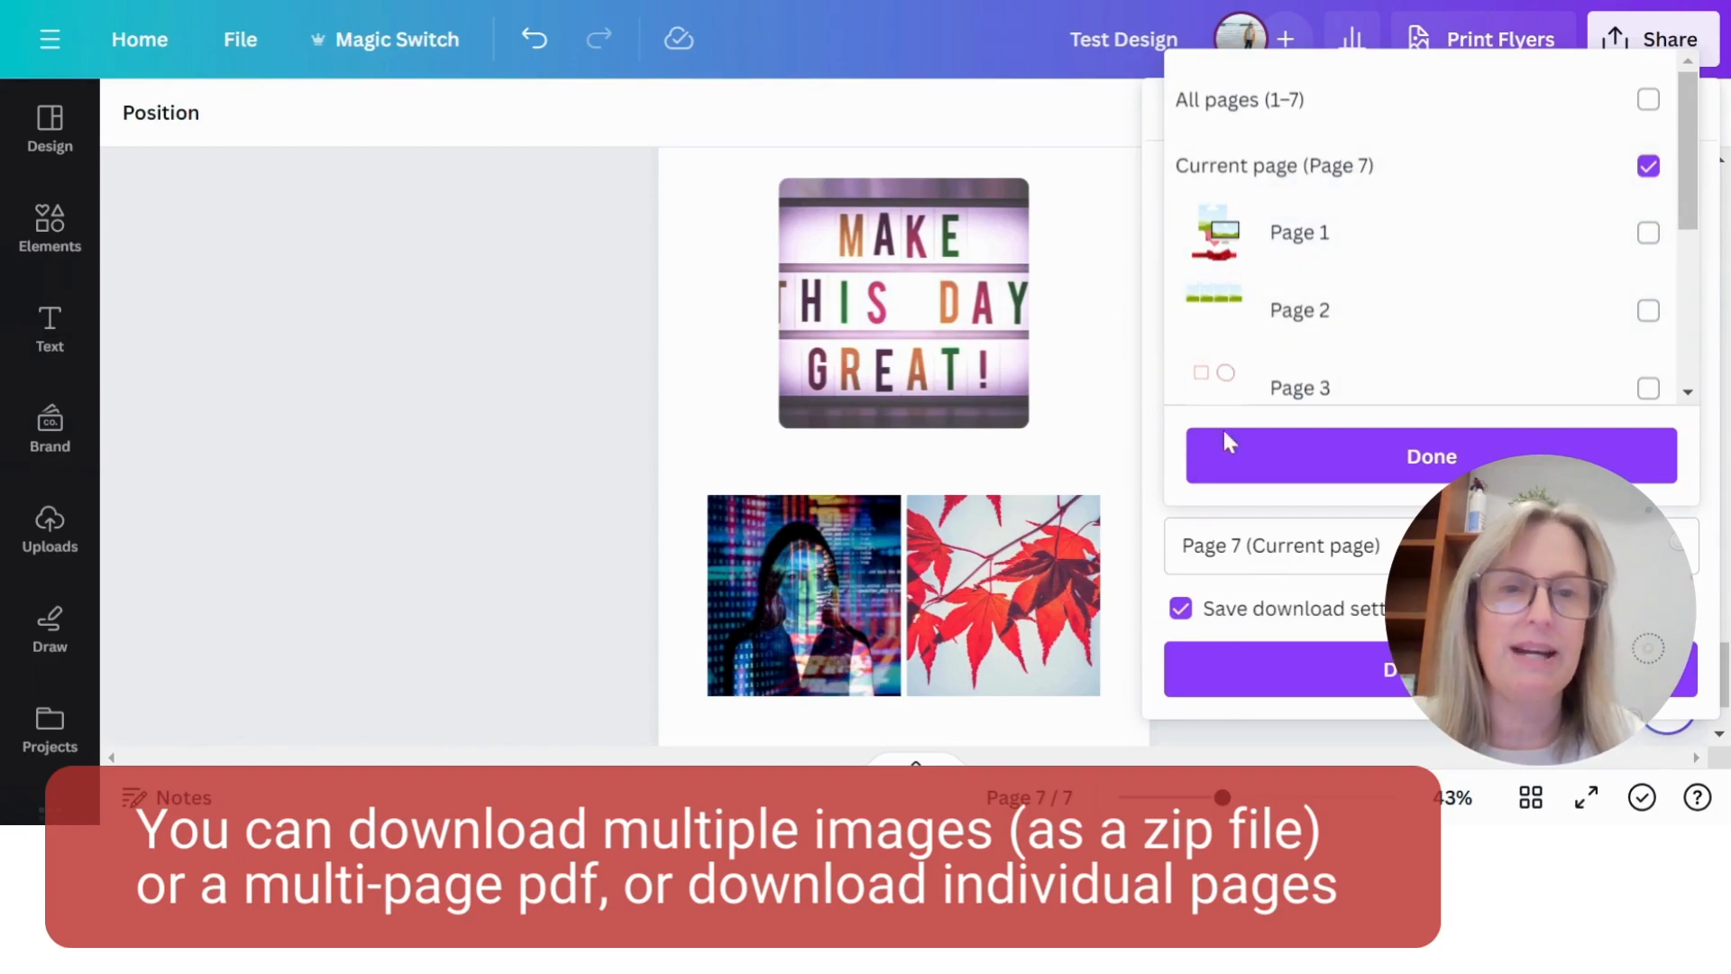
pyautogui.click(1275, 456)
pyautogui.click(1117, 286)
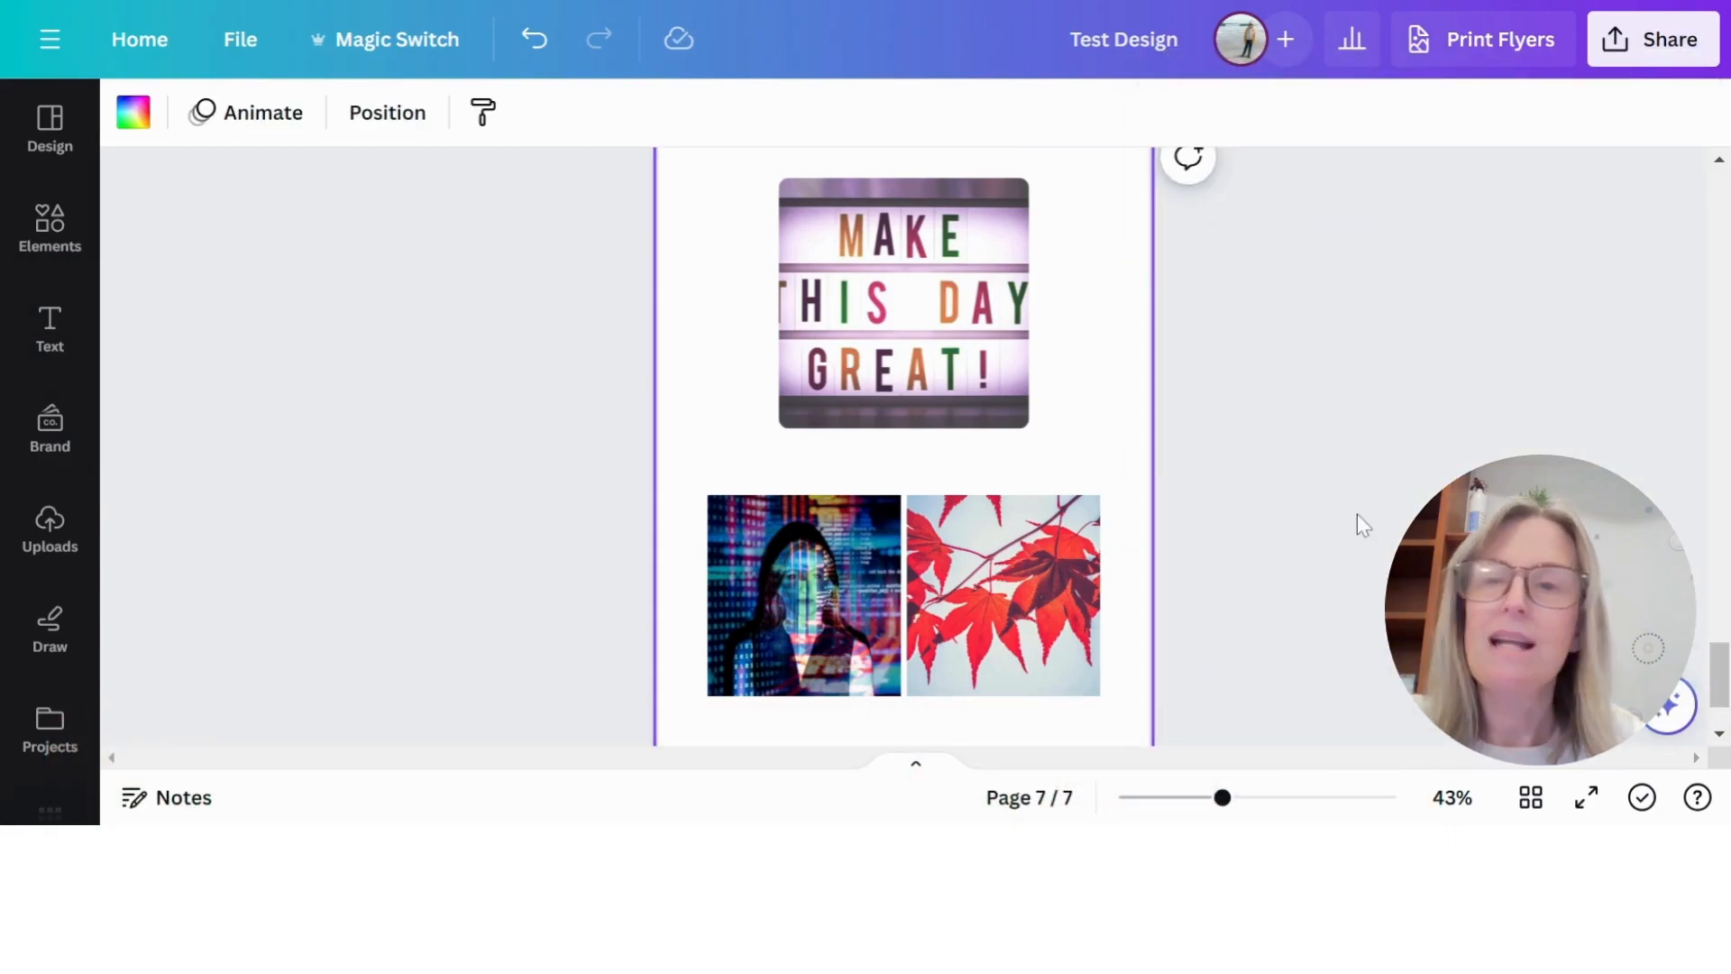
# - Turn on the rulers and guides for the design in the view settings
pyautogui.click(241, 40)
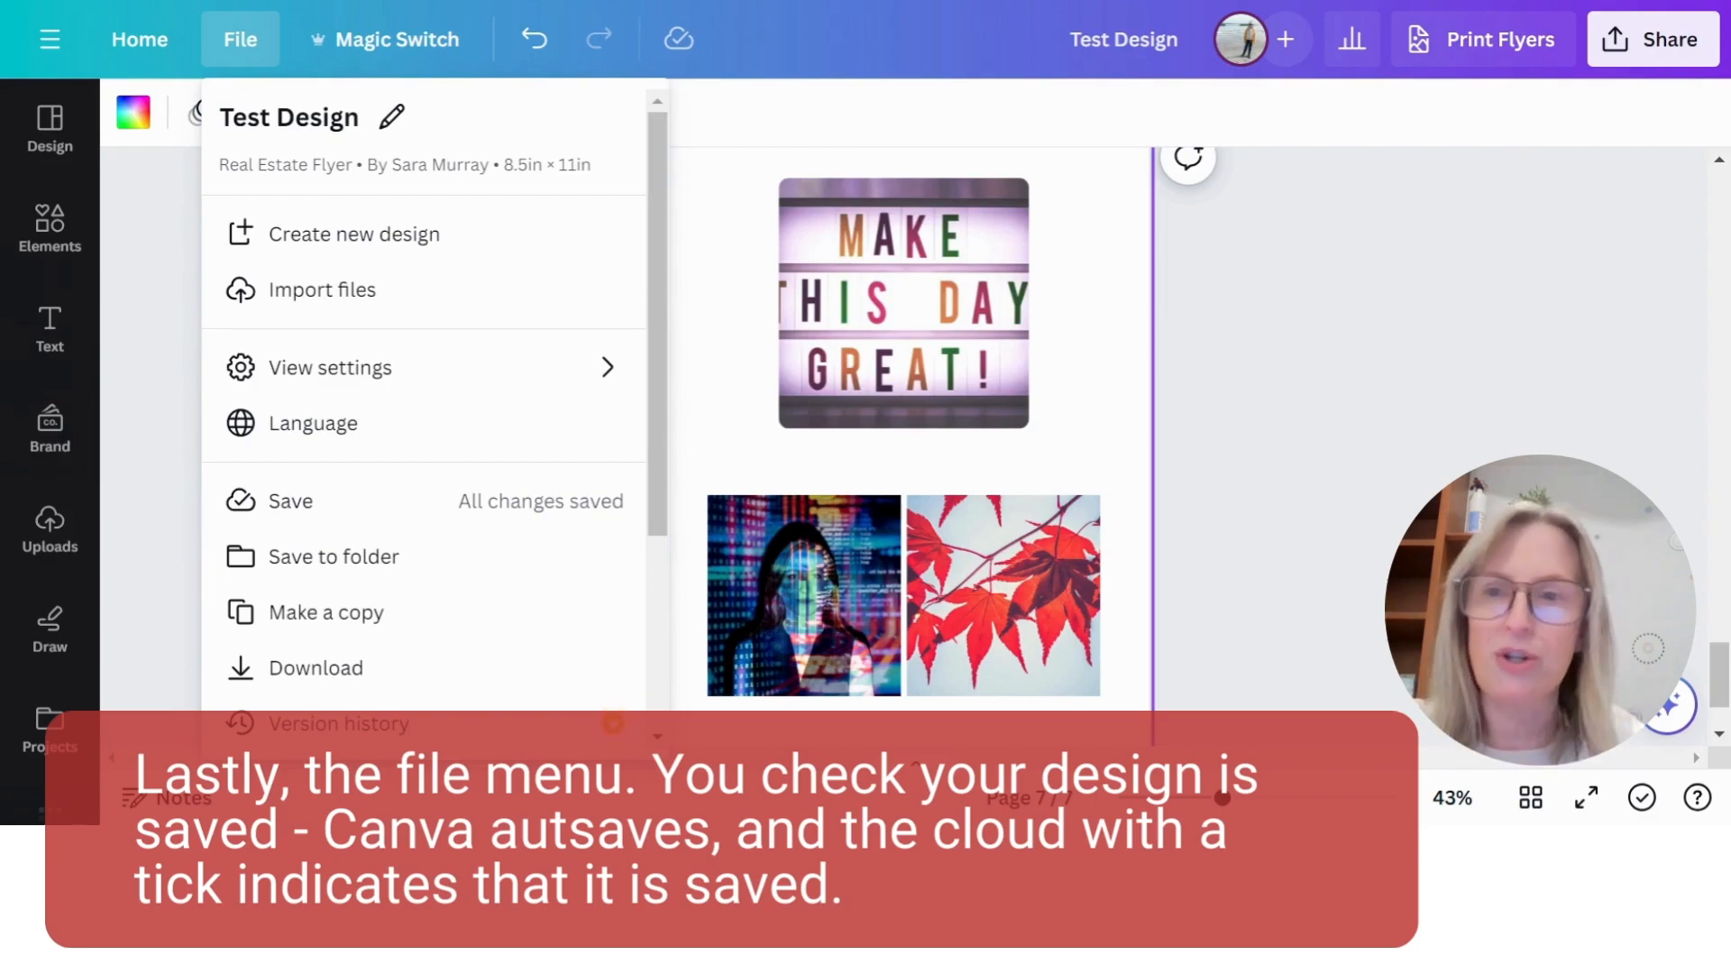
pyautogui.moveTo(379, 373)
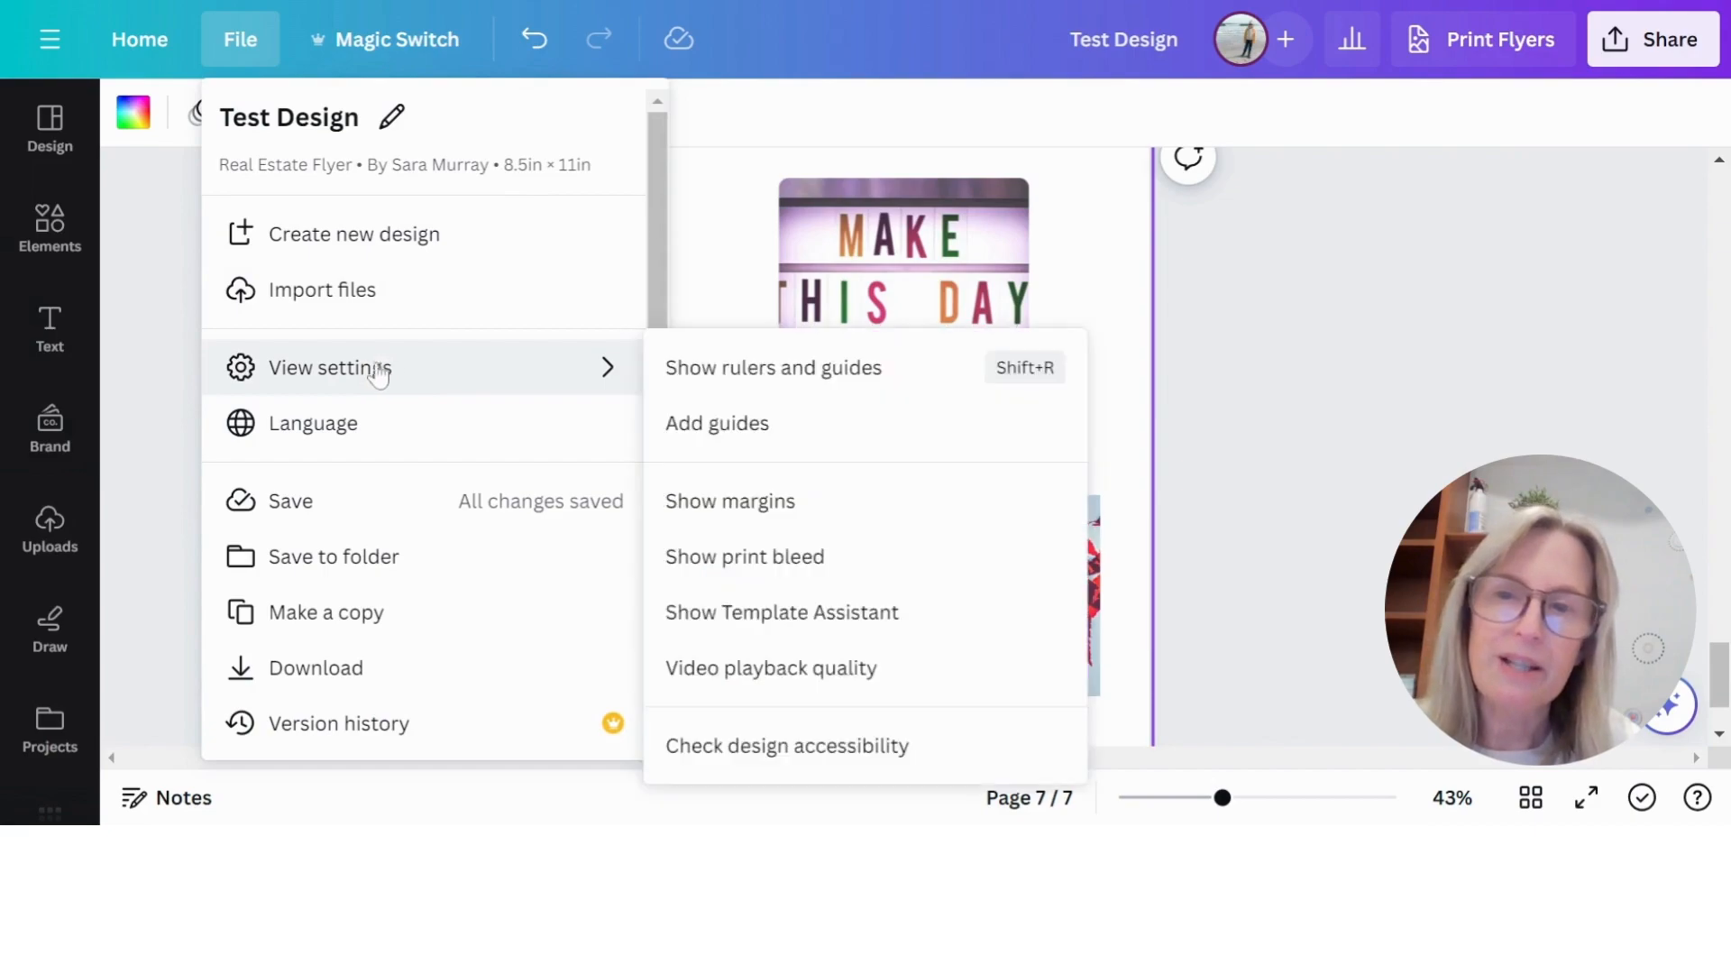
pyautogui.click(852, 370)
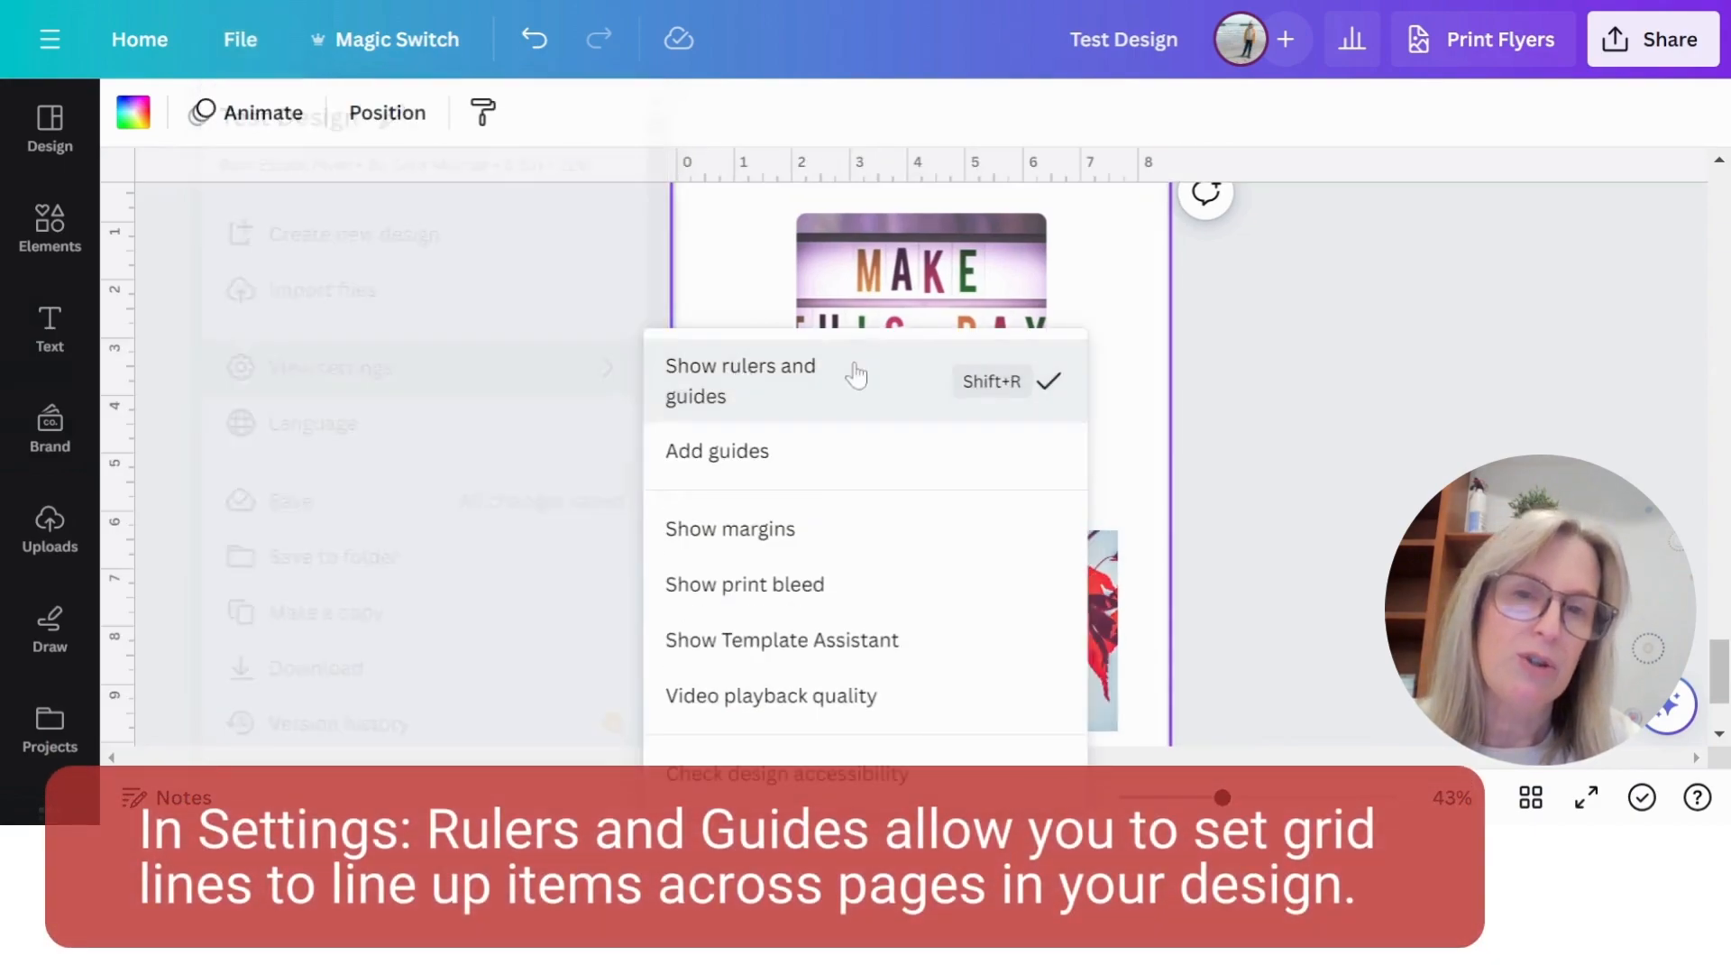
# - Place a vertical and a horizontal guide along the left and top edges of page 7's lightbox photo, and add a blank page after it
pyautogui.scroll(3, 1194, 429)
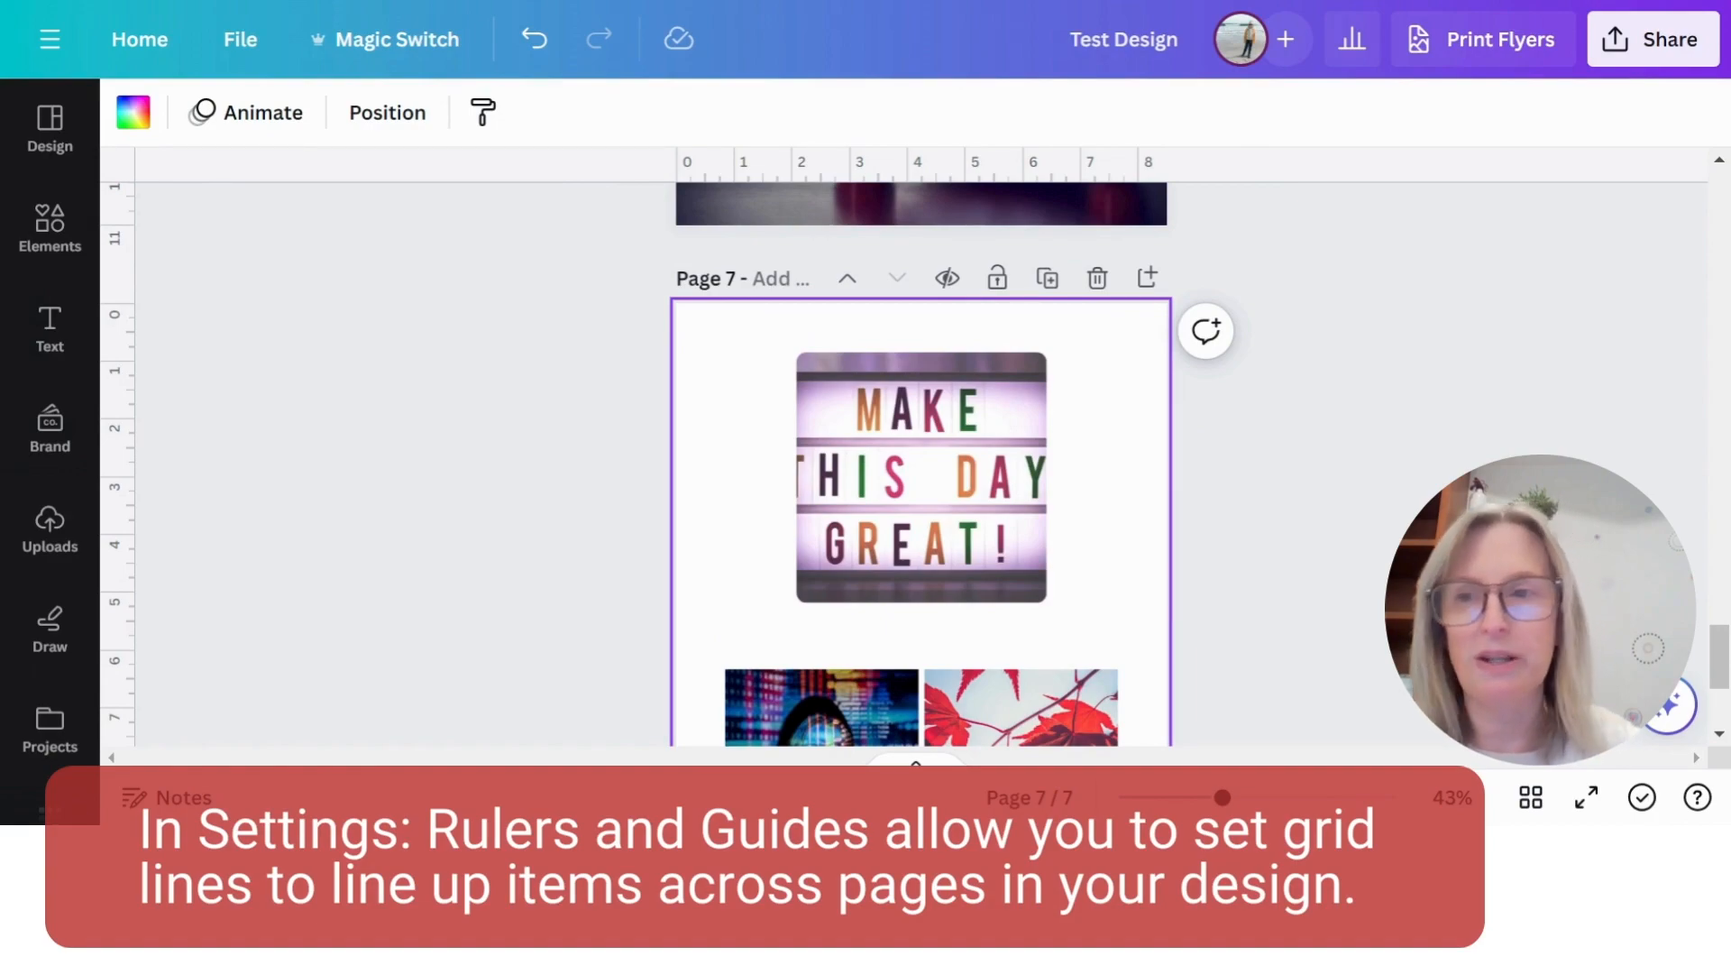
pyautogui.moveTo(124, 266); pyautogui.dragTo(794, 319)
pyautogui.moveTo(606, 172); pyautogui.dragTo(654, 356)
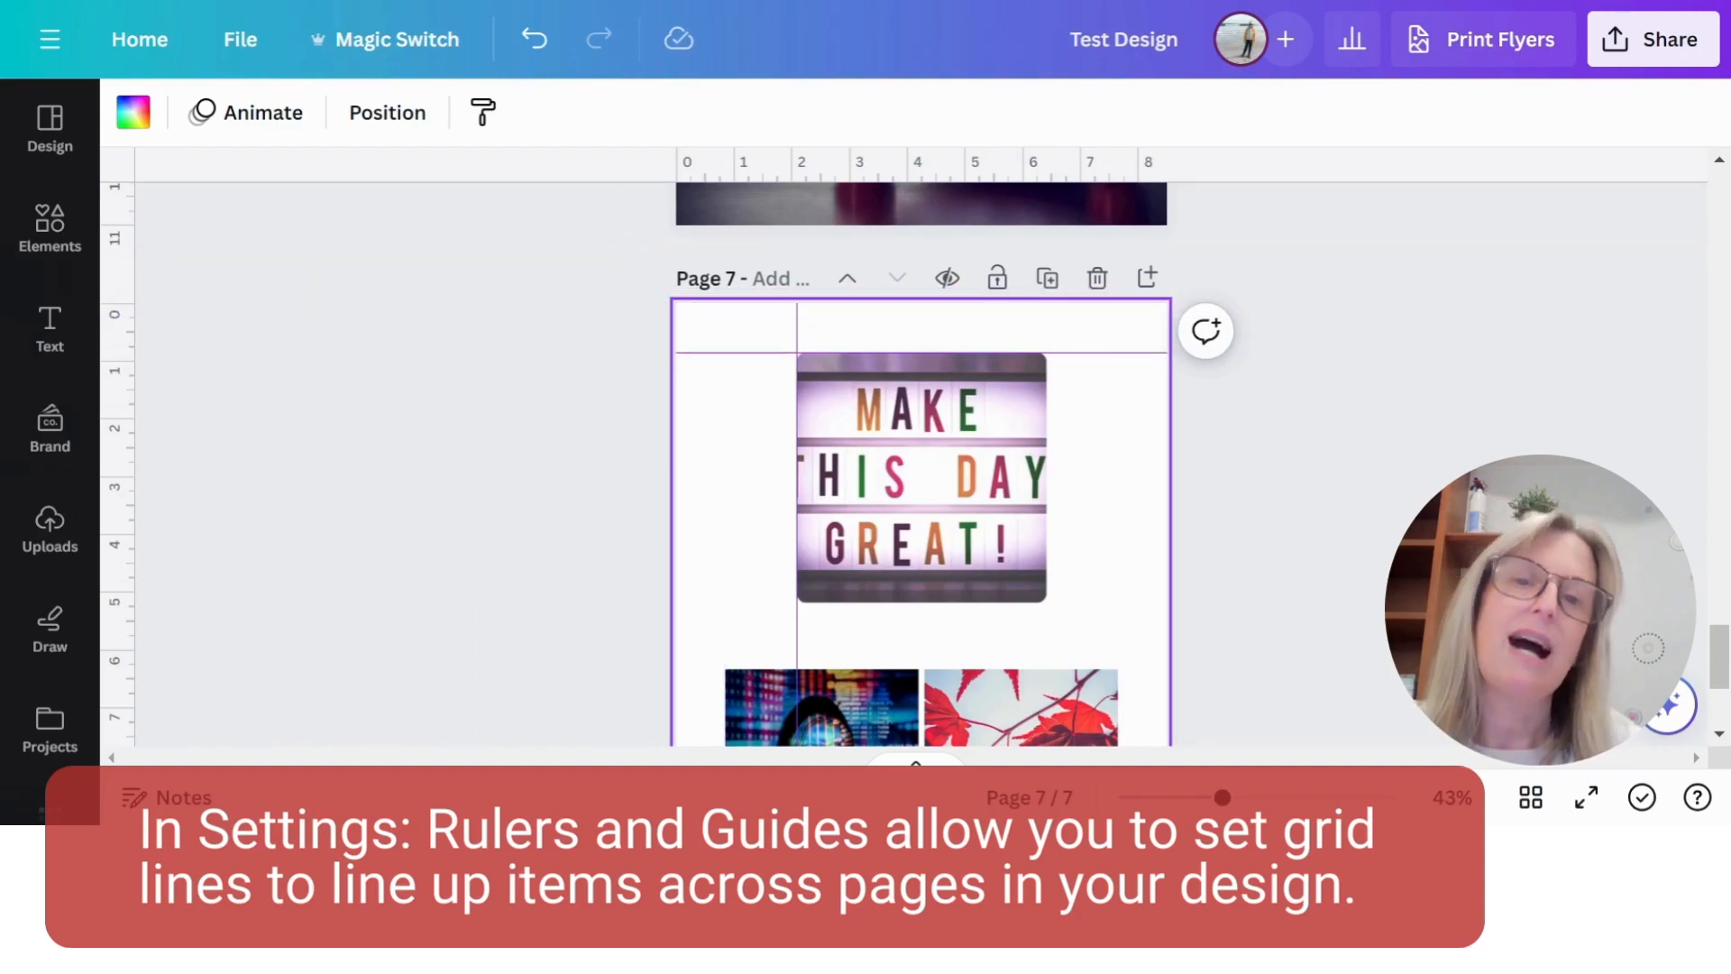
pyautogui.scroll(-4, 1213, 459)
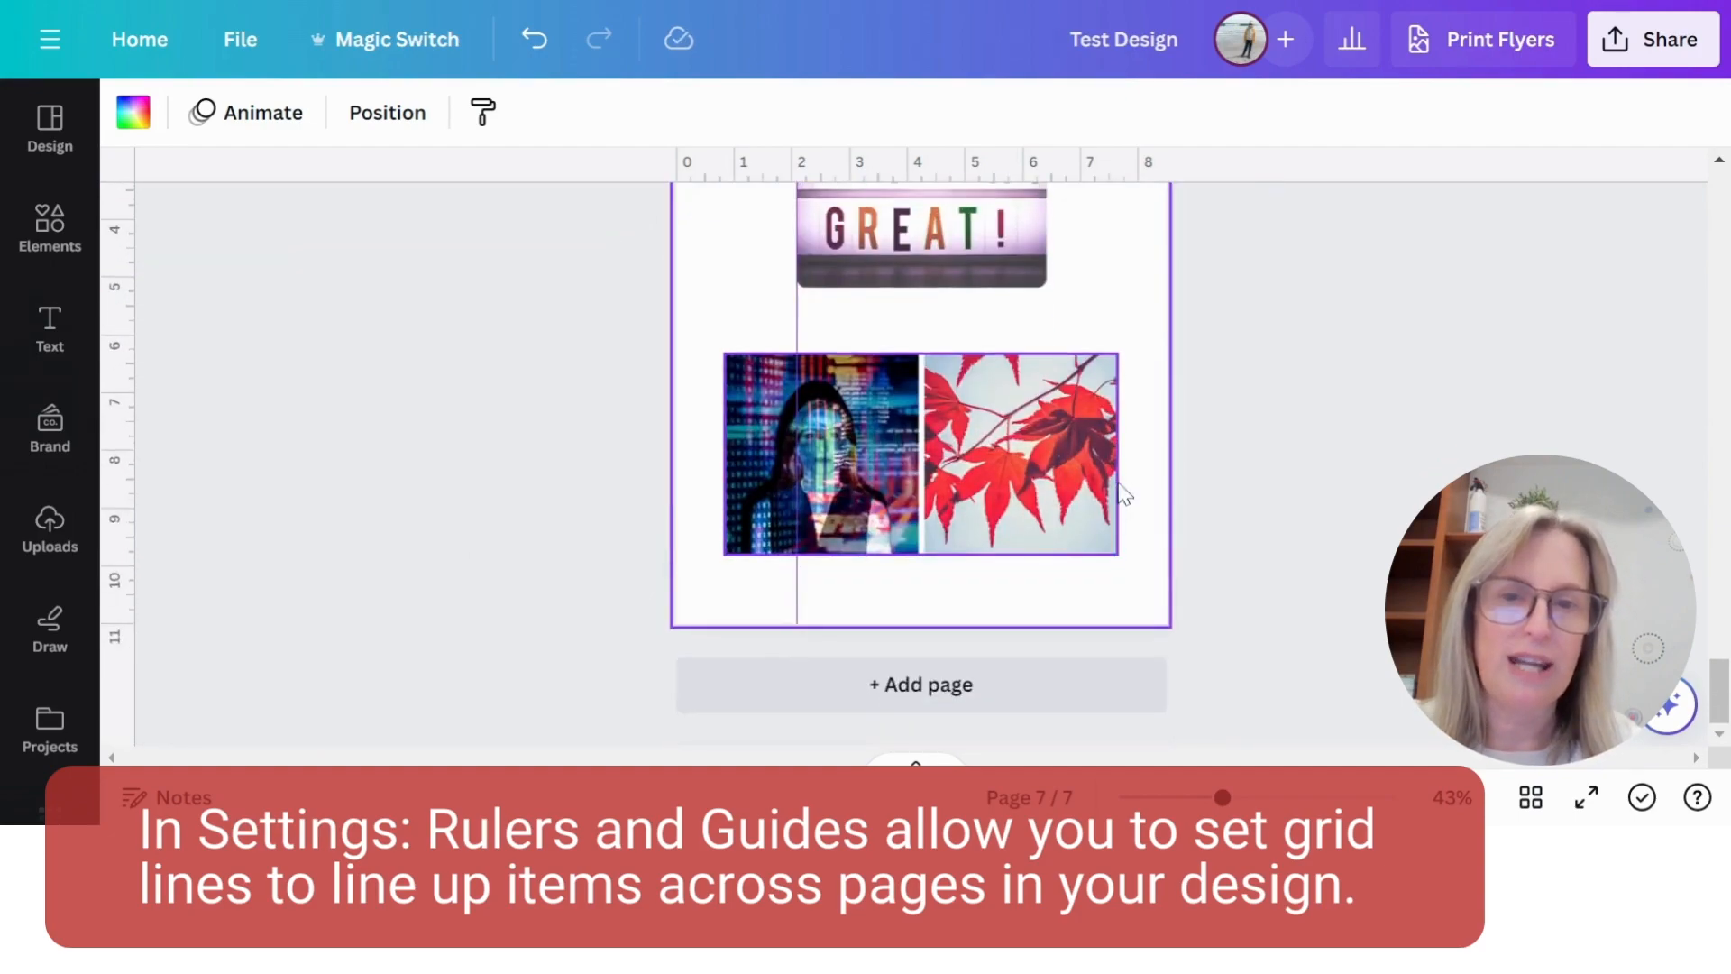
pyautogui.click(992, 687)
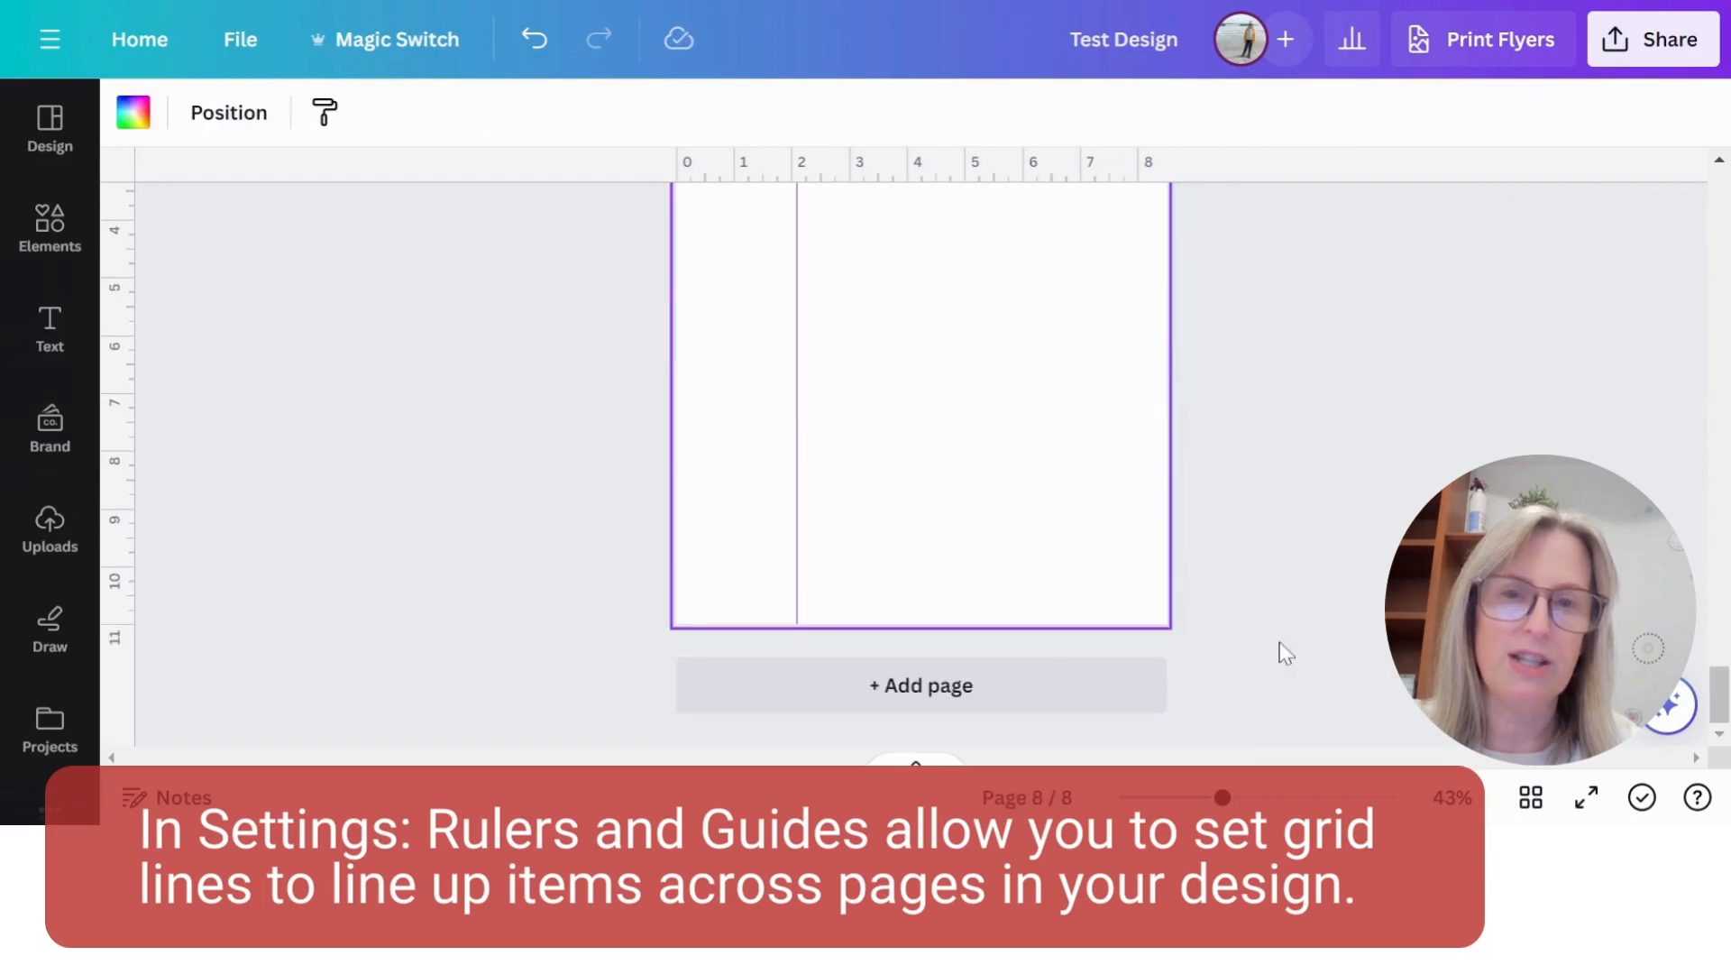